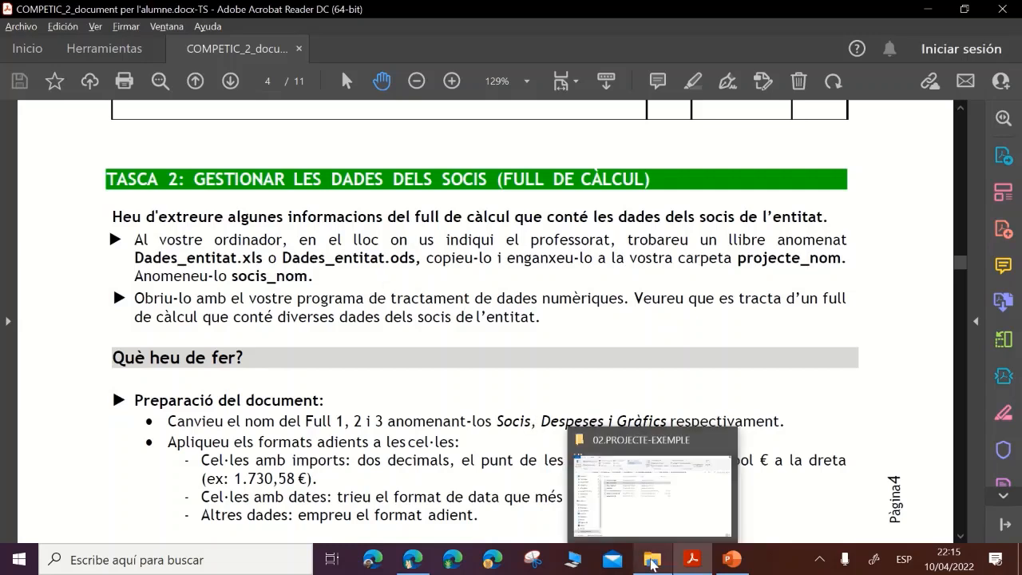
- Copy dades_entitat.ods from the Arxius tasques folder into the 02.PROJECTE-EXEMPLE folder in File Explorer
left_click(651, 563)
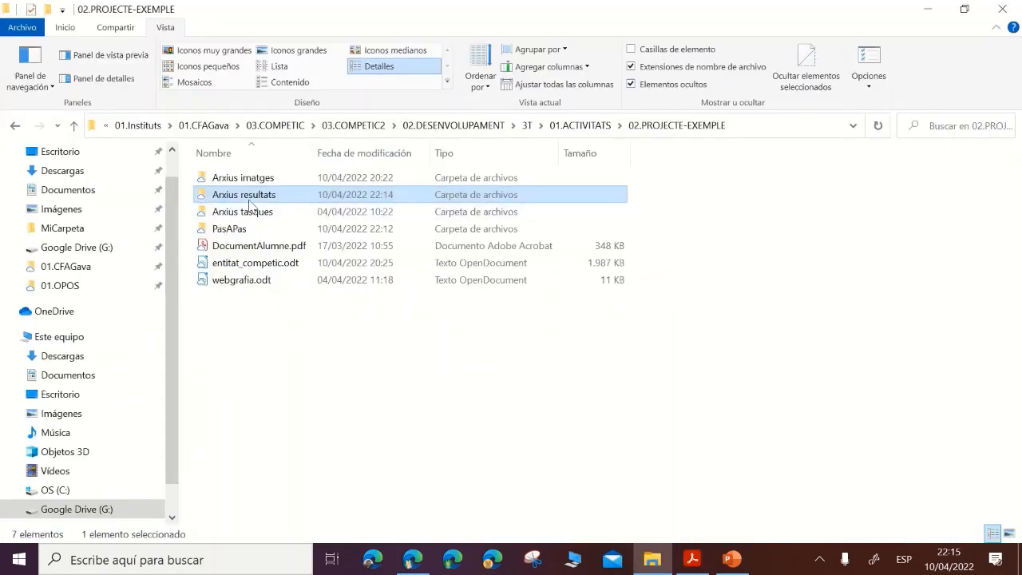
double_click(244, 212)
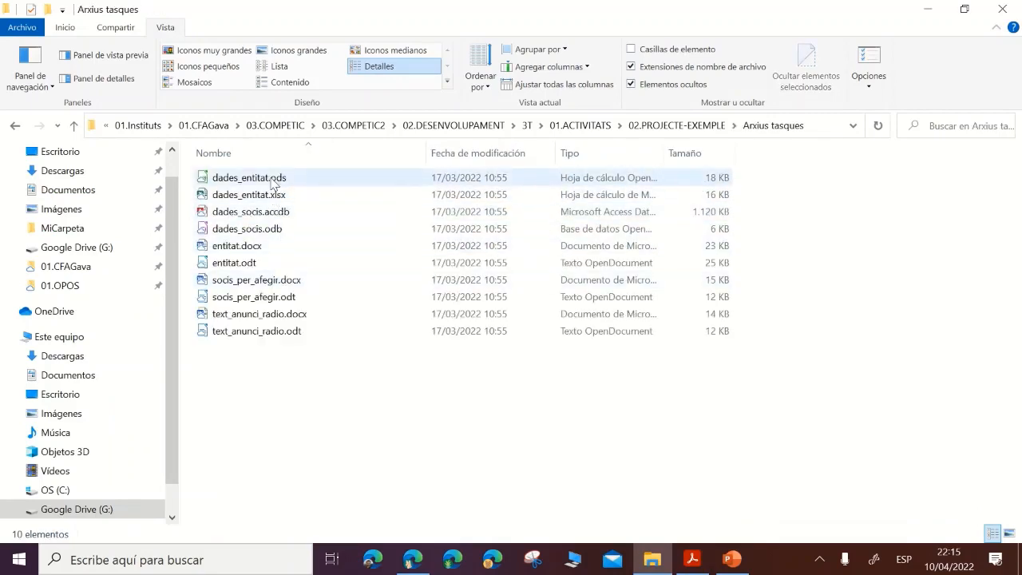
left_click(272, 181)
right_click(271, 180)
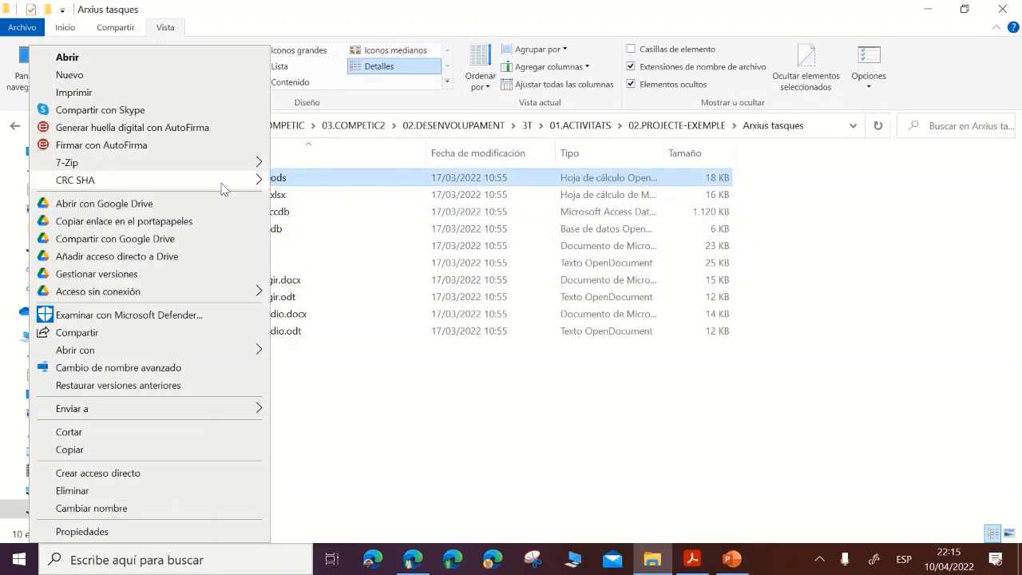
left_click(112, 449)
left_click(677, 126)
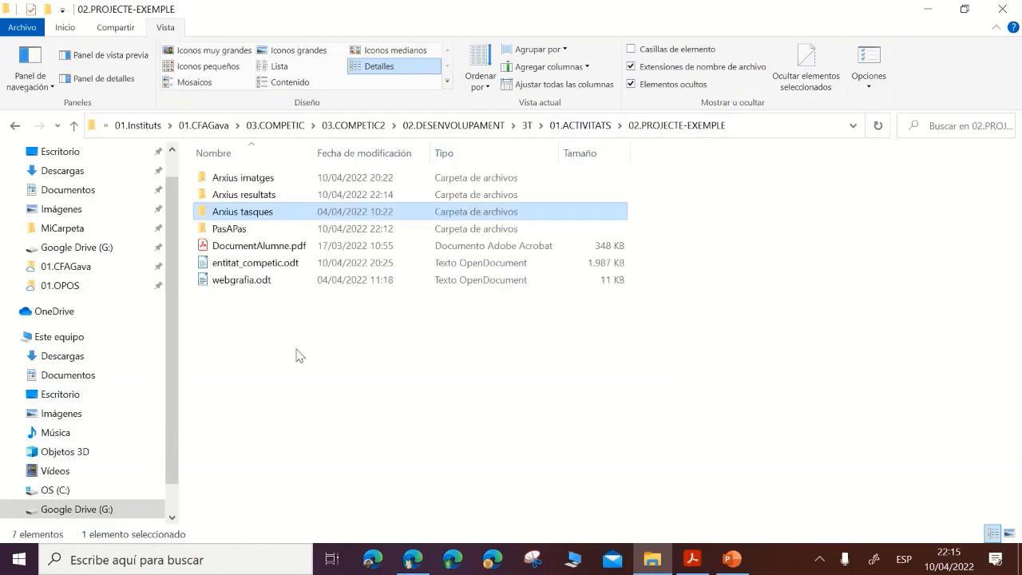
right_click(254, 319)
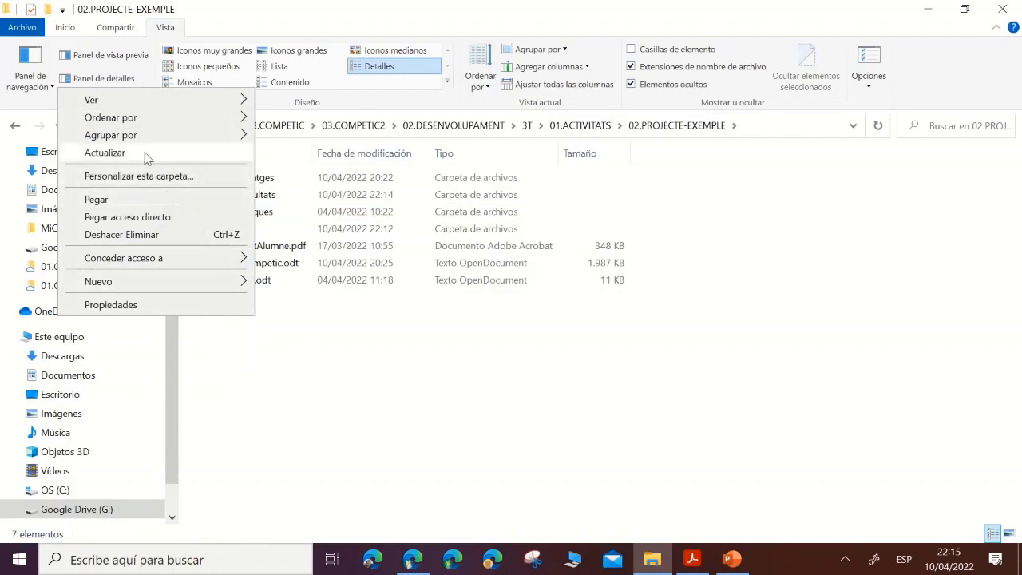
left_click(143, 200)
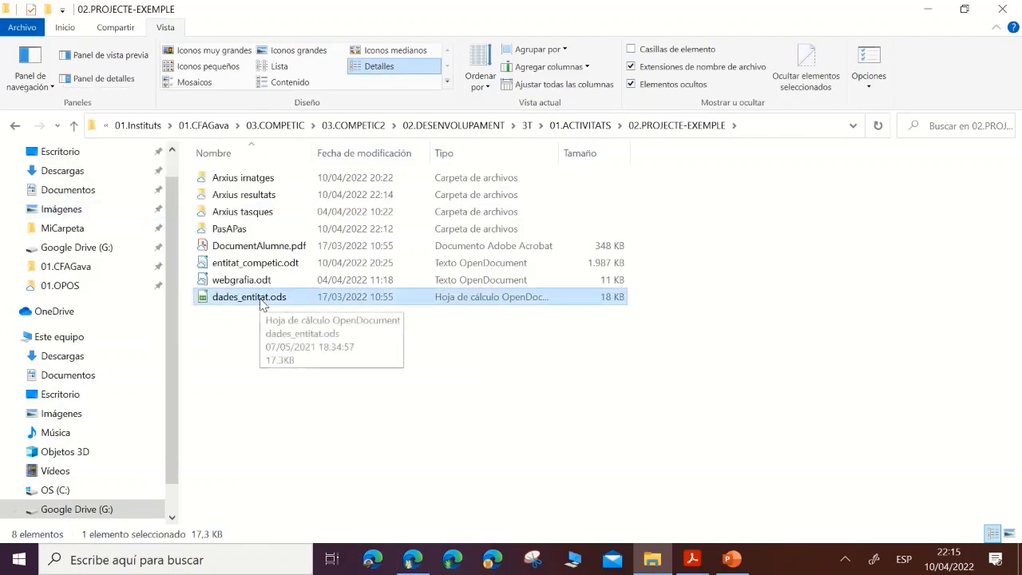
- Rename the copied dades_entitat.ods file as socis_competic.ods
right_click(259, 301)
left_click(270, 301)
right_click(260, 300)
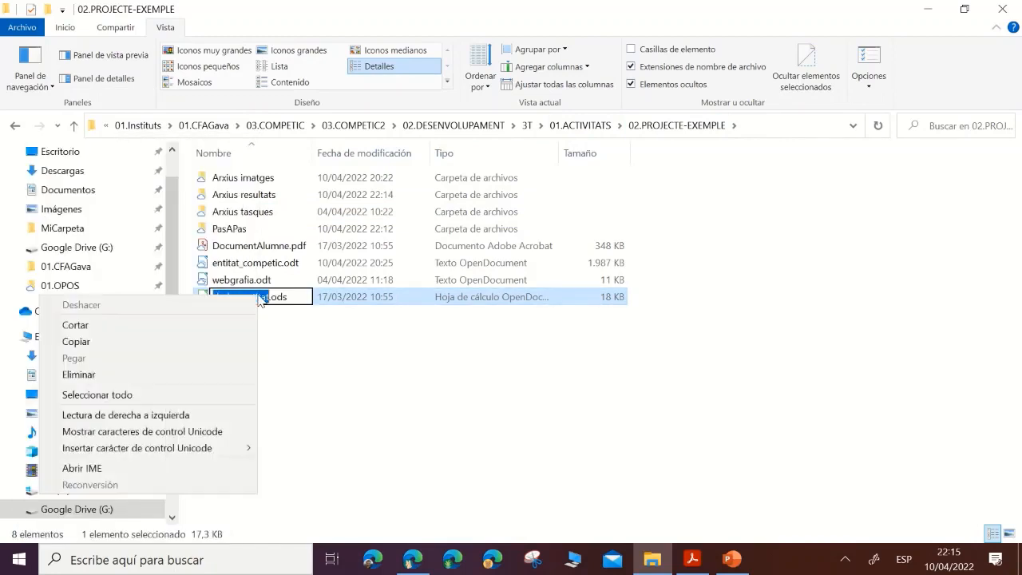
left_click(289, 297)
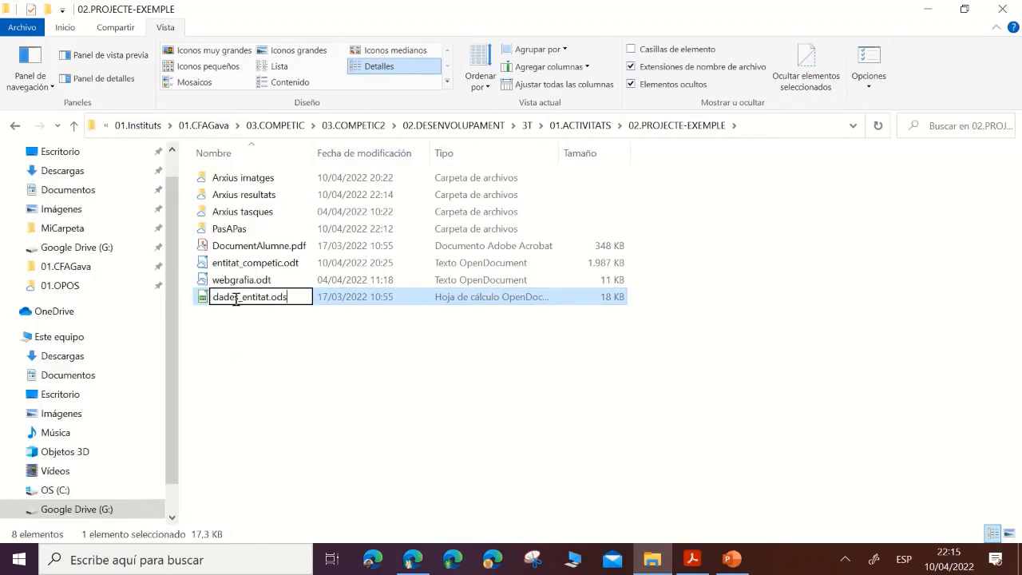
left_click_drag(265, 300, 163, 299)
type("e")
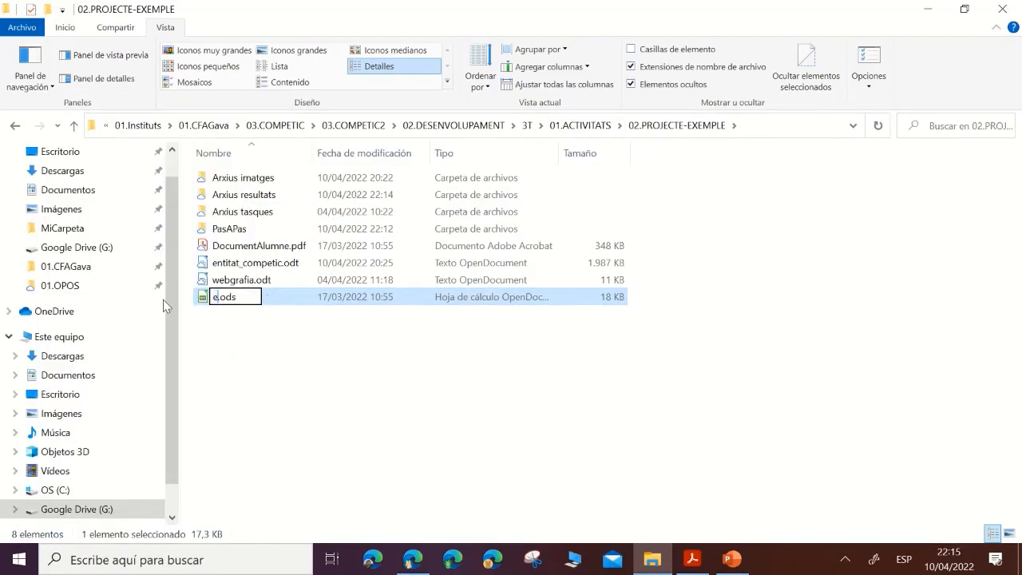
type("ntita")
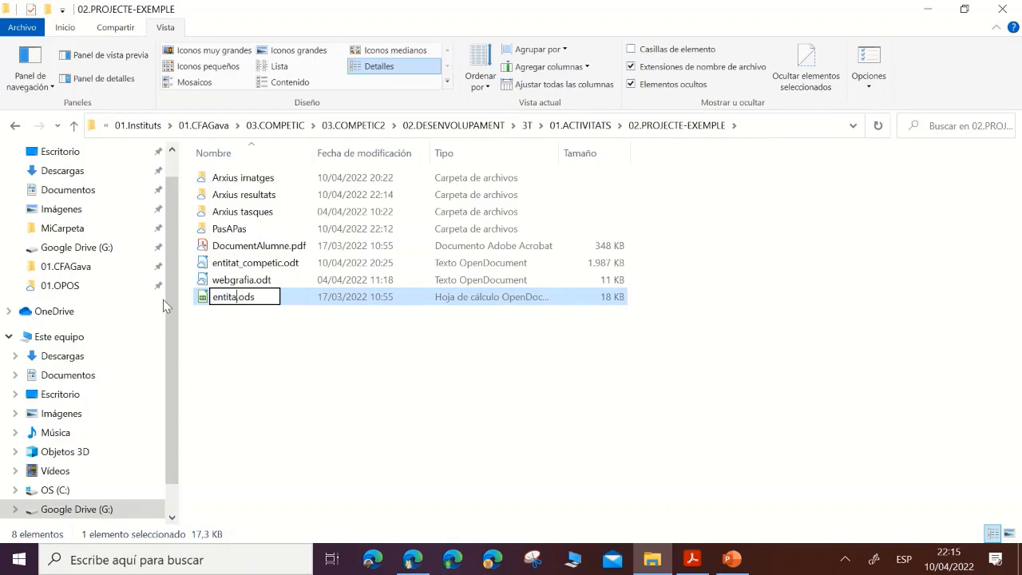
key("BackSpace")
key("BackSpace")
key("BackSpace")
key("BackSpace")
key("BackSpace")
key("BackSpace")
type("socis_competic")
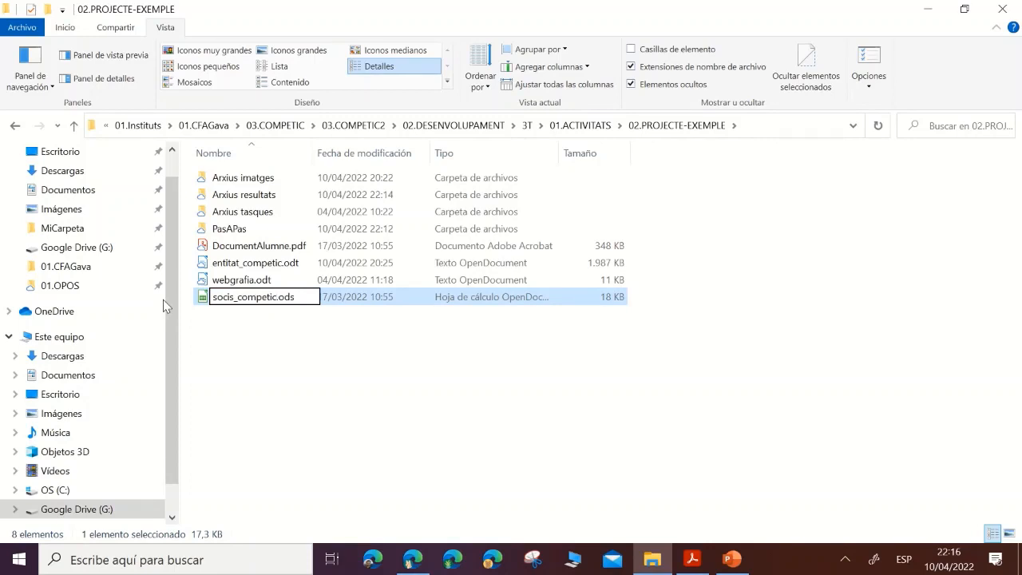
key("Return")
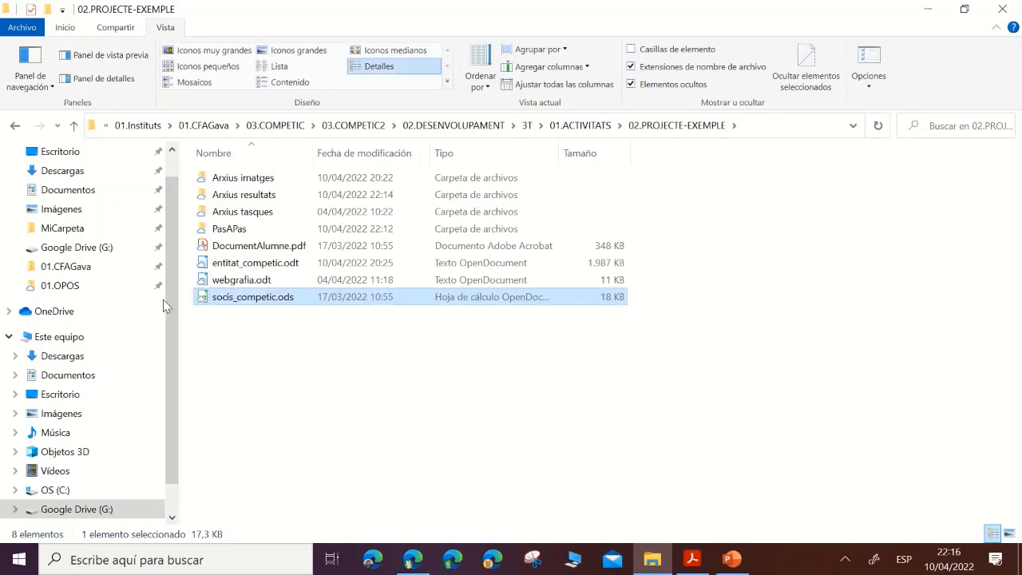
- Open socis_competic.ods in LibreOffice Calc, and read the document preparation instructions of Tasca 2 in the Acrobat Reader PDF
double_click(264, 297)
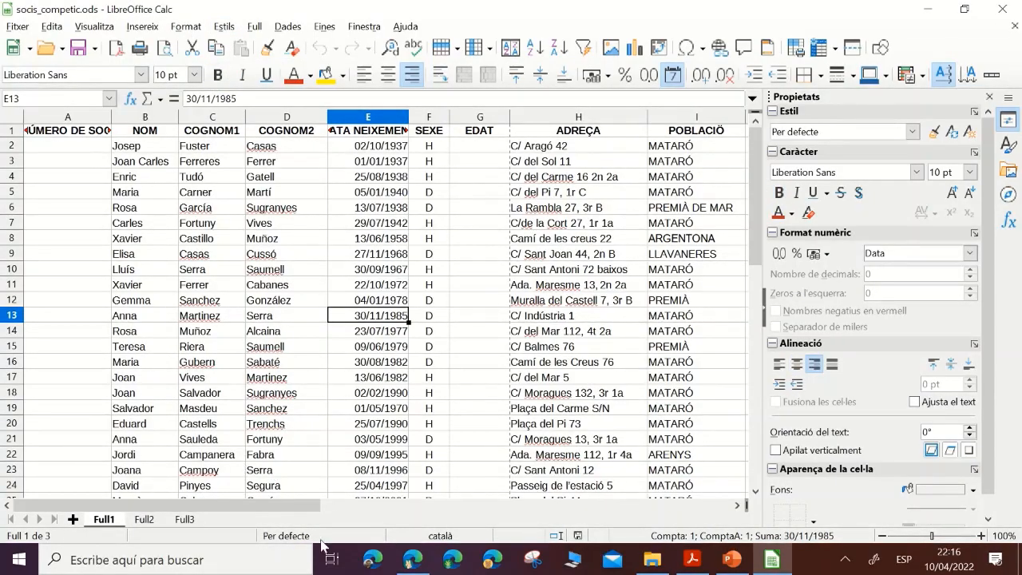
left_click(691, 560)
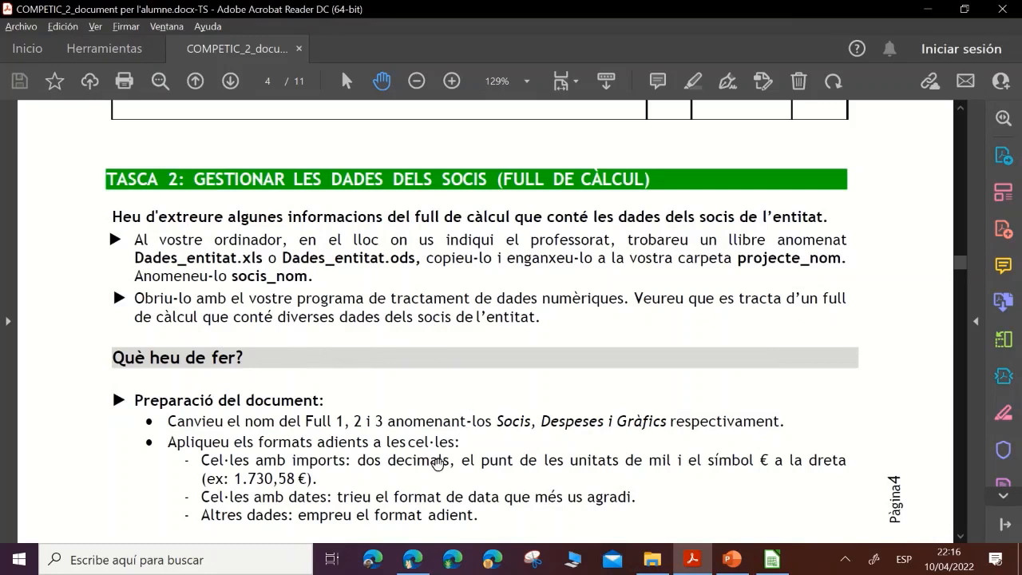
scroll(438, 464, "down", 3)
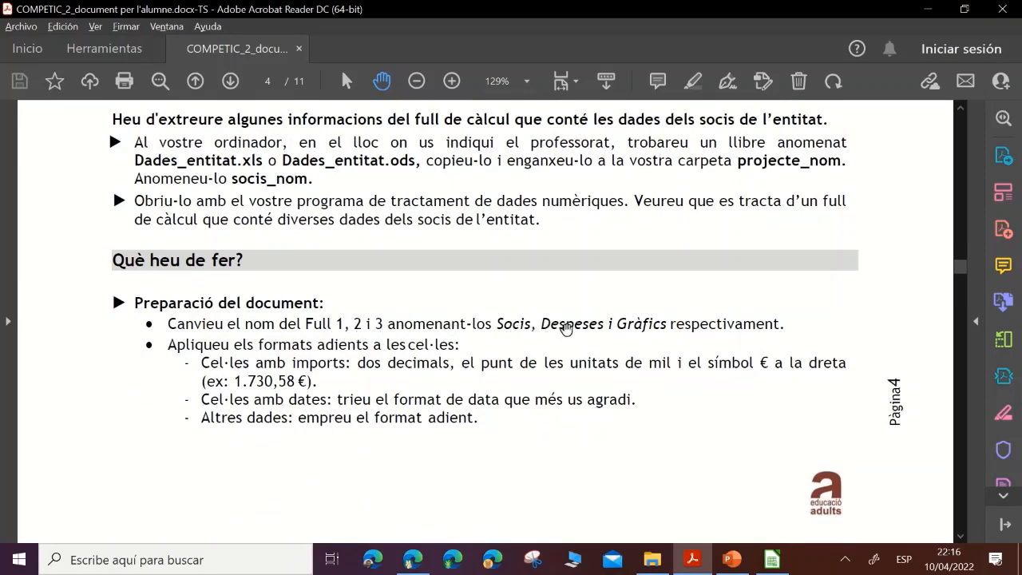
- Switch back to LibreOffice Calc and look through the Full2 and Full3 sheets, returning to Full1
left_click(771, 560)
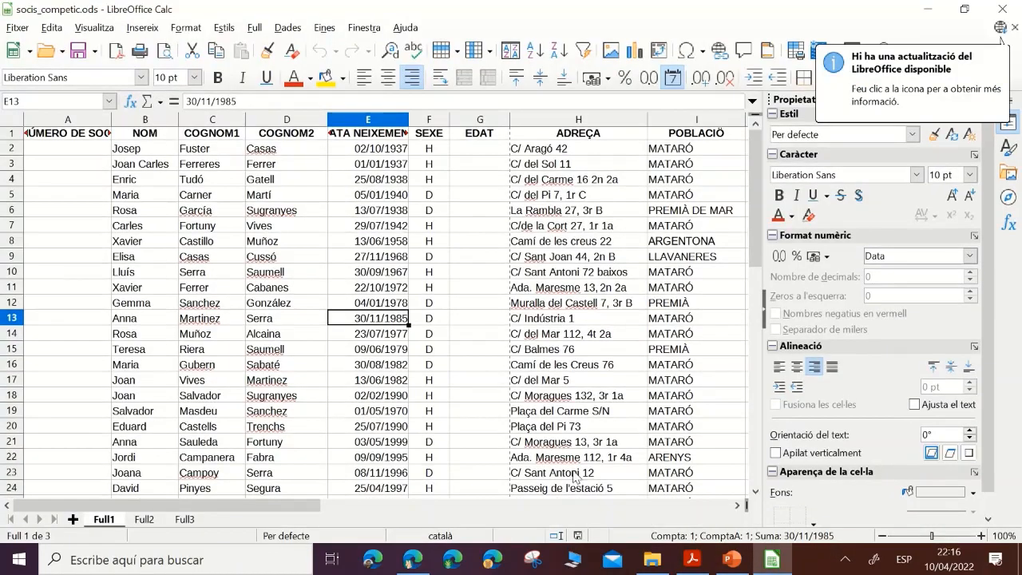
left_click(144, 519)
left_click(184, 519)
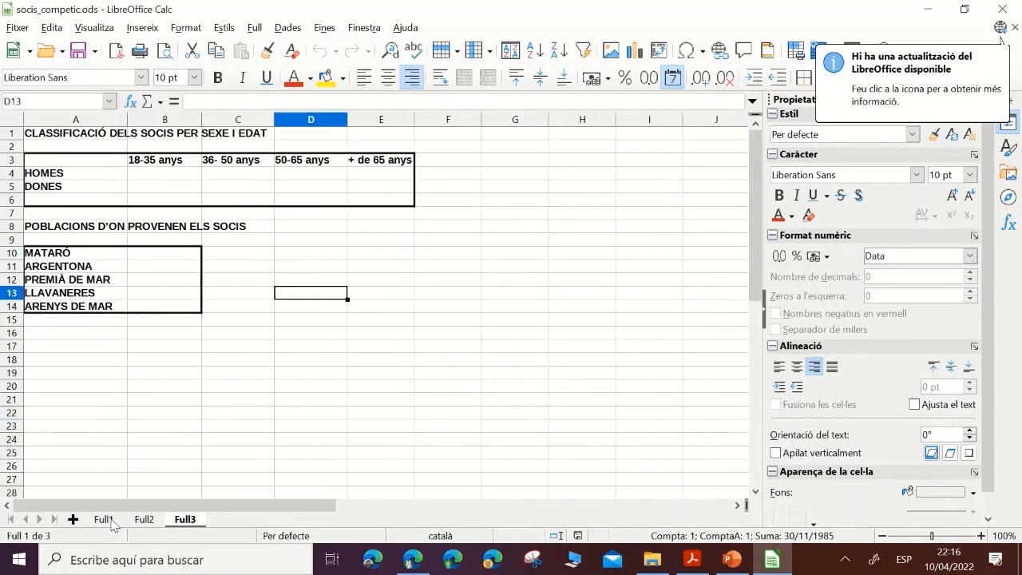
left_click(103, 519)
- Hide the properties sidebar and dismiss the LibreOffice update notification
key("ctrl+r")
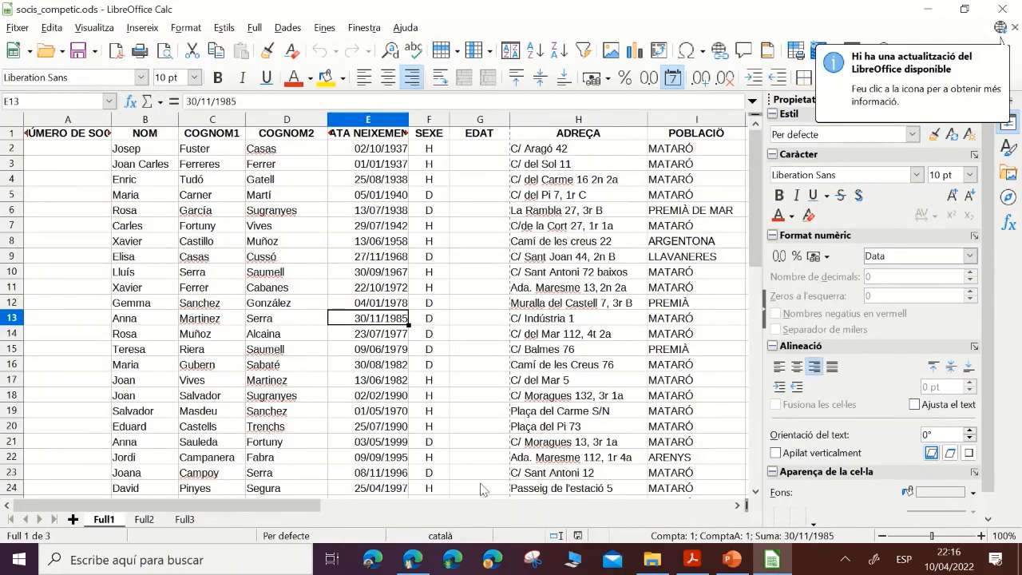
left_click(766, 317)
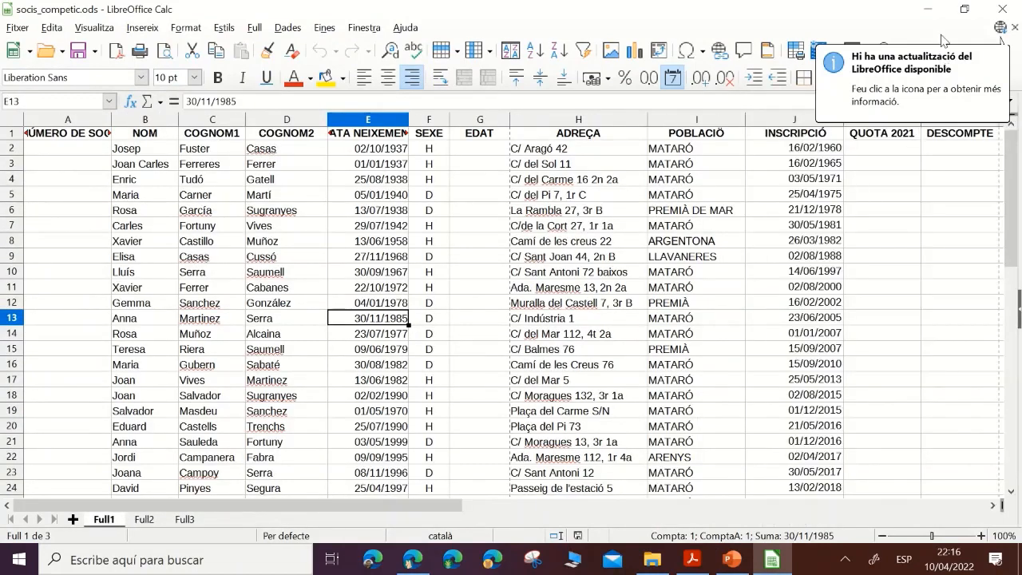
left_click(1009, 52)
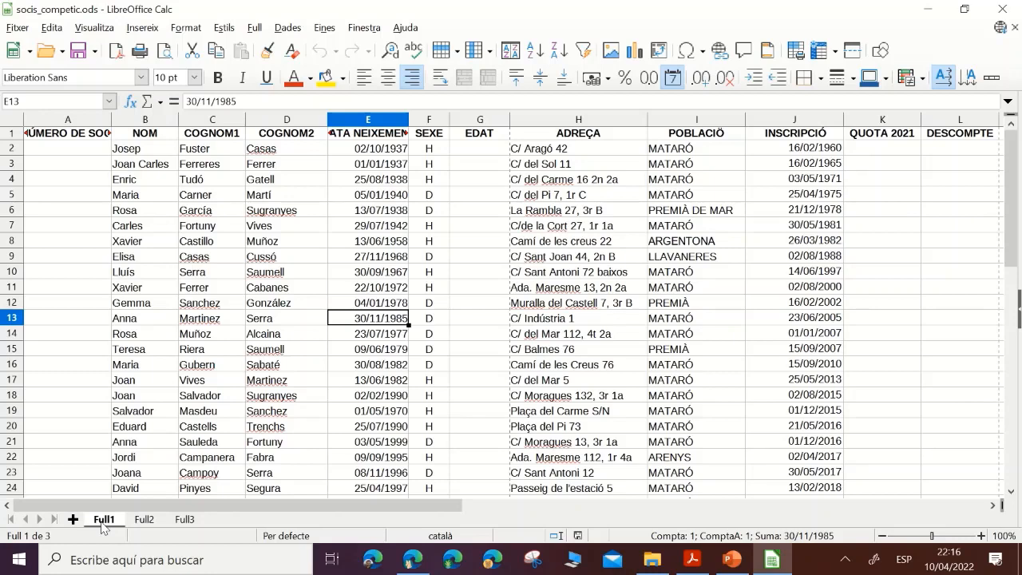
- Rename the sheet Full1 as Socis
double_click(103, 520)
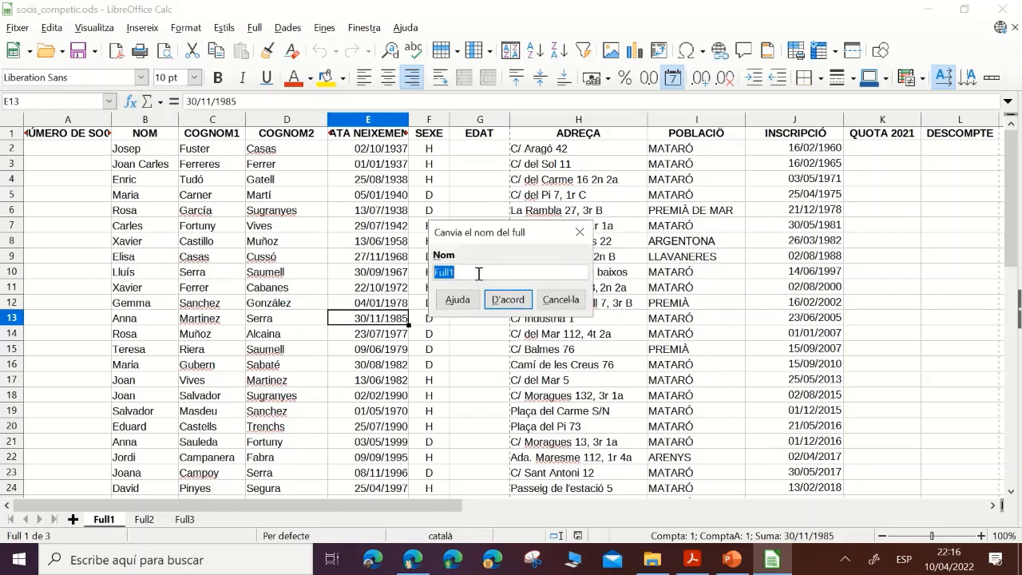
type("Socis")
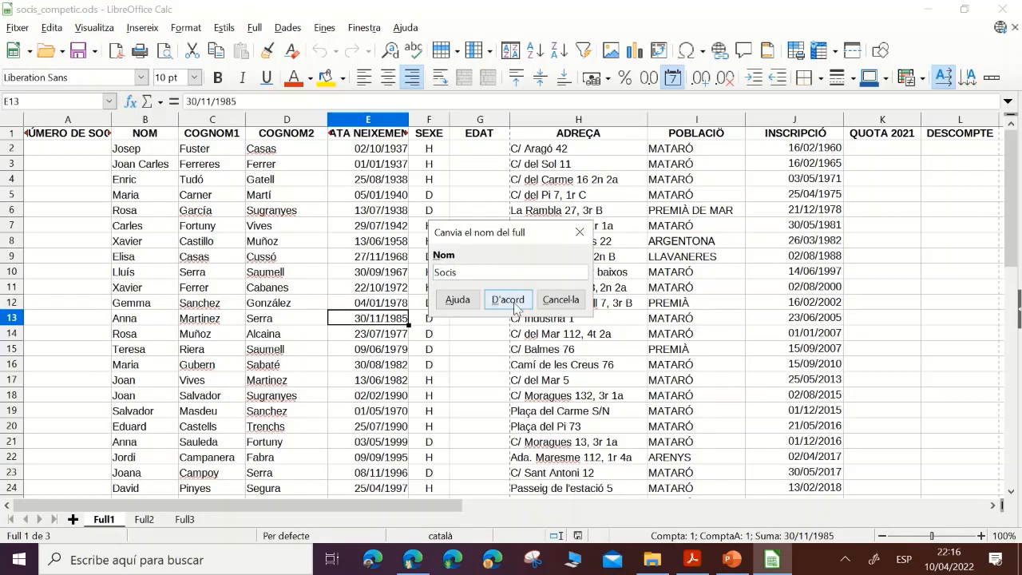
left_click(508, 300)
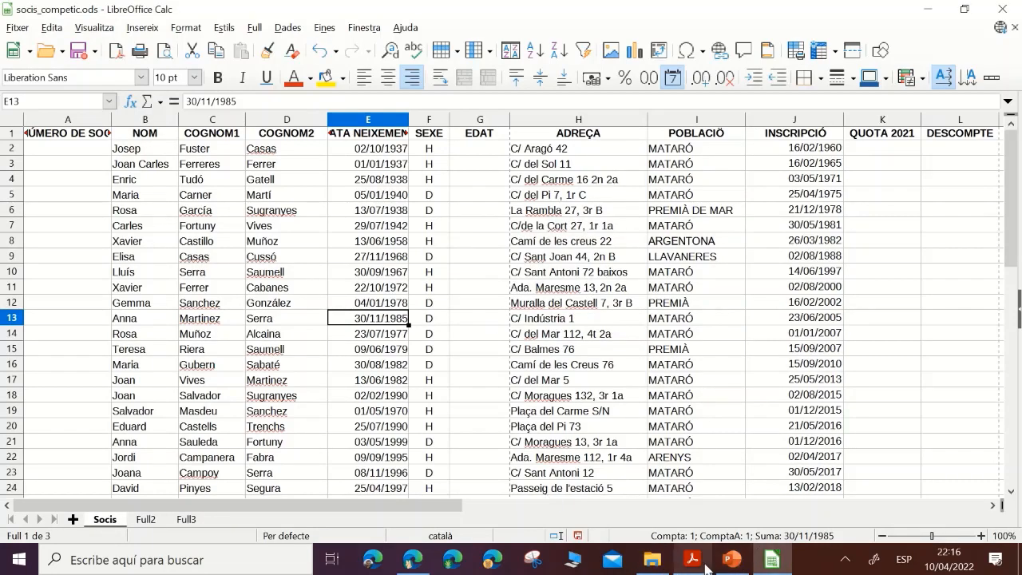
- Check the PDF instructions in Acrobat Reader, return to LibreOffice Calc, and rename the sheet Full2 as Dades
left_click(694, 561)
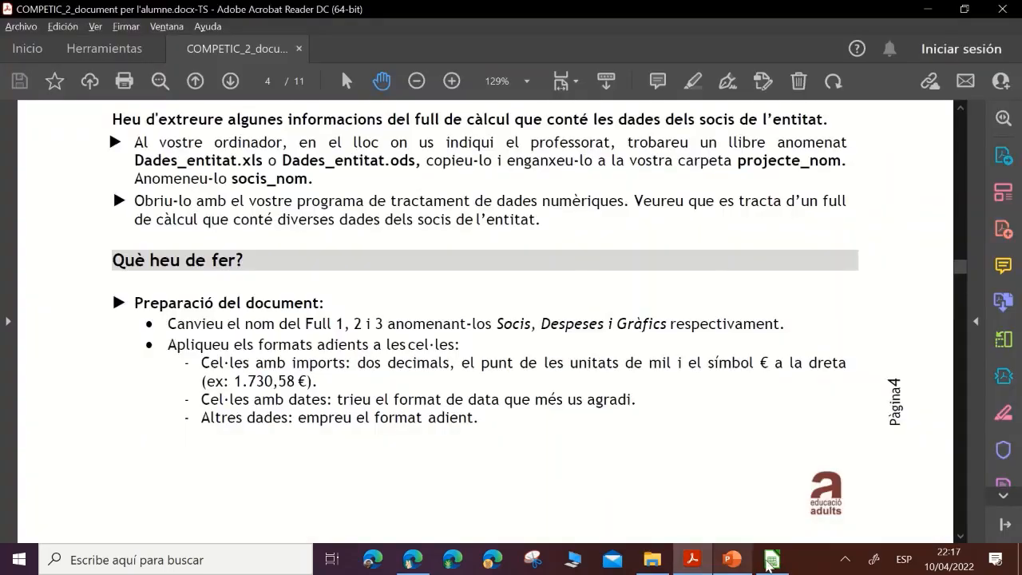
left_click(773, 561)
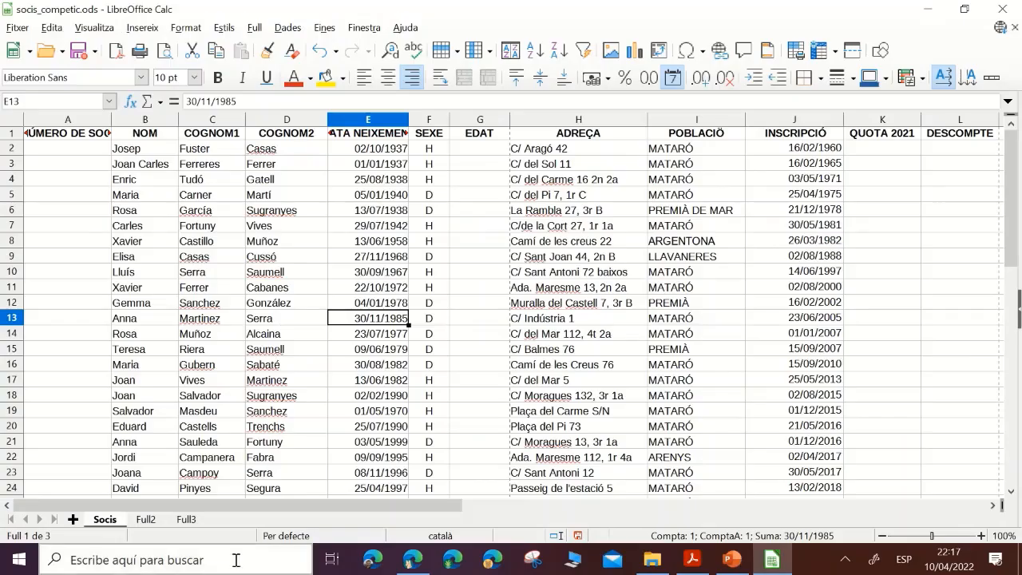
left_click(149, 521)
right_click(148, 524)
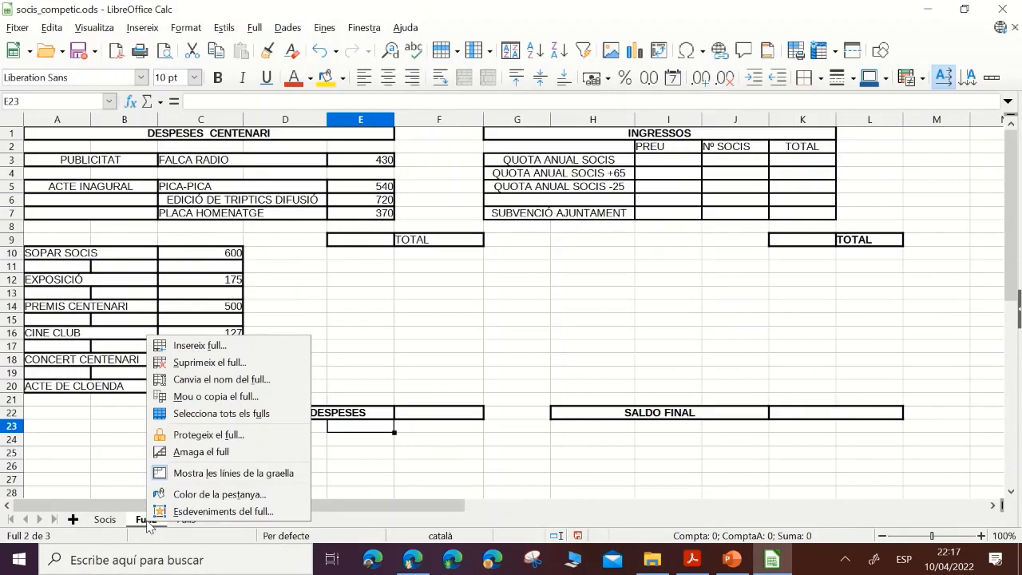
left_click(230, 381)
type("Dades")
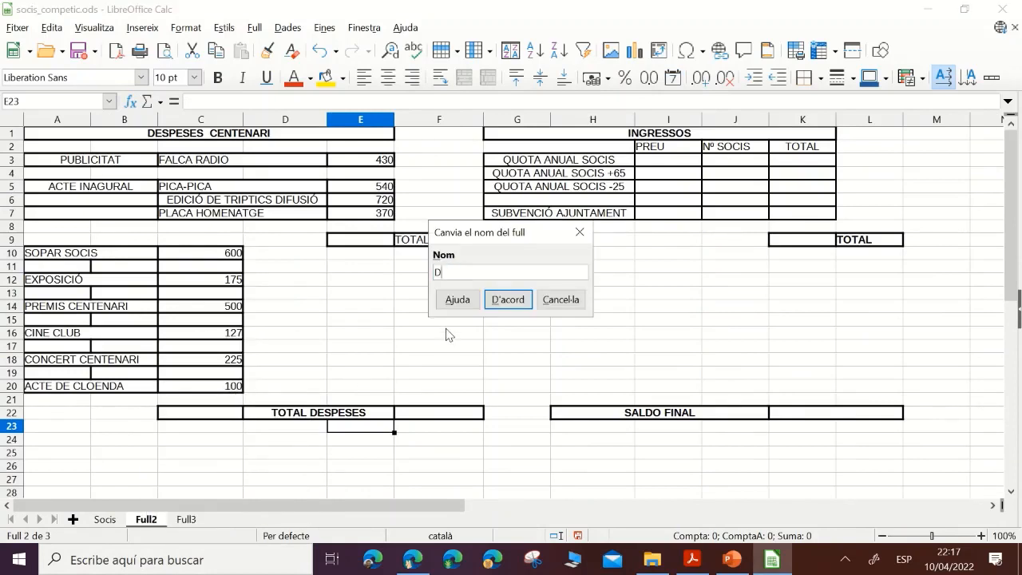
left_click(508, 299)
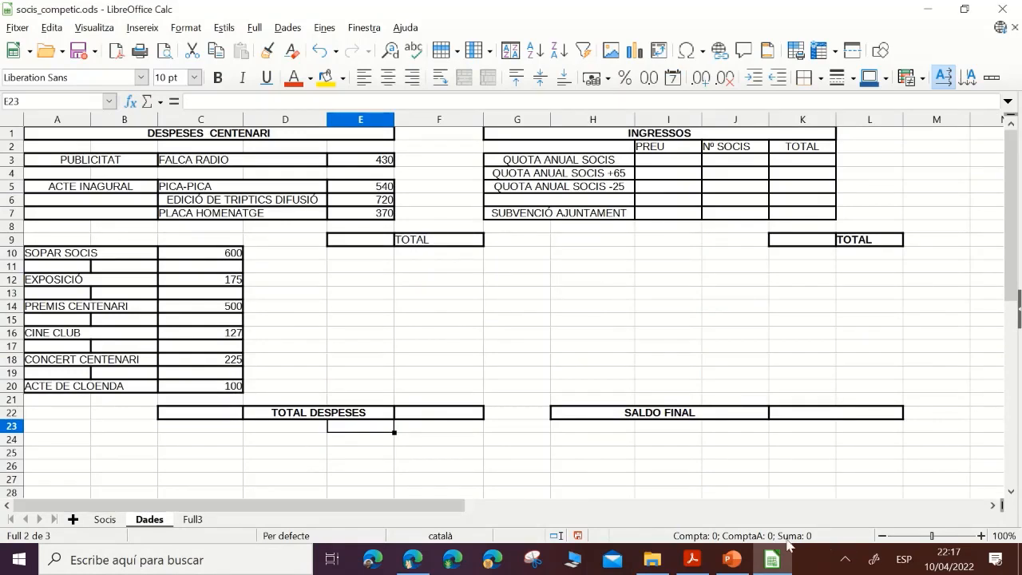
- Recheck the required sheet names in the Acrobat Reader PDF and rename the second sheet as Despeses in LibreOffice Calc
left_click(690, 561)
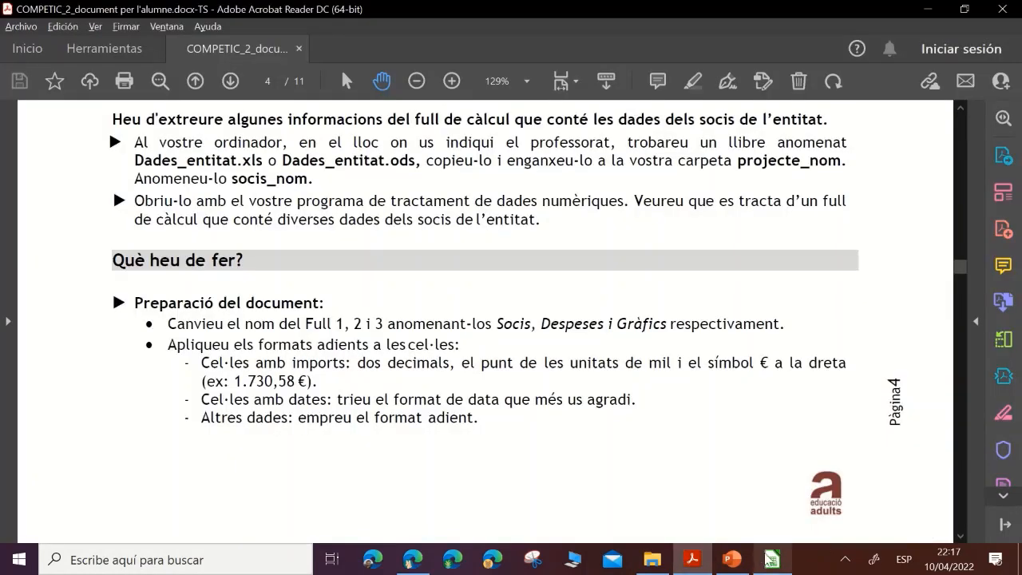
left_click(772, 560)
right_click(154, 521)
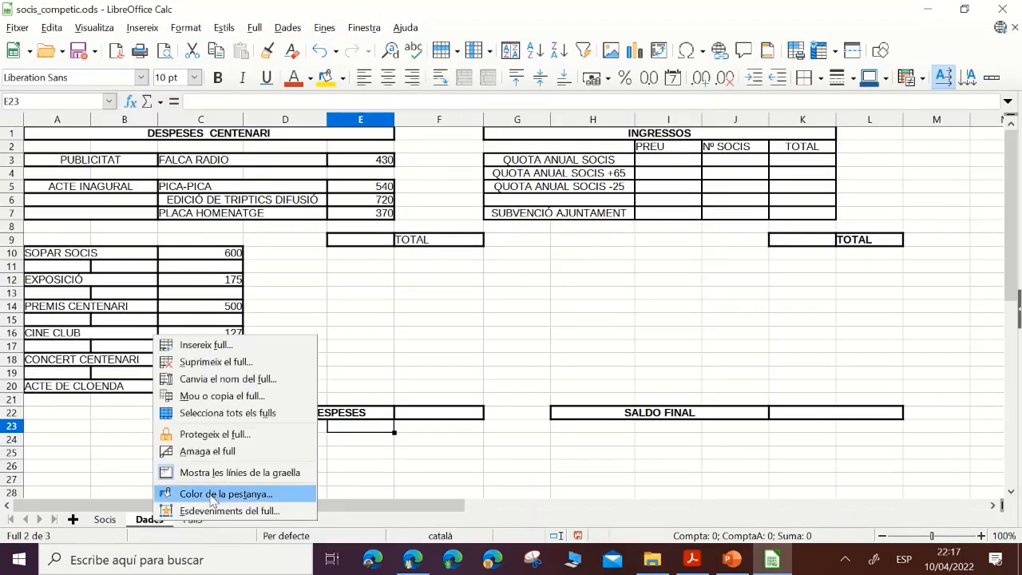
left_click(222, 379)
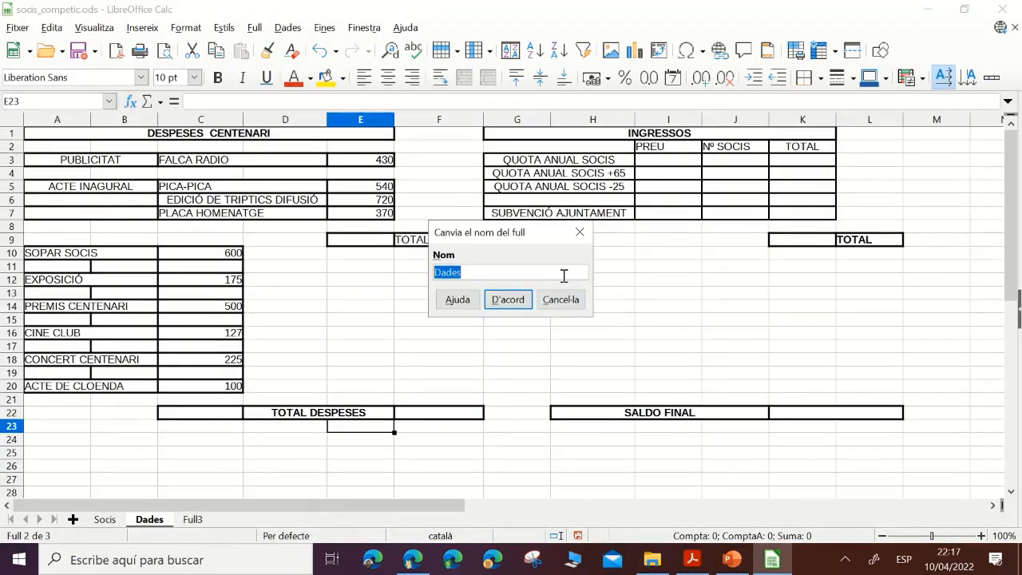
type("Des")
key("Return")
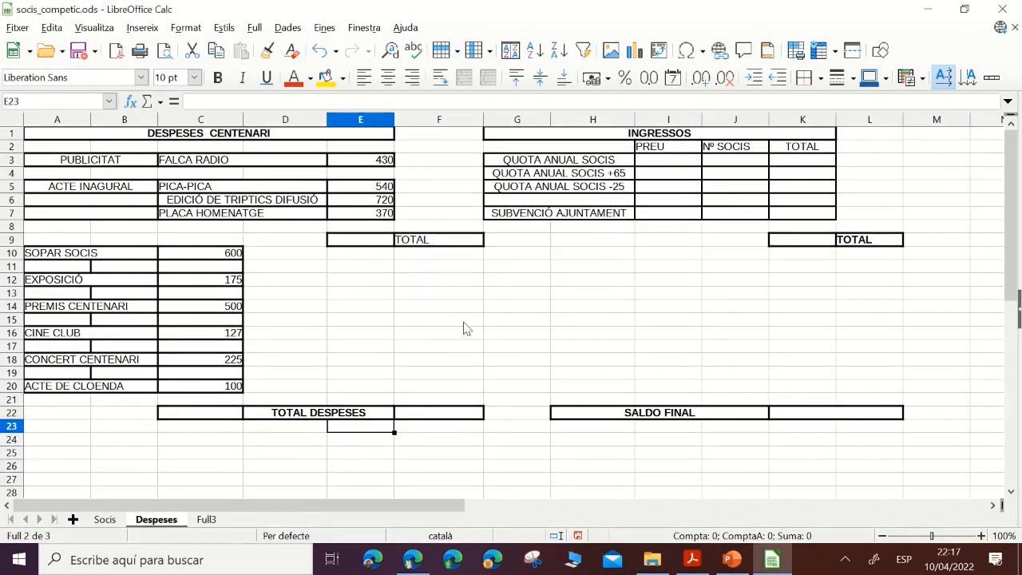
- Rename the third sheet, Full3, as Gràfics
left_click(209, 520)
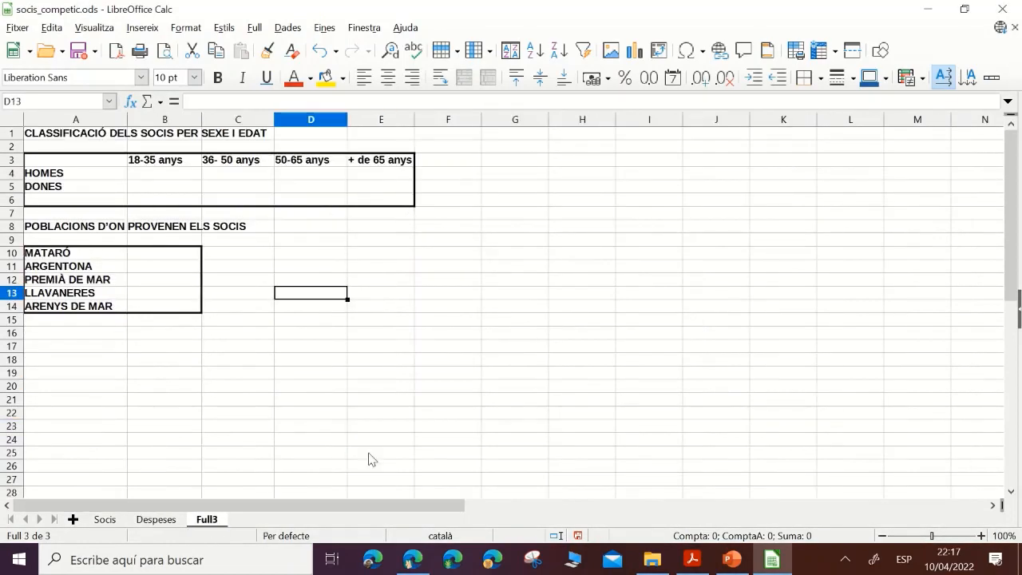
left_click(254, 28)
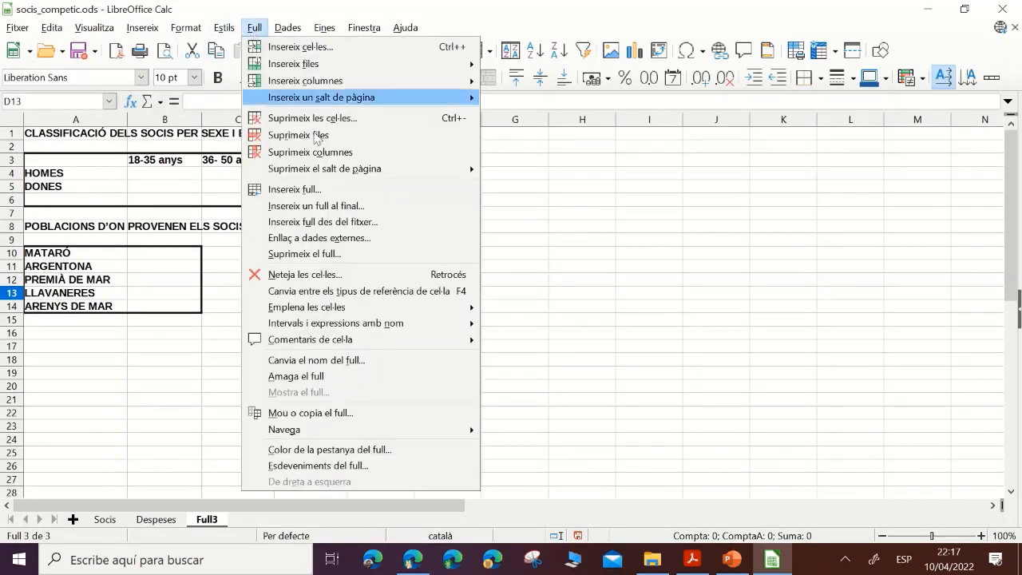
left_click(340, 361)
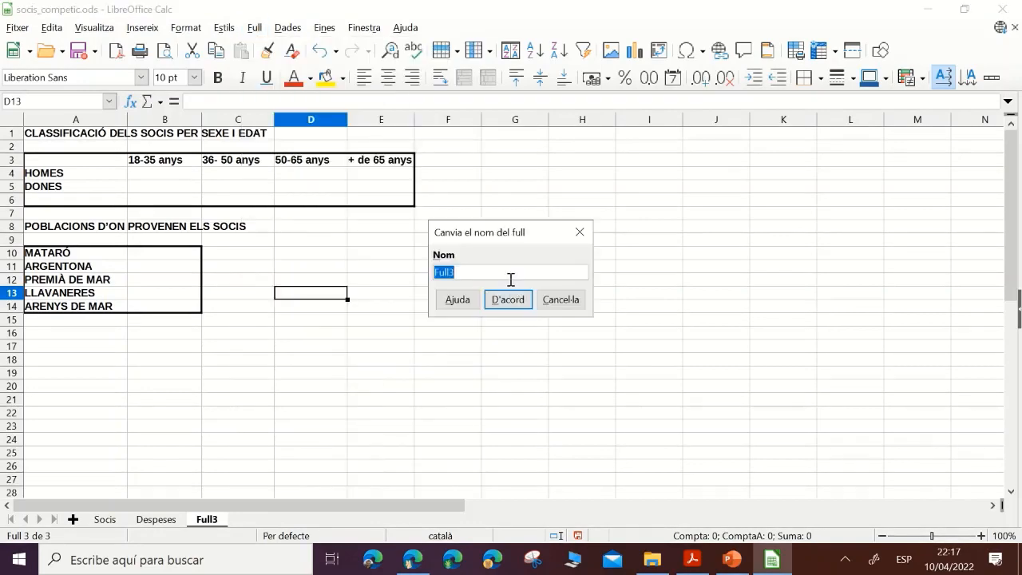
type("Gràfics")
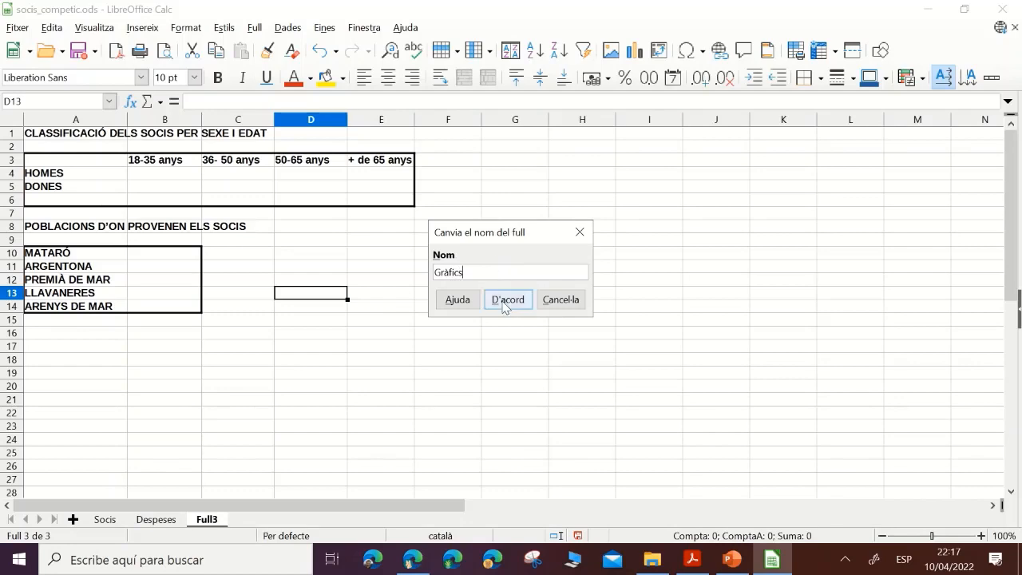
left_click(504, 303)
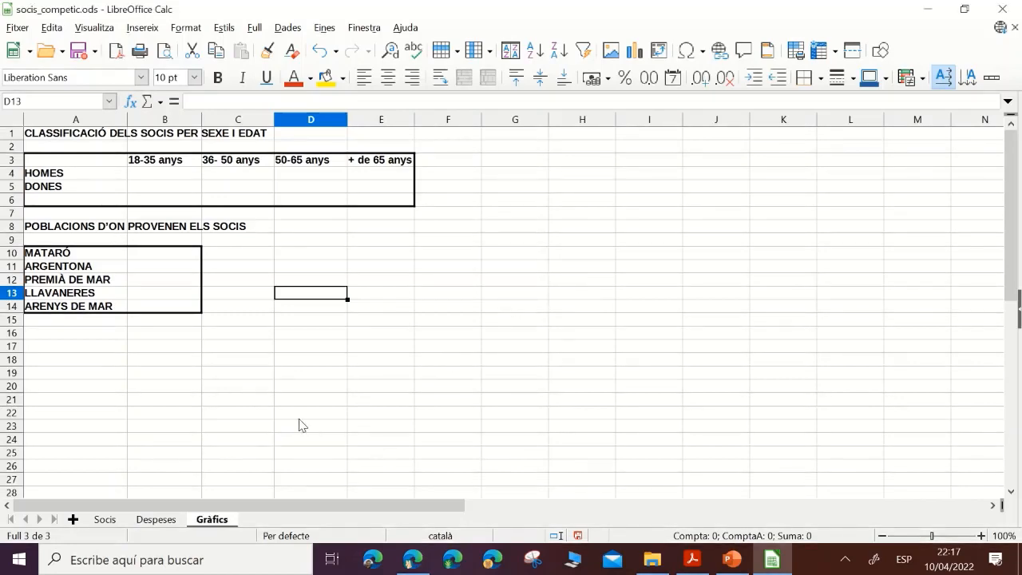
- Open the Socis sheet, check the cell format requirements in the Acrobat Reader PDF, and return to LibreOffice Calc
left_click(109, 520)
left_click(691, 559)
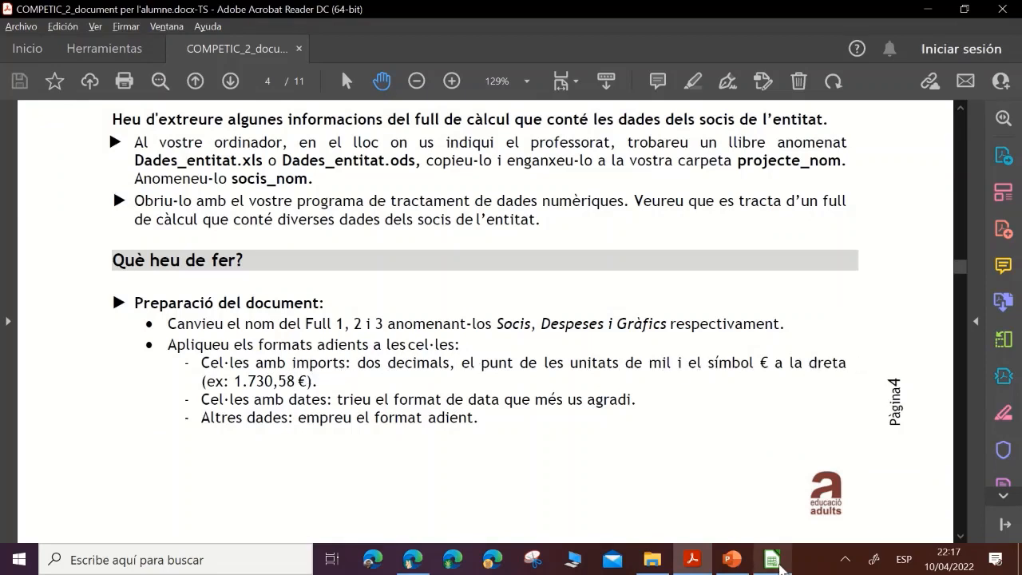
left_click(780, 565)
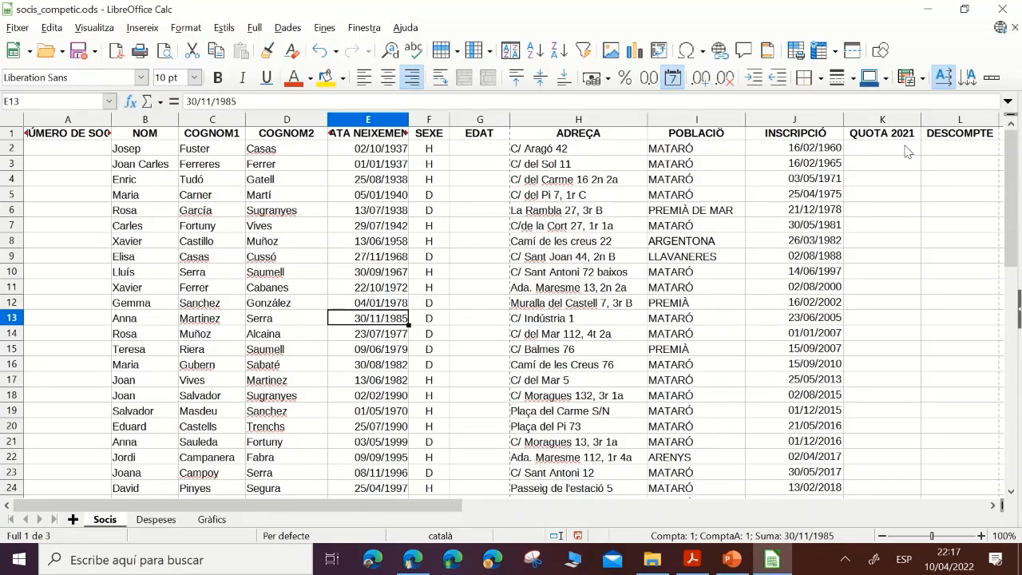
- Select the QUOTA 2021 cells K2:K25 on the Socis sheet and open their cell formatting options
left_click(934, 150)
left_click(840, 149)
left_click(889, 150)
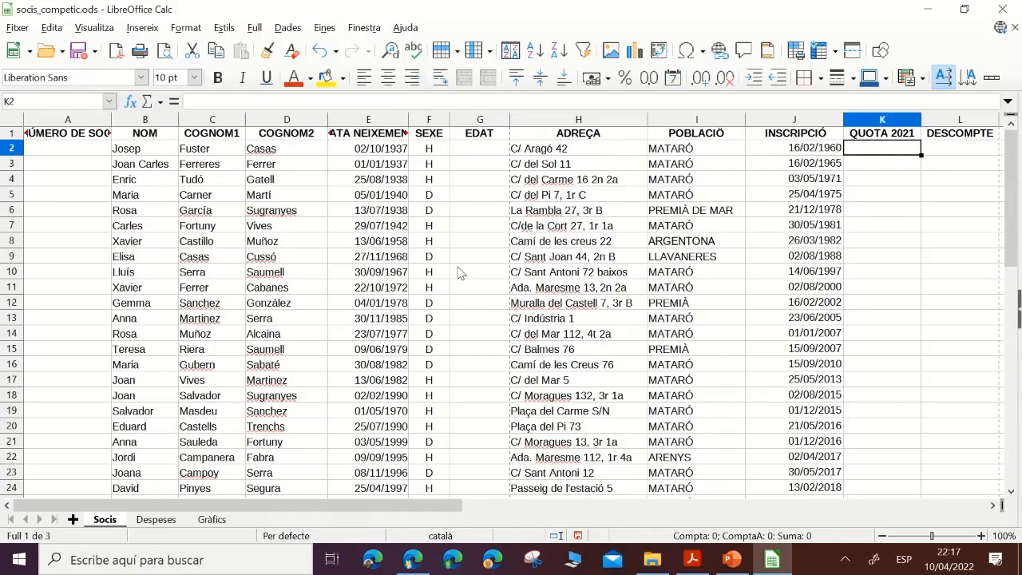
scroll(463, 296, "down", 4)
scroll(471, 319, "up", 4)
scroll(745, 288, "down", 1)
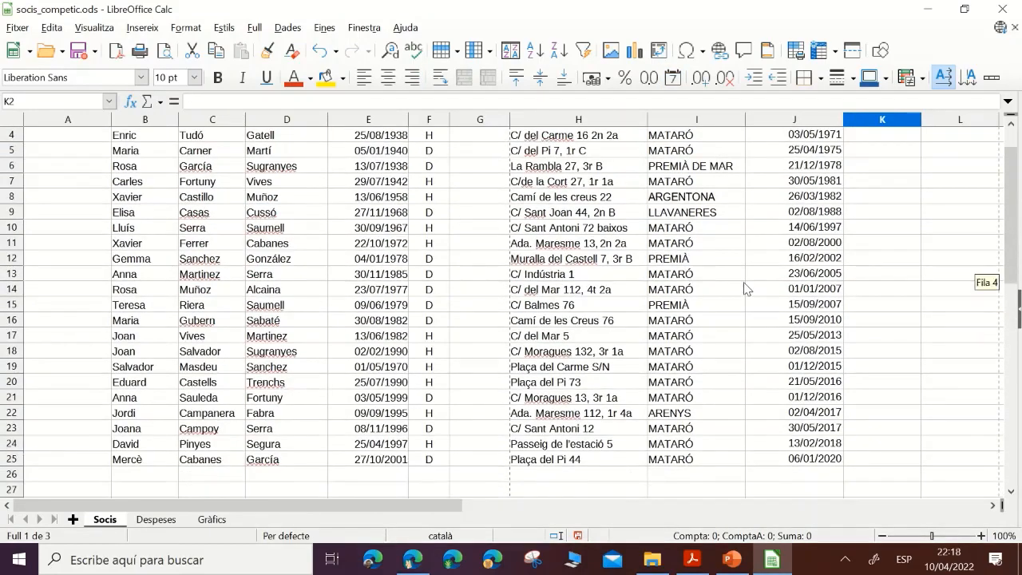
scroll(879, 159, "up", 3)
left_click_drag(881, 154, 887, 481)
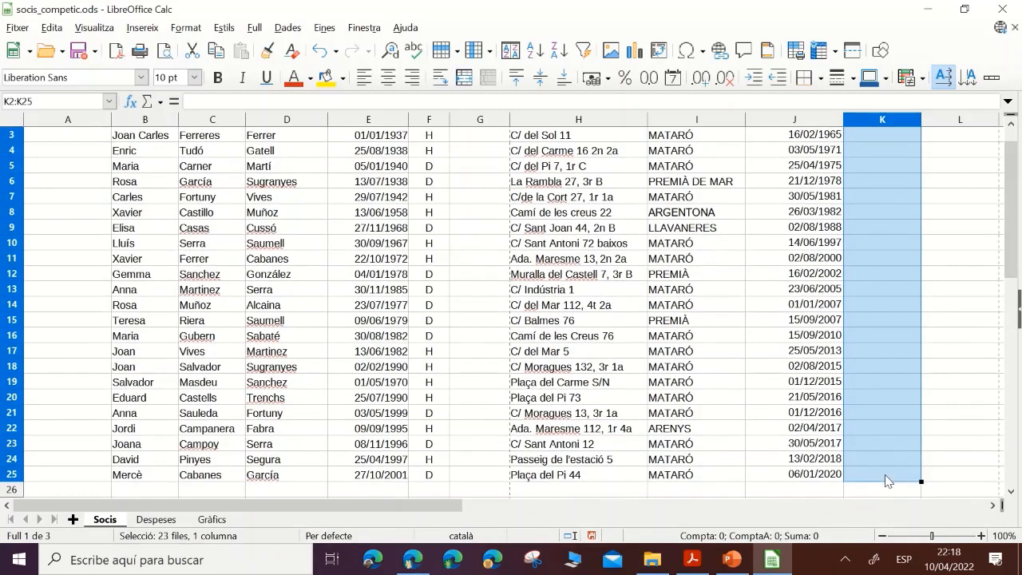
left_click(187, 29)
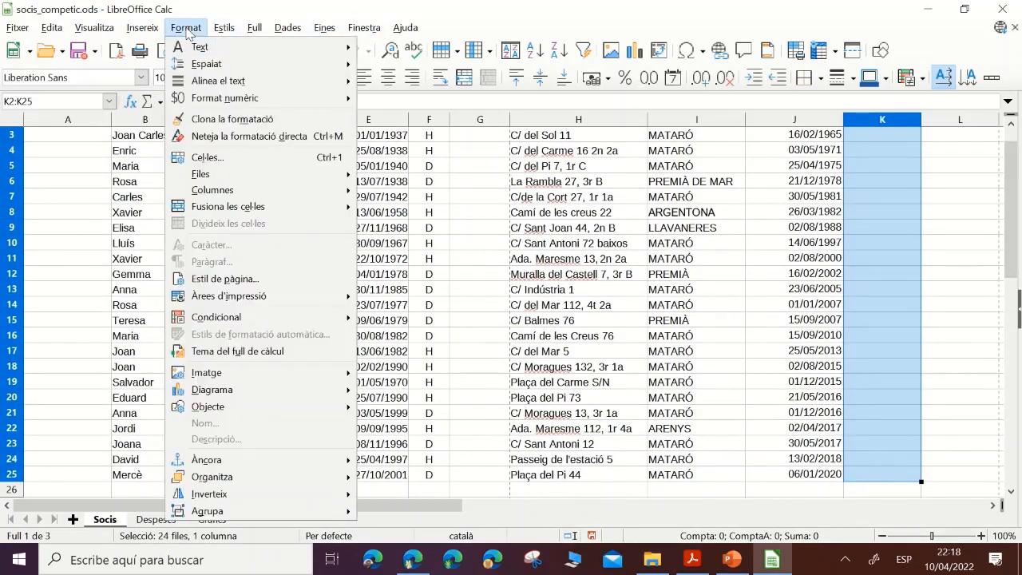
left_click(221, 158)
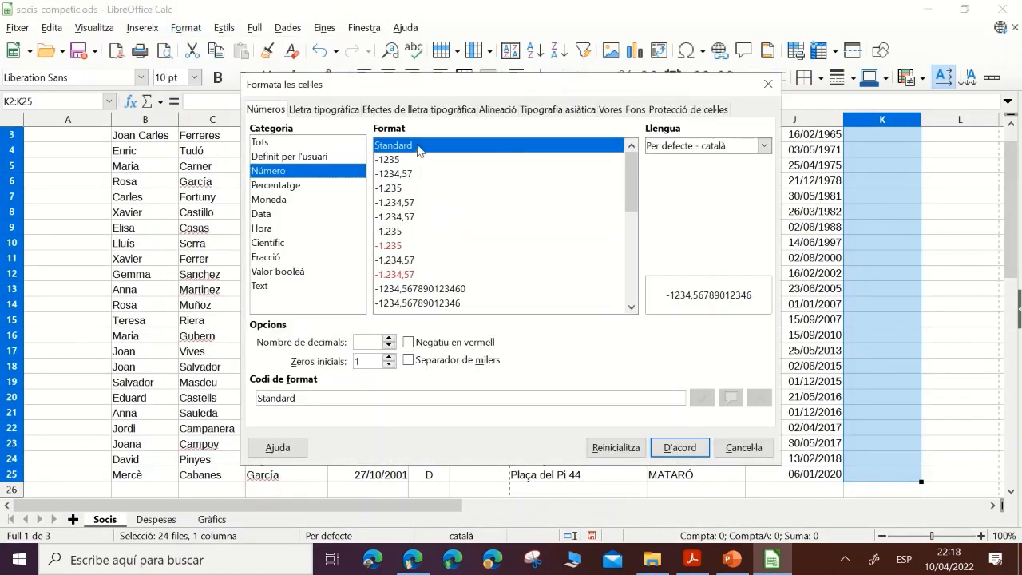
- Try a number format with 2 decimals, a thousands separator and 0 leading zeros for the QUOTA 2021 cells
left_click(389, 339)
left_click(389, 338)
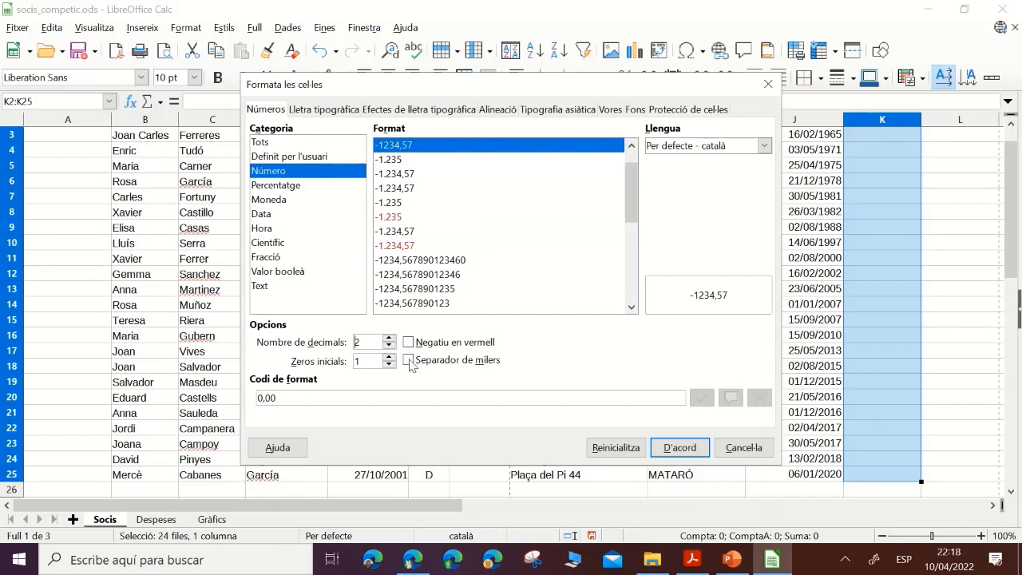
left_click(409, 361)
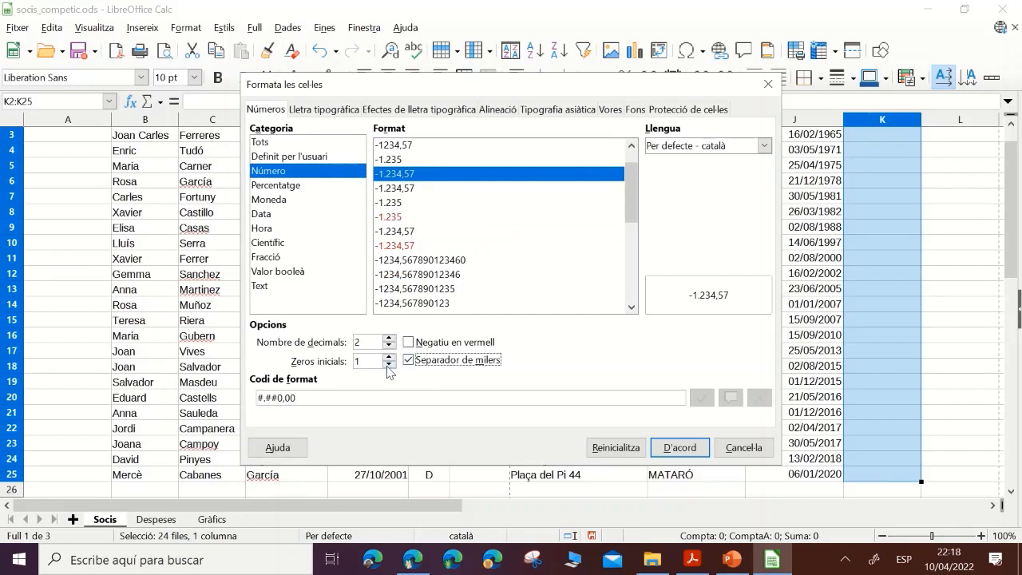
left_click(389, 365)
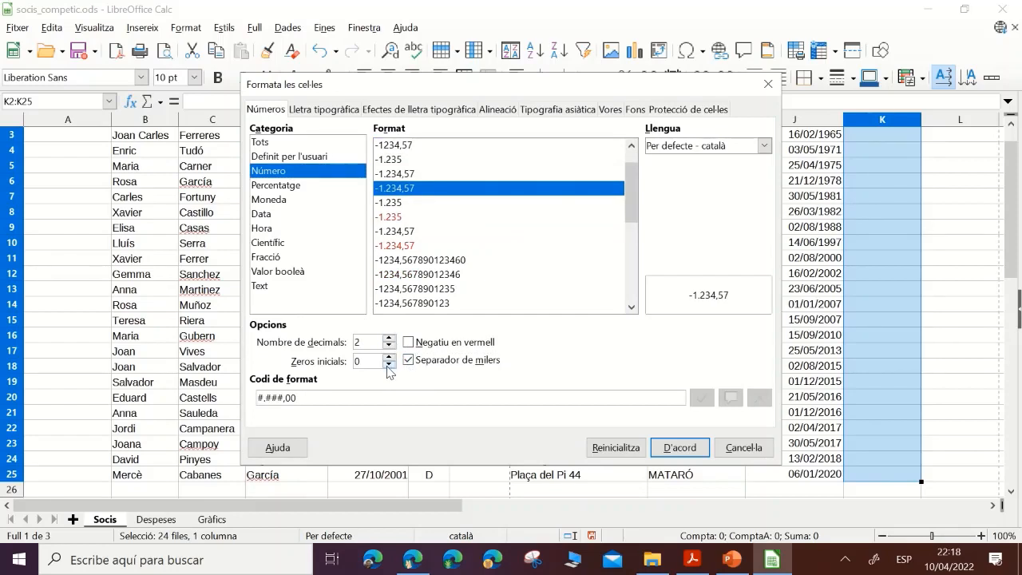
- Format the QUOTA 2021 cells K2:K25 as euro currency with 2 decimals and a thousands separator
left_click(263, 204)
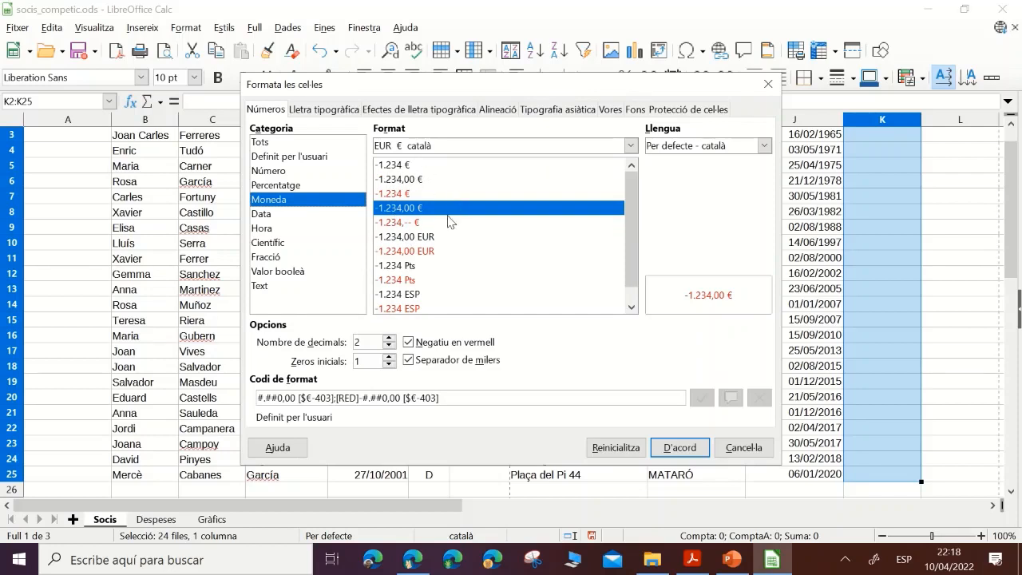
left_click(679, 447)
scroll(199, 356, "down", 5)
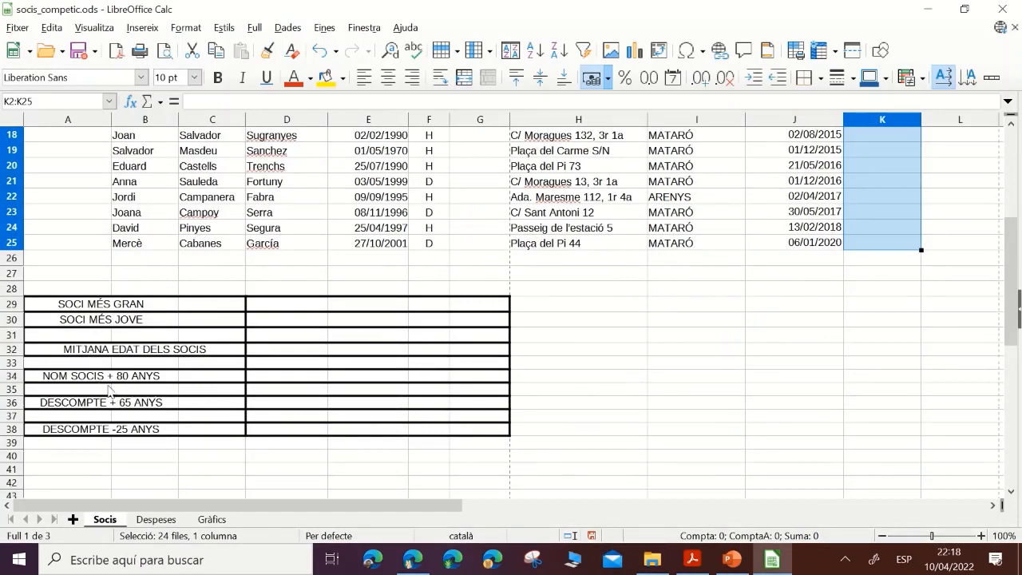
scroll(399, 349, "up", 5)
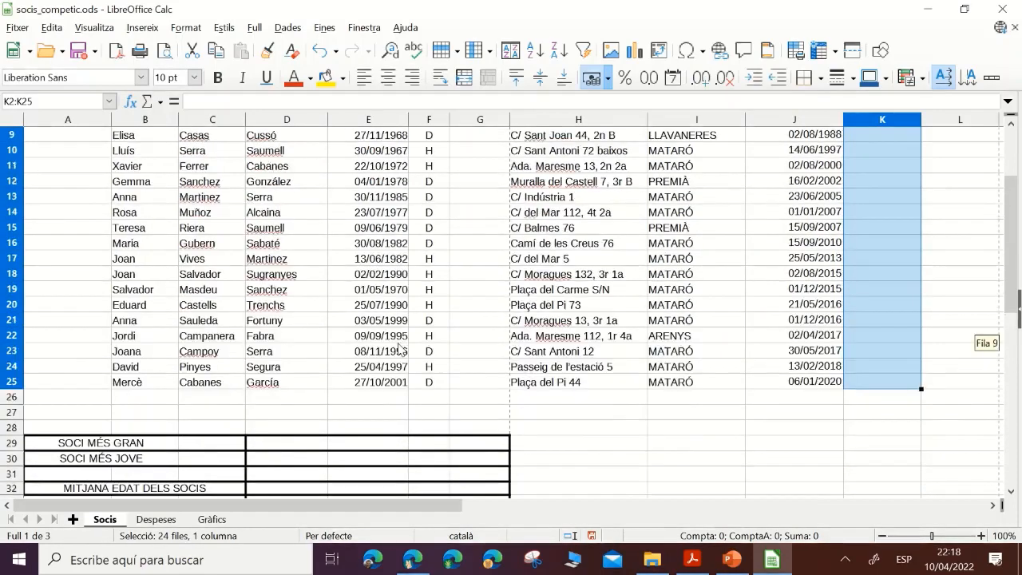
- On the Despeses sheet, format cells E2:E7 as euro currency with 2 decimals, a thousands separator and 0 leading zeros
left_click(154, 520)
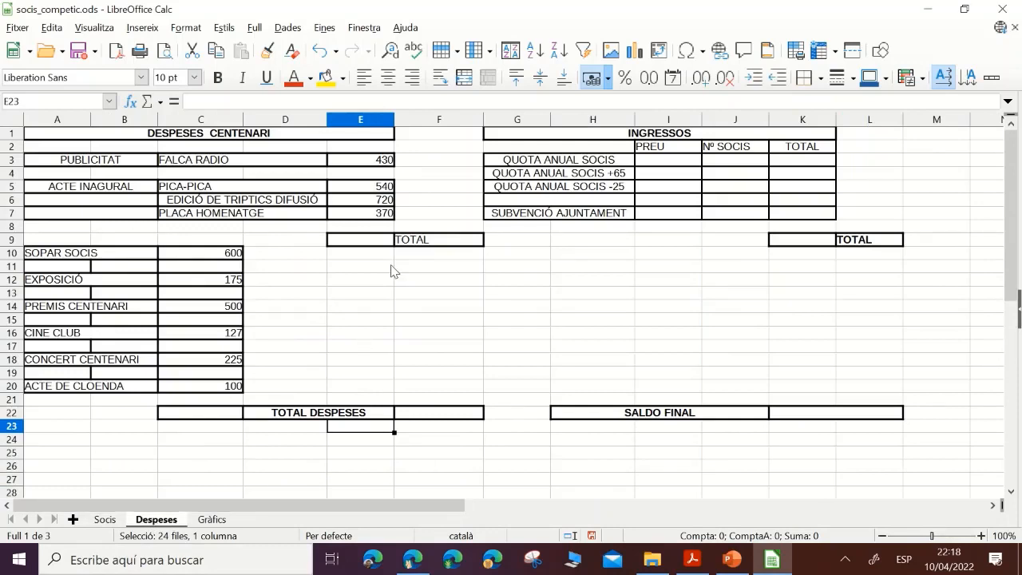
left_click_drag(361, 147, 377, 214)
left_click(190, 29)
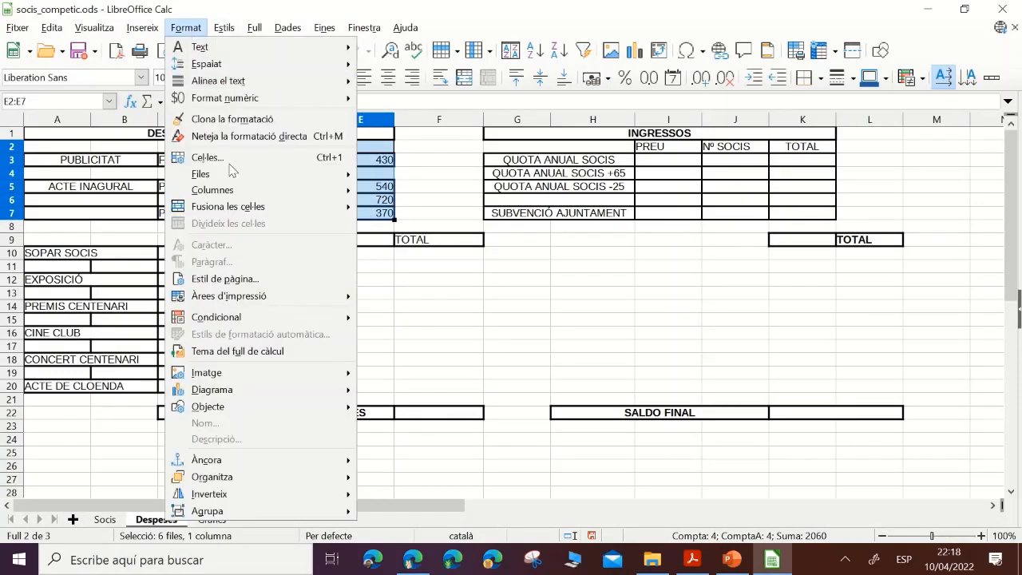
left_click(232, 165)
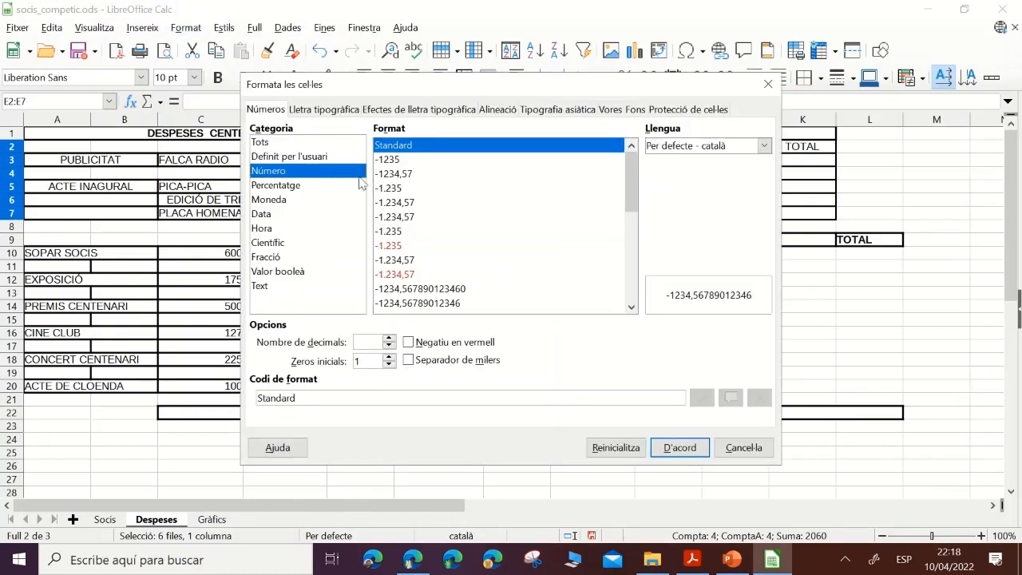
left_click(271, 201)
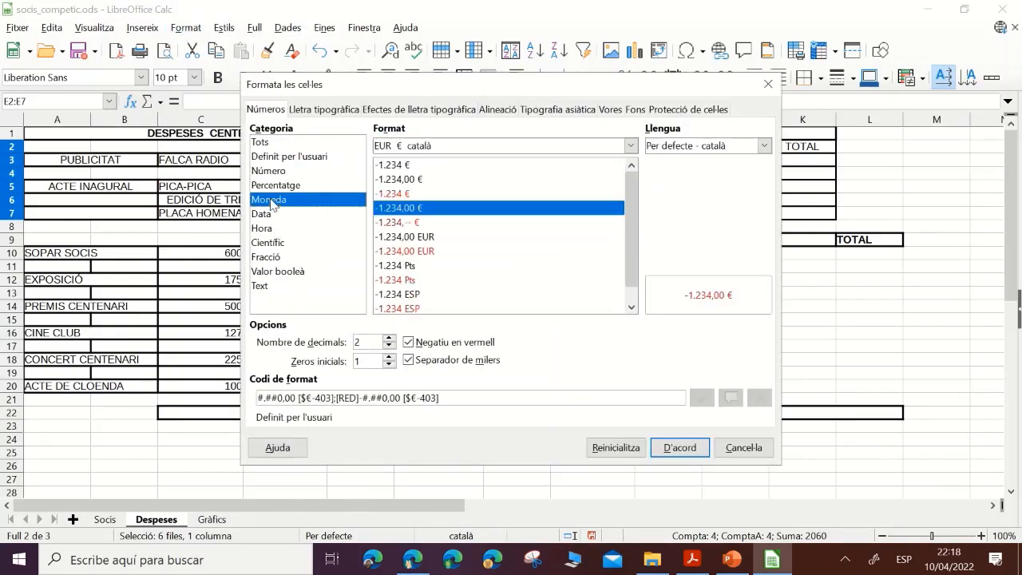
left_click(389, 366)
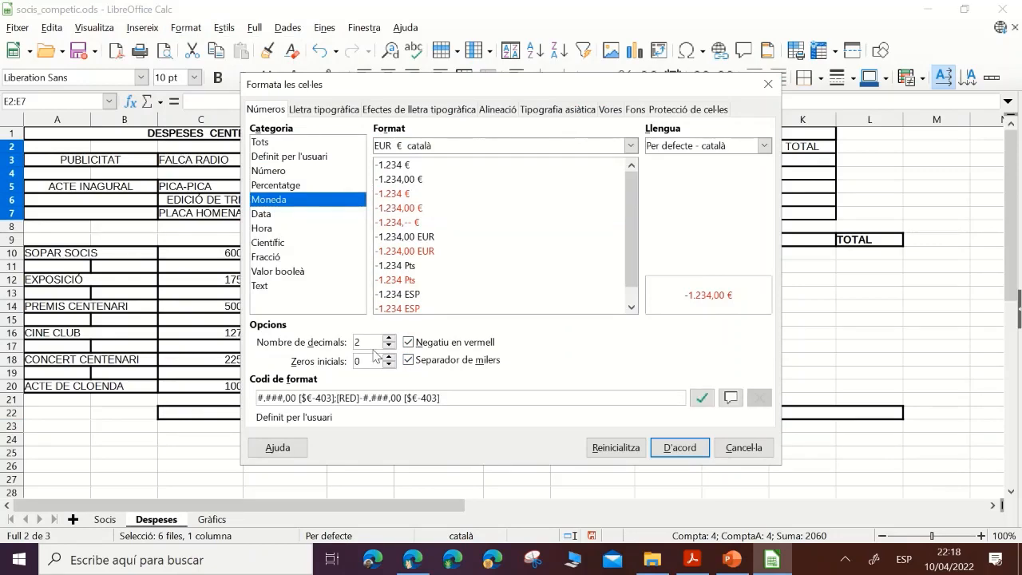
left_click(677, 449)
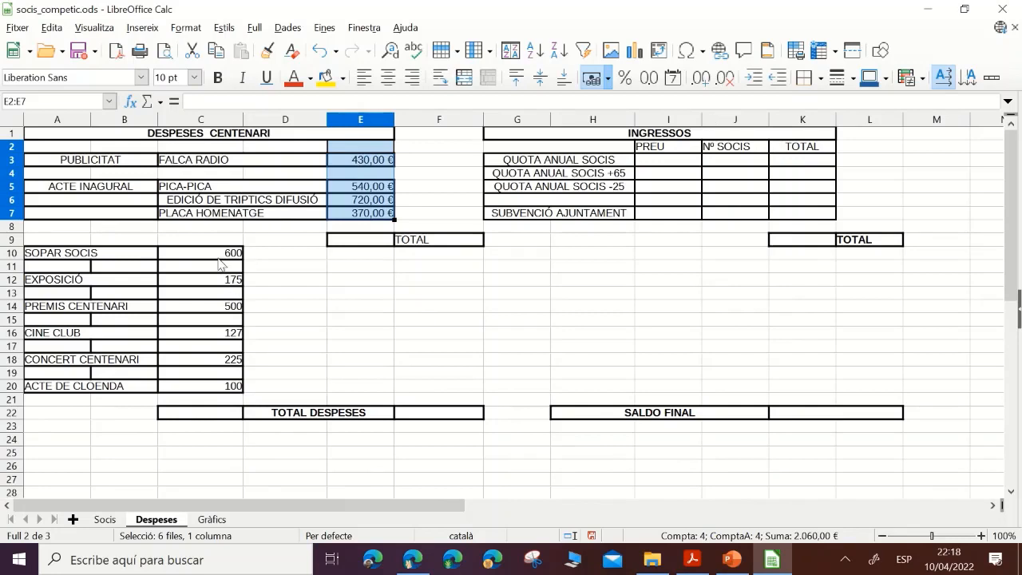
- Format the expense amounts in C10:C20 as euro currency with 2 decimals, a thousands separator and 0 leading zeros
left_click_drag(217, 258, 223, 386)
left_click(185, 27)
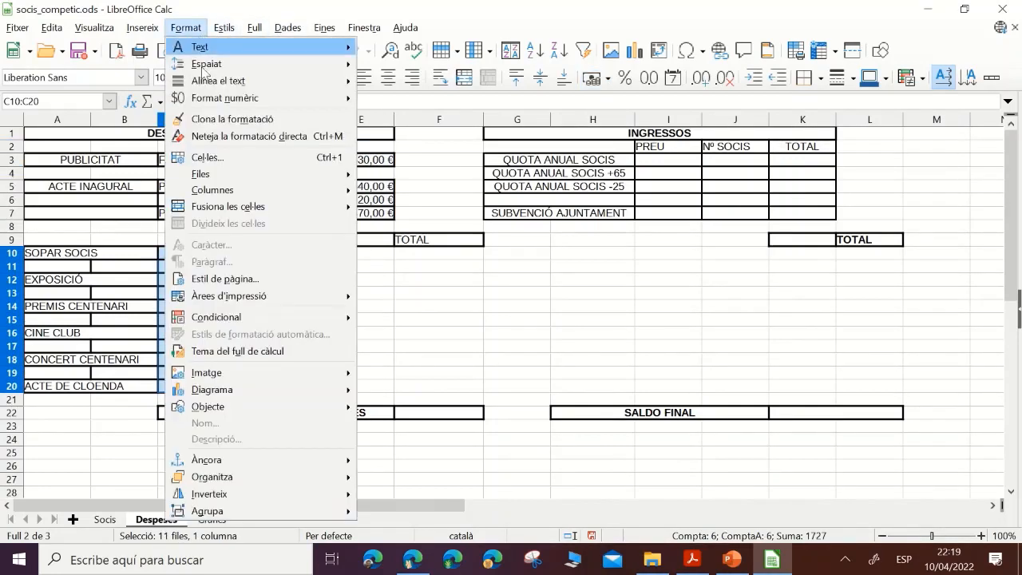
left_click(207, 160)
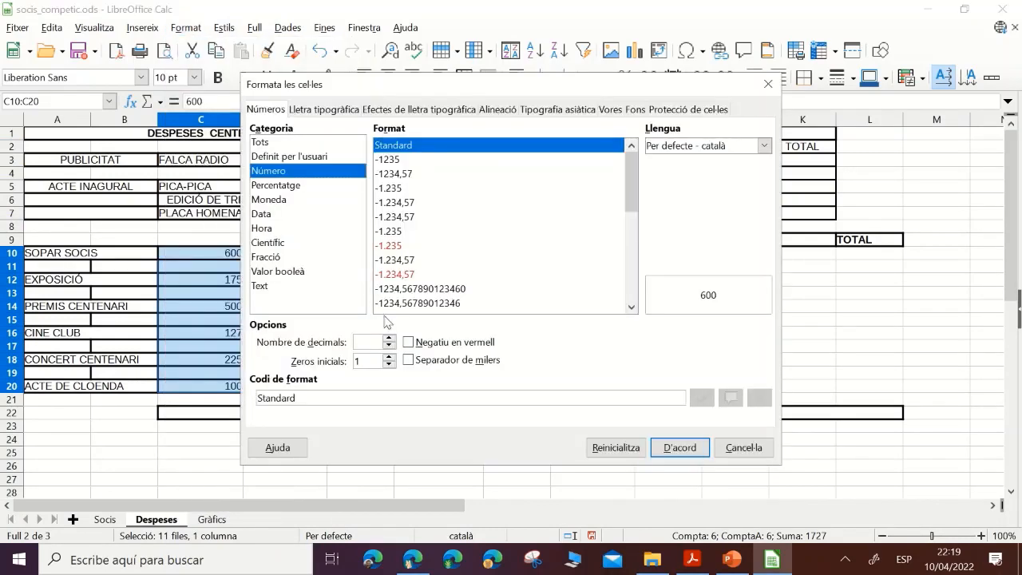
left_click(271, 200)
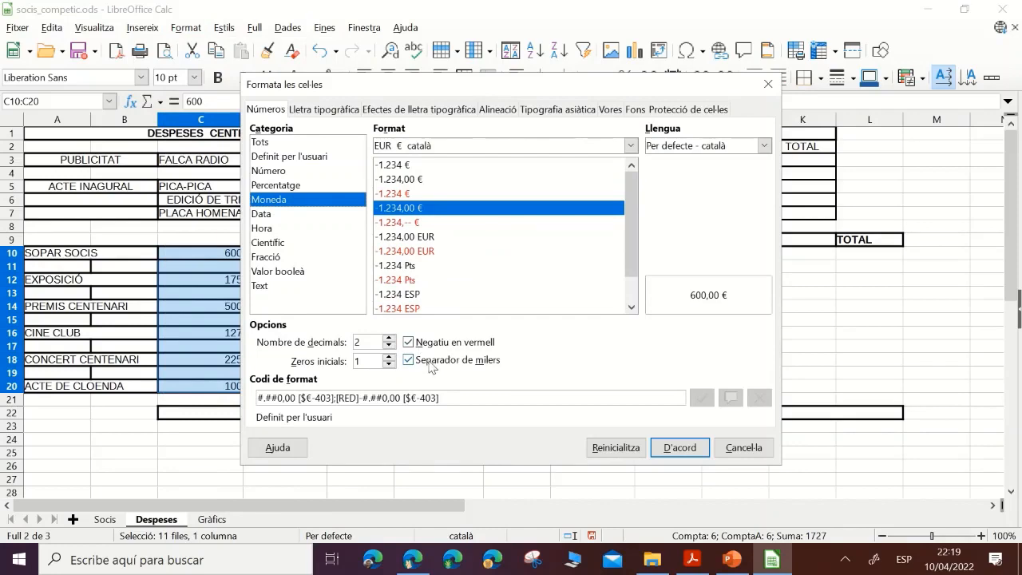
left_click(389, 365)
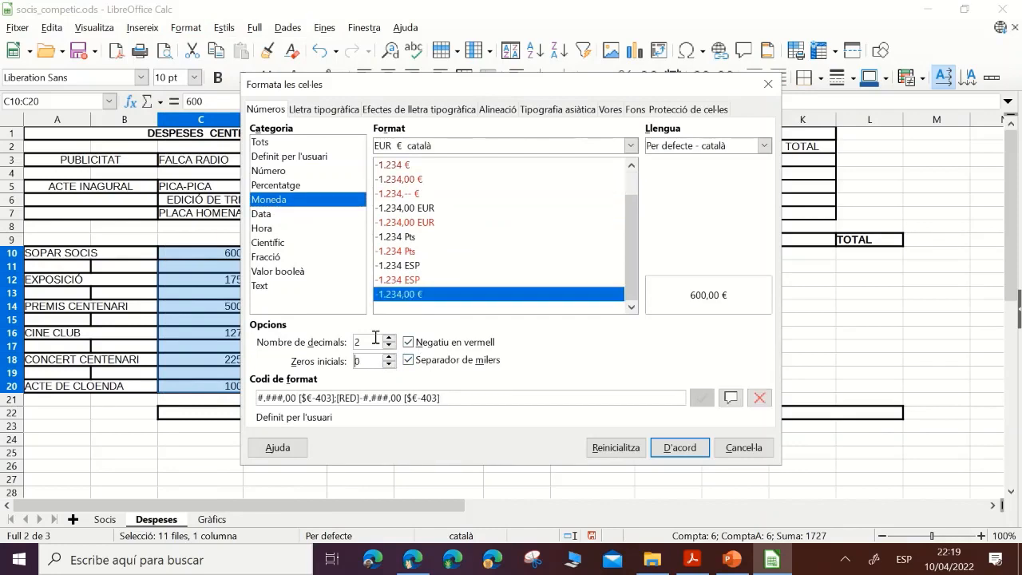
left_click(679, 447)
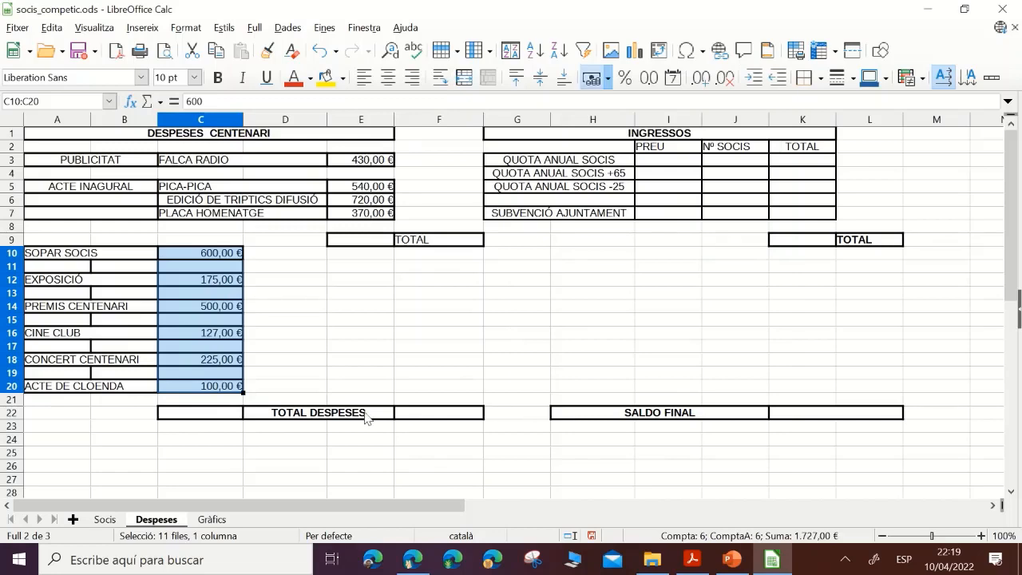
left_click(405, 417)
left_click(186, 27)
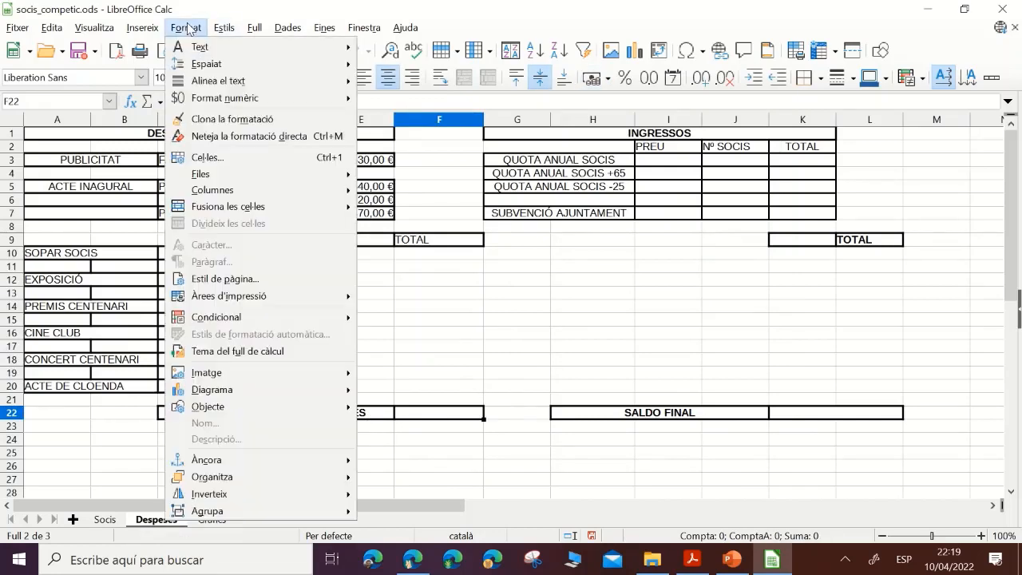
left_click(448, 302)
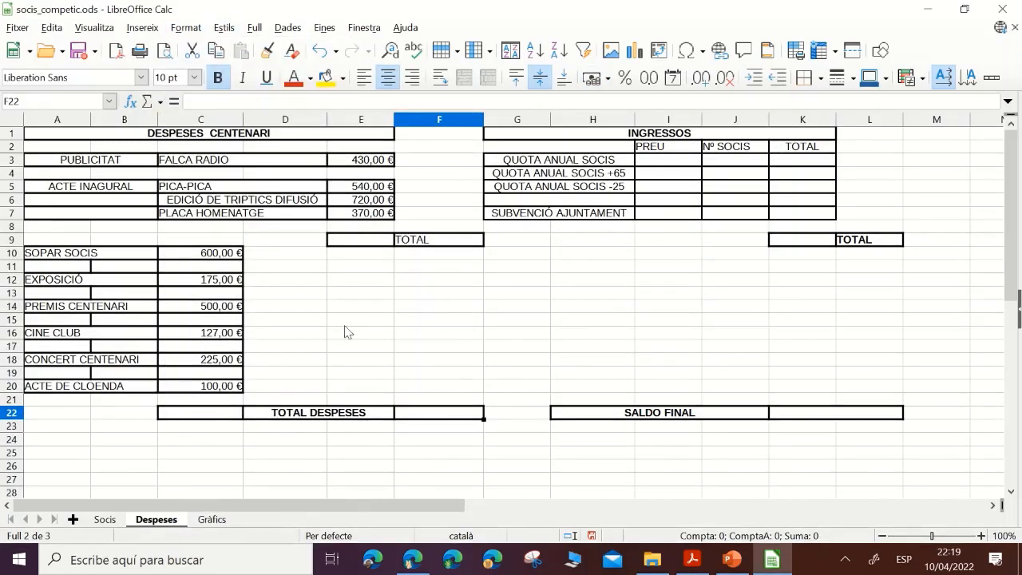
- Clone the currency formatting of cell C20 onto the TOTAL DESPESES amount cell F22
left_click(193, 387)
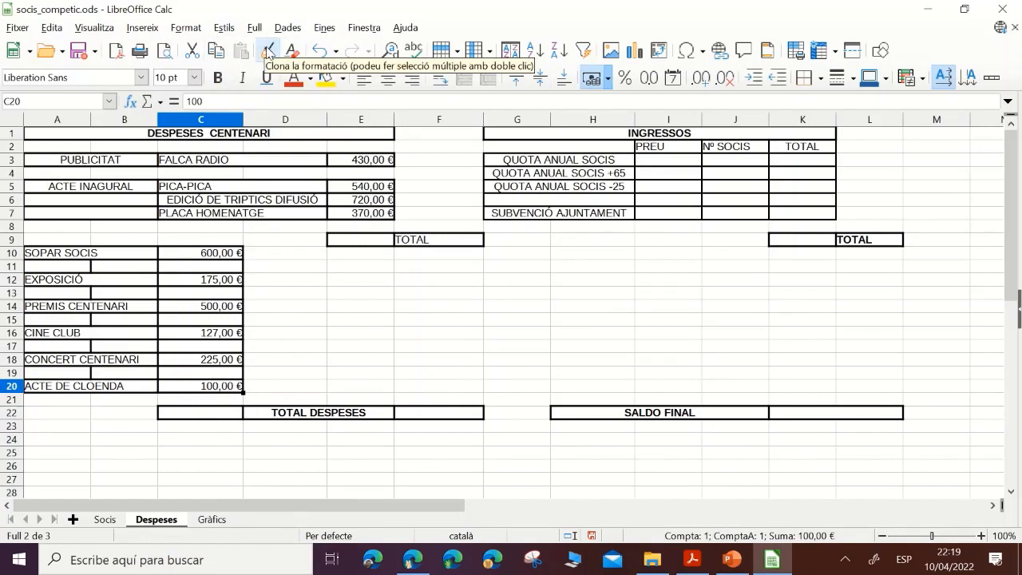
left_click(268, 51)
left_click(439, 410)
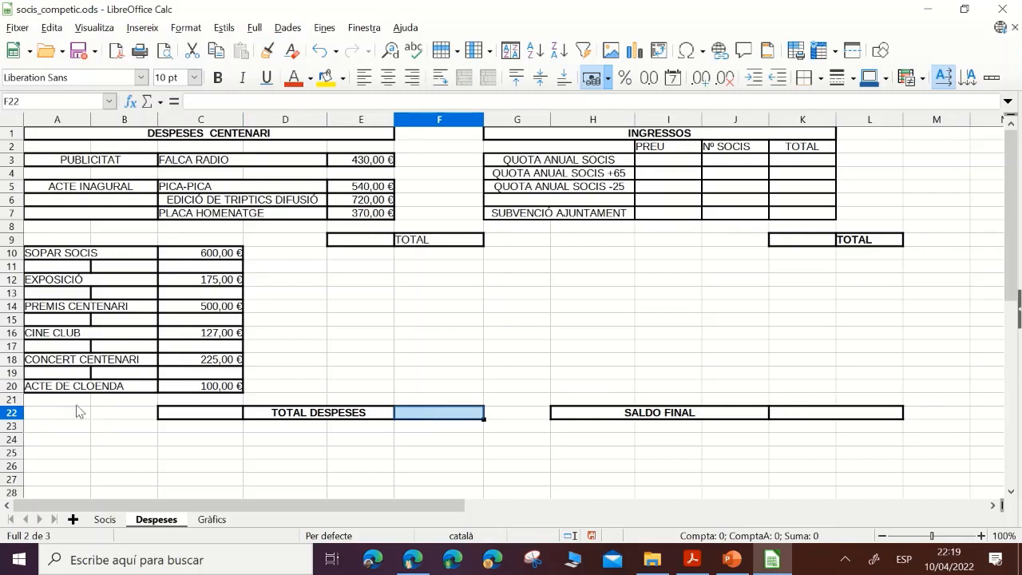
- Clone the currency formatting of cell C20 onto the SALDO FINAL amount cell K22
left_click(222, 387)
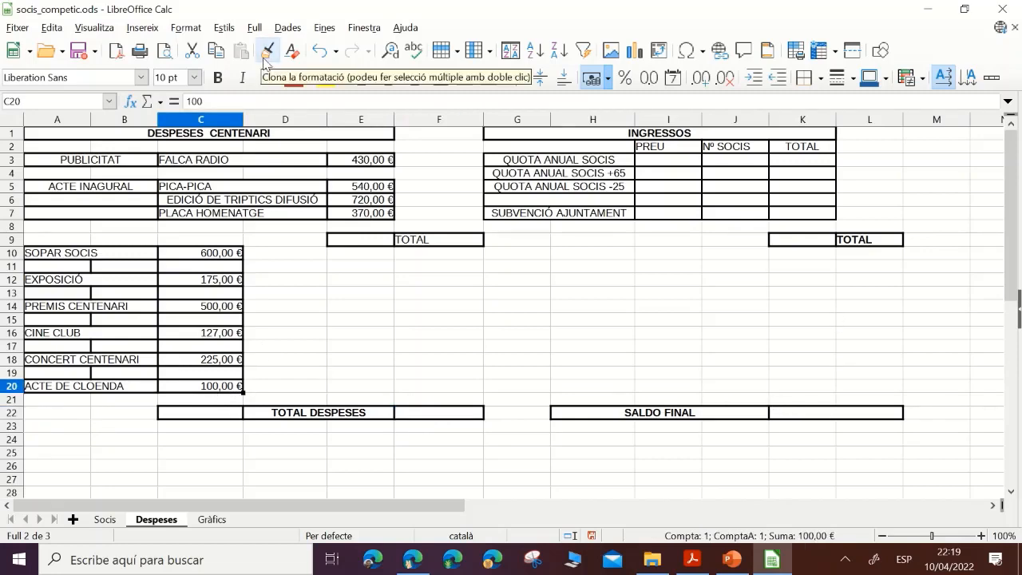
left_click(268, 49)
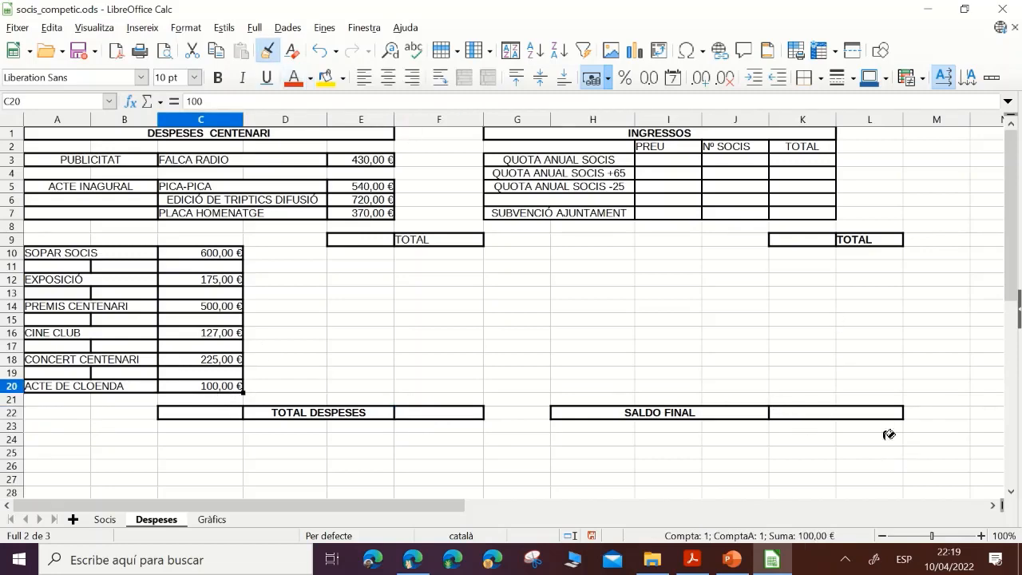
left_click(824, 409)
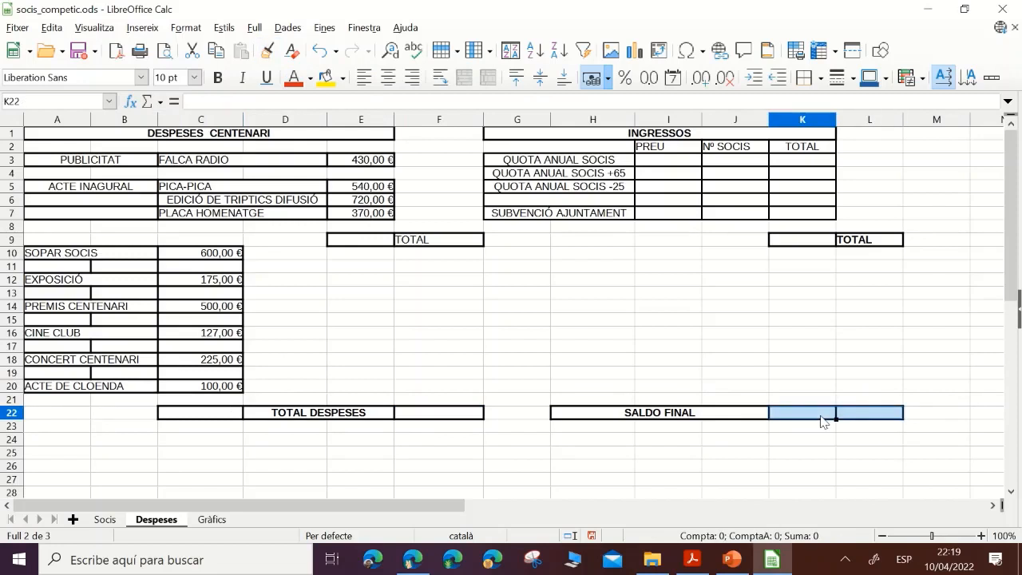
- Merge cells K22:L22 into a single SALDO FINAL amount cell
left_click(853, 417)
left_click(810, 417)
left_click(856, 417)
left_click_drag(856, 417, 808, 417)
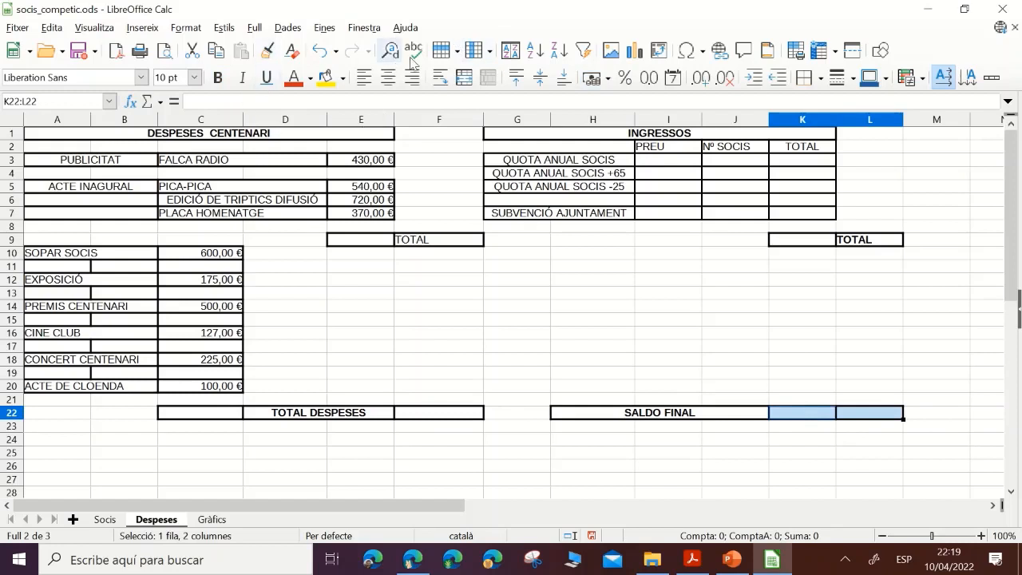
left_click(463, 77)
- Clone the currency formatting of cell E7 onto the INGRESSOS total amount cell K9
left_click(827, 242)
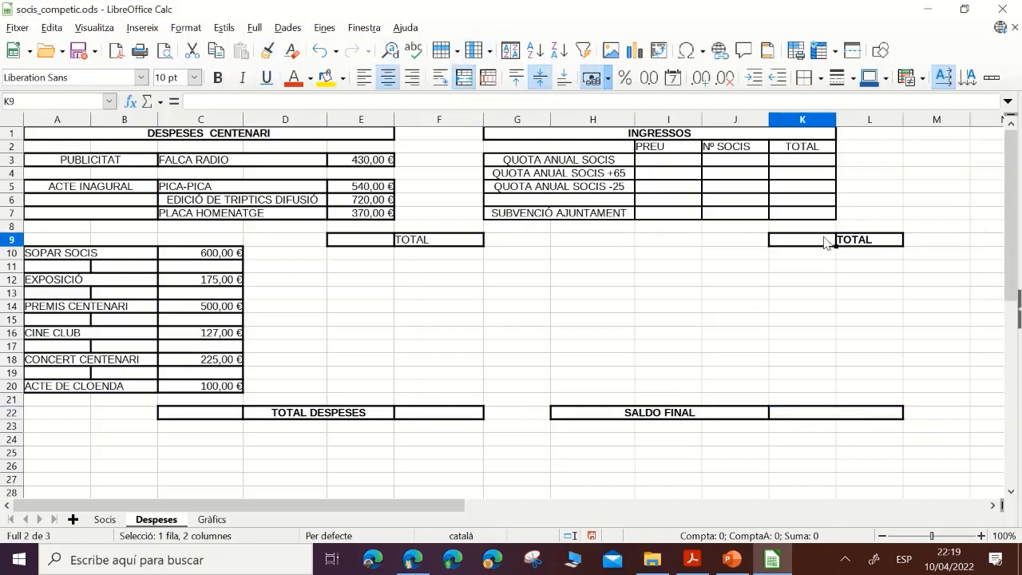
left_click(342, 216)
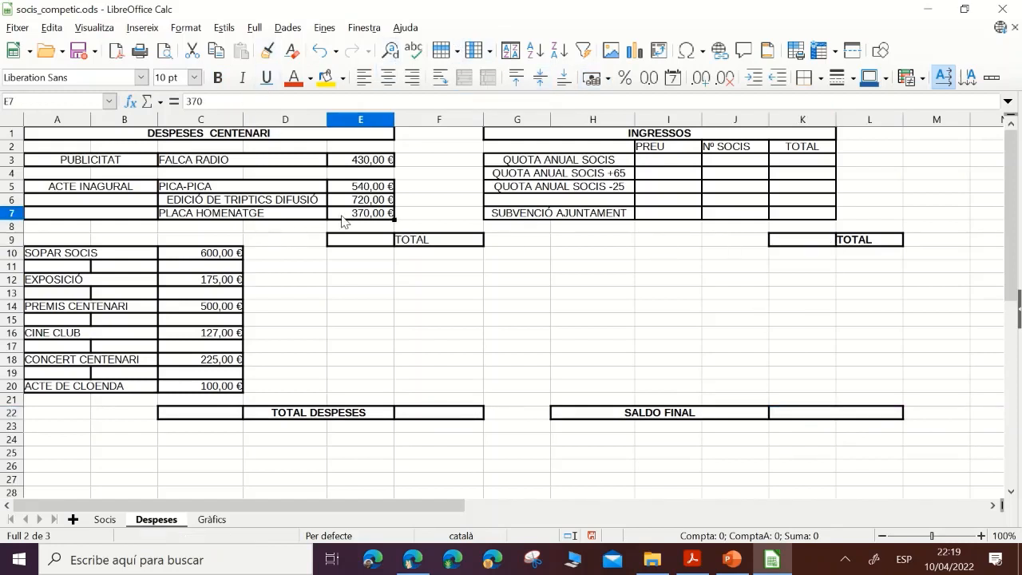
left_click(268, 50)
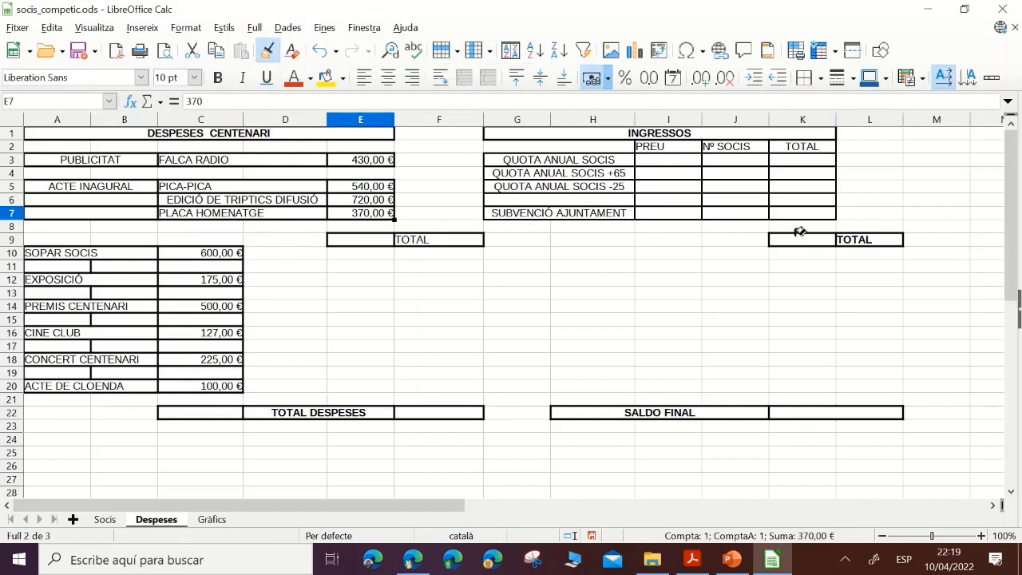
left_click(799, 231)
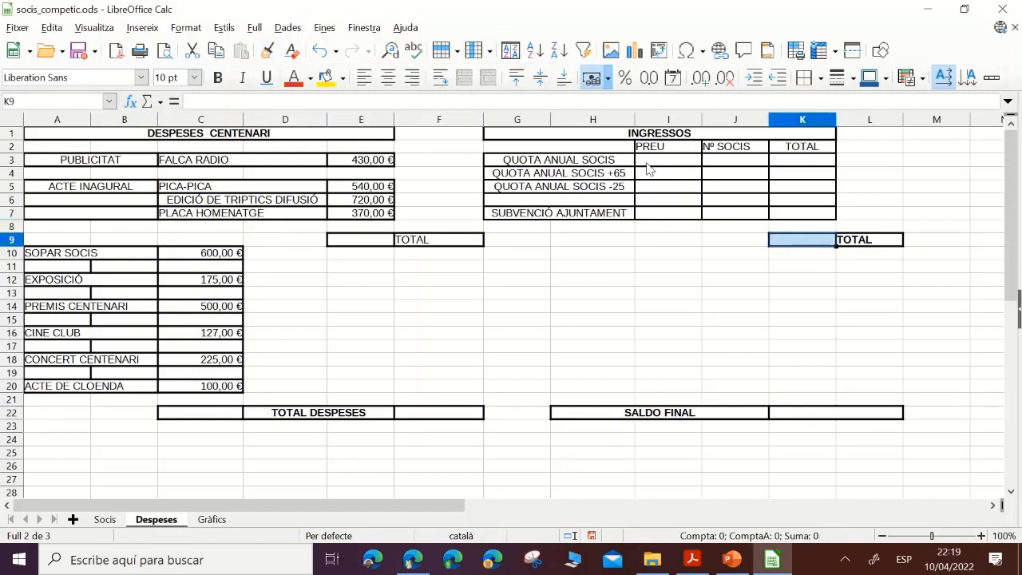
- Format the PREU cells I3:I7 as euro currency with 2 decimals, a thousands separator and 0 leading zeros
left_click_drag(649, 165, 655, 213)
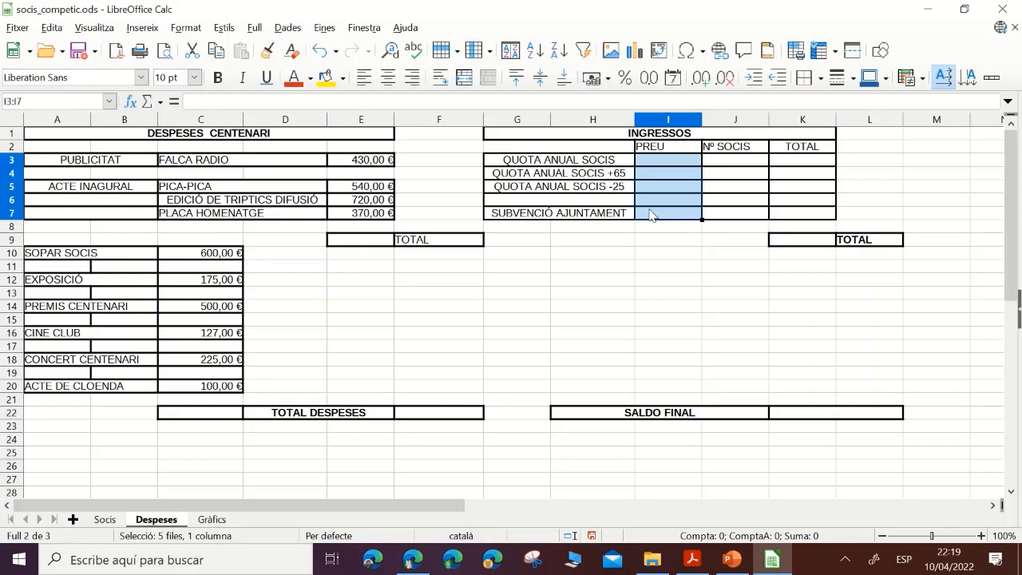
left_click(186, 27)
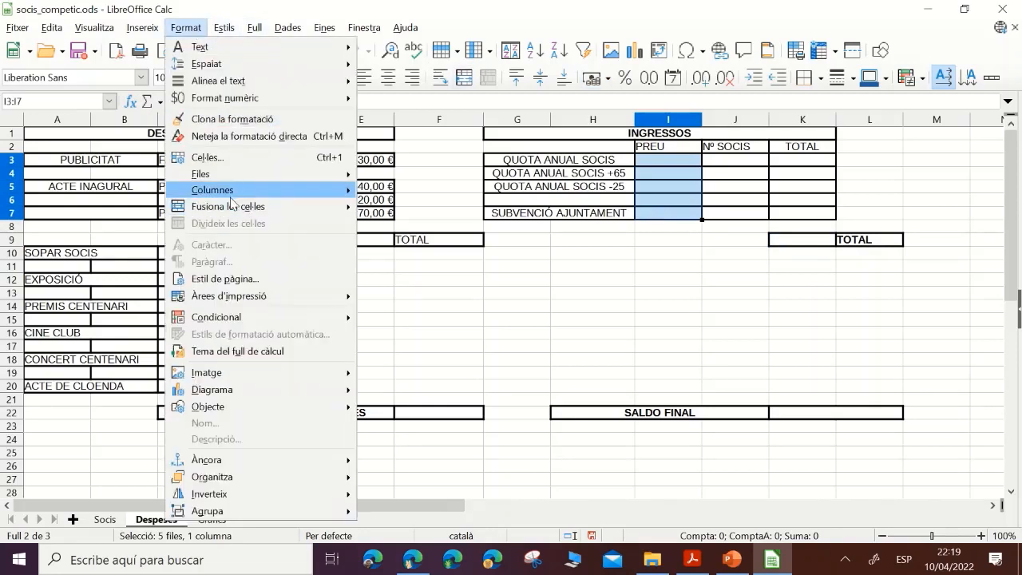
left_click(226, 165)
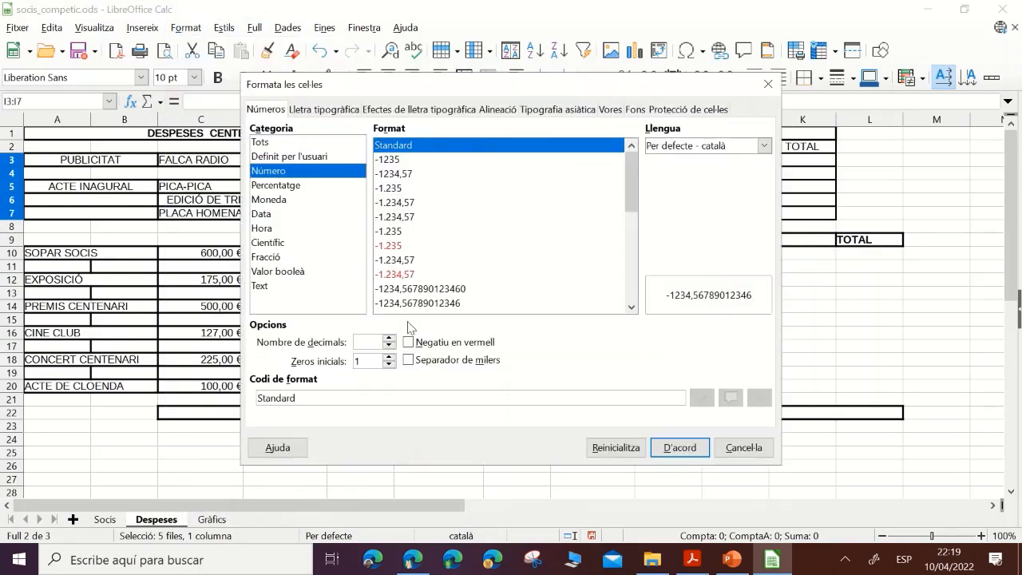
left_click(269, 200)
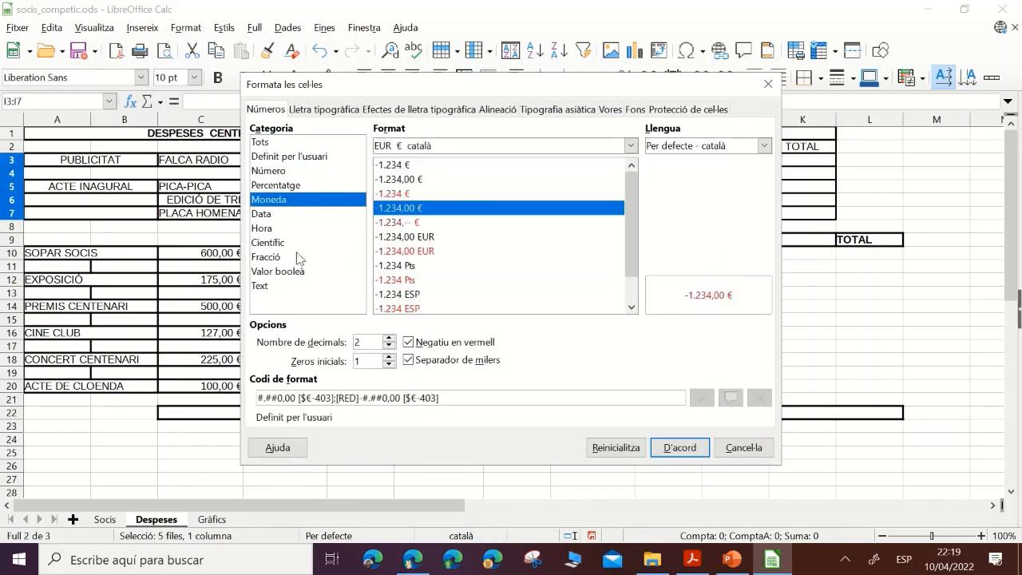
left_click(391, 365)
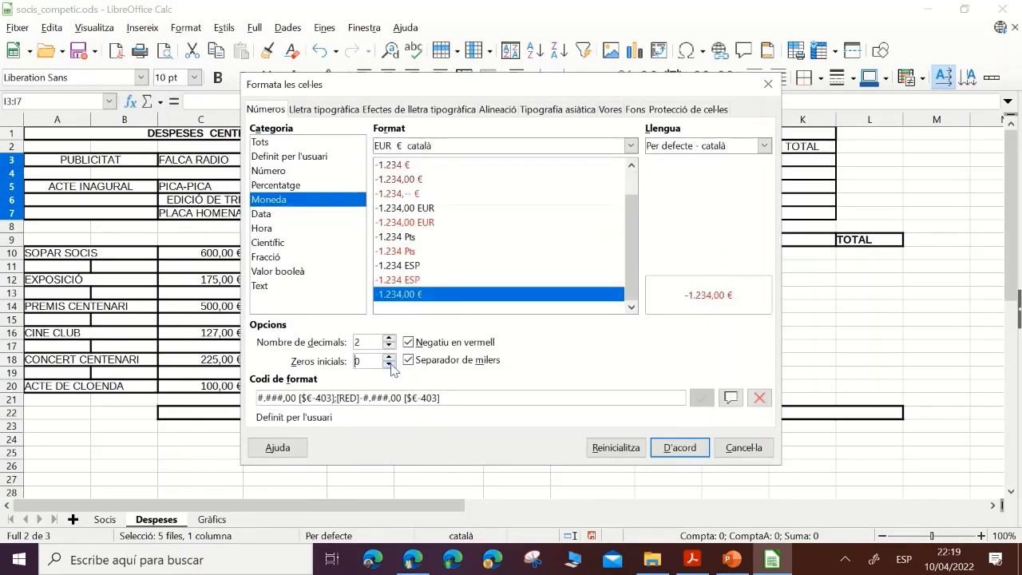
left_click(679, 448)
- Clone the currency formatting of the PREU cells I3:I7 onto the INGRESSOS TOTAL cells K3:K7
left_click(788, 164)
left_click_drag(788, 168, 789, 222)
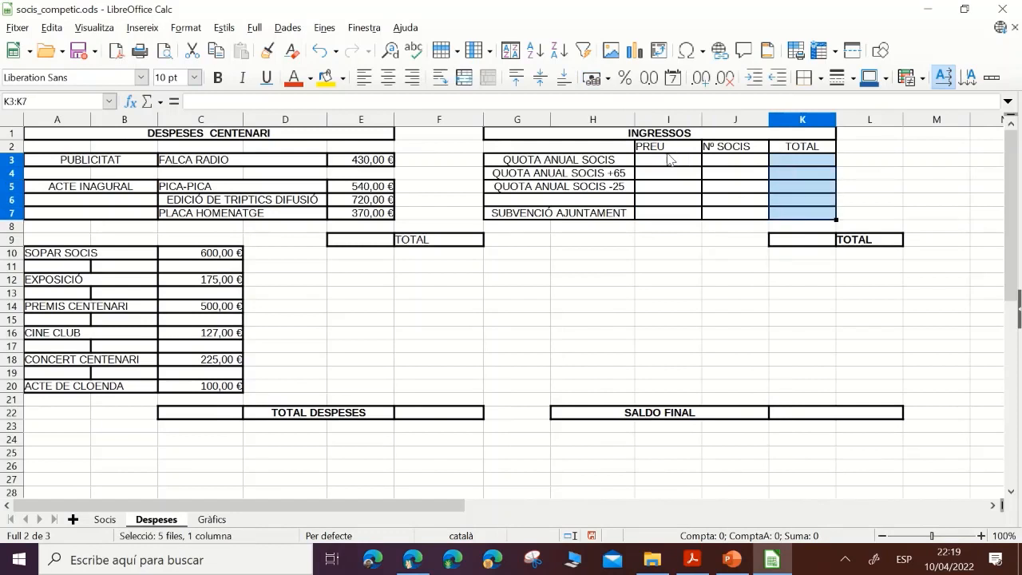
left_click_drag(670, 160, 671, 219)
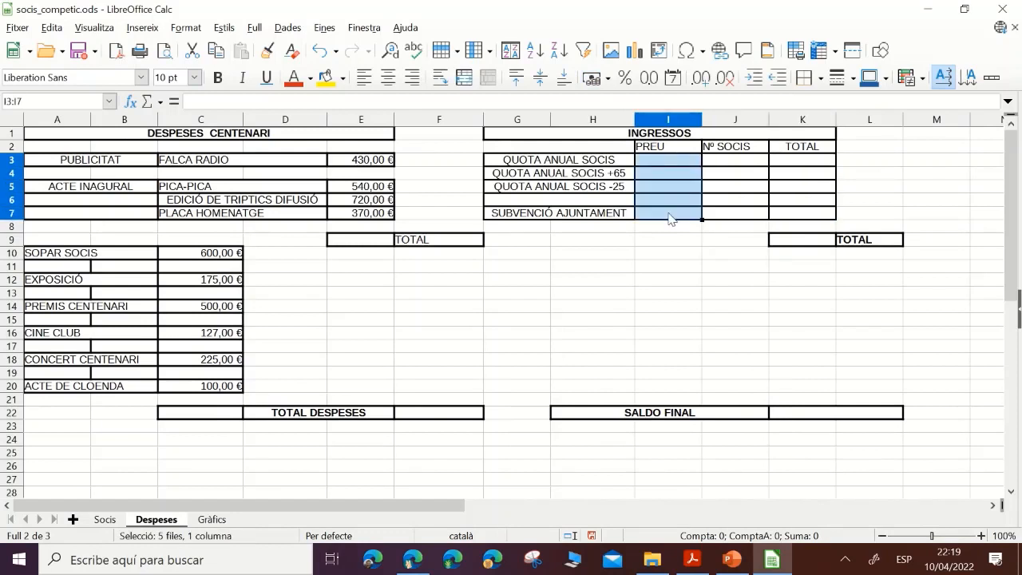
left_click(267, 53)
left_click(804, 160)
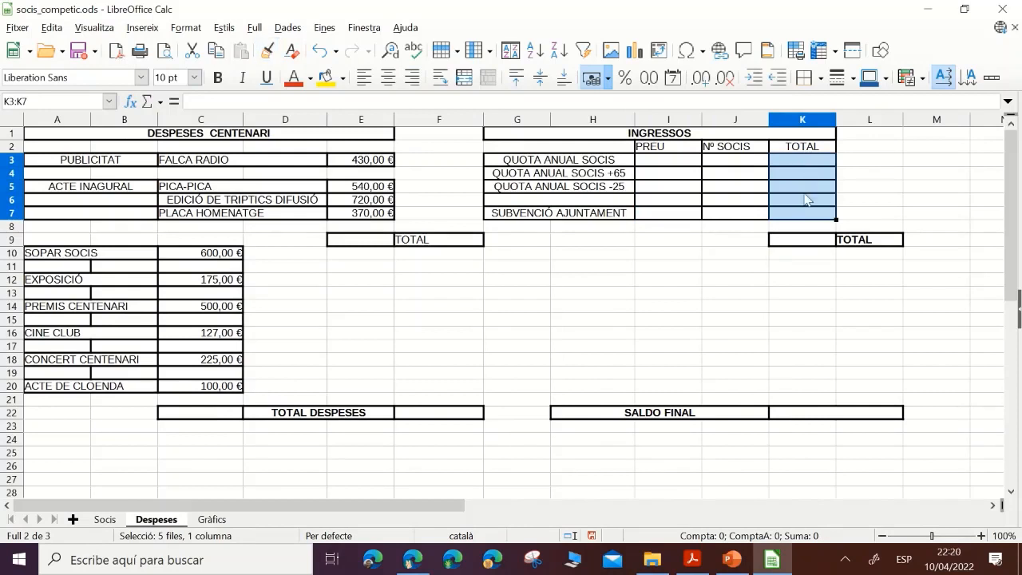
left_click(805, 192)
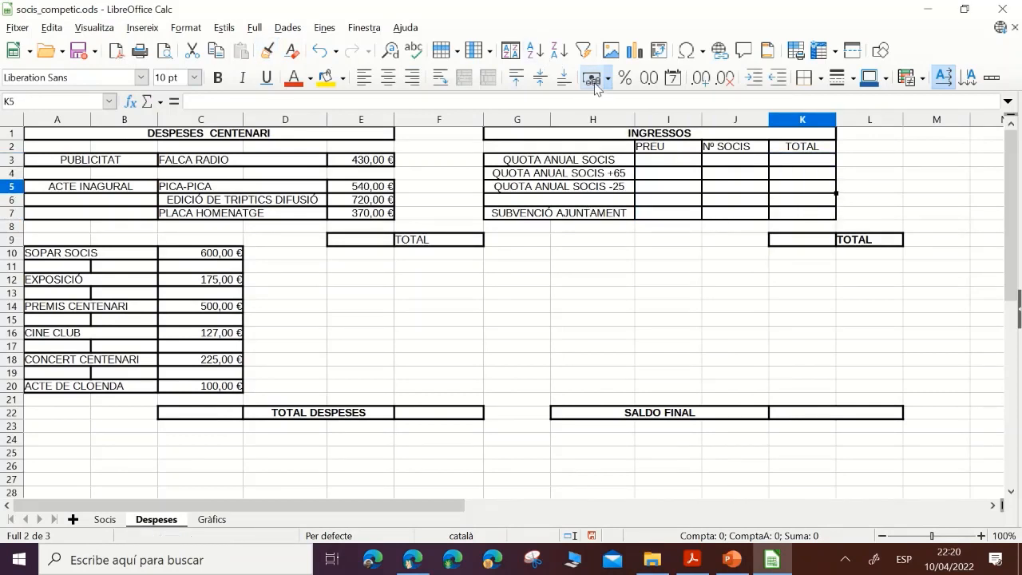
- Check the cell-format requirements in the task PDF in Acrobat Reader and look over the Gràfics sheet for cells needing formats
left_click(692, 559)
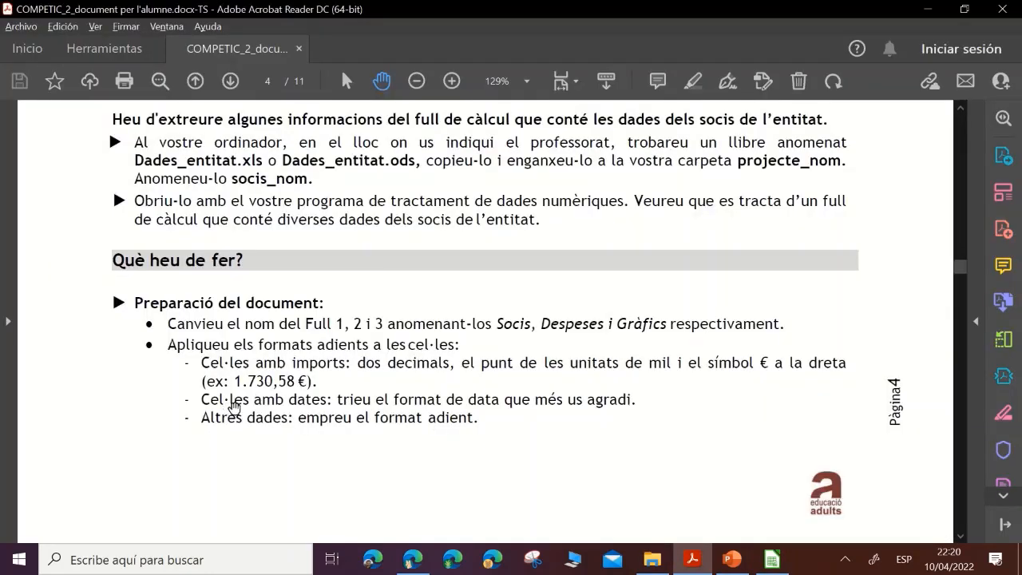
left_click(772, 559)
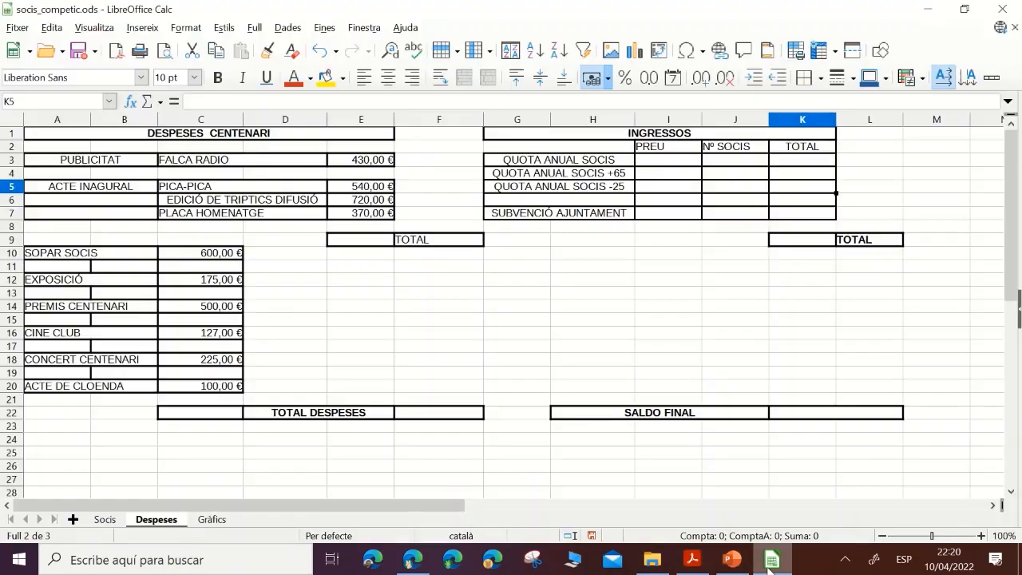
left_click(209, 520)
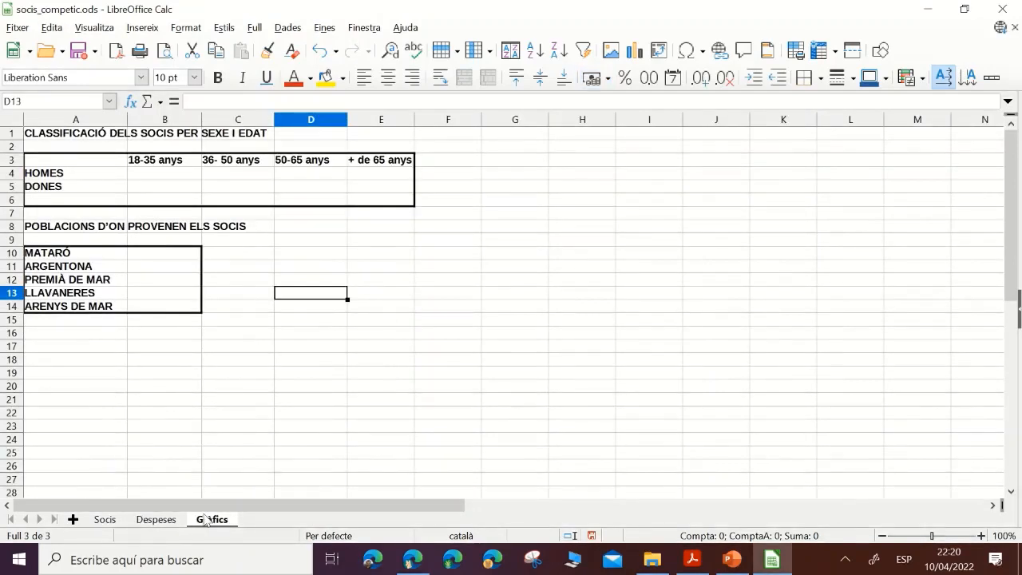
left_click(156, 520)
left_click(691, 559)
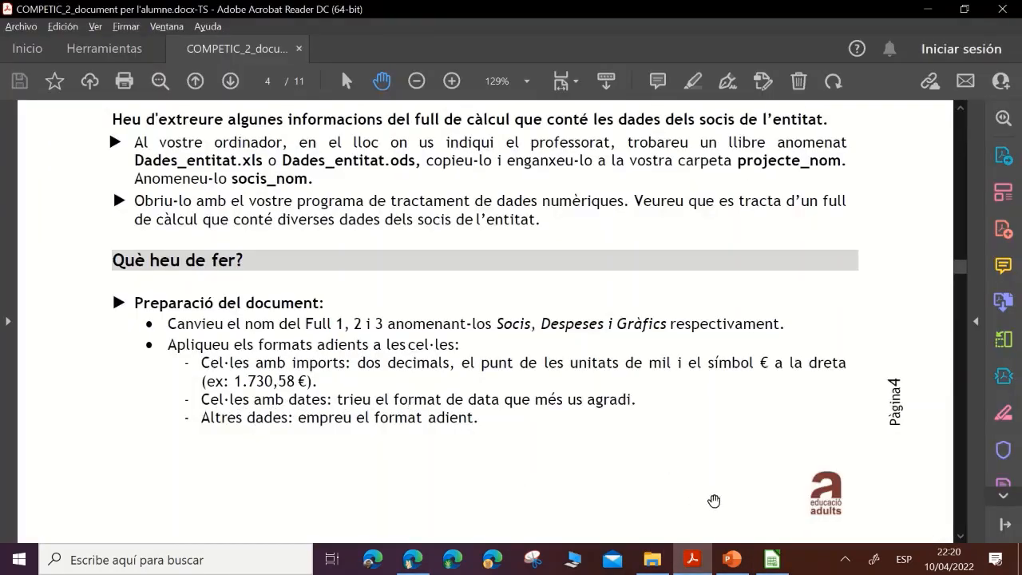
left_click(773, 560)
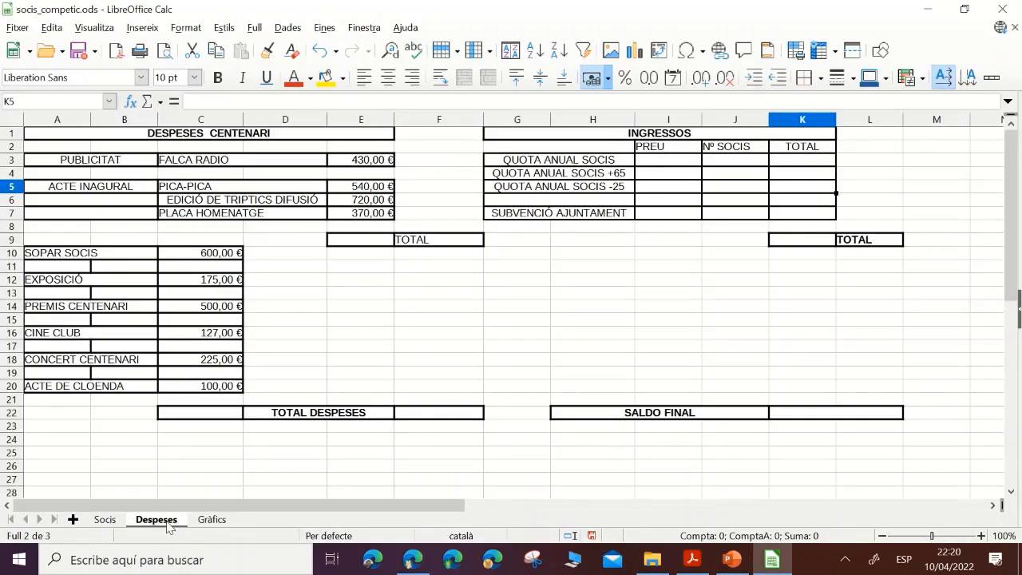
- On the Socis sheet, format the birth dates in E2:E25 with the 31/12/1999 date format (DD/MM/YYYY)
left_click(105, 520)
scroll(369, 360, "up", 2)
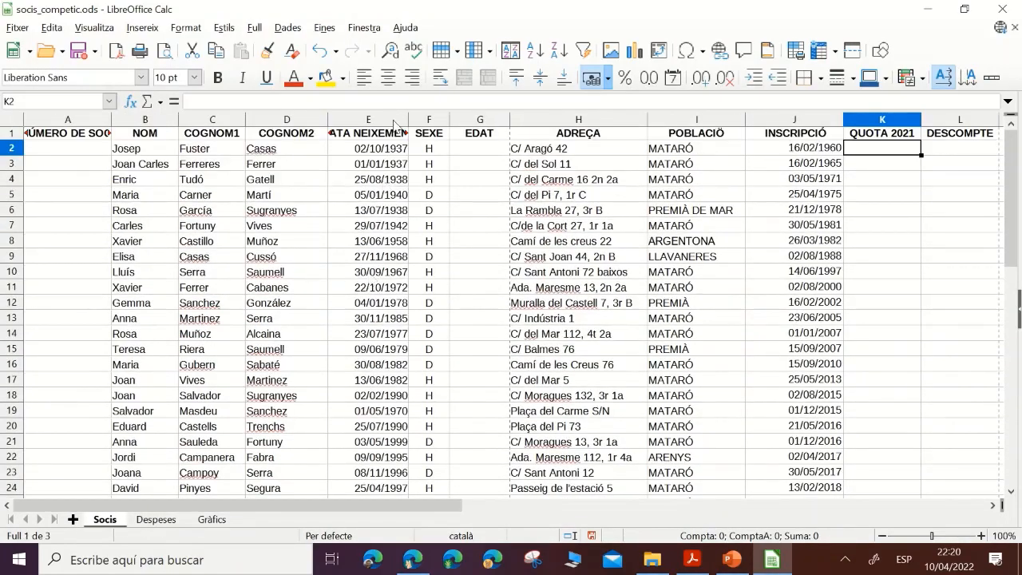
left_click(393, 152)
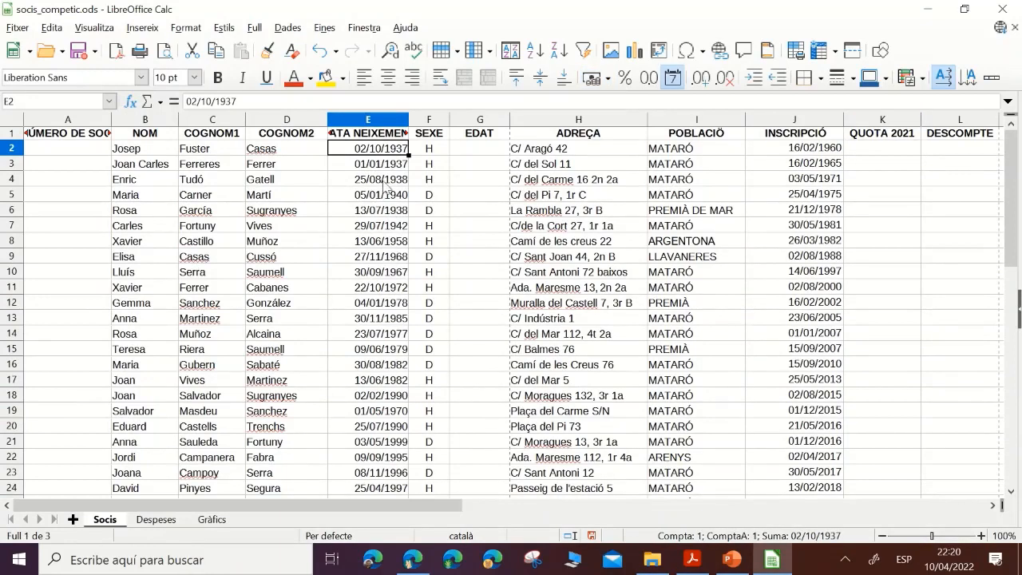
left_click_drag(379, 153, 372, 479)
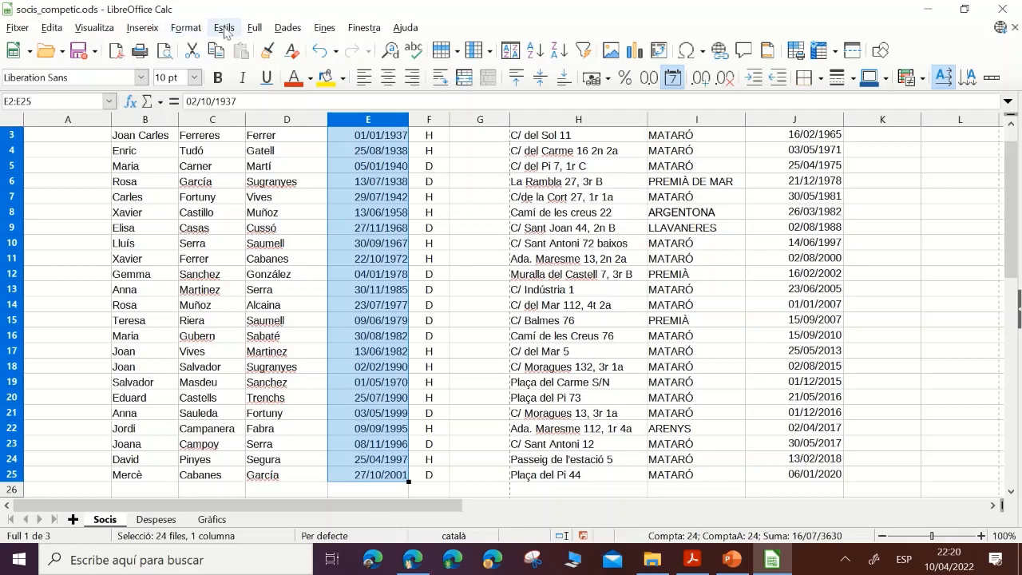
left_click(673, 79)
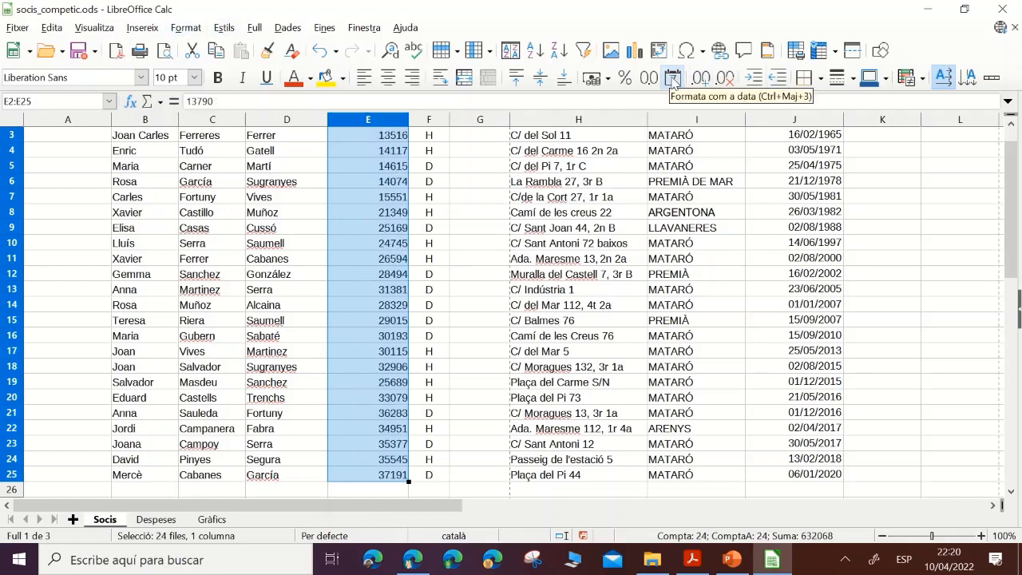
left_click(673, 79)
left_click(185, 28)
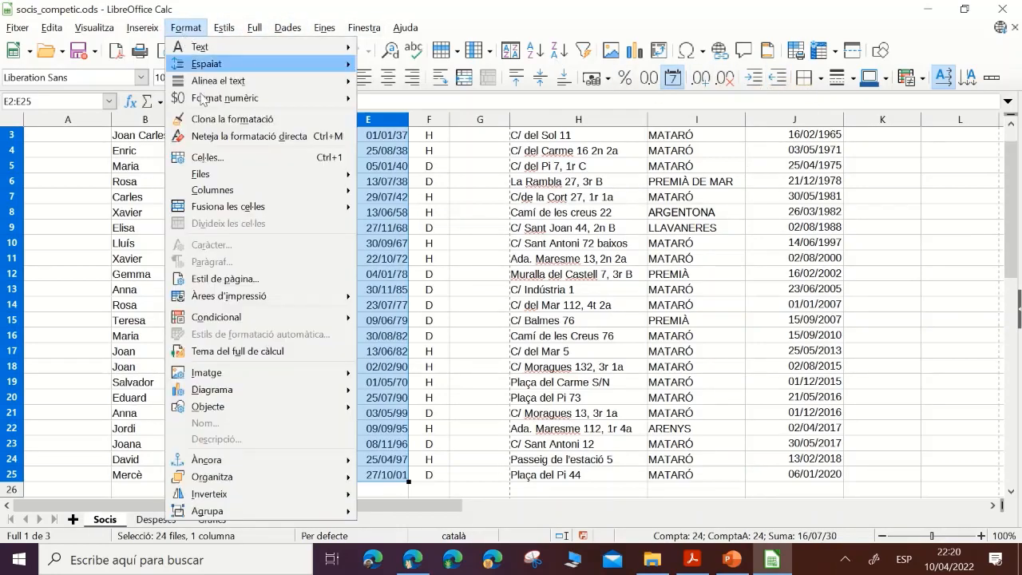
left_click(219, 157)
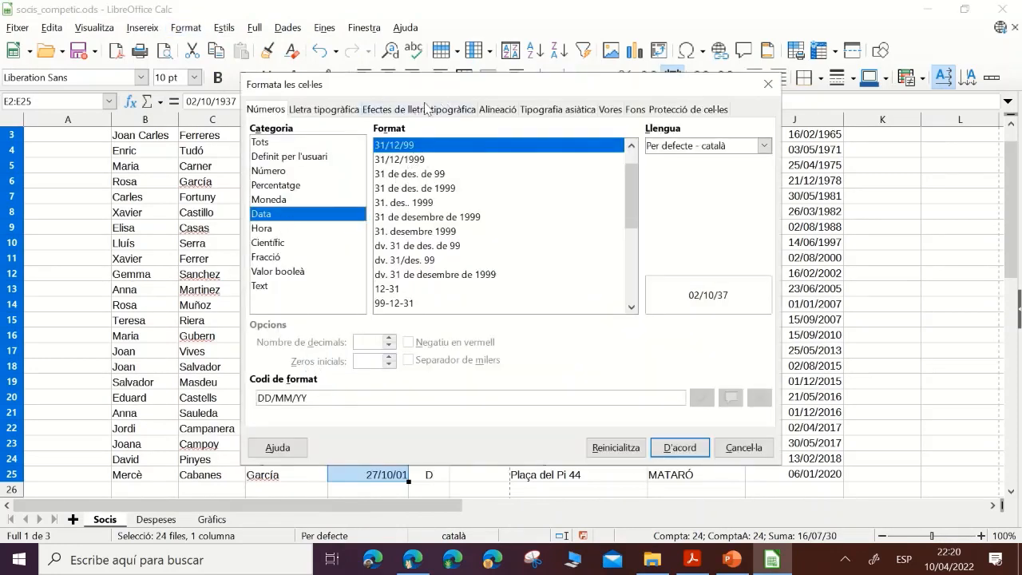
left_click_drag(431, 88, 710, 89)
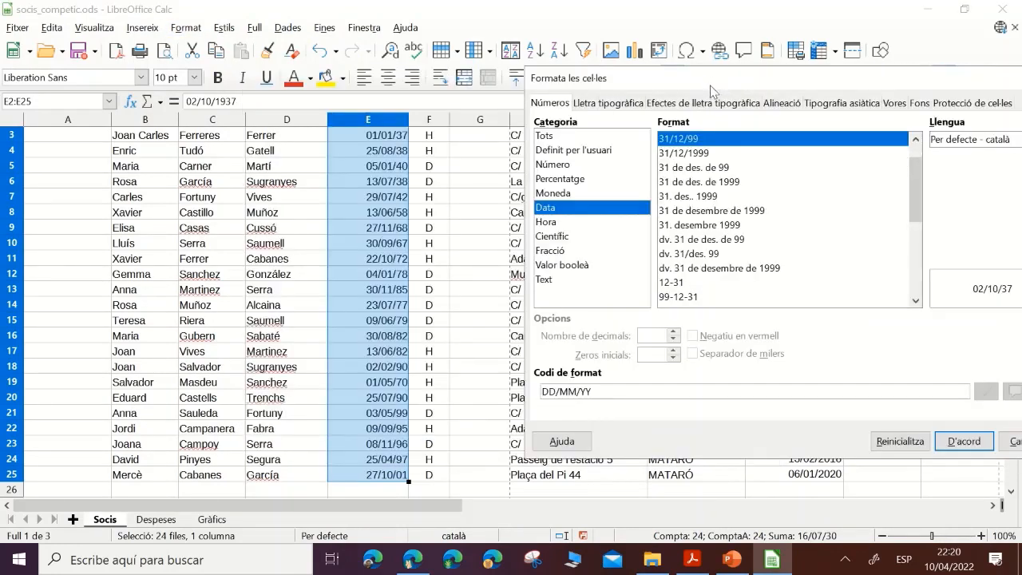
left_click(694, 153)
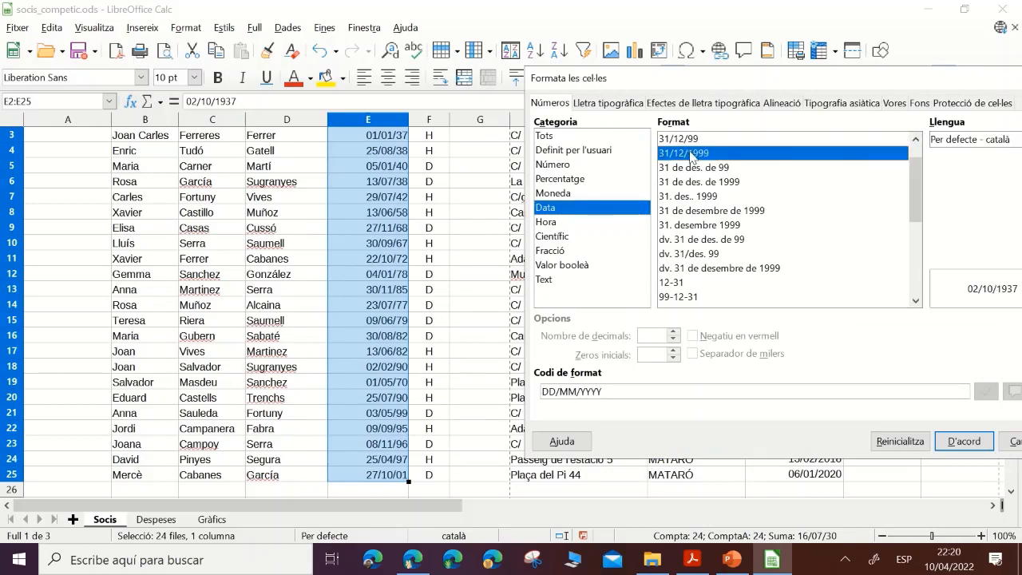
left_click(964, 442)
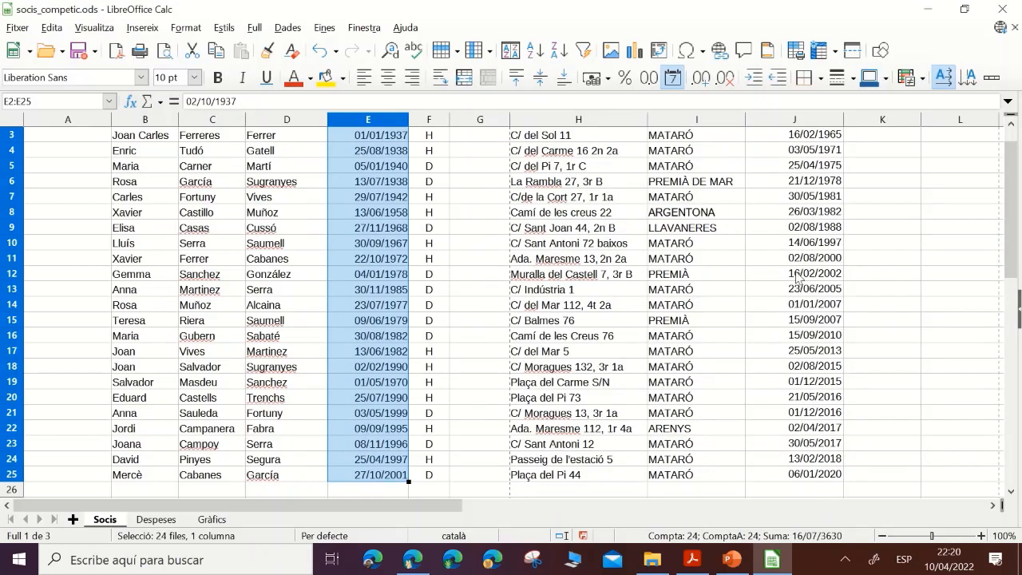
- Check which date format the INSCRIPCIÓ cells J2:J25 use, leaving the cell format dialog without changes
scroll(797, 275, "up", 1)
left_click_drag(795, 149, 814, 477)
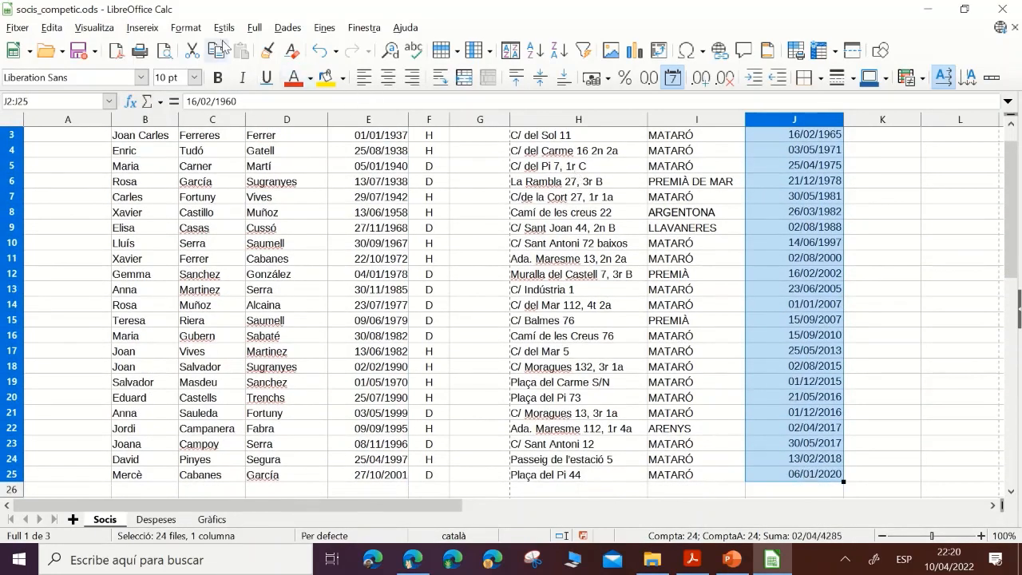
left_click(188, 28)
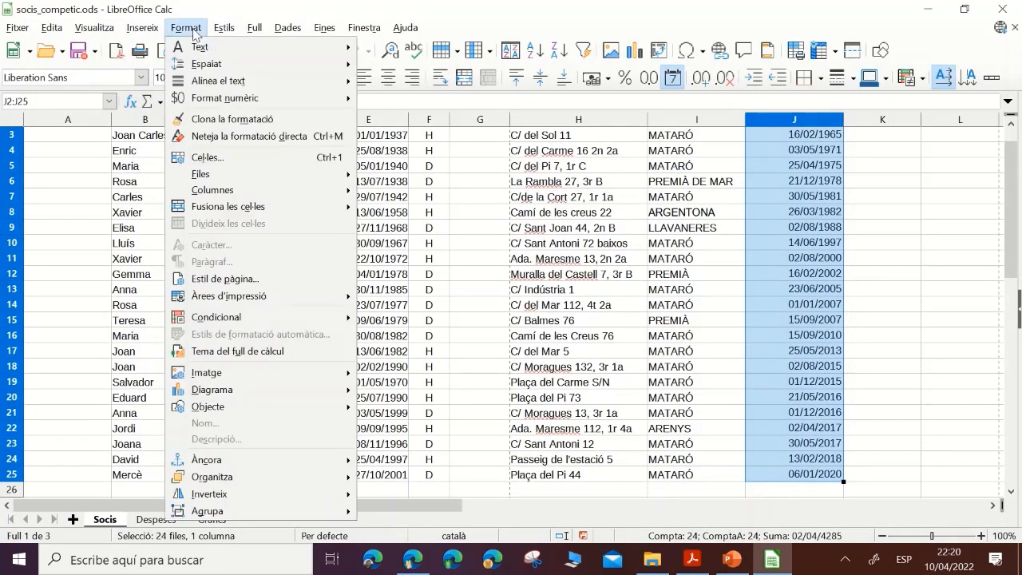
left_click(240, 162)
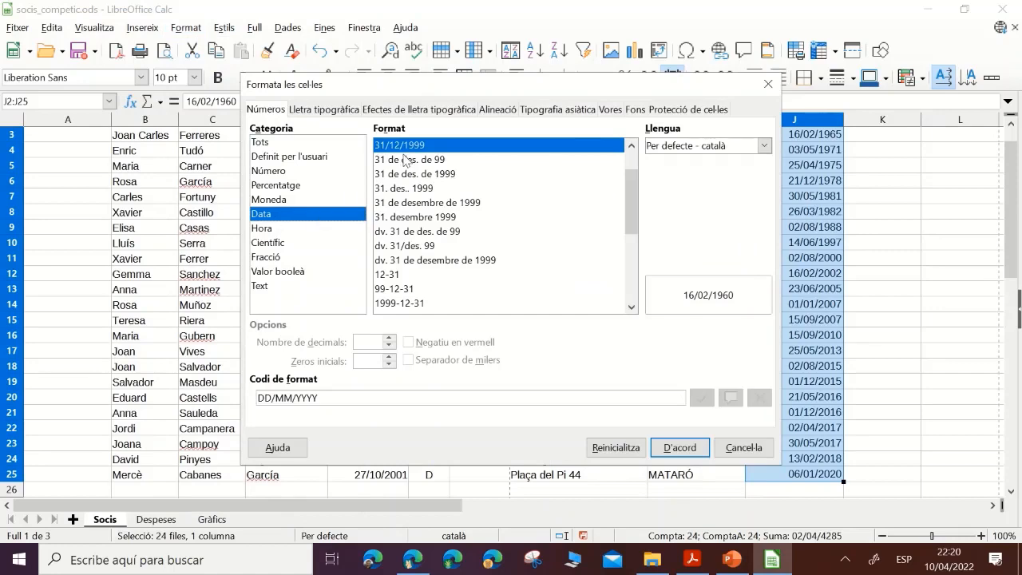
left_click(735, 440)
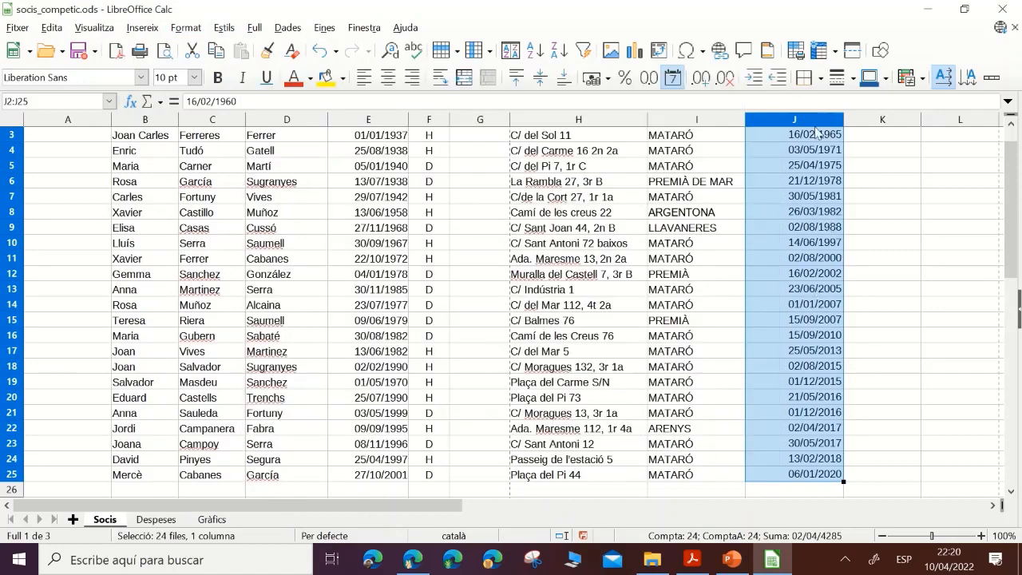
- Check the cell-format requirements in the task PDF in Acrobat Reader and review the formatted cells on the Socis and Despeses sheets
scroll(752, 248, "up", 1)
left_click(442, 244)
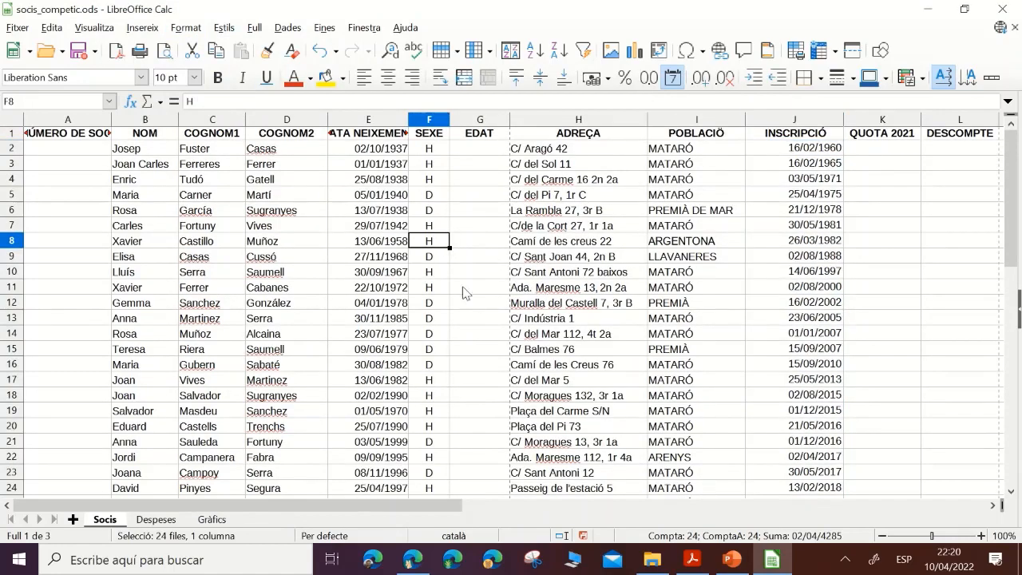
left_click(692, 559)
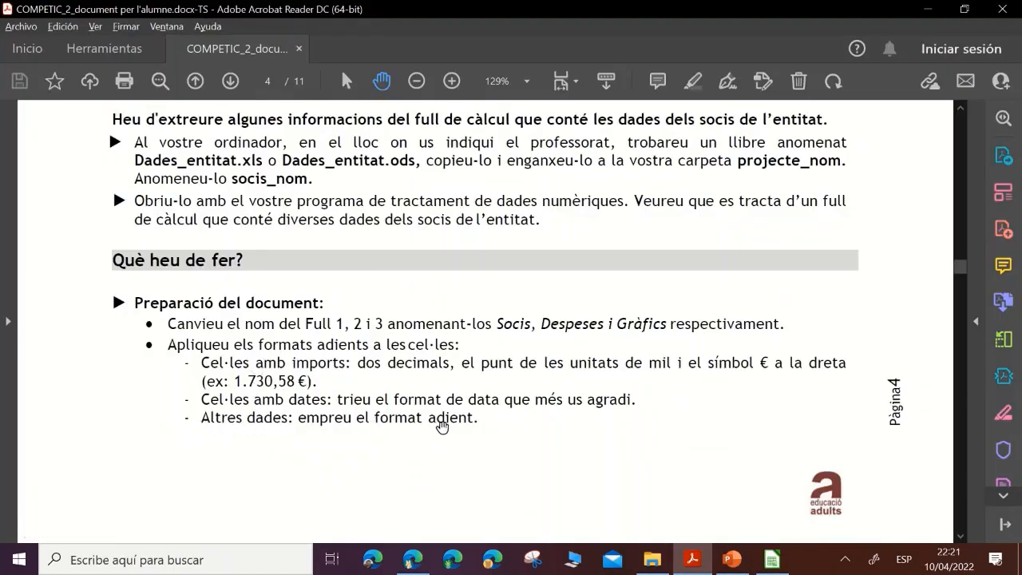
left_click(772, 559)
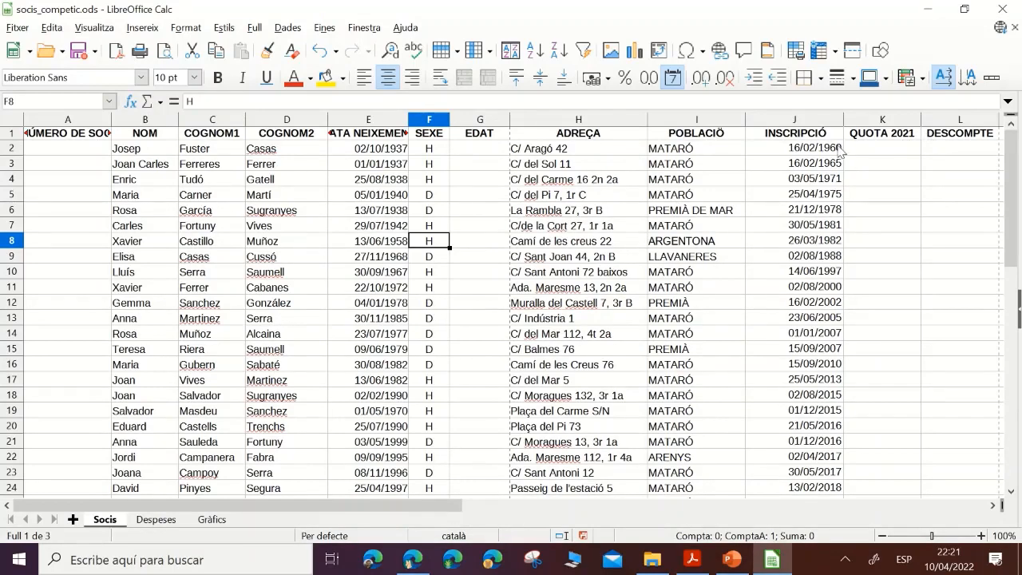
left_click(154, 523)
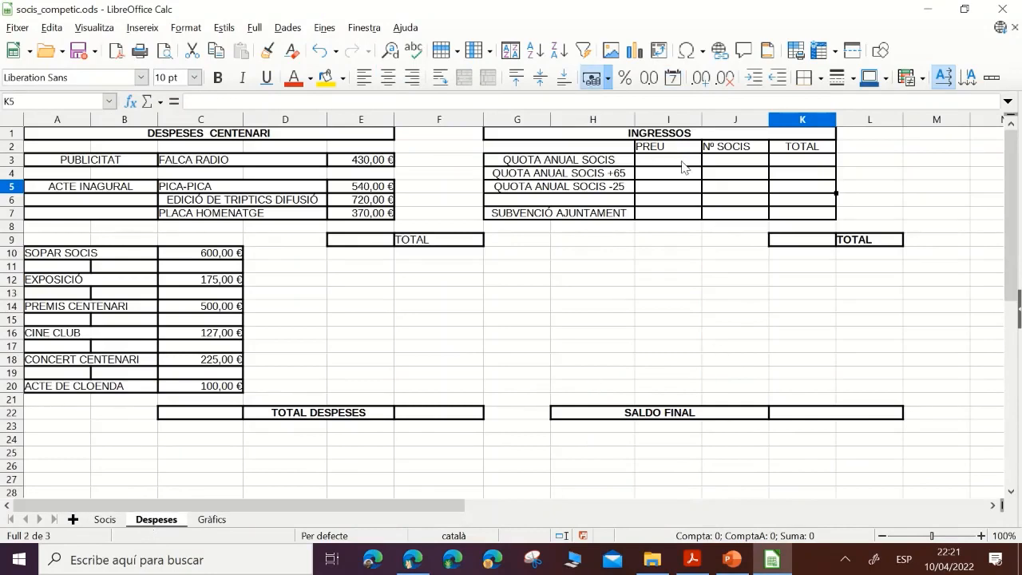
left_click(105, 520)
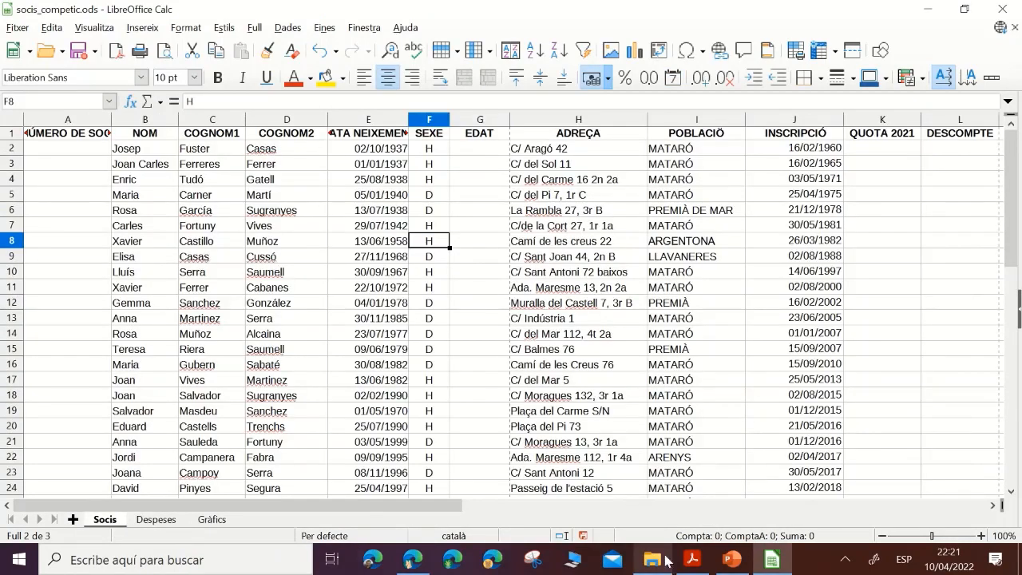
- Following the PDF's Socis instructions, use Find and Replace in LibreOffice Calc to replace all occurrences of NÚMERO with Nº on the Socis sheet
left_click(692, 559)
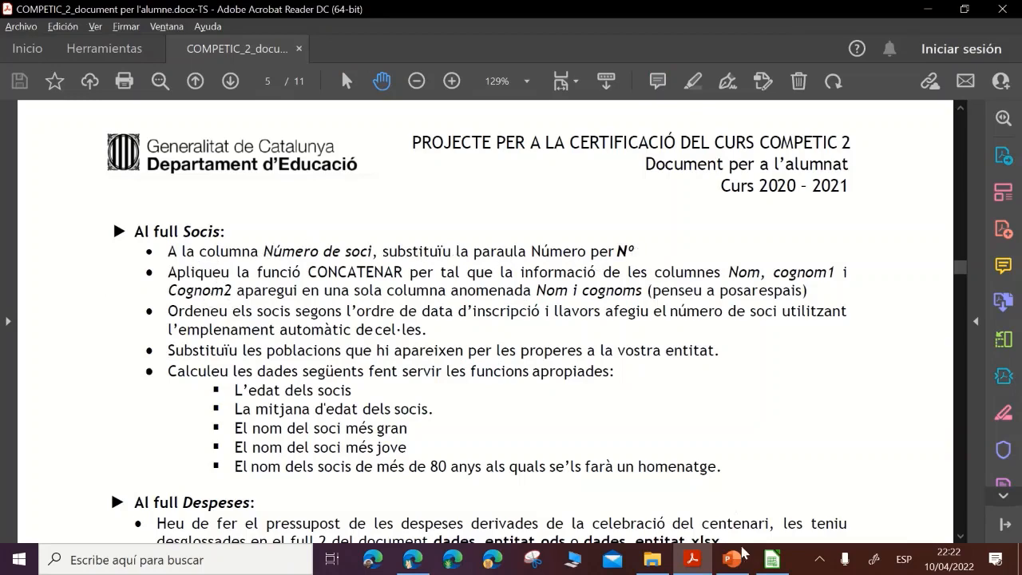
left_click(771, 559)
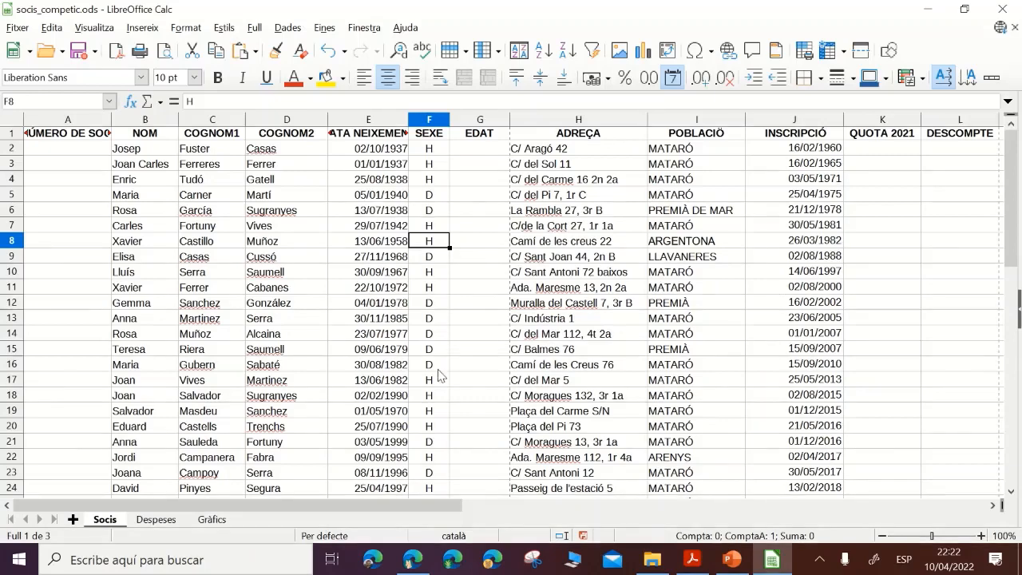
left_click(68, 141)
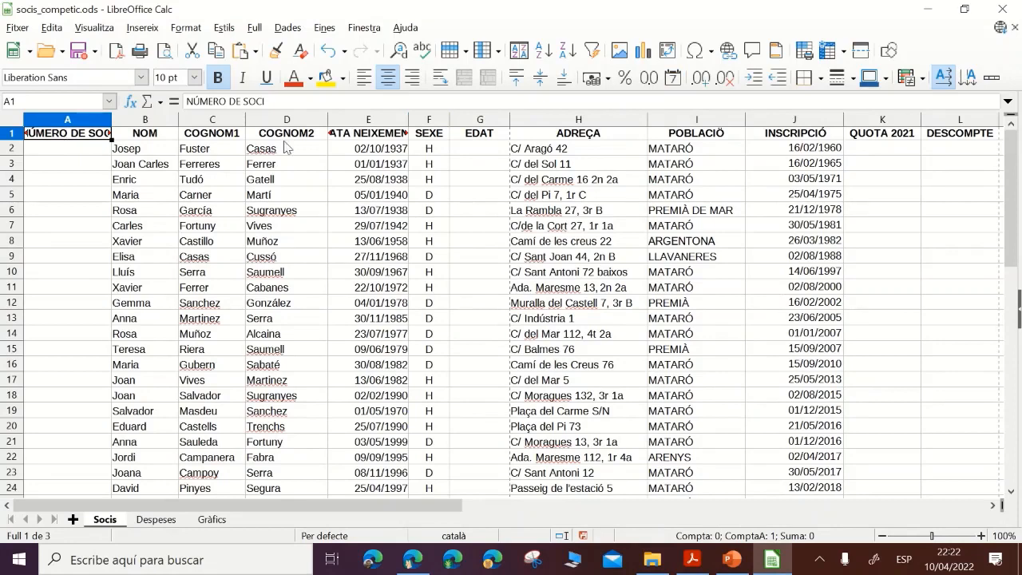
left_click(398, 50)
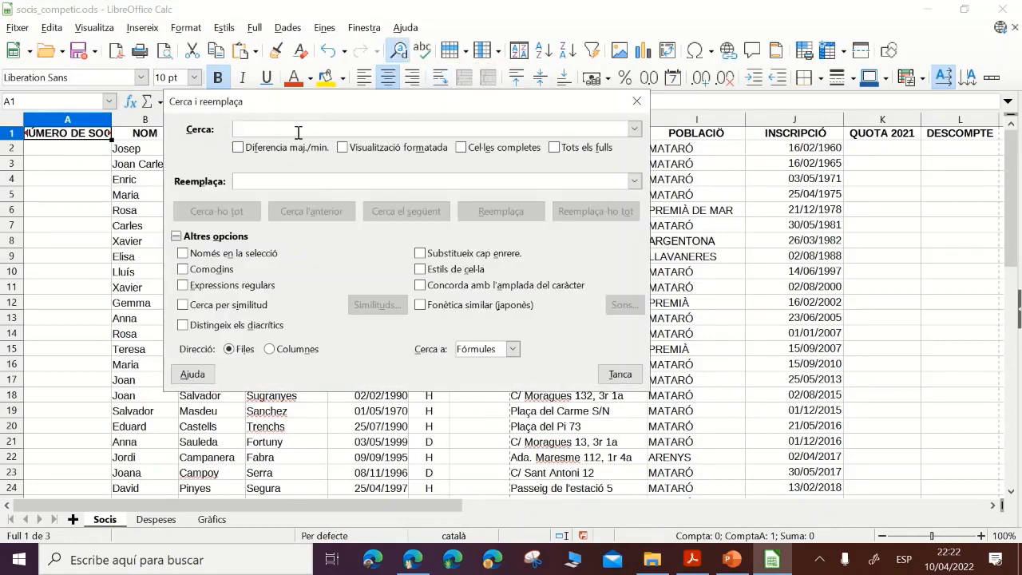
type("Nº")
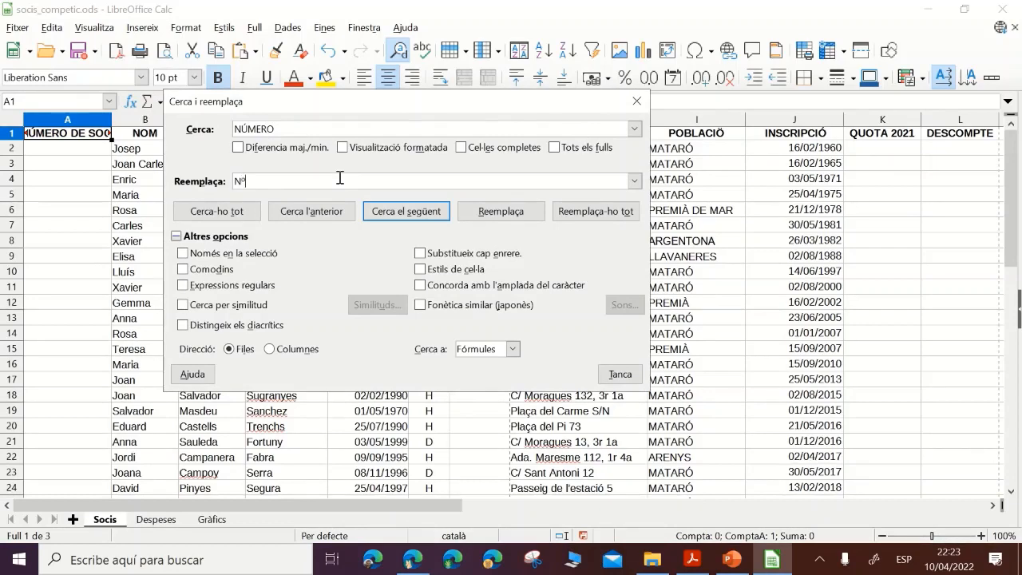
left_click(617, 212)
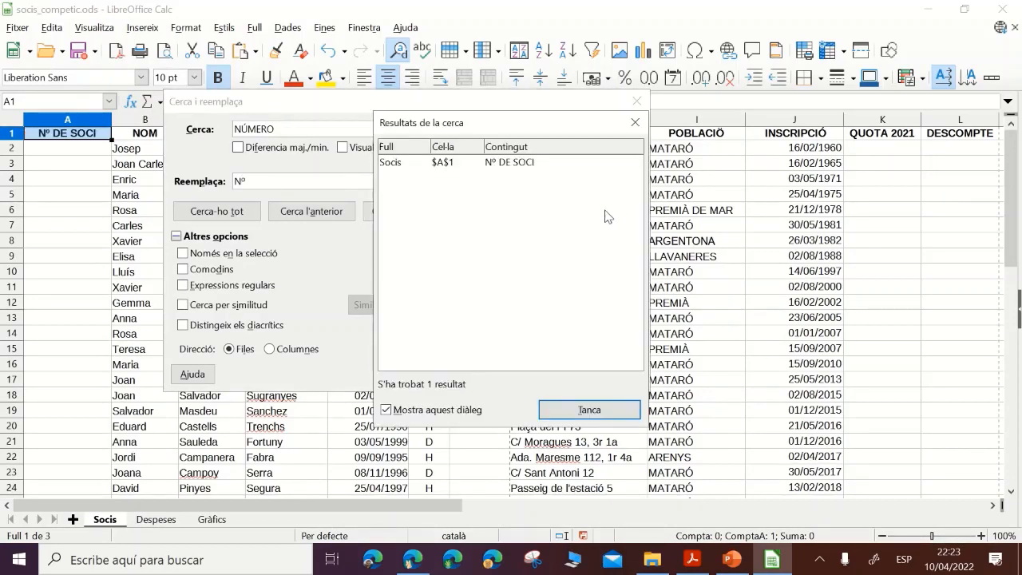
left_click(606, 411)
left_click(617, 374)
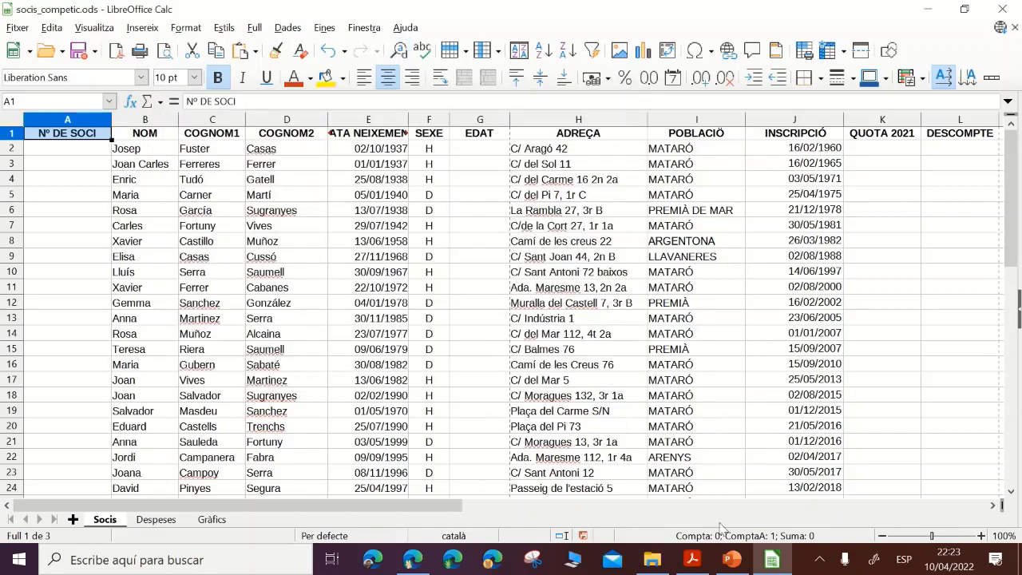
- After checking the CONCATENAR instruction in the PDF, insert a column before DATA NEIXEMENT on the Socis sheet and head it NOM I COGNOMS
left_click(692, 559)
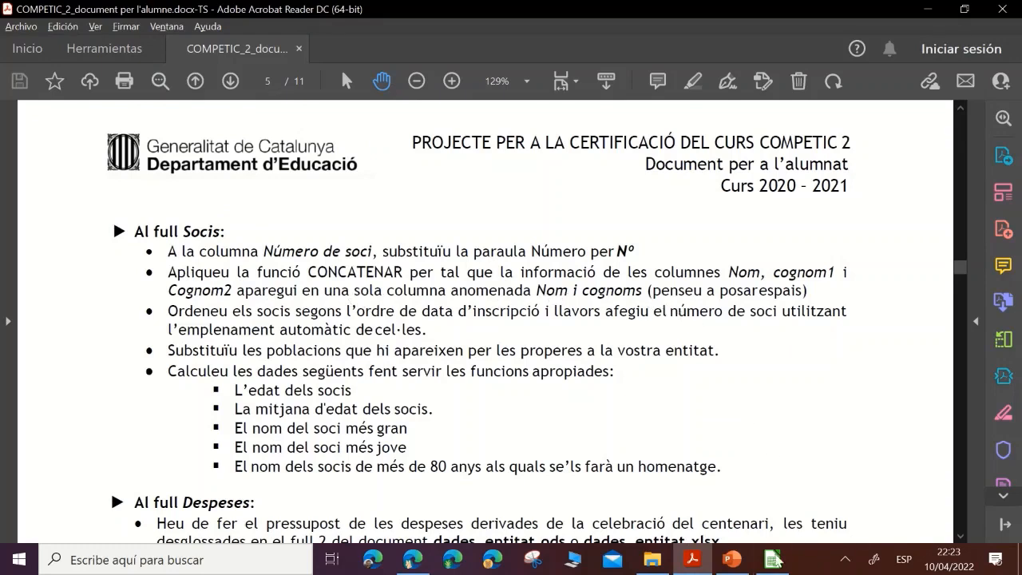
left_click(773, 559)
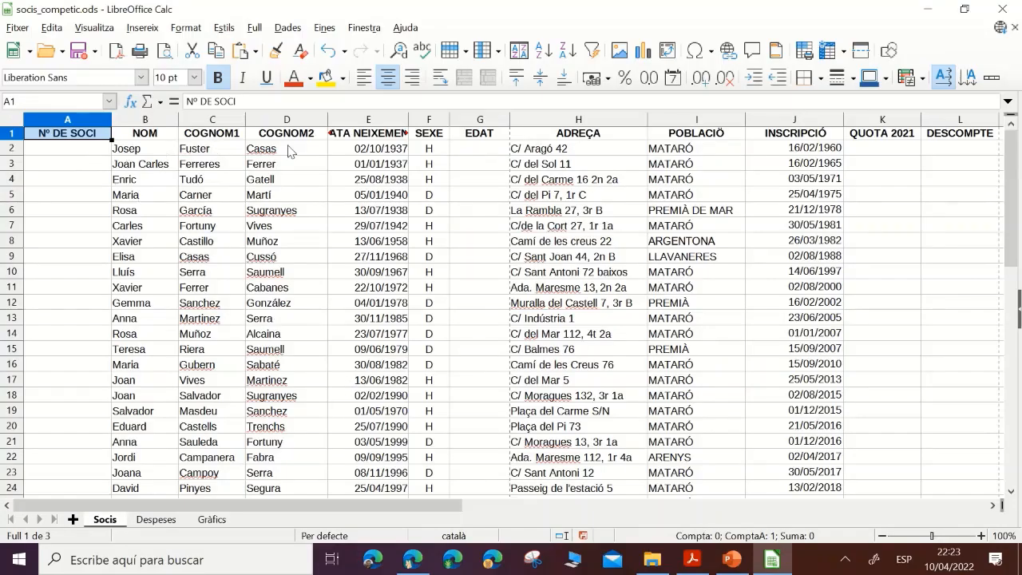
left_click(357, 119)
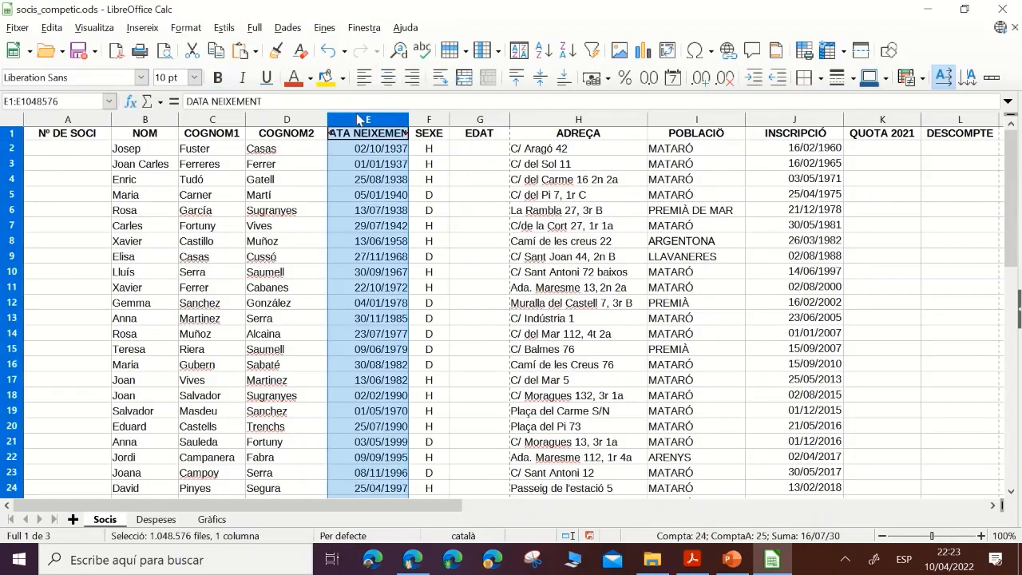
right_click(355, 121)
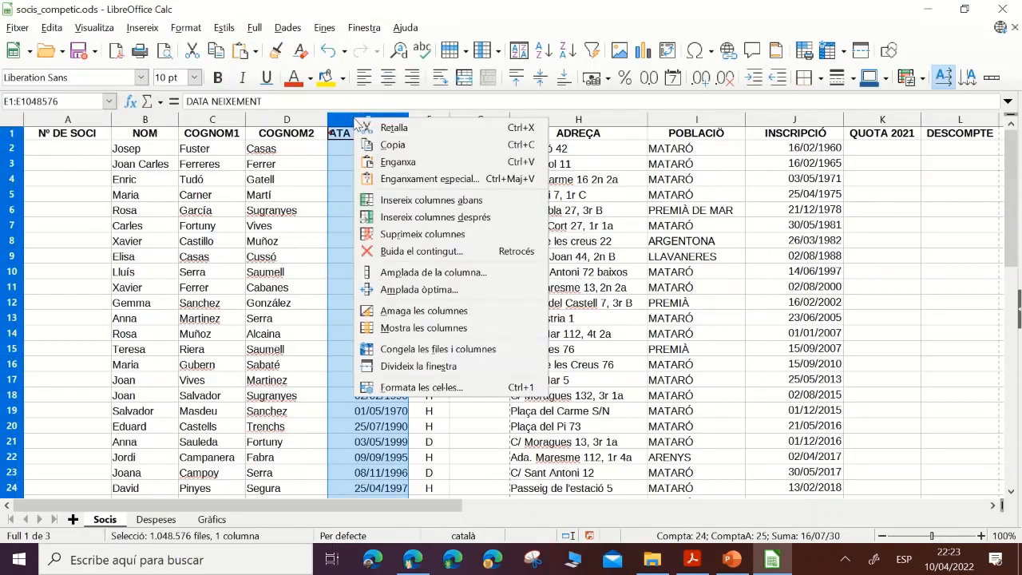
left_click(439, 206)
left_click(352, 140)
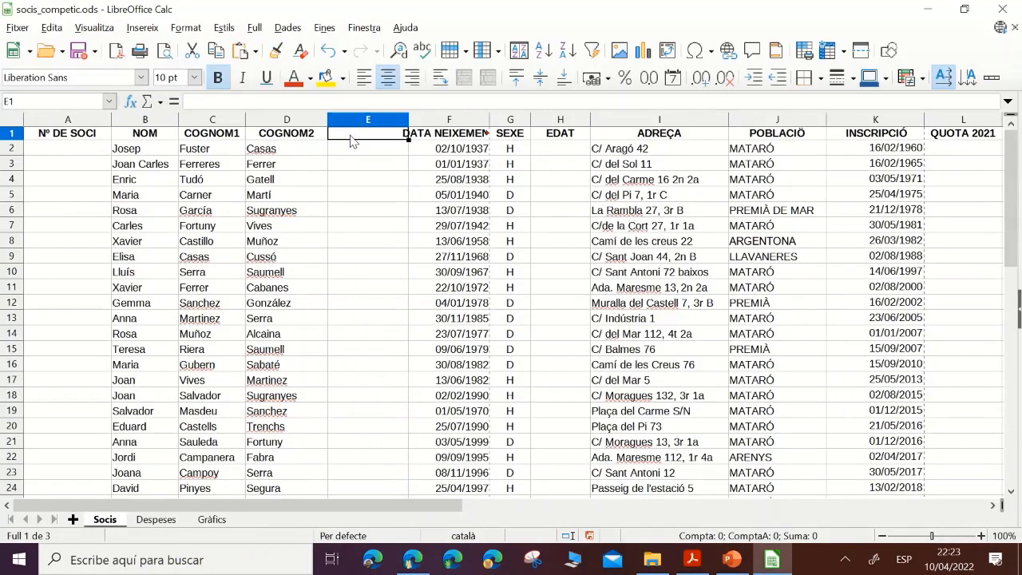
type("NOM I COGNOMS")
key("Return")
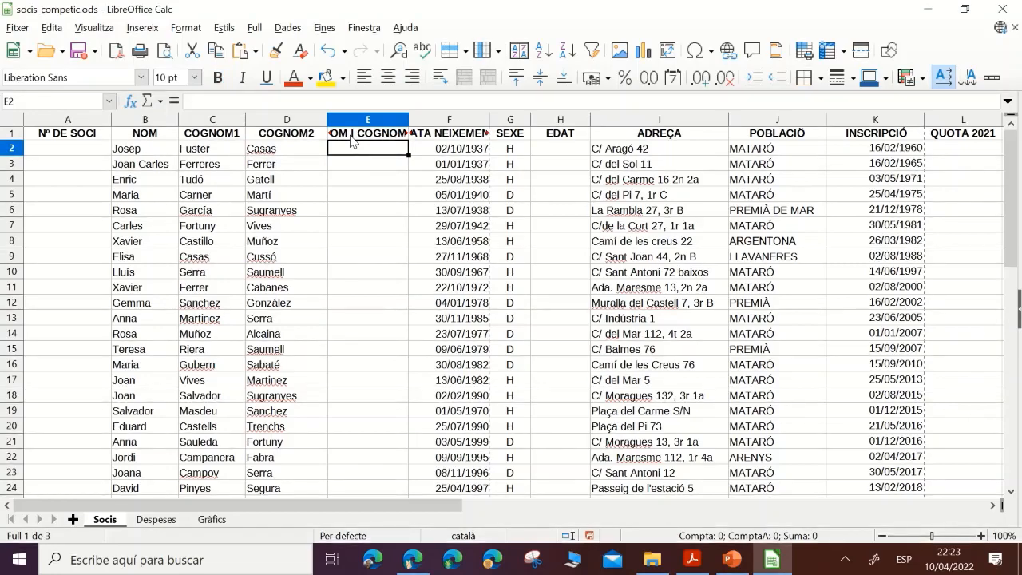
- In E2, join the name and both surnames, separated by spaces, with the formula =concatena(B2;" ";C2;" ";D2)
type("=concatena")
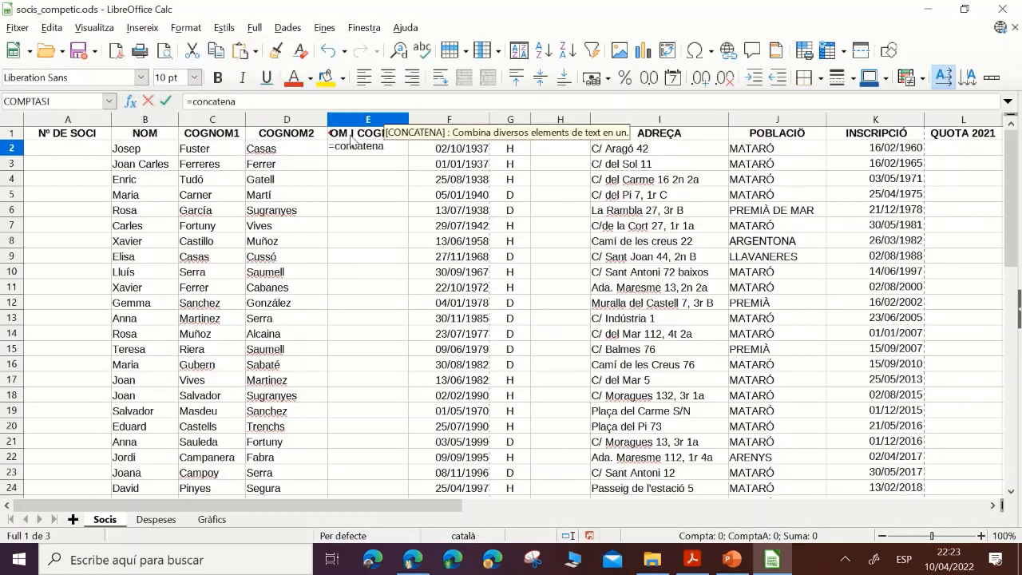
type("(")
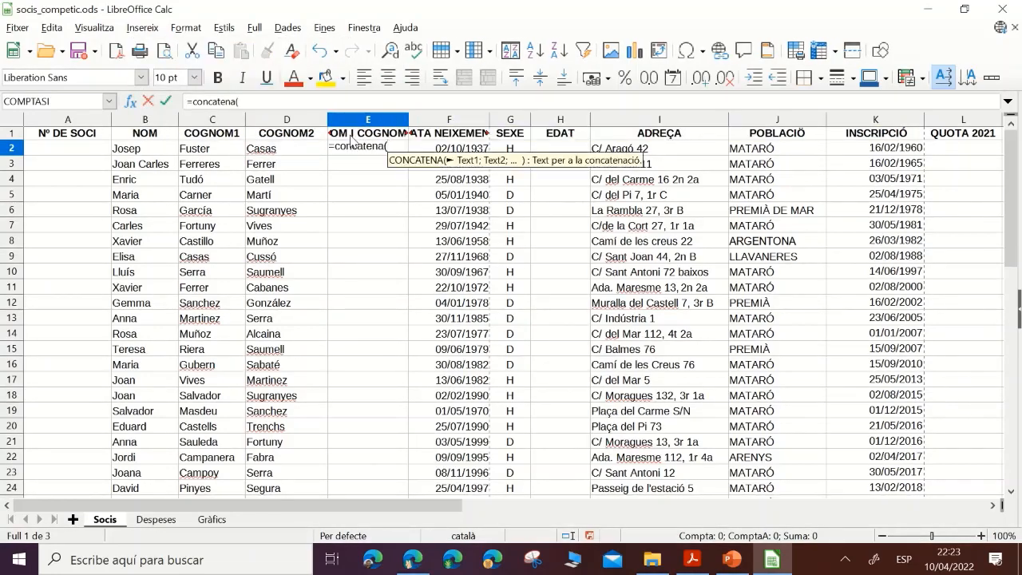
left_click(137, 152)
type(";")
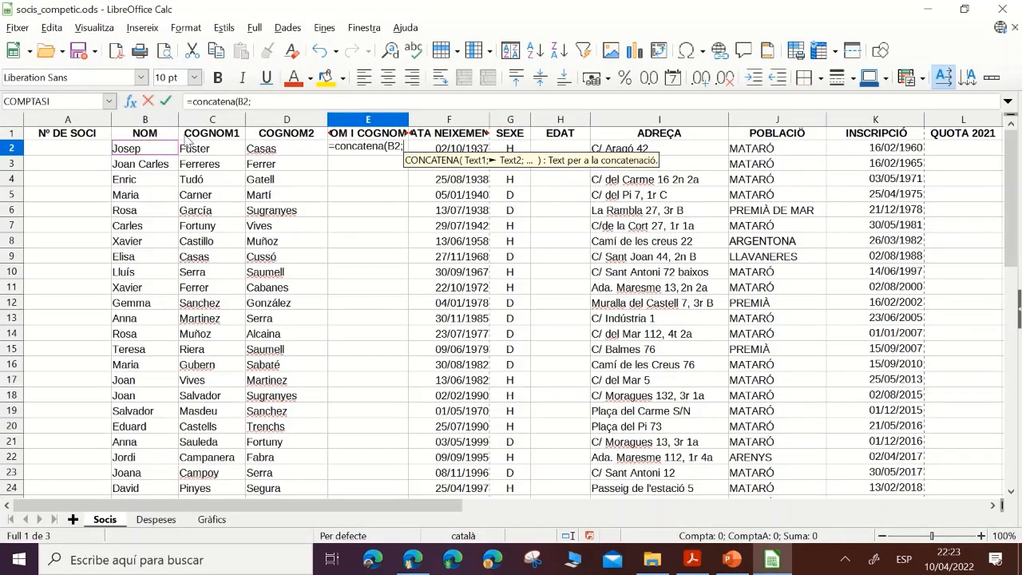
type("\"")
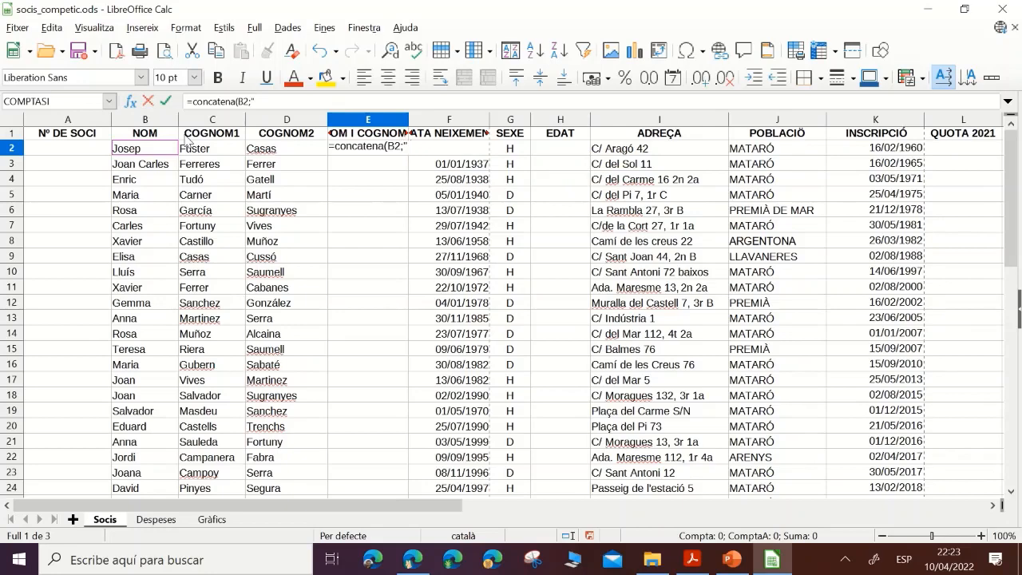
type(" \";")
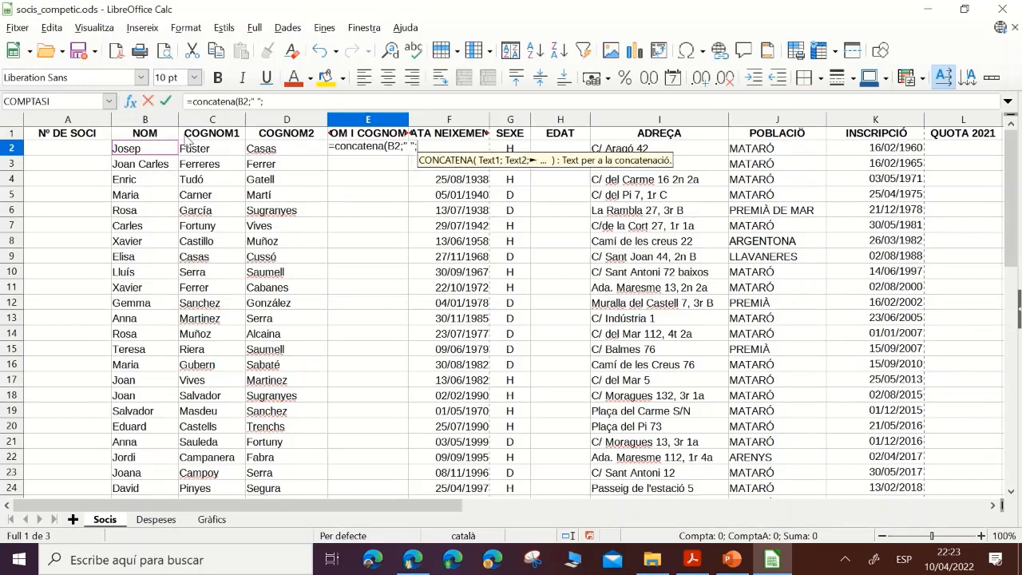
left_click(202, 154)
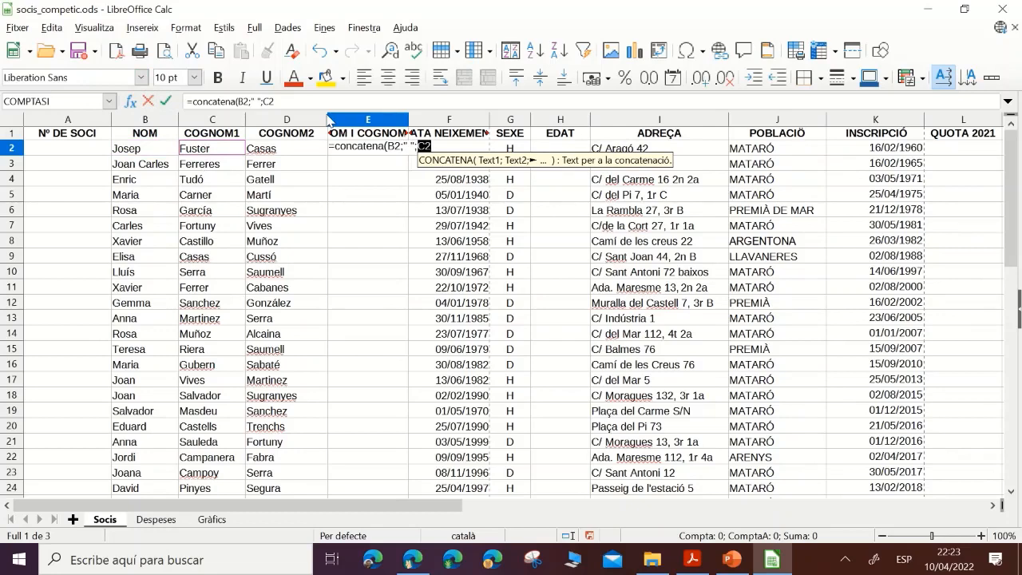
type(";")
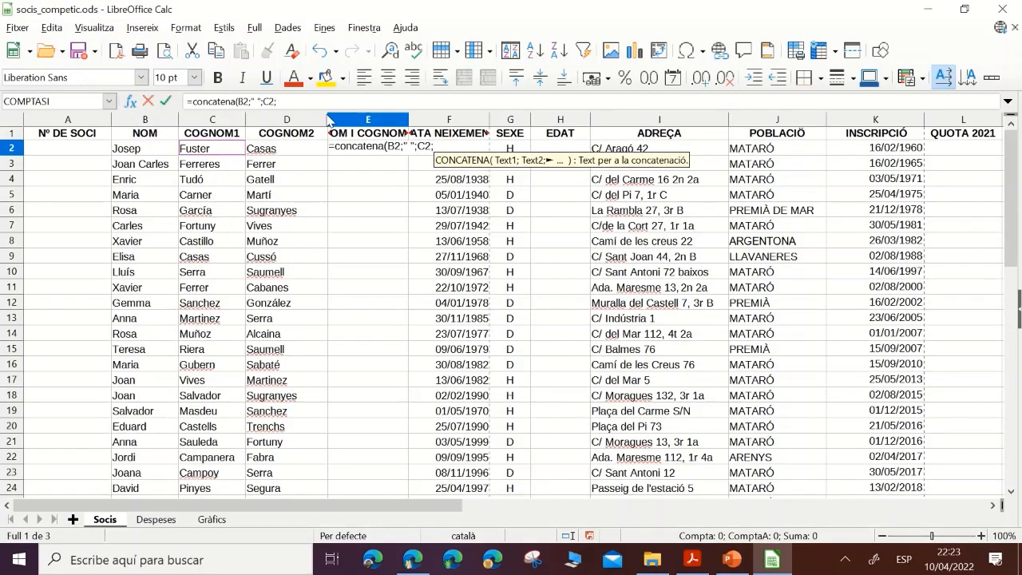
type("\" \"")
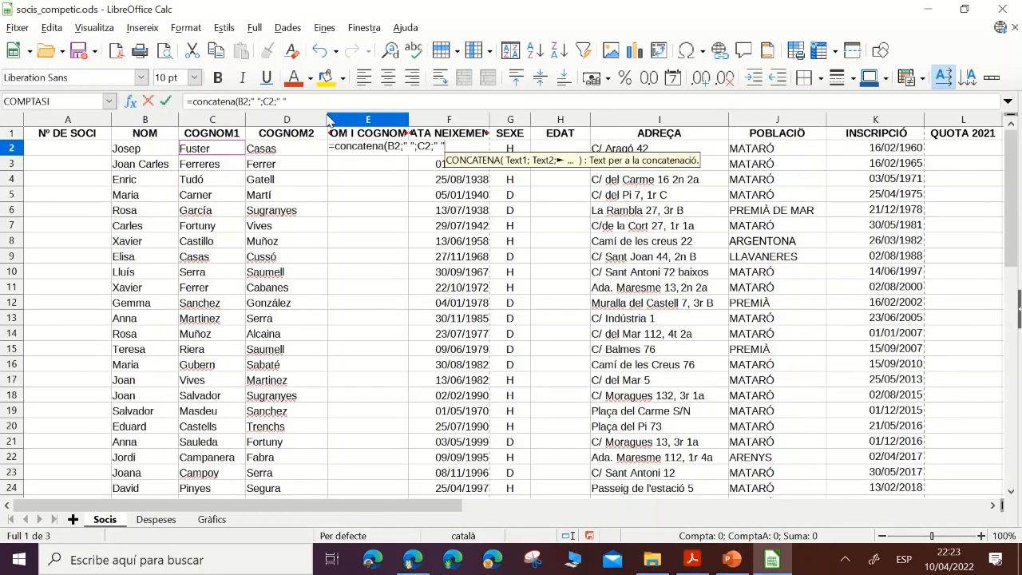
type(";")
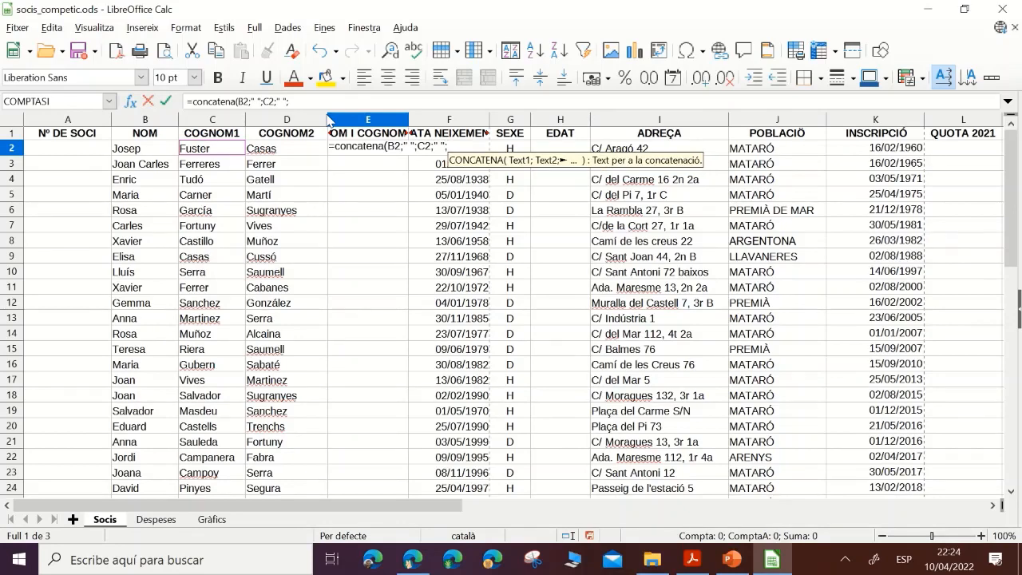
left_click(262, 150)
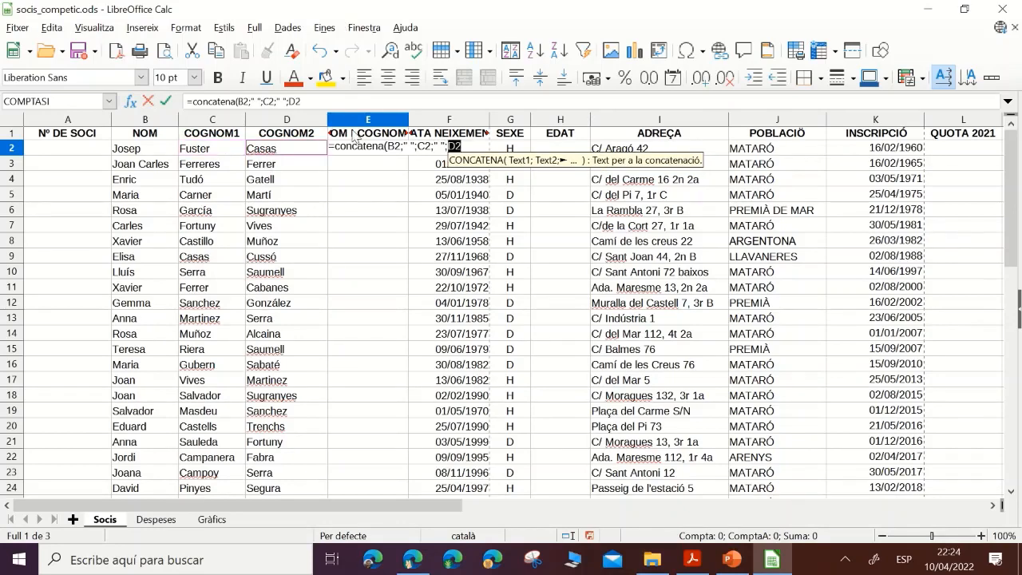
type(")")
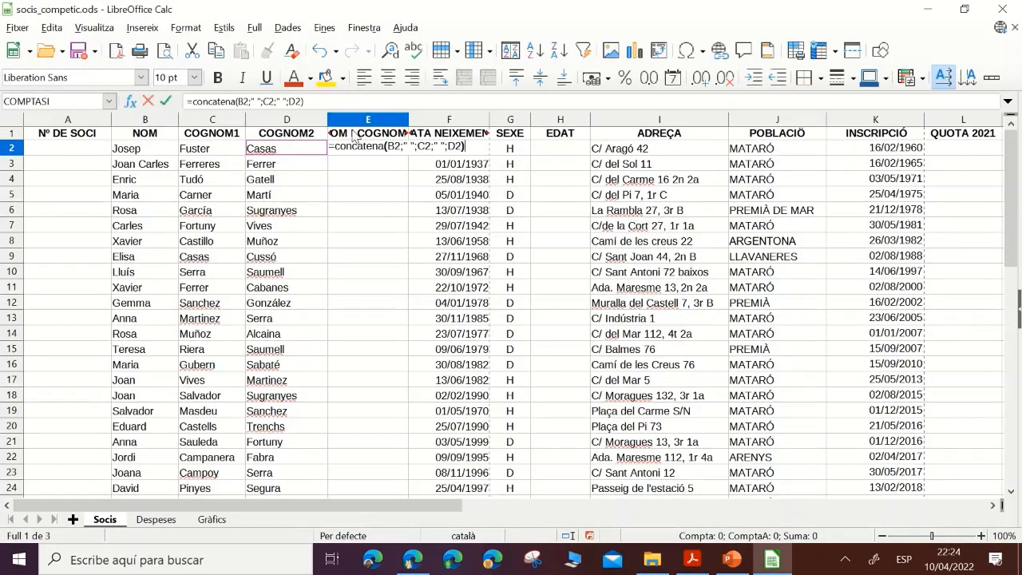
key("Return")
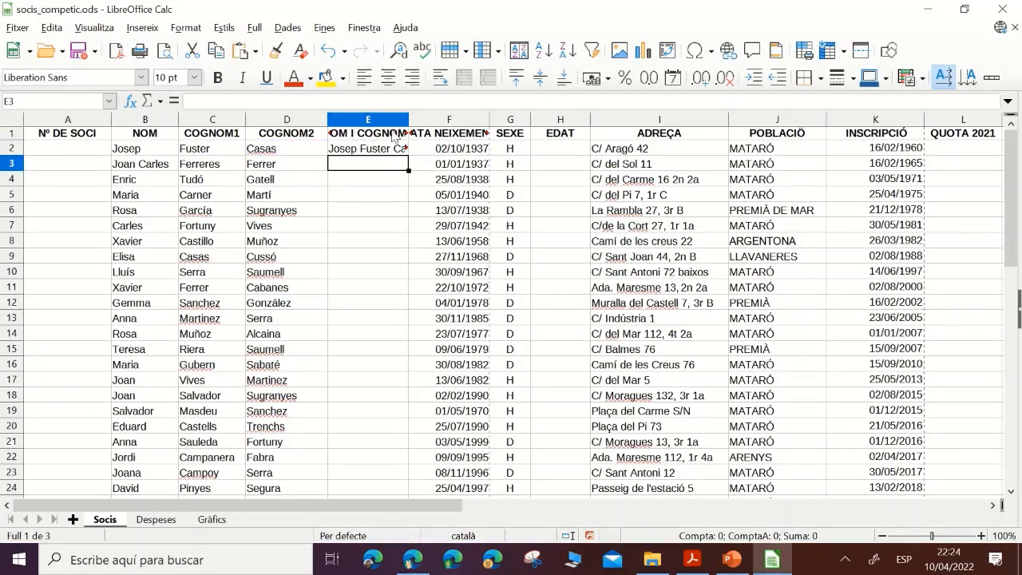
- Widen column E to fit the full names and fill the E2 formula down to E25
left_click_drag(410, 119, 474, 119)
left_click(366, 151)
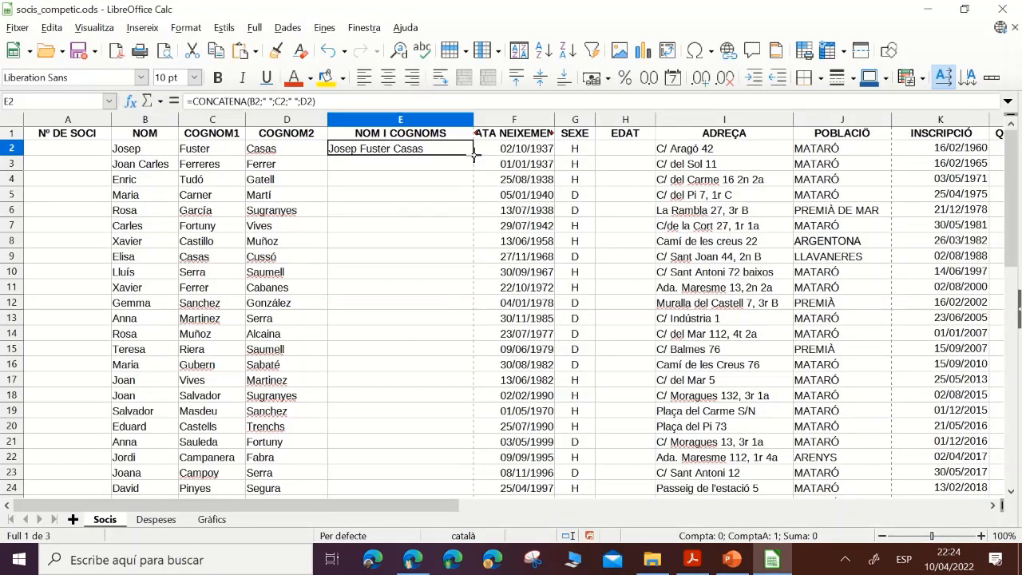
left_click_drag(473, 155, 457, 405)
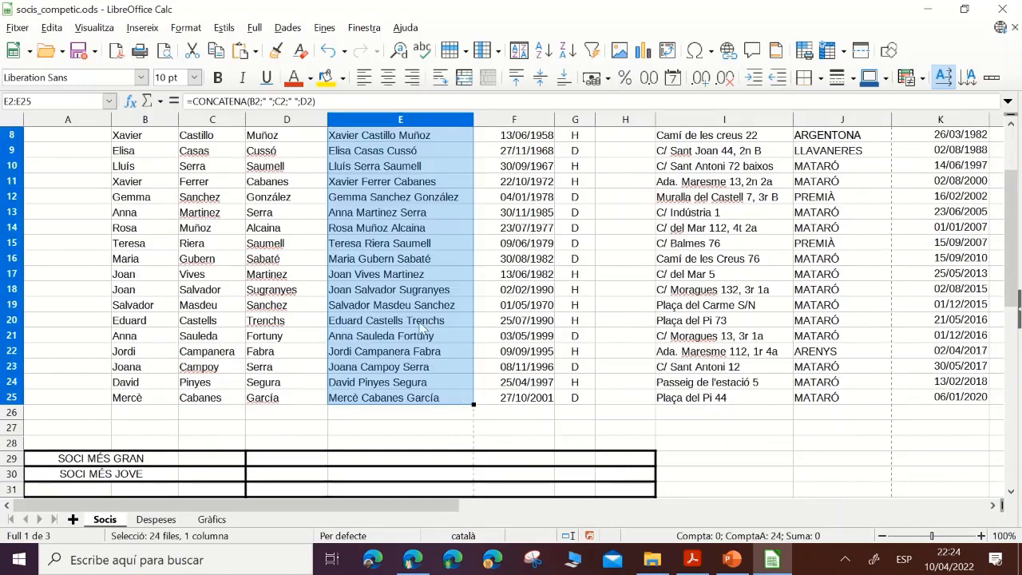
- Spot-check the copied formulas in the NOM I COGNOMS column and return to the Socis instructions in the task PDF in Acrobat Reader
scroll(438, 315, "up", 3)
left_click(389, 226)
left_click(389, 276)
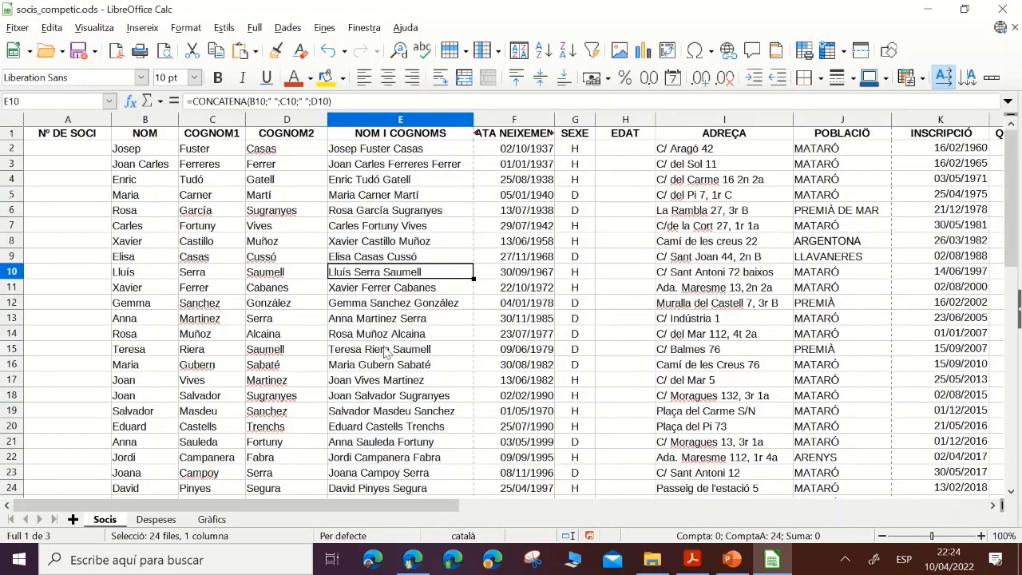
left_click(389, 349)
left_click(387, 427)
left_click(382, 472)
left_click(366, 369)
left_click(362, 292)
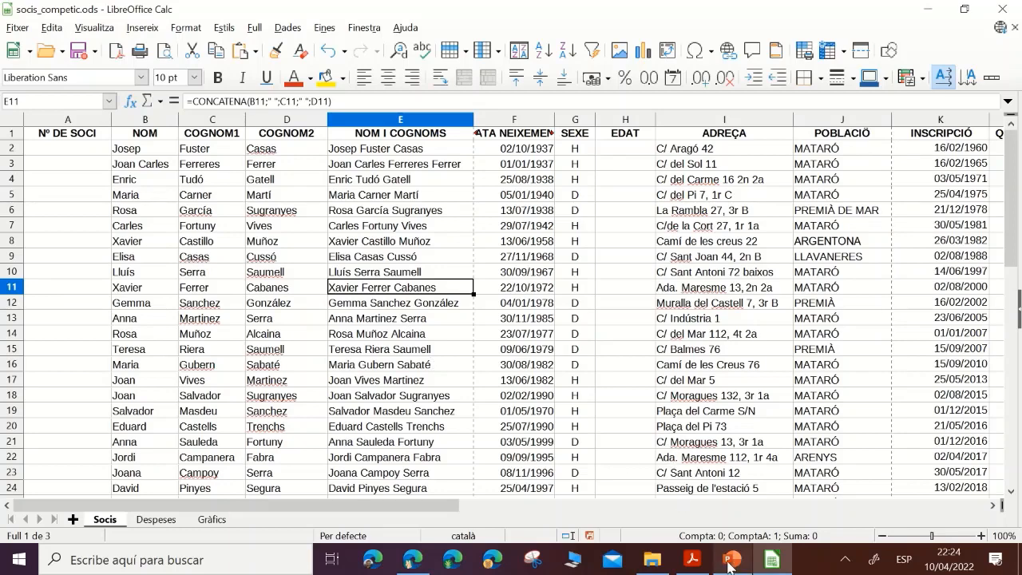
left_click(691, 559)
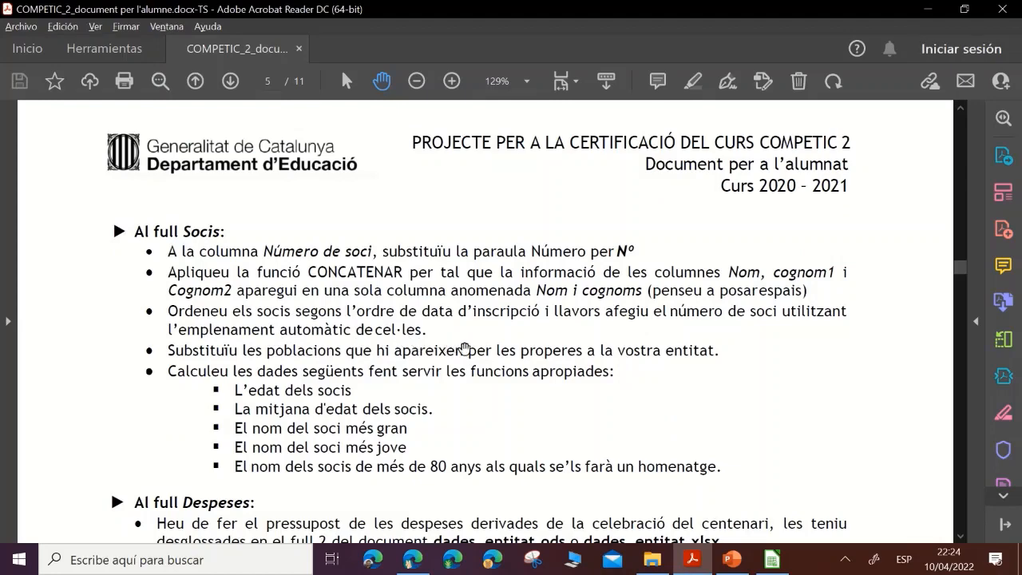
- In LibreOffice Calc, sort the Socis table A1:M25 by the INSCRIPCIÓ column in ascending order
left_click(772, 559)
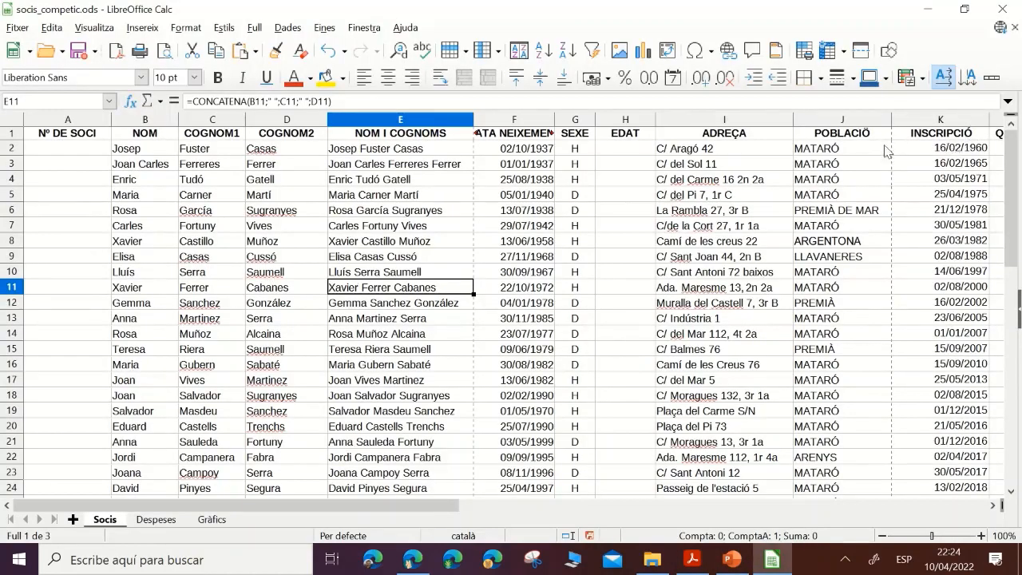
left_click(884, 536)
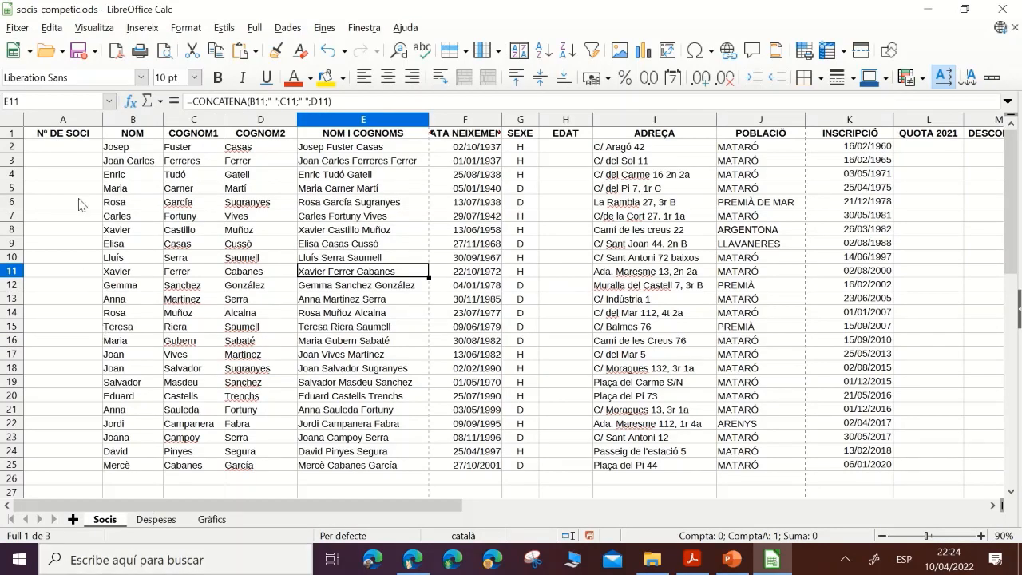
left_click_drag(50, 136, 725, 473)
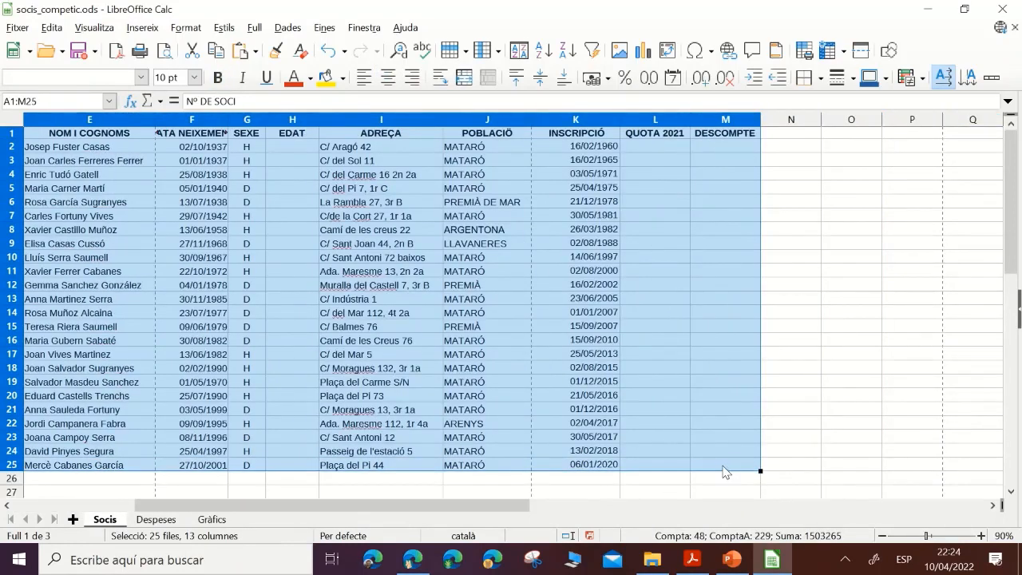
left_click_drag(477, 508, 425, 514)
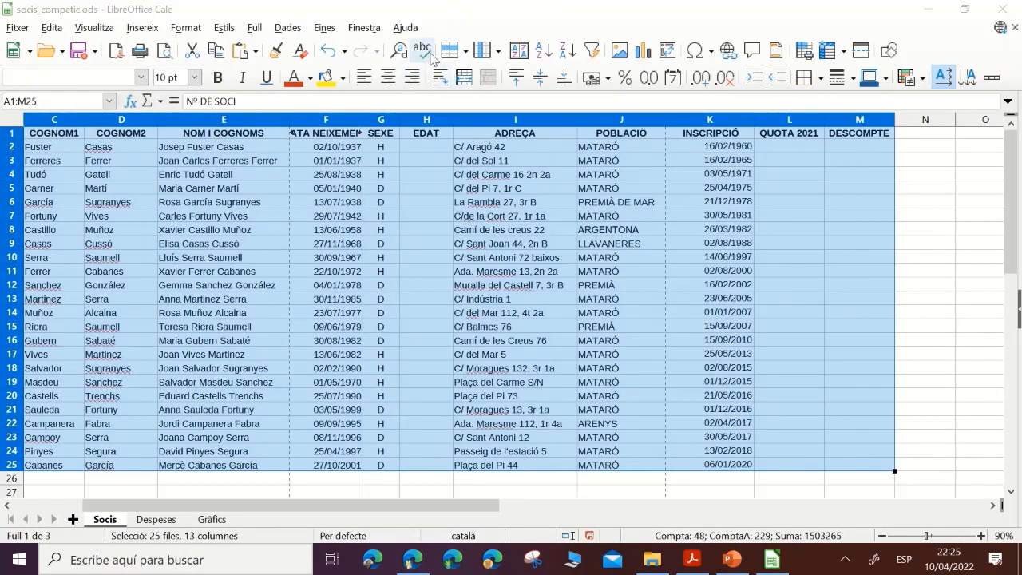
left_click(517, 53)
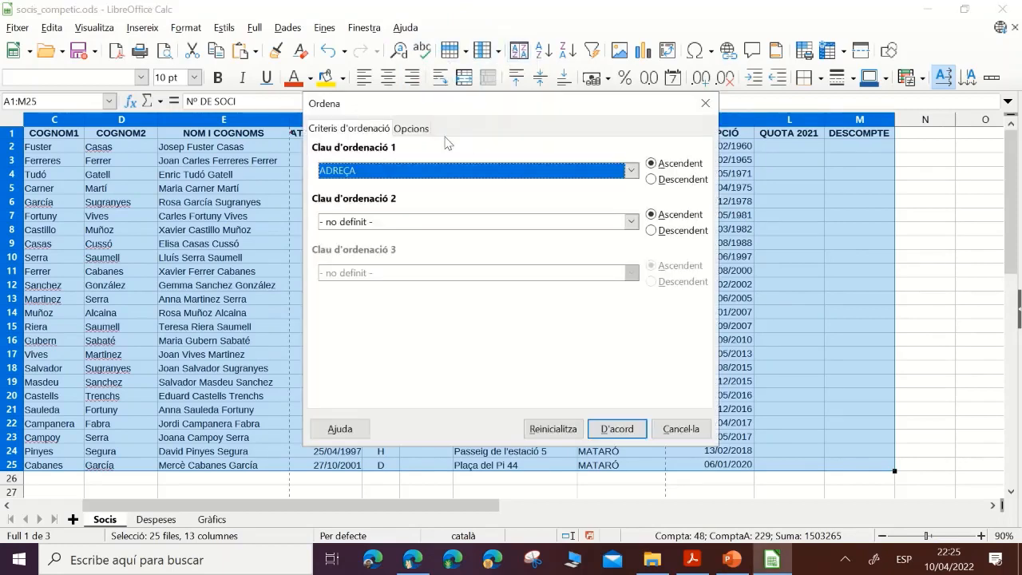
left_click(420, 129)
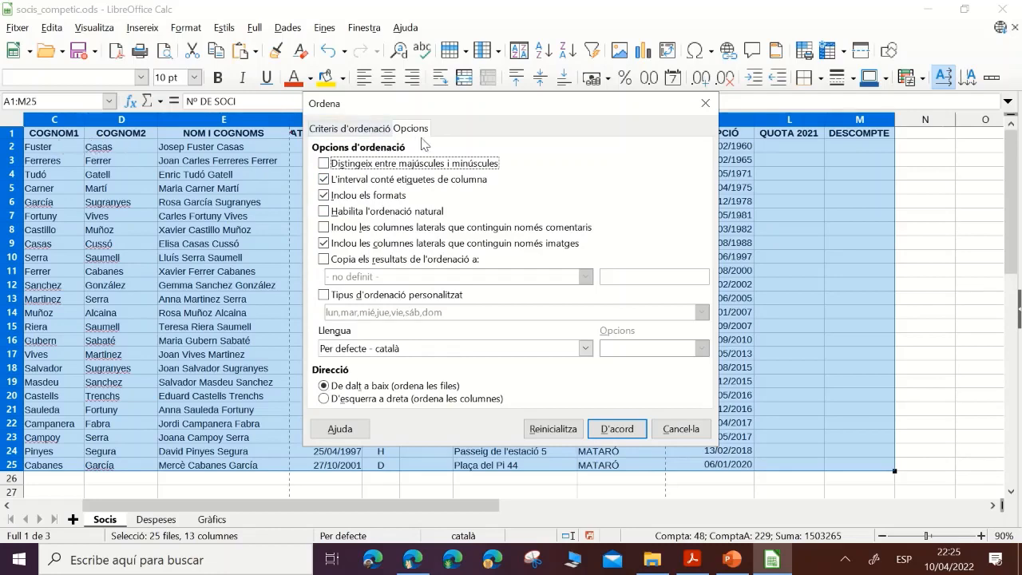
left_click(351, 130)
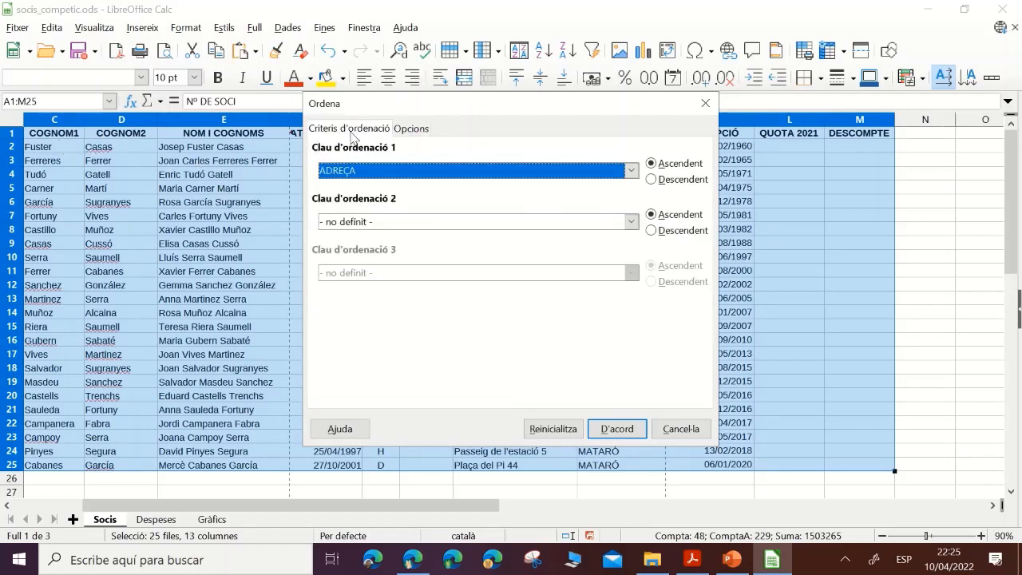
left_click_drag(541, 111, 409, 108)
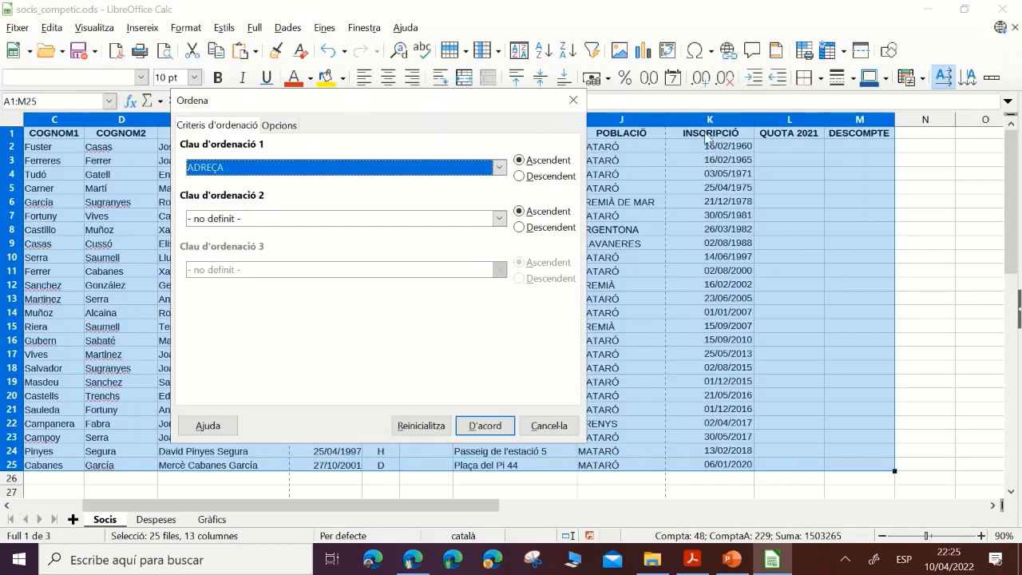
left_click(500, 171)
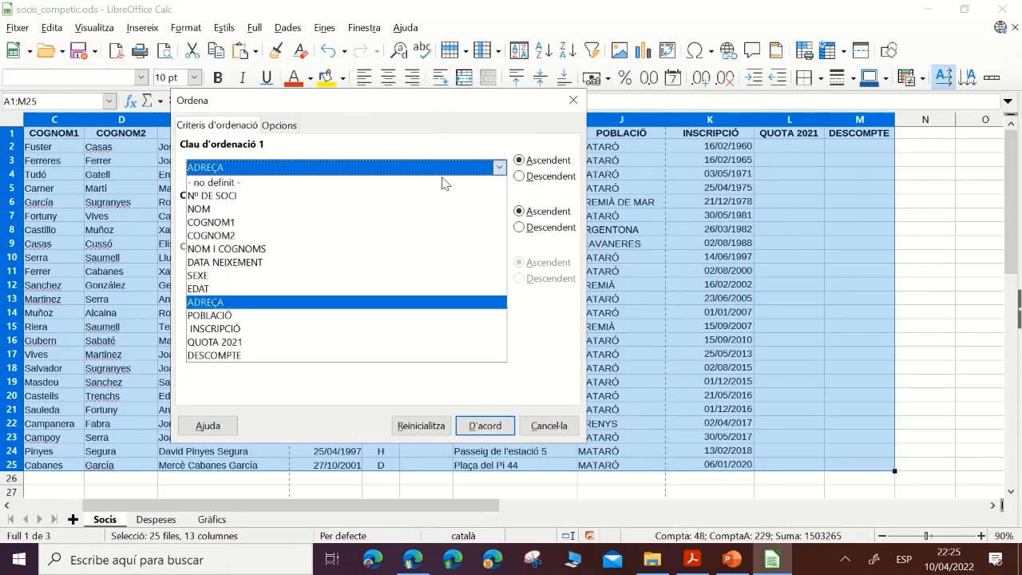
left_click(226, 329)
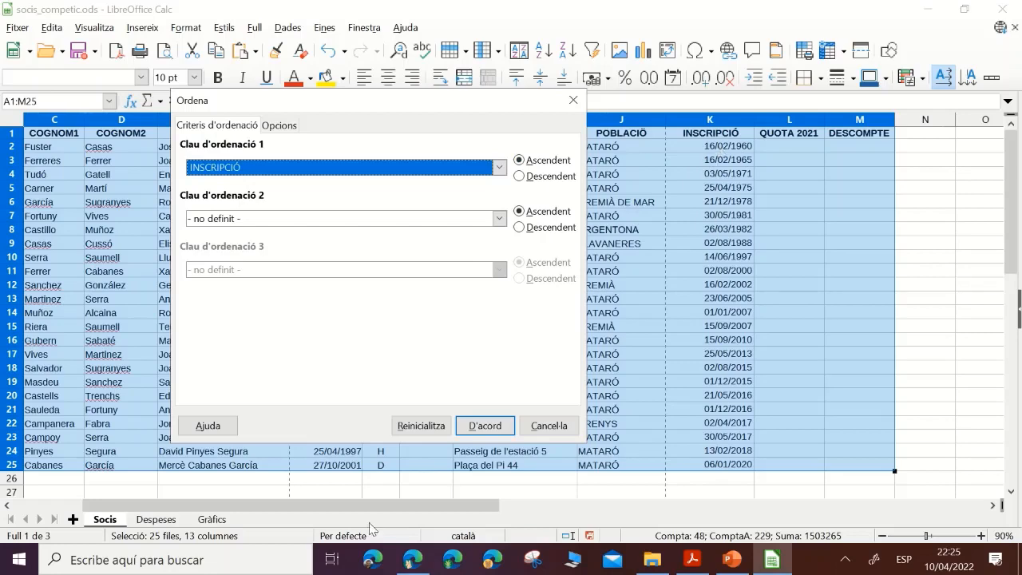
left_click(485, 426)
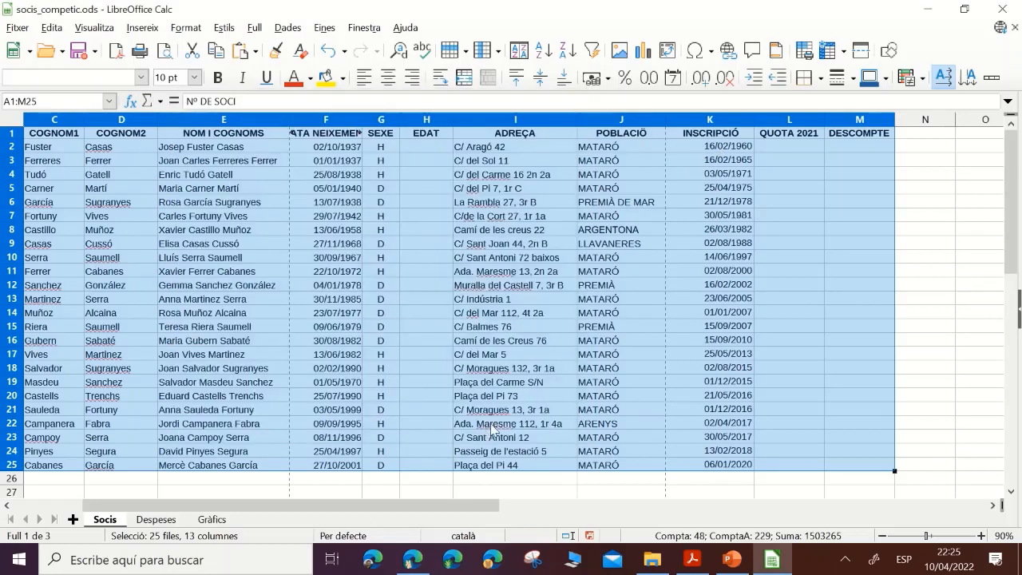
- Check the first and last INSCRIPCIÓ dates and reread the automatic cell-filling instruction in the task PDF in Acrobat Reader
left_click(710, 176)
left_click(731, 147)
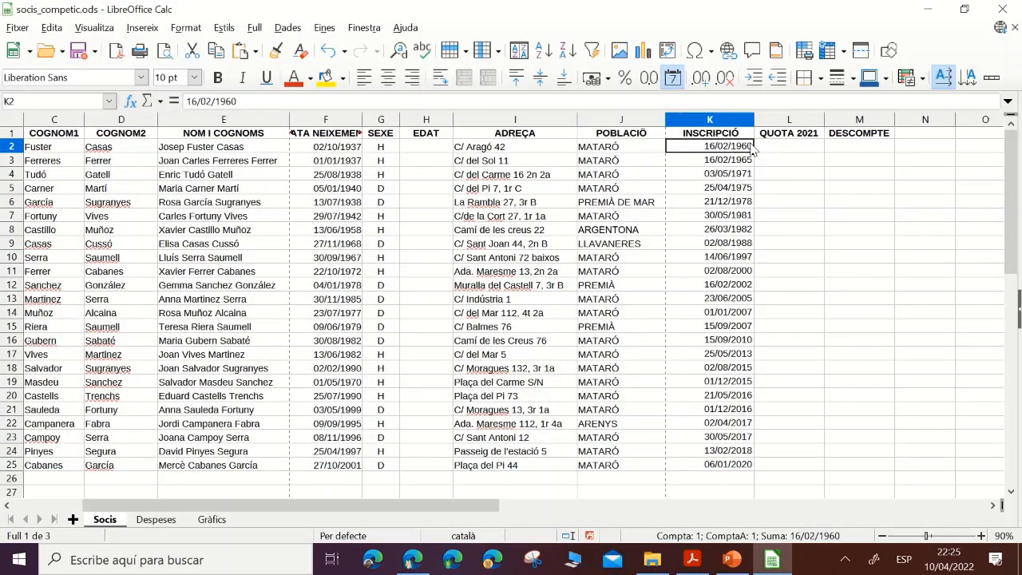
left_click(745, 467)
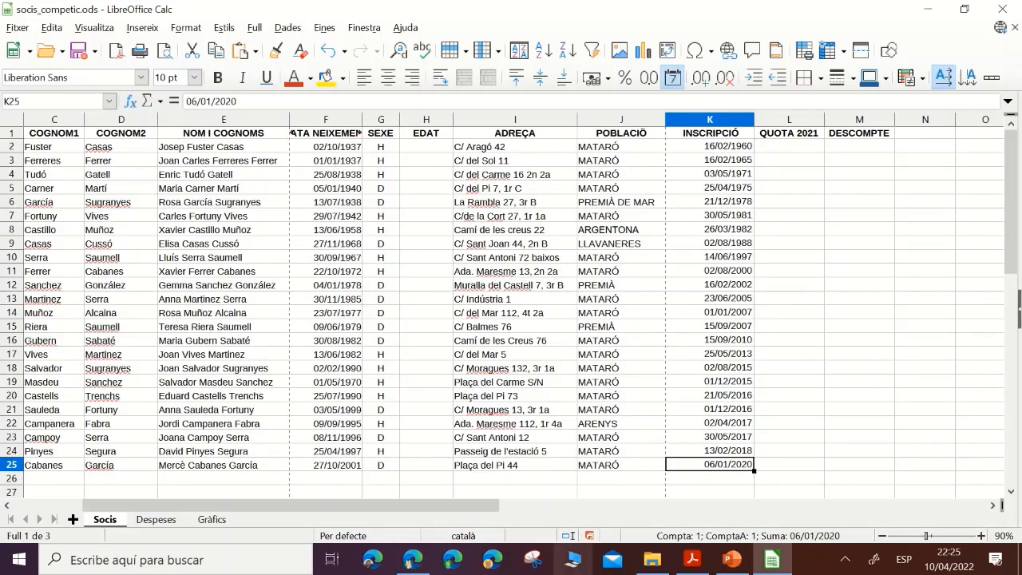
left_click(691, 560)
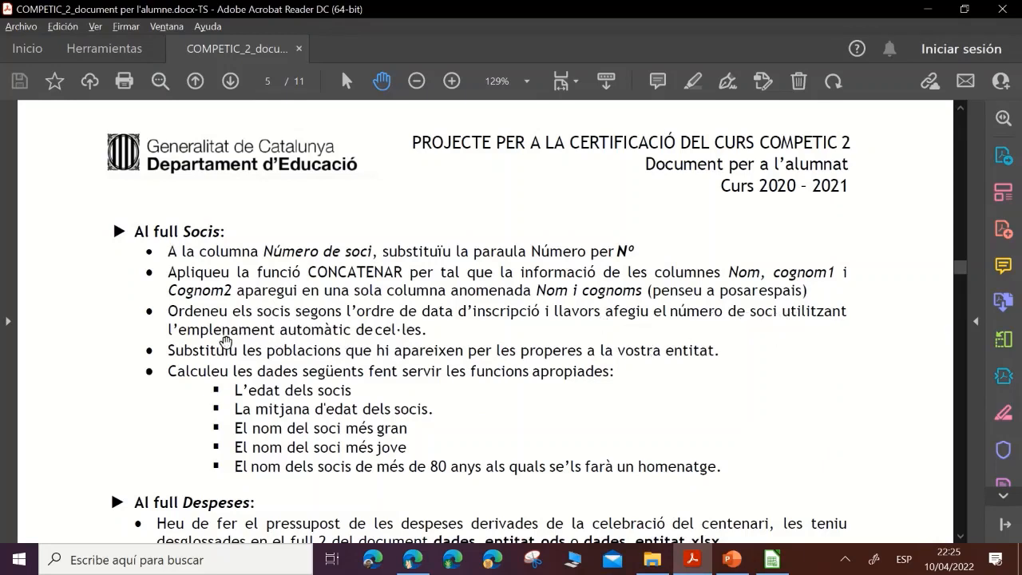
- Back in LibreOffice Calc, enter 1 in A2 and fill the Nº DE SOCI numbering down to A25
left_click(773, 561)
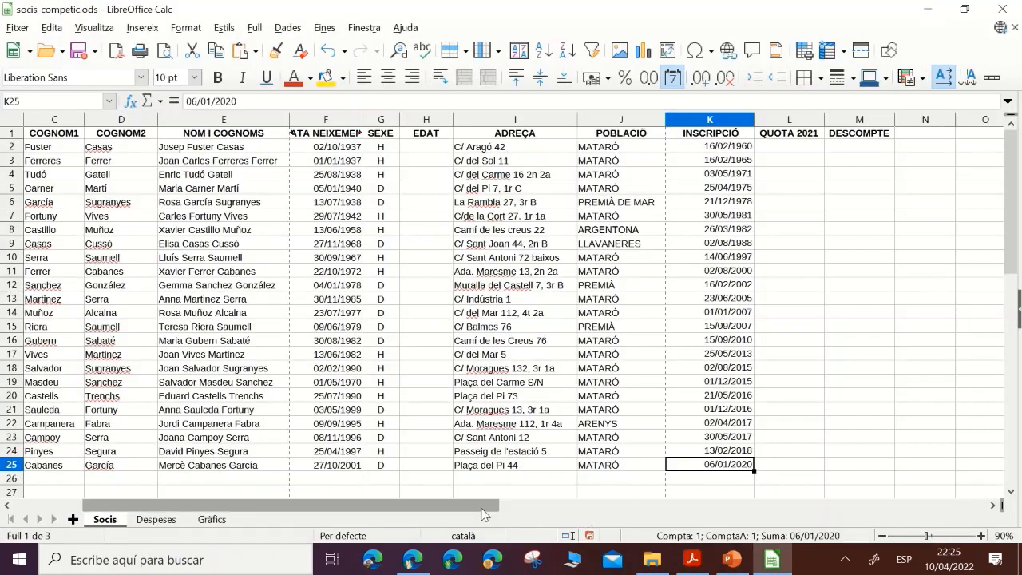
left_click_drag(472, 508, 304, 509)
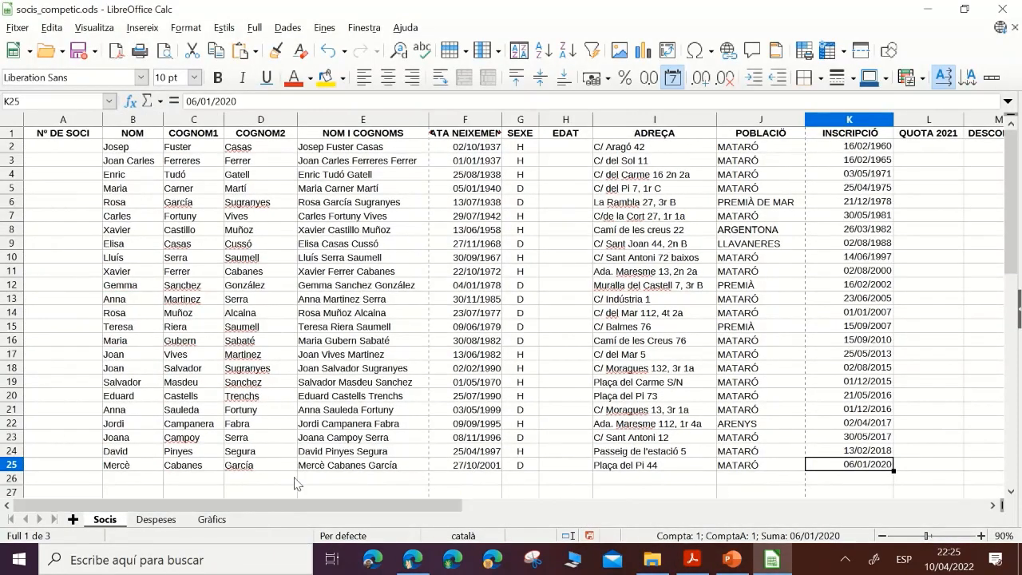
left_click(83, 155)
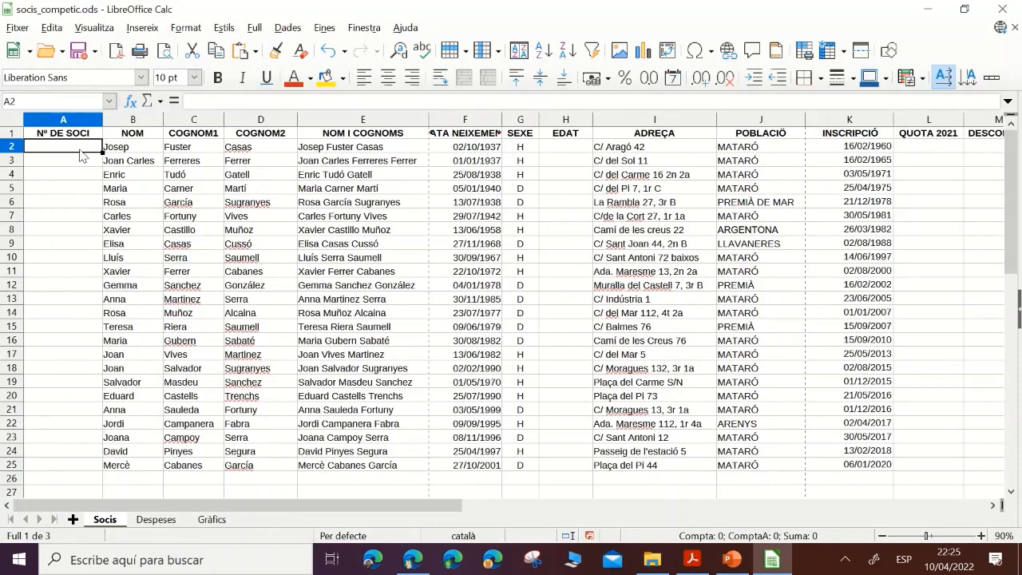
left_click_drag(80, 154, 77, 470)
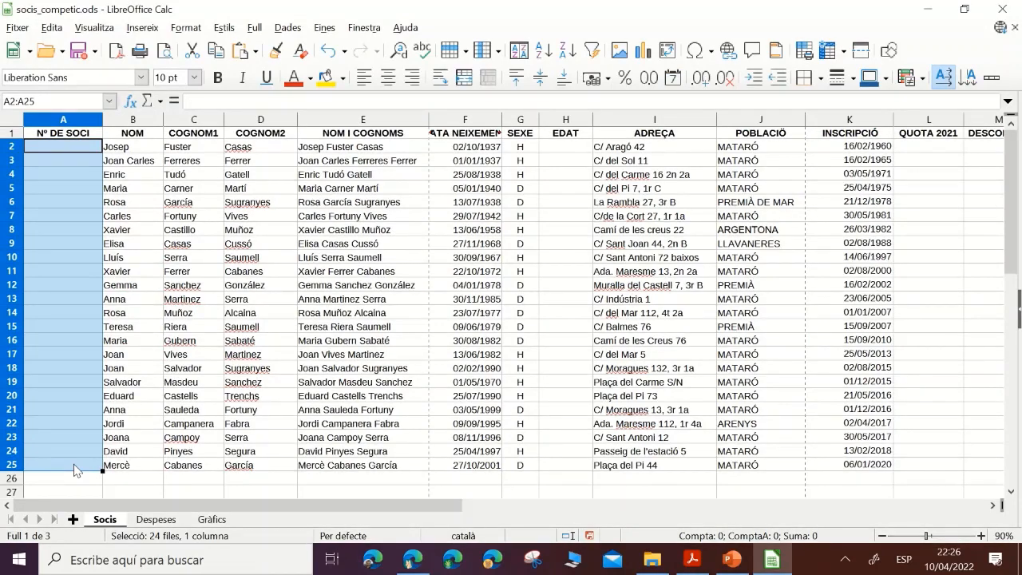
left_click(50, 147)
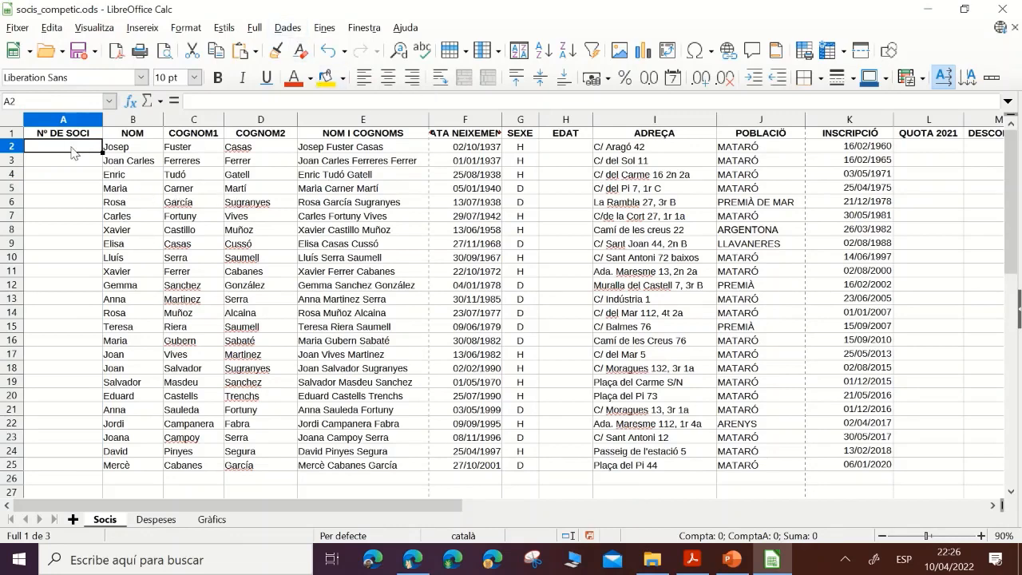
type("1")
key("Return")
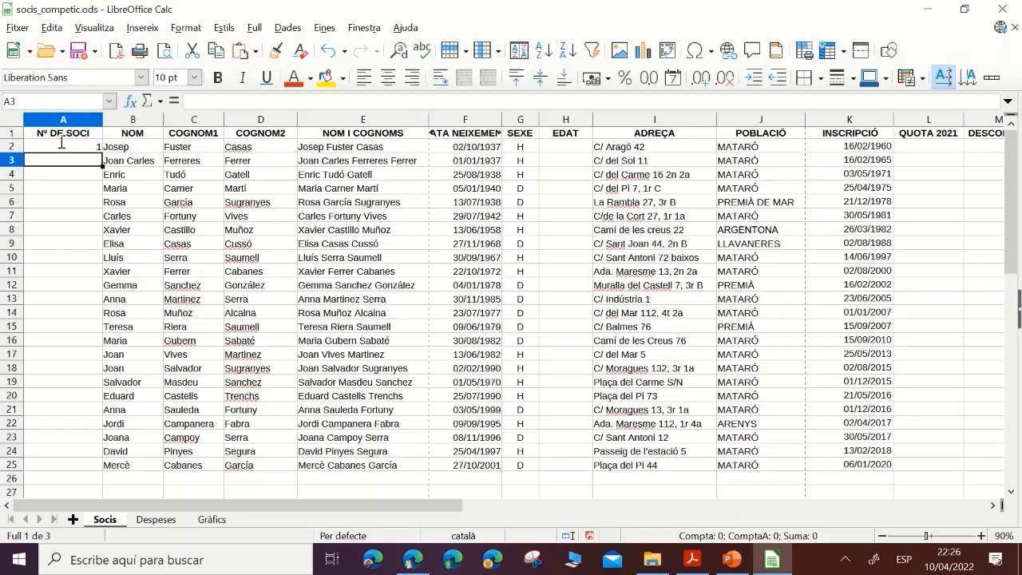
left_click(70, 148)
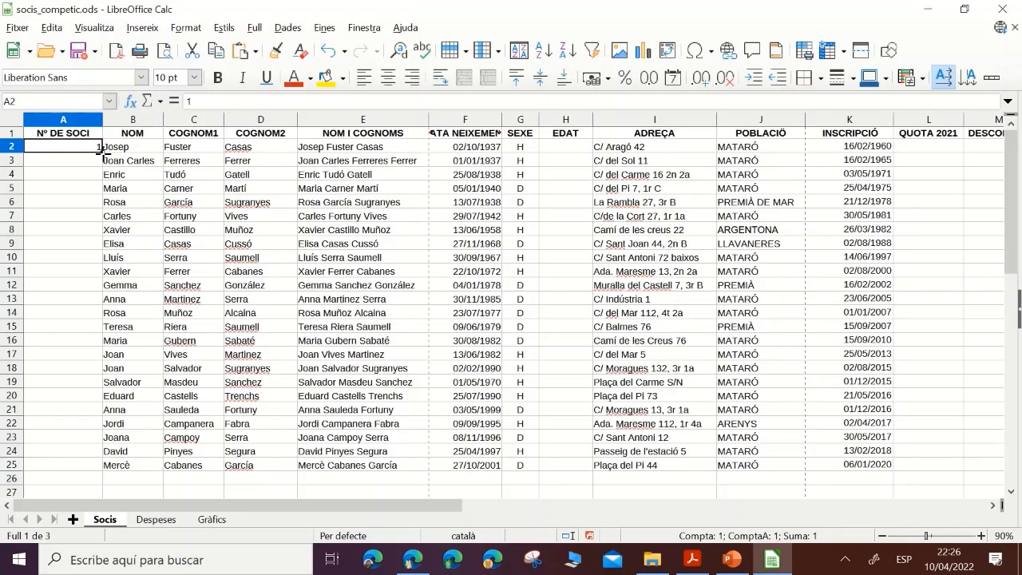
left_click_drag(102, 168, 104, 472)
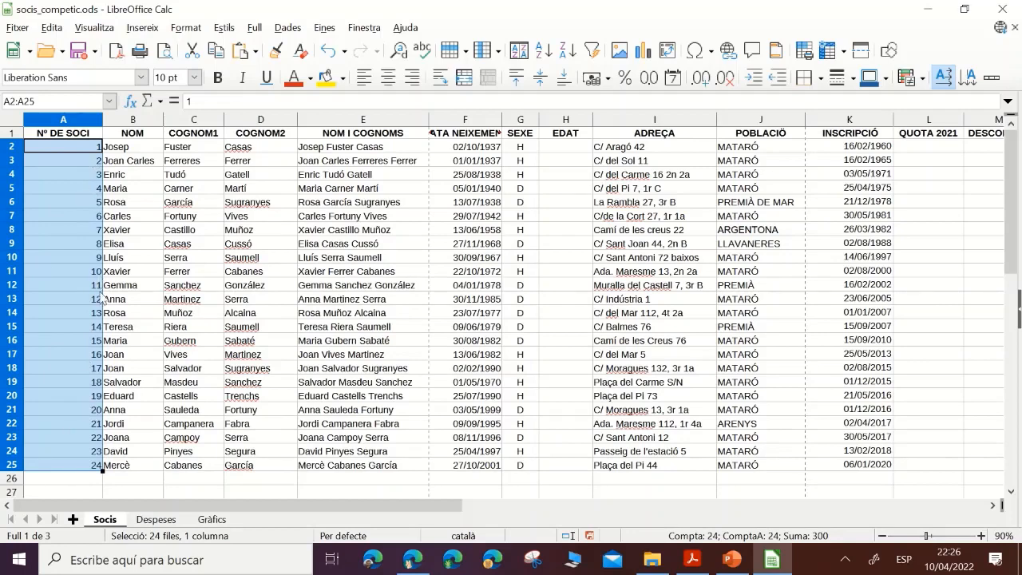
- Undo the fill in the Nº DE SOCI column and clear the 1 from A2
key("ctrl+z")
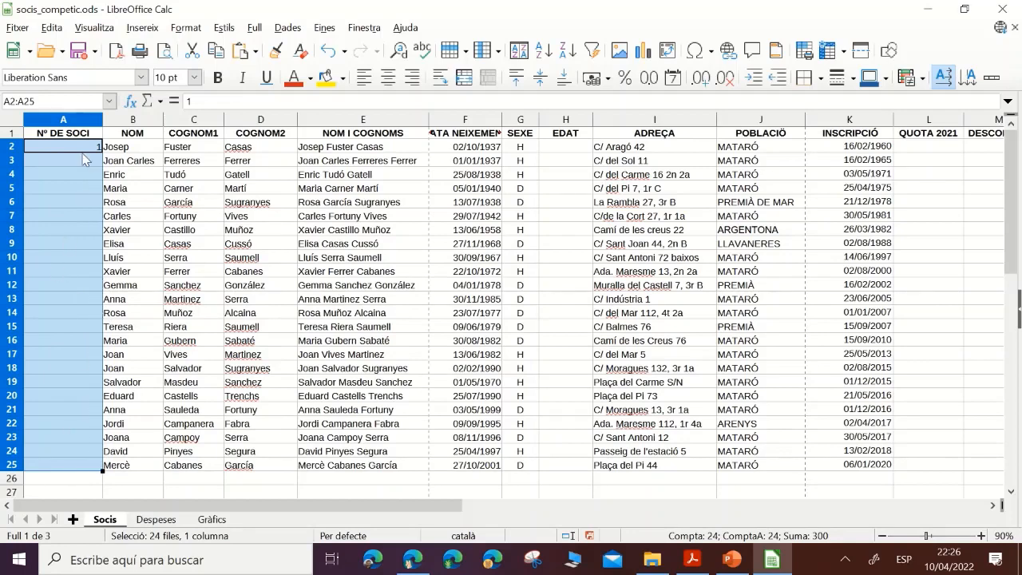
left_click(85, 148)
key("Delete")
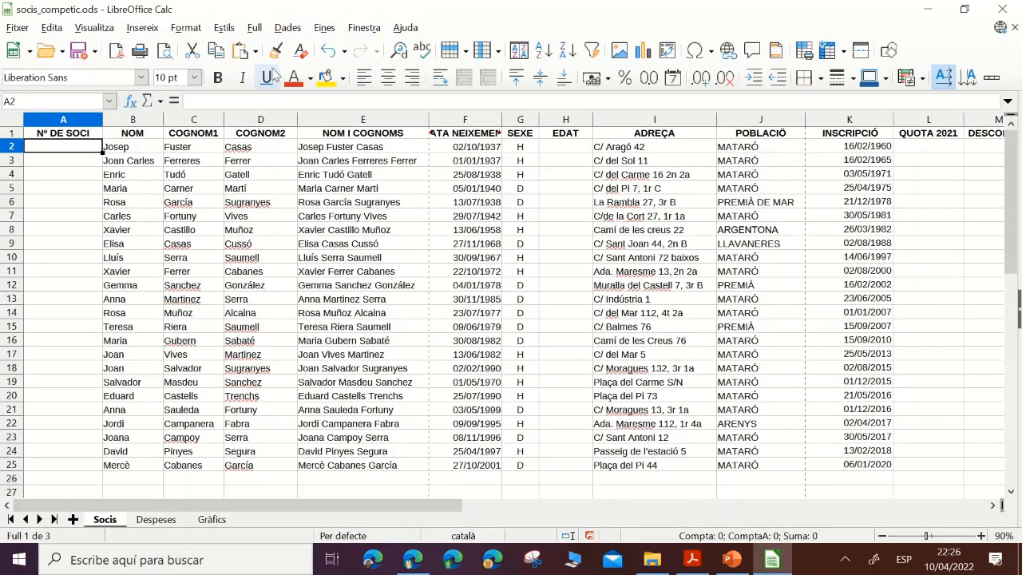
left_click(254, 29)
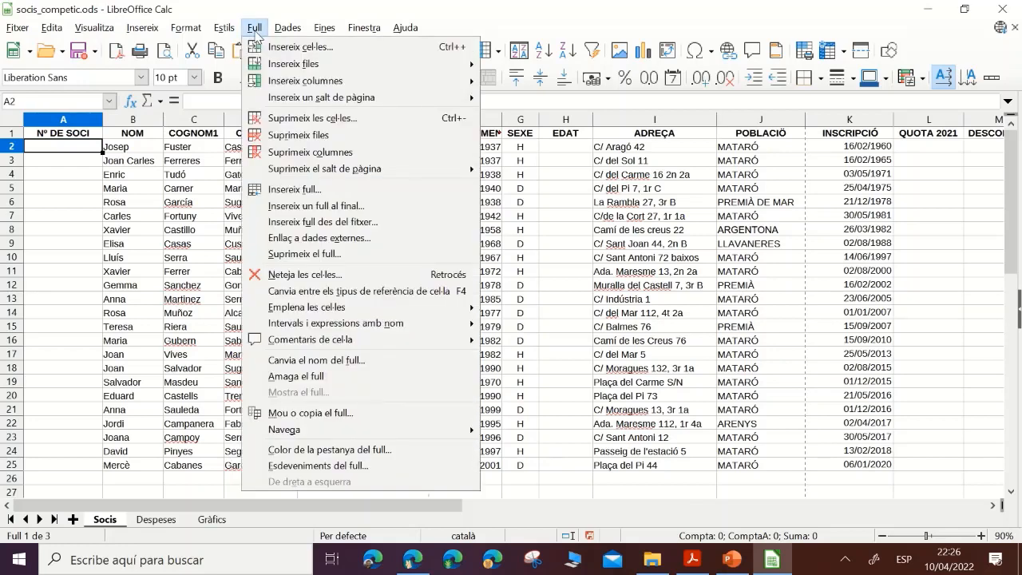
mouse_move(306, 313)
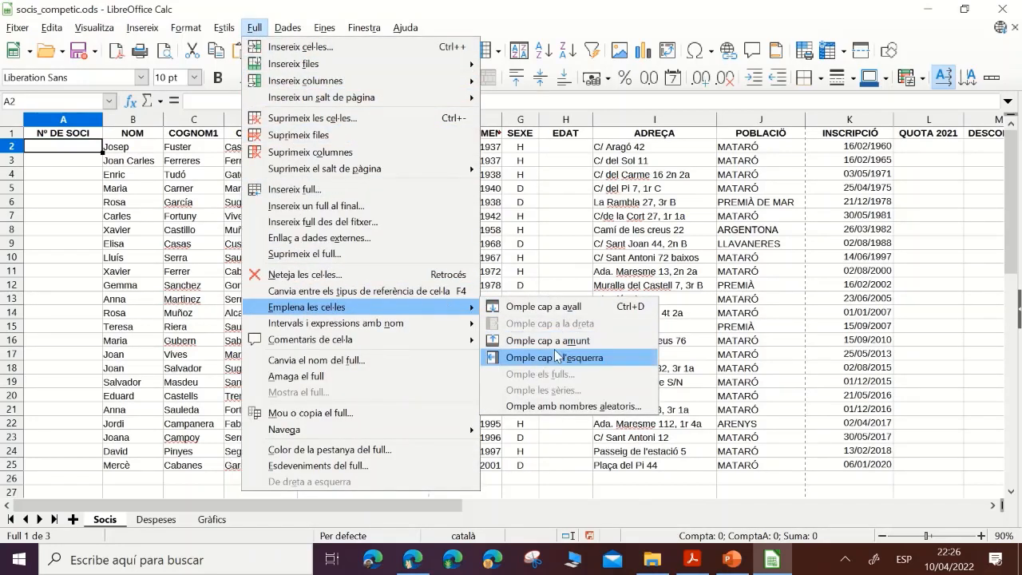
left_click(61, 162)
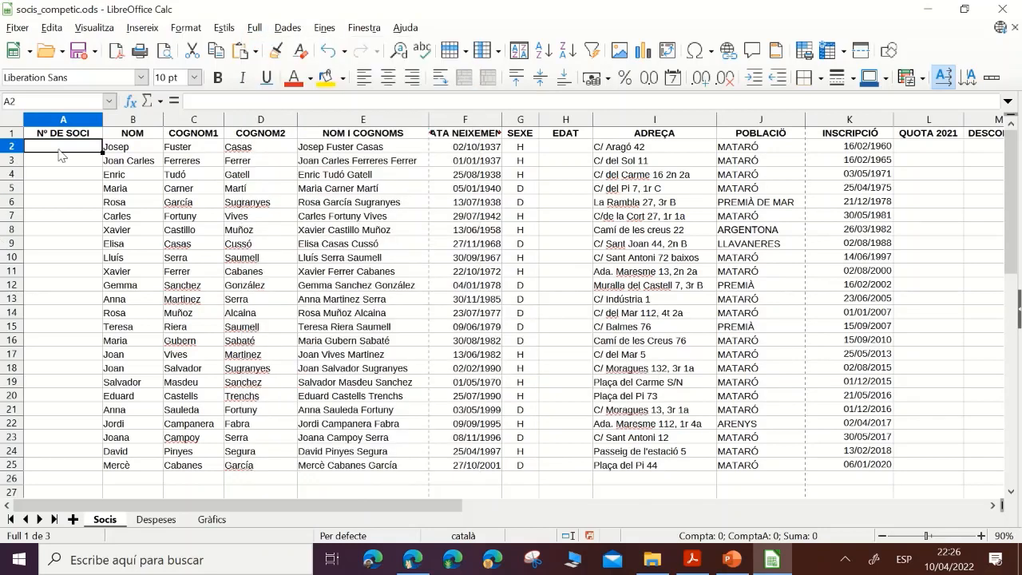
- Fill A2:A25 downwards with a linear series starting at 1, ending at 24, with increment 1
left_click_drag(59, 150, 98, 472)
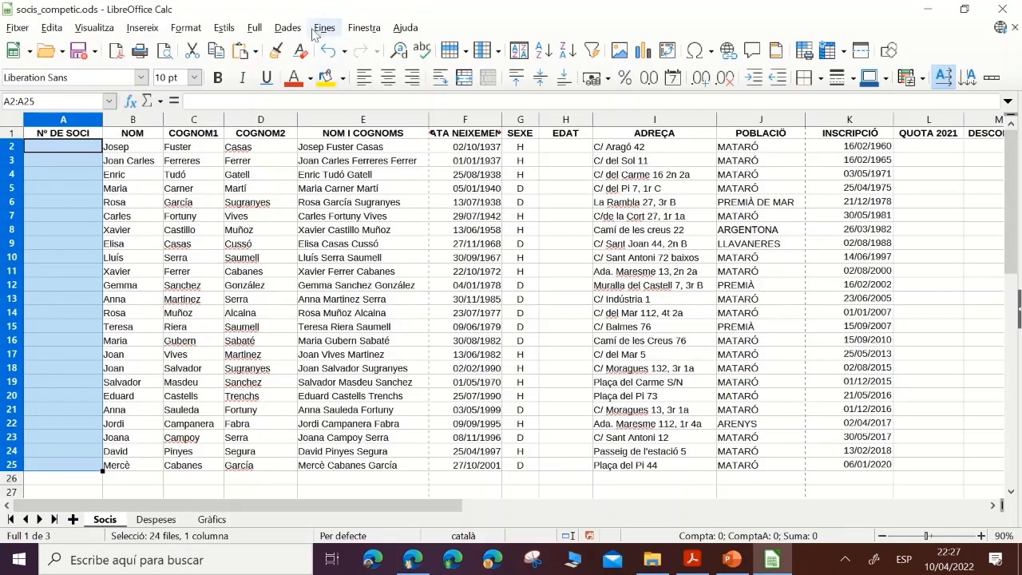
left_click(255, 29)
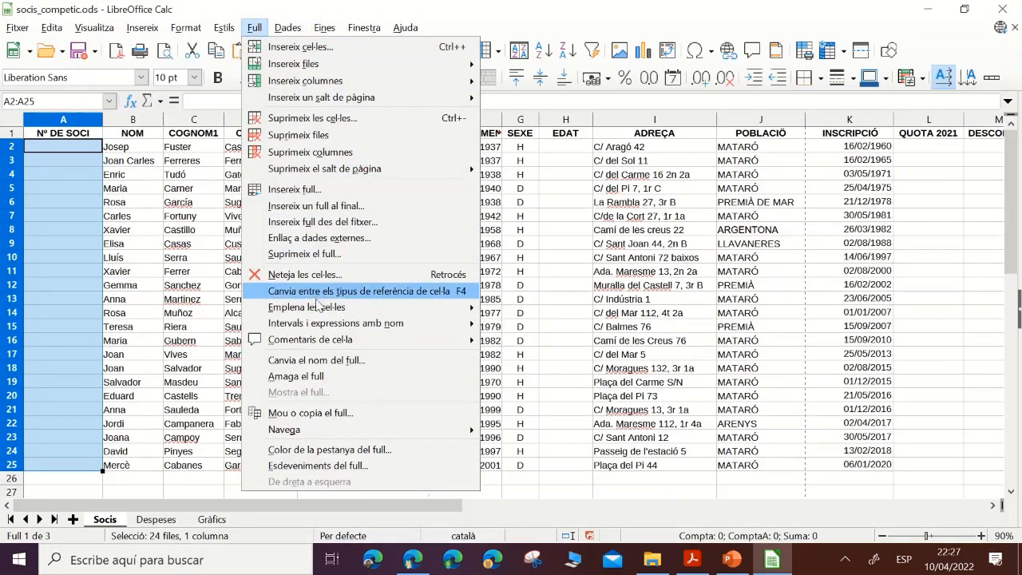
mouse_move(391, 308)
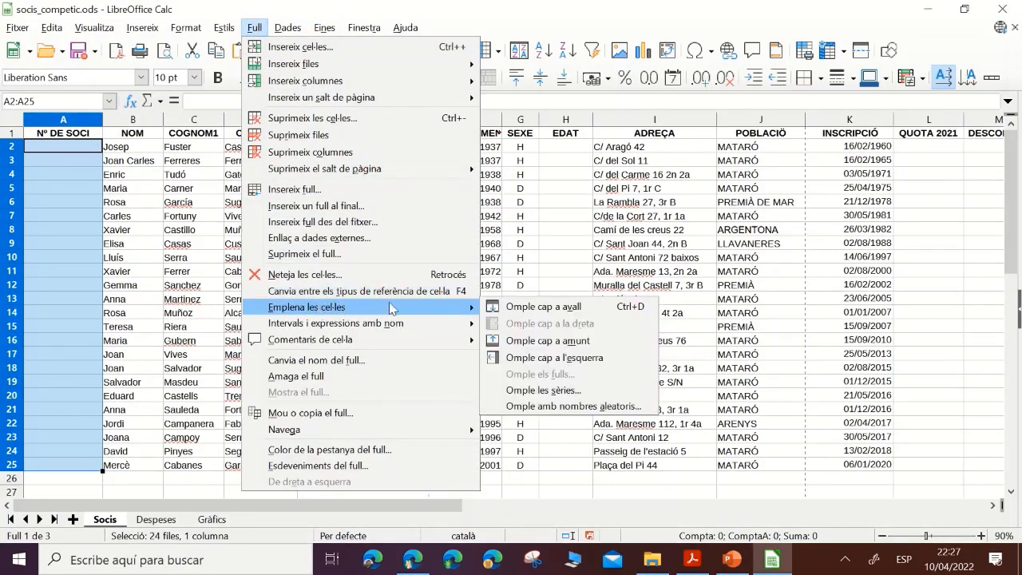
left_click(544, 391)
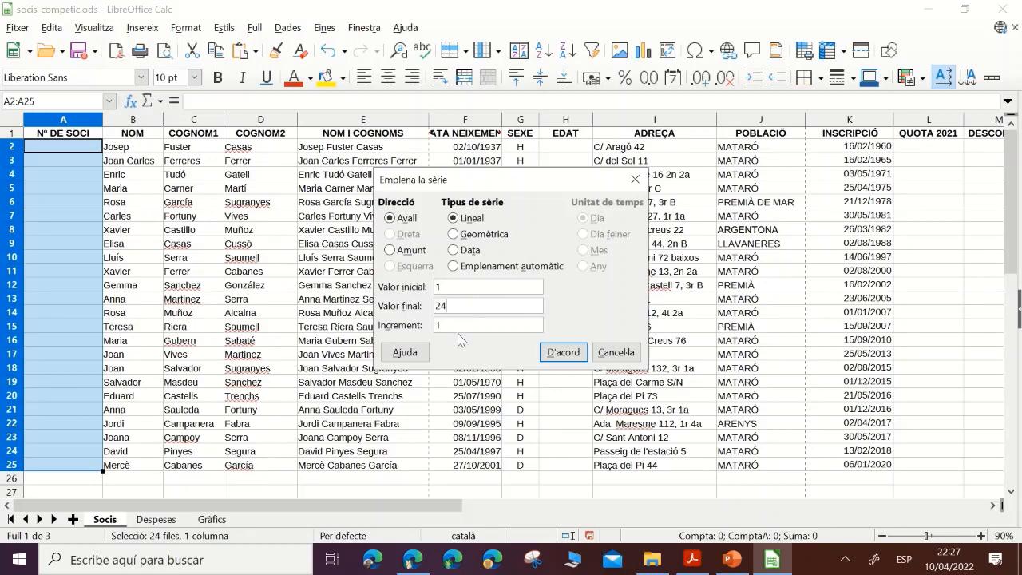
left_click(569, 356)
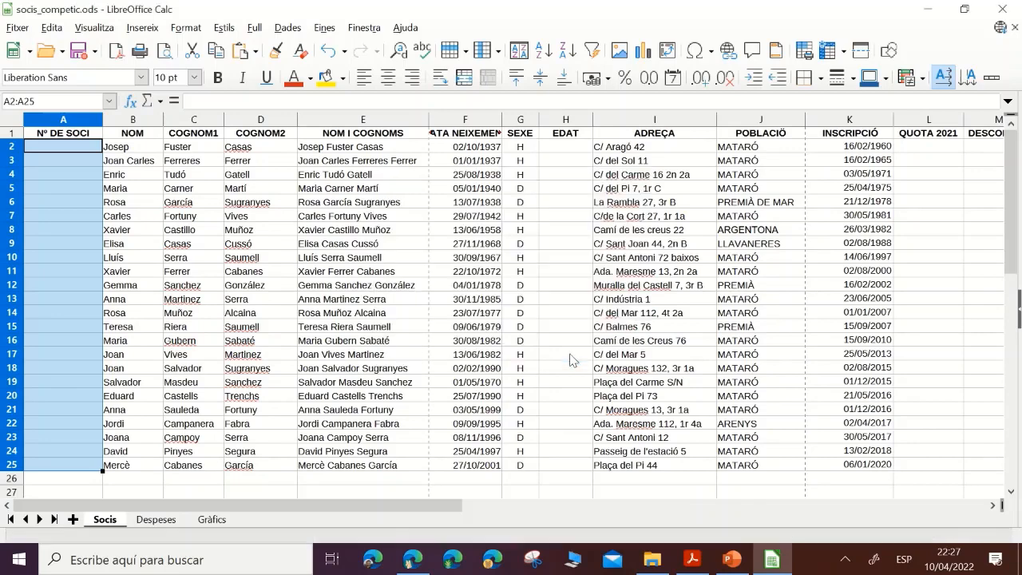
- Check the Nº DE SOCI numbering, read the town-replacement instruction in the PDF in Acrobat Reader, and return to LibreOffice Calc
left_click_drag(62, 150, 90, 465)
left_click(71, 150)
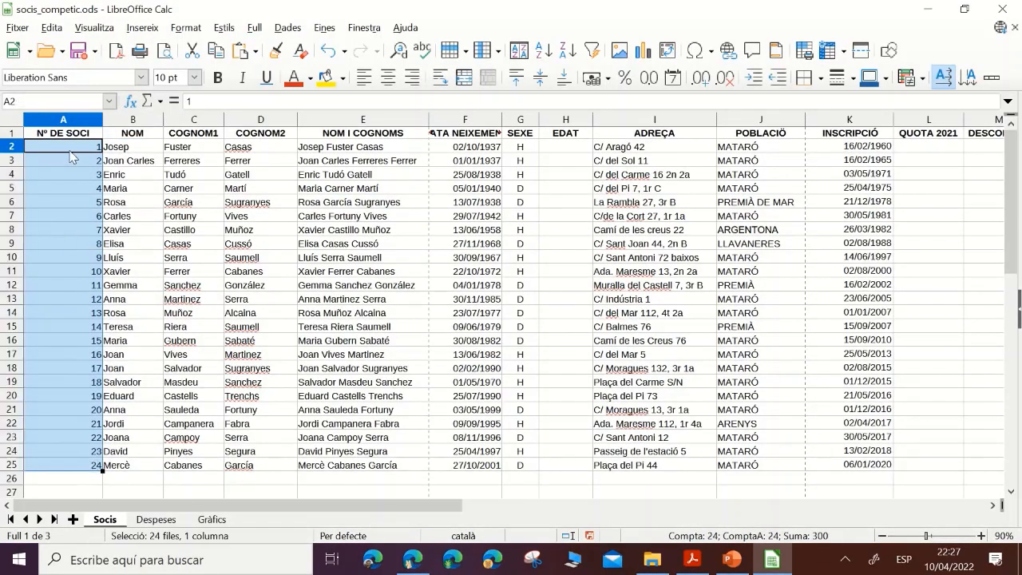
left_click(692, 560)
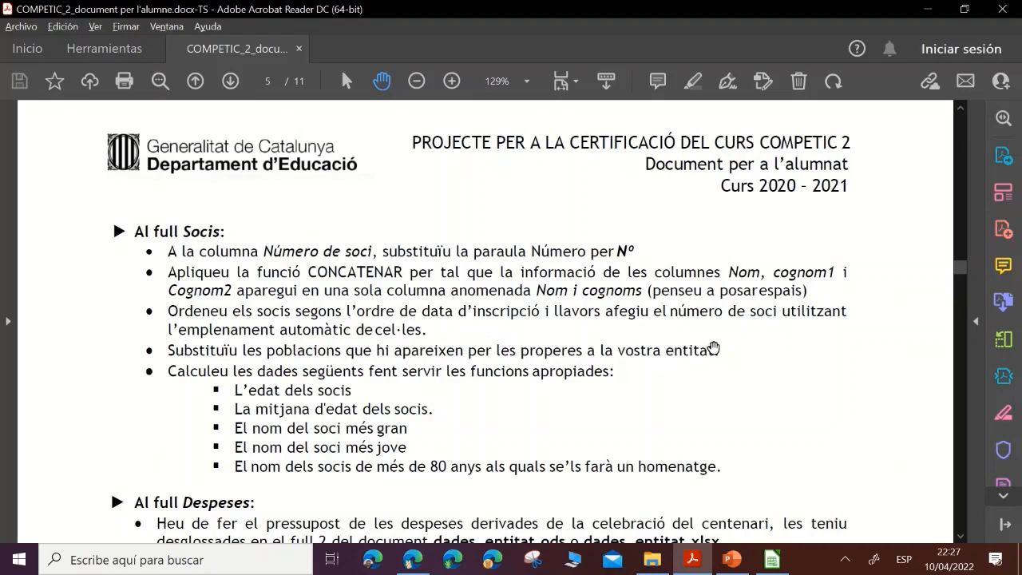
left_click(771, 559)
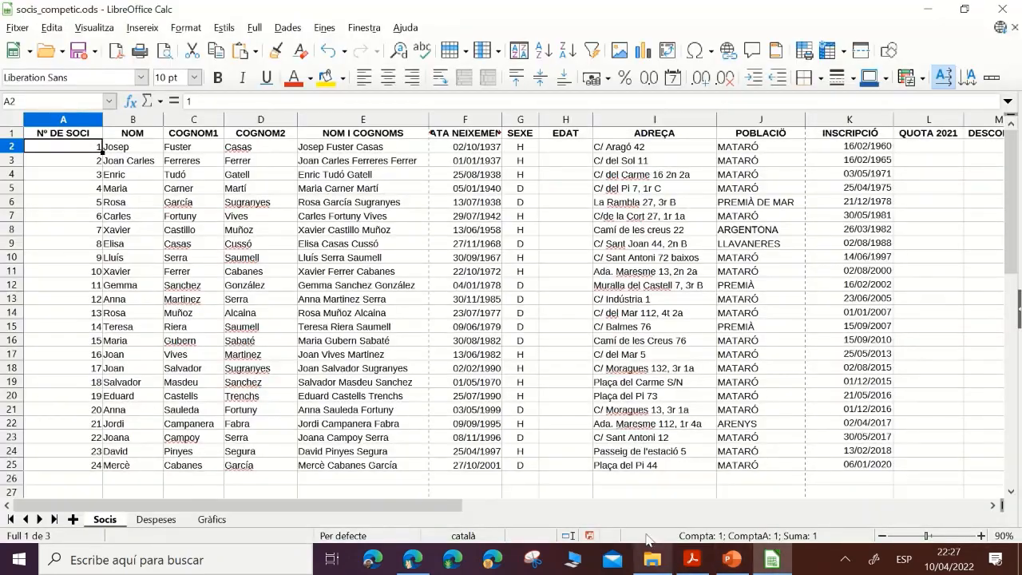
- Replace all occurrences of MATARÓ with TERRASSA within J2:J25 of the POBLACIÓ column and check the column
left_click(749, 150)
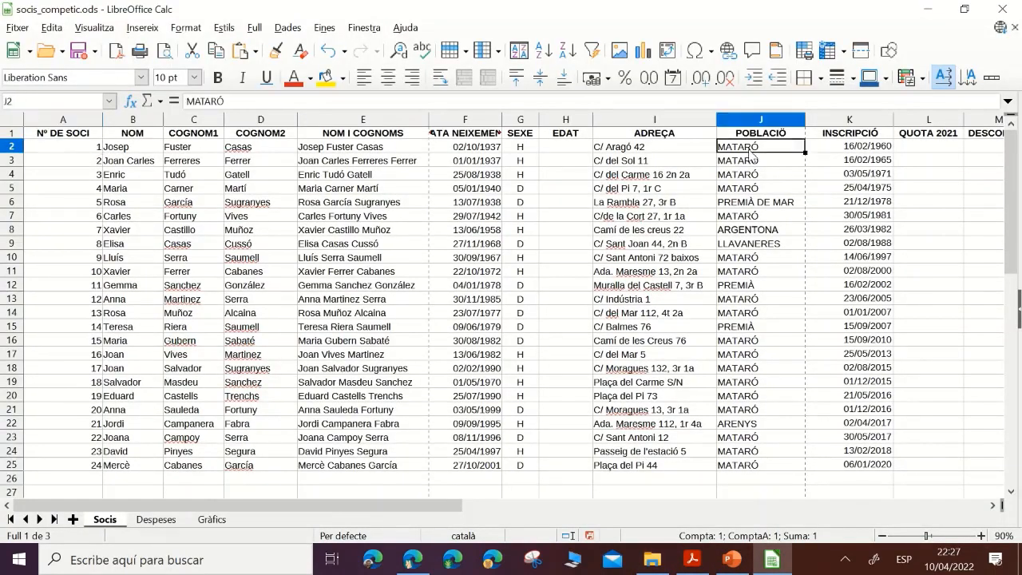
left_click_drag(751, 154, 752, 467)
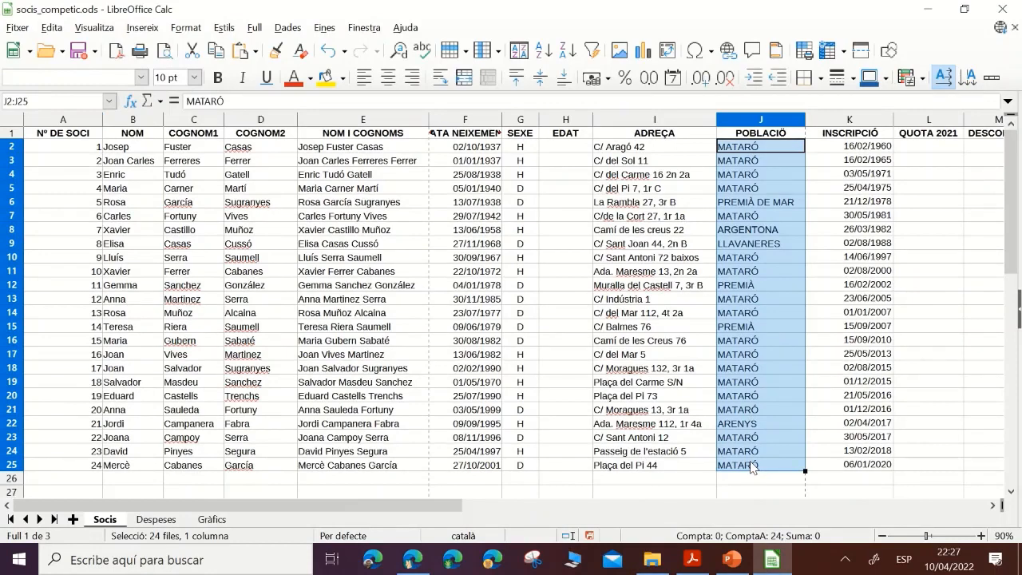
left_click(400, 50)
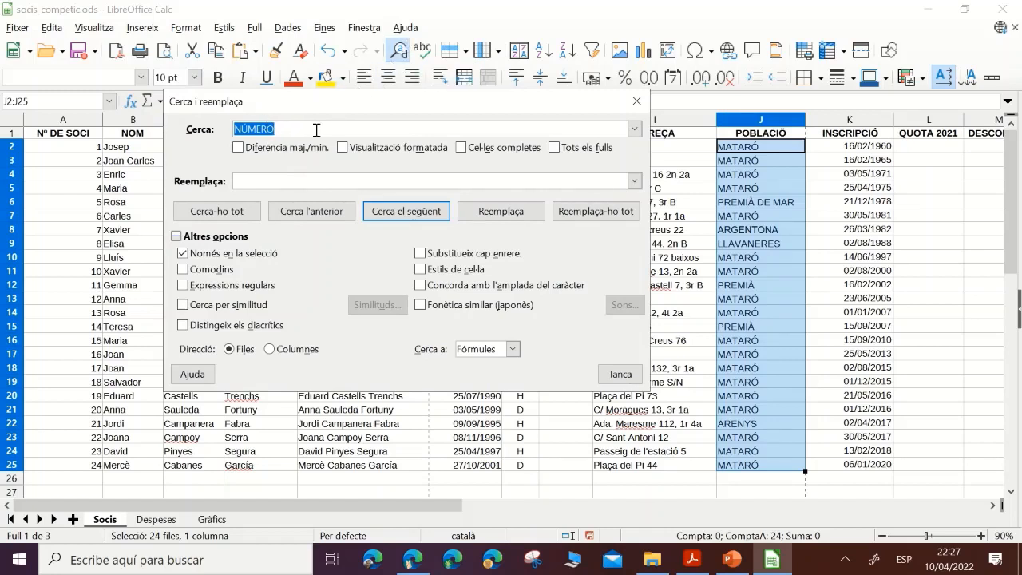
type("MATARÓ")
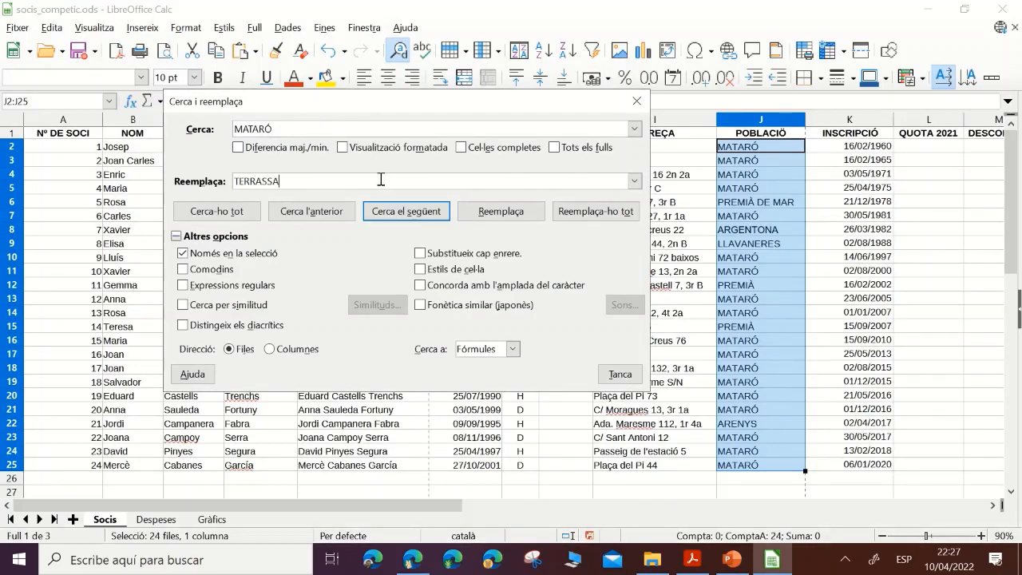
left_click(595, 211)
left_click(595, 410)
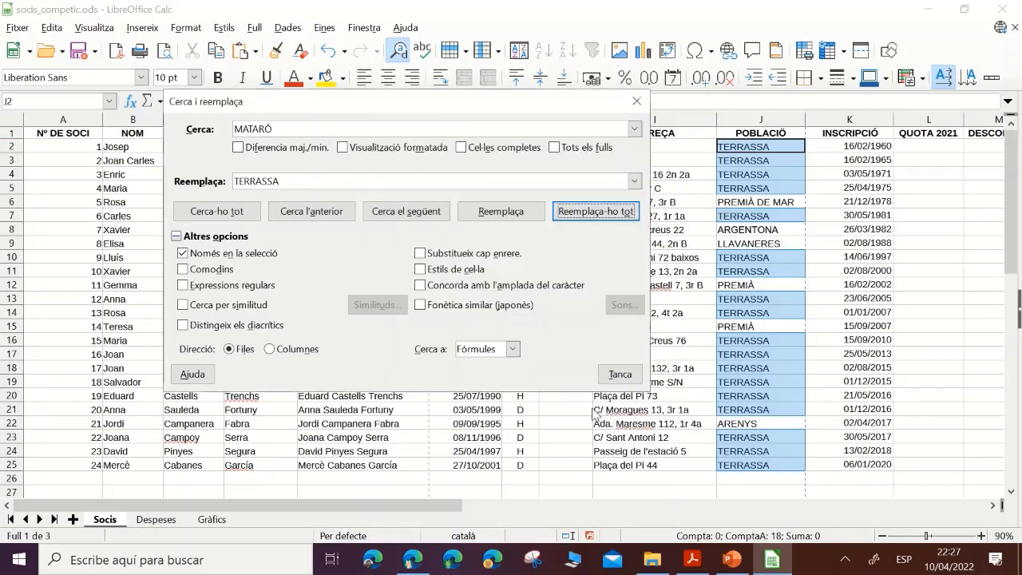
left_click(621, 375)
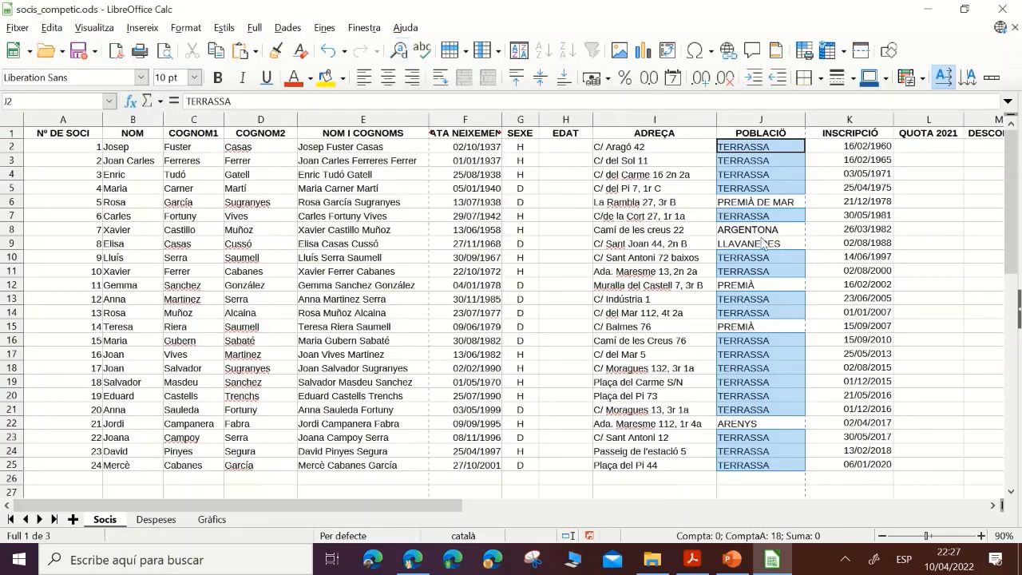
left_click(763, 218)
left_click_drag(753, 151, 753, 198)
left_click(755, 203)
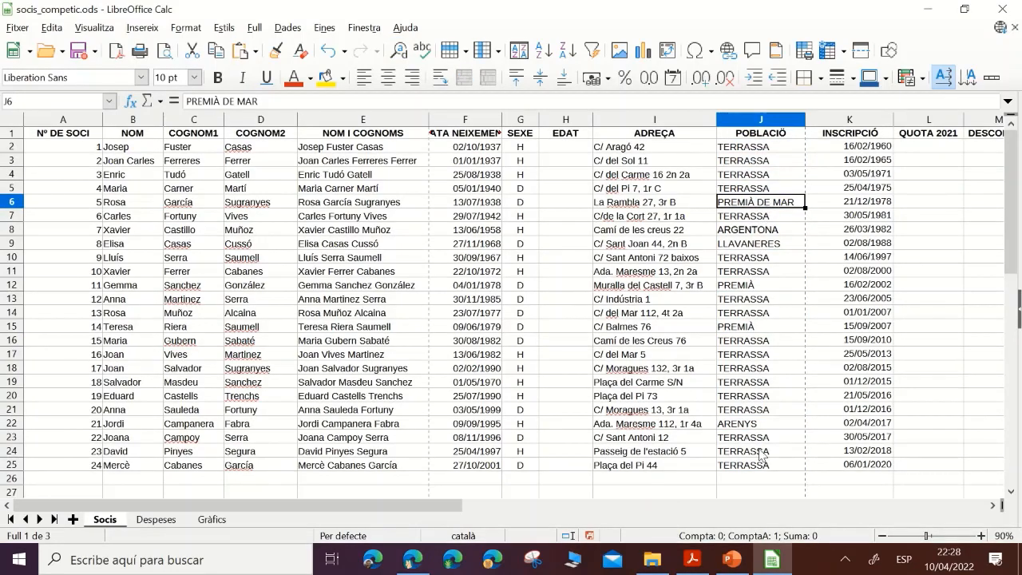
- Add an AutoFilter to the header row of the Socis sheet
left_click(15, 132)
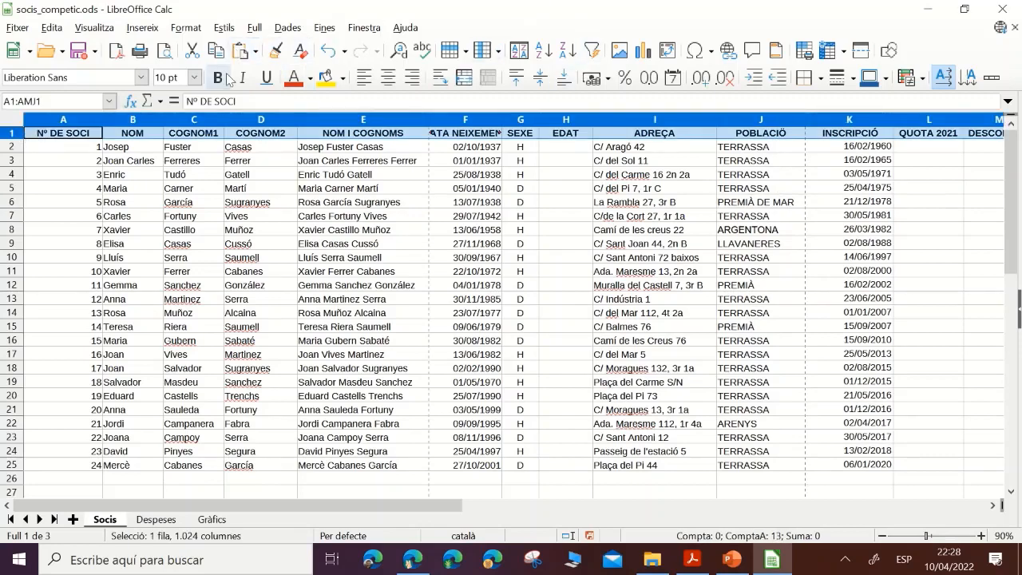
left_click(283, 30)
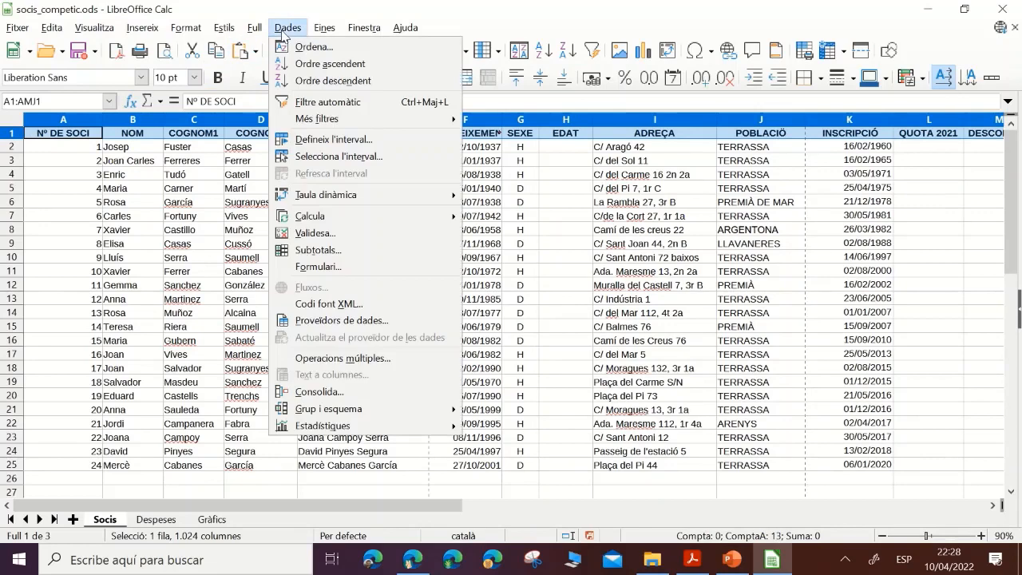
left_click(311, 104)
left_click(793, 162)
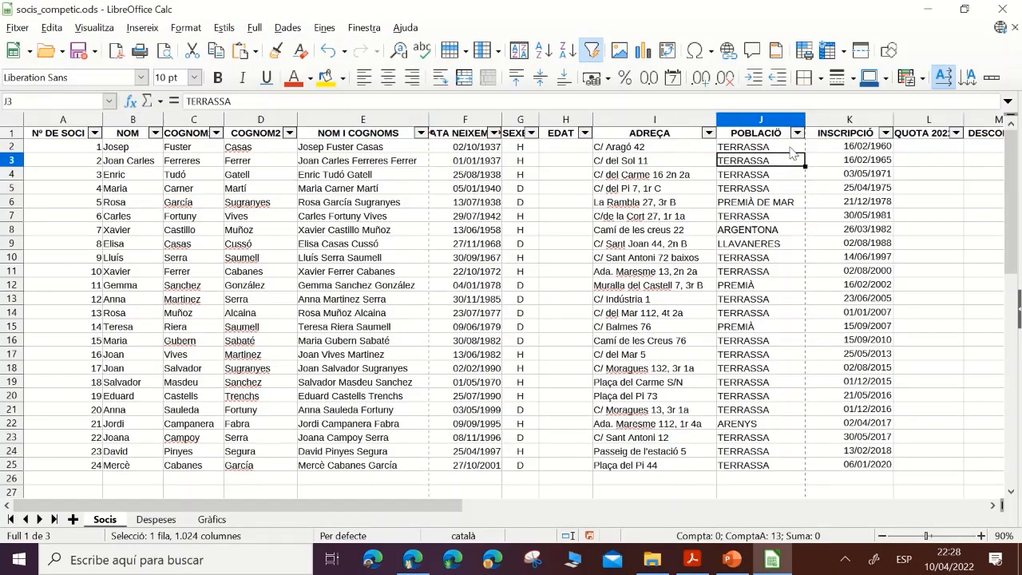
- Filter the POBLACIÓ column to show only ARENYS and replace the town in J22 with SABADELL
left_click(797, 133)
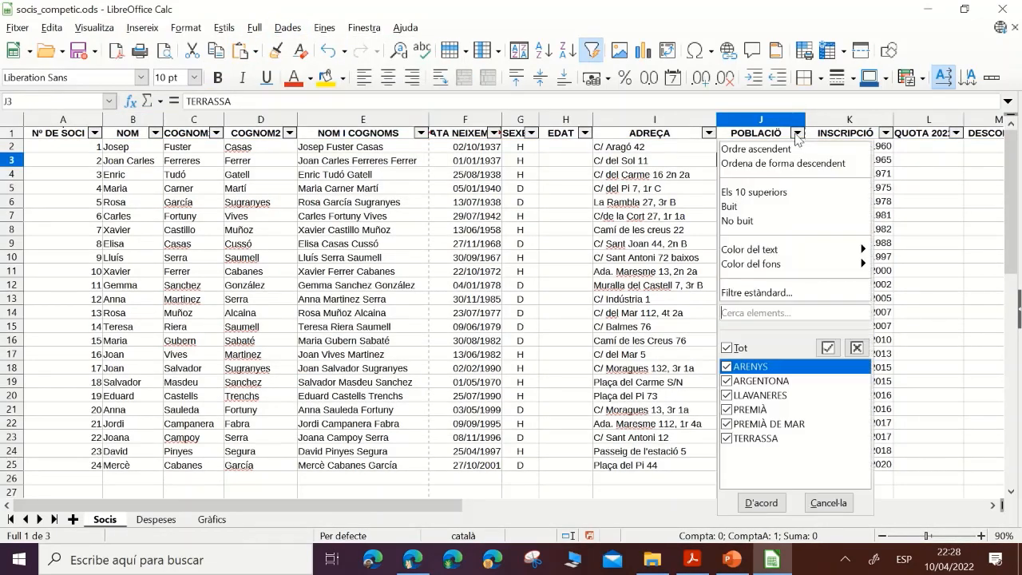
left_click(726, 348)
left_click(727, 367)
left_click(762, 503)
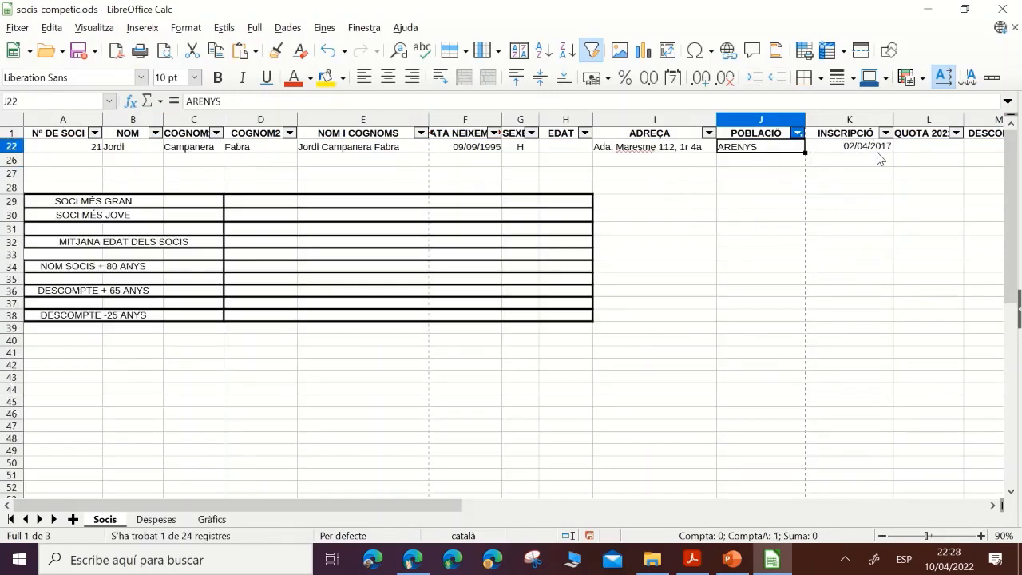
type("SABADELL")
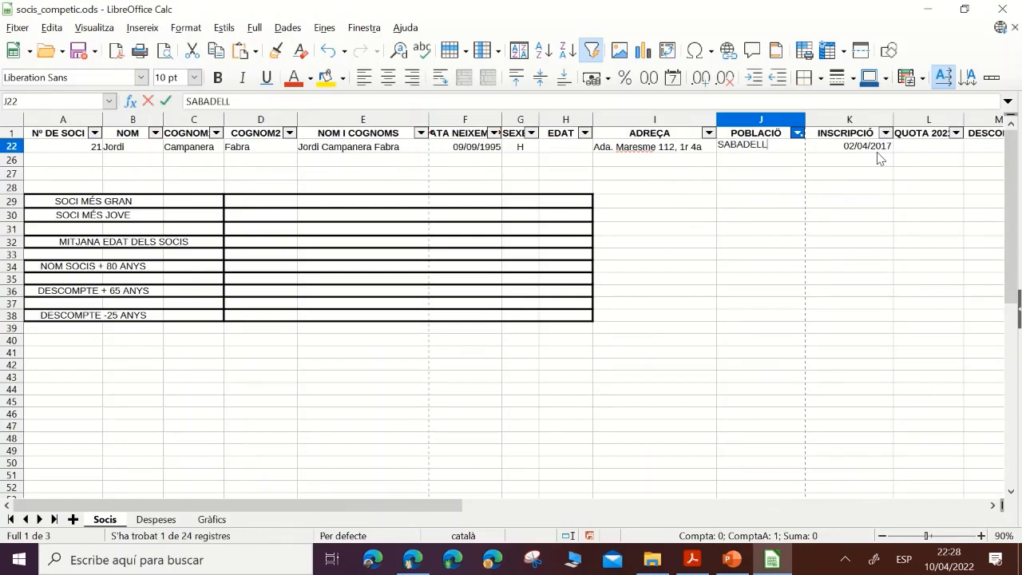
key("Return")
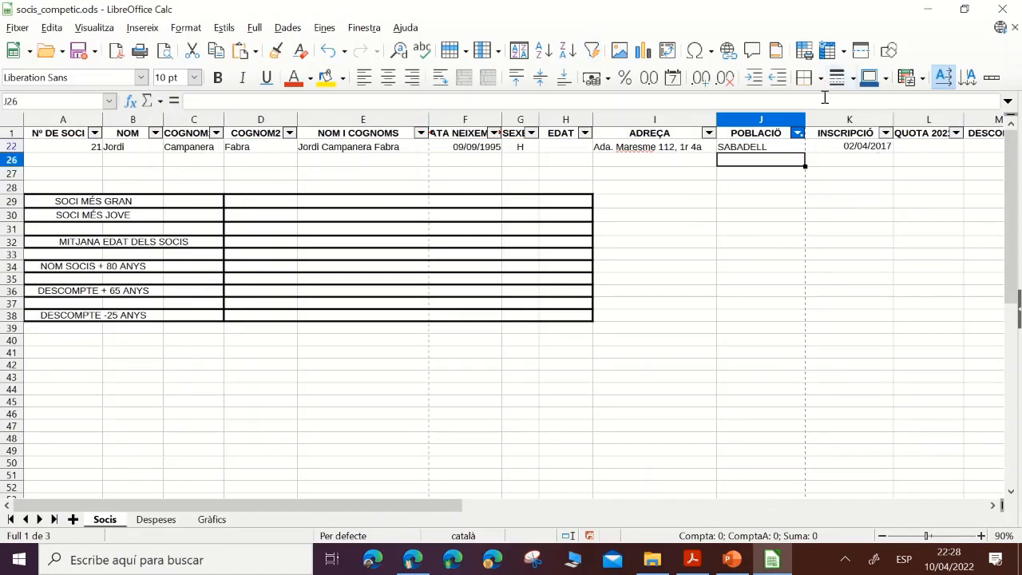
- Filter the POBLACIÓ column to show only ARGENTONA and replace the town in J8 with MONTCADA
left_click(798, 134)
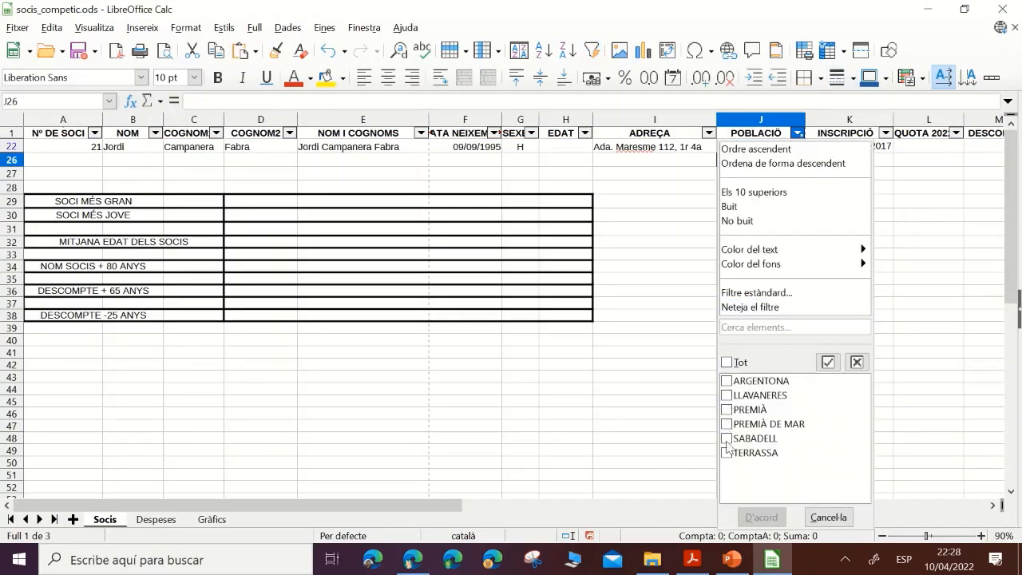
left_click(727, 382)
left_click(761, 517)
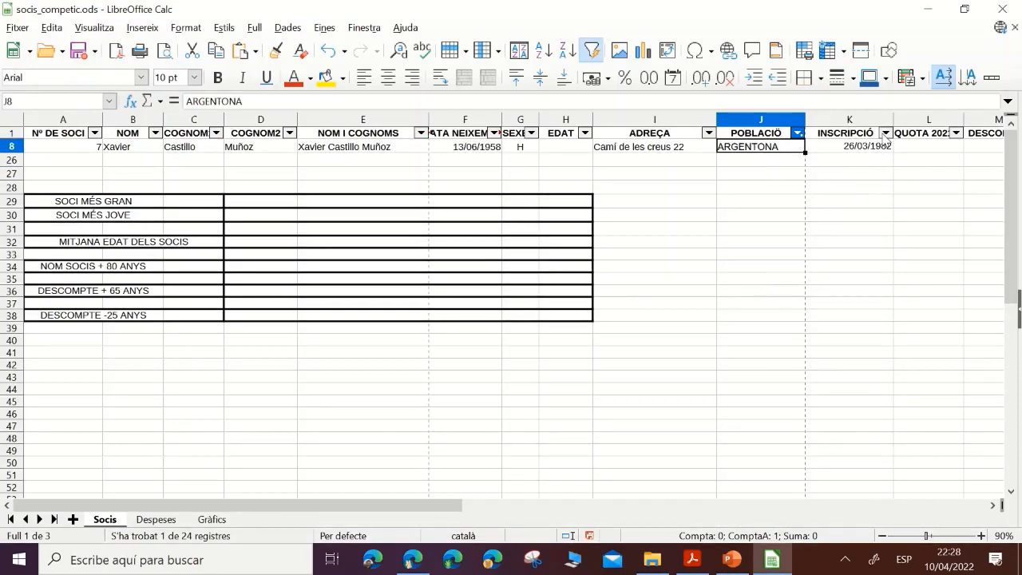
type("MONTCADA")
key("Return")
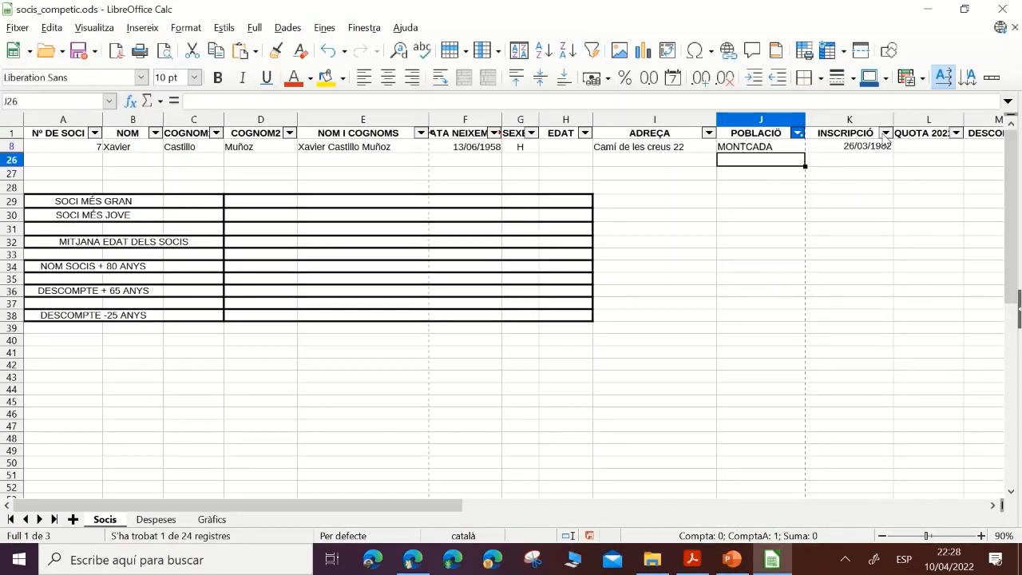
- Filter the POBLACIÓ column to show only LLAVANERES and replace the town in J9 with SANT CUGAT
left_click(797, 133)
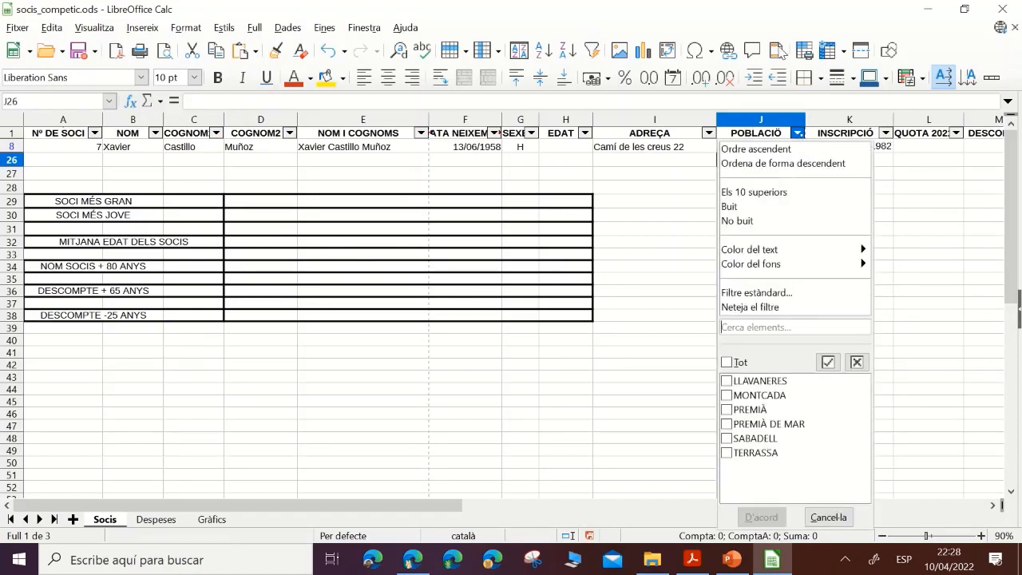
left_click(727, 382)
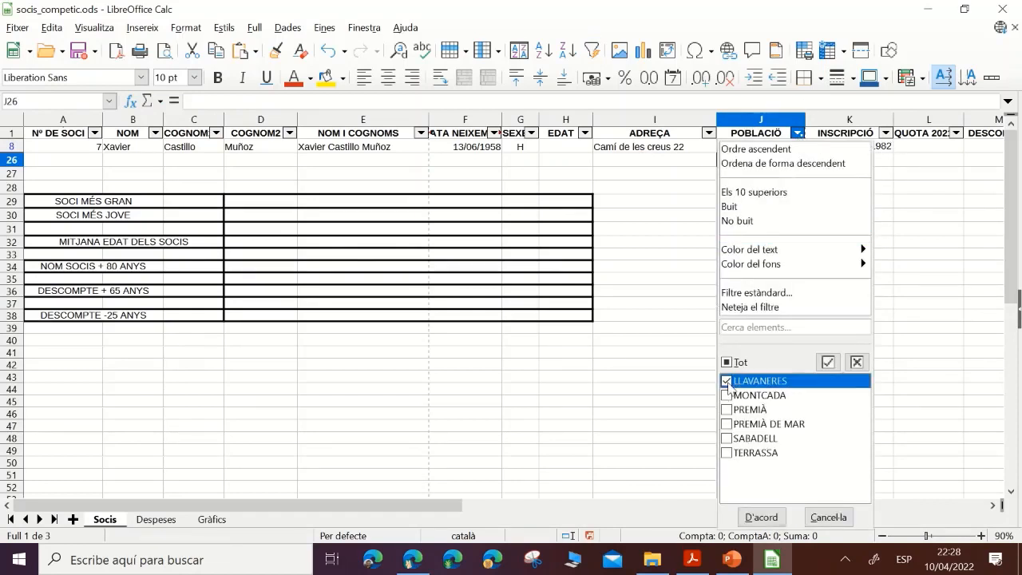
left_click(766, 519)
left_click(779, 148)
type("S")
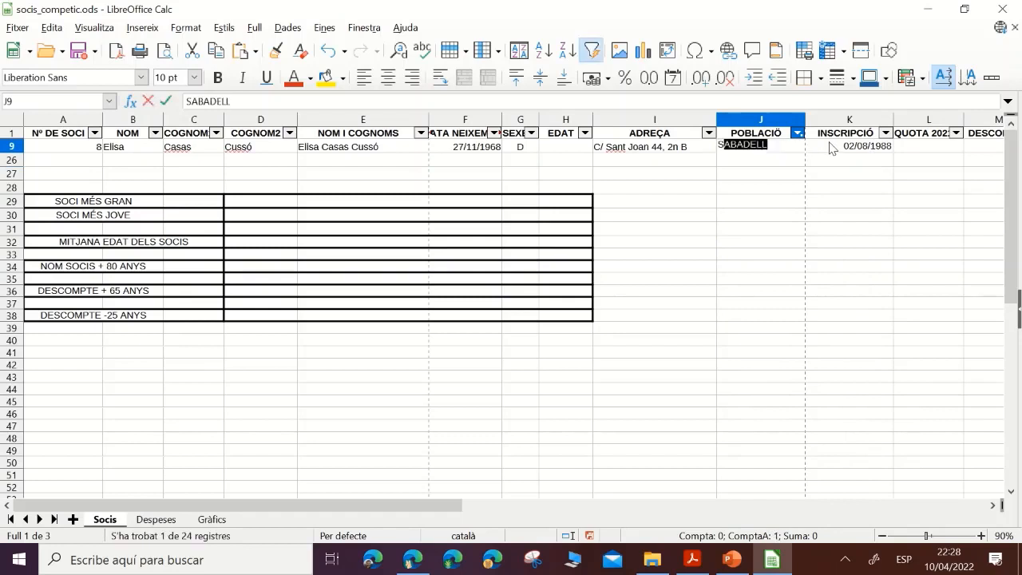
type("ANT CUGAT")
key("Return")
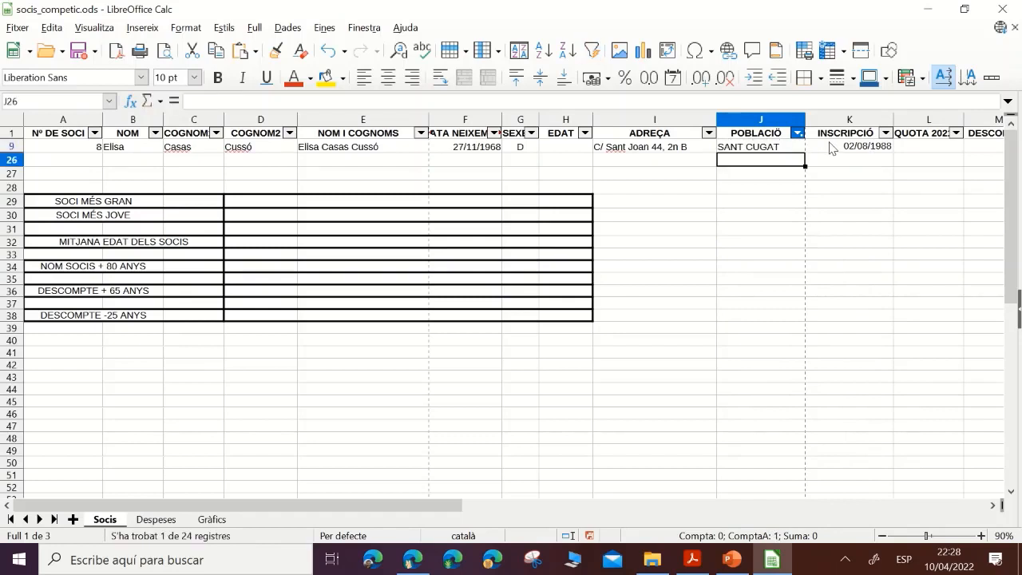
- Filter the POBLACIÓ column to show only PREMIÀ and replace the town in J12 and J15 with MANRESA
left_click(798, 134)
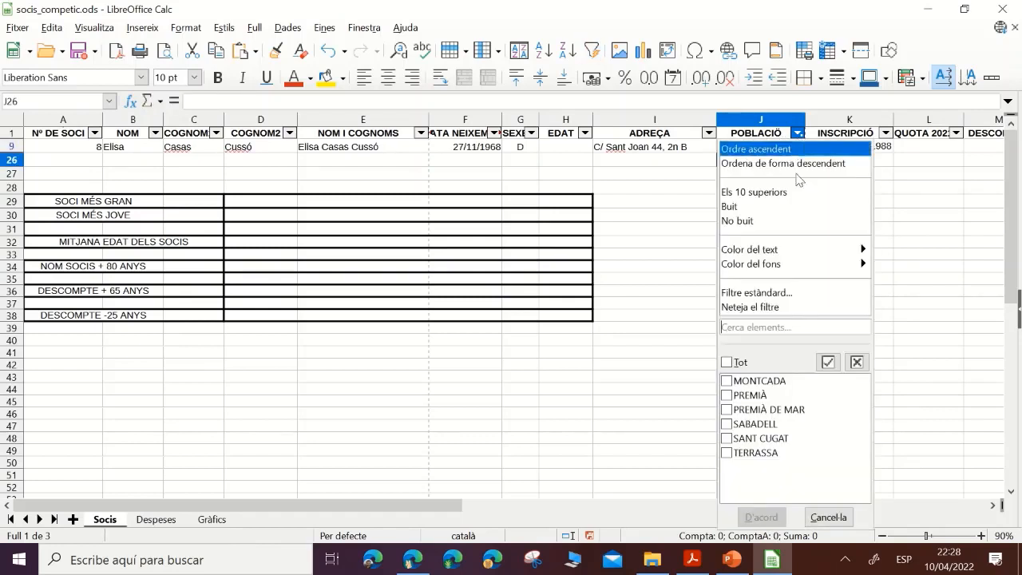
left_click(727, 396)
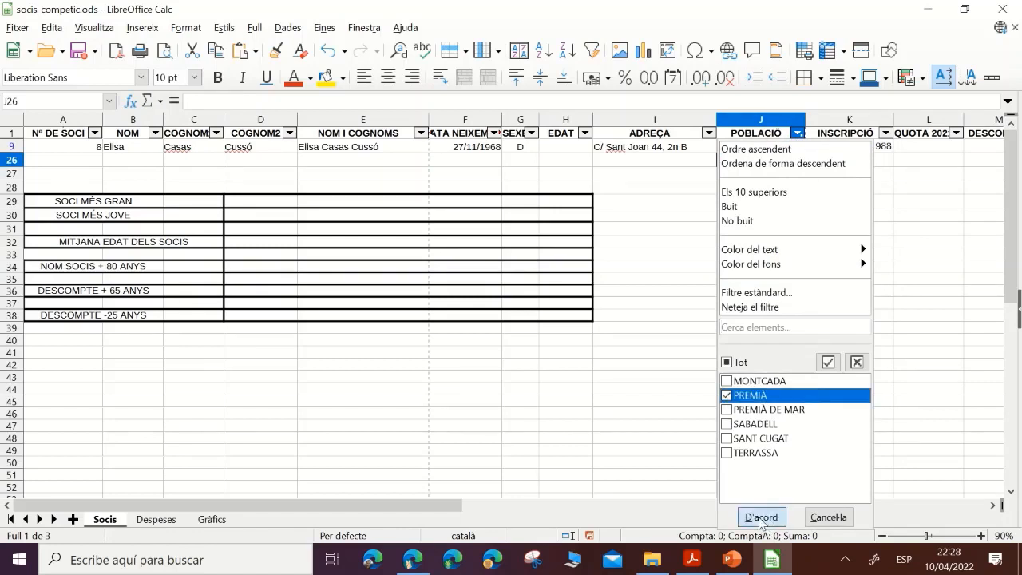
left_click(761, 516)
left_click(742, 149)
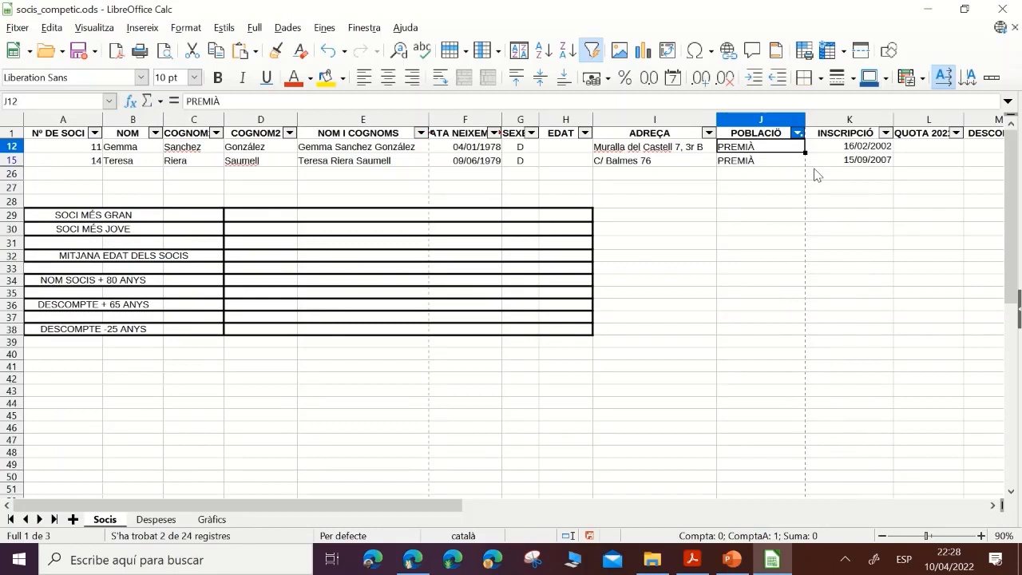
type("MANRESA")
key("Return")
type("MAN")
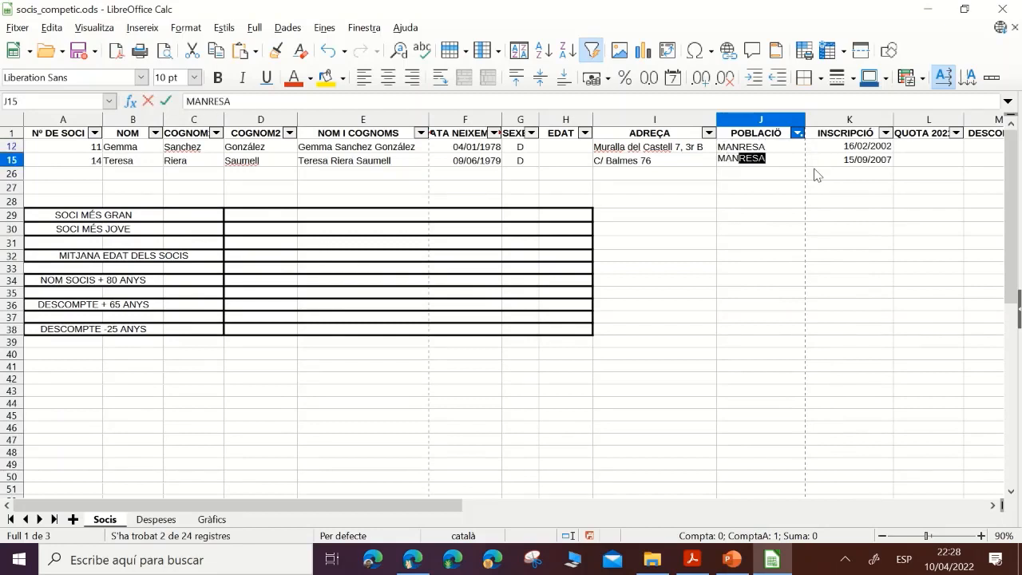
type("R")
key("Return")
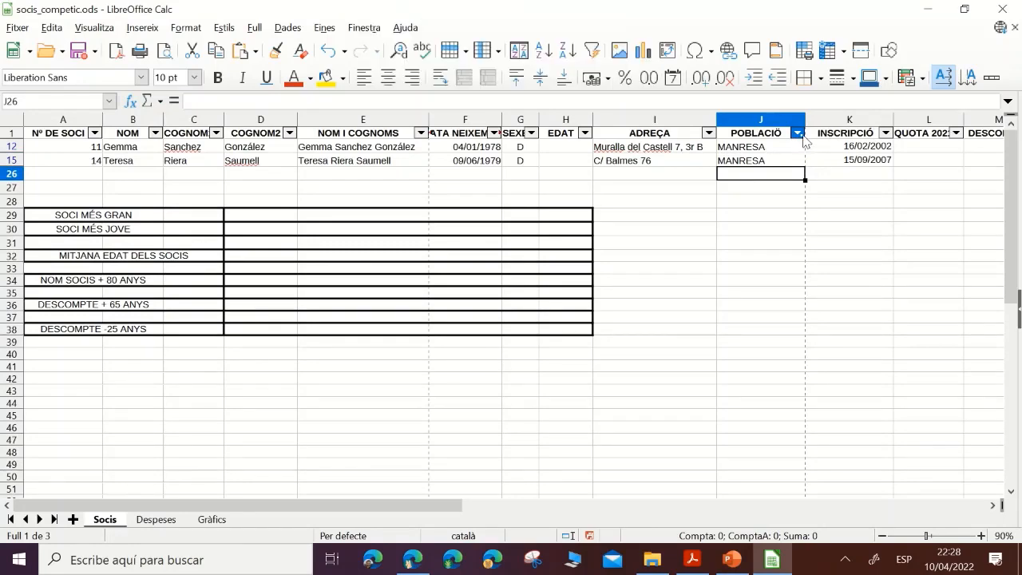
- Filter the POBLACIÓ column to show only PREMIÀ DE MAR and replace the town in J6 with BARBERÀ
left_click(797, 133)
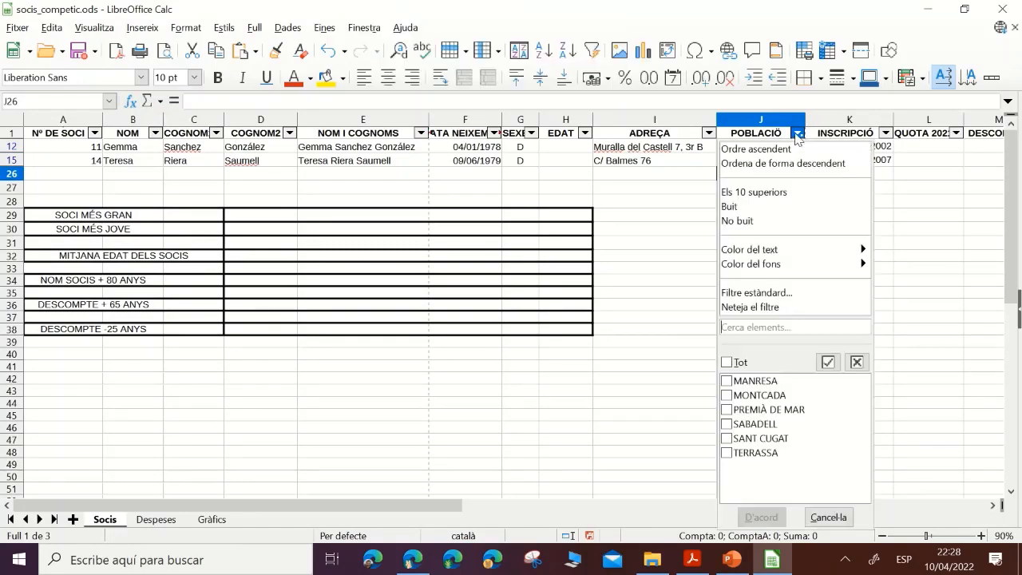
left_click(727, 409)
left_click(762, 517)
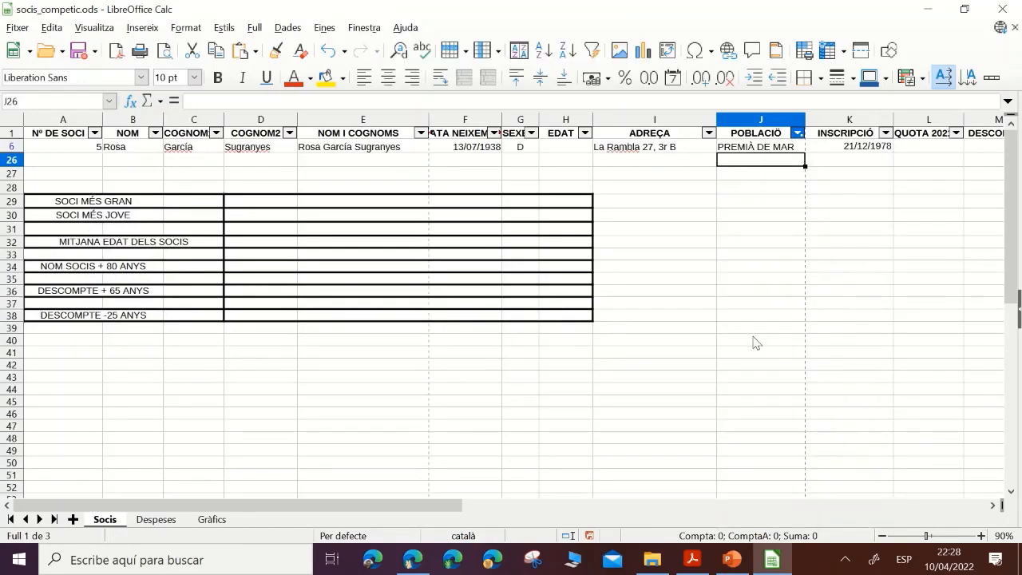
left_click(742, 148)
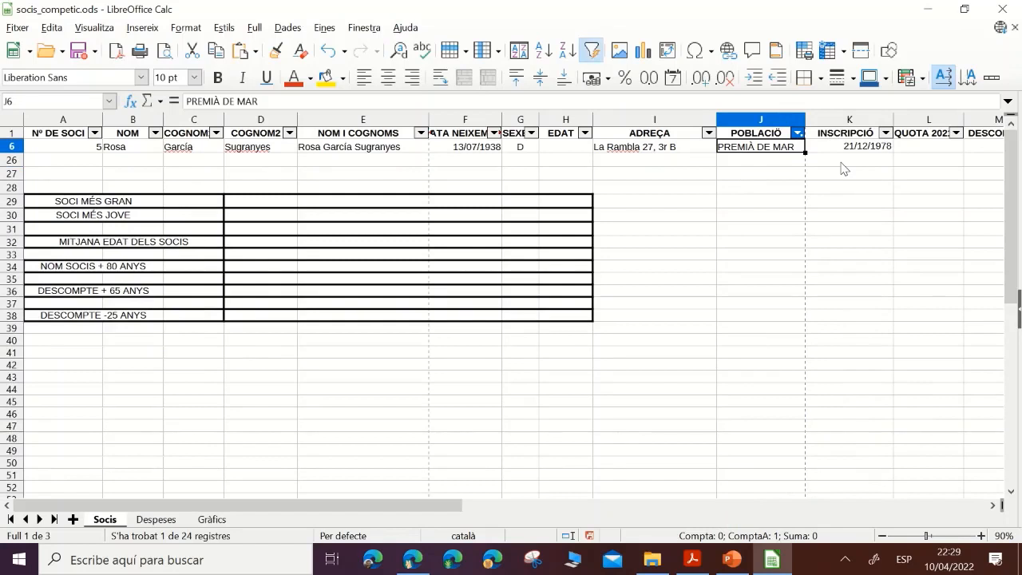
type("BARBERÀ")
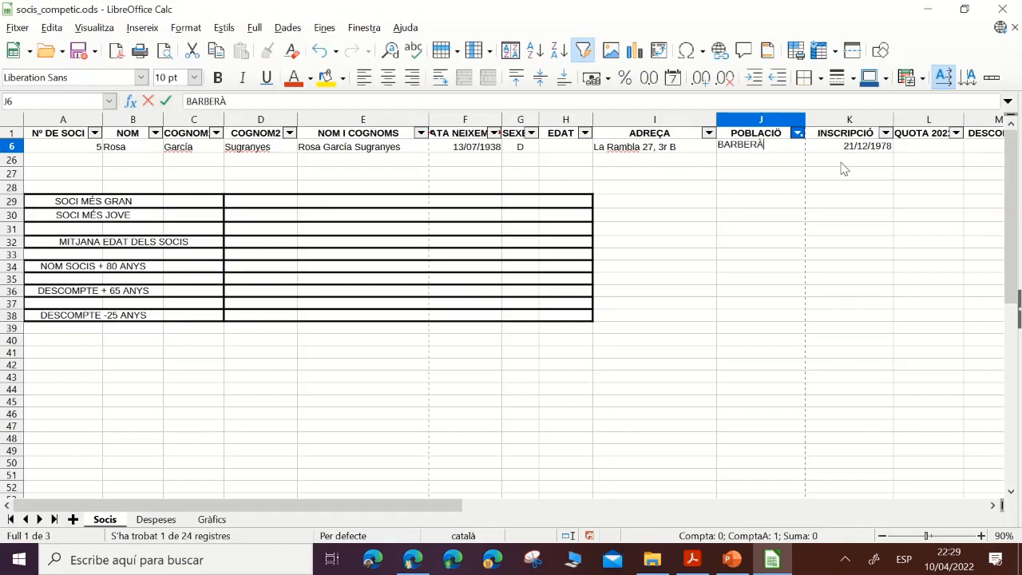
key("Return")
- Show all towns again in the POBLACIÓ filter and remove the AutoFilter from the header row
left_click(797, 133)
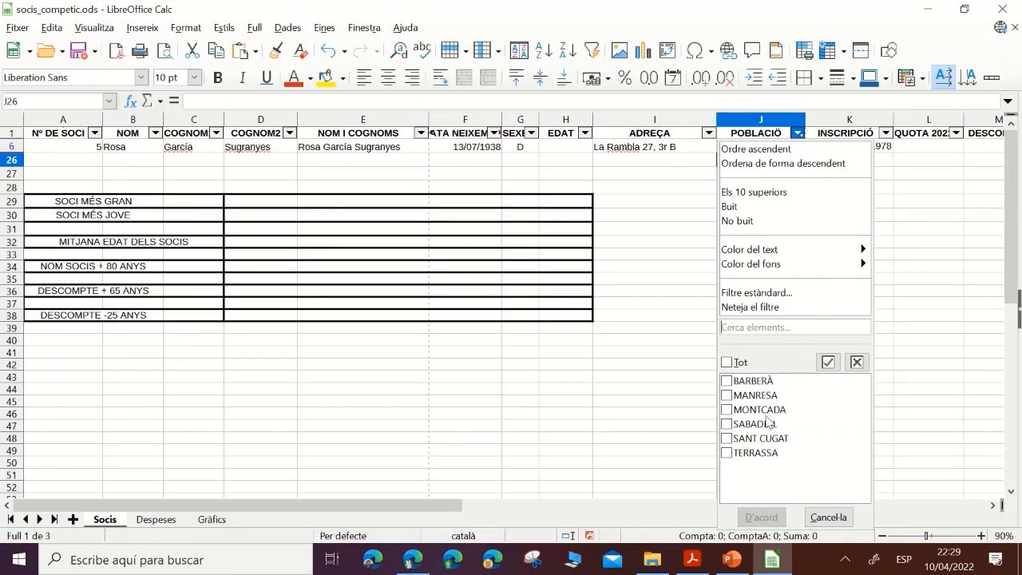
left_click(728, 362)
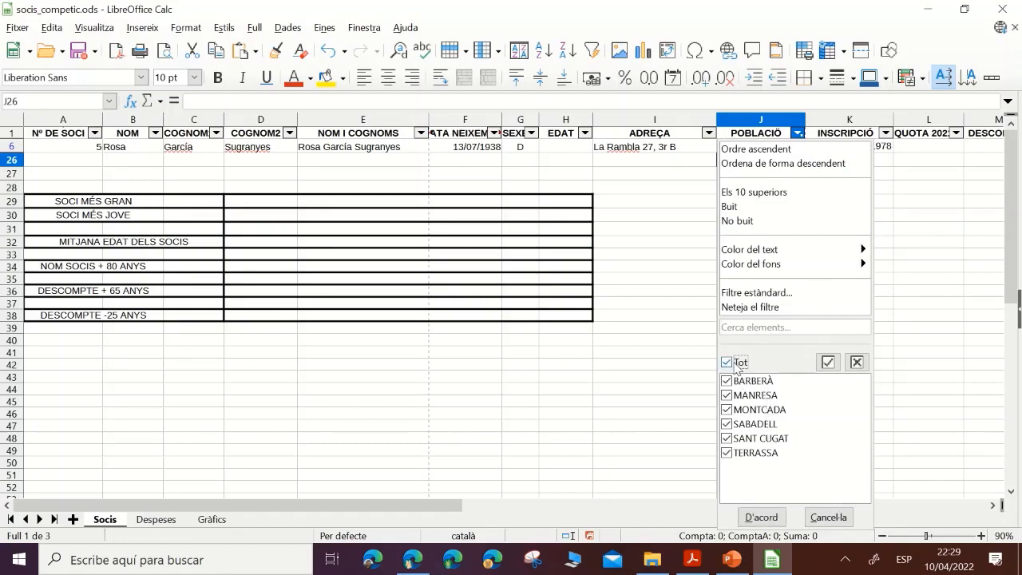
left_click(761, 517)
left_click(639, 271)
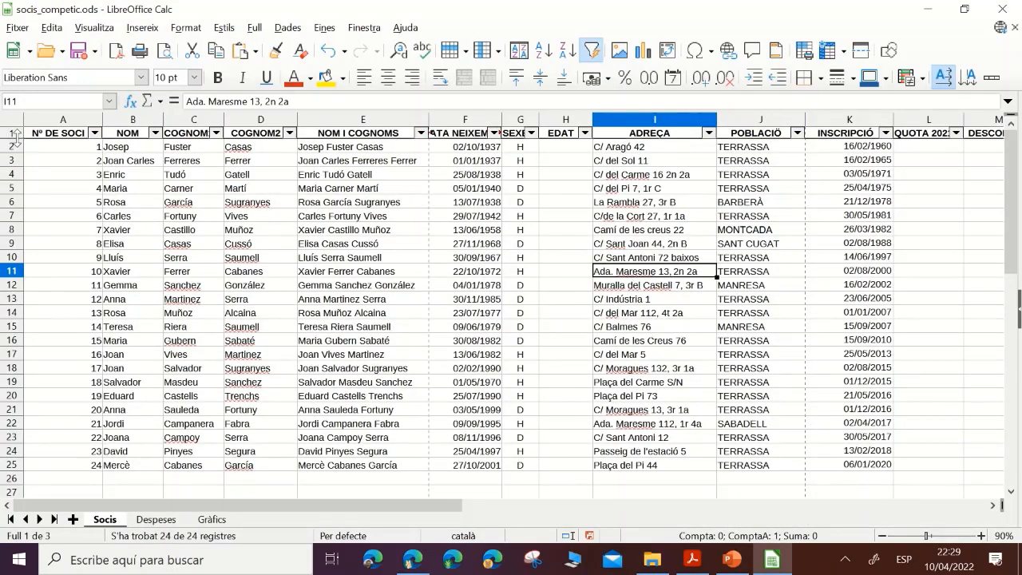
left_click(13, 133)
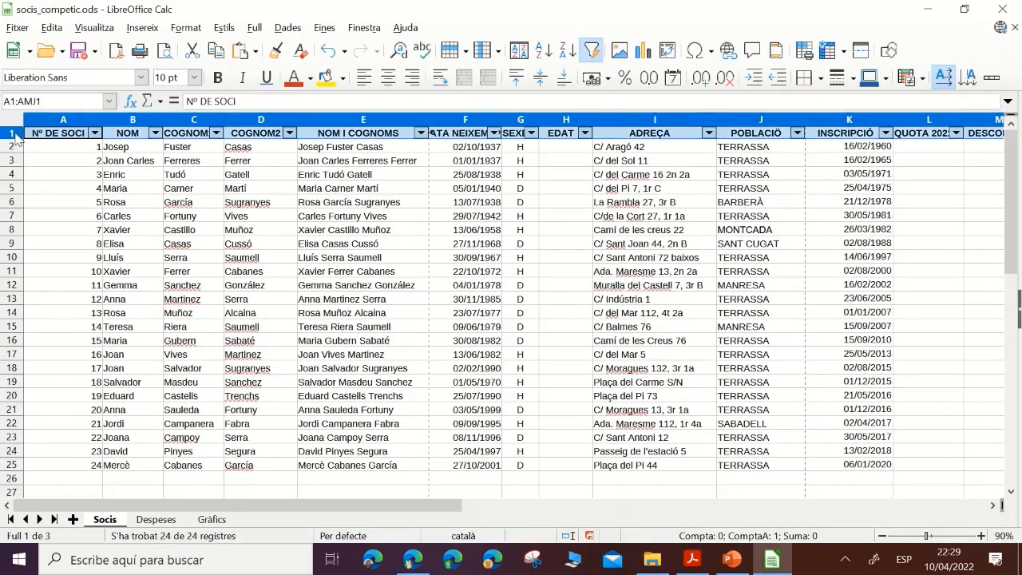
left_click(288, 28)
left_click(310, 100)
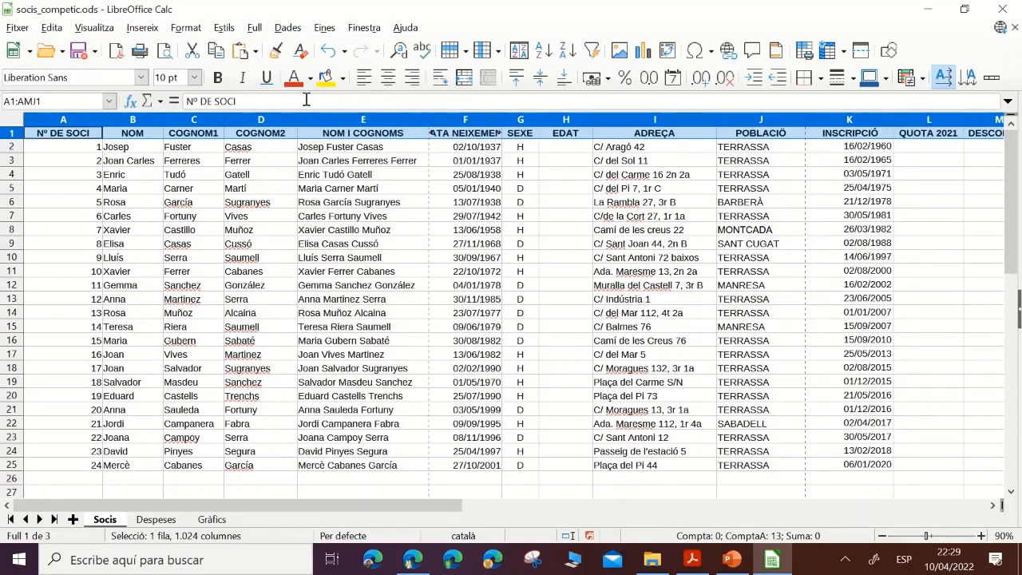
- Deselect the header row and check the Socis calculation instructions in the Acrobat Reader PDF, returning to the spreadsheet
left_click(807, 194)
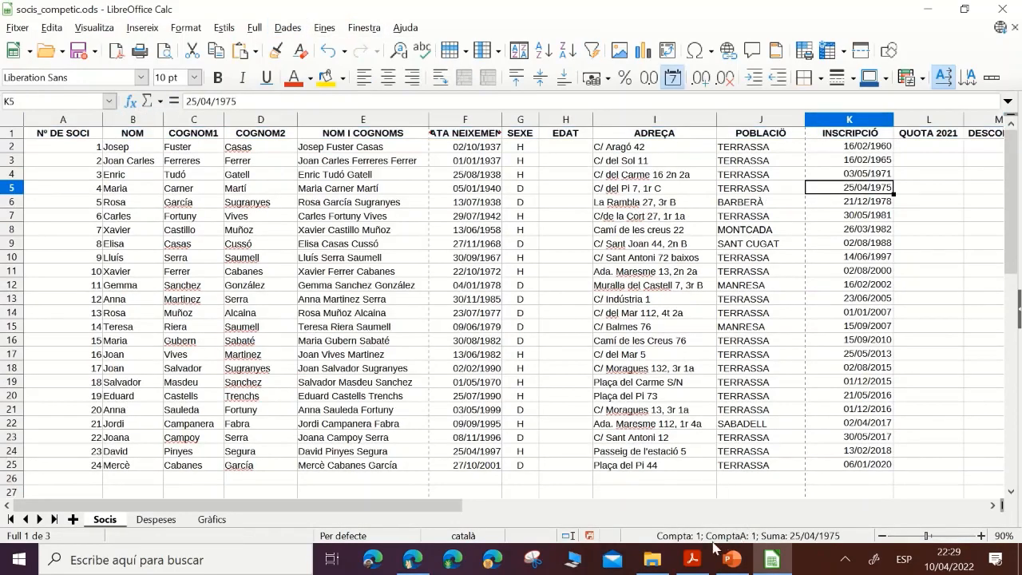
mouse_move(700, 563)
left_click(684, 511)
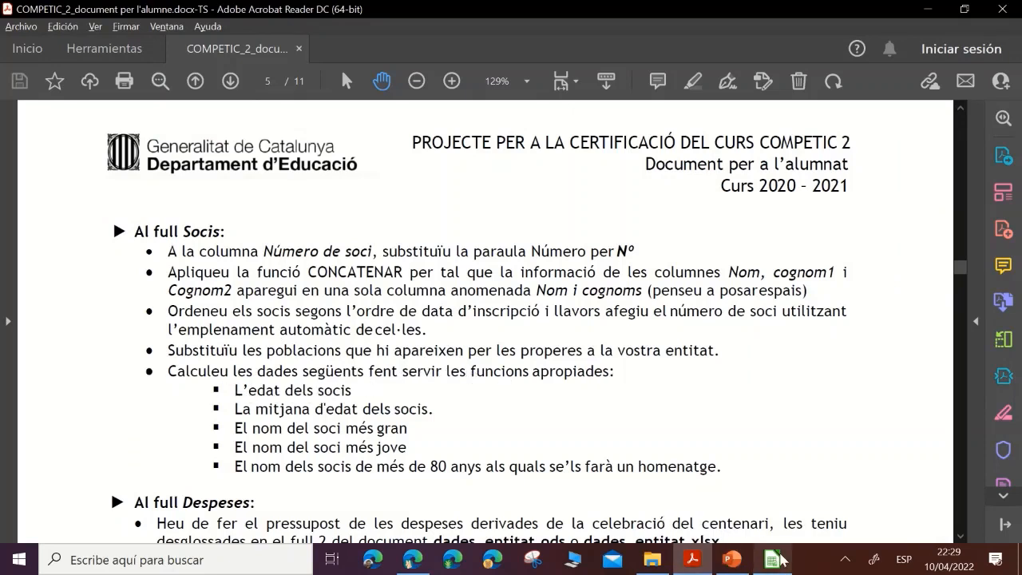
left_click(773, 561)
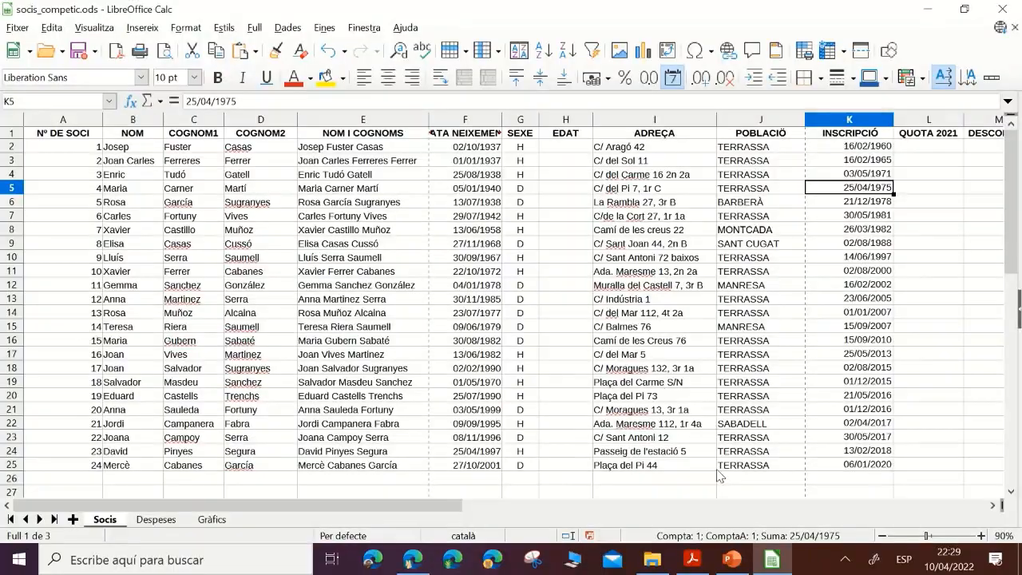
- Widen the DATA NEIXEMENT column to fit its heading and start the ANYS function from the Data i hora category in H2
left_click(556, 149)
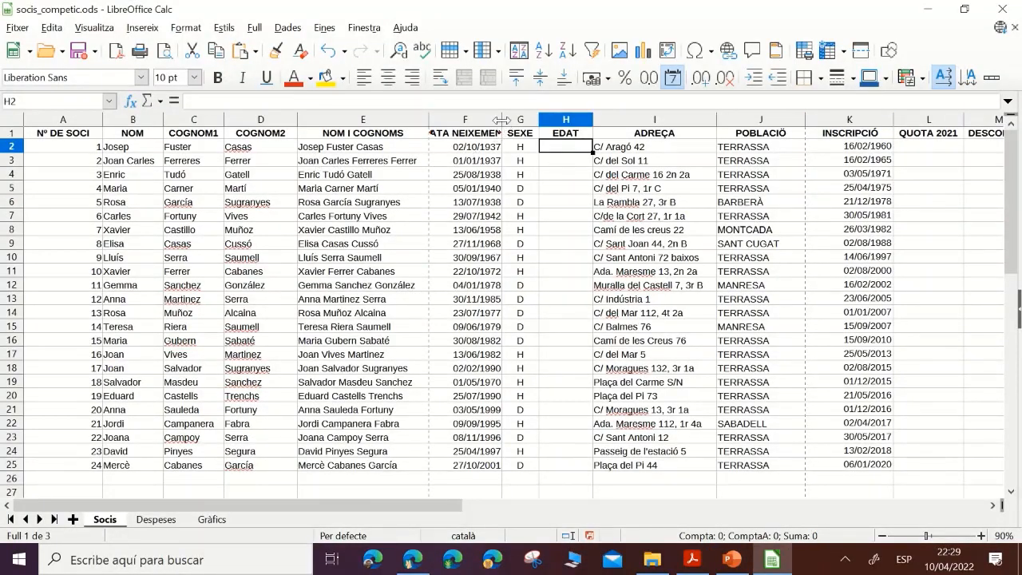
left_click_drag(503, 121, 517, 122)
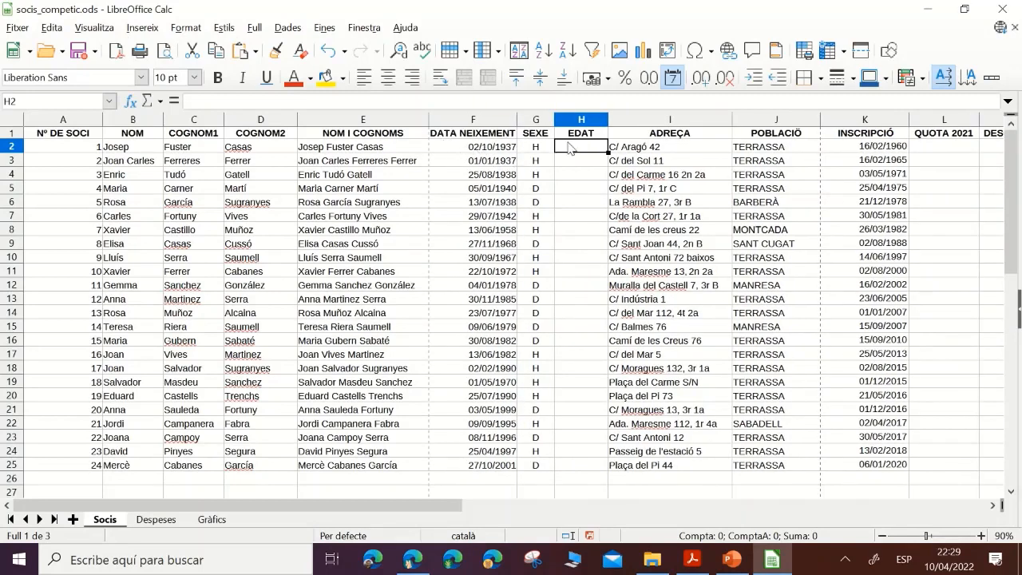
left_click(131, 103)
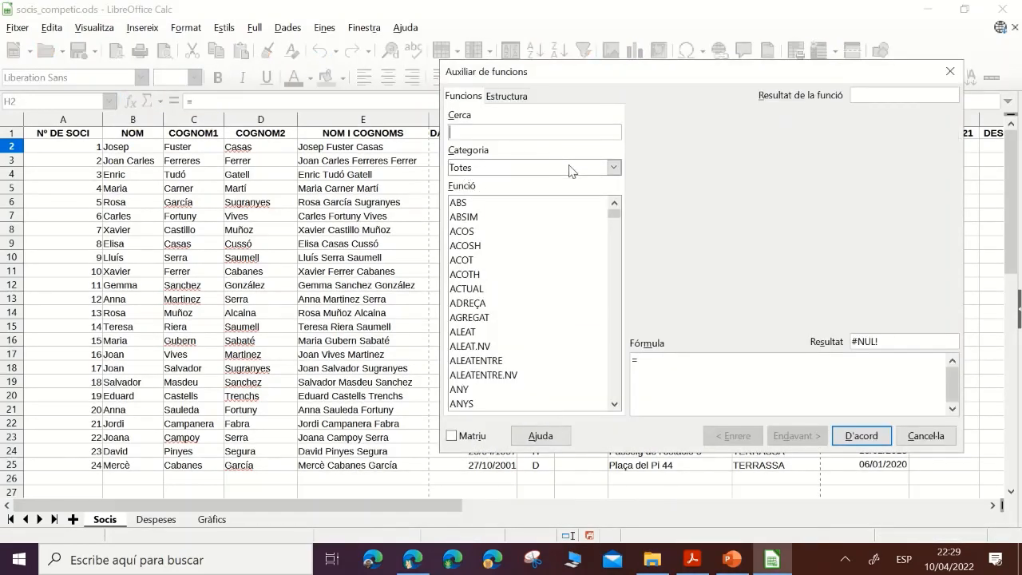
left_click(572, 170)
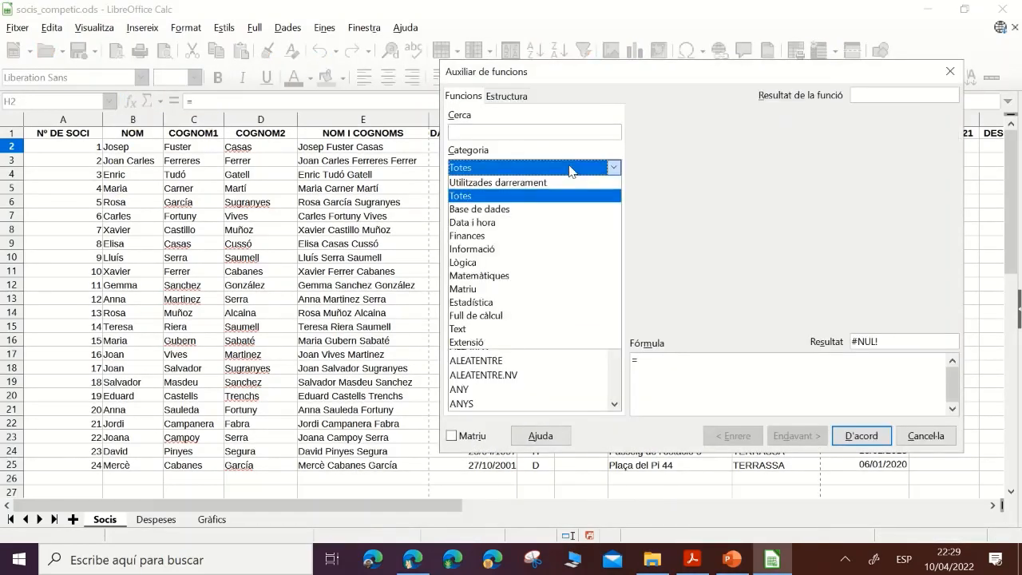
left_click(489, 222)
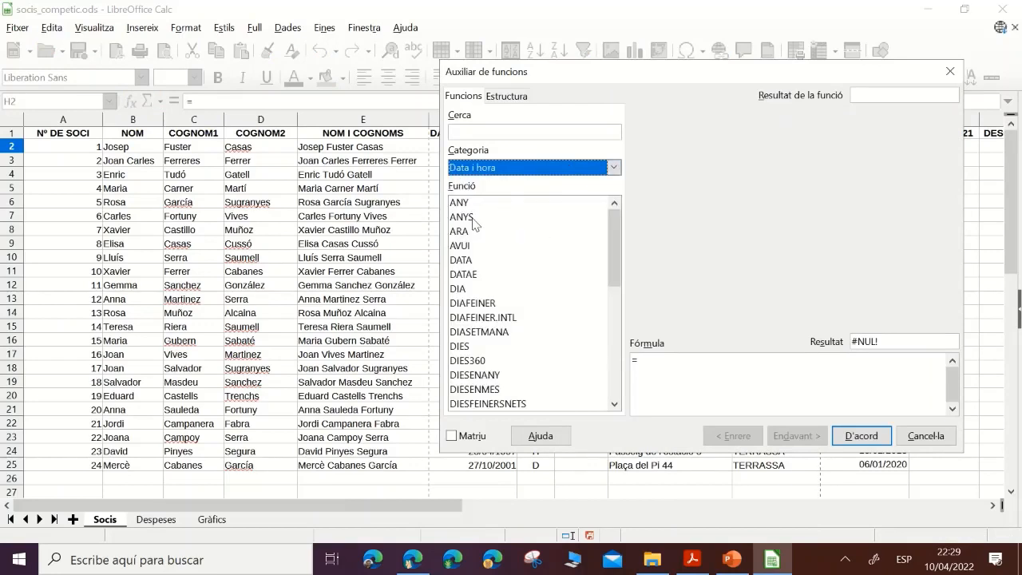
left_click(474, 204)
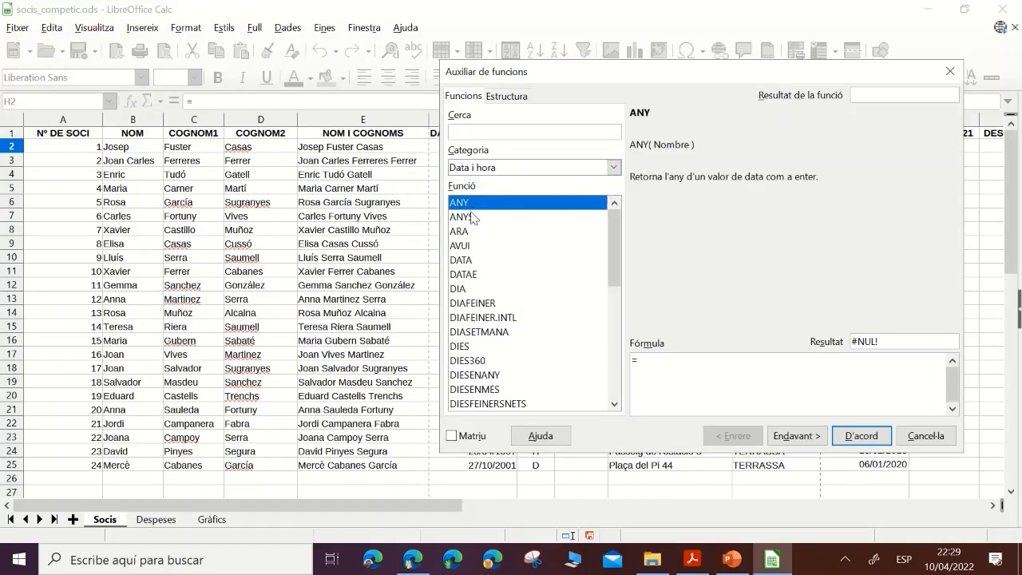
left_click(472, 217)
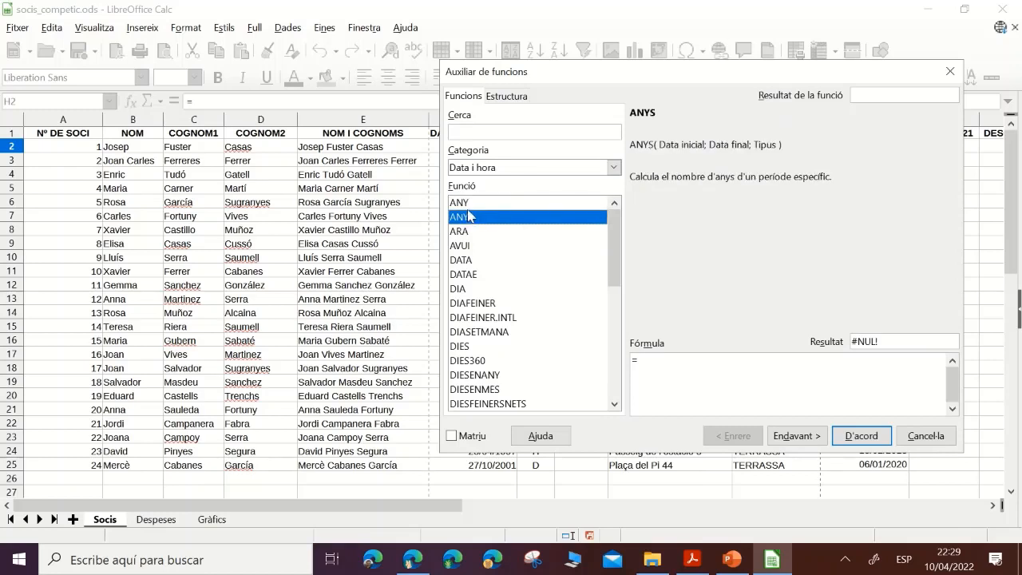
left_click(782, 438)
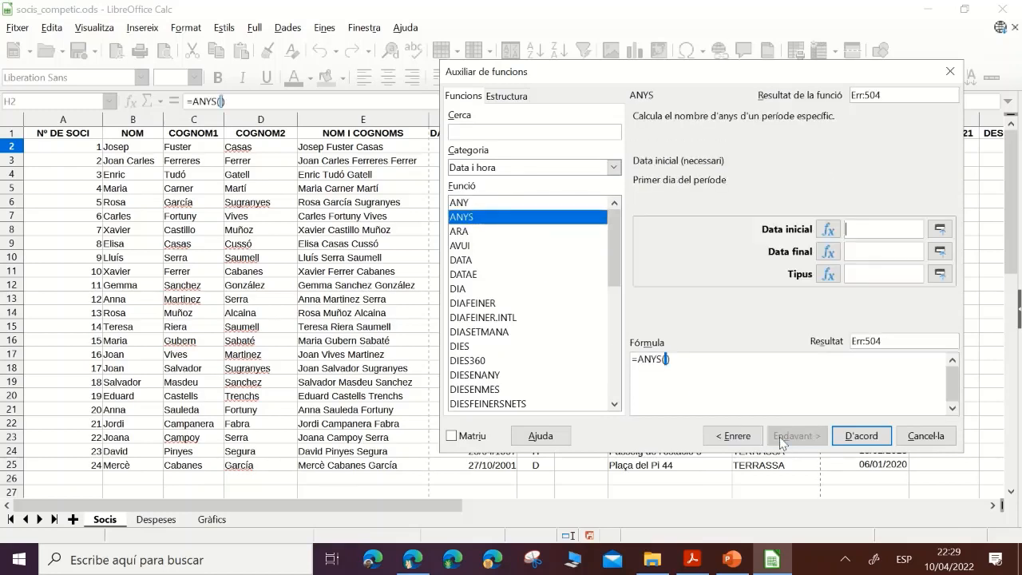
- Complete the ANYS function in H2 with F2 as initial date, AVUI() as final date and 0 as type
left_click(941, 230)
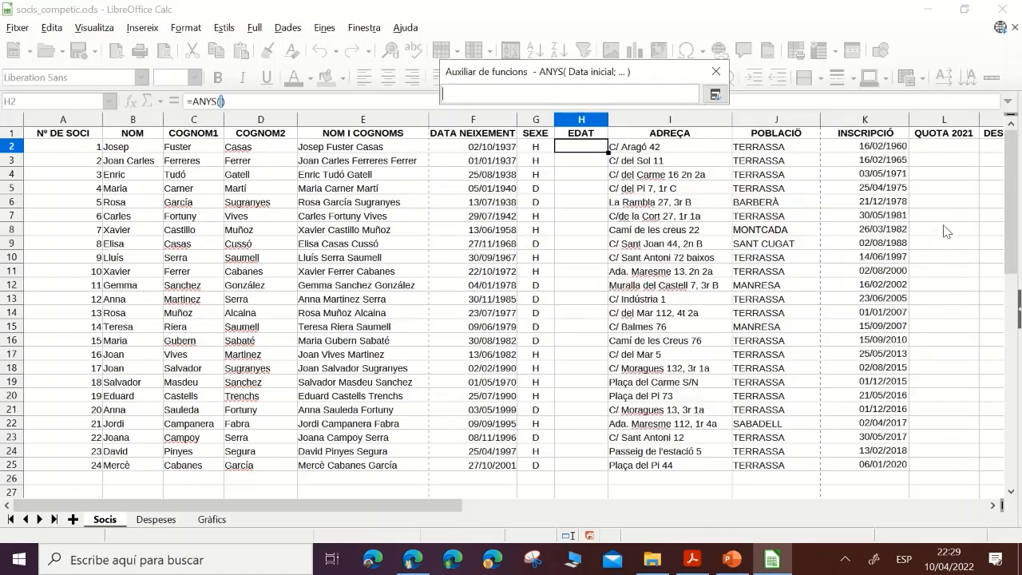
left_click(478, 150)
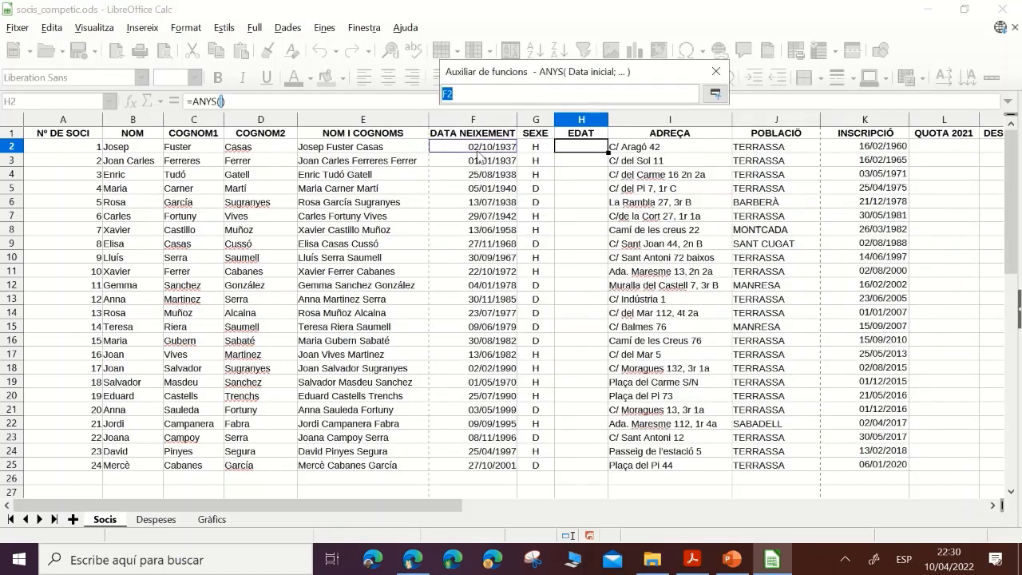
left_click(715, 93)
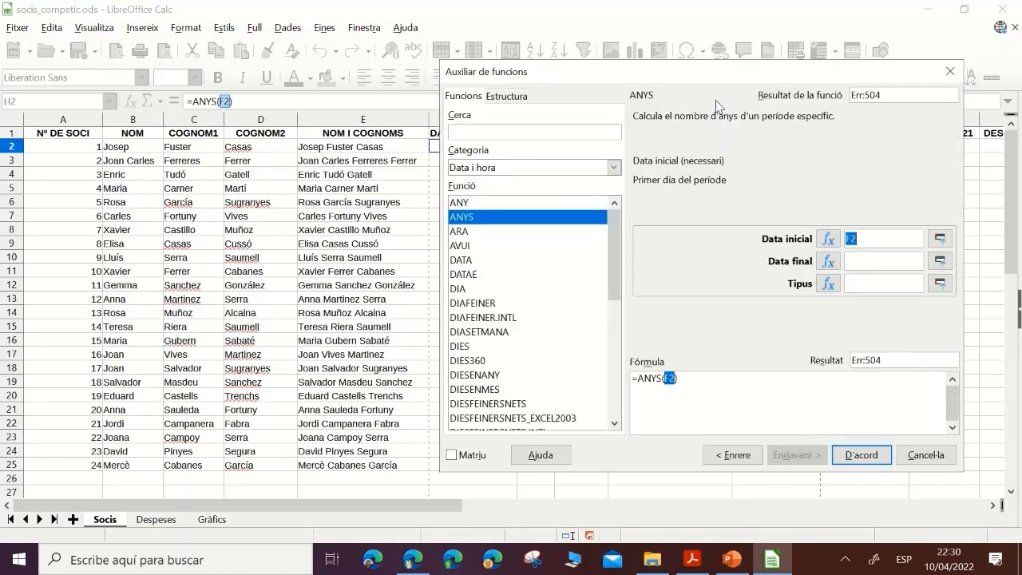
left_click(940, 261)
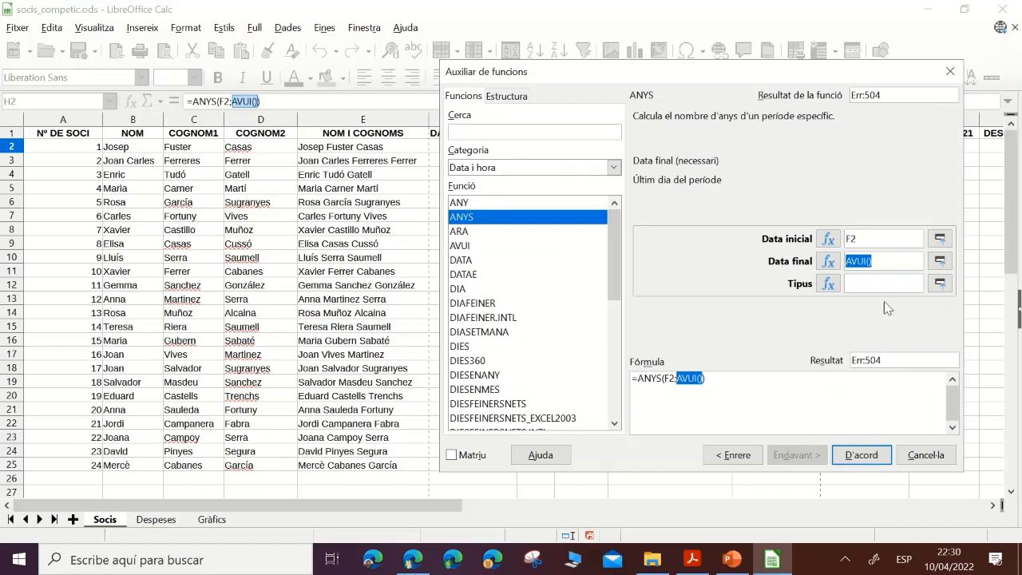
left_click(881, 283)
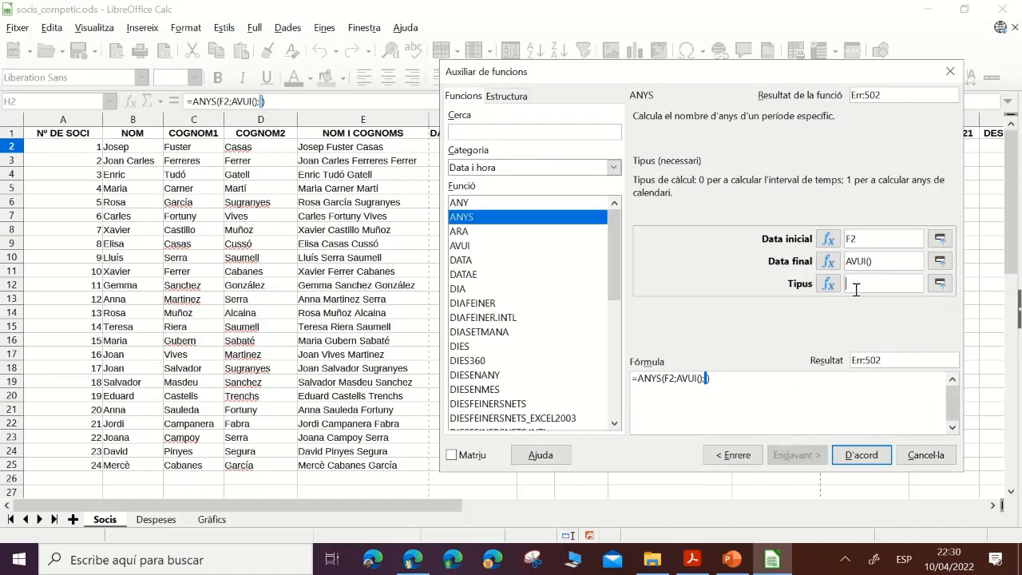
type("0")
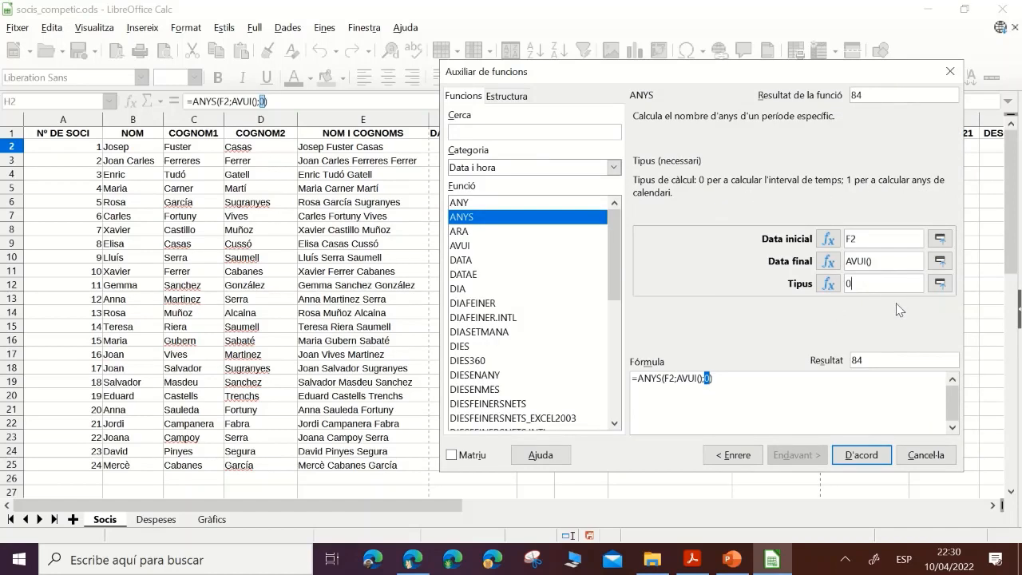
left_click(876, 459)
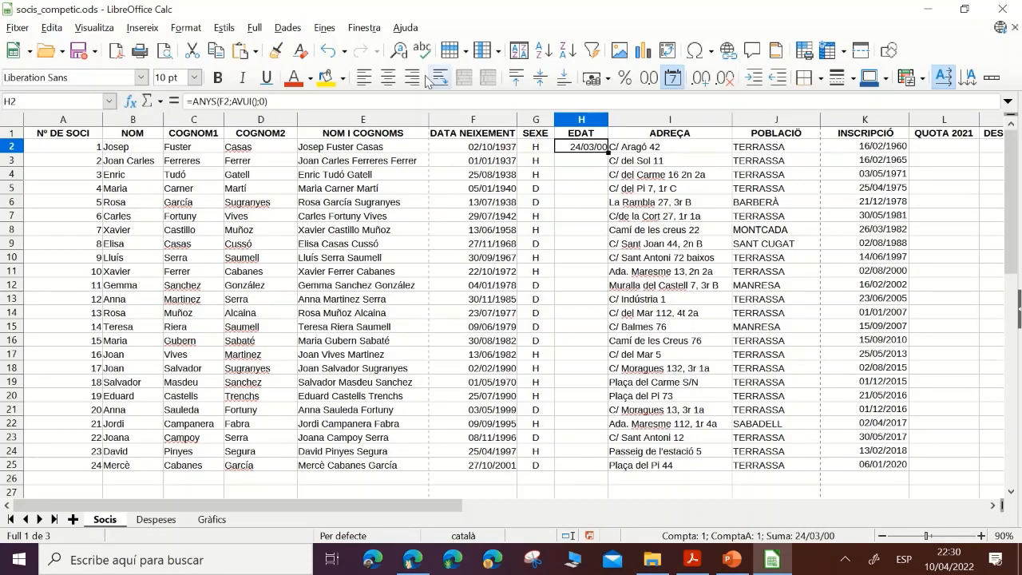
- Format H2 as a number with the Standard format
left_click(187, 28)
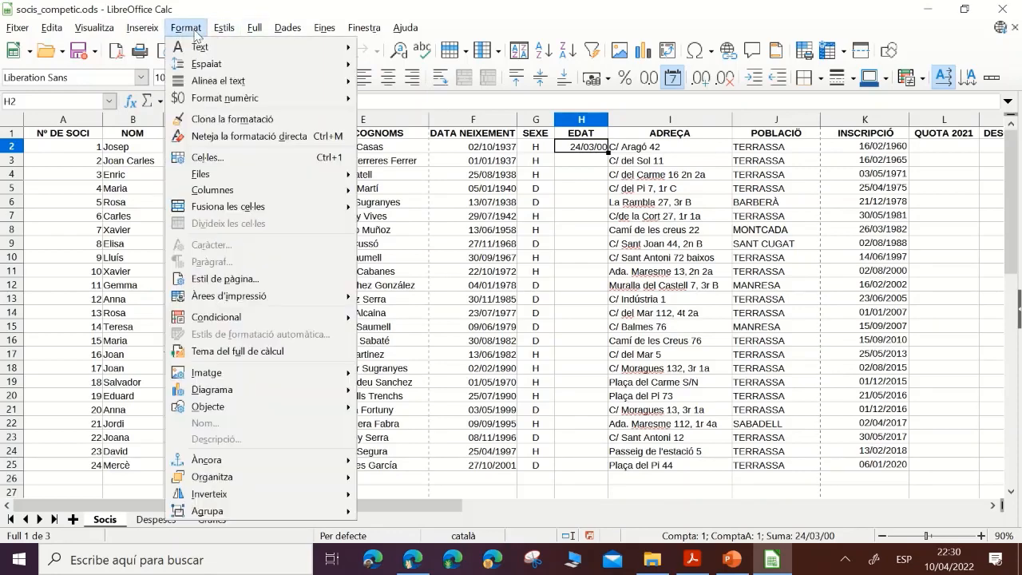
key("Escape")
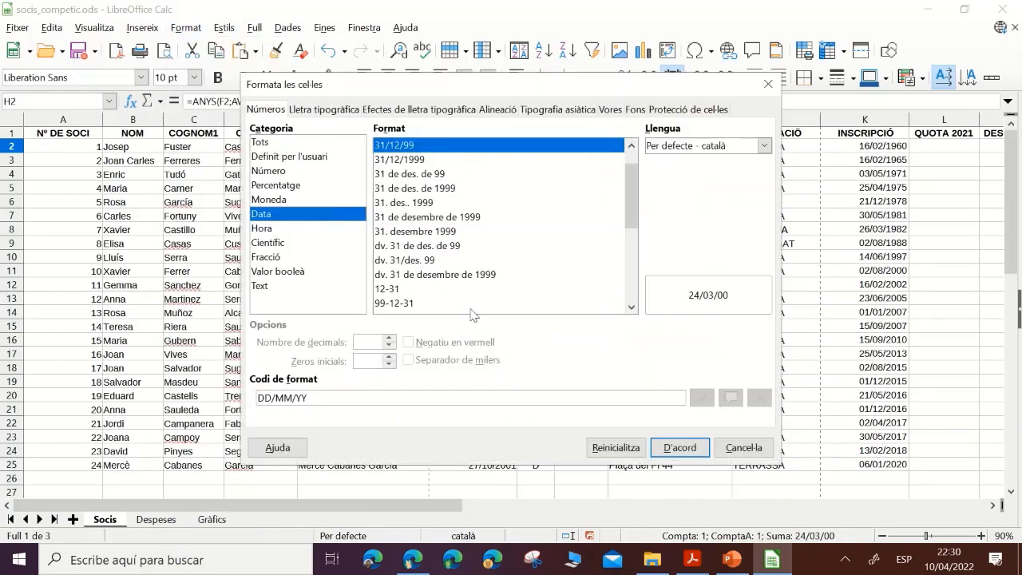
left_click(272, 172)
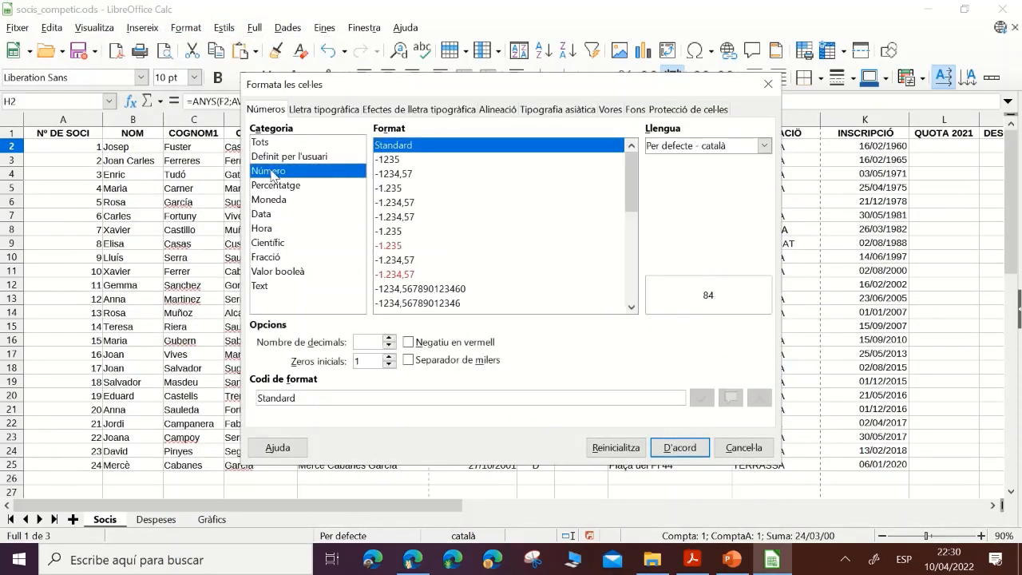
left_click(680, 448)
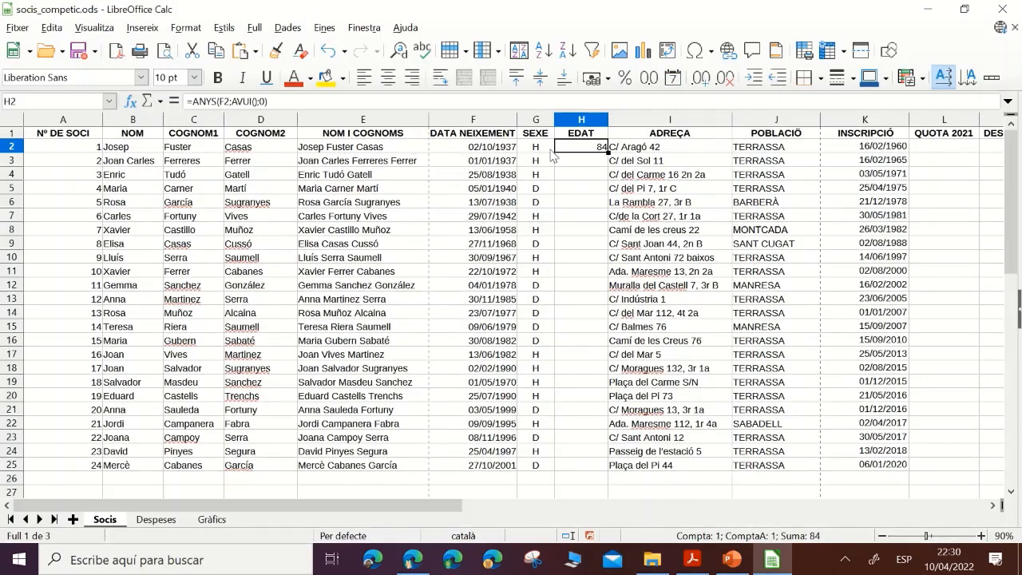
- Fill the age formula from H2 down to H25 in the EDAT column
left_click_drag(606, 152, 603, 472)
key("Down")
key("Down")
key("Down")
key("Down")
key("Down")
key("Down")
key("Down")
key("Down")
key("Down")
key("Down")
key("Down")
key("Down")
key("Down")
key("Down")
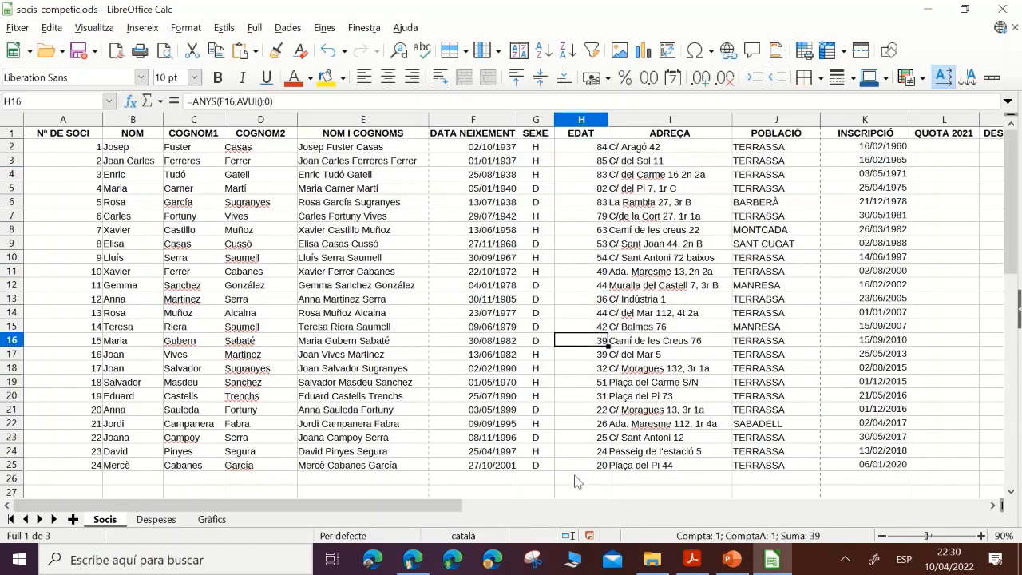
- Check the age formulas in H2 and H25, and reread the Socis calculations list in the Acrobat Reader PDF before returning to Calc
left_click(587, 150)
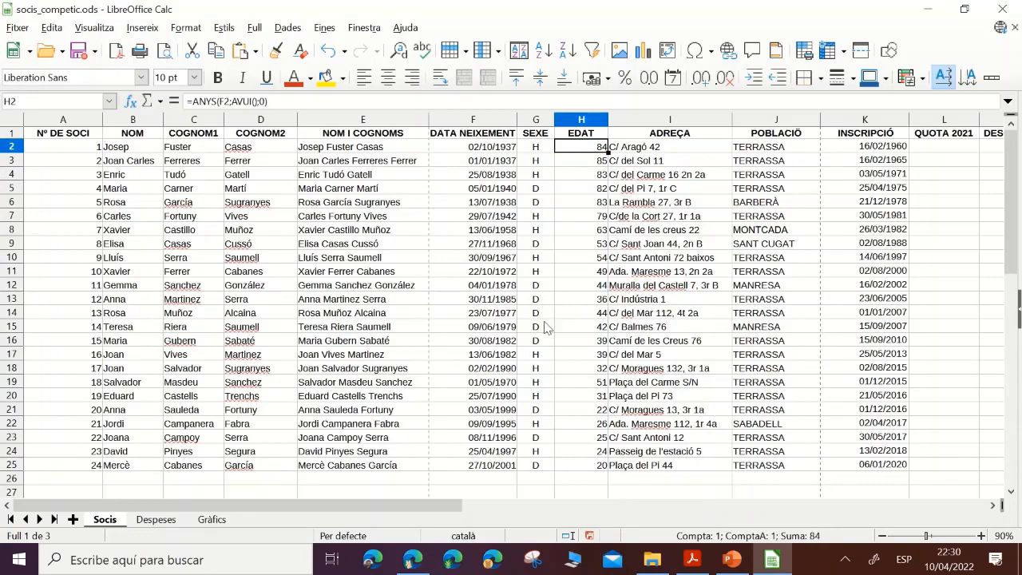
left_click(583, 469)
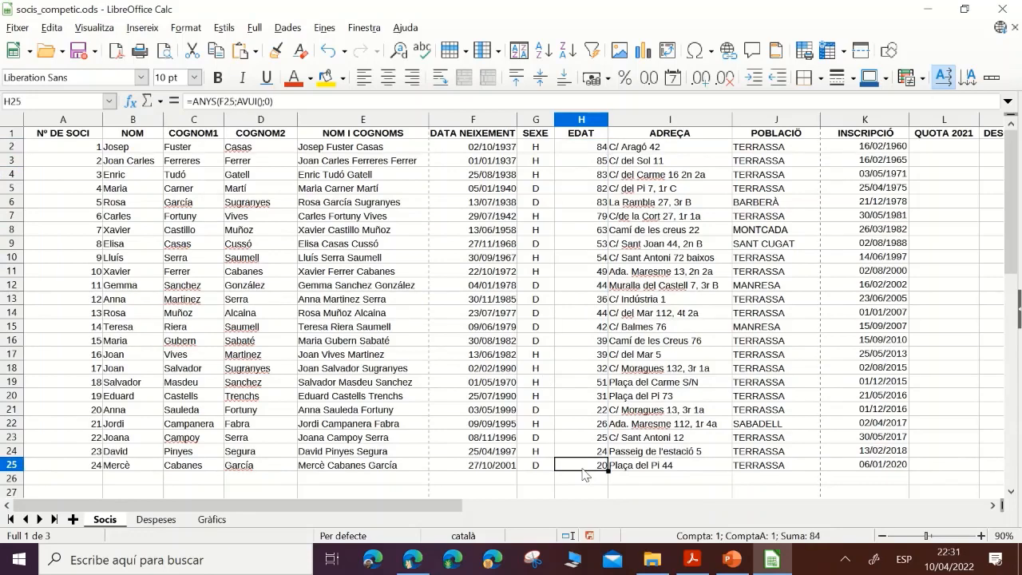
left_click(692, 559)
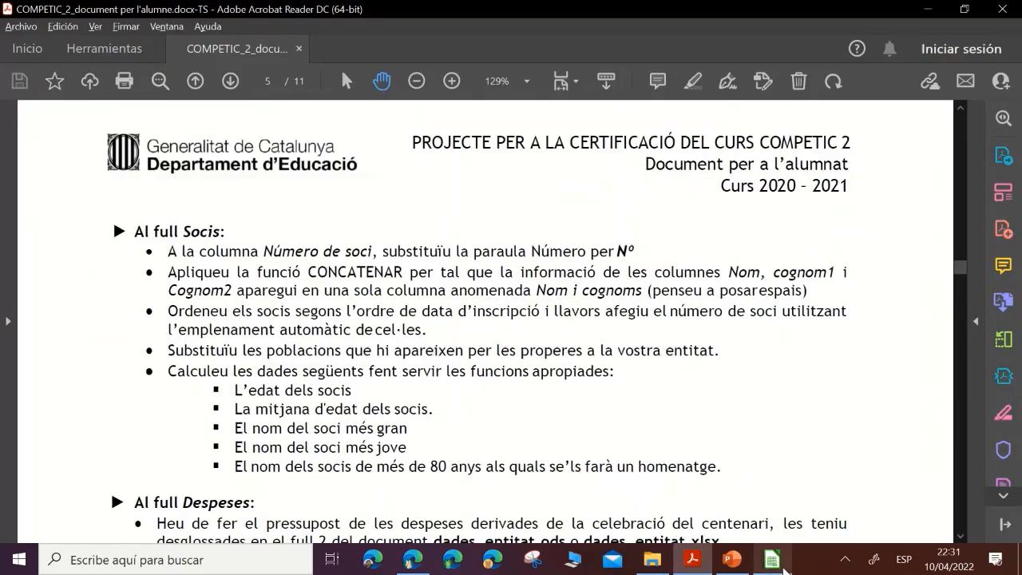
left_click(772, 560)
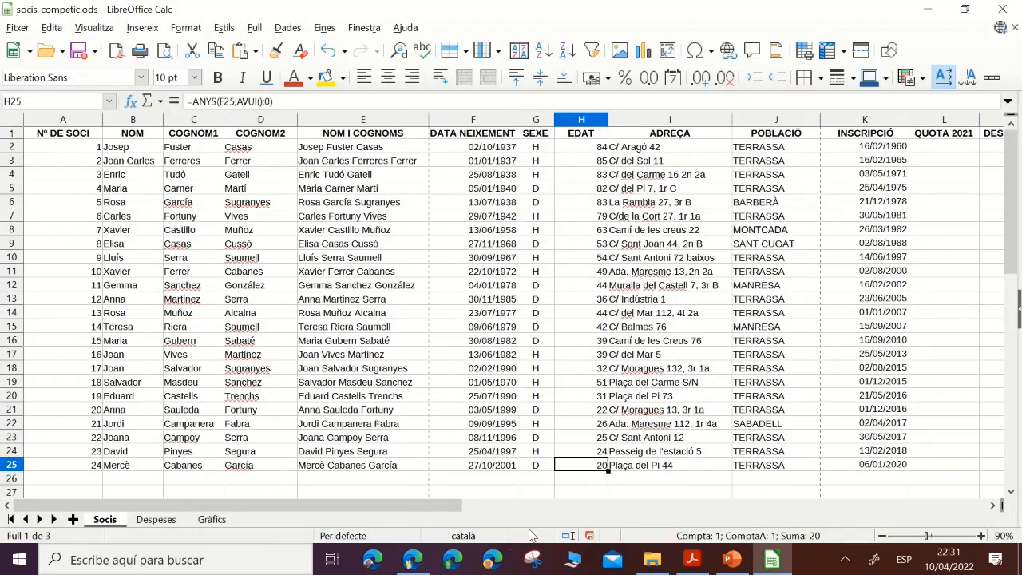
- Start the MITJANA function from the Estadística category in D32, beside MITJANA EDAT DELS SOCIS
left_click_drag(419, 506, 300, 504)
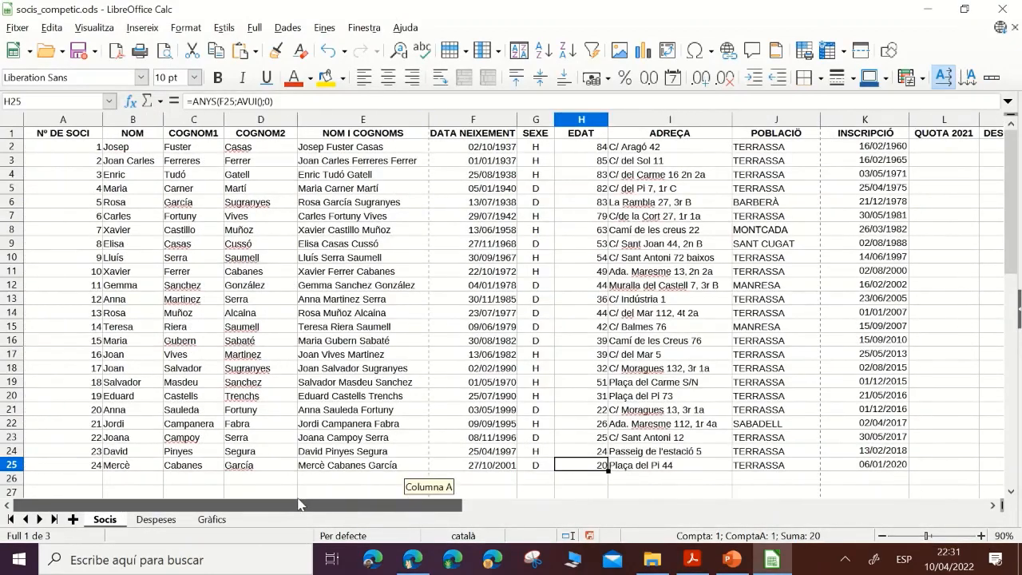
left_click_drag(1010, 230, 1018, 305)
left_click(272, 399)
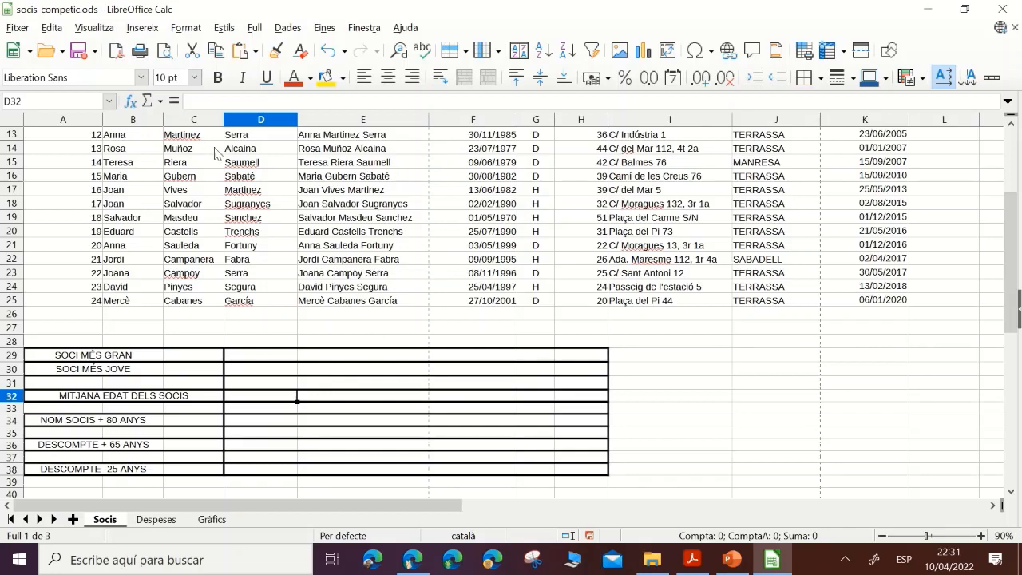
left_click(130, 101)
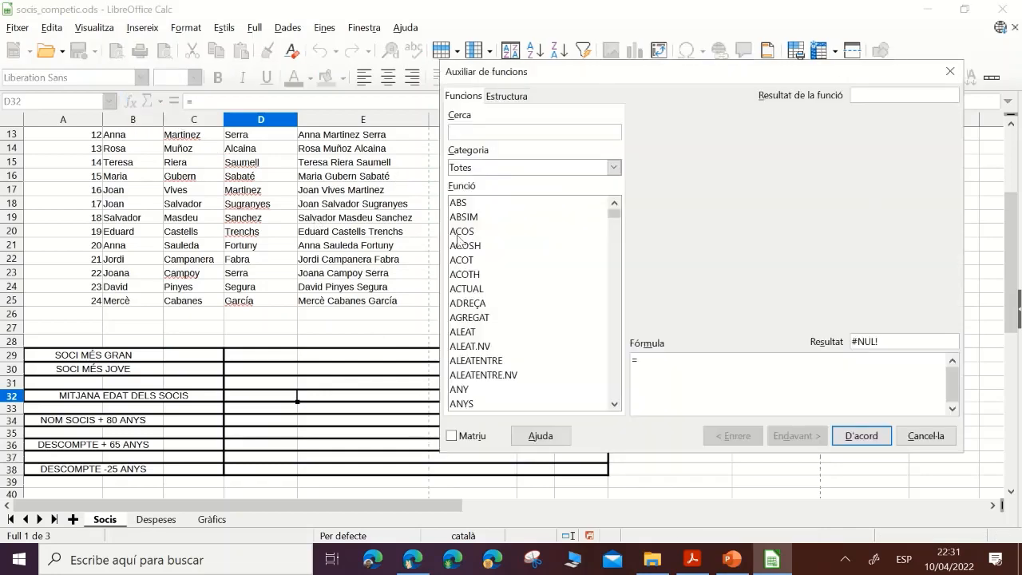
left_click(613, 168)
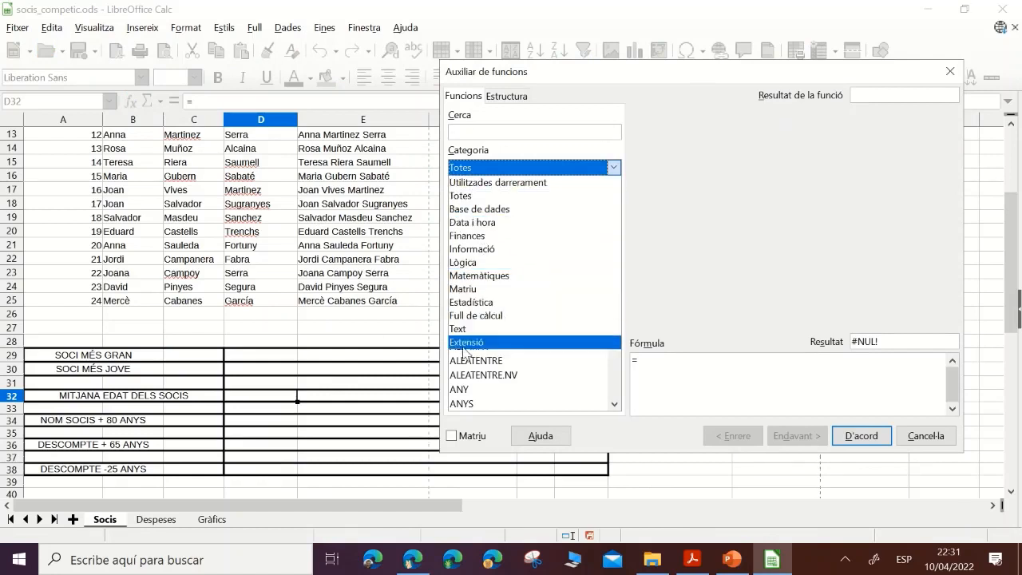
left_click(495, 342)
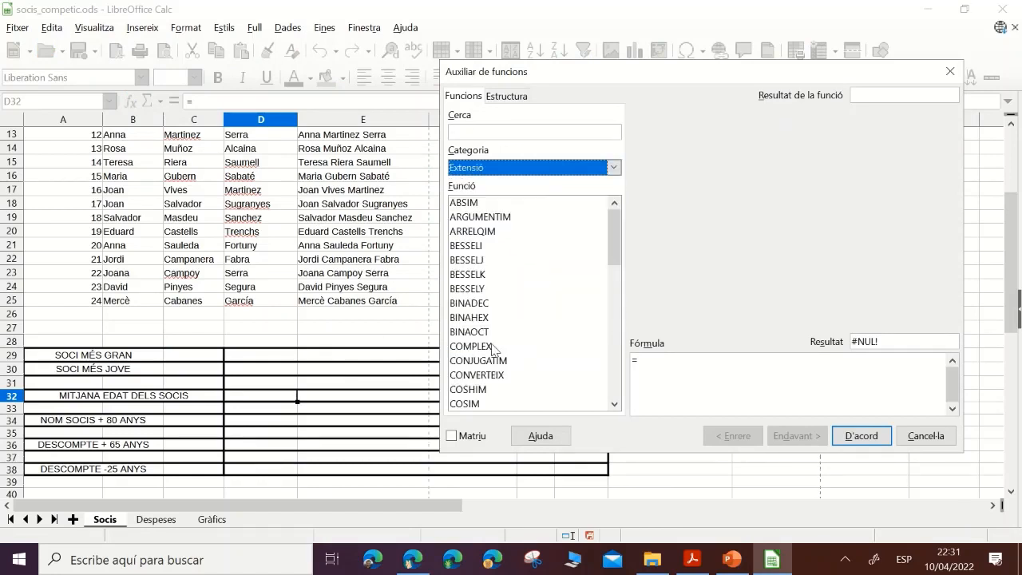
left_click(613, 167)
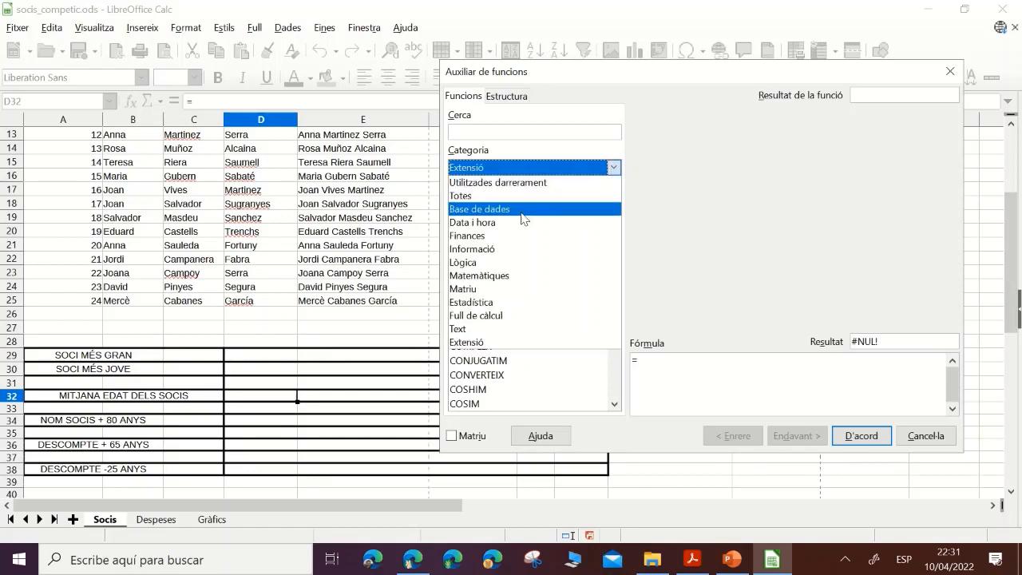
left_click(477, 303)
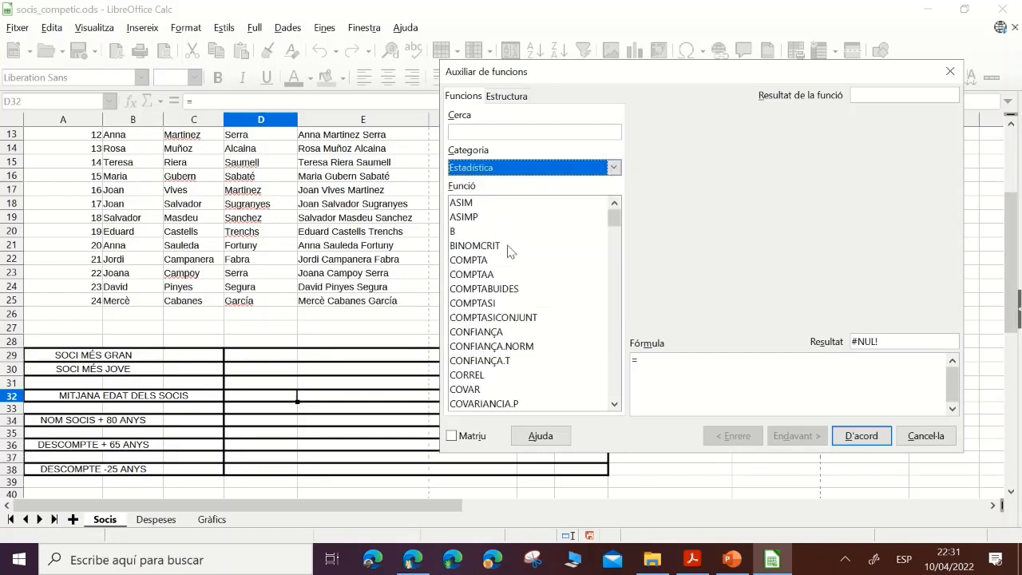
left_click_drag(613, 214, 612, 331)
left_click(493, 363)
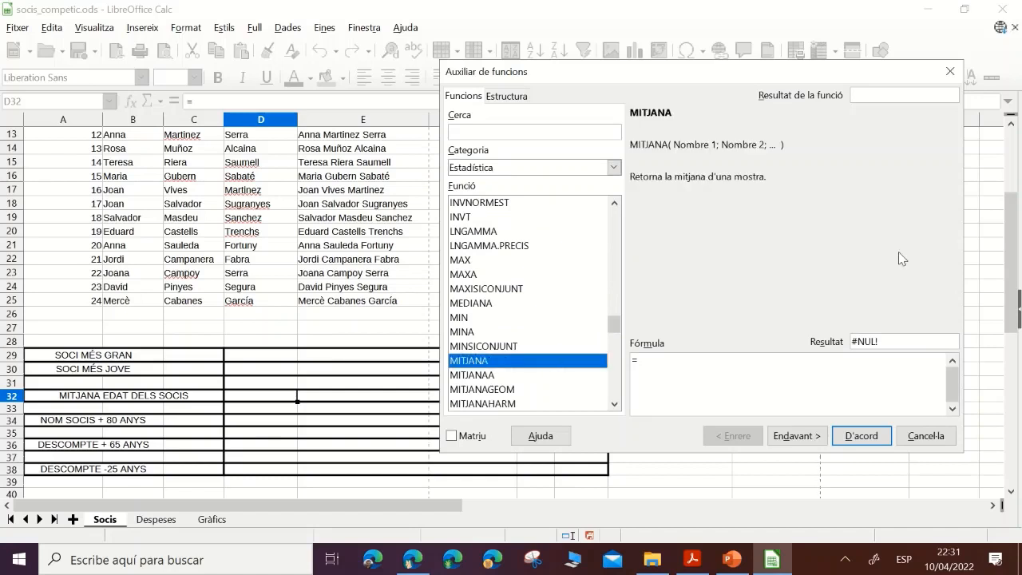
left_click(823, 435)
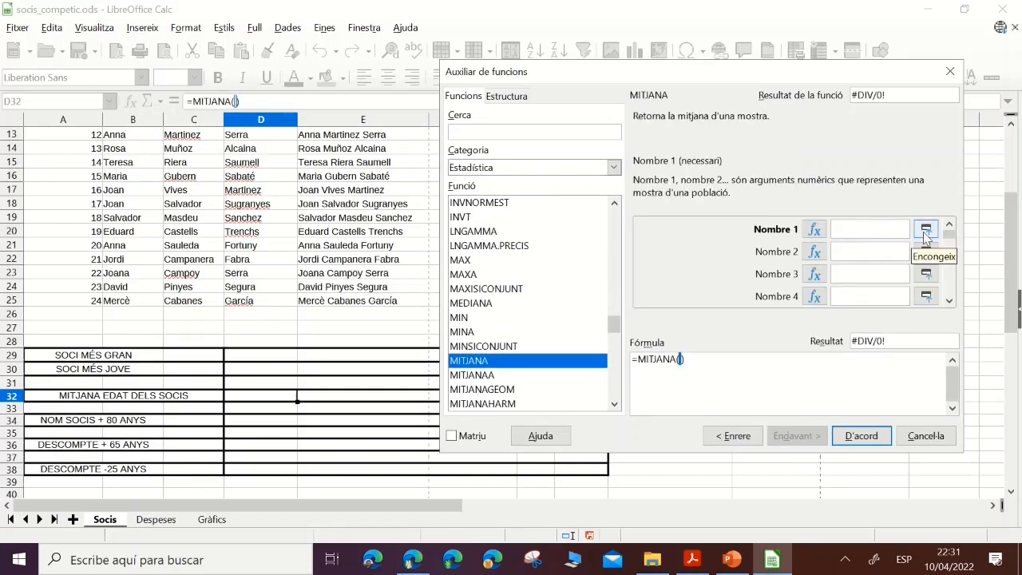
- Use the ages in H$2:H$25 as the first argument of MITJANA and accept the formula
left_click(927, 231)
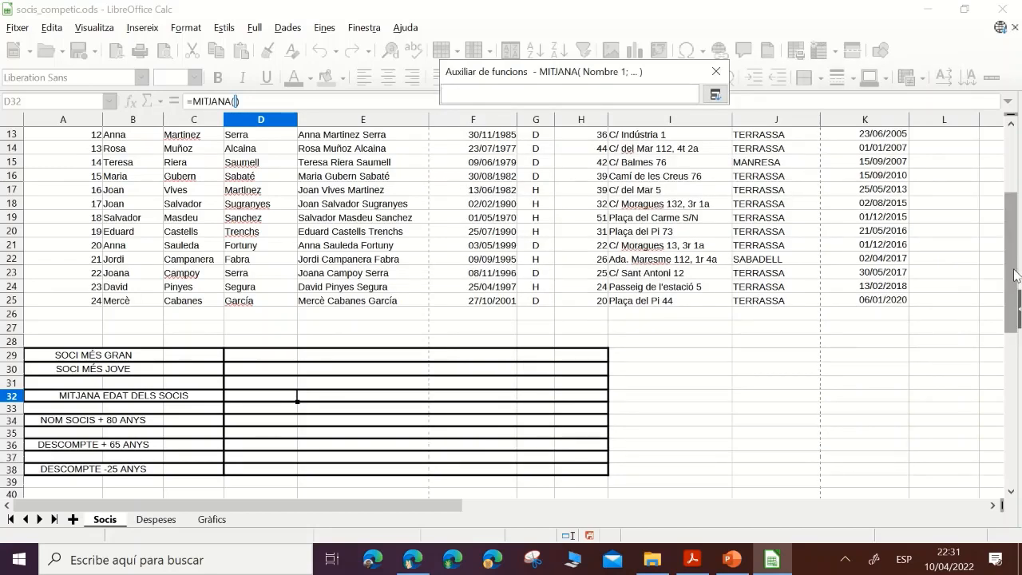
left_click_drag(1014, 275, 1013, 172)
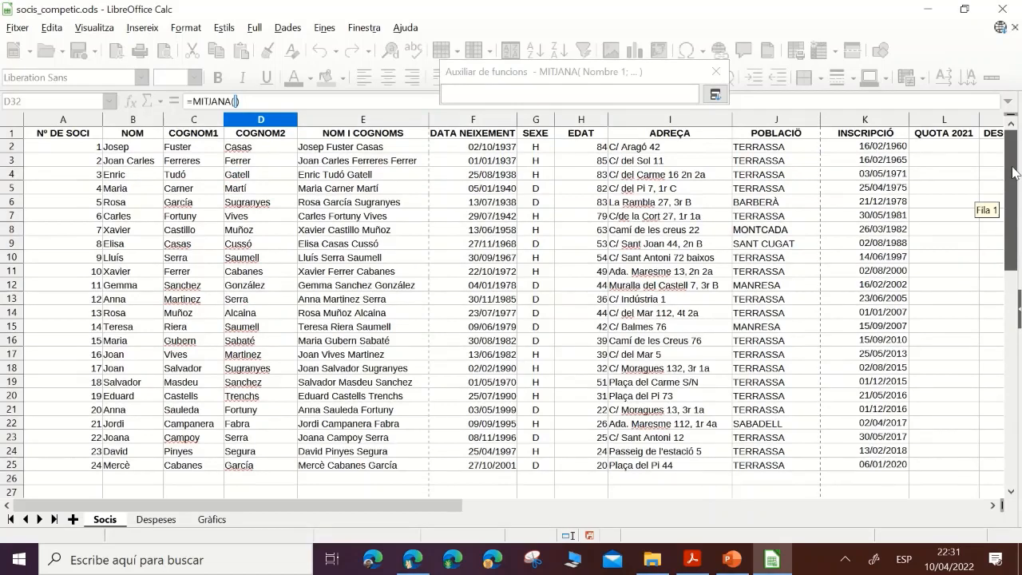
left_click_drag(581, 148, 585, 465)
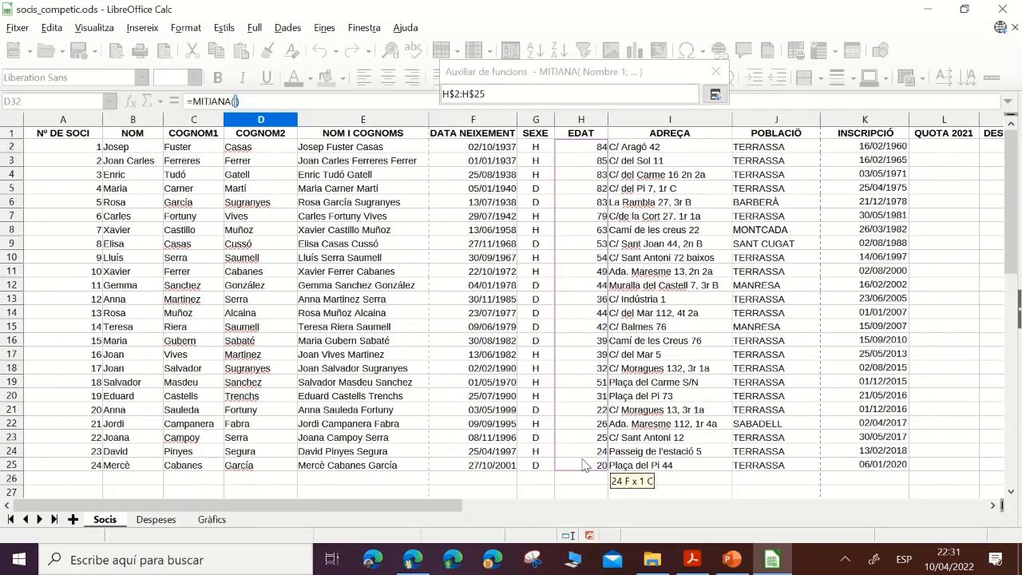
left_click_drag(586, 465, 585, 465)
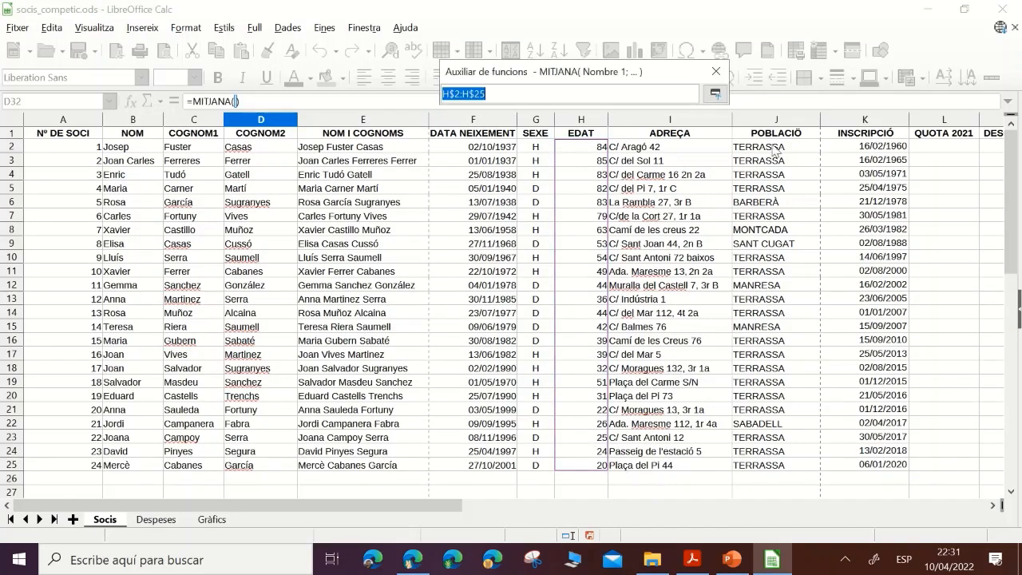
left_click(715, 94)
left_click(855, 455)
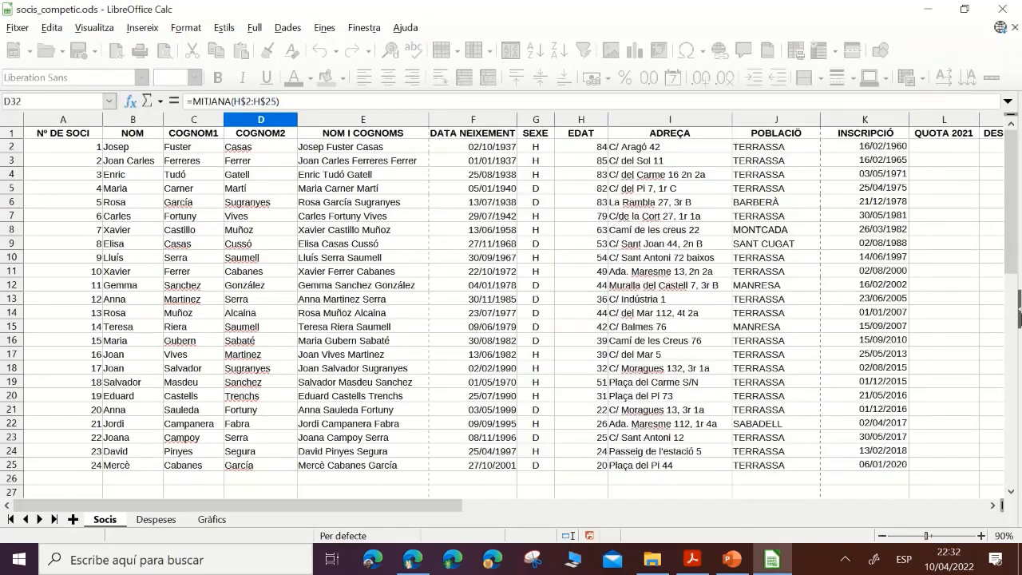
- Format D29:D38 as numbers with 2 decimals, 0 leading zeros and a thousands separator
left_click_drag(1010, 203, 1010, 278)
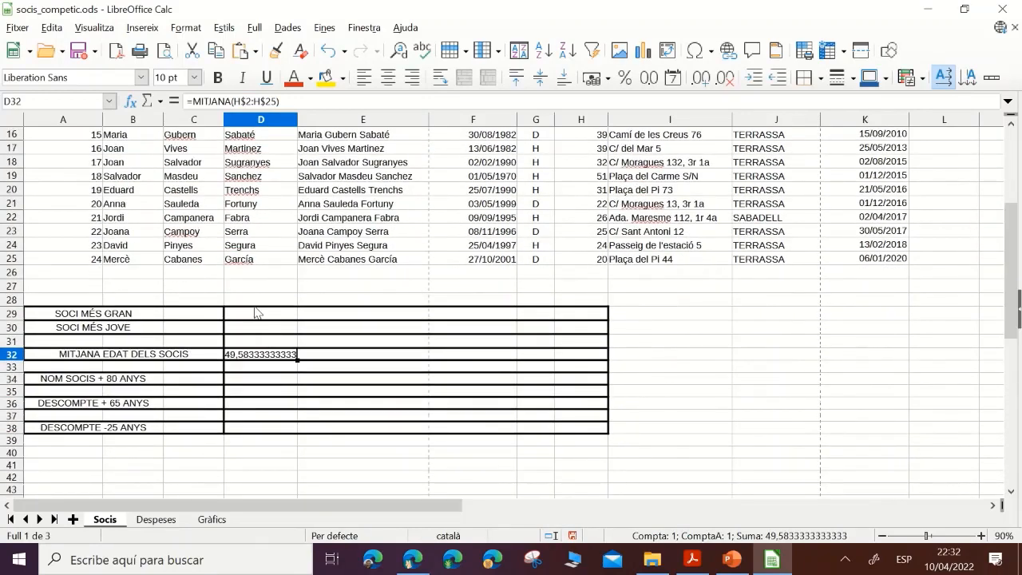
left_click_drag(256, 312, 257, 368)
left_click_drag(254, 314, 251, 434)
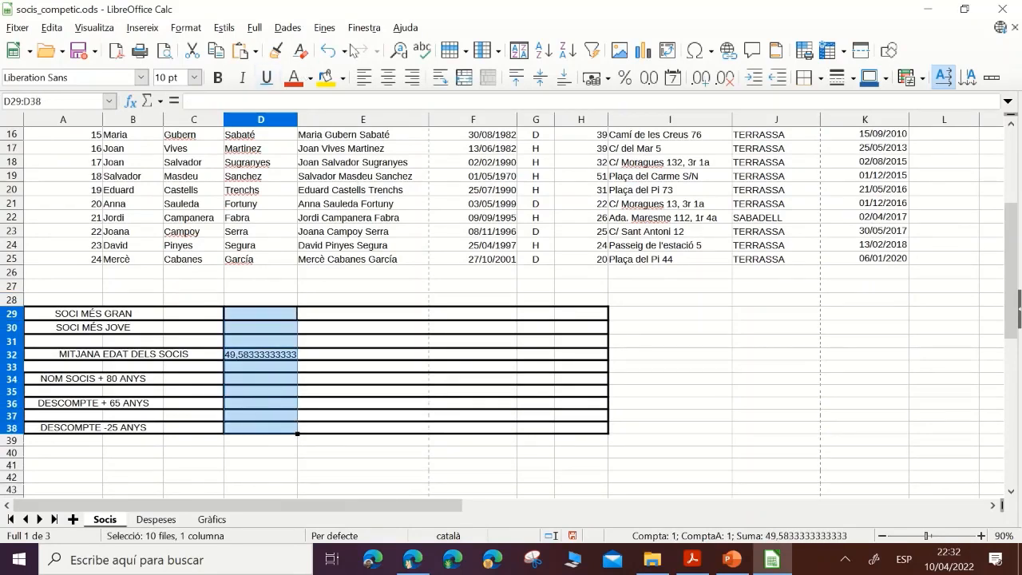
left_click(202, 29)
left_click(209, 149)
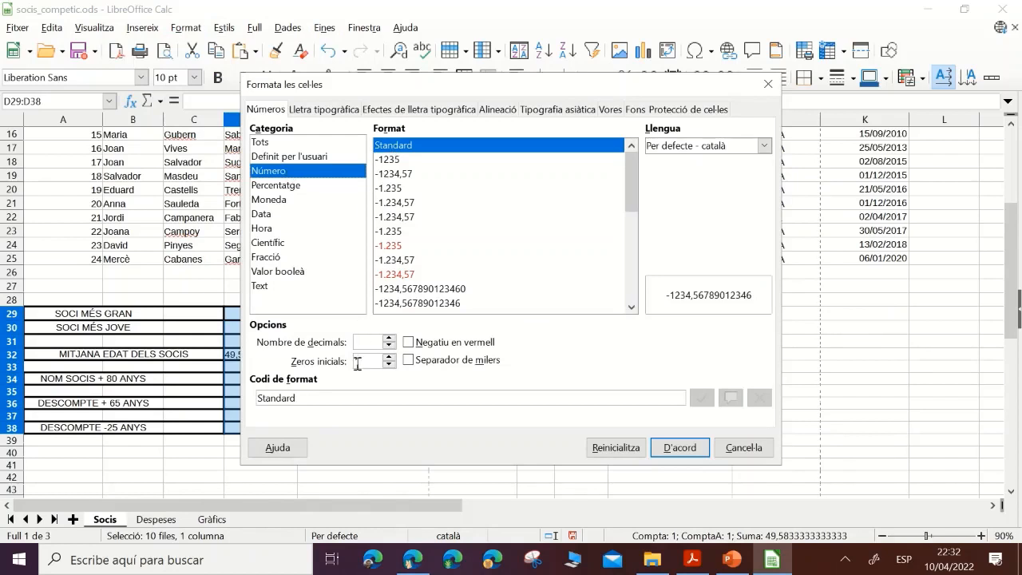
left_click(389, 365)
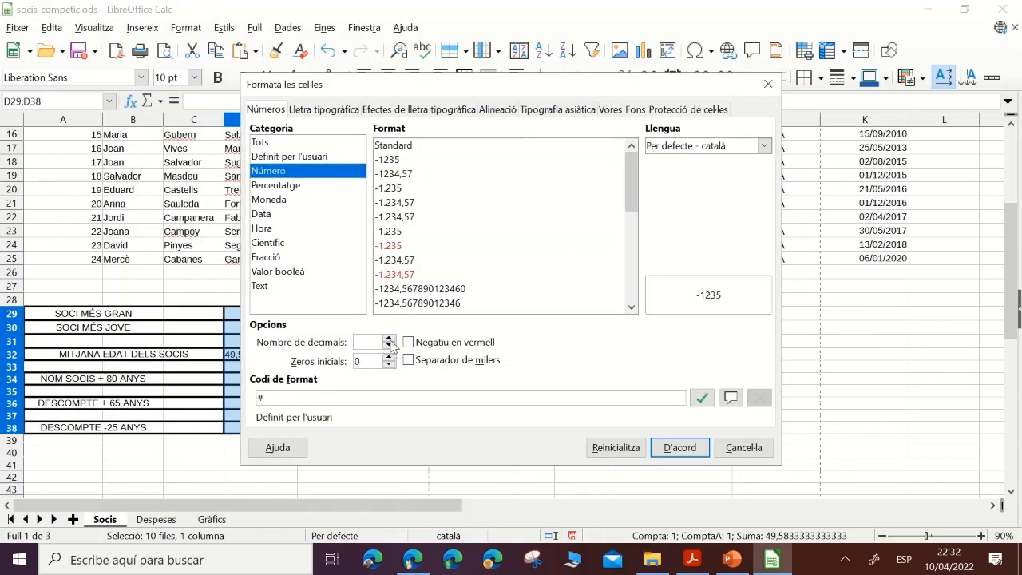
left_click(389, 341)
left_click(390, 340)
left_click(419, 361)
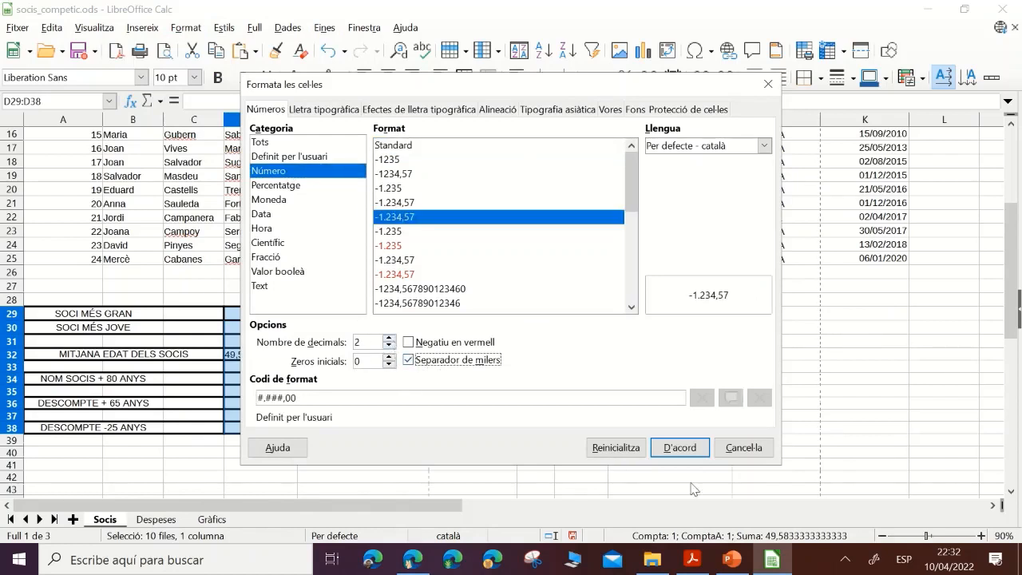
left_click(680, 448)
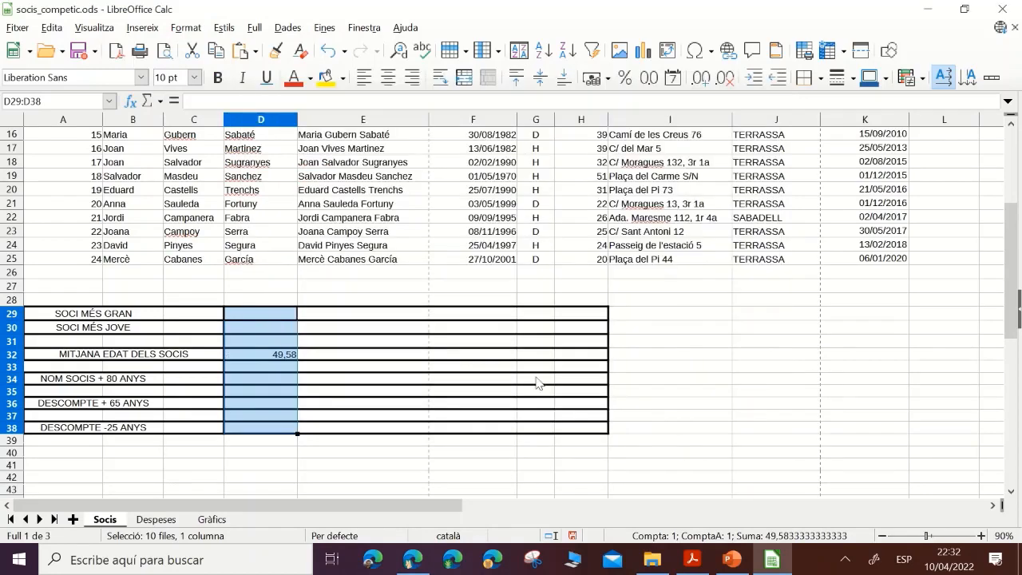
left_click(272, 357)
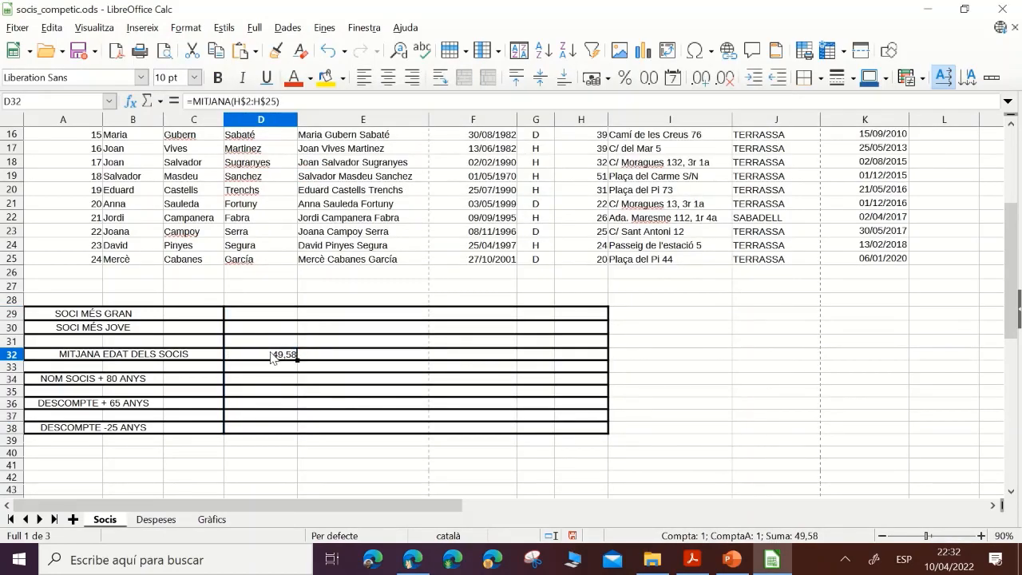
- Reread the remaining Socis calculations in the Acrobat Reader PDF and return to Calc
left_click(695, 561)
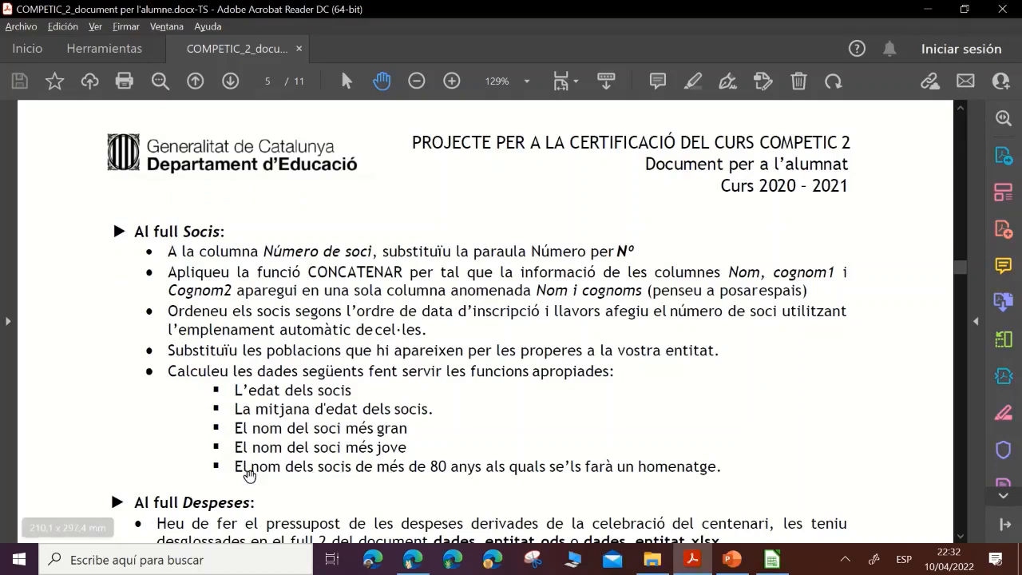
left_click_drag(471, 474, 482, 472)
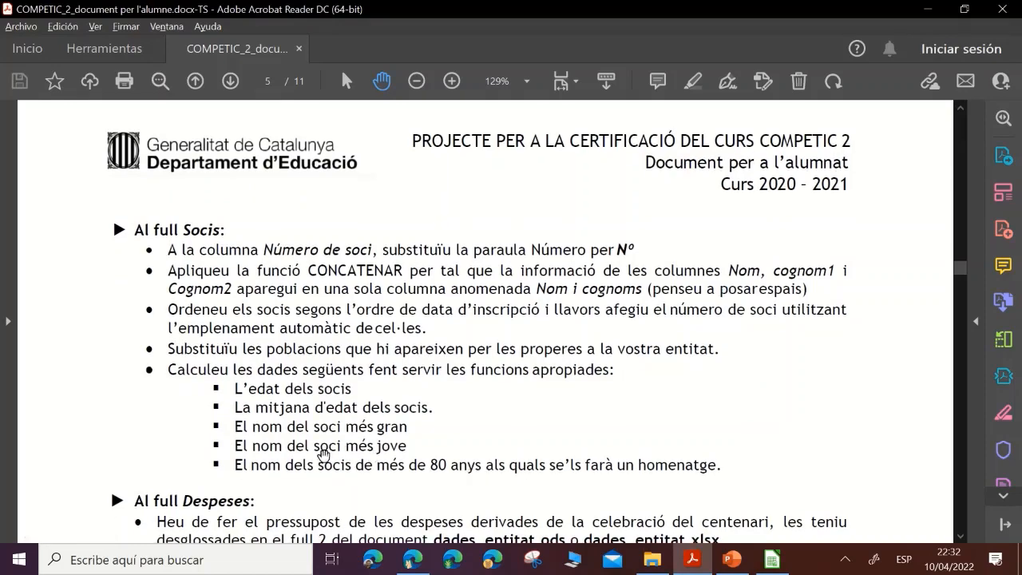
left_click(772, 560)
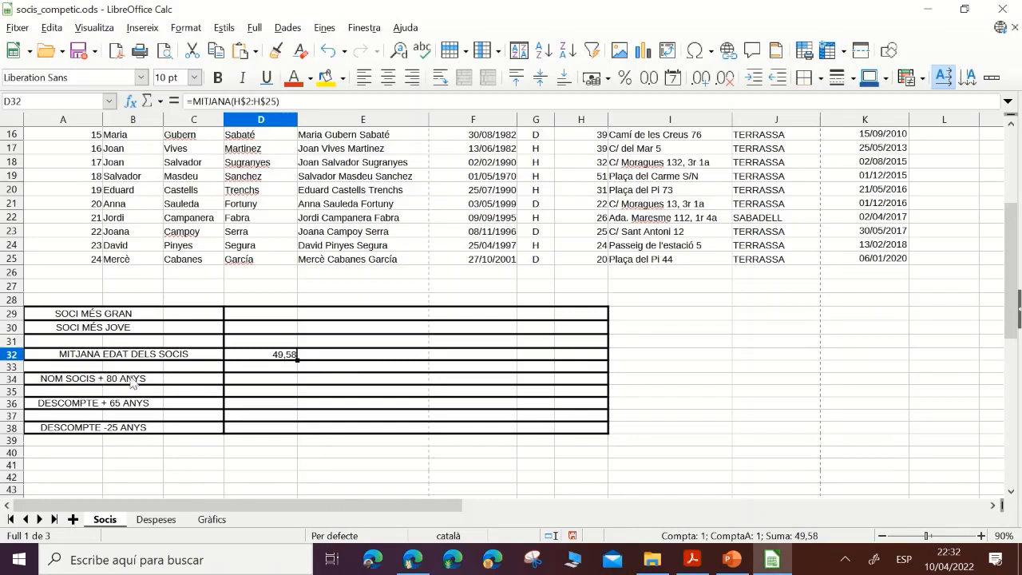
- Review the SOCI MÉS GRAN and SOCI MÉS JOVE rows and compare them with the ages in the EDAT column
left_click(78, 315)
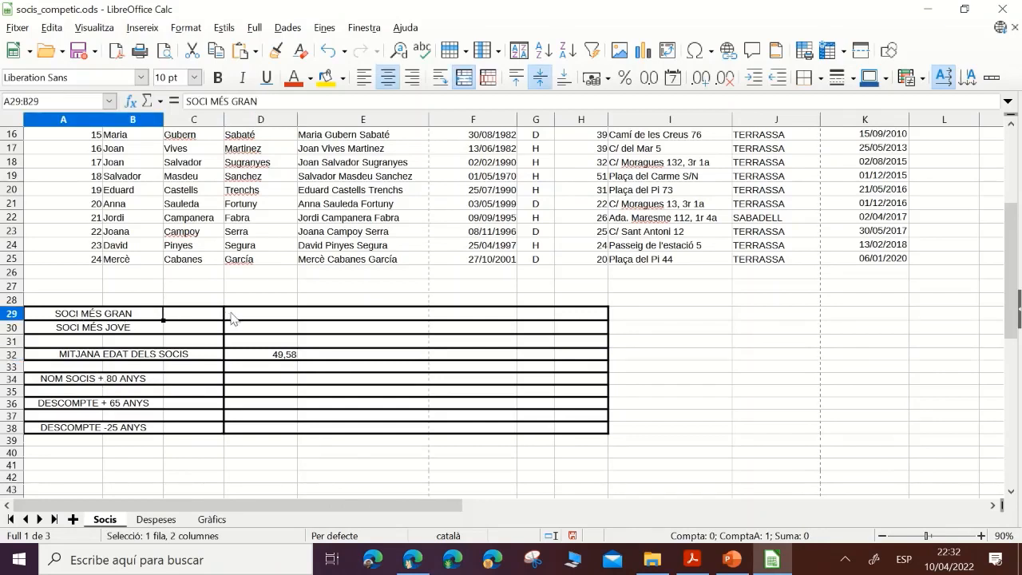
left_click(77, 329)
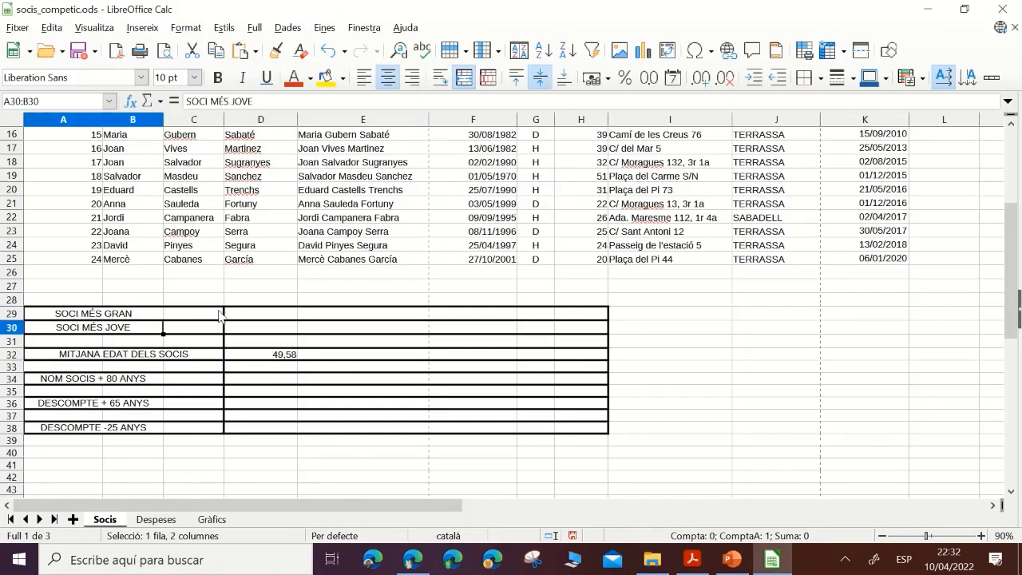
left_click(272, 319)
left_click(80, 334)
left_click(247, 330)
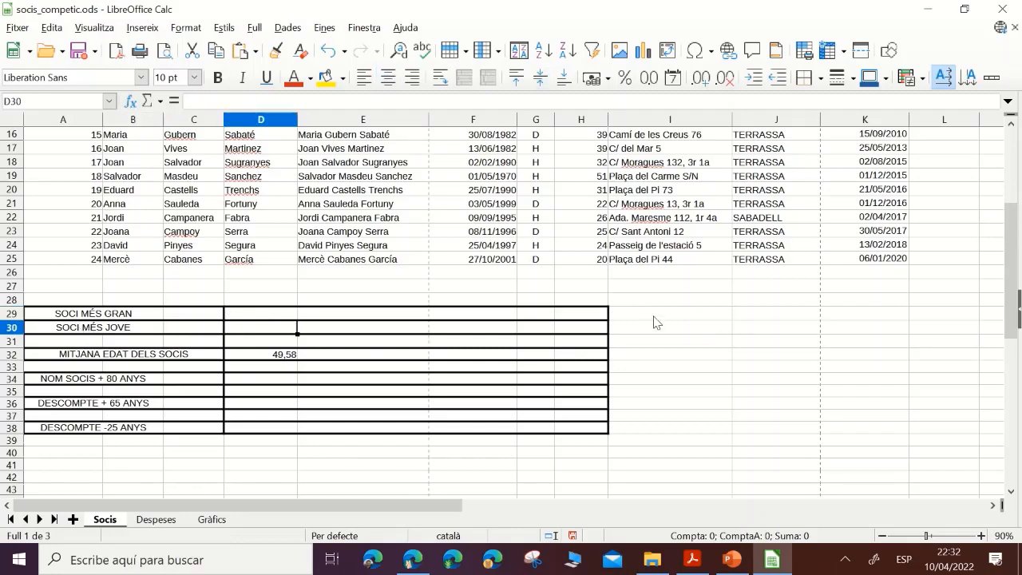
scroll(646, 290, "up", 5)
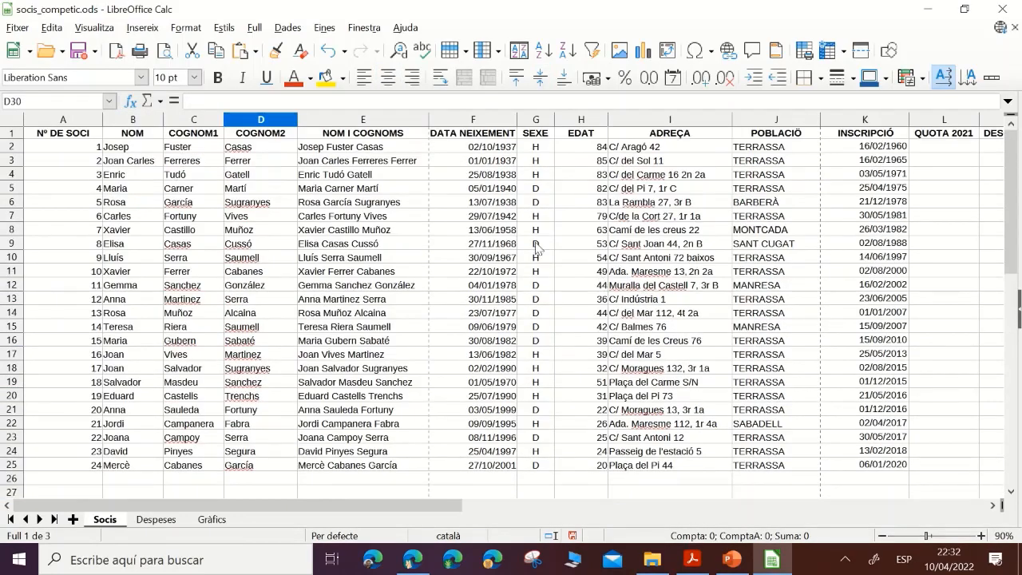
left_click(588, 162)
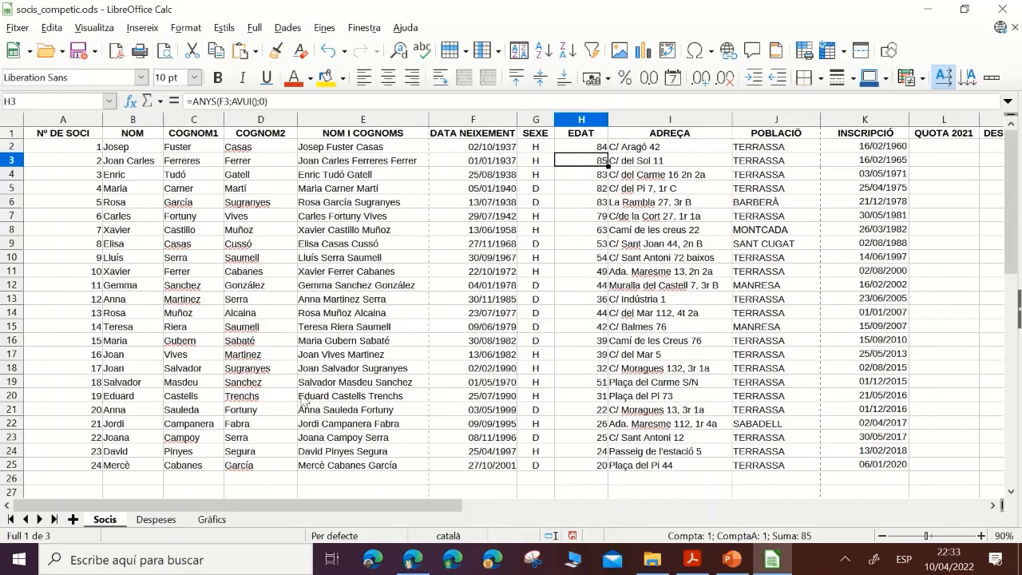
scroll(349, 330, "down", 2)
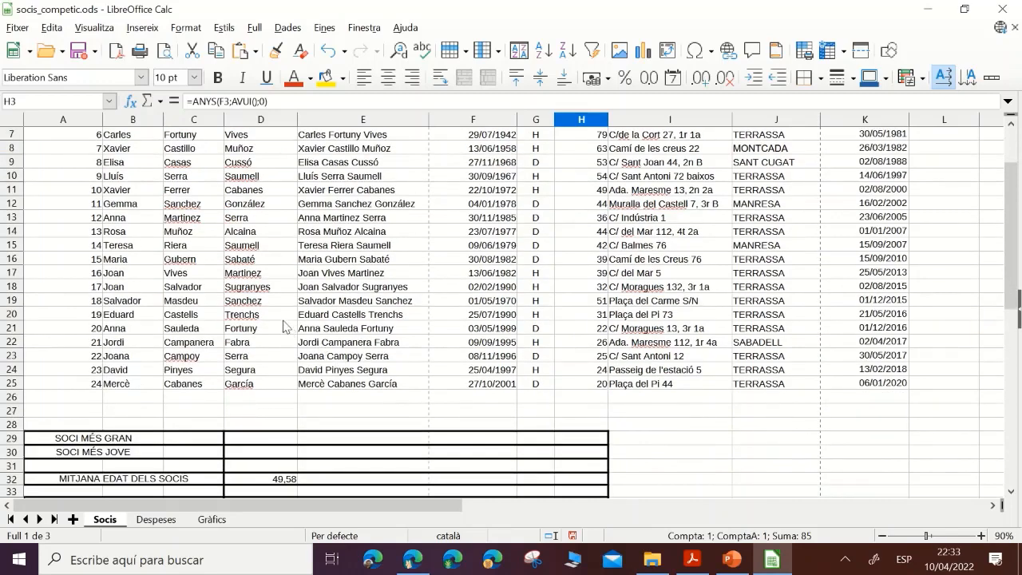
- Open the function wizard for cell D29 in the SOCI MÉS GRAN row
left_click(266, 440)
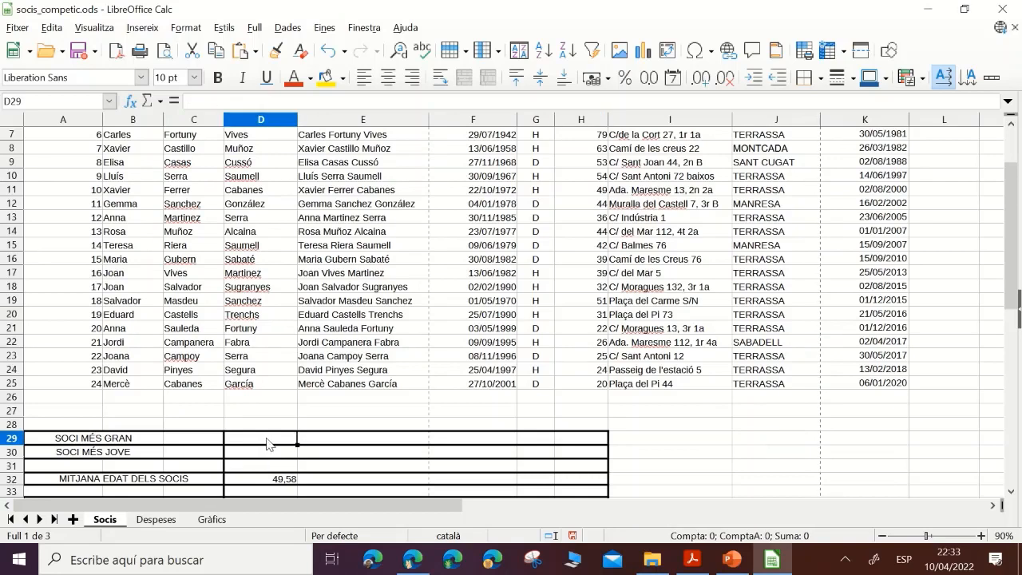
scroll(582, 349, "up", 2)
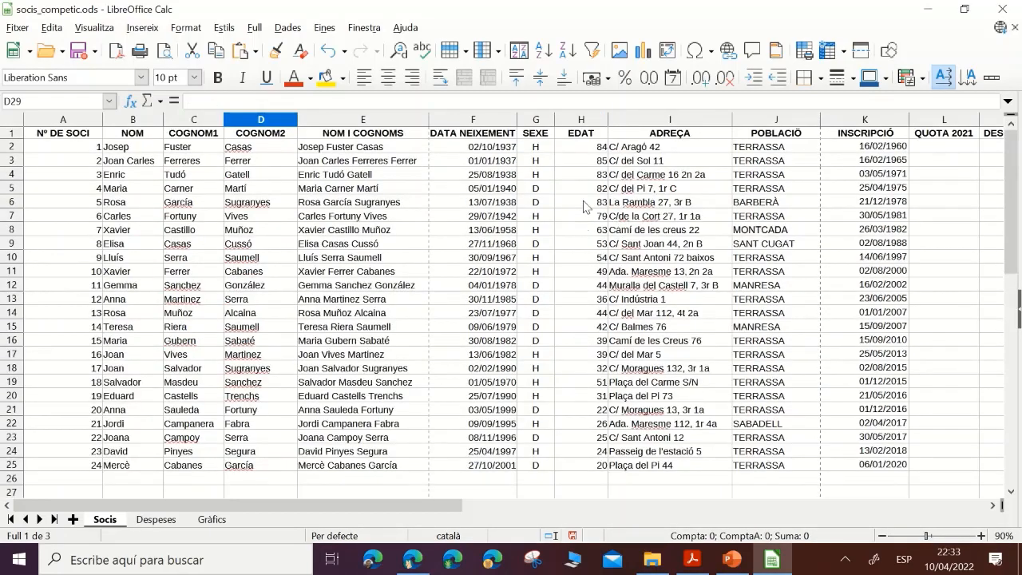
scroll(586, 207, "down", 3)
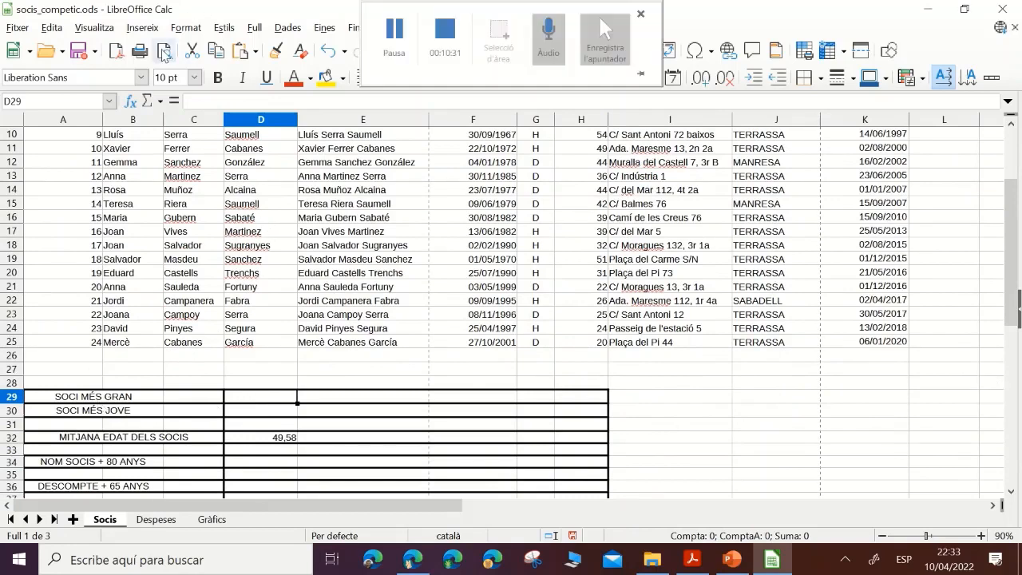
left_click(129, 102)
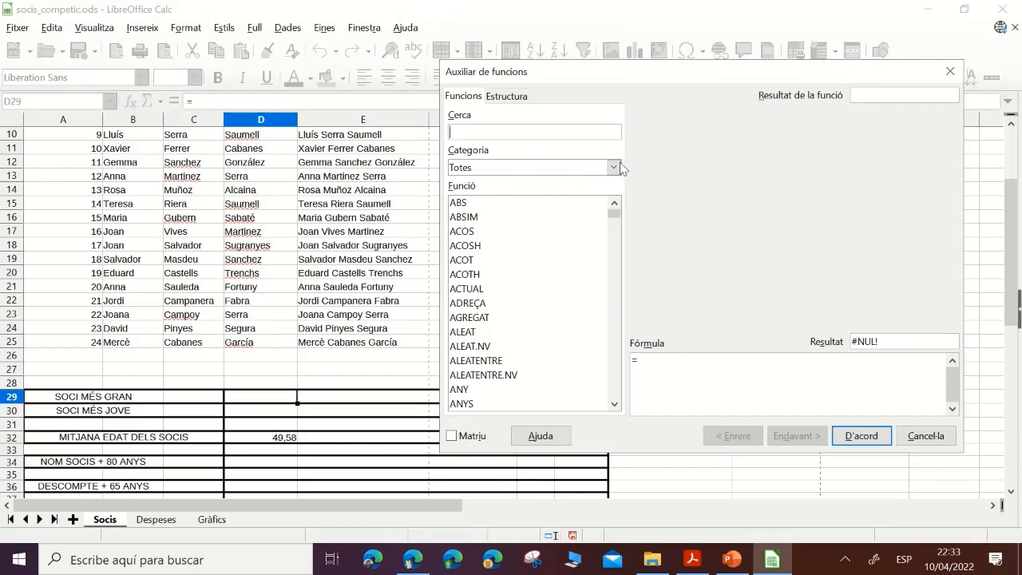
left_click(613, 167)
left_click(493, 280)
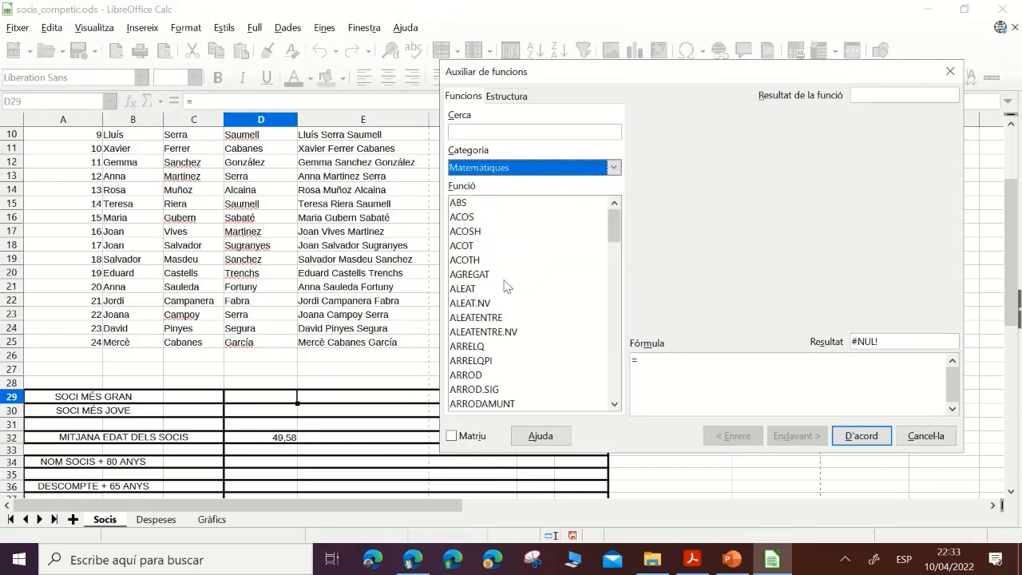
left_click_drag(609, 226, 611, 323)
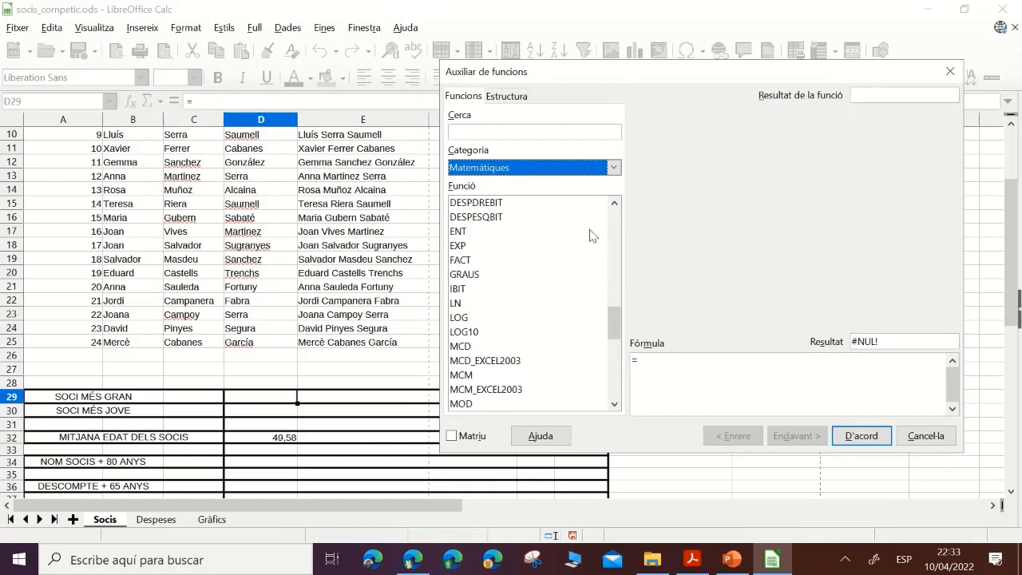
- Choose the MAX function from the Estadística category for D29 and proceed to its arguments
left_click(611, 167)
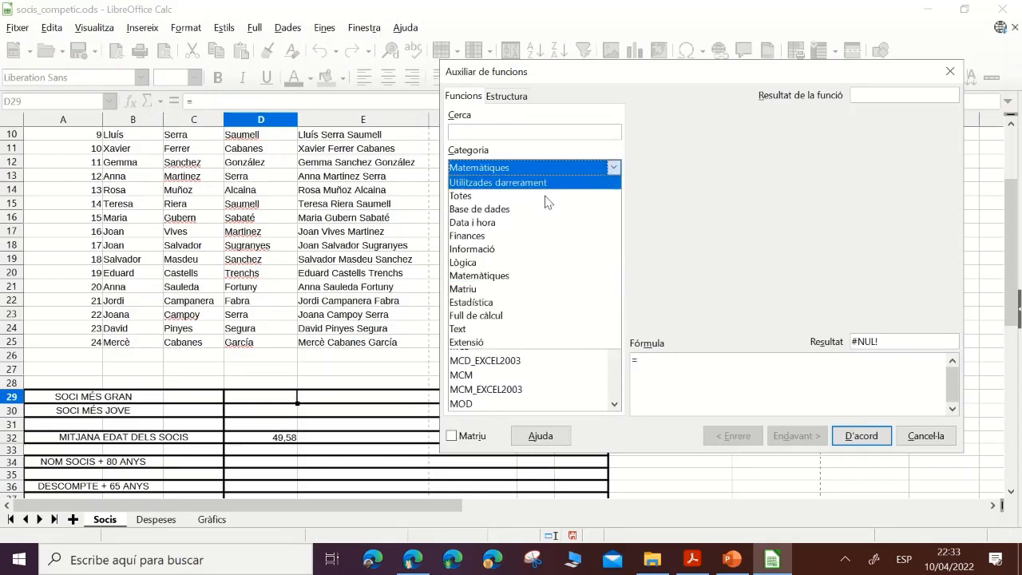
left_click(488, 307)
left_click_drag(612, 224, 612, 327)
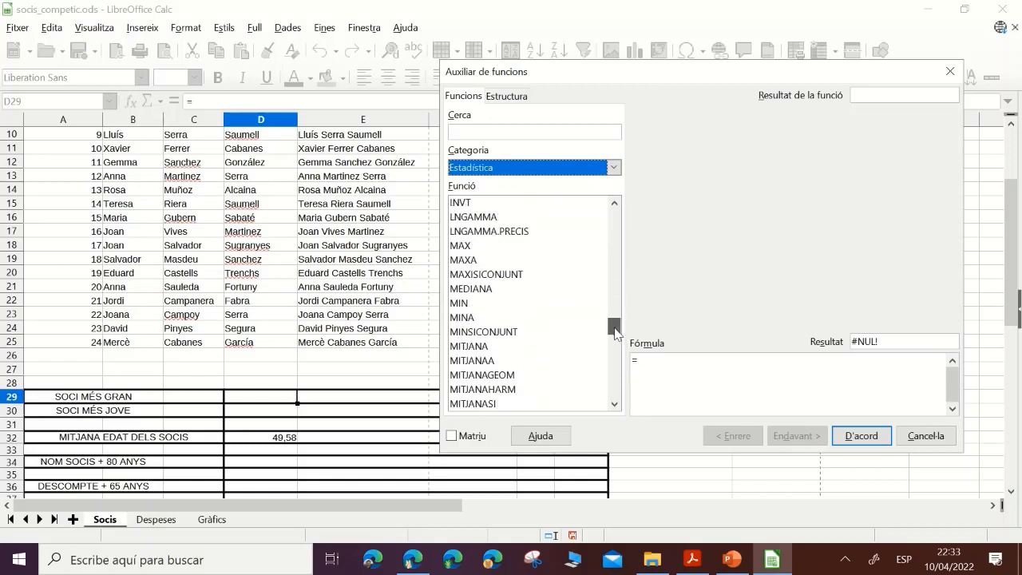
left_click(464, 247)
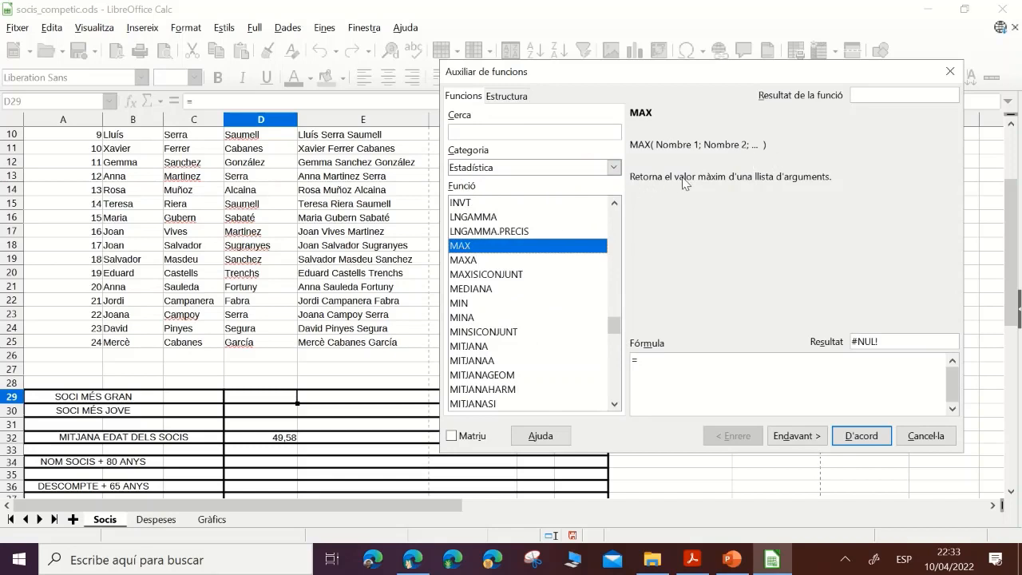
left_click(799, 436)
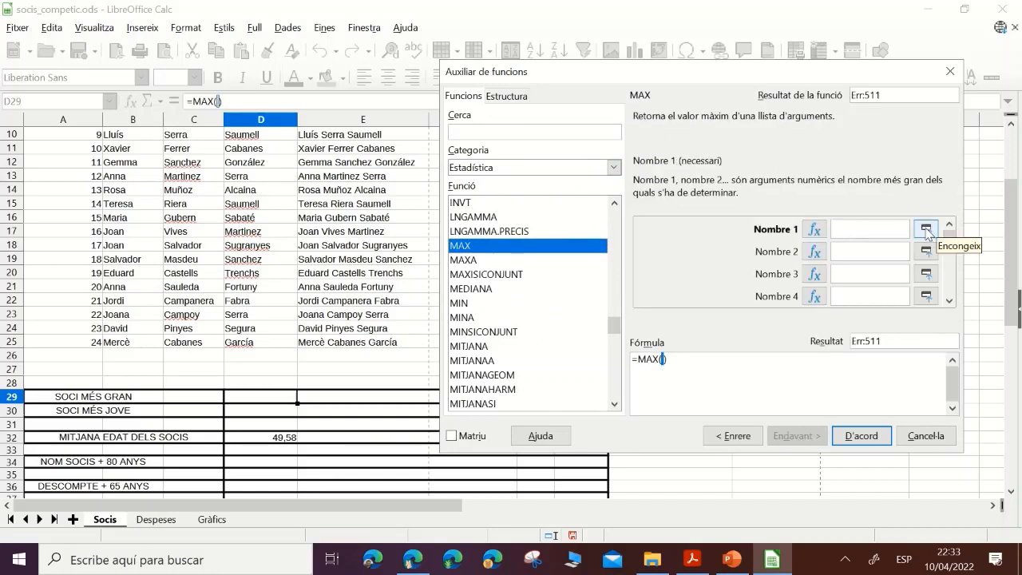
- Pick the ages in the EDAT column as the Nombre 1 argument of MAX
left_click(926, 230)
left_click_drag(1012, 275, 1013, 156)
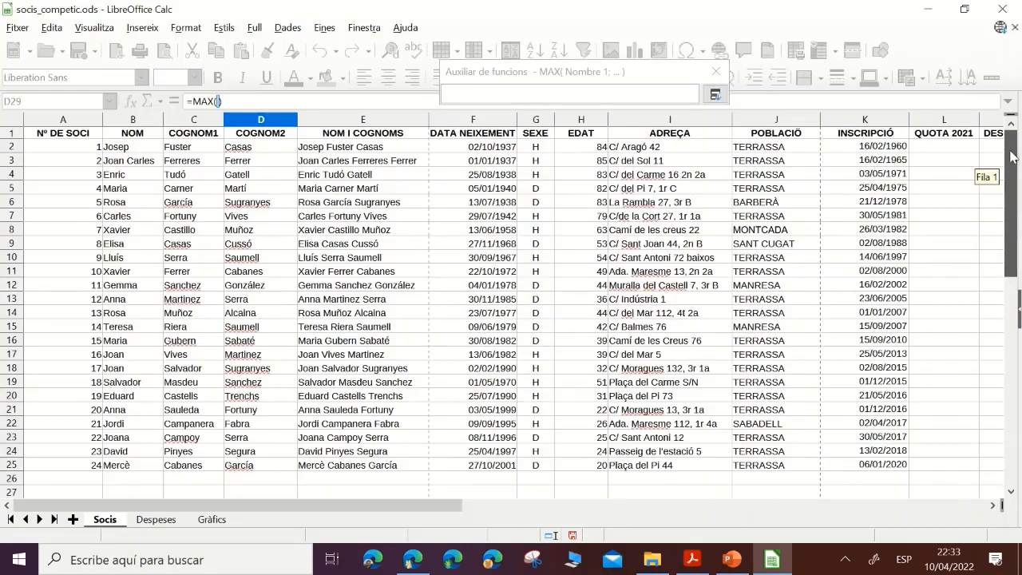
- Complete the MAX formula for the oldest member in D29 with the age range H$2:H$25
left_click_drag(592, 149, 585, 472)
left_click(715, 94)
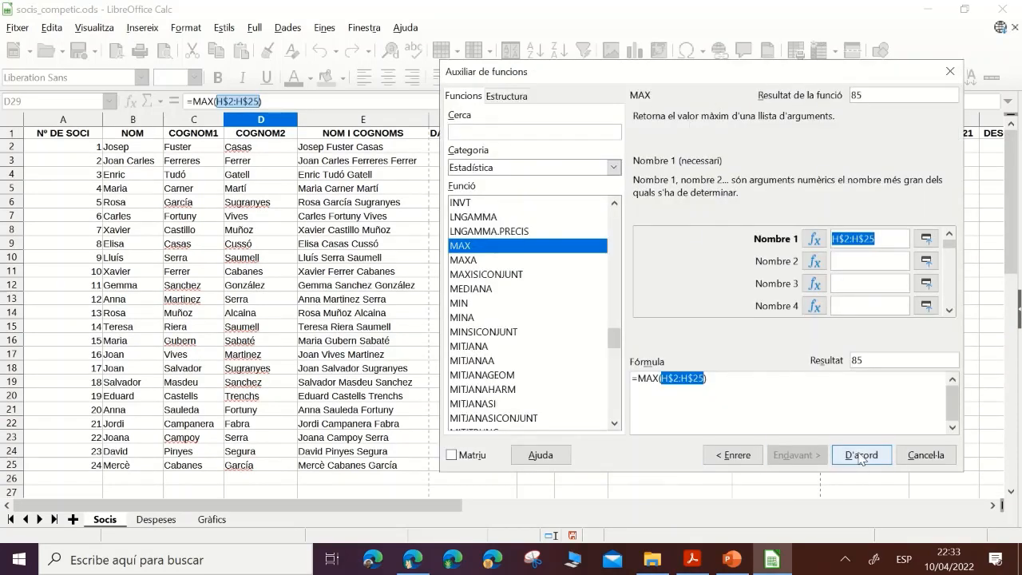
left_click(860, 455)
left_click_drag(1015, 234, 1016, 311)
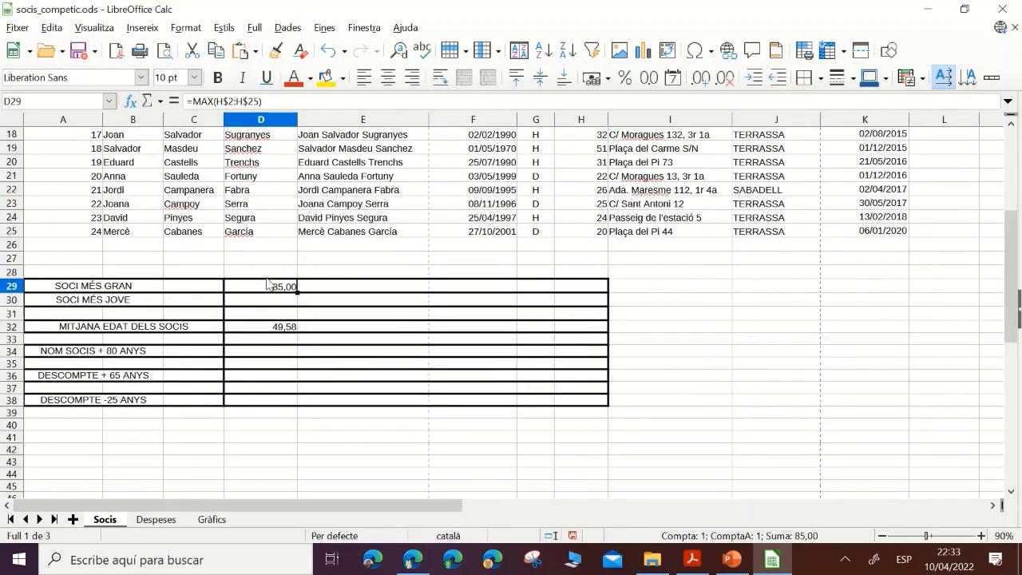
- Reduce the number format of the oldest and youngest member cells D29:D30 to no decimals
left_click(250, 302)
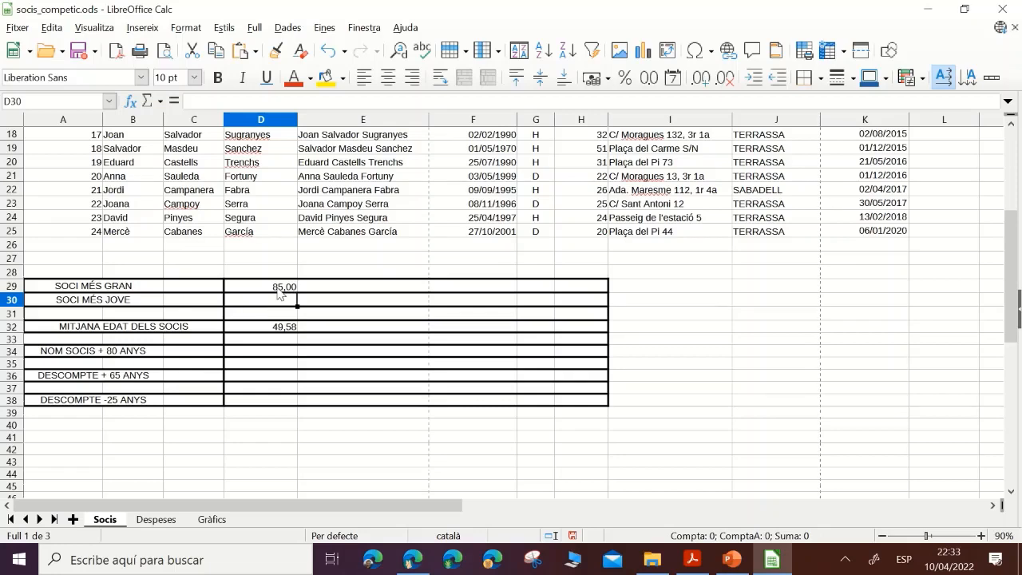
left_click(258, 289)
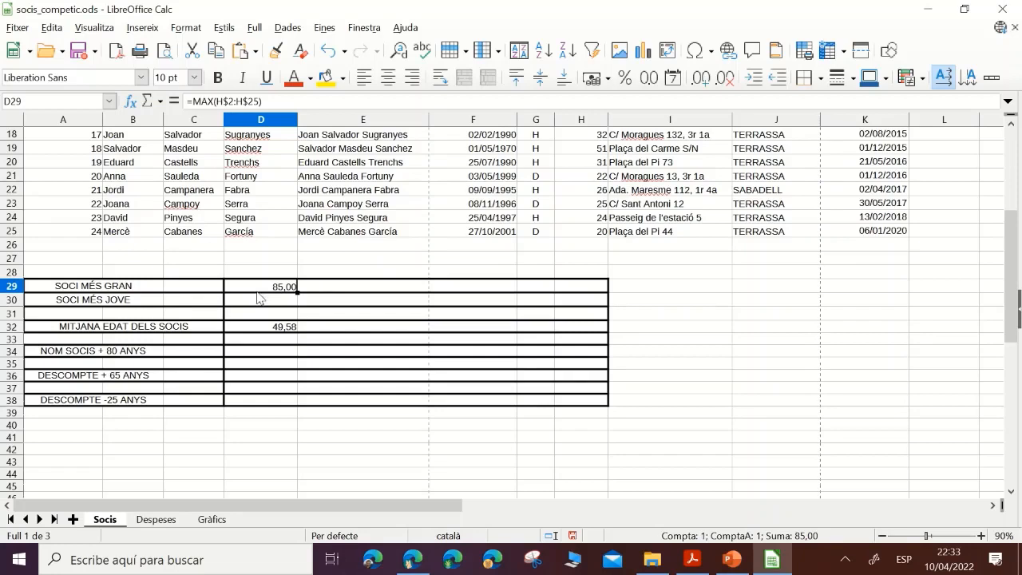
double_click(258, 289)
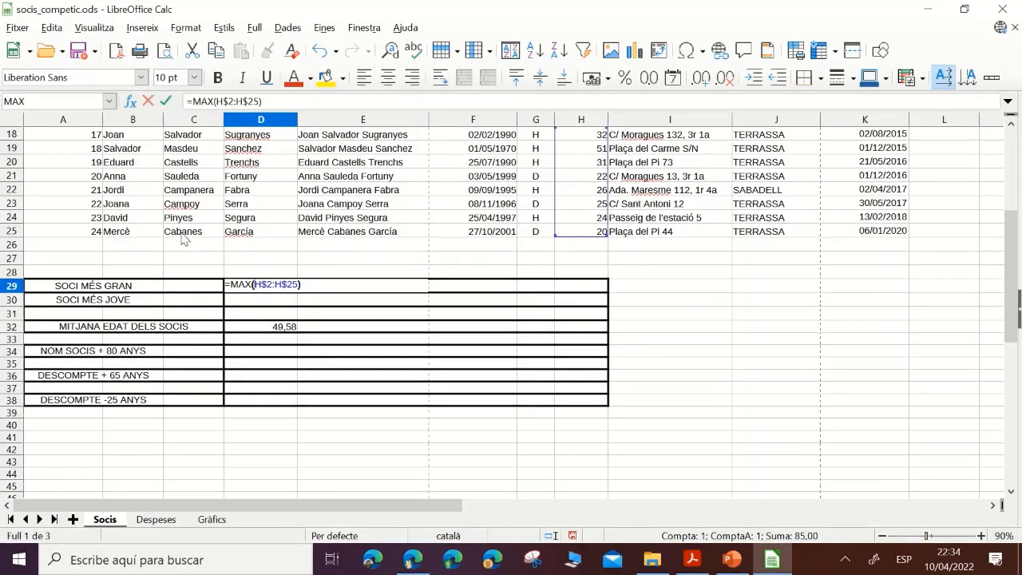
key("Escape")
left_click_drag(256, 308, 258, 290)
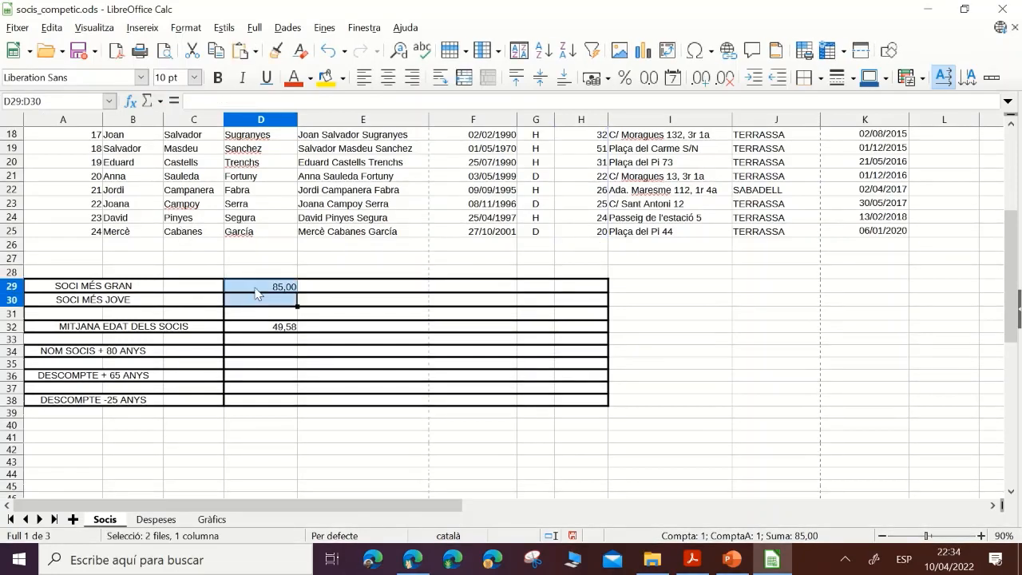
left_click(722, 80)
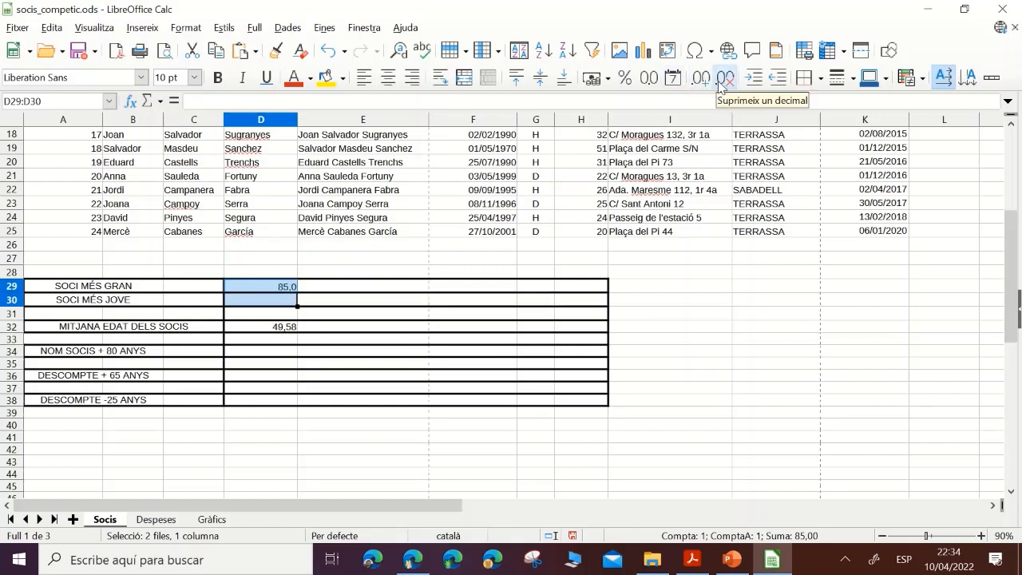
left_click(723, 79)
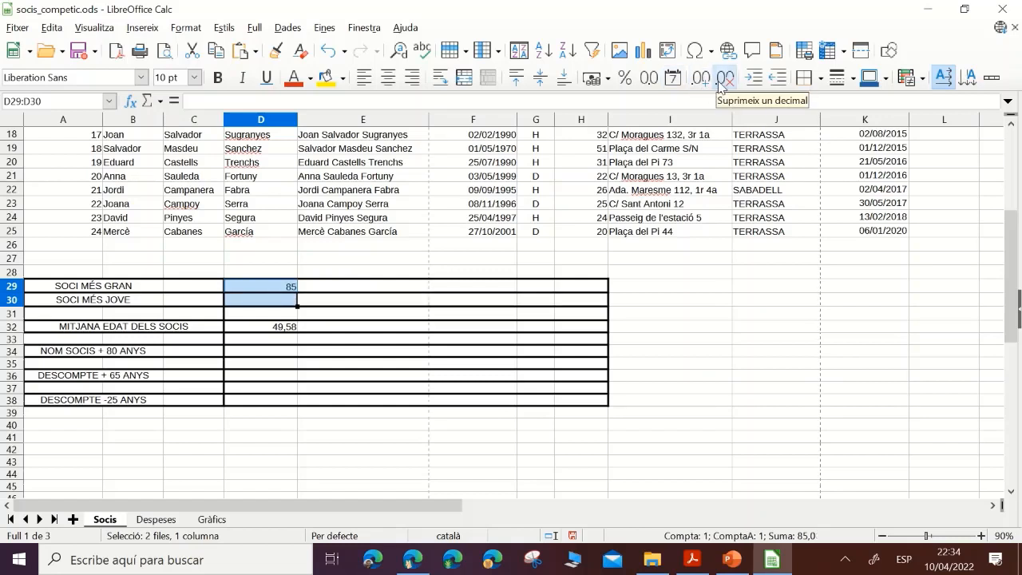
- Enter =MIN(H2:H25) in D30 to calculate the youngest member's age
left_click(278, 301)
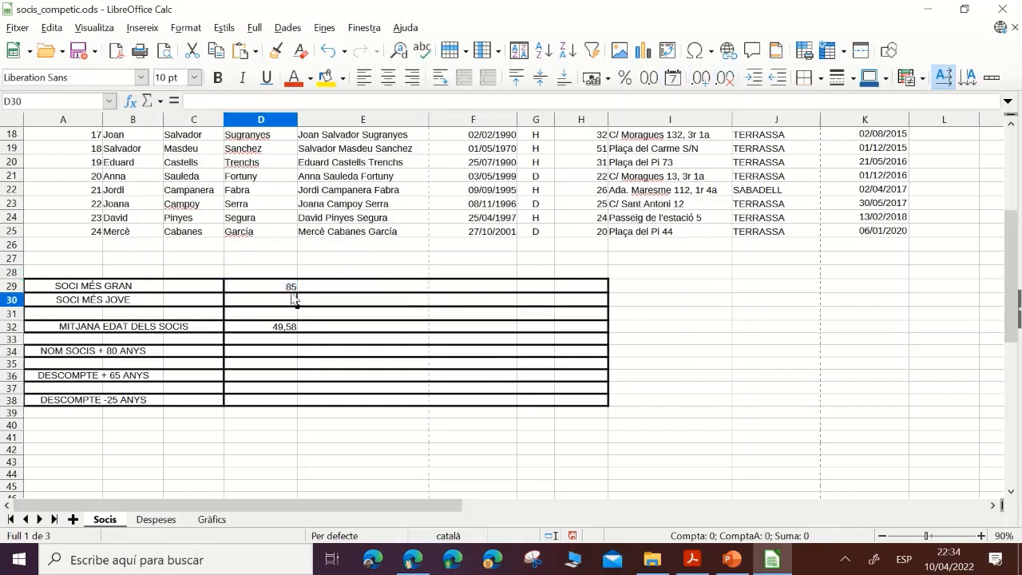
type("=MIN(")
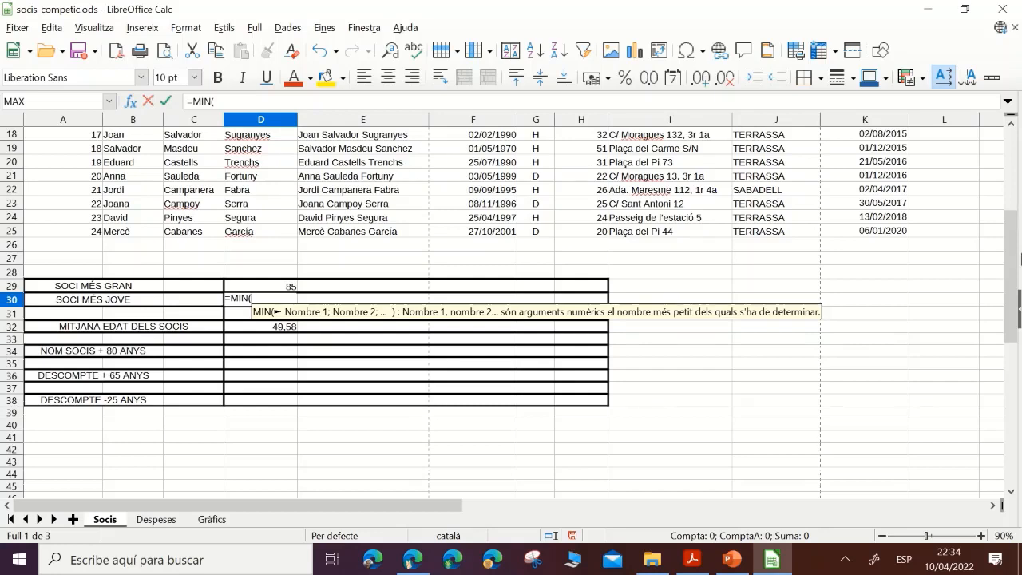
left_click_drag(1014, 247, 1014, 164)
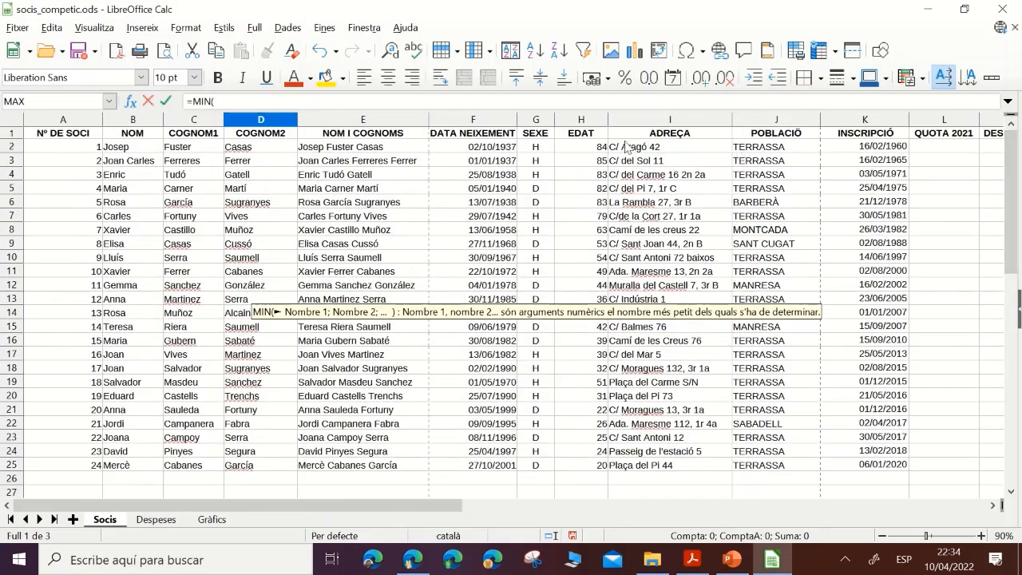
left_click_drag(603, 149, 587, 472)
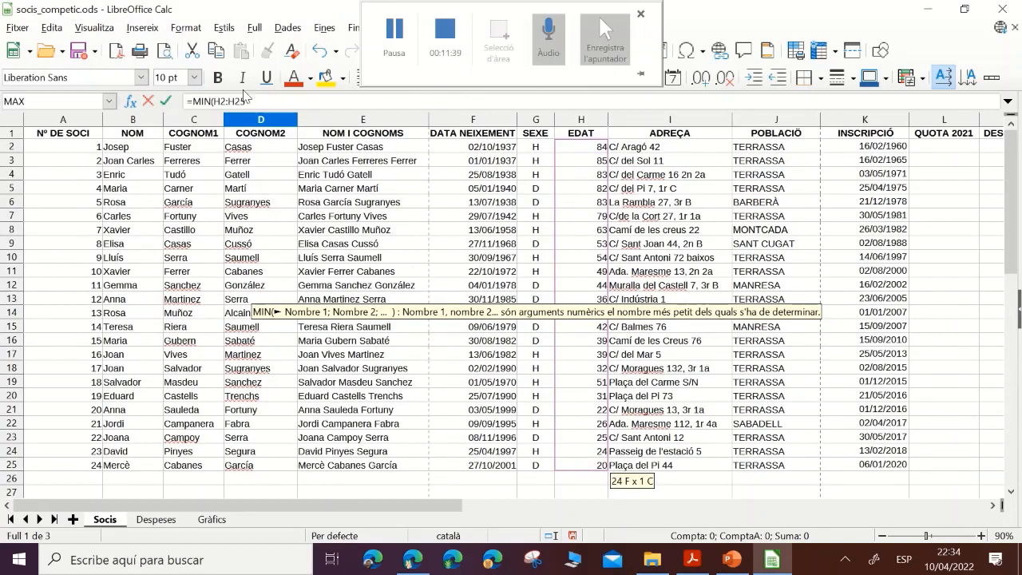
left_click(328, 103)
type(")")
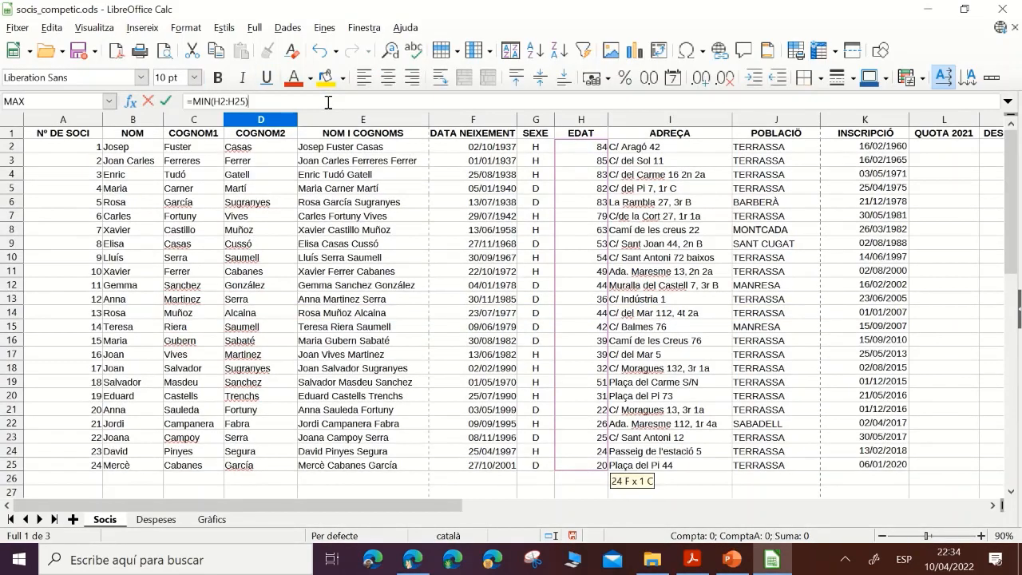
key("Return")
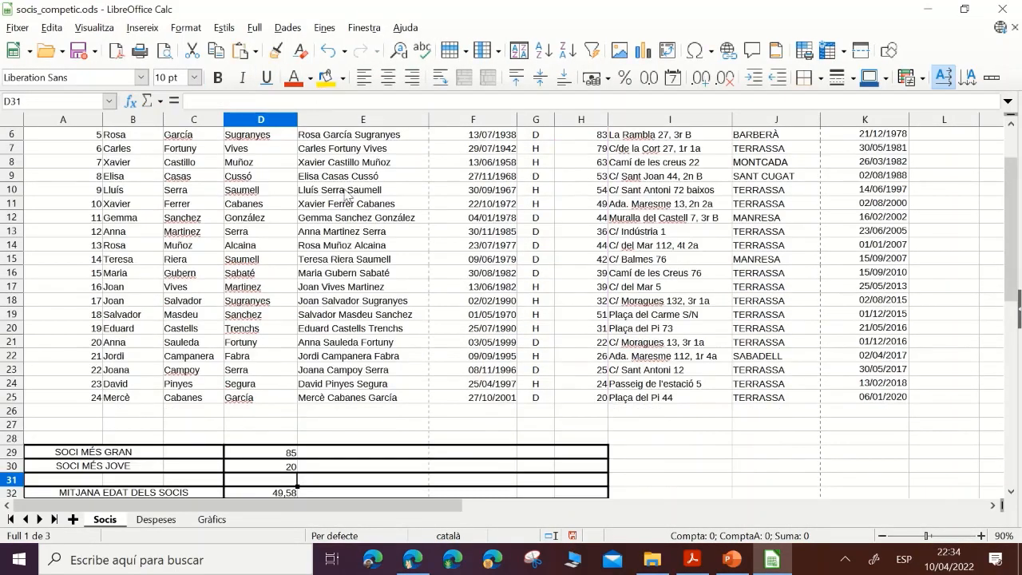
scroll(345, 196, "down", 1)
left_click(259, 425)
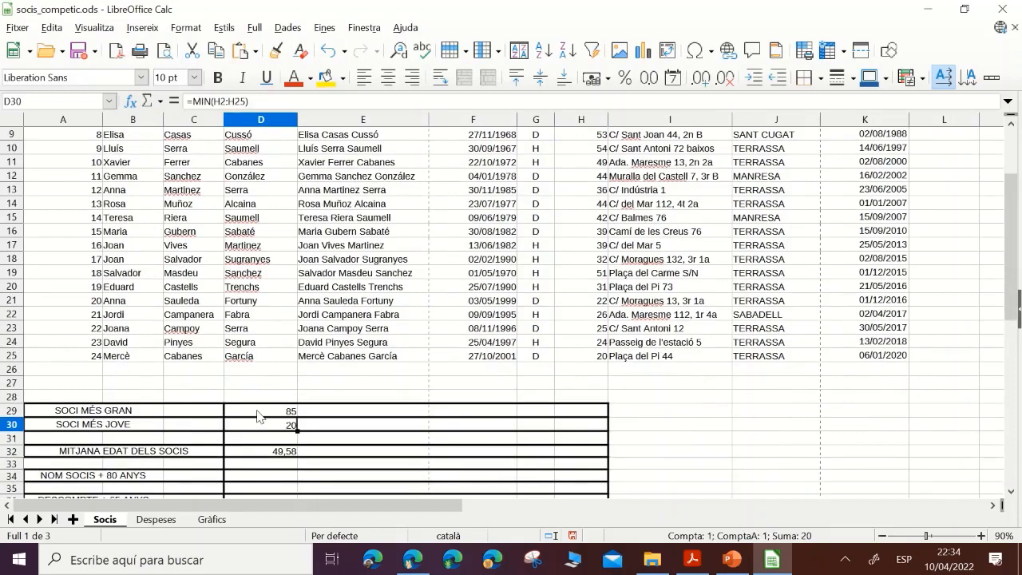
- Check the required Socis calculations in the assignment PDF in Acrobat Reader and return to the Calc spreadsheet
left_click(692, 559)
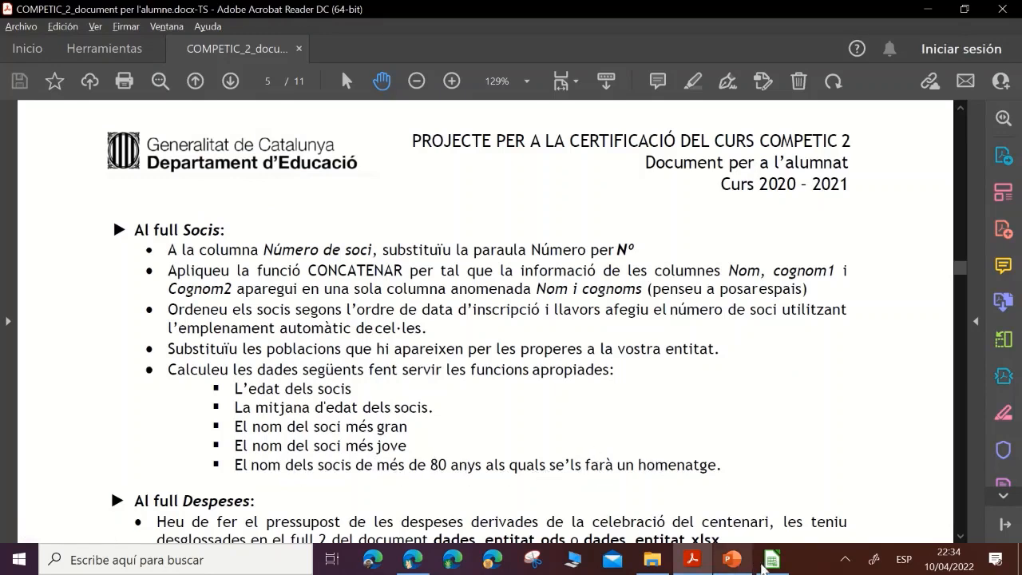
left_click(771, 559)
scroll(282, 397, "down", 1)
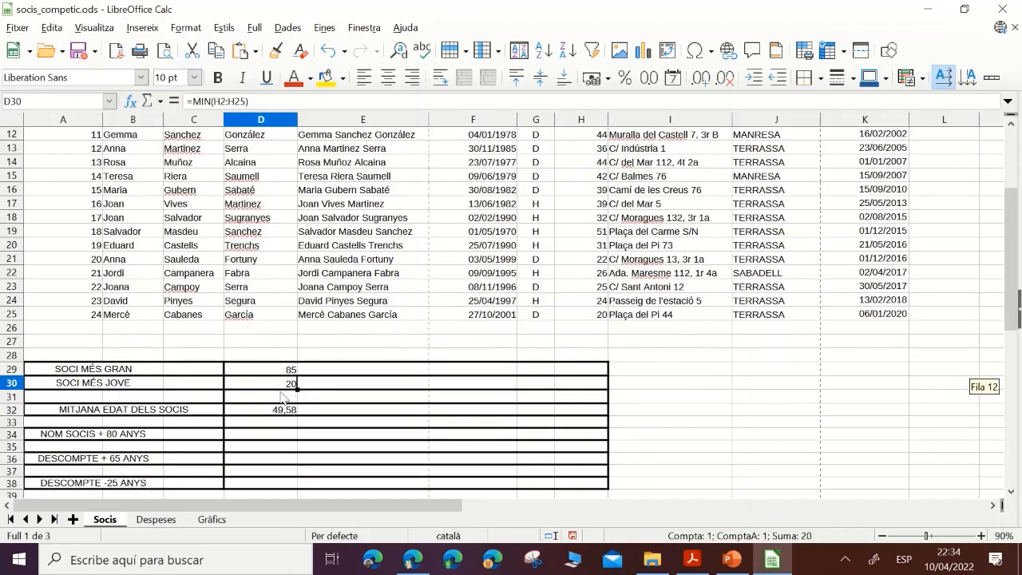
- Enter =COMPTASI(H2:H25;">80") in D34 to count the members older than 80
left_click(261, 436)
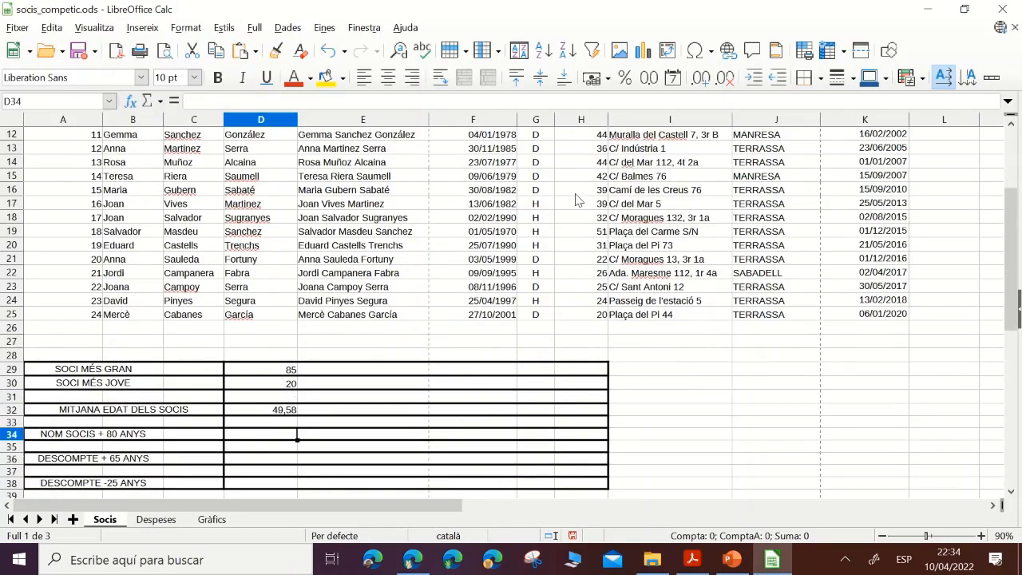
scroll(577, 200, "up", 4)
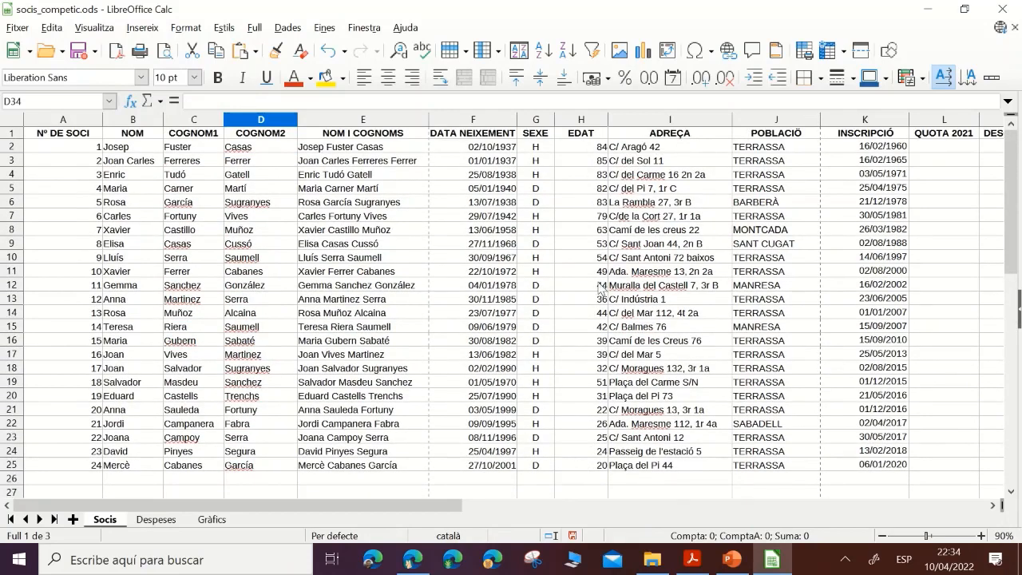
scroll(250, 381, "down", 4)
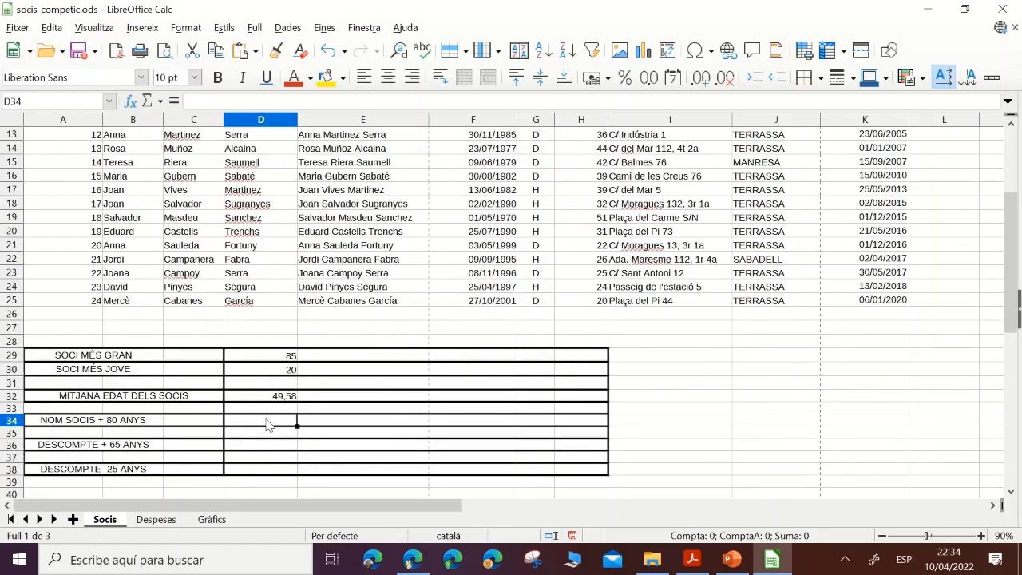
type("=COM")
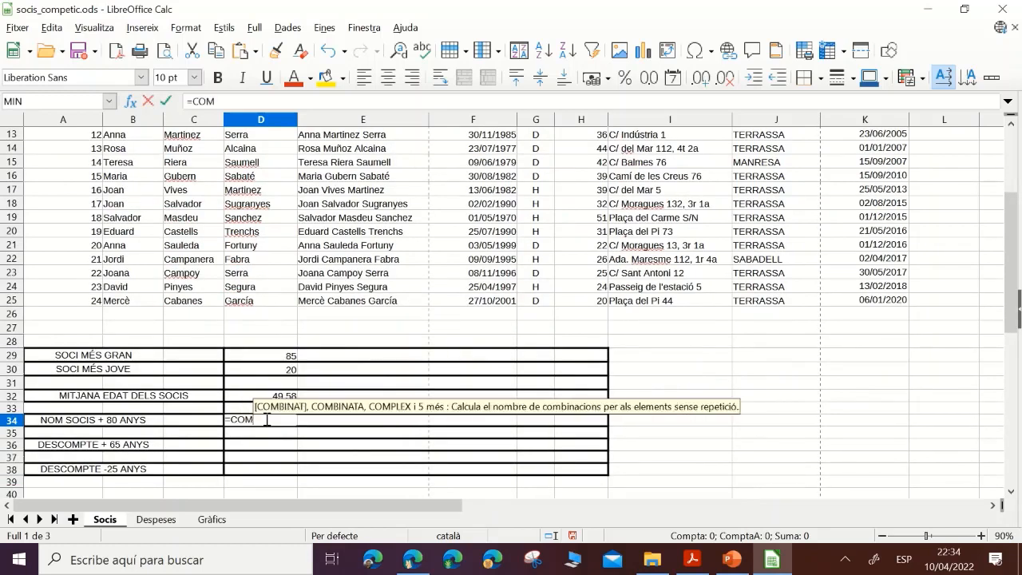
type("PTASI")
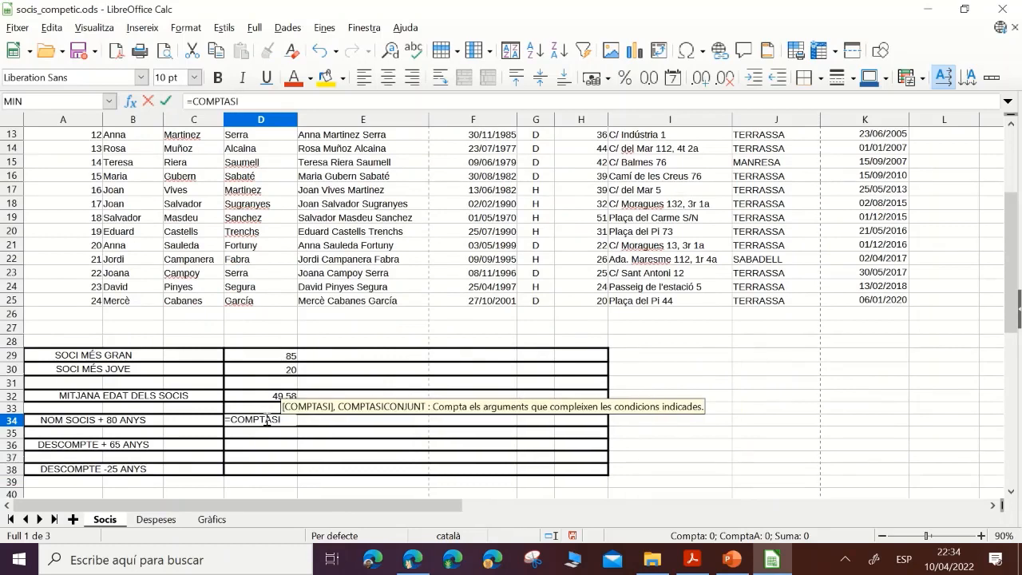
type("(")
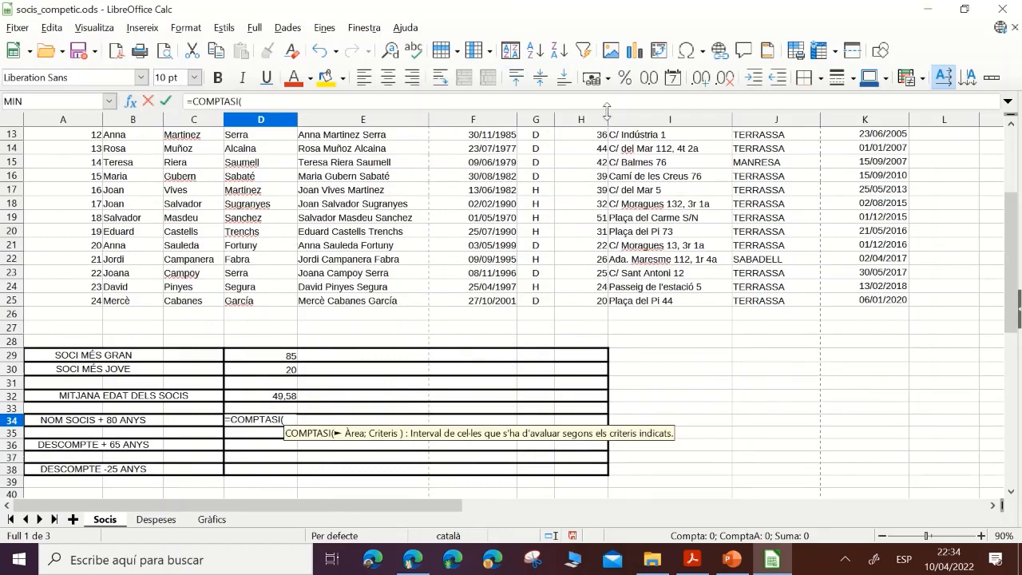
scroll(613, 224, "up", 4)
left_click_drag(596, 153, 598, 472)
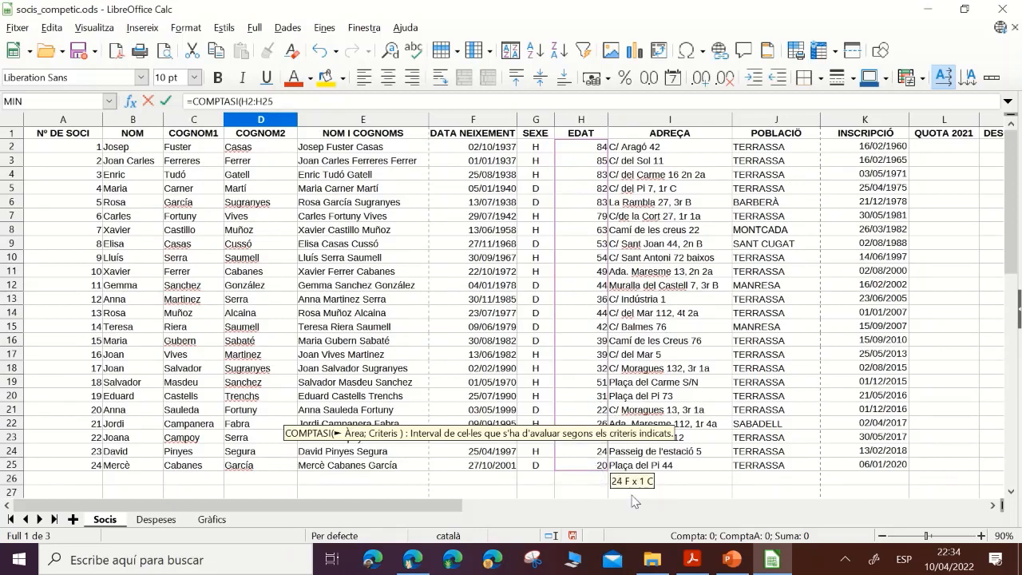
type(";")
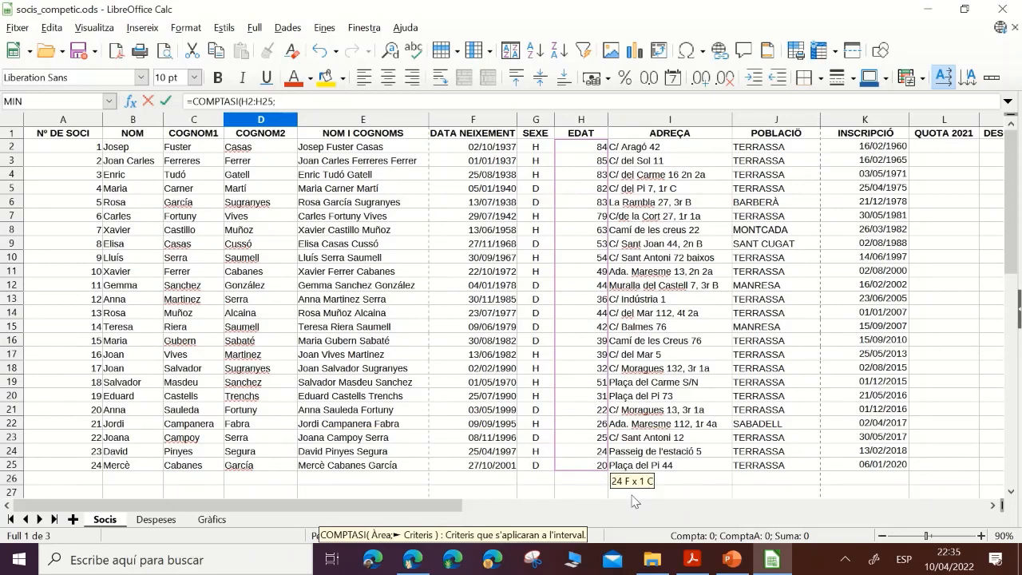
type("\">80")
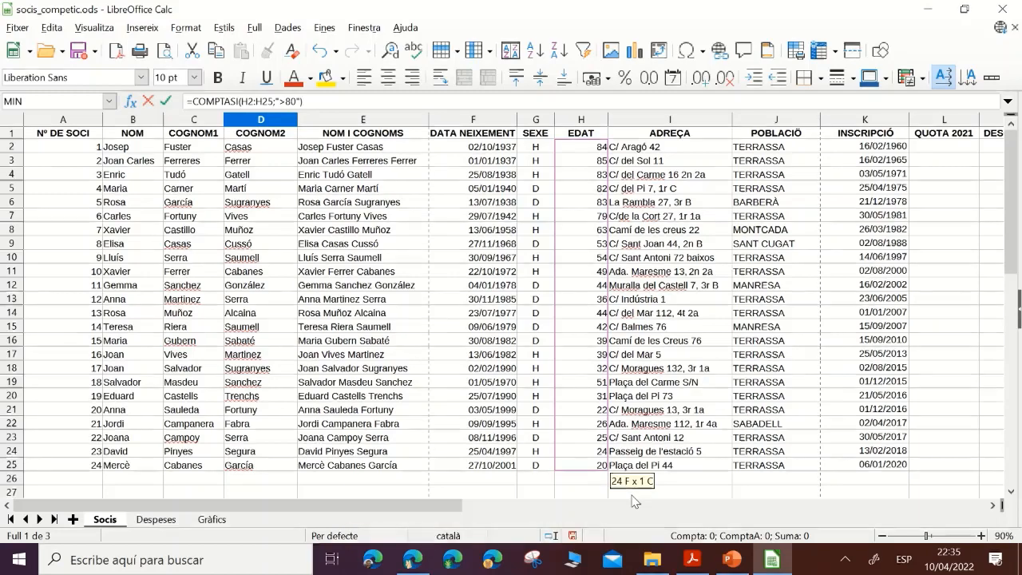
key("Return")
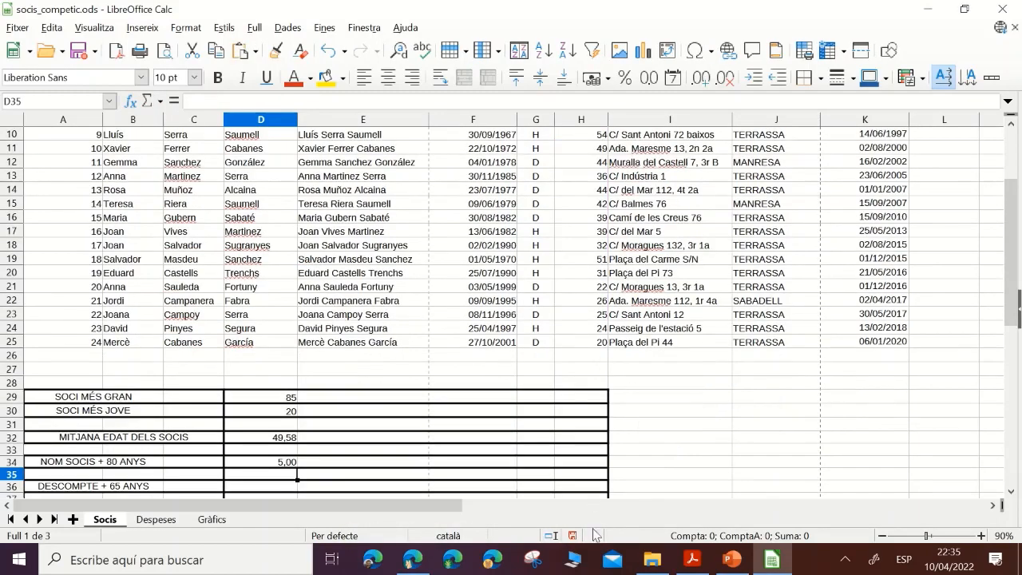
- Recheck the assignment PDF in Acrobat Reader and format the over-80 count in D34 of the Calc sheet with 0 decimals
left_click(690, 563)
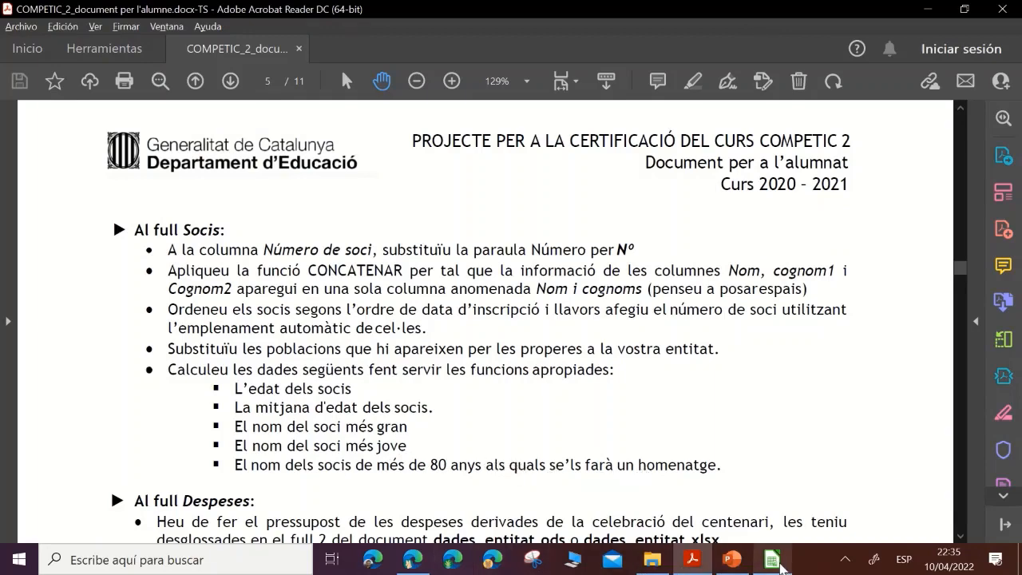
left_click(771, 559)
left_click(279, 464)
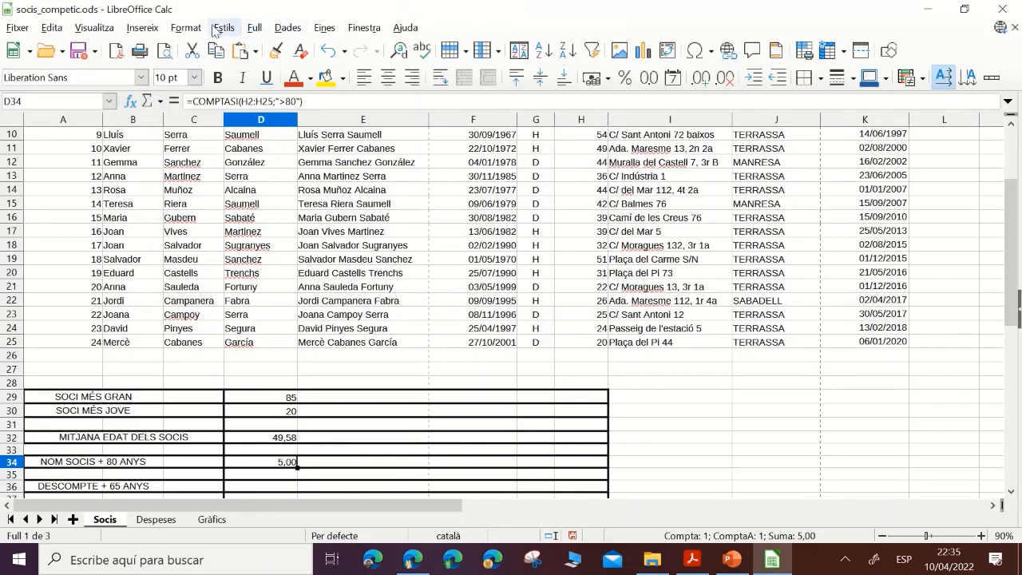
left_click(185, 27)
key("Escape")
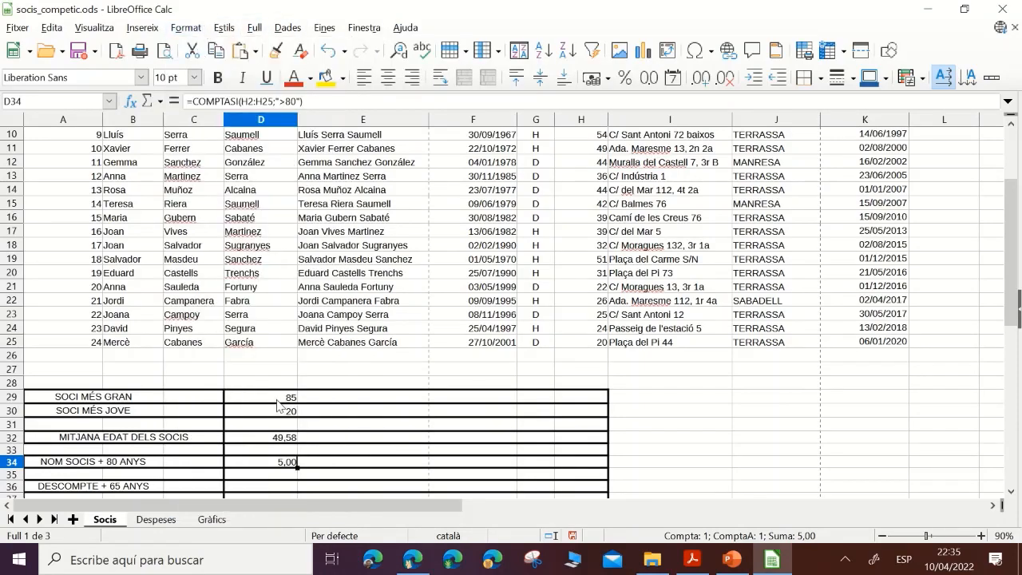
left_click(202, 28)
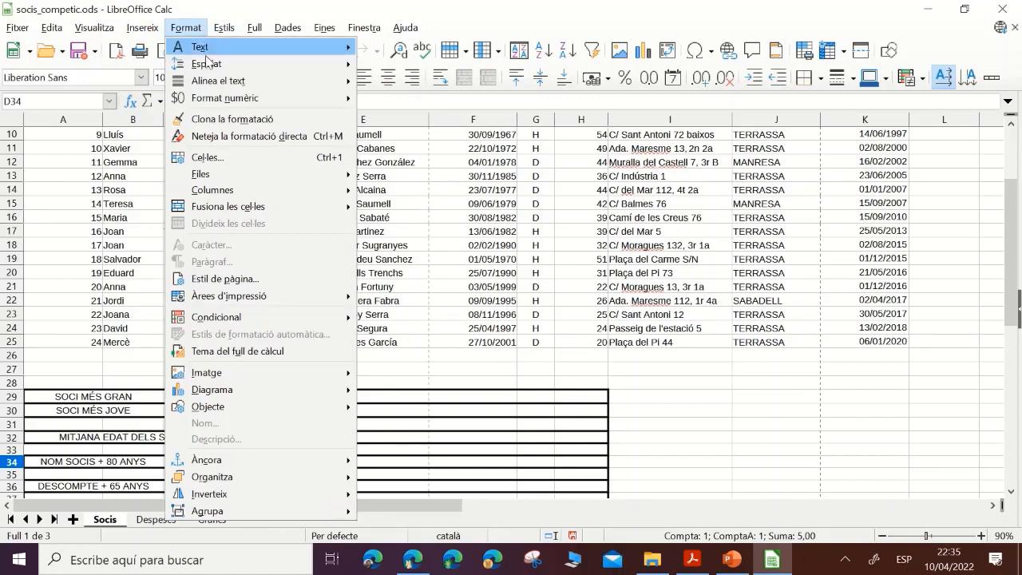
left_click(209, 157)
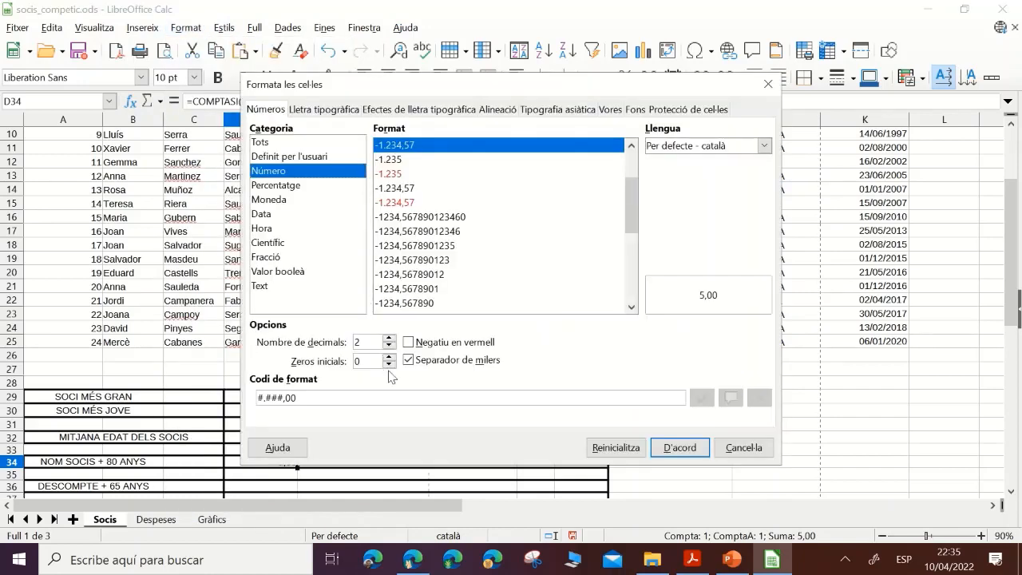
left_click(390, 346)
left_click(390, 345)
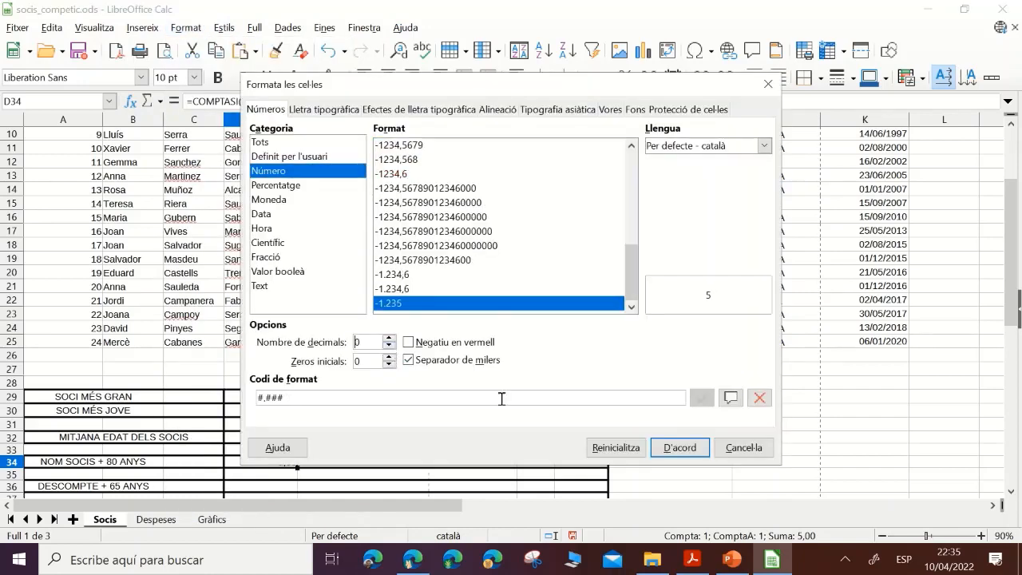
left_click(678, 448)
scroll(204, 409, "down", 2)
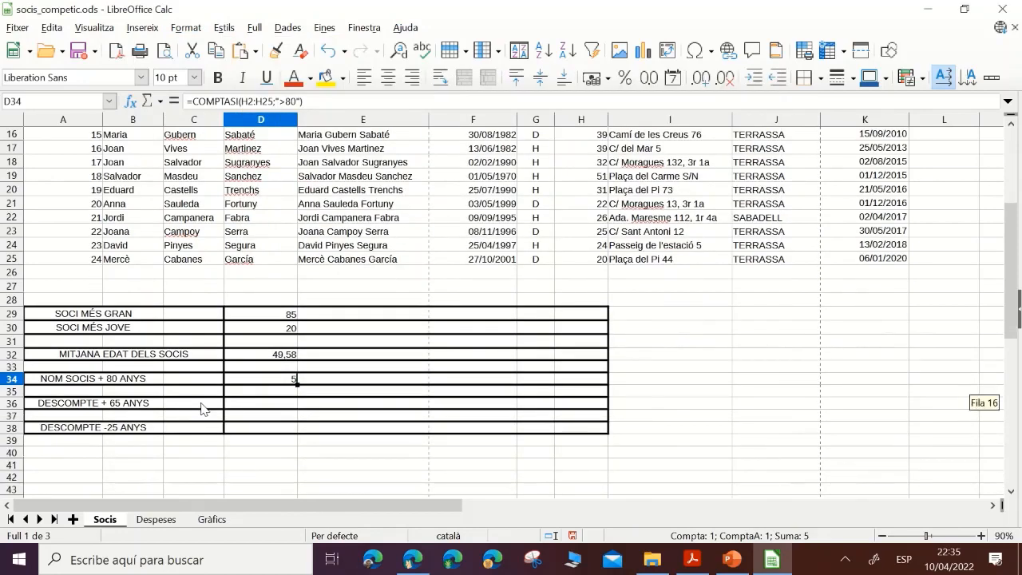
- Check the Despeses sheet requirements in the assignment PDF in Acrobat Reader and return to the Calc spreadsheet
left_click(693, 560)
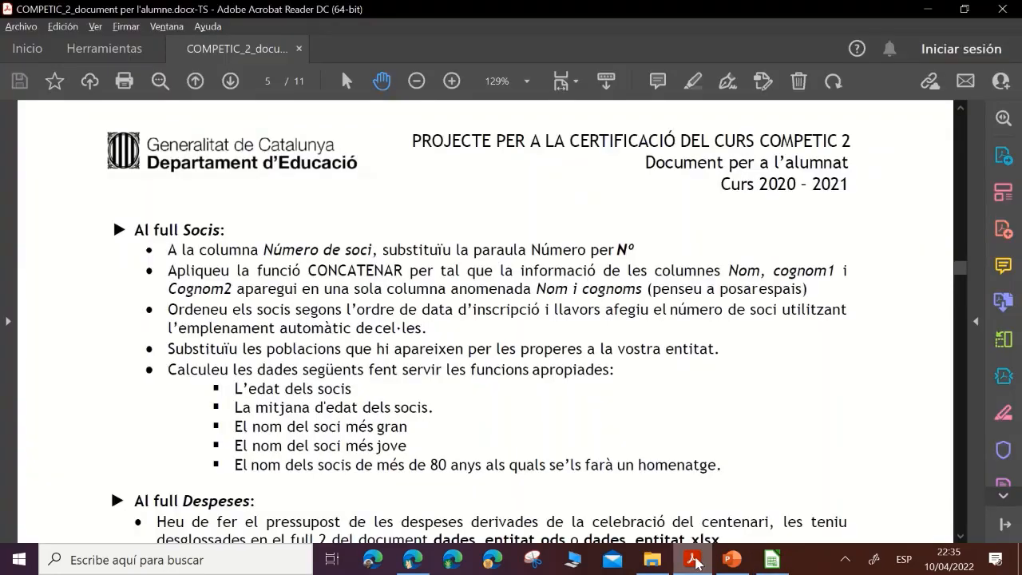
left_click(695, 563)
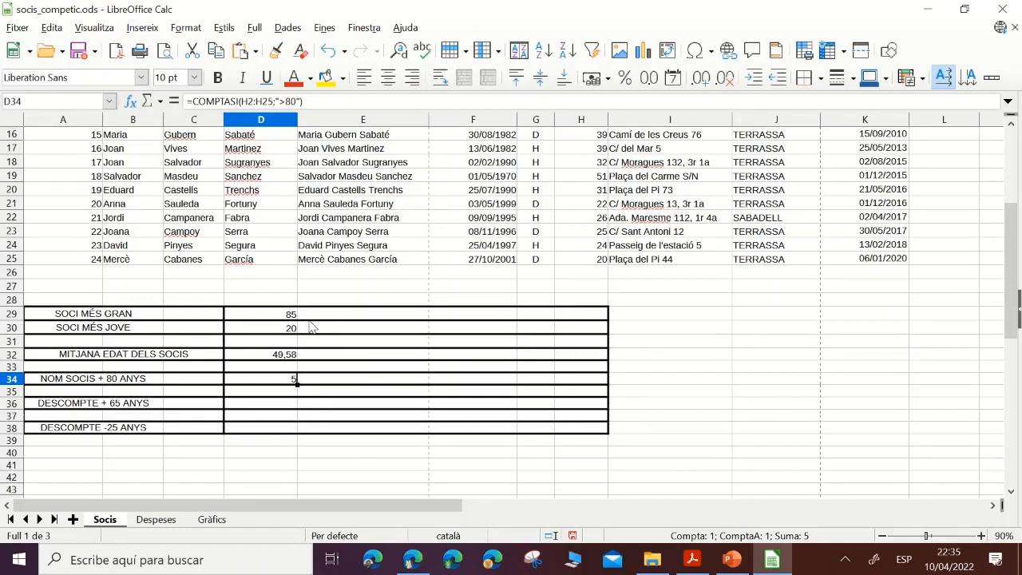
type("q")
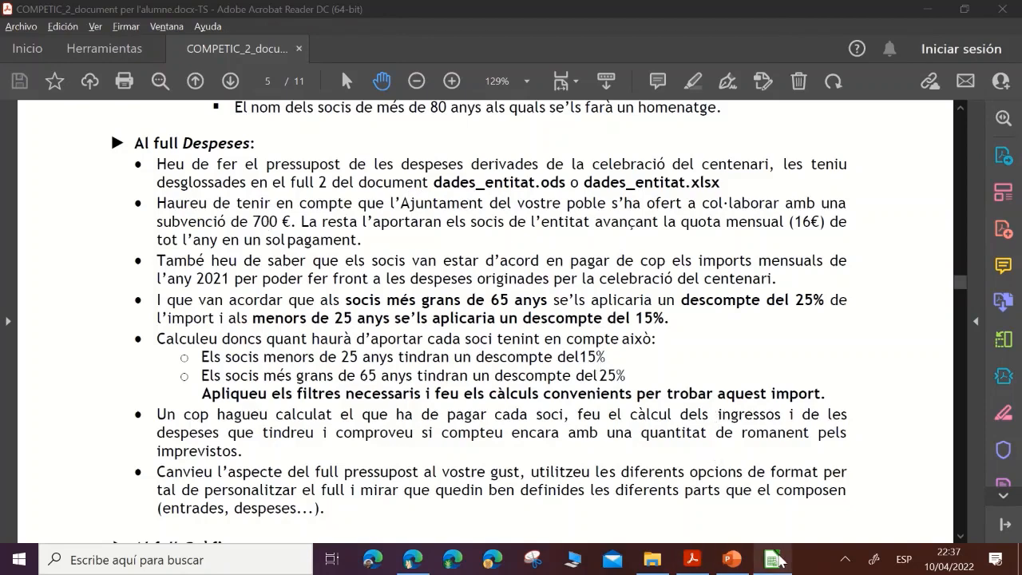
left_click(771, 559)
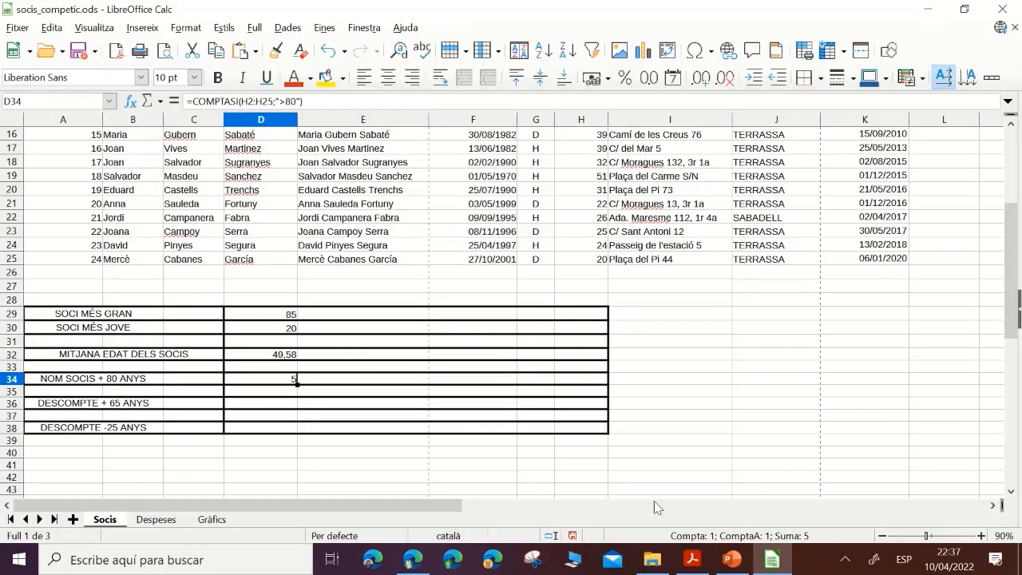
- Enter the town council subsidy of 700 in K7 of the Despeses sheet
left_click(156, 520)
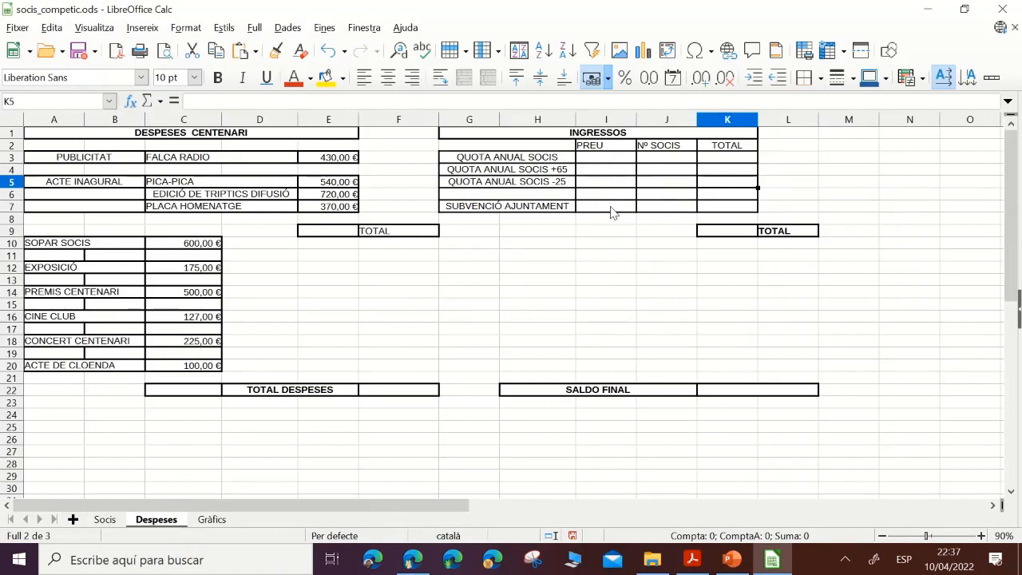
left_click(740, 209)
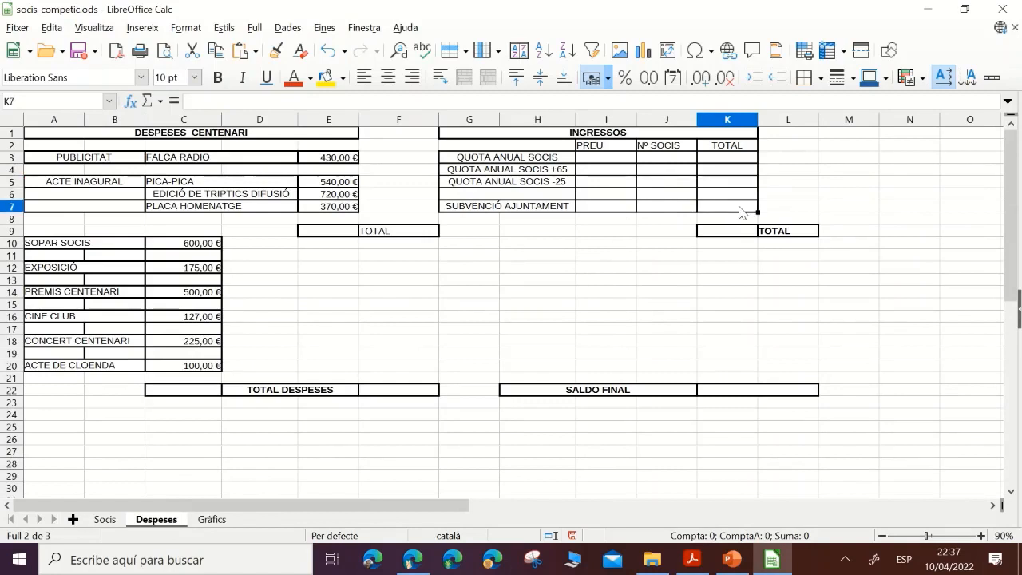
type("700")
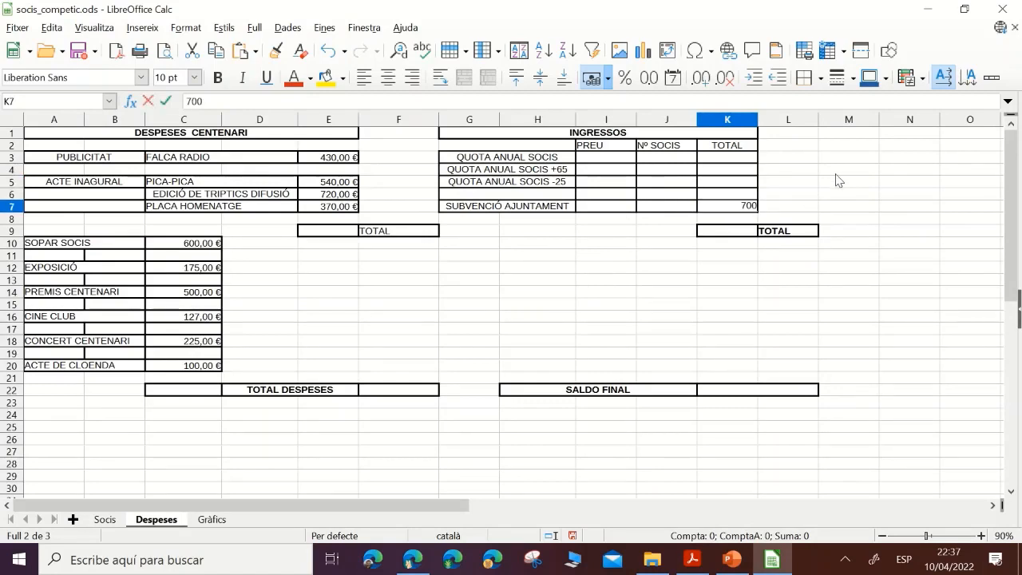
key("Return")
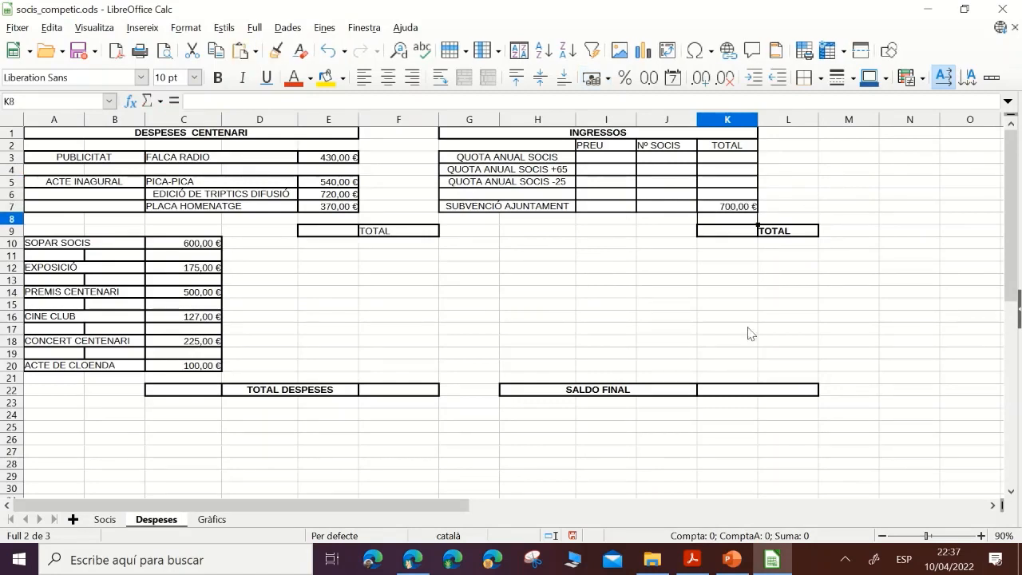
- Recheck the monthly fee in the assignment PDF and enter =16*12 in L2 of the Socis sheet as the first member's QUOTA 2021
left_click(694, 559)
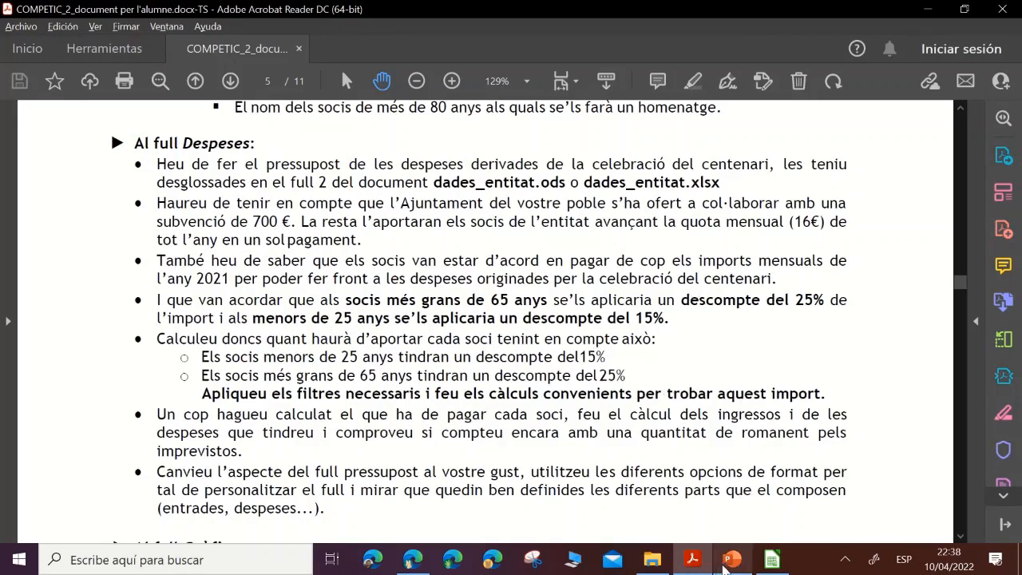
left_click(781, 562)
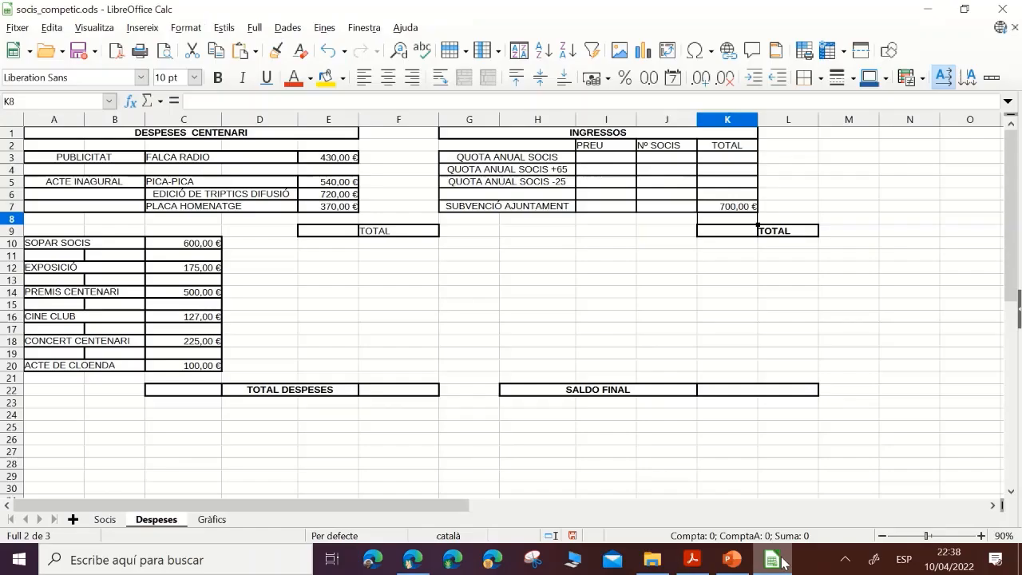
left_click(110, 520)
scroll(713, 226, "up", 3)
scroll(711, 226, "up", 2)
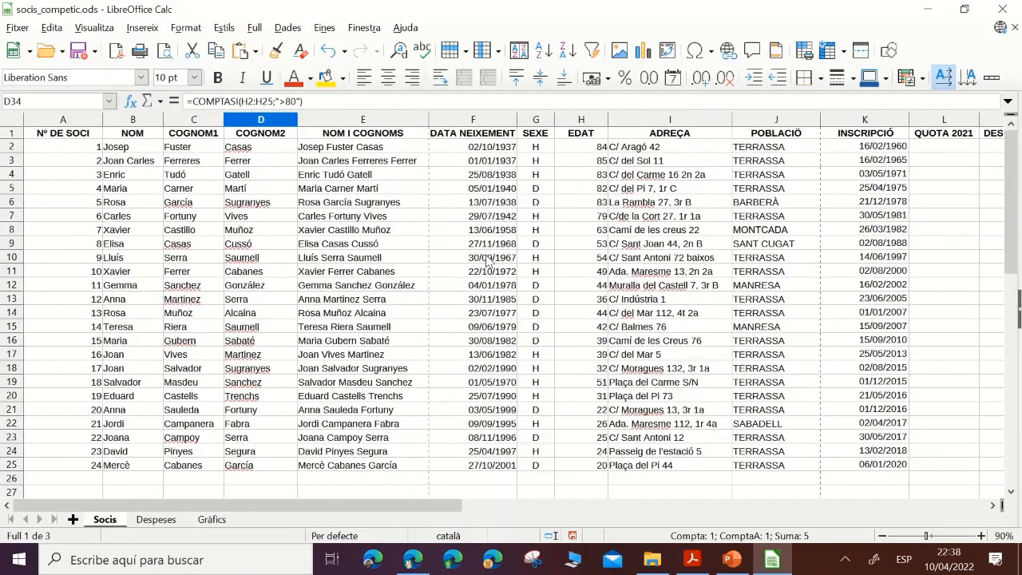
left_click(994, 505)
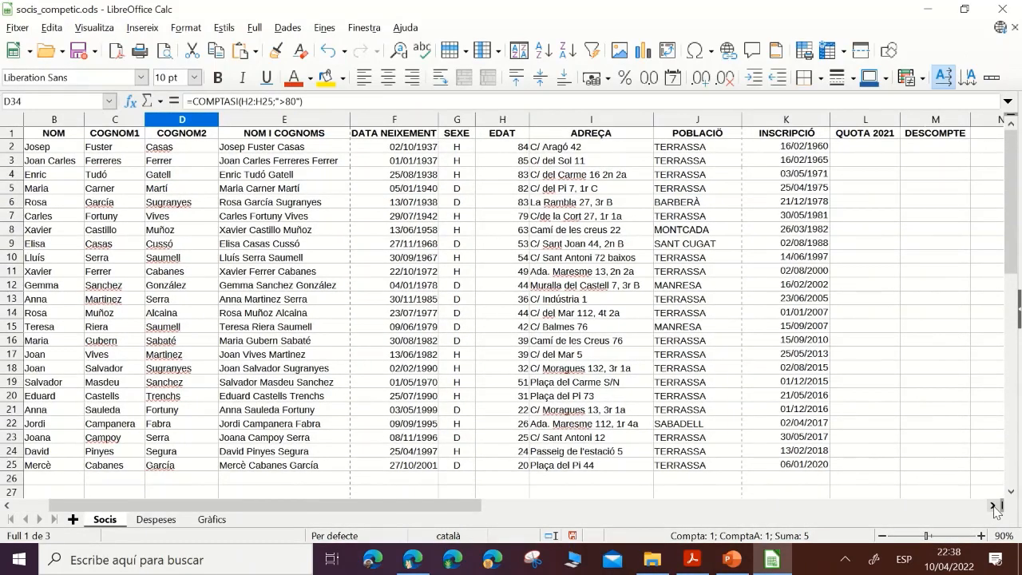
left_click(861, 149)
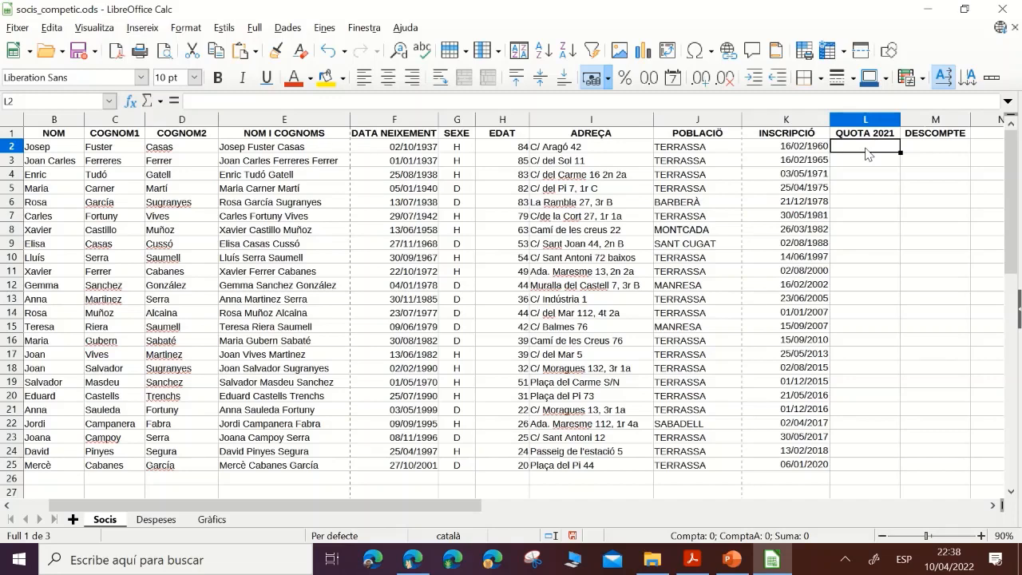
type("=")
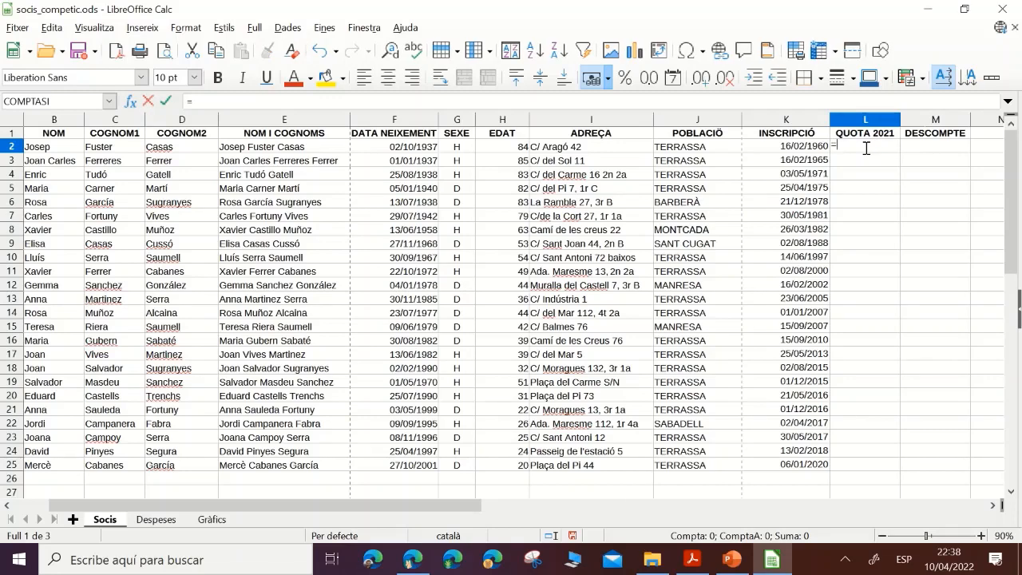
type("16*12")
key("Return")
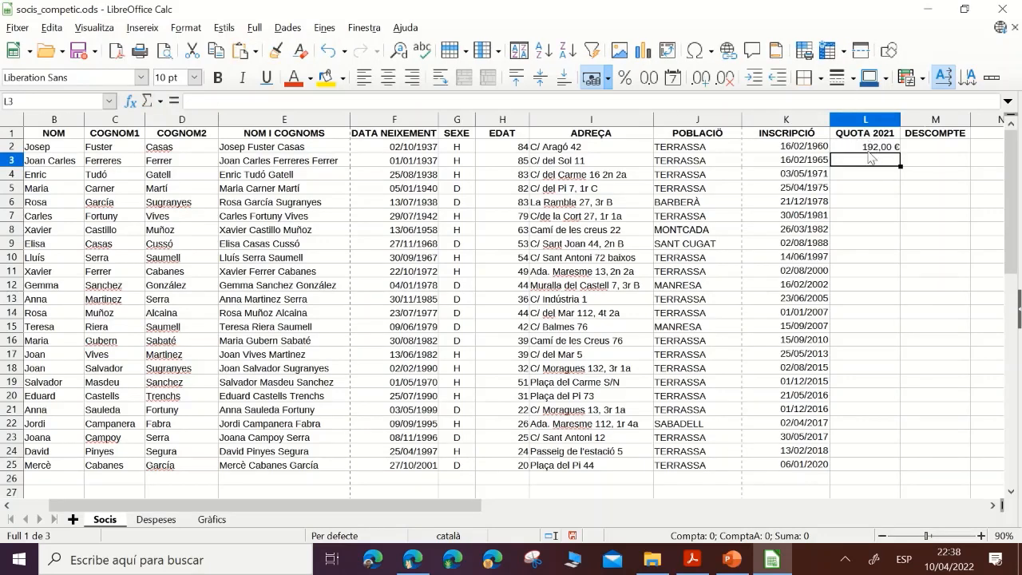
- Fill the QUOTA 2021 formula from L2 down to L25 for all members
left_click(870, 147)
left_click_drag(901, 152, 904, 470)
left_click(889, 188)
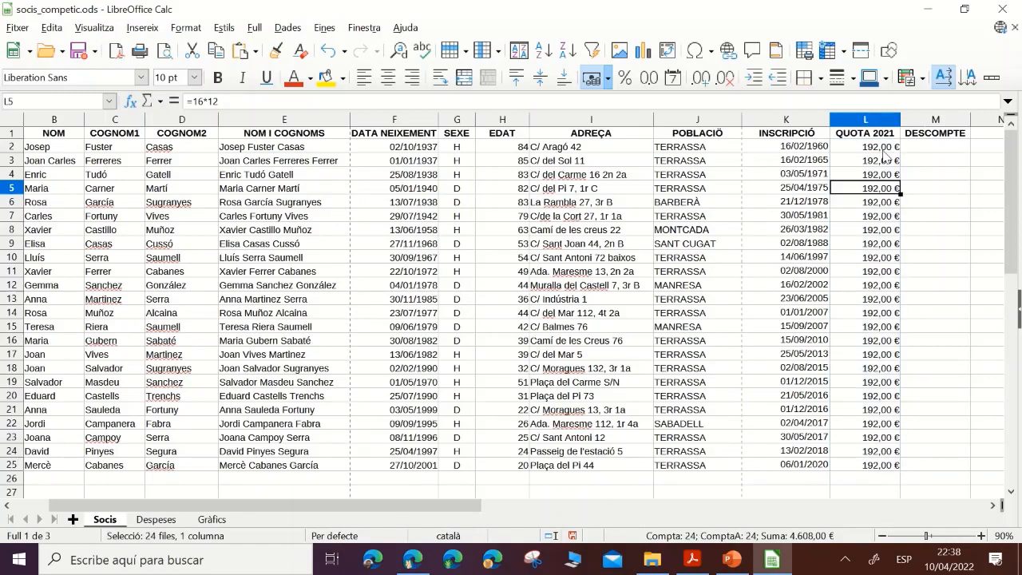
left_click(883, 150)
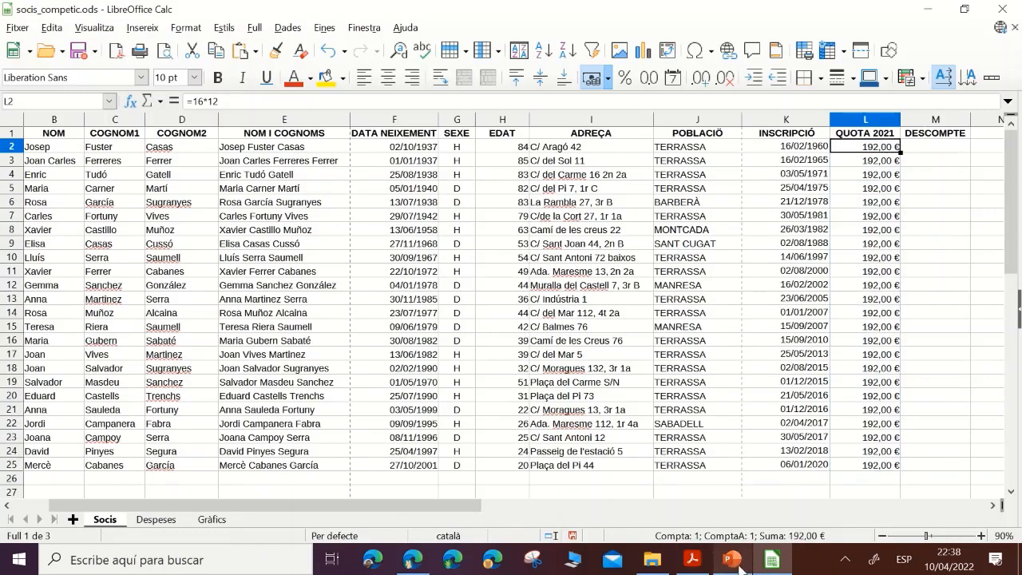
- Enter =16*12 in I3 of the Despeses sheet as the price of the members' annual fee
left_click(158, 520)
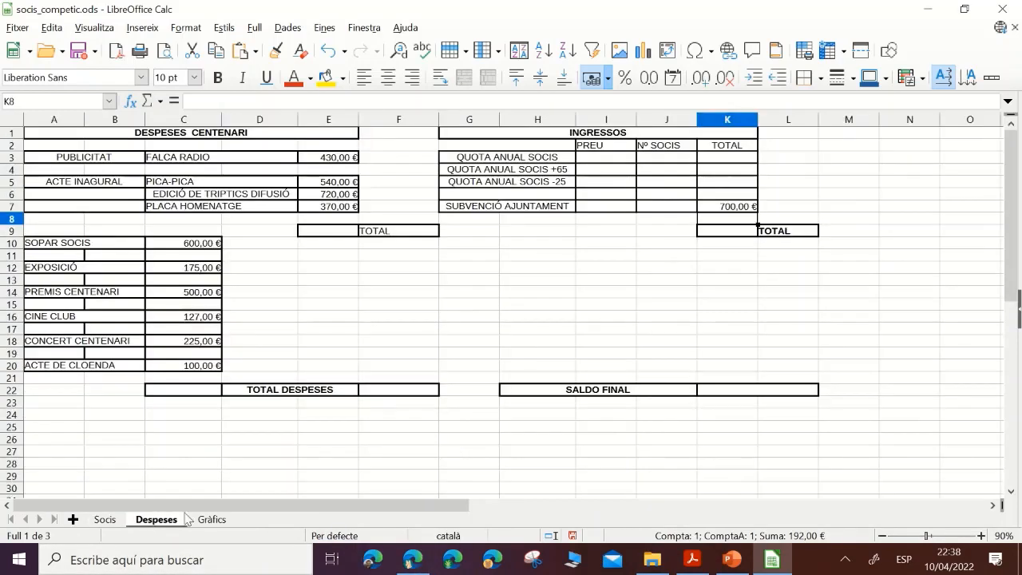
left_click(601, 161)
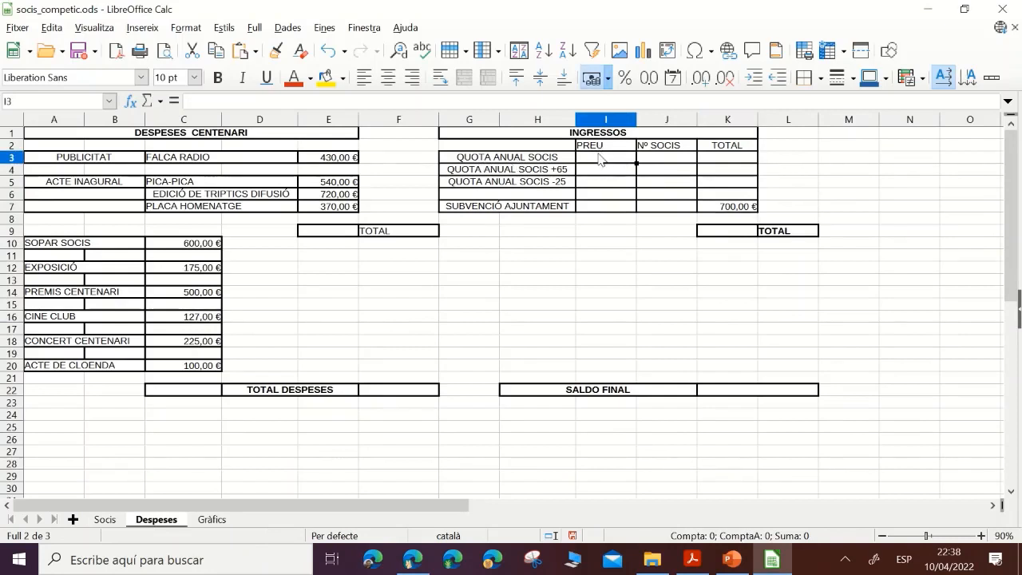
type("=")
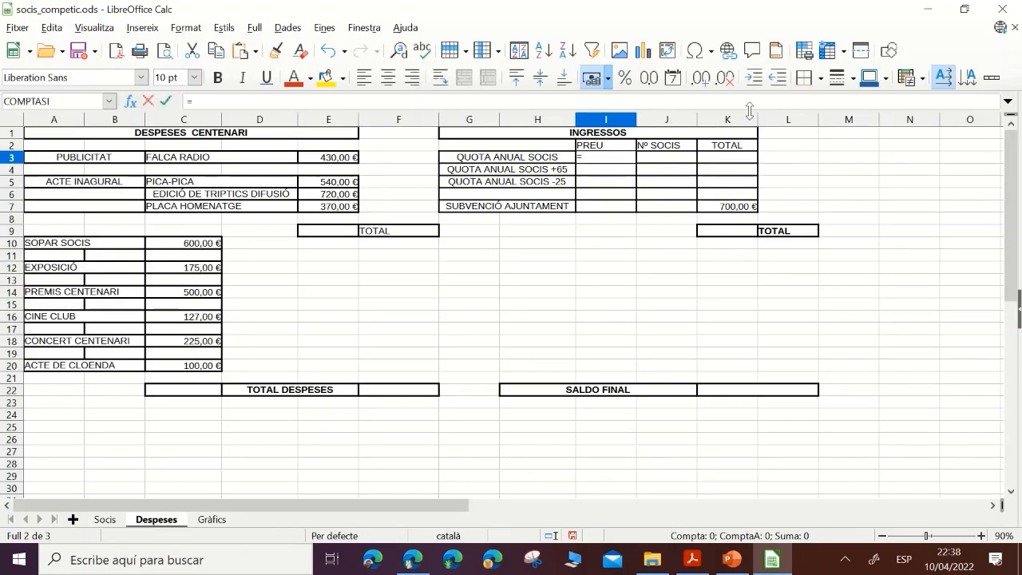
type("16*")
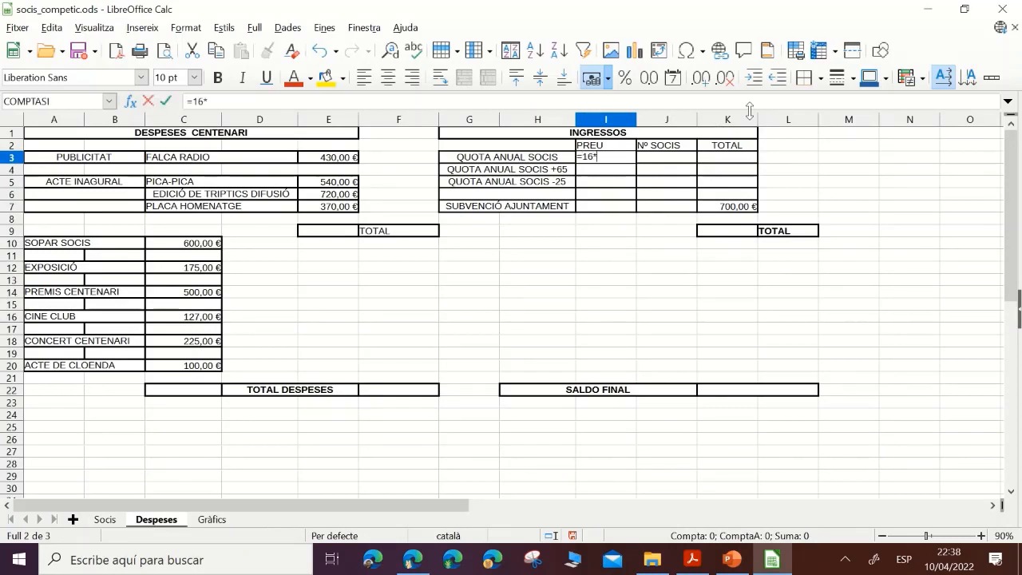
type("12")
key("Return")
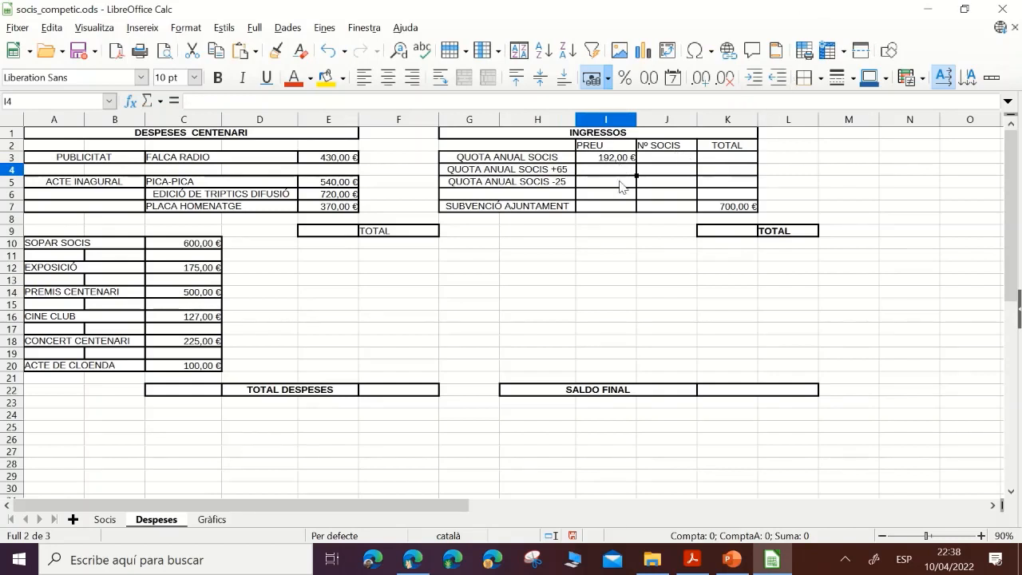
- Check the over-65 and under-25 discount percentages in the assignment PDF in Acrobat Reader and return to the Calc spreadsheet
left_click(681, 567)
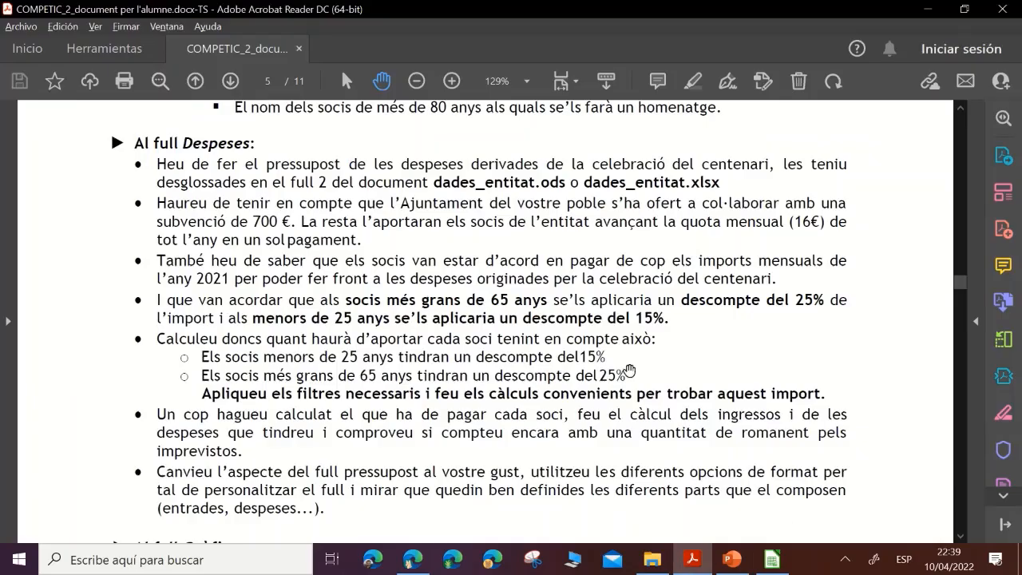
left_click(693, 564)
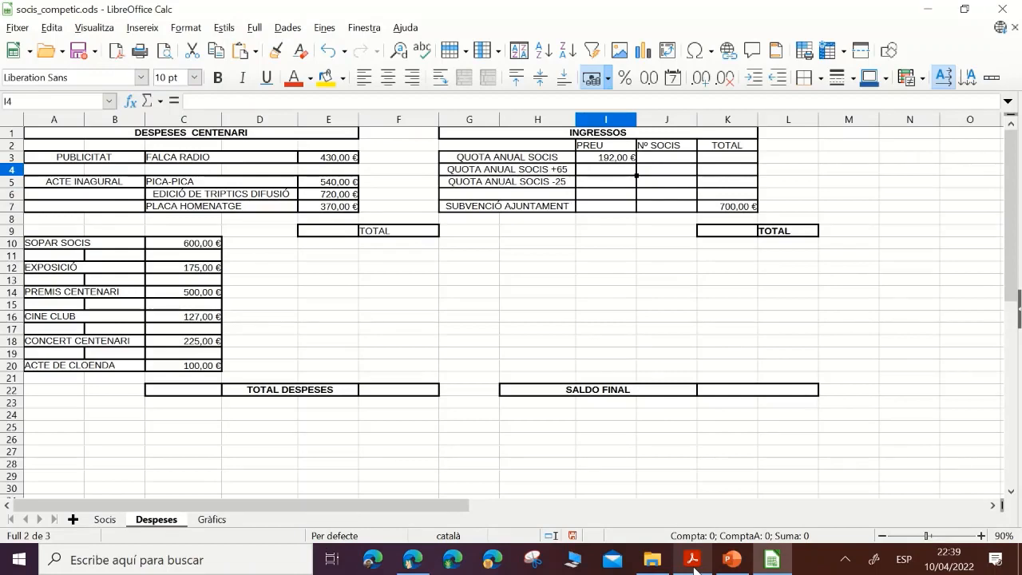
left_click(694, 564)
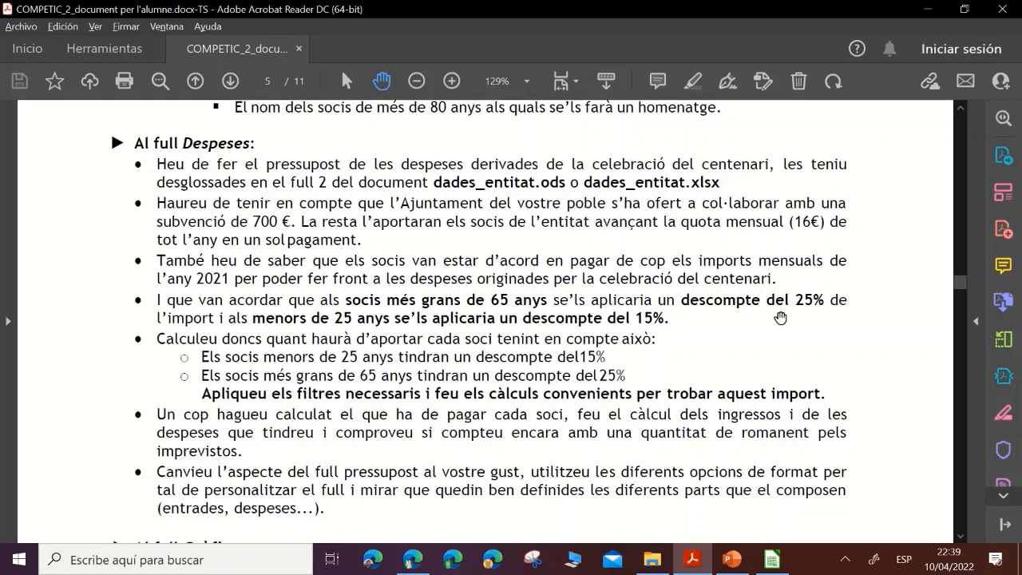
left_click(768, 560)
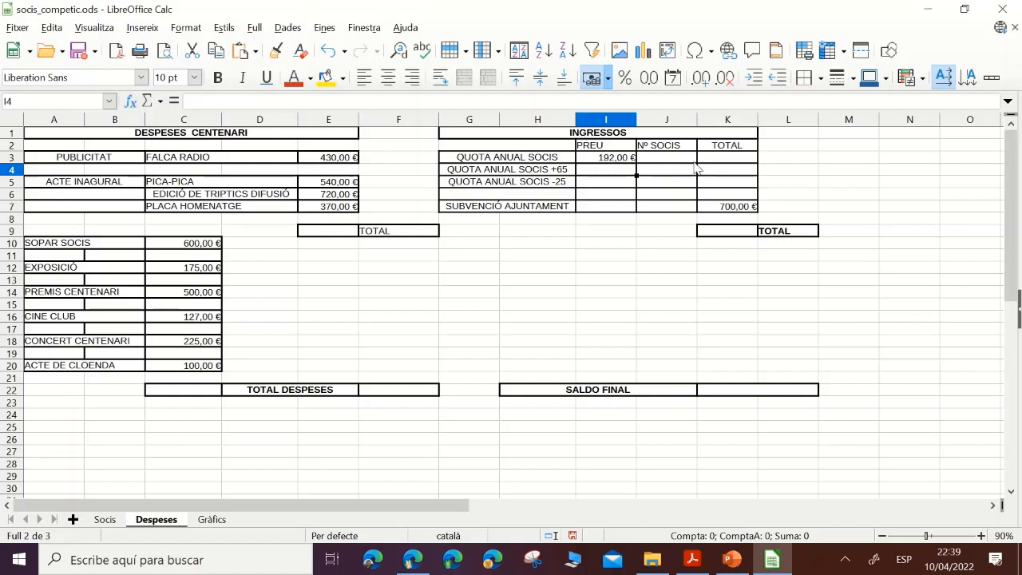
- Enter =(25/100)*I3 in I4 to calculate 25% of the annual fee for members over 65
type("=")
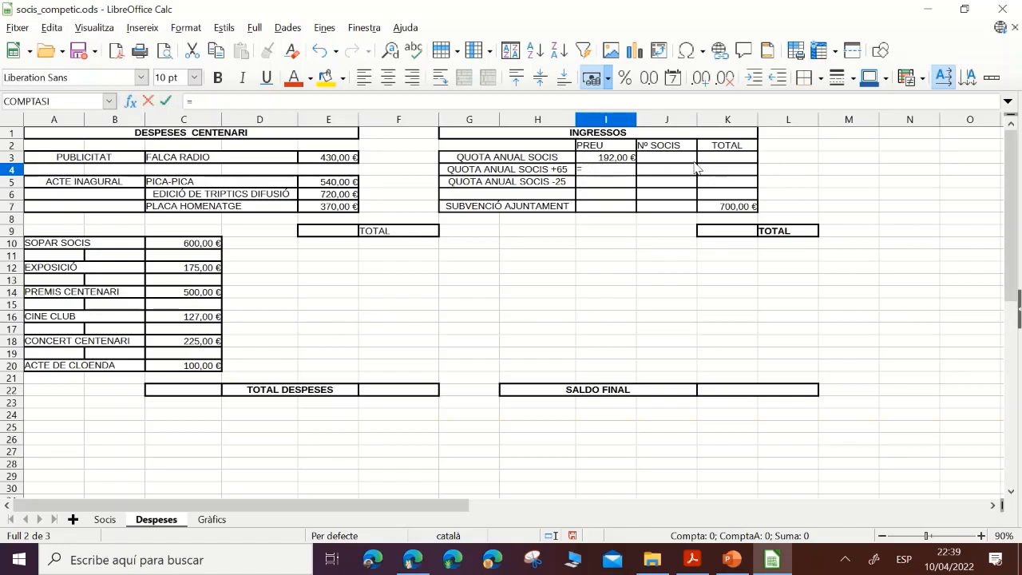
type("(25/100")
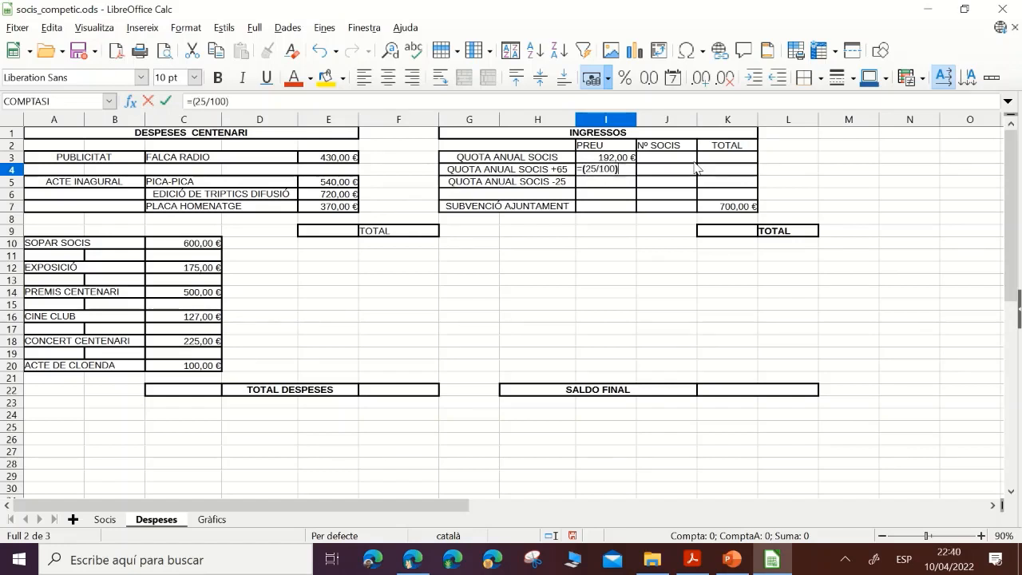
type(")*")
left_click(621, 157)
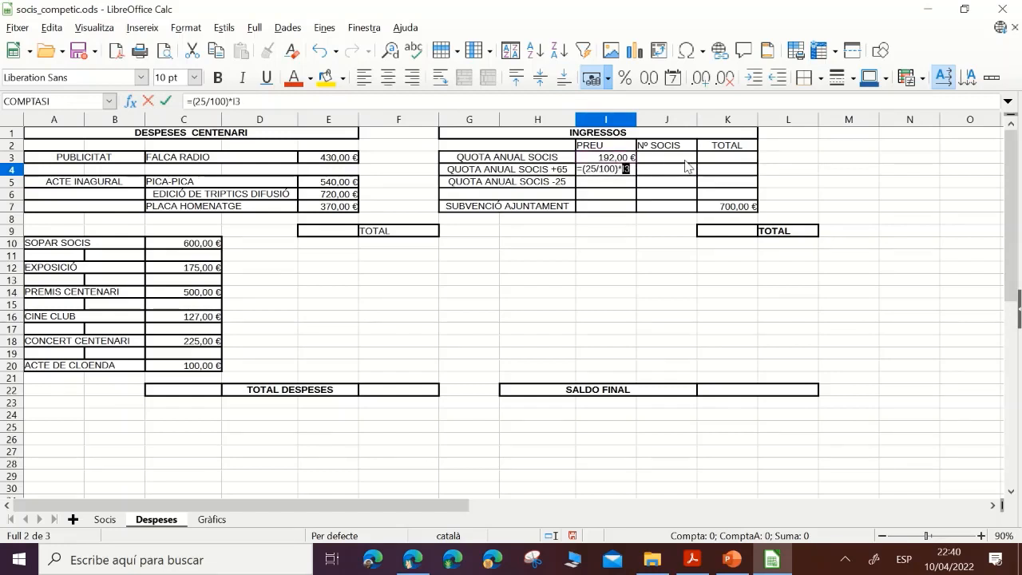
key("Return")
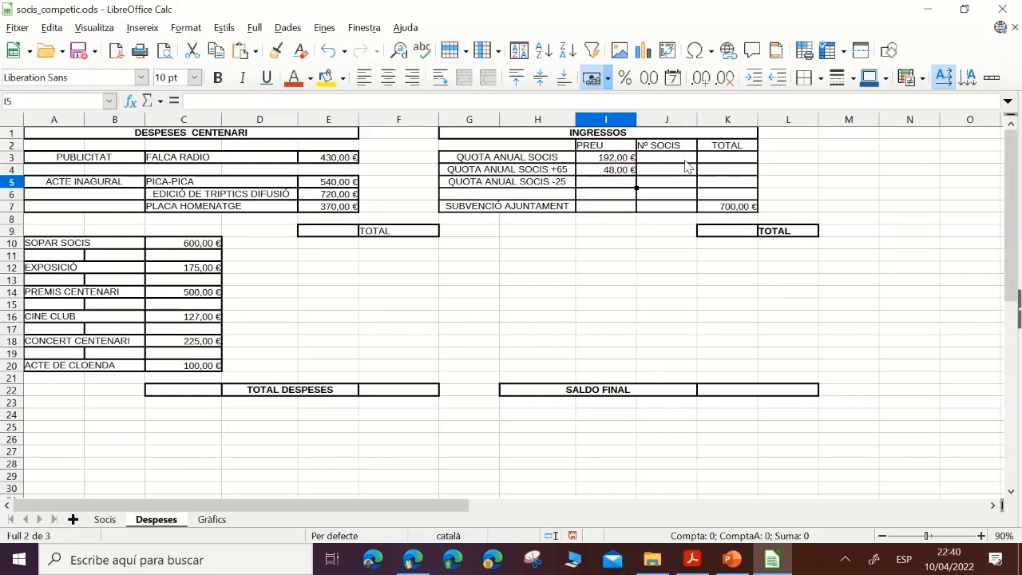
- Change the formula in I4 to =I3-(25/100)*I3 so the 25% discount is subtracted from the annual fee
left_click(606, 170)
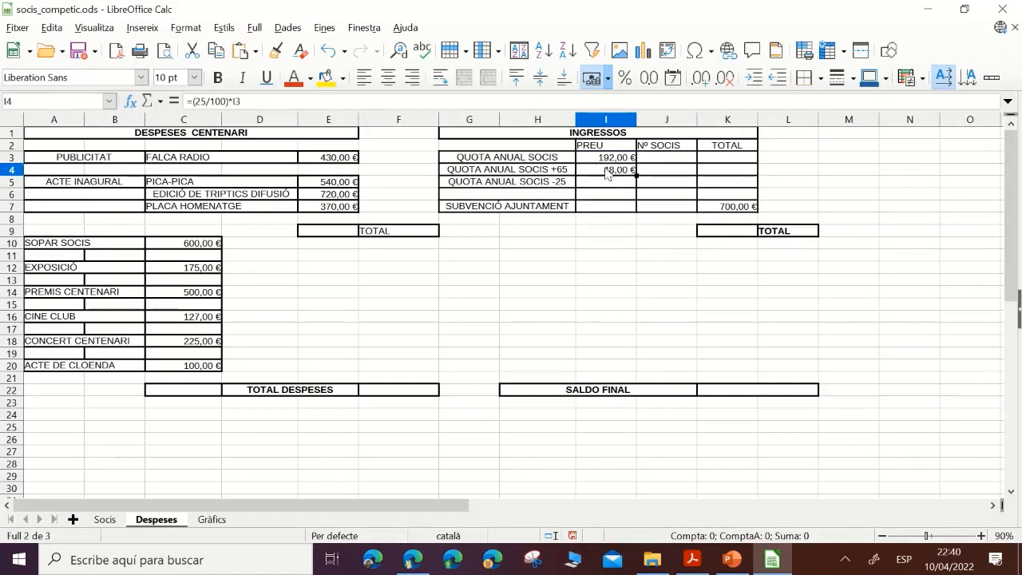
left_click(195, 101)
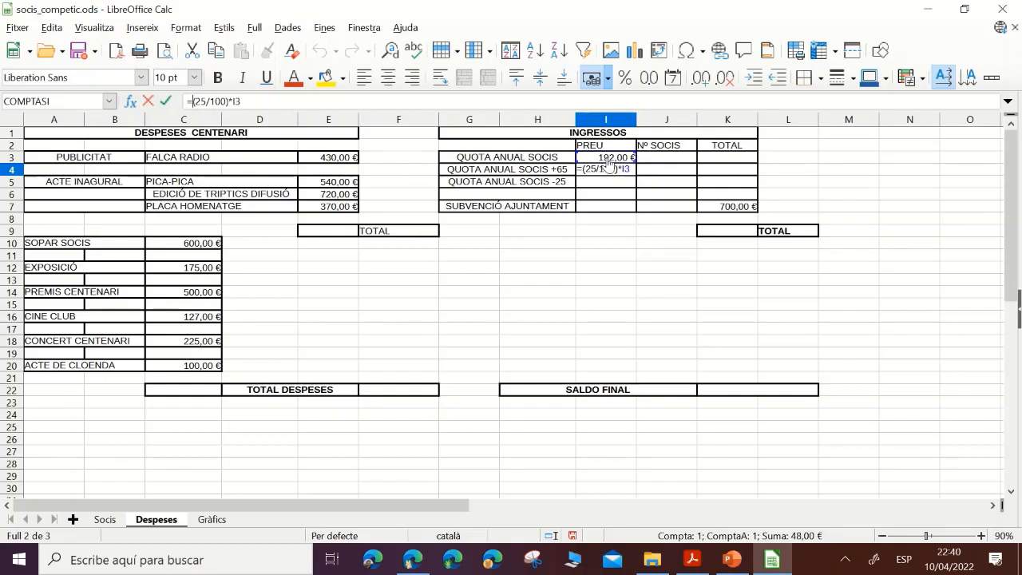
type("i3")
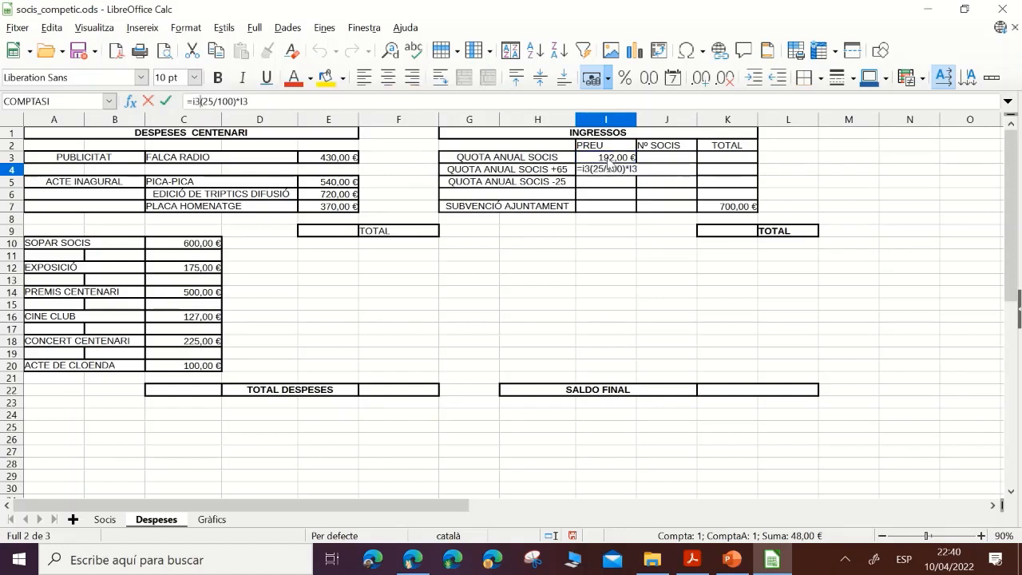
type("-")
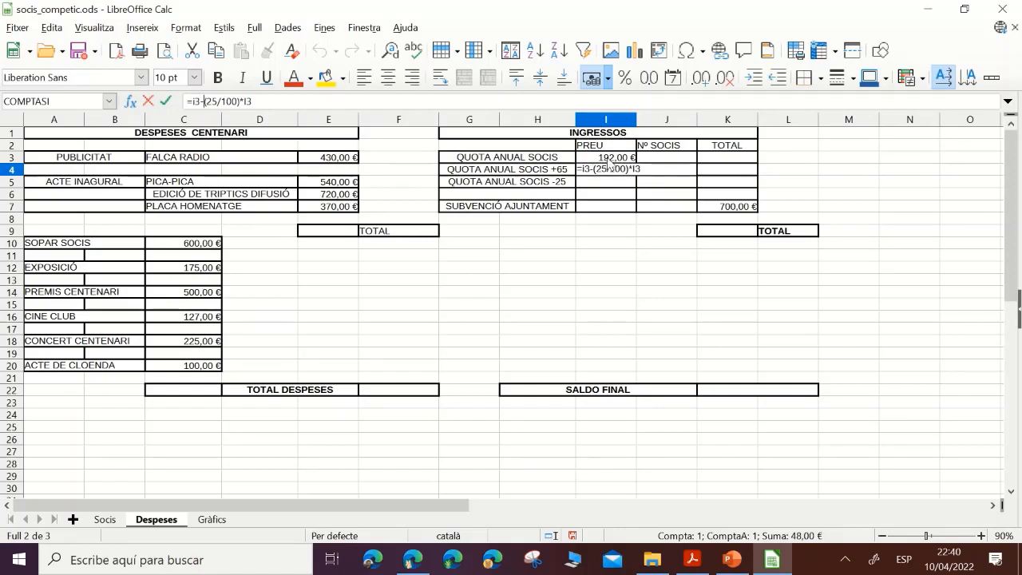
key("Return")
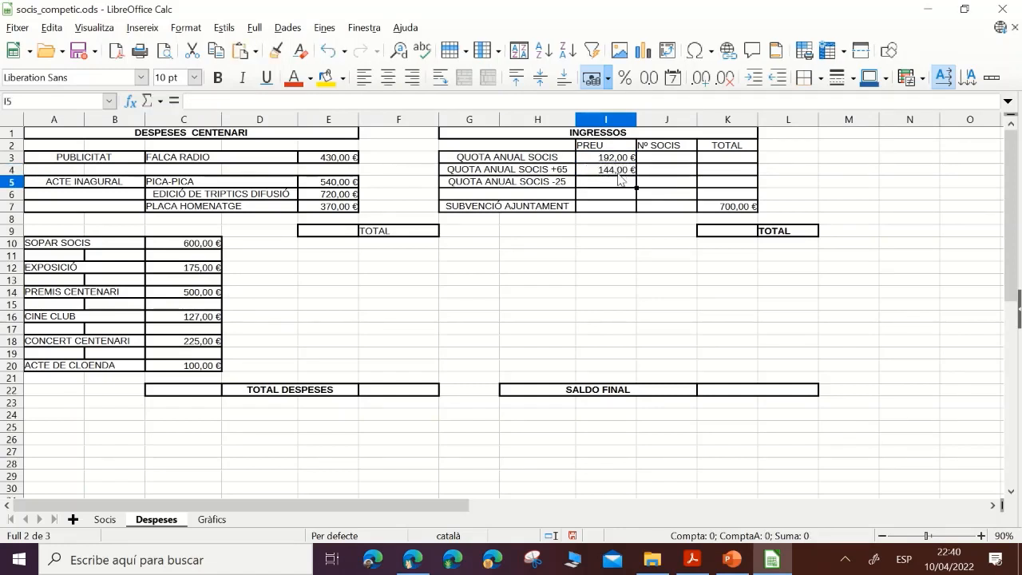
- Enter =(1-0,15)*I3 in I5 of the Despeses sheet as the annual fee for members under 25
left_click(600, 171)
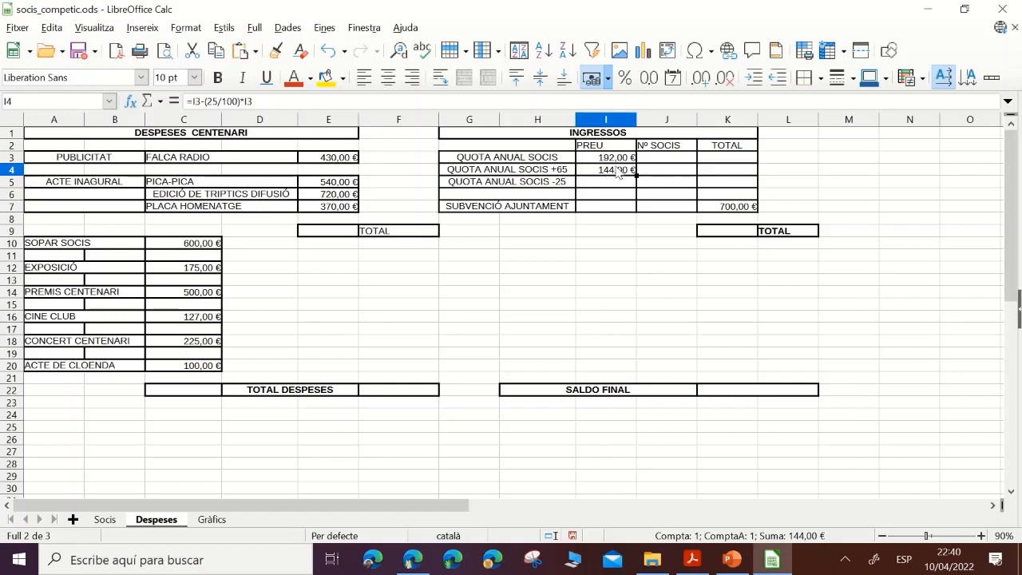
left_click(693, 559)
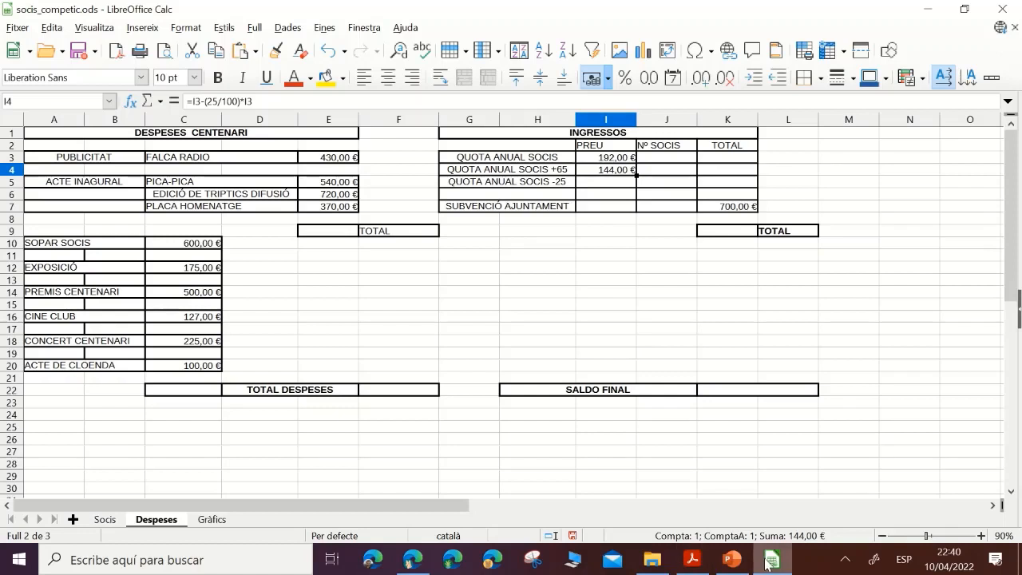
left_click(773, 560)
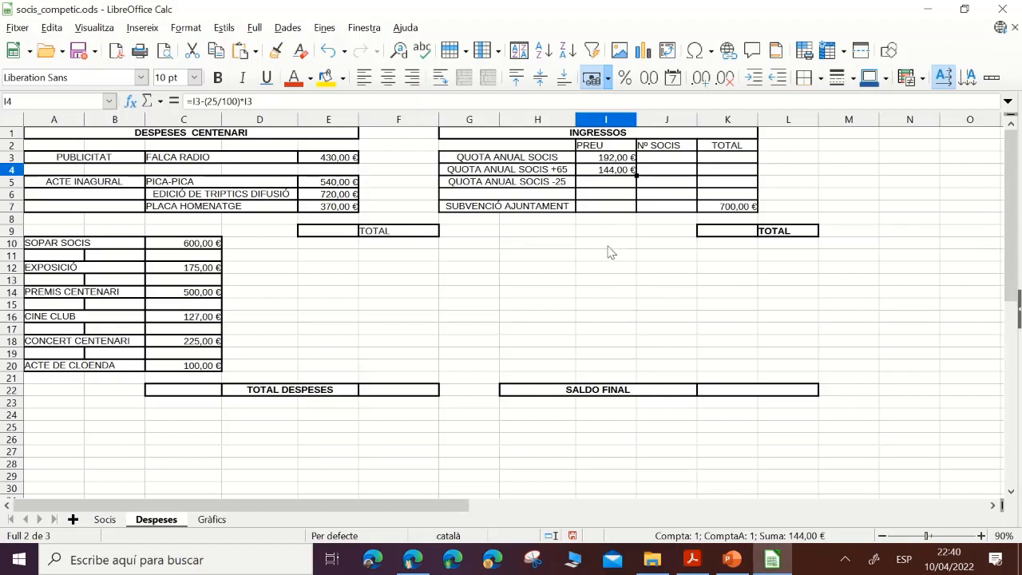
left_click(591, 184)
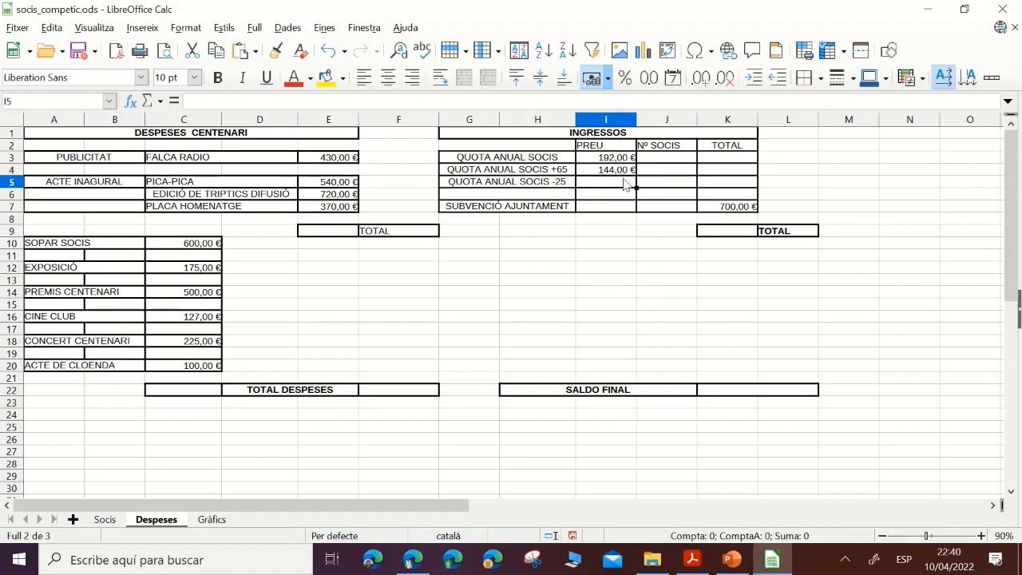
type("=(1")
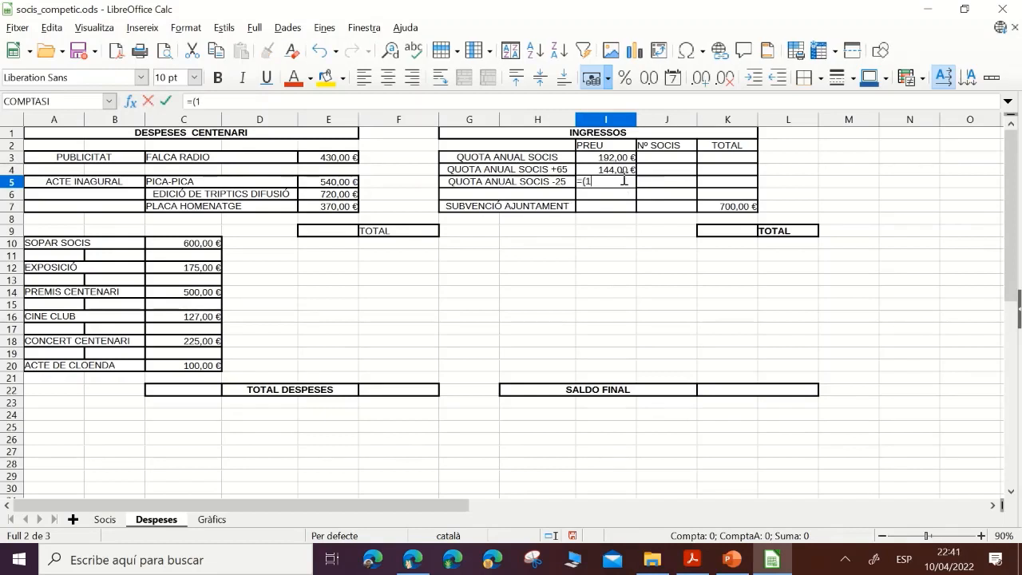
type("-0,15)*")
left_click(619, 158)
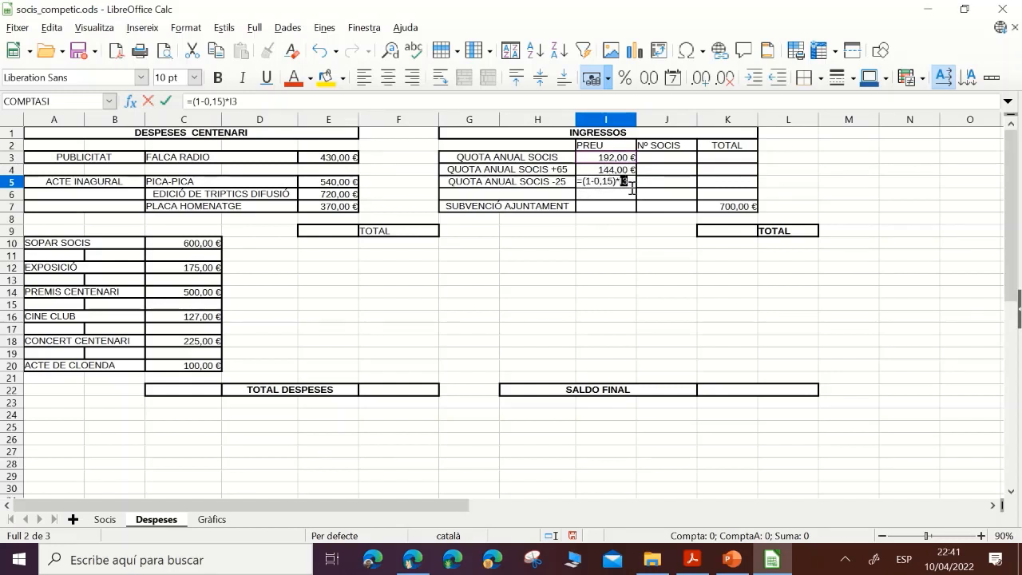
key("Return")
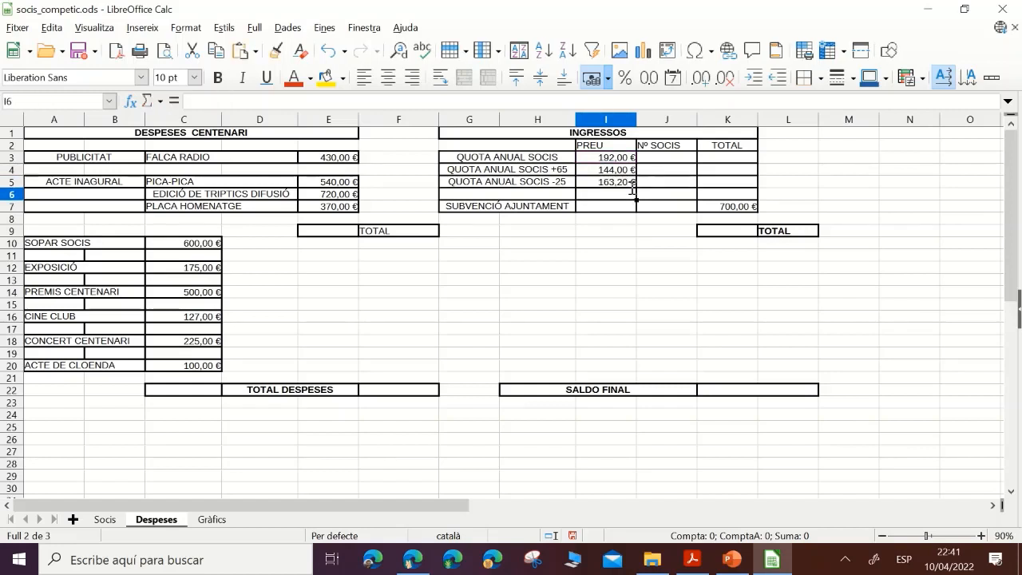
- Compare the discount formulas in I4 and I5, check the filter instructions in the assignment PDF in Acrobat Reader, and return to Calc
left_click(606, 183)
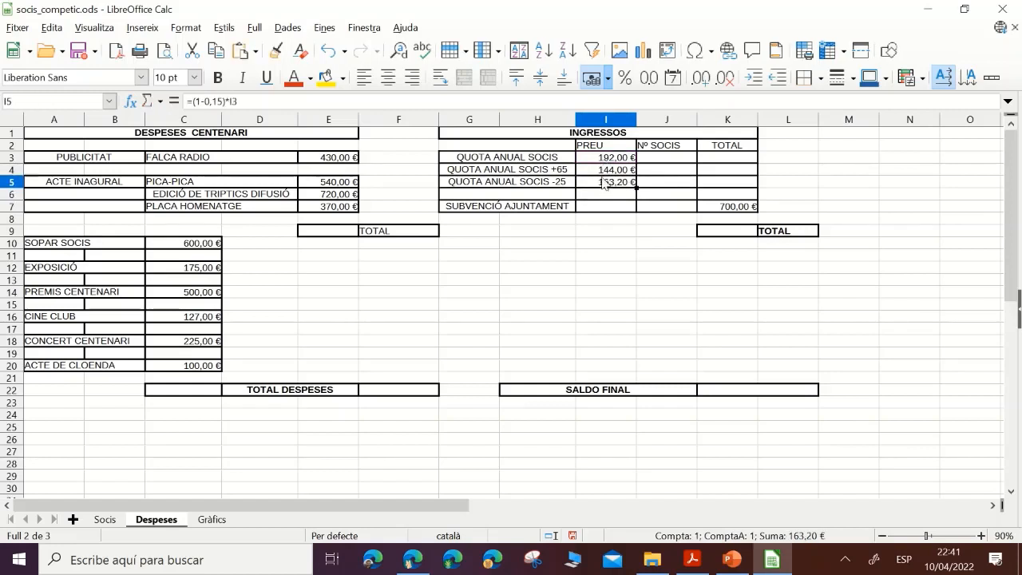
left_click(603, 172)
left_click(604, 182)
left_click(693, 563)
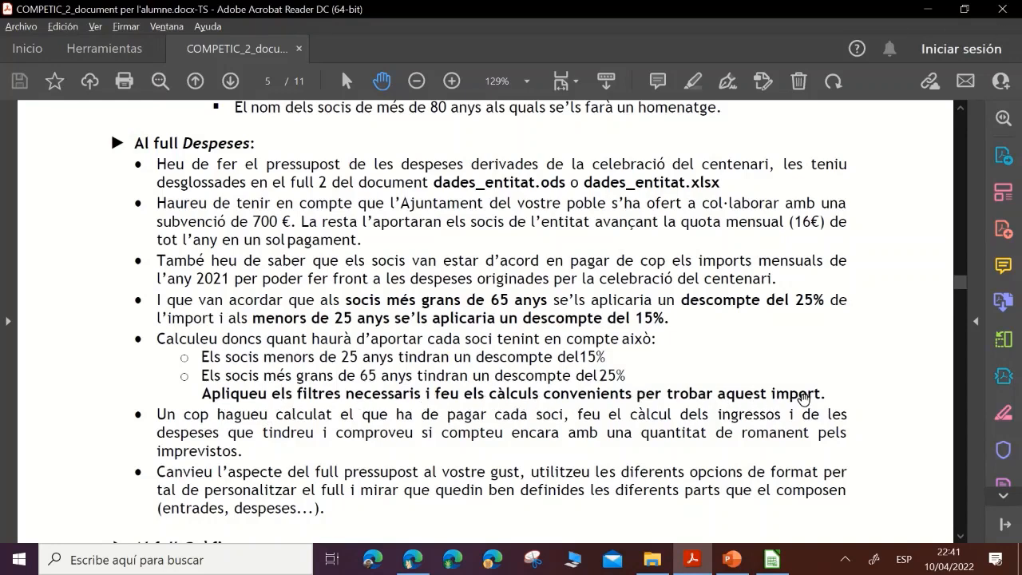
left_click(771, 559)
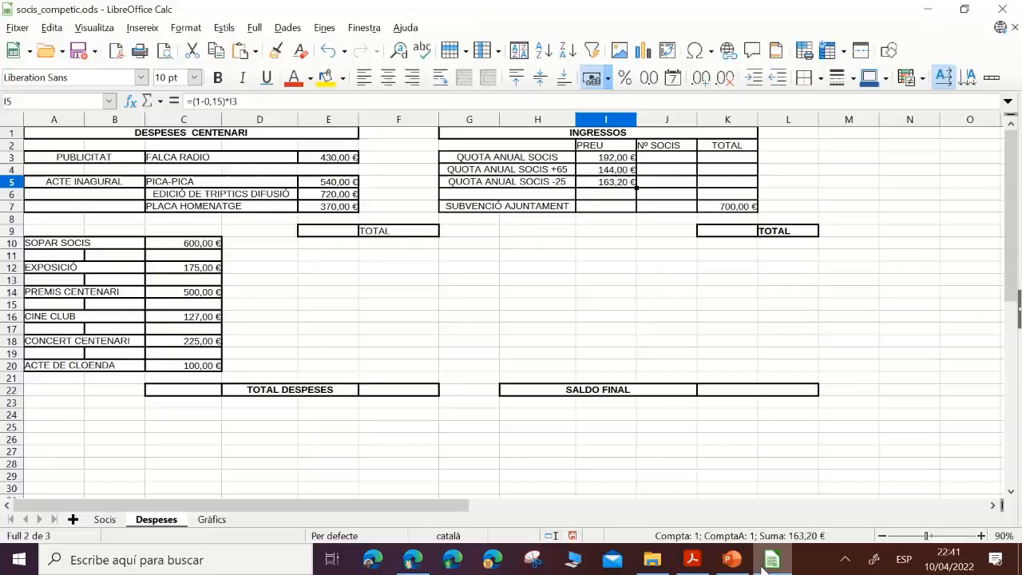
- Reapply the AutoFilter to the header row of the Socis sheet
left_click(104, 519)
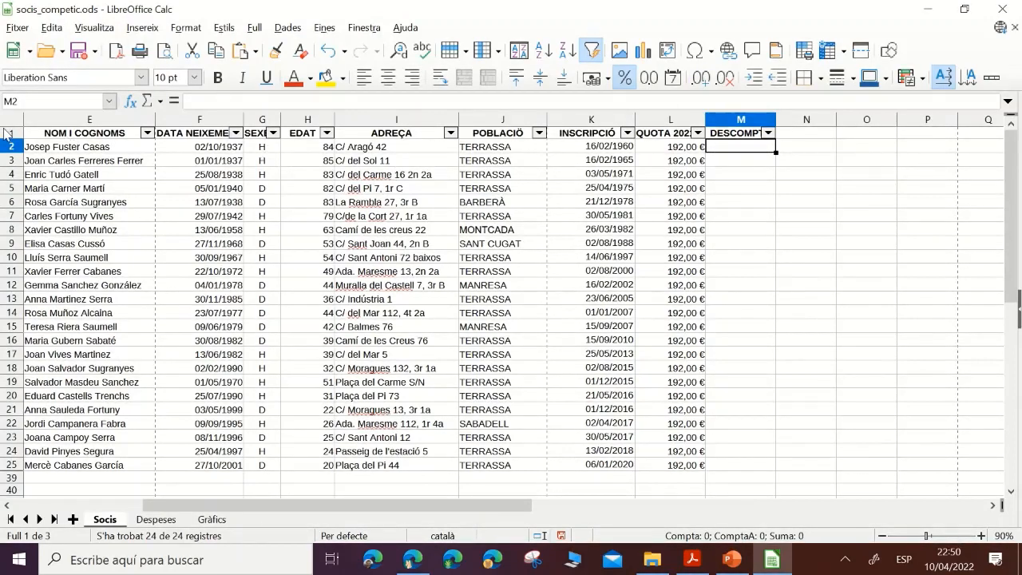
left_click(7, 132)
left_click(592, 50)
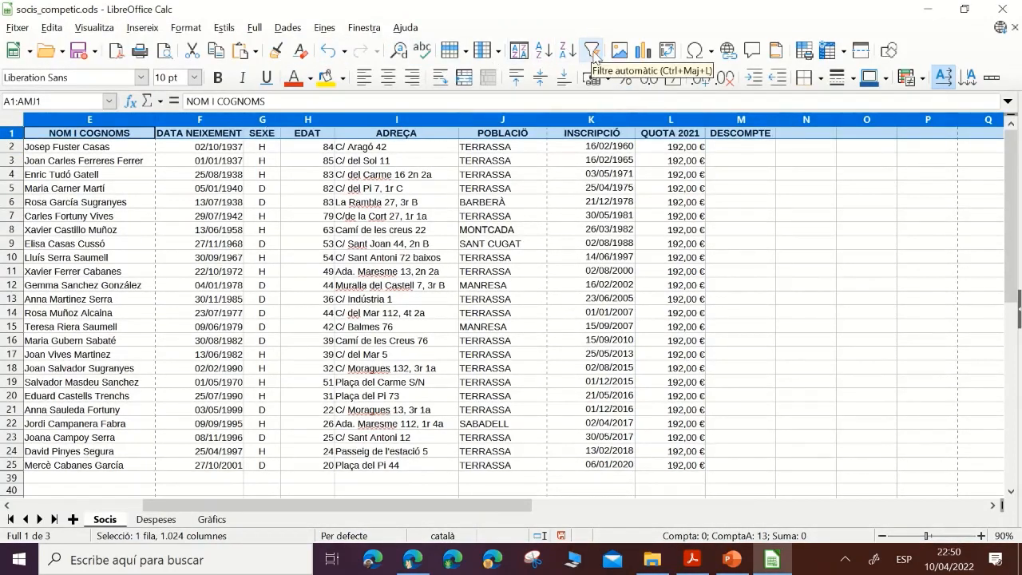
left_click(592, 51)
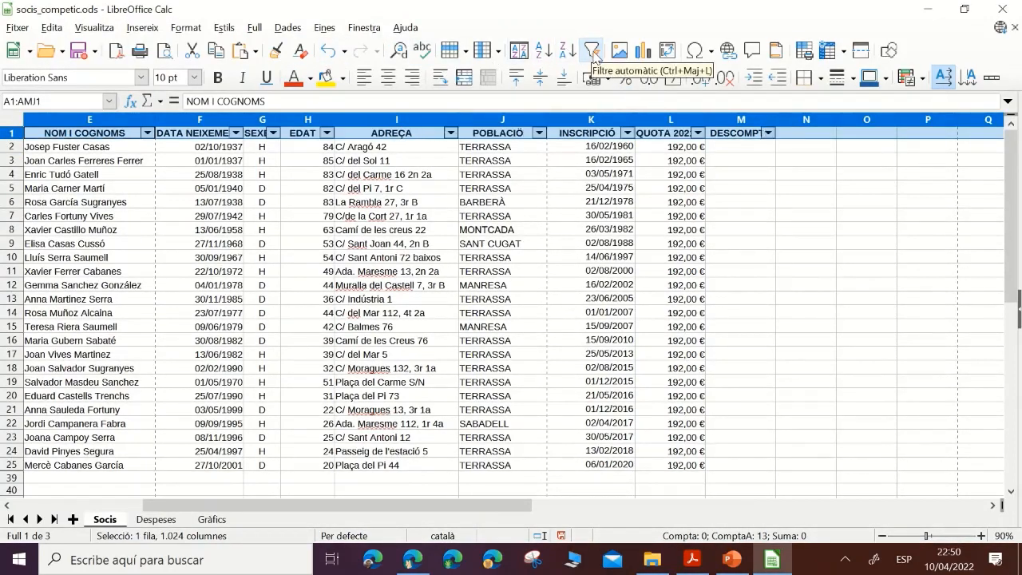
left_click(327, 133)
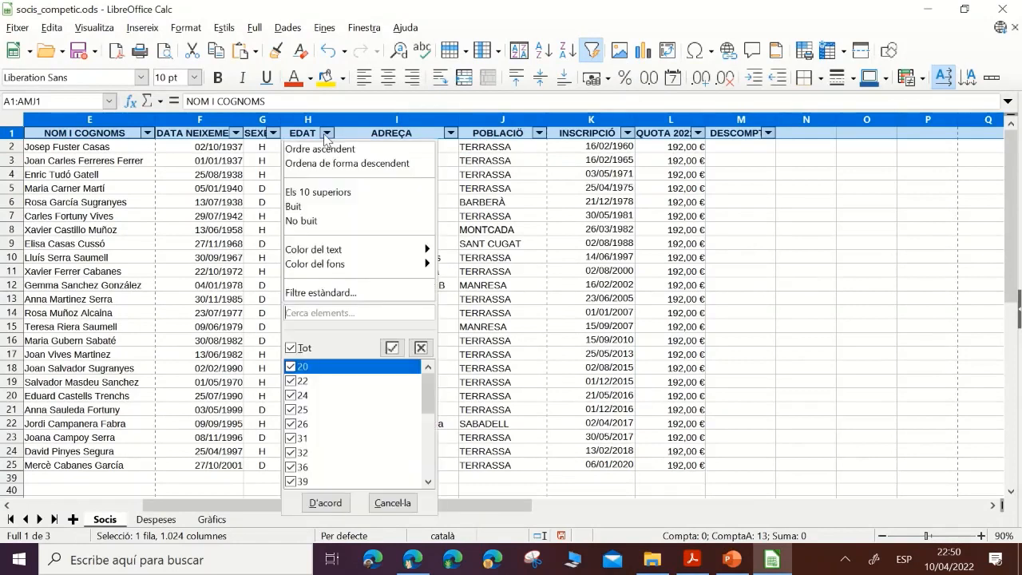
left_click(309, 294)
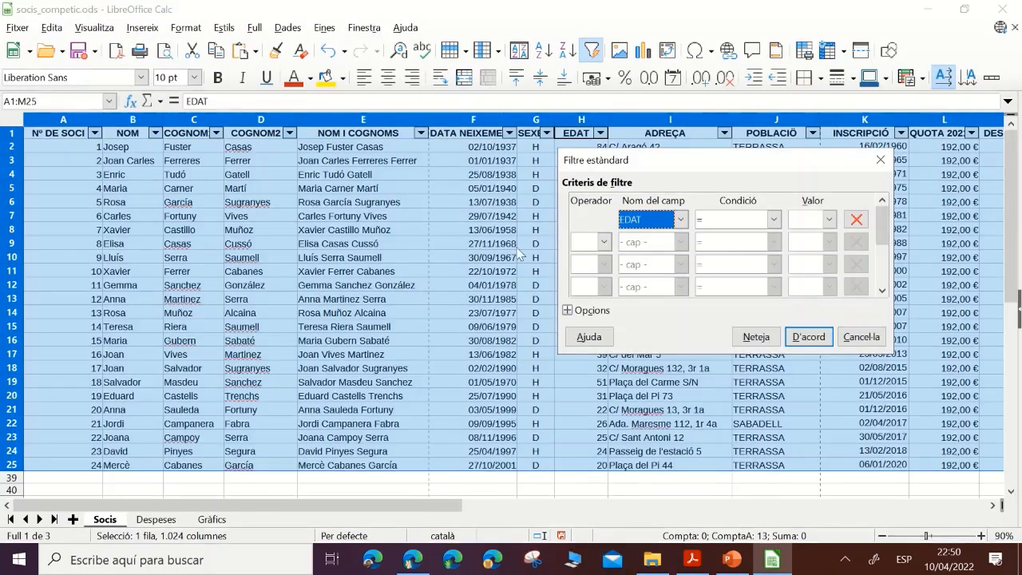
left_click(774, 219)
left_click(726, 265)
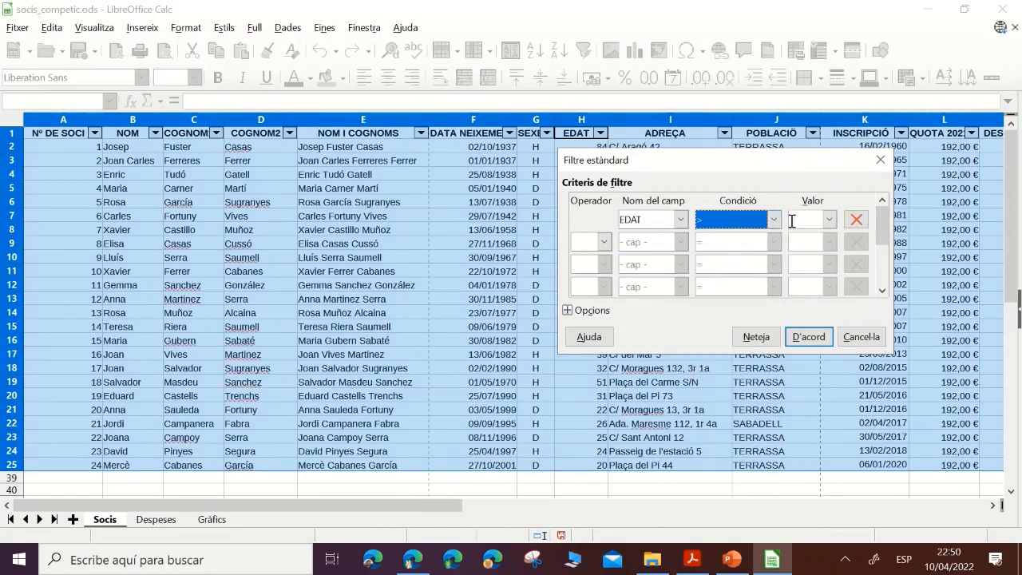
left_click(795, 220)
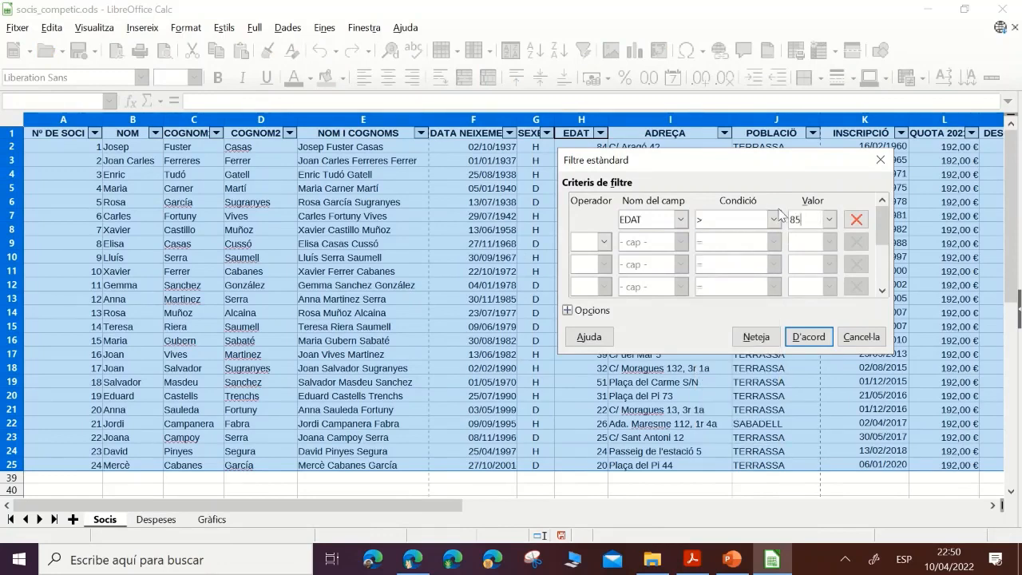
left_click(809, 337)
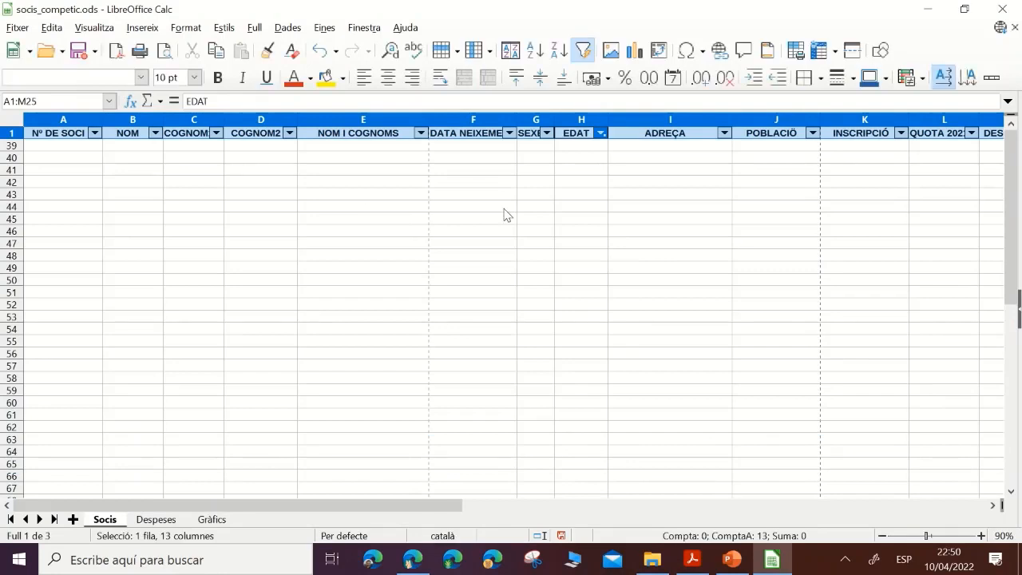
left_click_drag(413, 505, 361, 505)
left_click(600, 133)
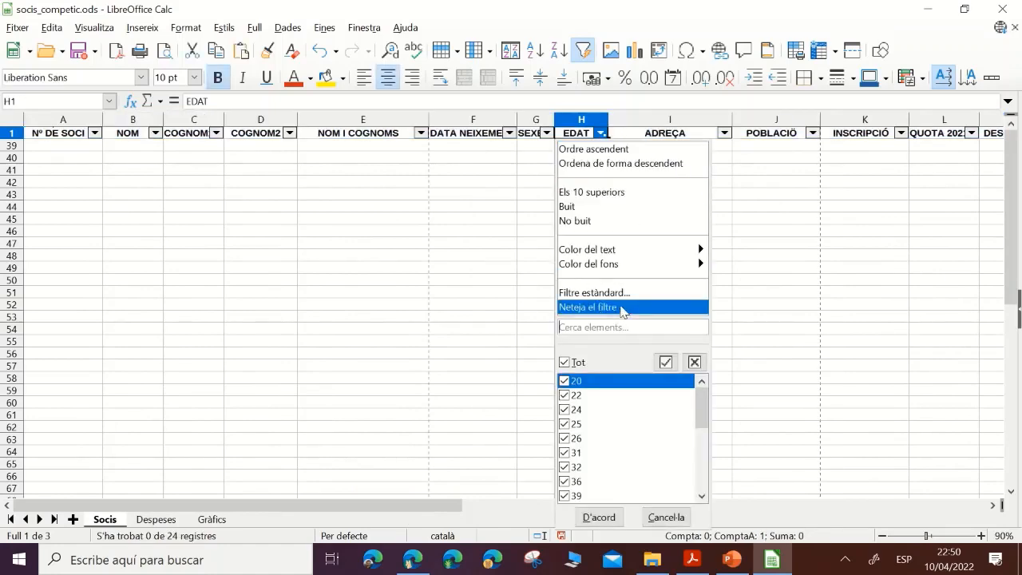
left_click(588, 308)
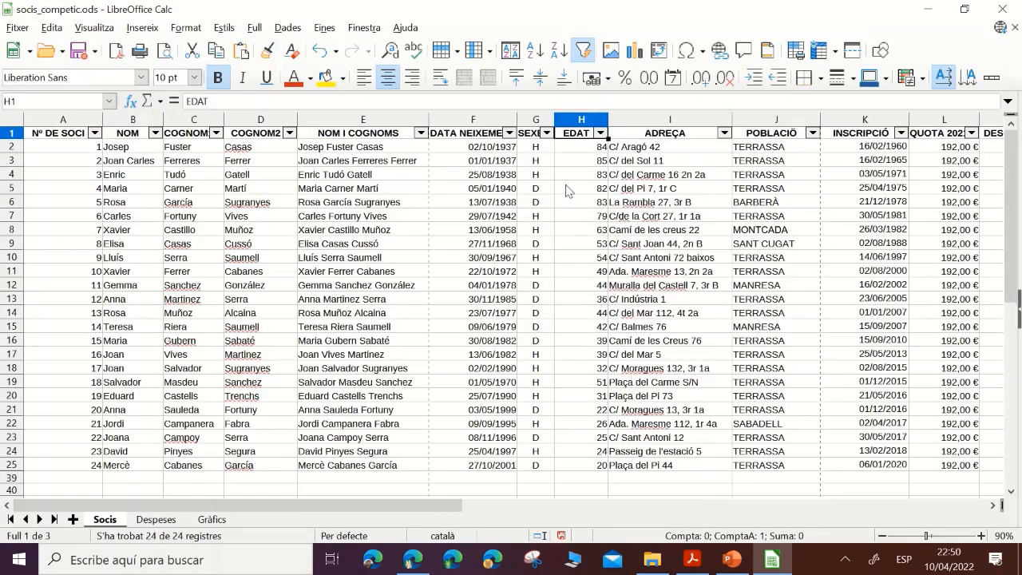
- Apply a standard filter to the EDAT column for ages greater than 65
left_click(602, 134)
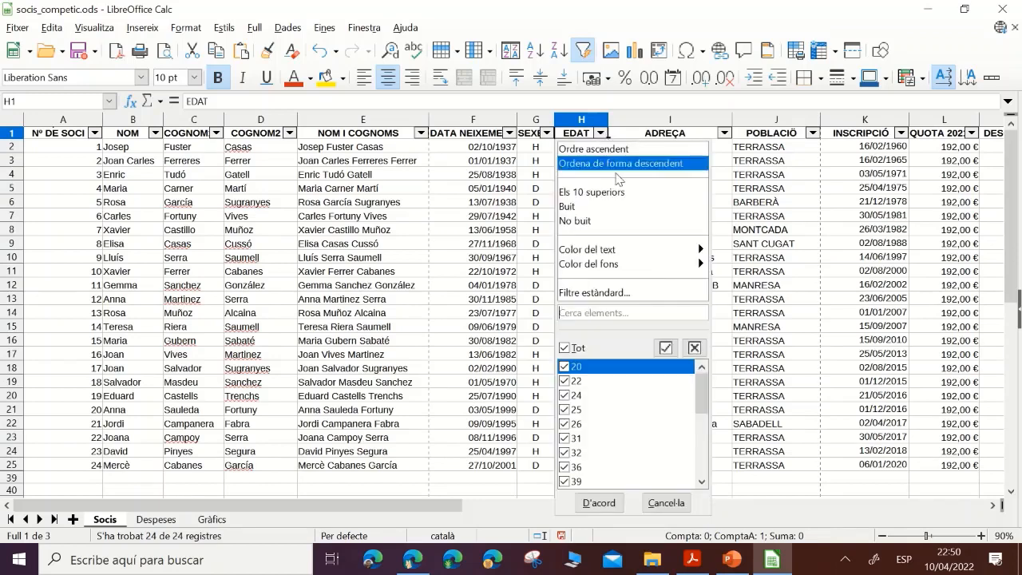
left_click(607, 292)
left_click(772, 219)
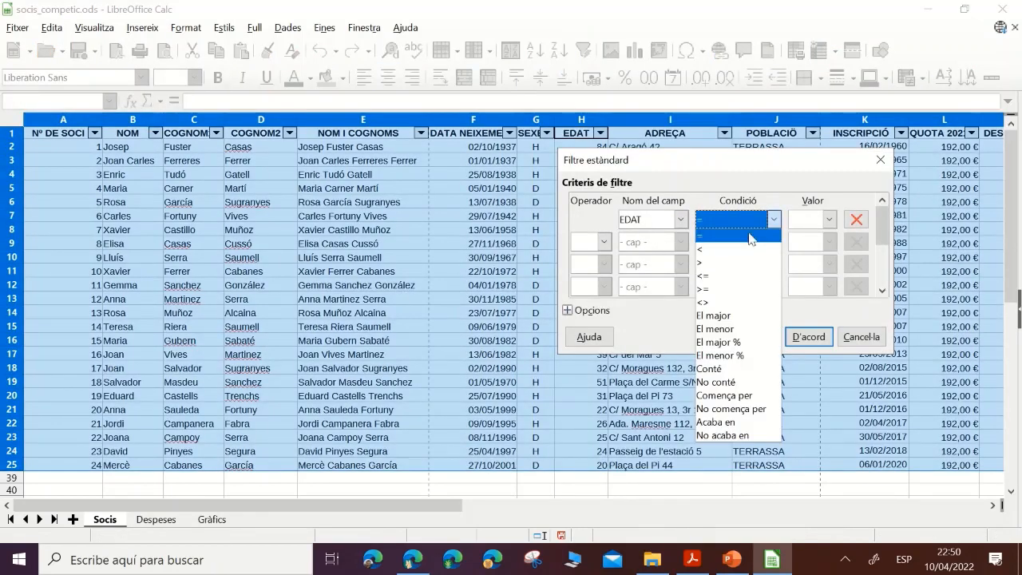
left_click(713, 264)
left_click(798, 220)
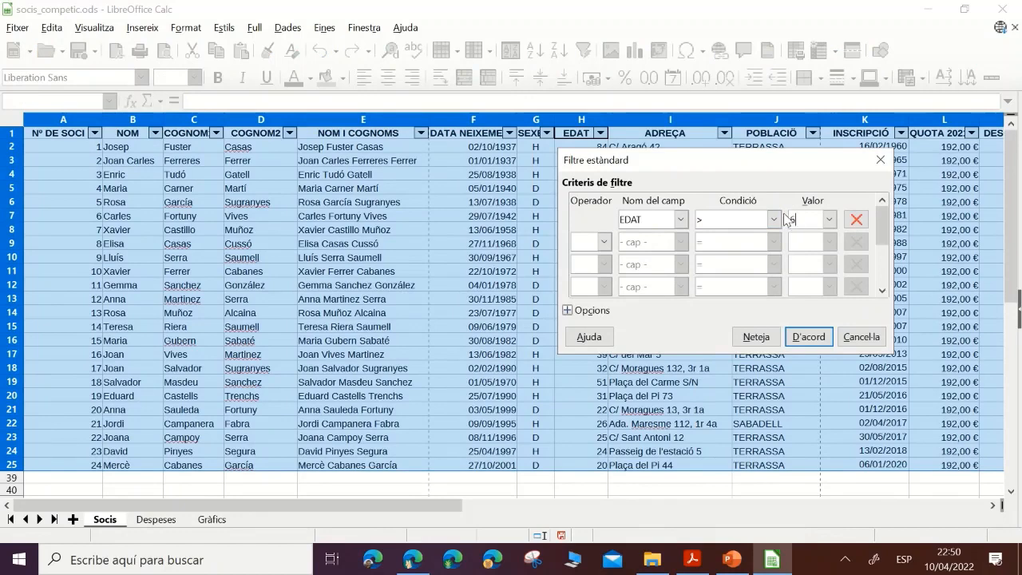
left_click(808, 336)
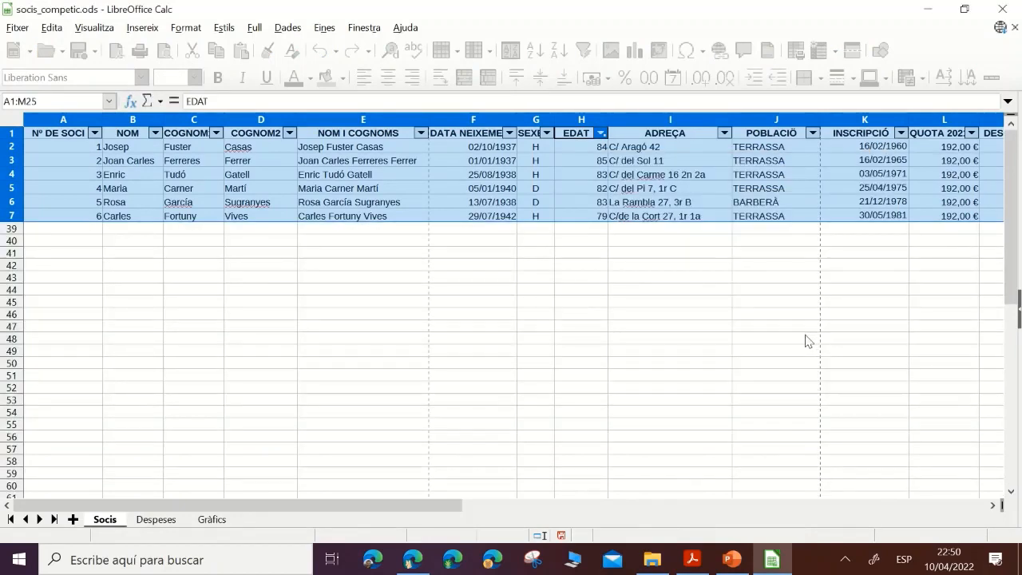
- Check the over-65 discount in the assignment PDF in Acrobat Reader, return to Calc, and enter 25% in M2 of the discount column
left_click(700, 567)
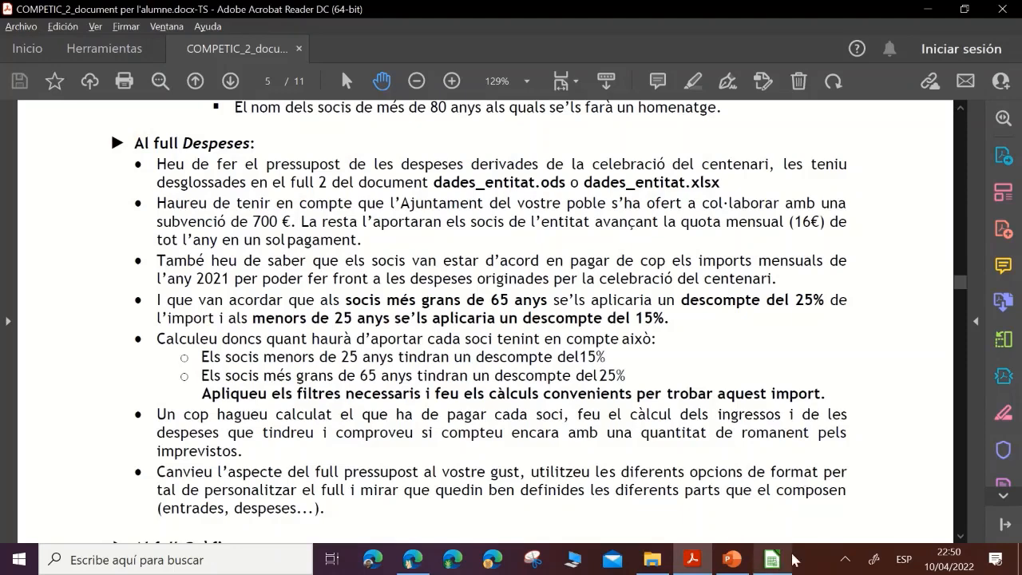
mouse_move(781, 567)
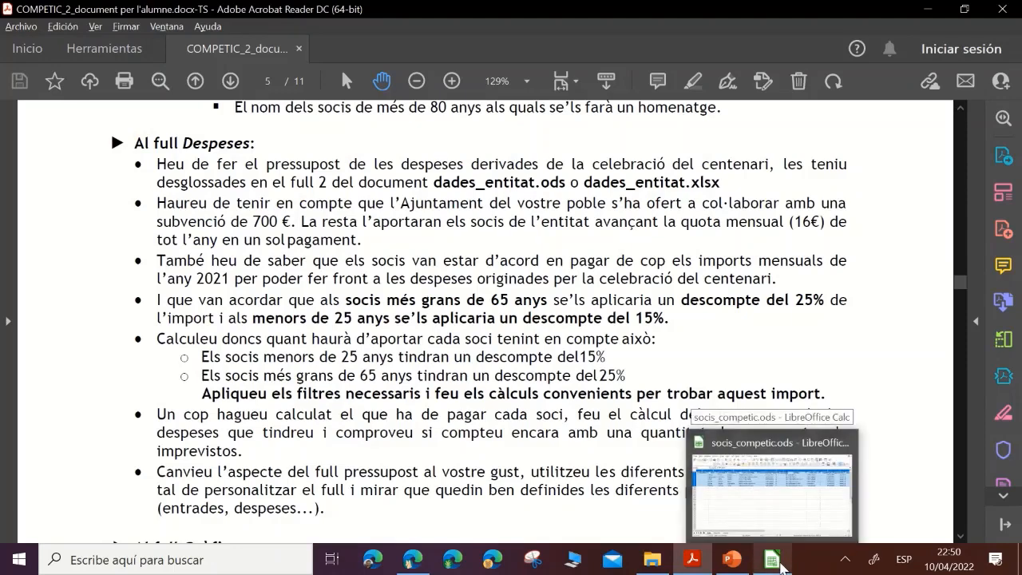
left_click(781, 568)
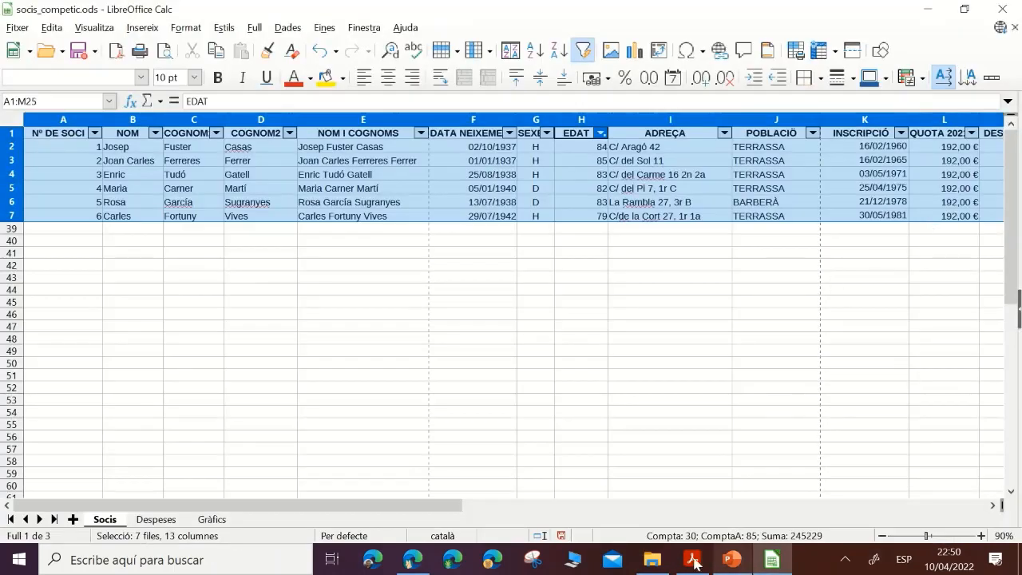
left_click(535, 508)
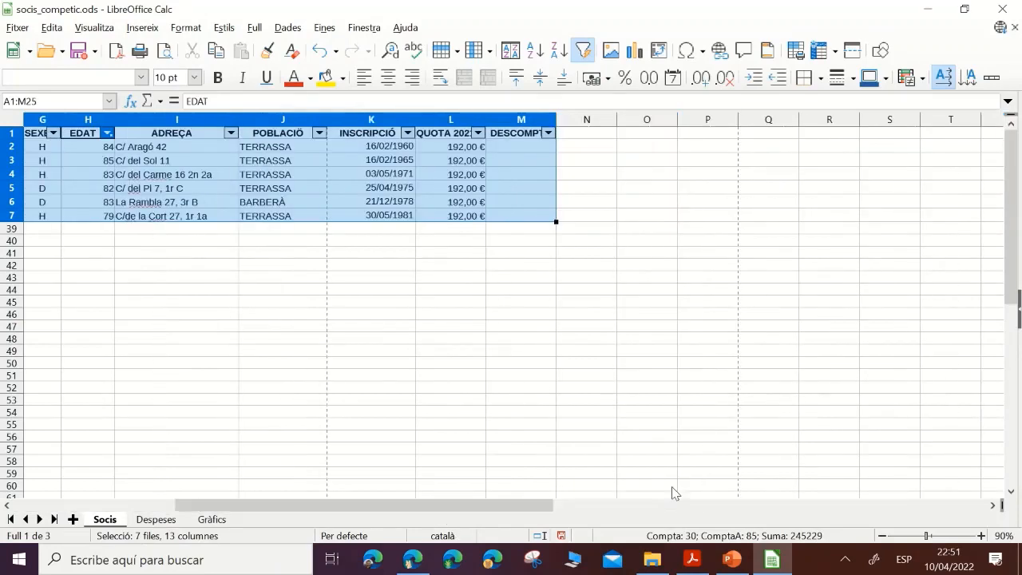
left_click(498, 145)
type("0,25")
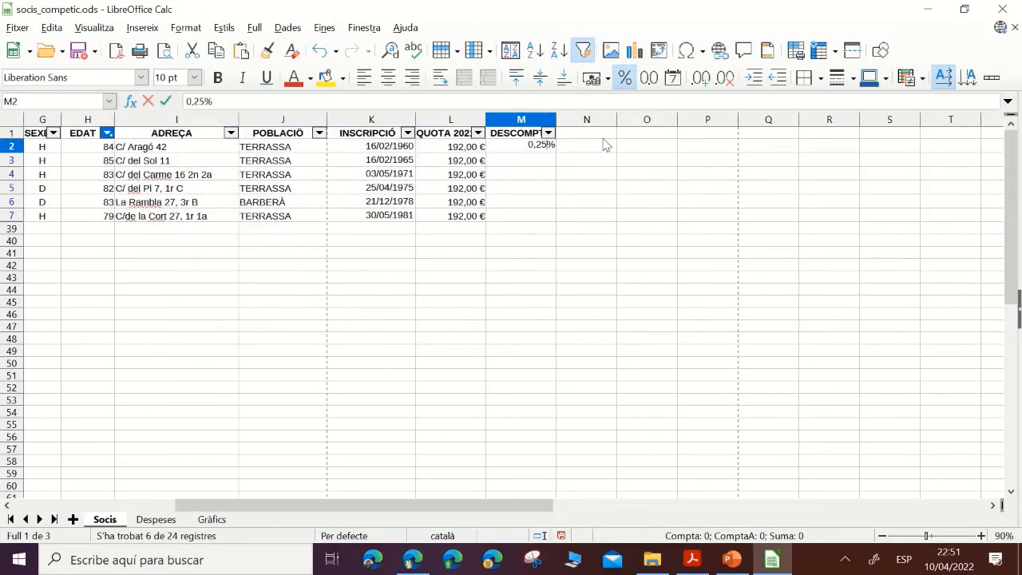
key("Return")
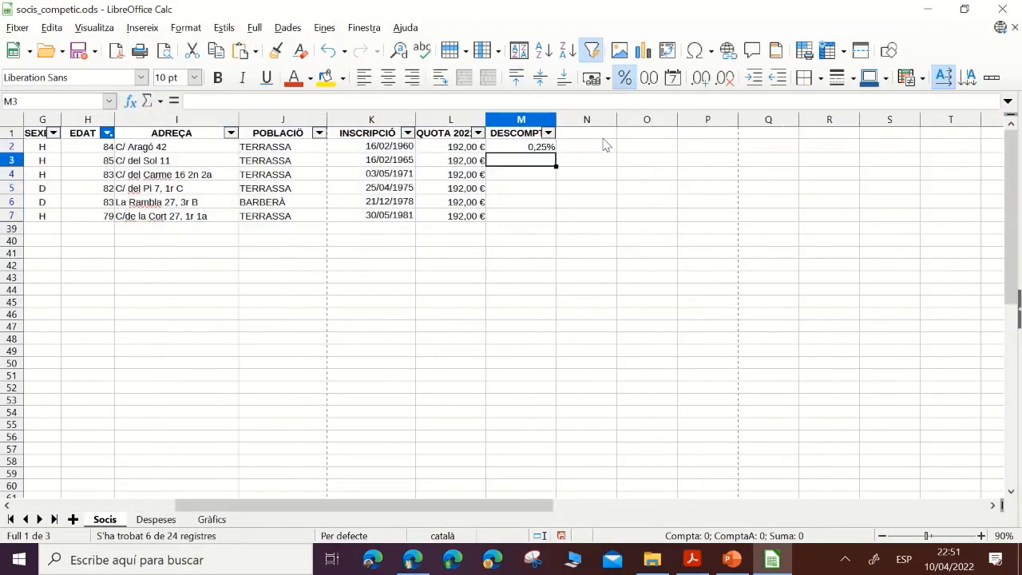
left_click(517, 147)
type("25")
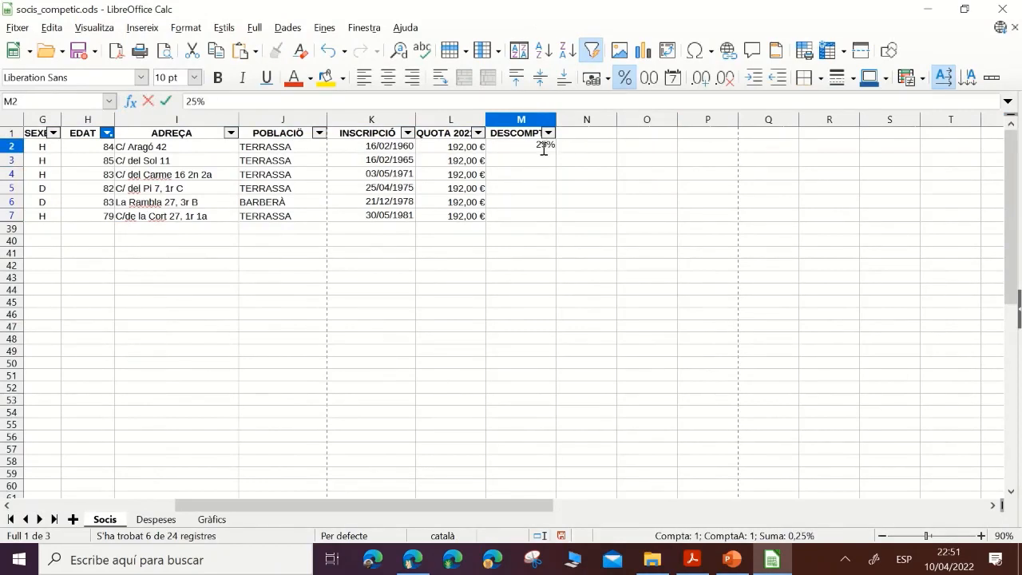
key("Return")
- Copy the 25% discount from M2 to cells M3 through M7 for the other filtered members over 65
left_click(543, 152)
key("ctrl+c")
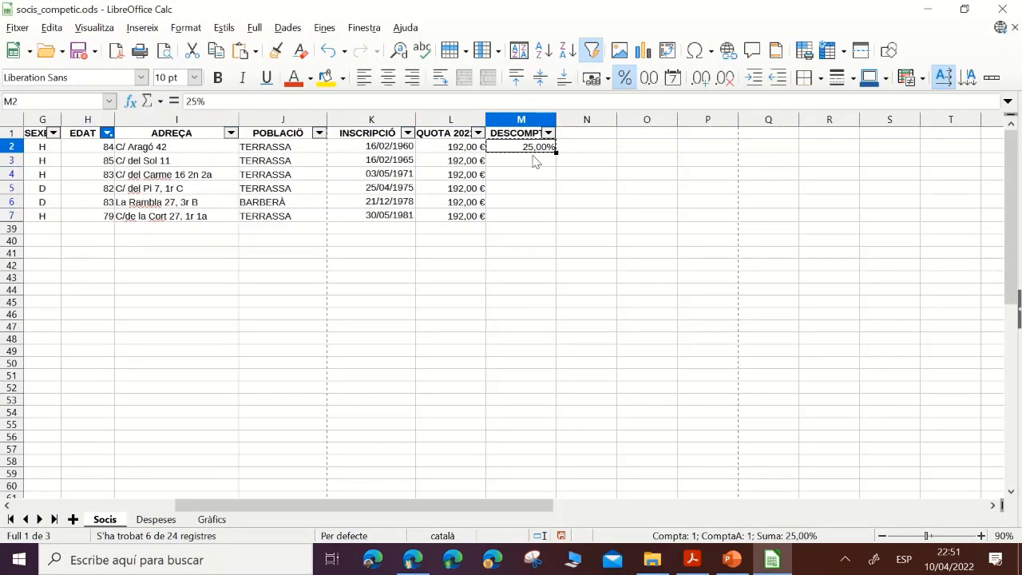
left_click(536, 158)
key("ctrl+v")
left_click(527, 175)
key("ctrl+v")
left_click(537, 189)
key("ctrl+v")
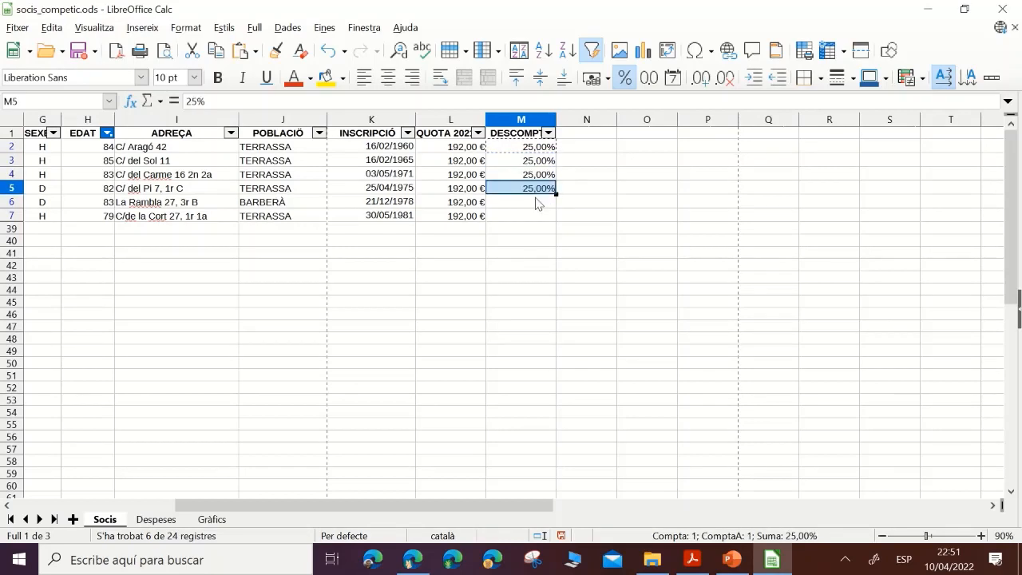
left_click(538, 203)
key("ctrl+v")
left_click(537, 216)
key("ctrl+v")
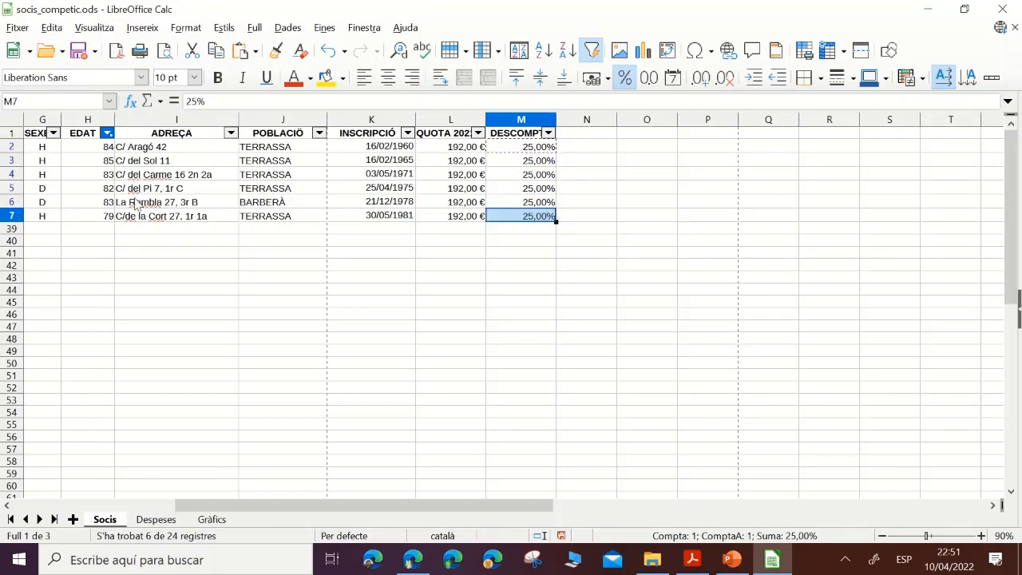
- Change the standard filter on the EDAT column to show members with ages less than 25
left_click(107, 133)
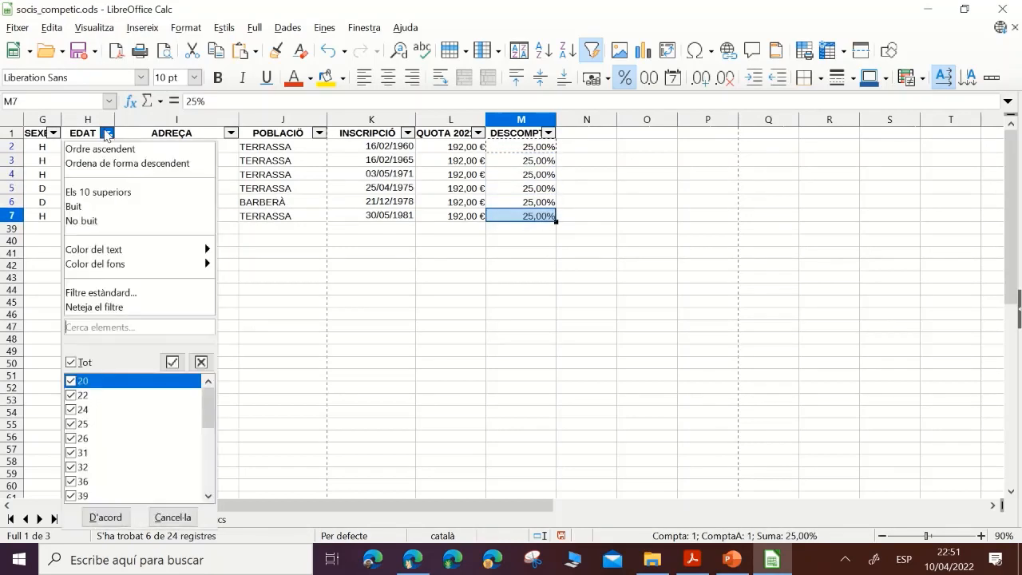
left_click(101, 293)
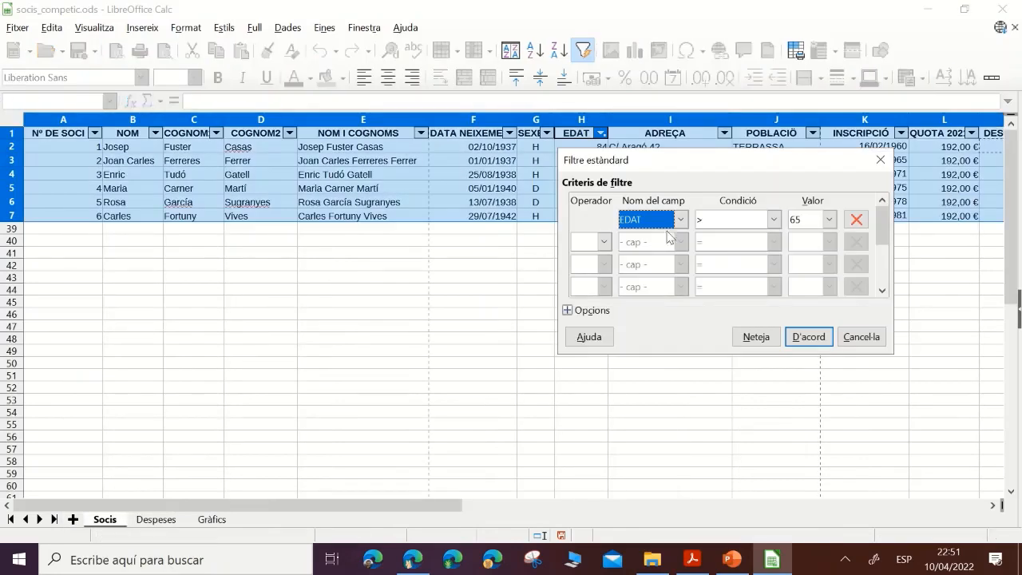
left_click(774, 220)
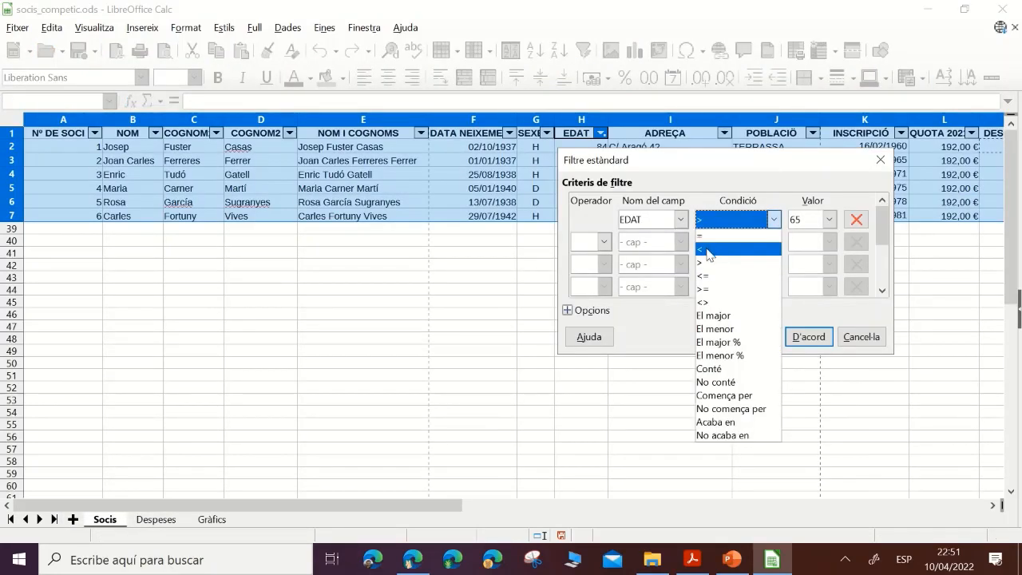
left_click(707, 254)
key("Tab")
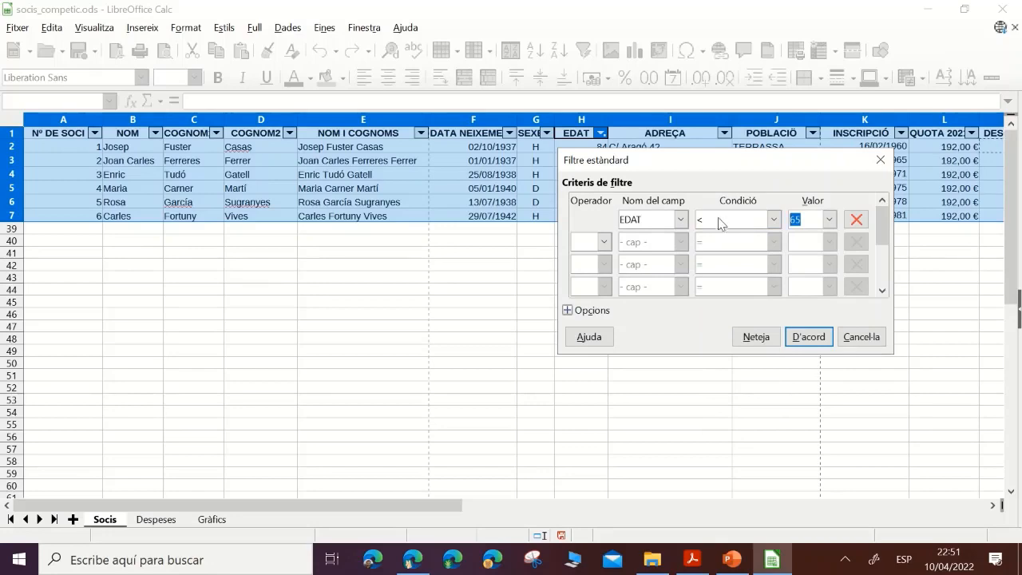
type("25")
left_click(811, 338)
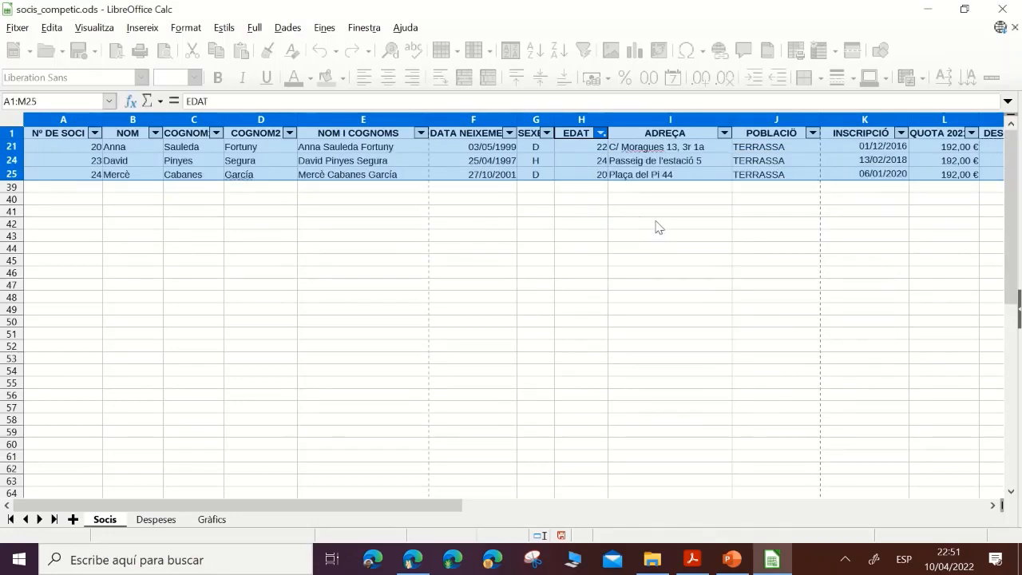
- Enter a 15% discount in M21, M24 and M25 for the filtered members under 25
left_click_drag(377, 505, 543, 505)
left_click(611, 147)
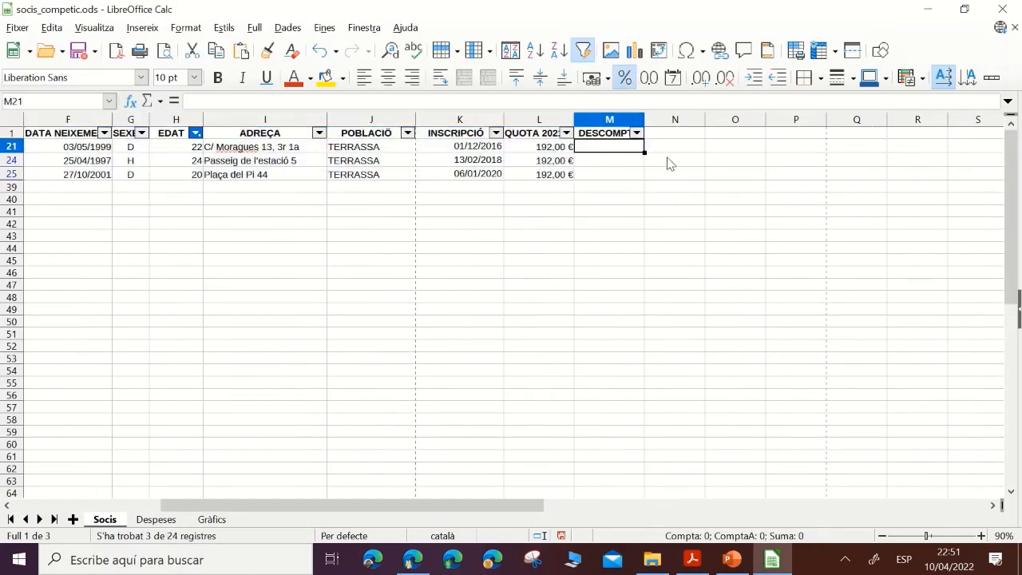
type("15")
left_click(629, 163)
type("15")
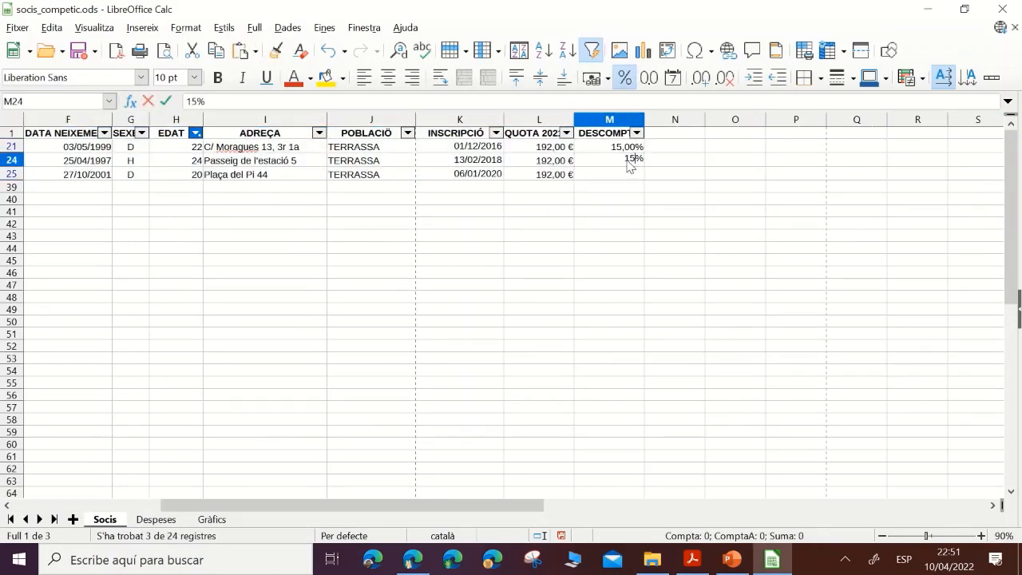
left_click(609, 175)
type("15")
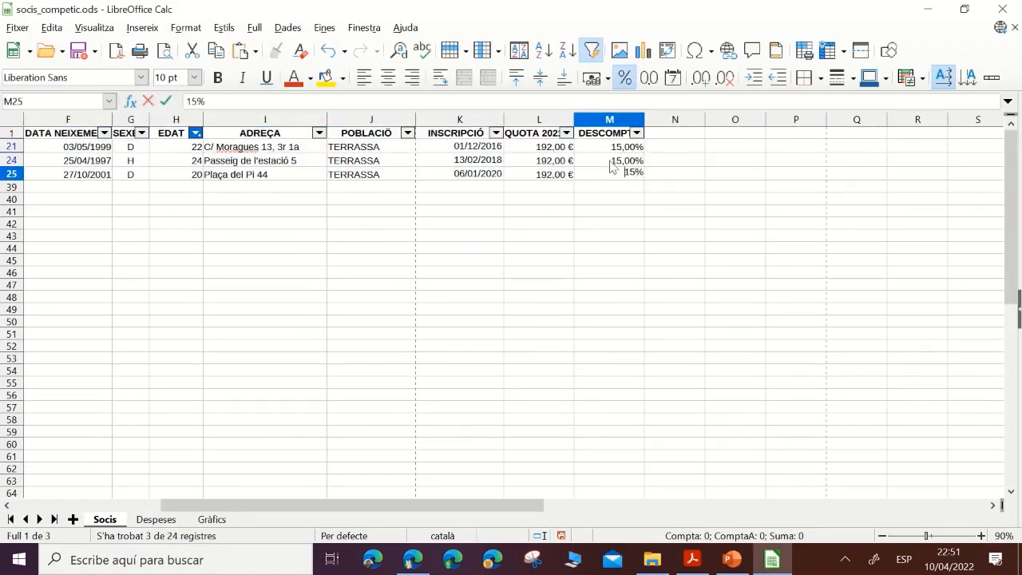
left_click(618, 200)
- Remove the percent format from the discount in M21 and apply it again
left_click(616, 152)
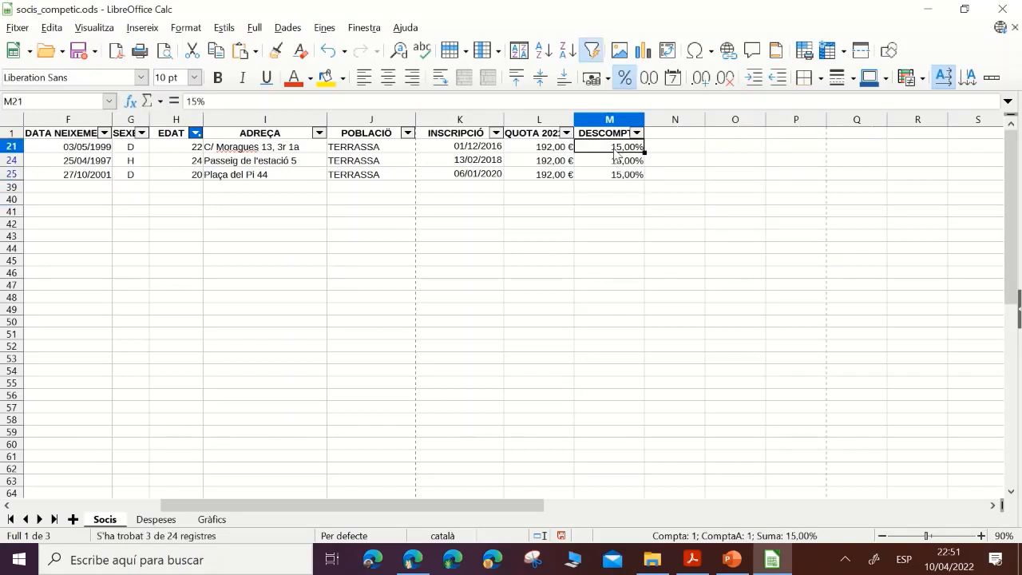
left_click(624, 77)
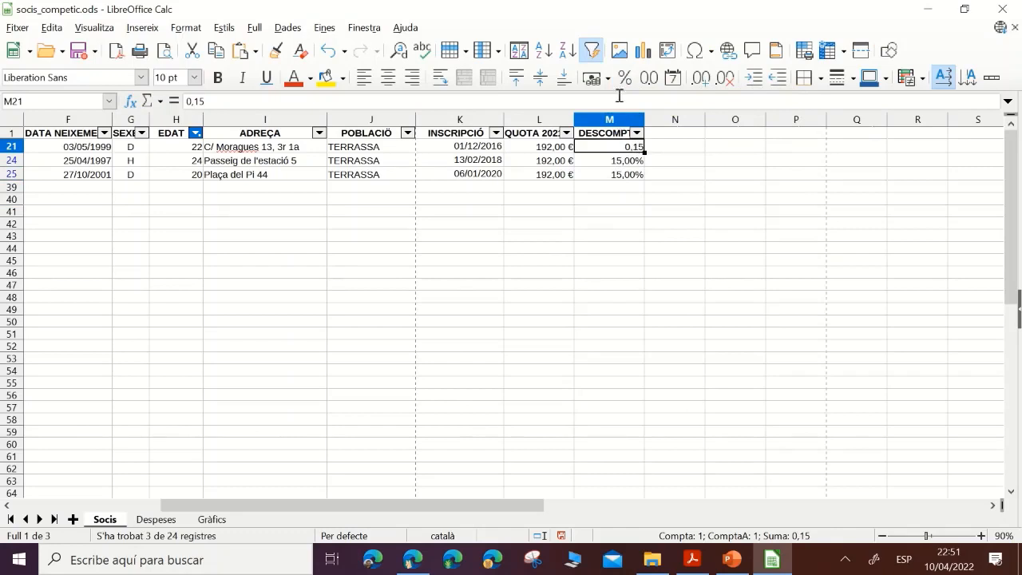
left_click(625, 77)
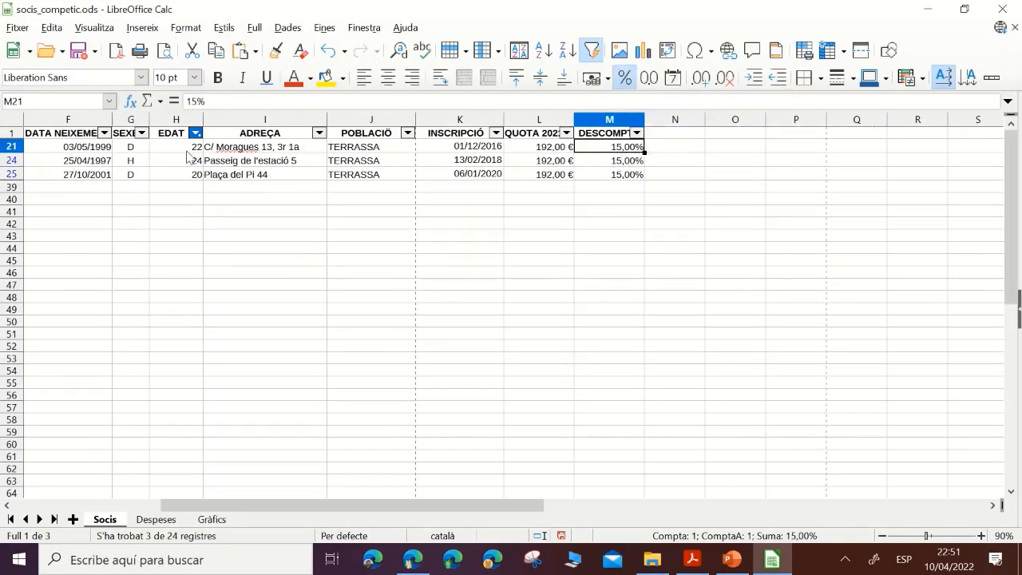
- Clear the EDAT filter and look over the filled and empty cells of the discount column
left_click(195, 133)
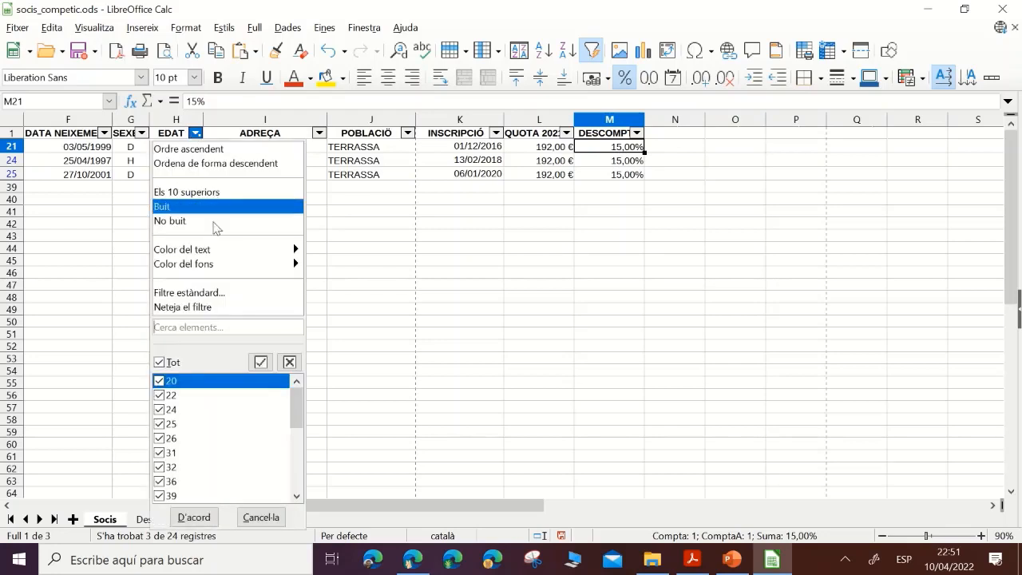
left_click(200, 308)
left_click_drag(615, 147, 611, 222)
left_click_drag(628, 417, 635, 467)
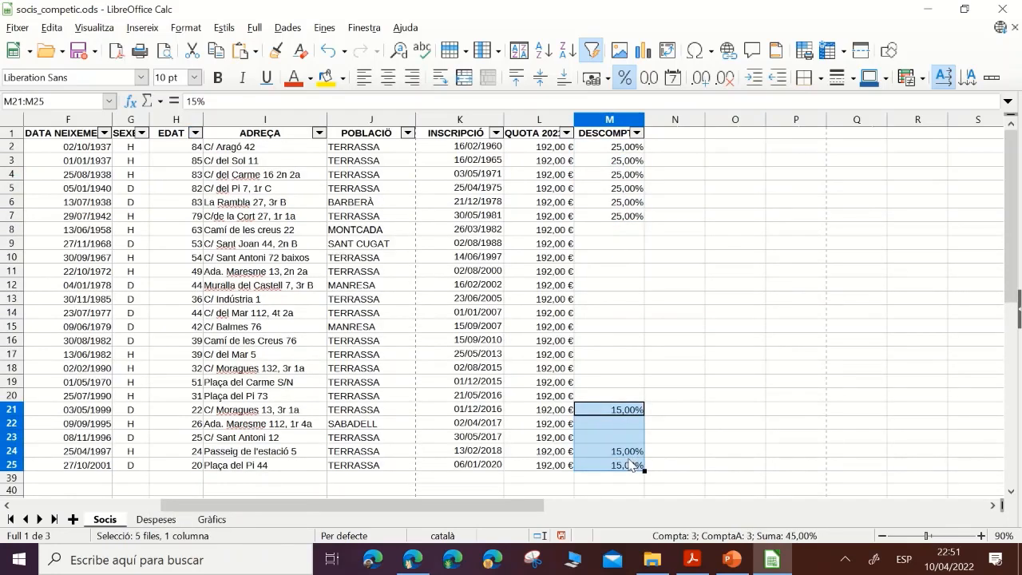
left_click(615, 341)
left_click_drag(623, 232, 621, 393)
- Enter 0 in the empty discount cells M8 through M20 and M22 through M23
left_click(613, 233)
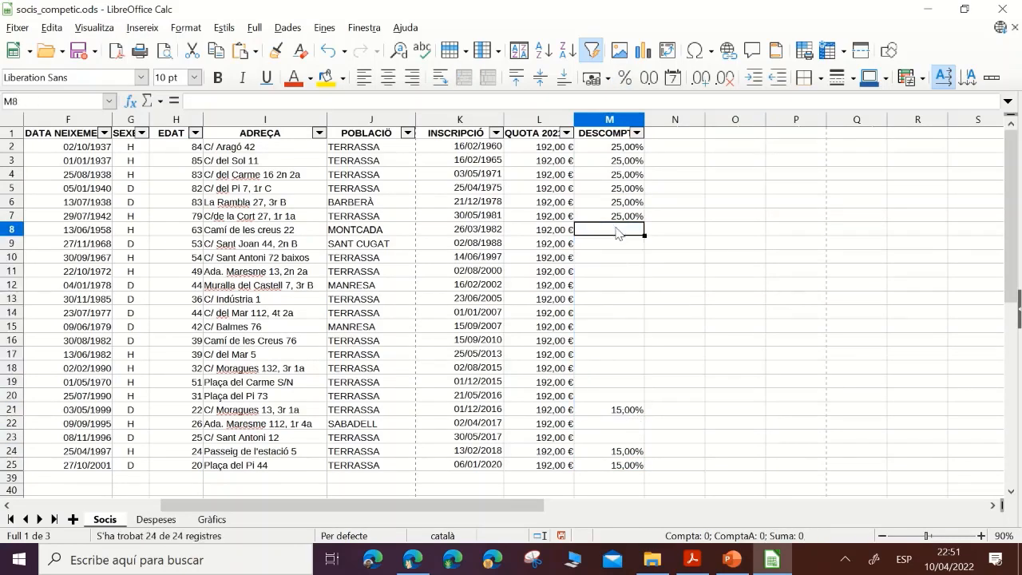
type("0")
key("Return")
type("0")
key("Return")
type("0")
key("Return")
type("0")
key("Return")
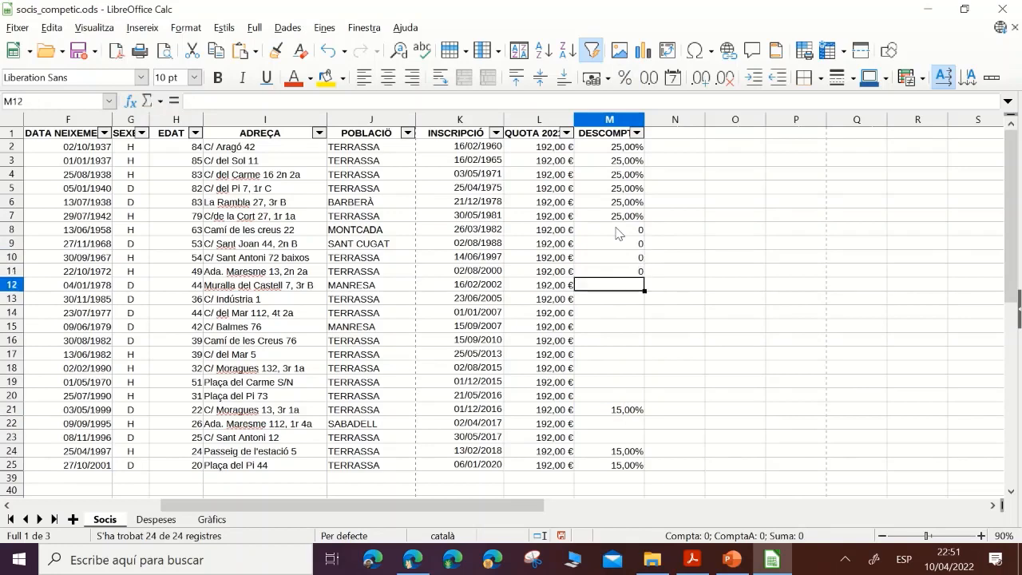
type("0")
key("Return")
type("0")
key("Return")
type("0")
key("Return")
type("0")
key("Return")
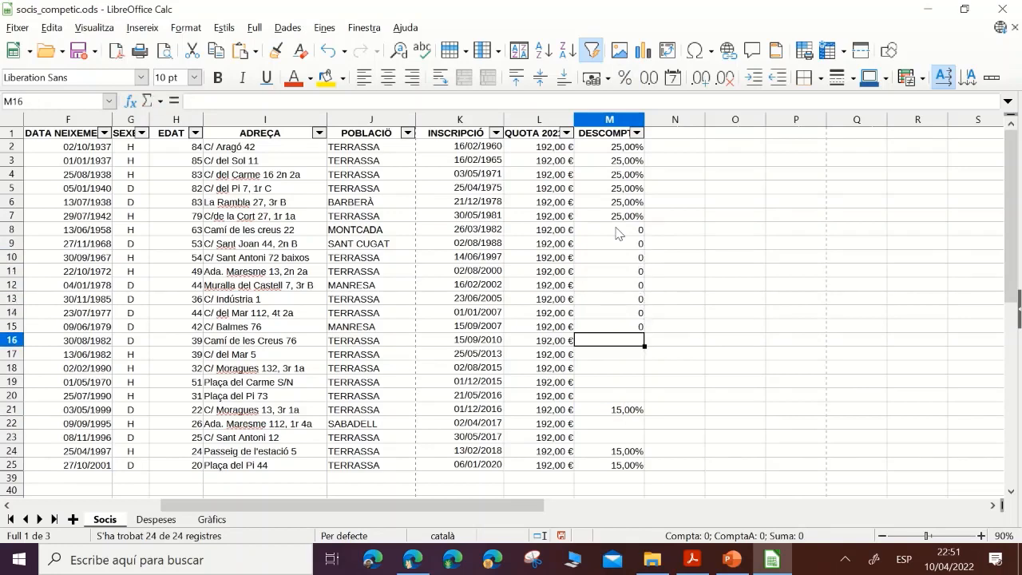
type("0")
key("Return")
type("0")
key("Return")
type("0 0")
key("Return")
type("0")
key("Return")
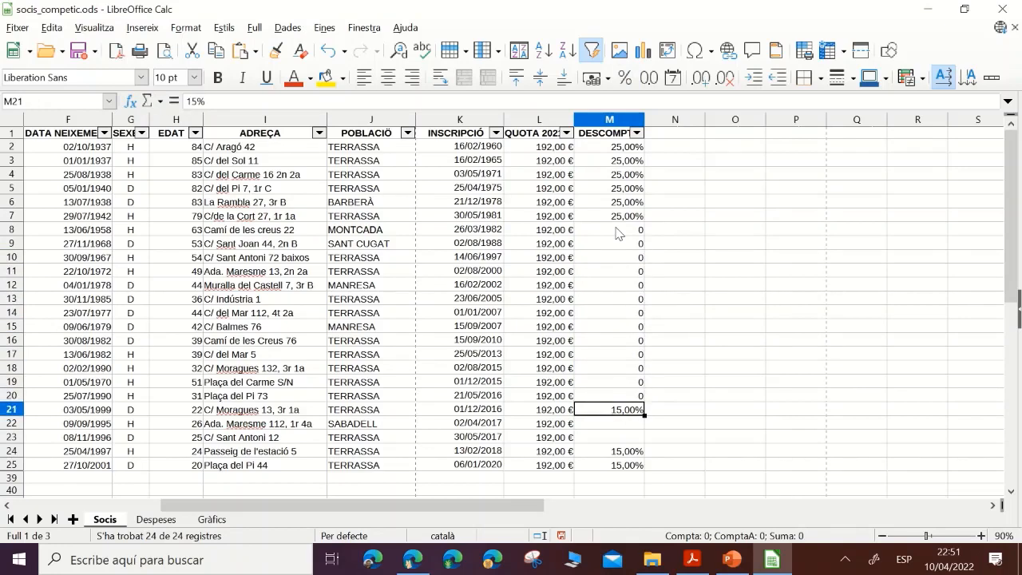
key("Return")
type("0")
key("Return")
type("0")
key("Return")
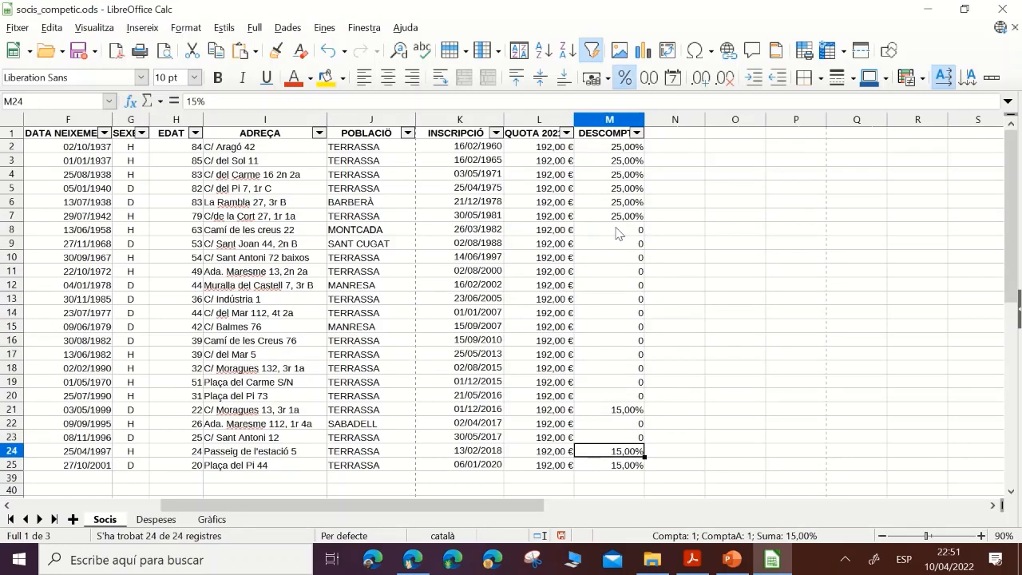
- Format the discount cells from M8 down to M23 as percentages
left_click_drag(626, 231, 624, 436)
left_click(624, 78)
left_click(625, 77)
left_click(539, 257)
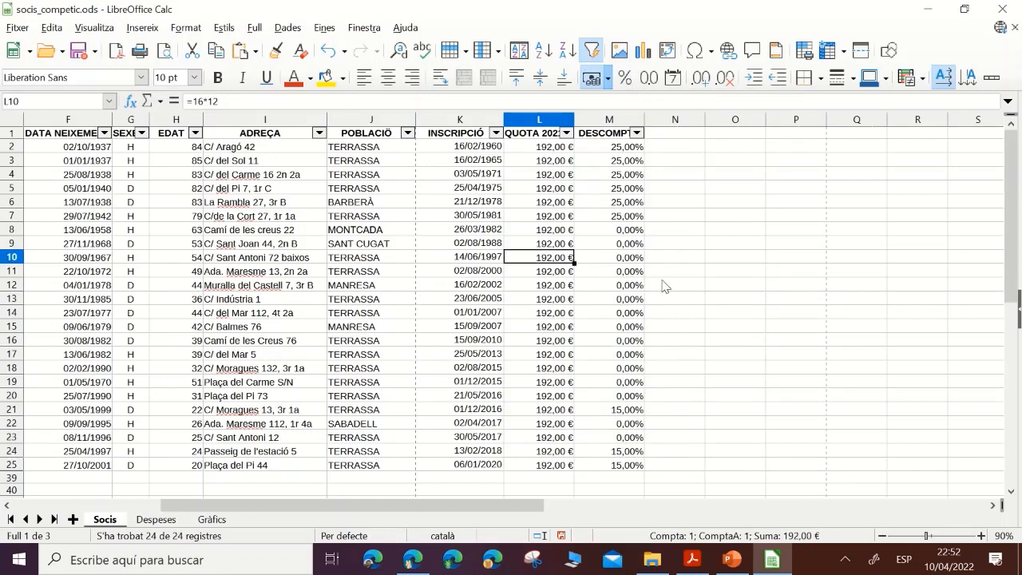
- Read the income and expense calculation instructions in the assignment PDF in Acrobat Reader and return to Calc
left_click(688, 552)
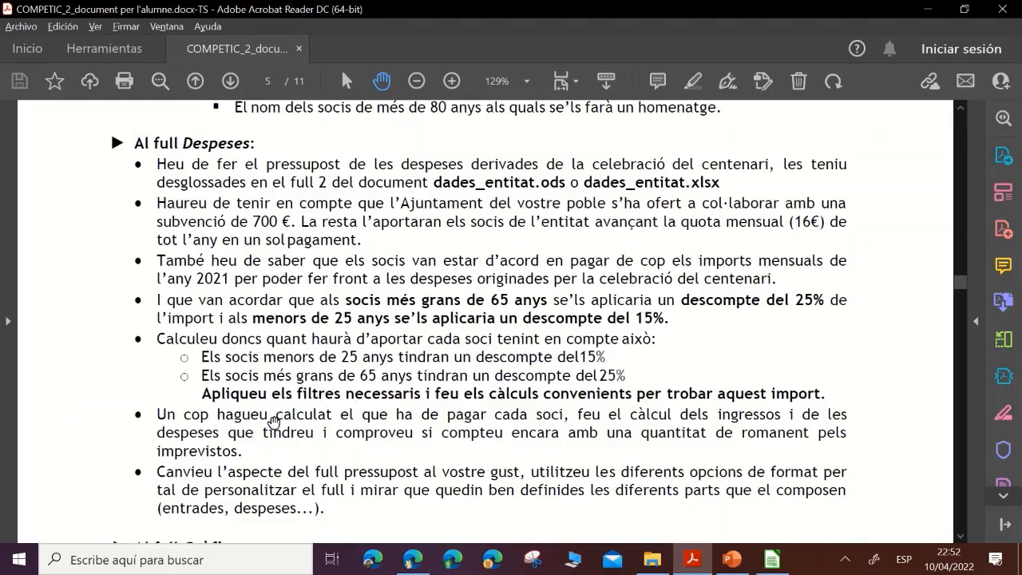
left_click_drag(306, 448, 313, 397)
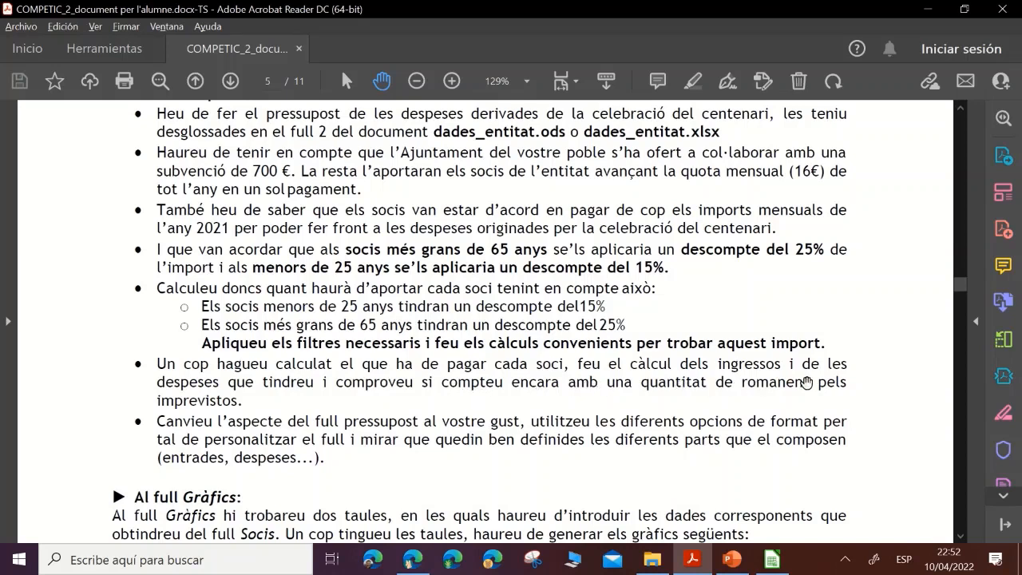
left_click(772, 559)
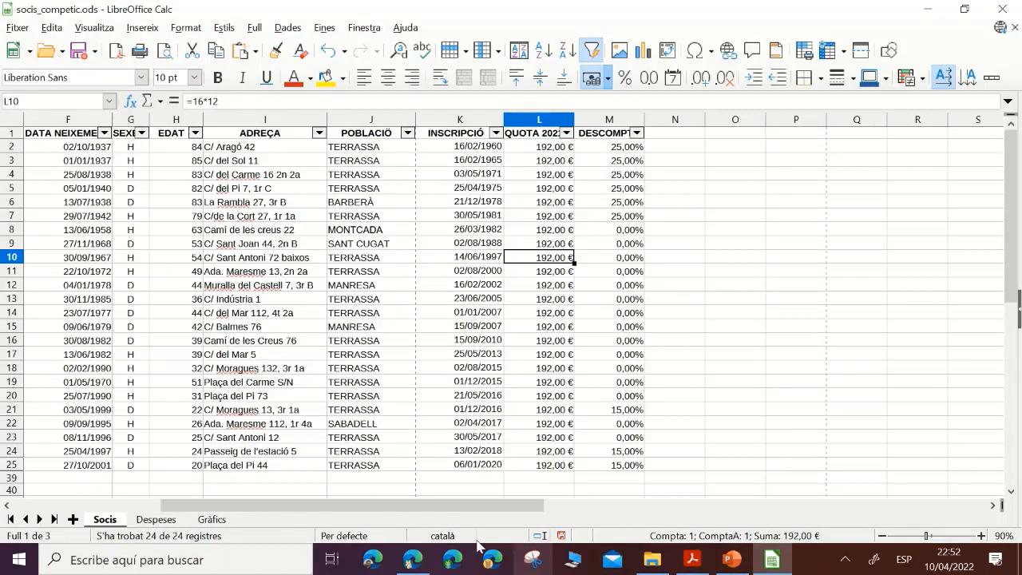
- Review the annual fee categories, their prices and formulas in the INGRESSOS table of the Despeses sheet
left_click(177, 523)
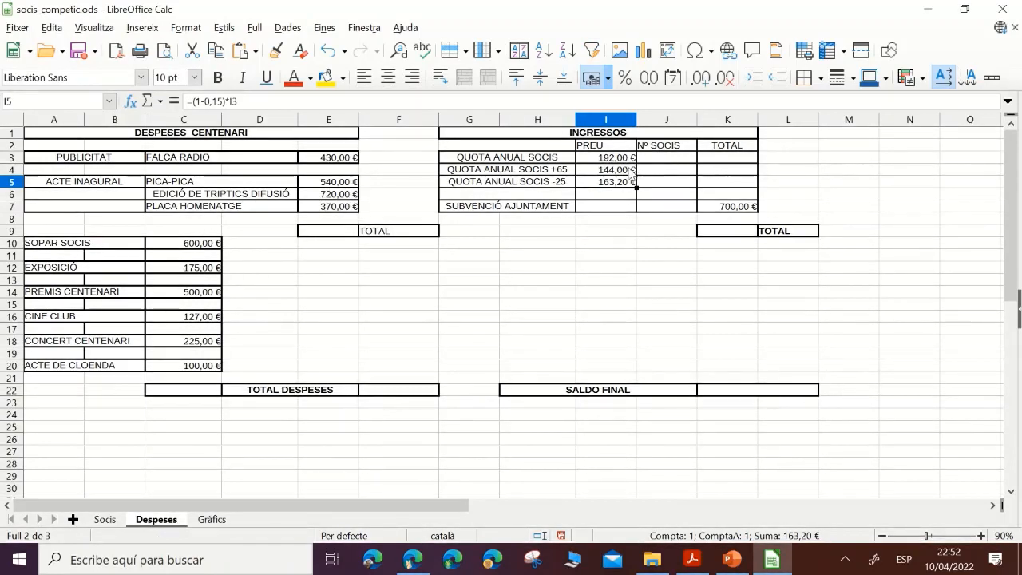
mouse_move(709, 158)
left_mouse_down()
mouse_move(719, 187)
mouse_move(717, 164)
left_mouse_up()
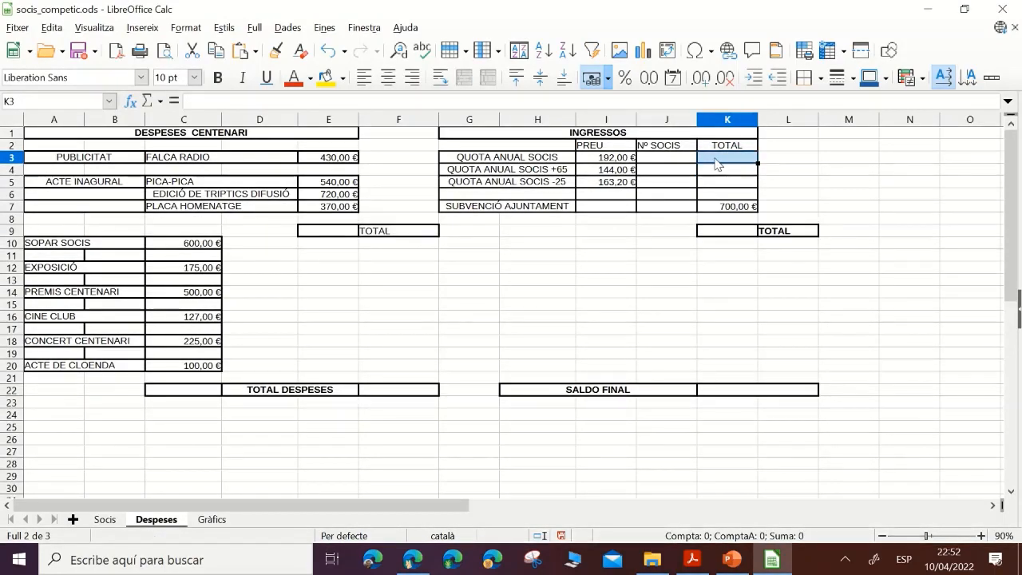
left_click(599, 158)
left_click(540, 164)
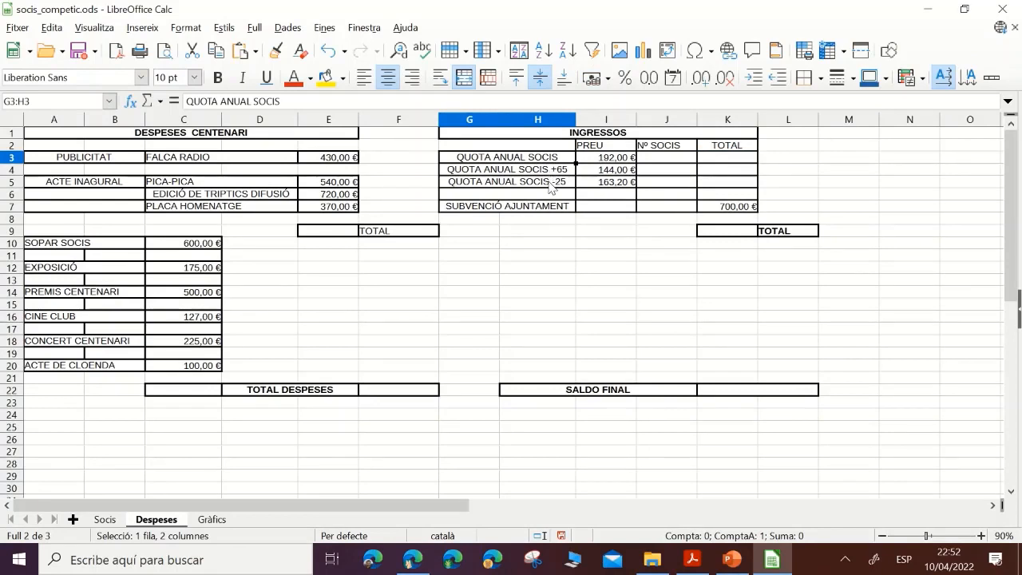
left_click(553, 175)
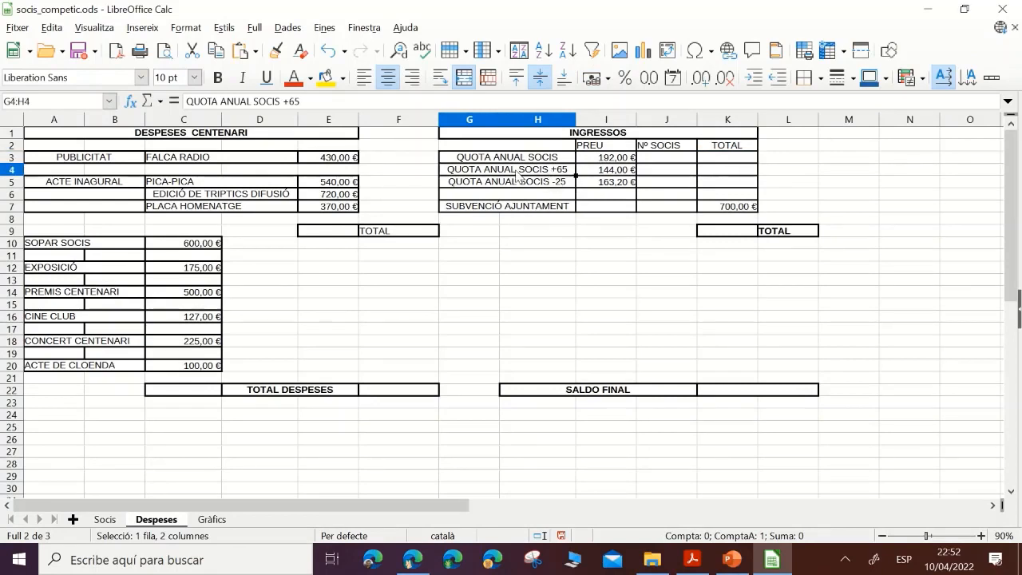
left_click(614, 169)
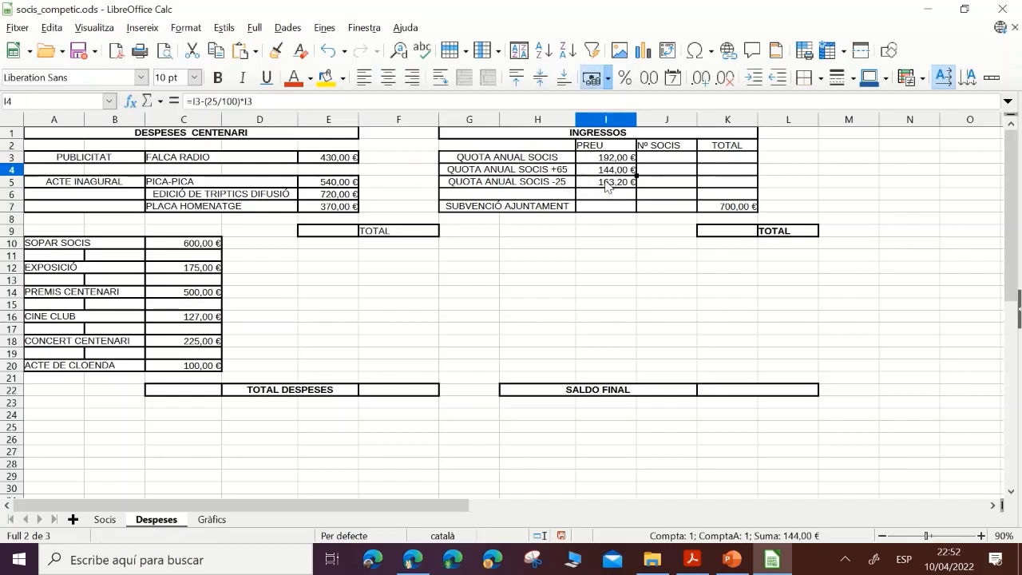
left_click(559, 185)
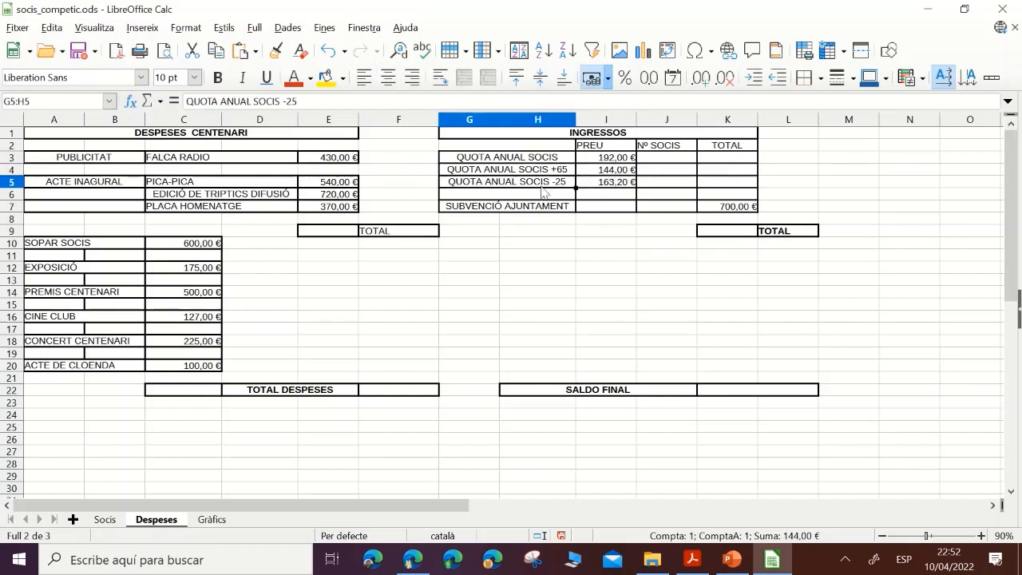
left_click(604, 186)
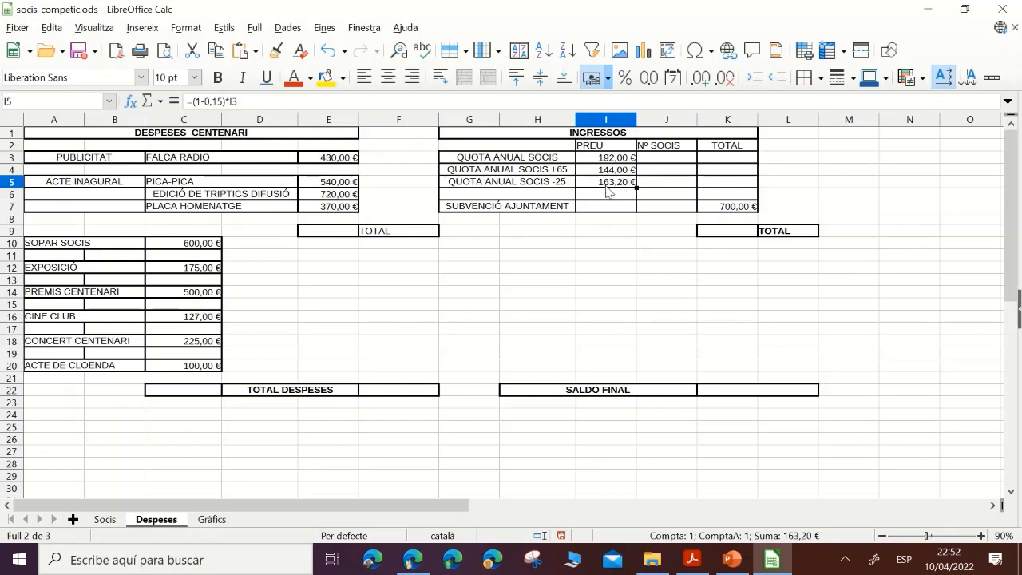
- Count the members older than 65 in J4 of Despeses with =COMPTASI($Socis.H2:H25;">65")
left_click(661, 172)
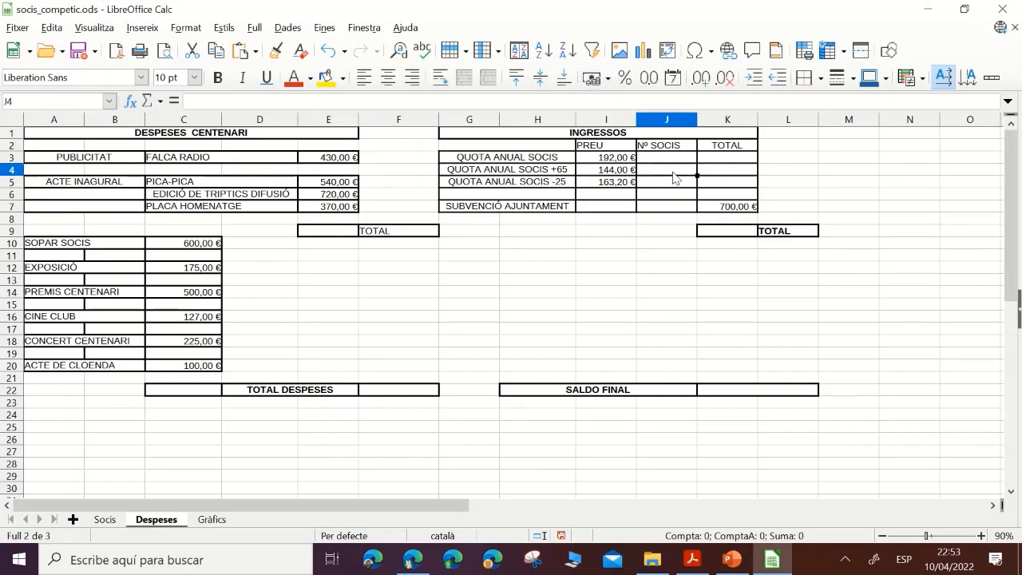
type("=COMPT")
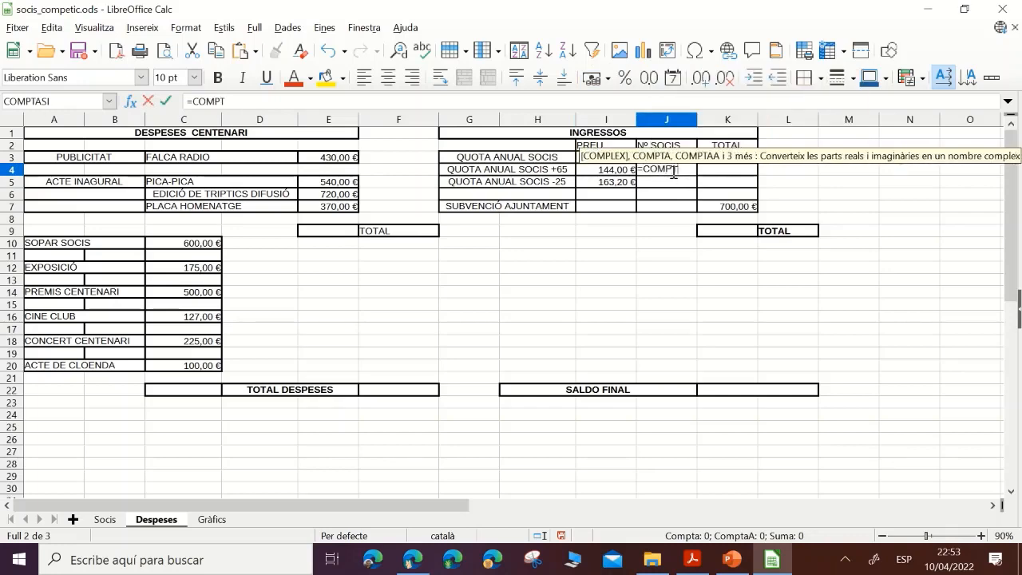
type("ASI")
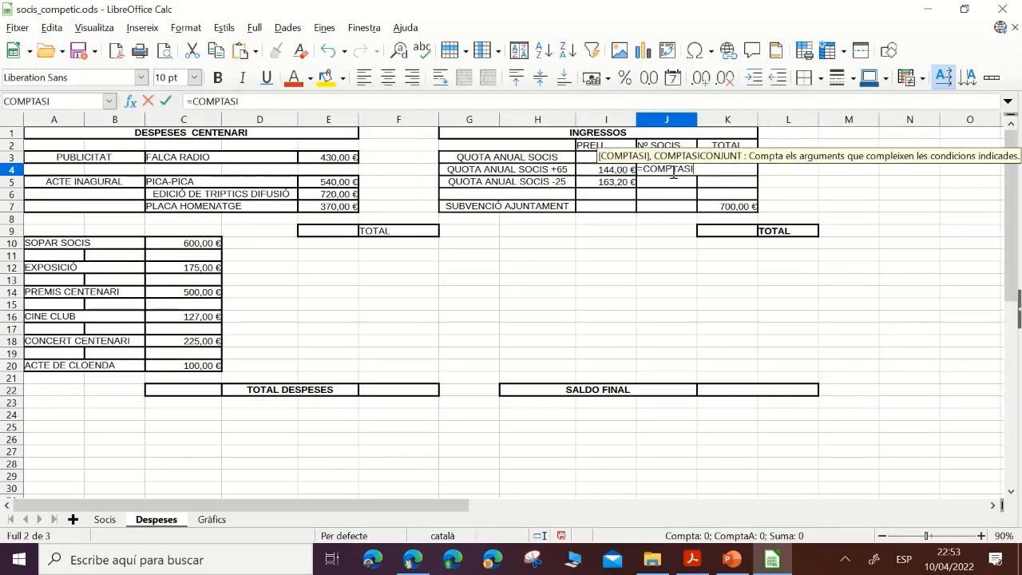
type("(")
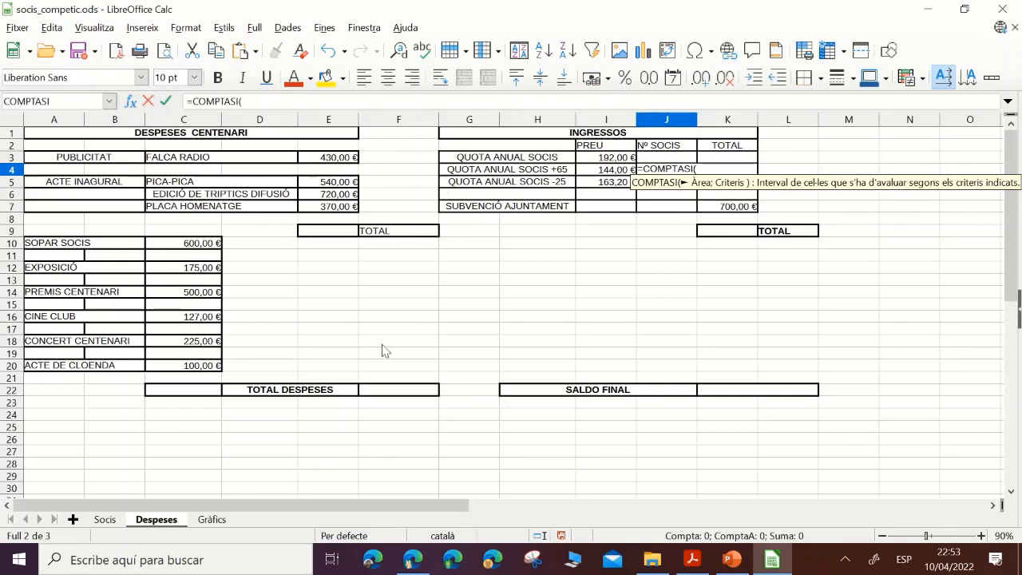
left_click(97, 521)
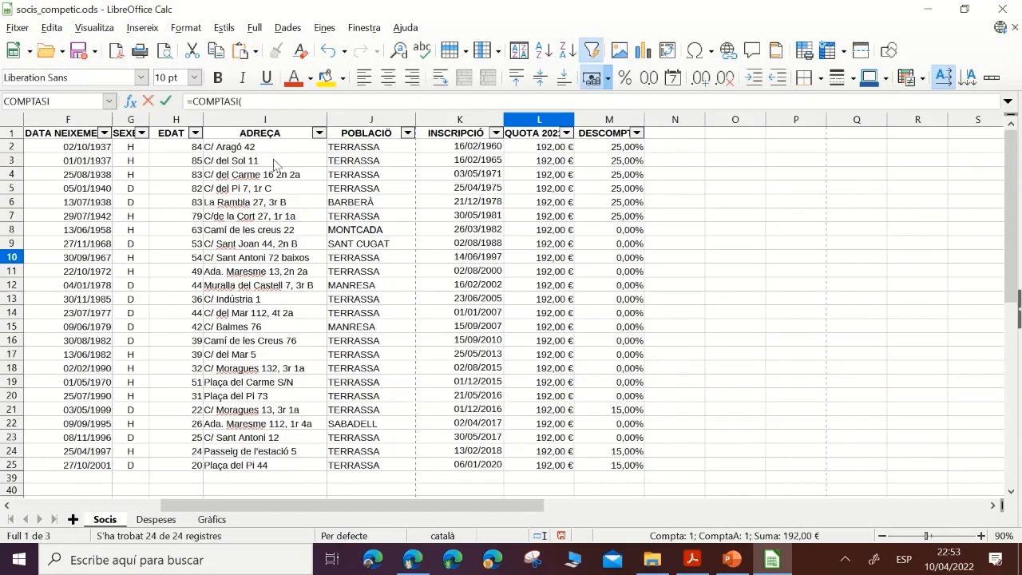
left_click_drag(188, 149, 180, 472)
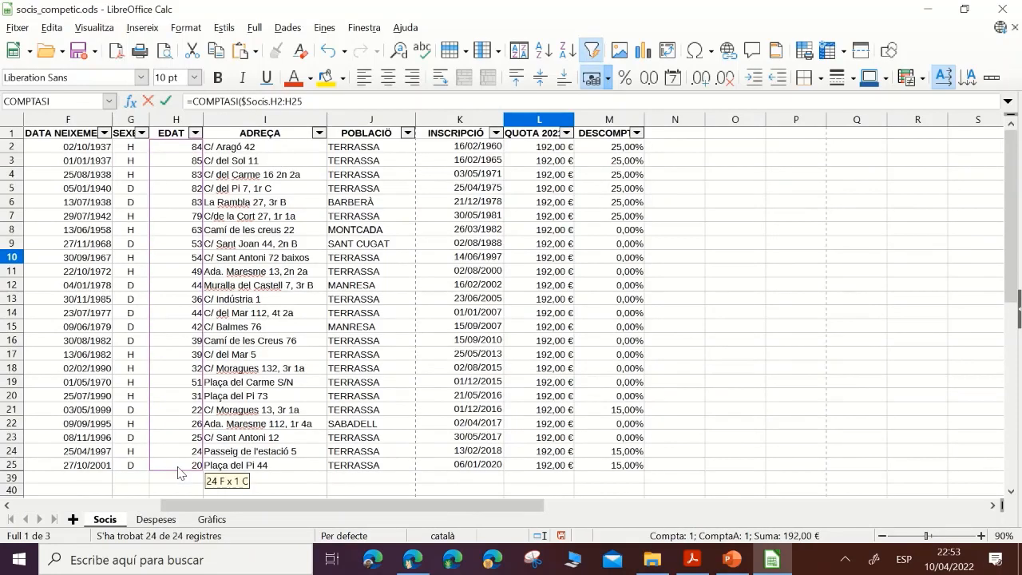
left_click(331, 99)
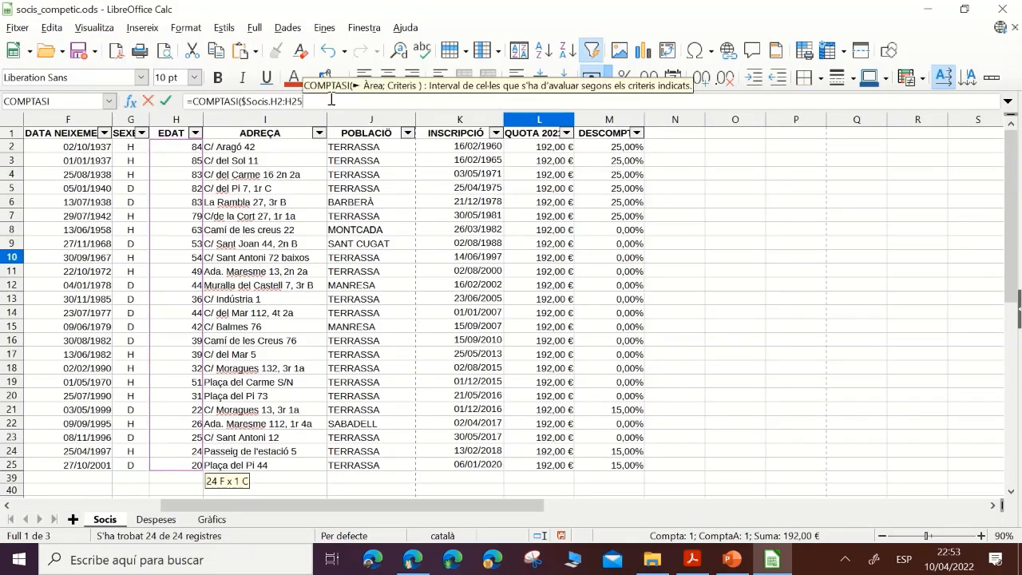
type(";")
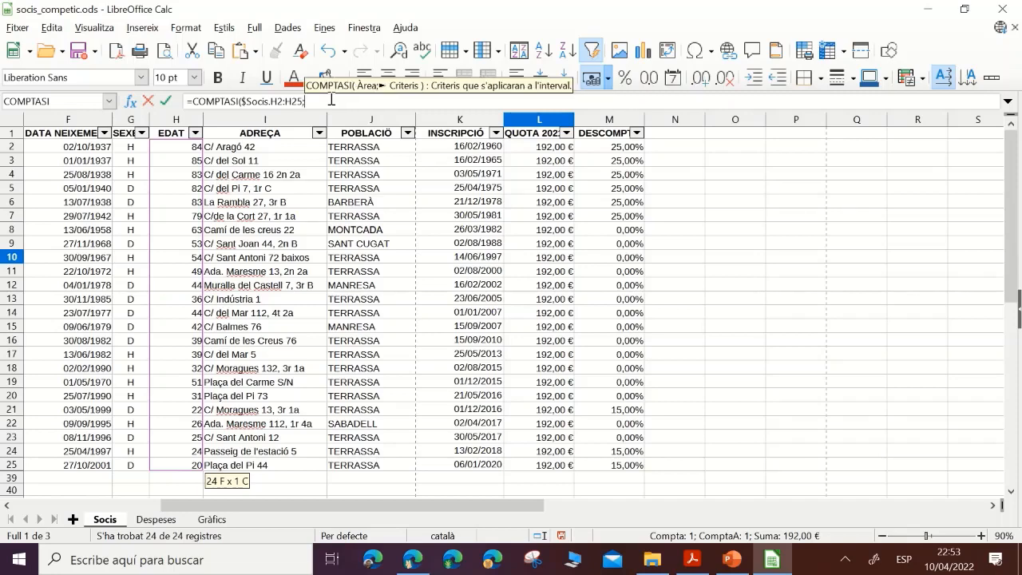
type("\">")
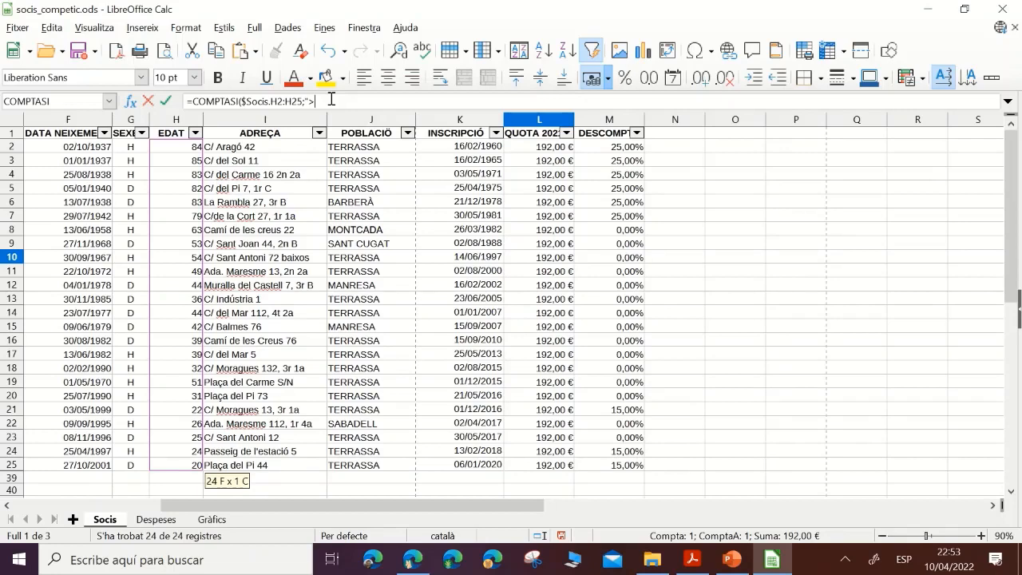
type("65\"")
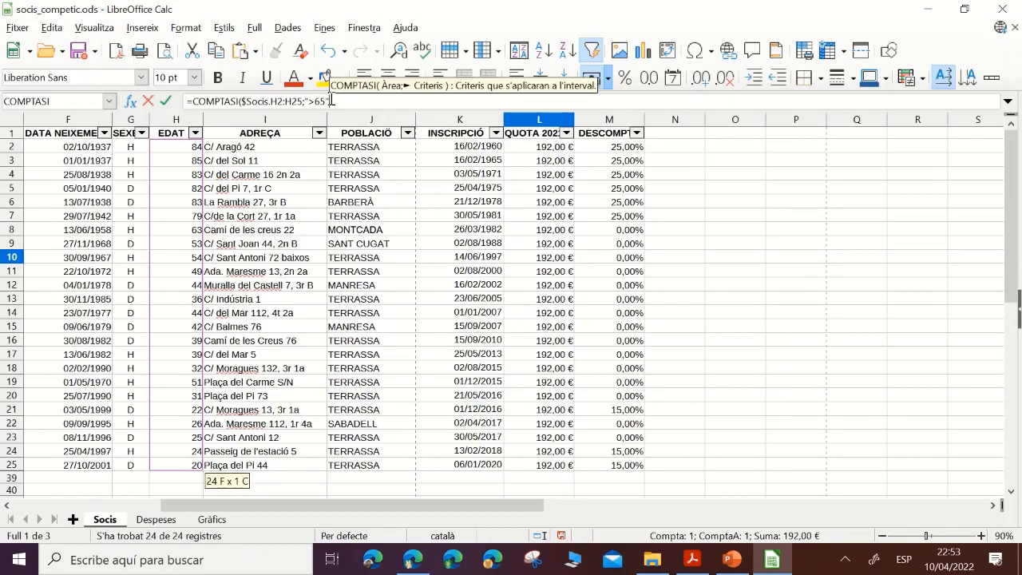
type(")")
key("Return")
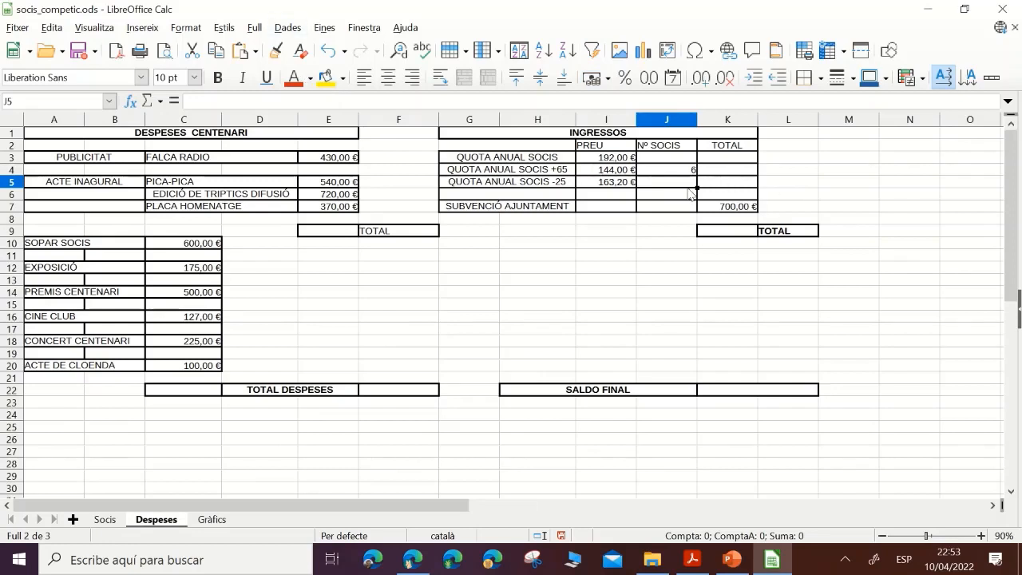
left_click(661, 171)
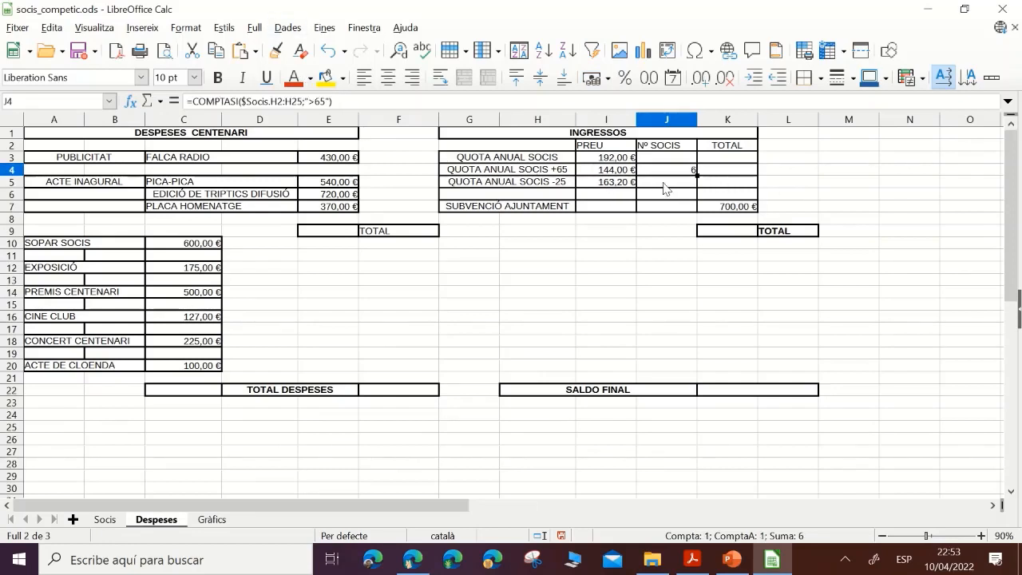
- Count the members younger than 25 in J5 with =COMPTASI($Socis.H2:H25;"<25")
left_click(665, 184)
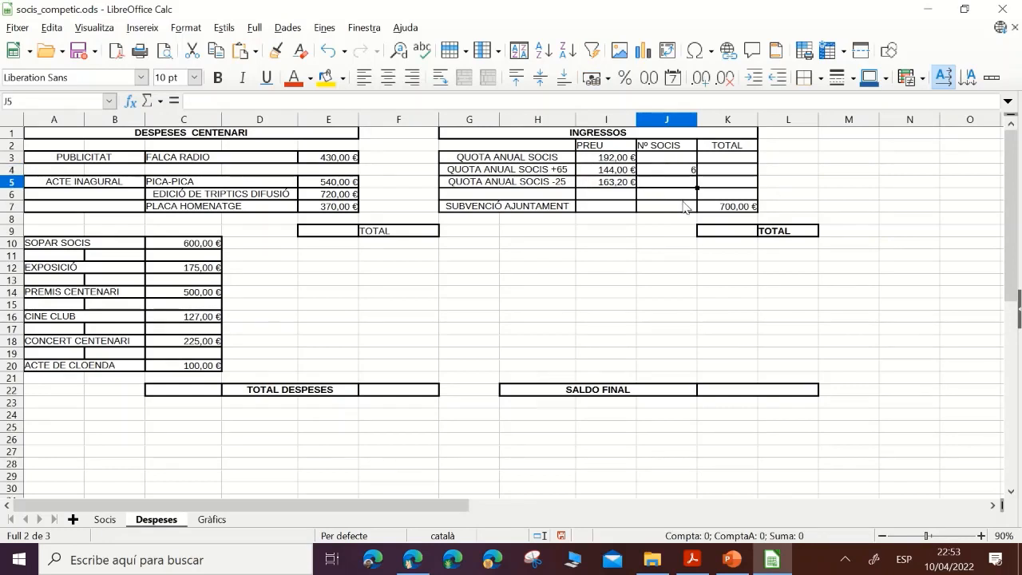
type("=")
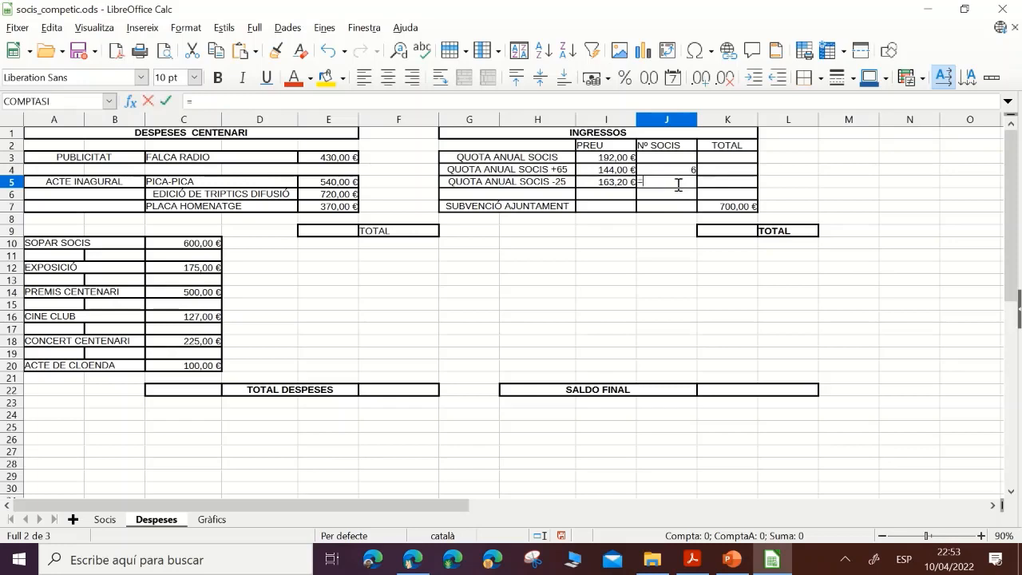
type("COMPTASI(")
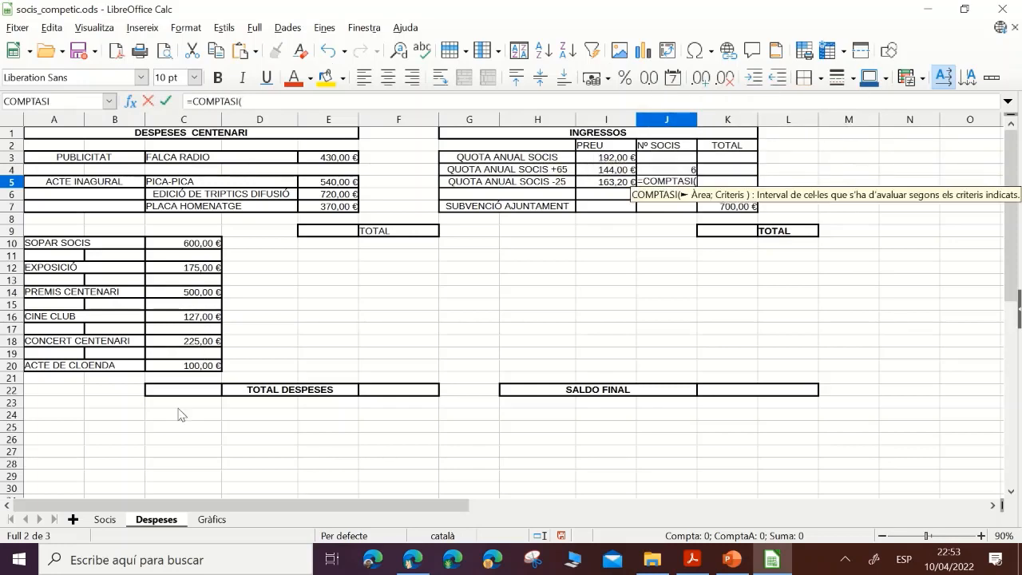
left_click(110, 518)
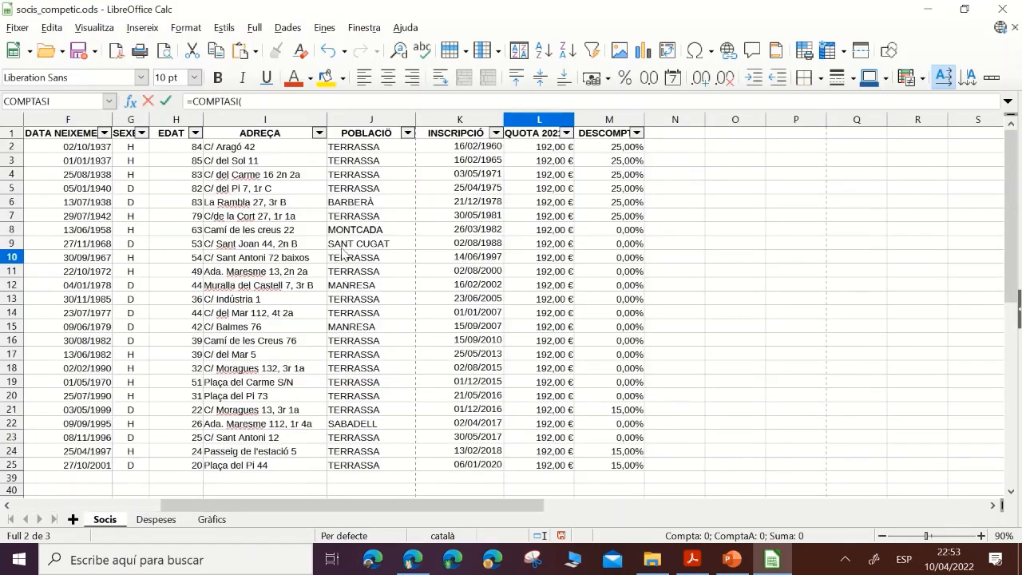
left_click_drag(188, 149, 186, 467)
type(";")
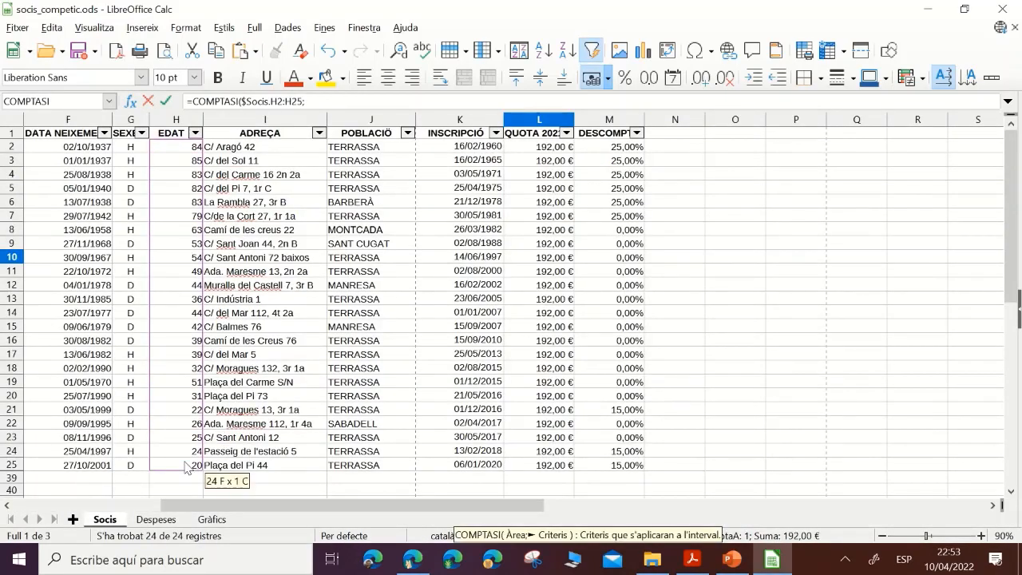
type("\"")
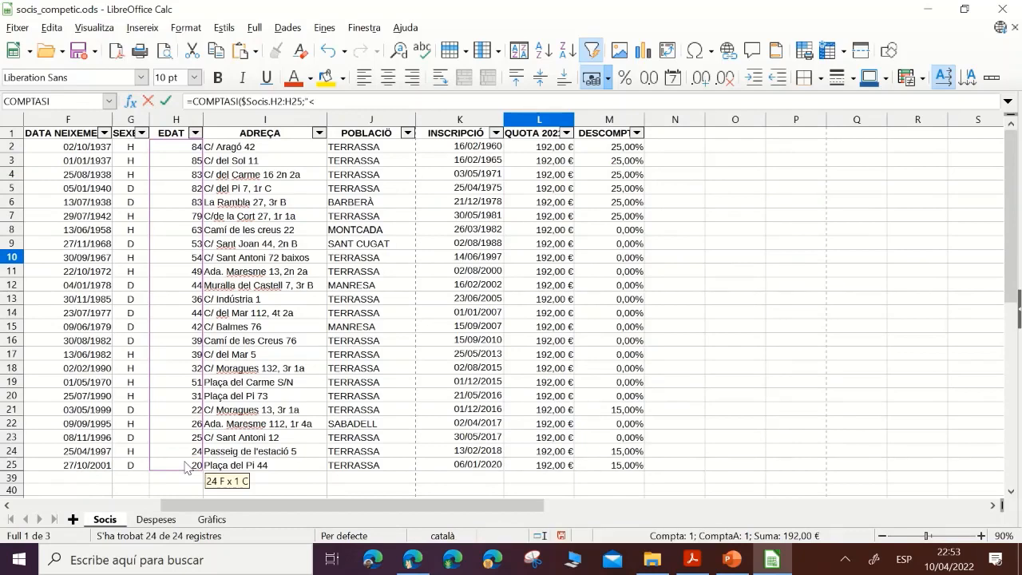
type("<25\")")
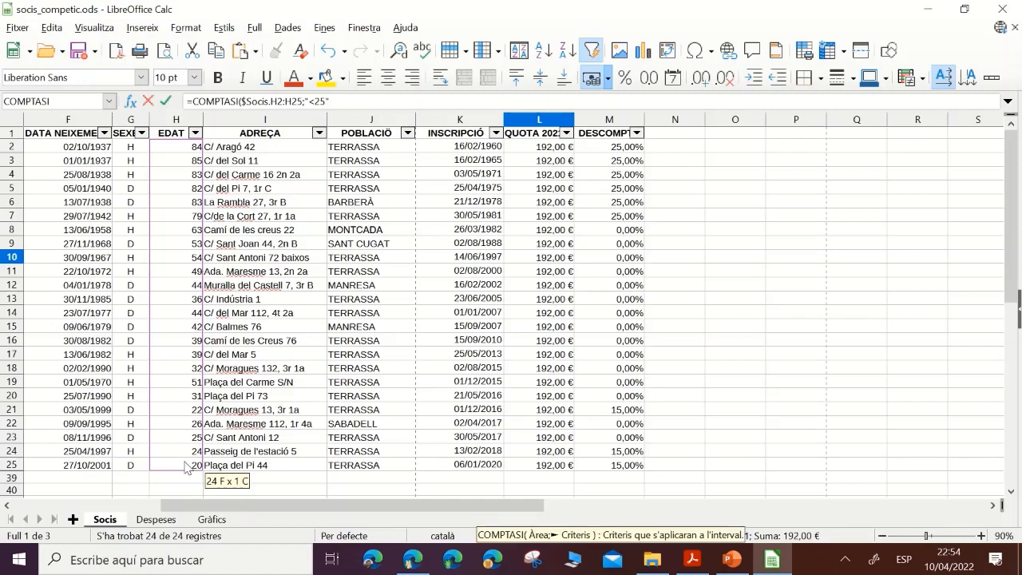
key("Return")
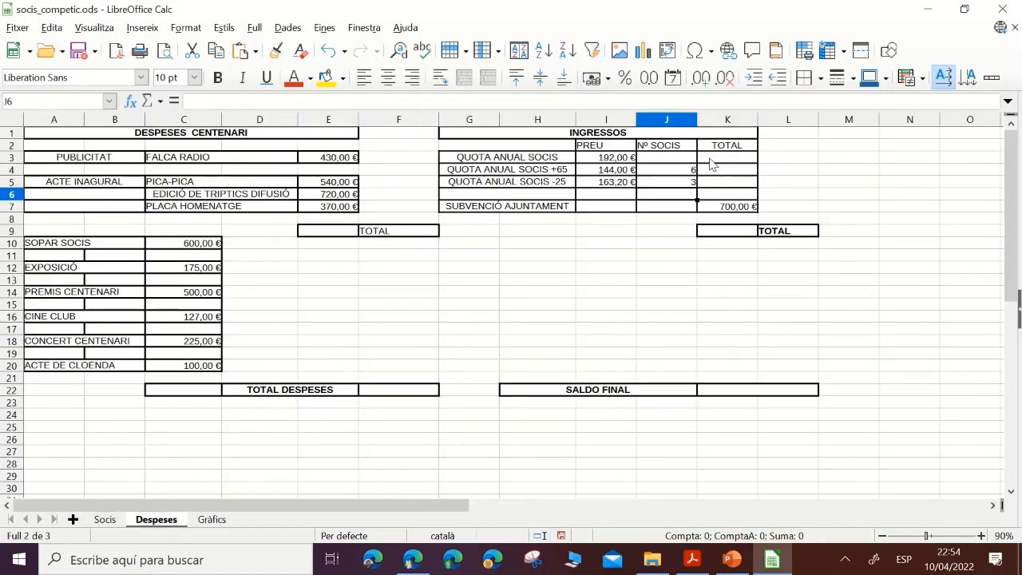
- Review the +65 and -25 member counts and the age range H2:H25 on the Socis sheet that they use
left_click_drag(677, 173, 678, 185)
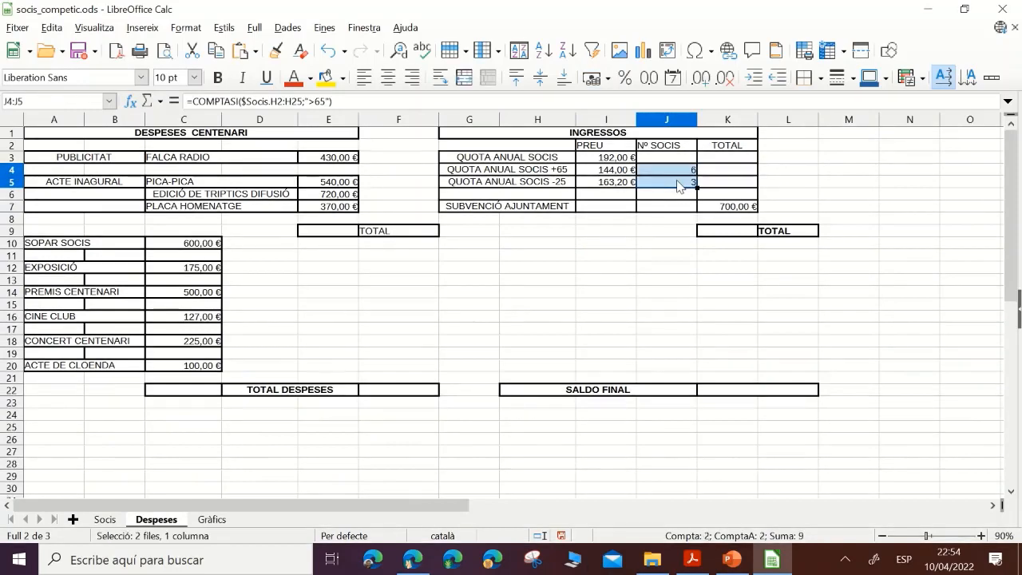
left_click(687, 171)
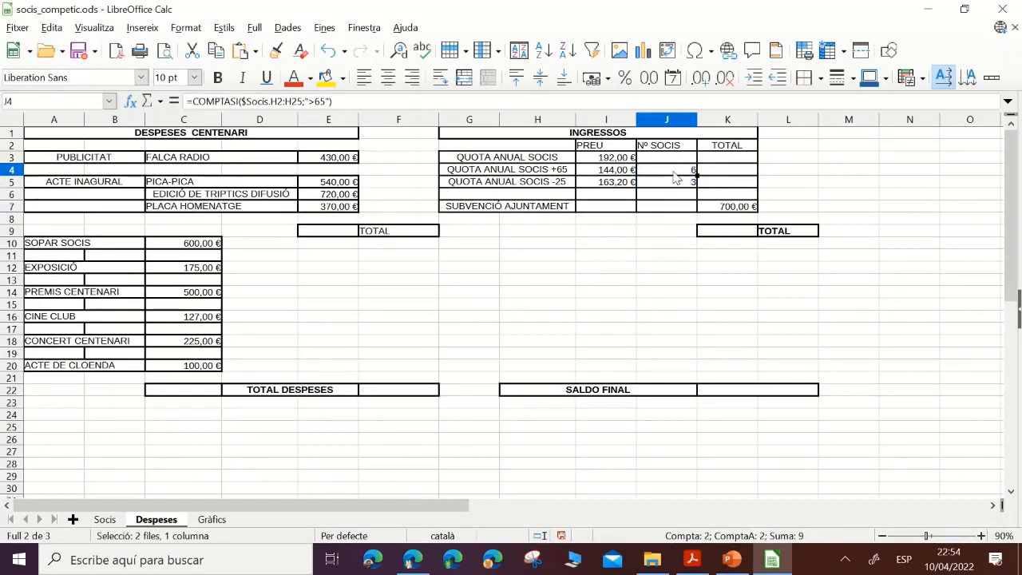
left_click(104, 520)
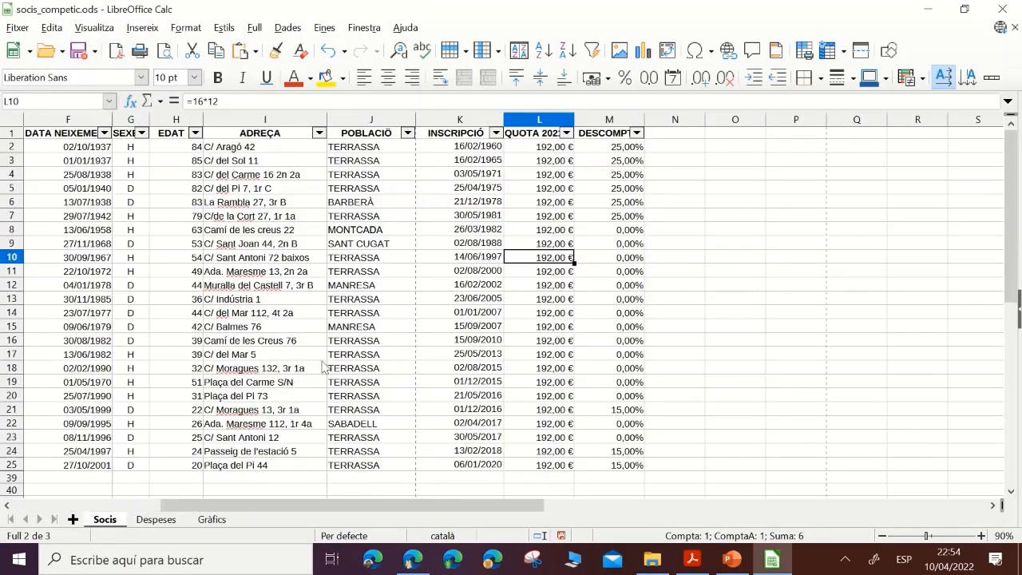
left_click_drag(194, 148, 176, 472)
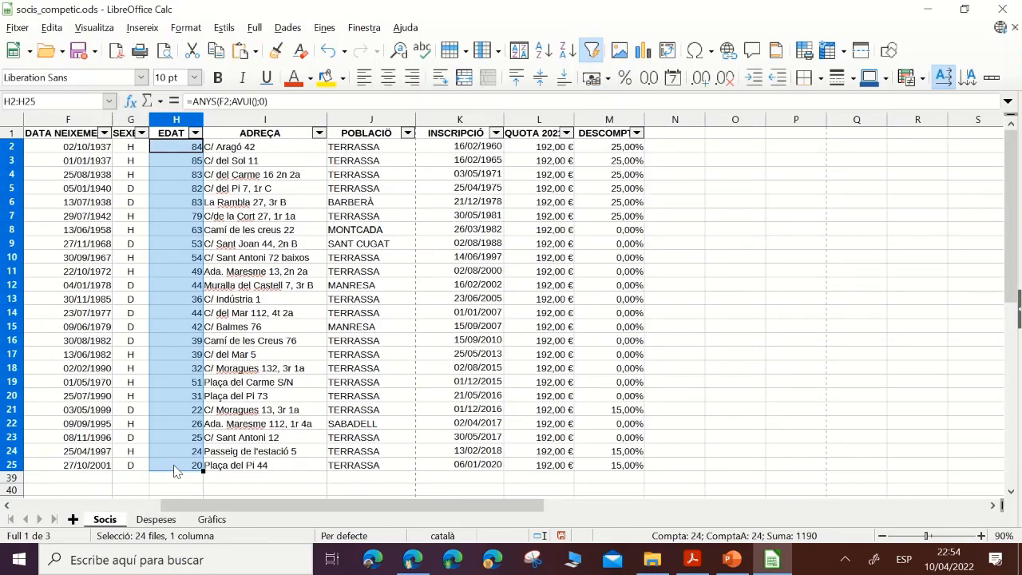
left_click(156, 520)
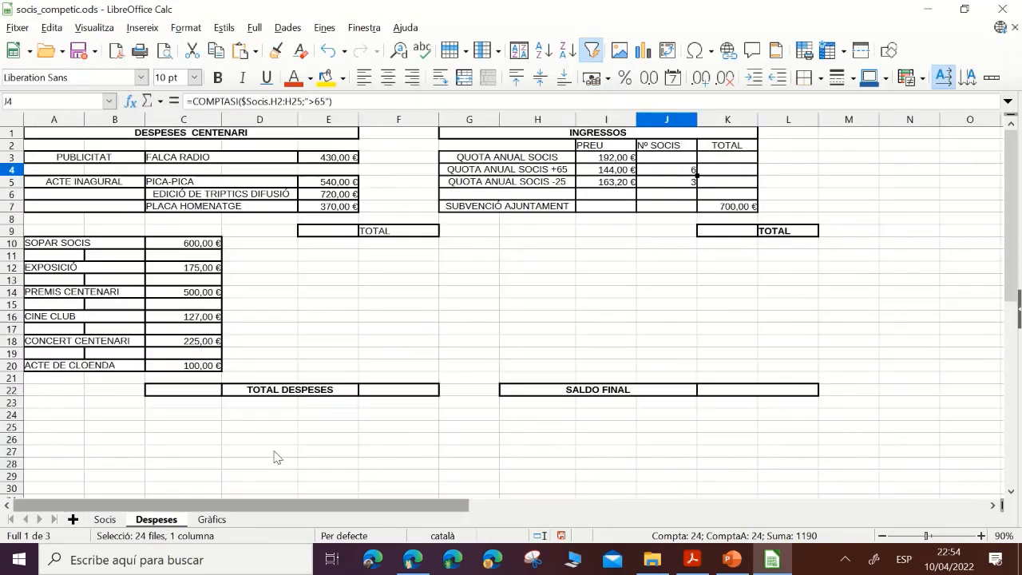
- Count all members in J3 of Despeses from the ages on the Socis sheet with =COMPTA($Socis.H2:H25)
left_click(679, 163)
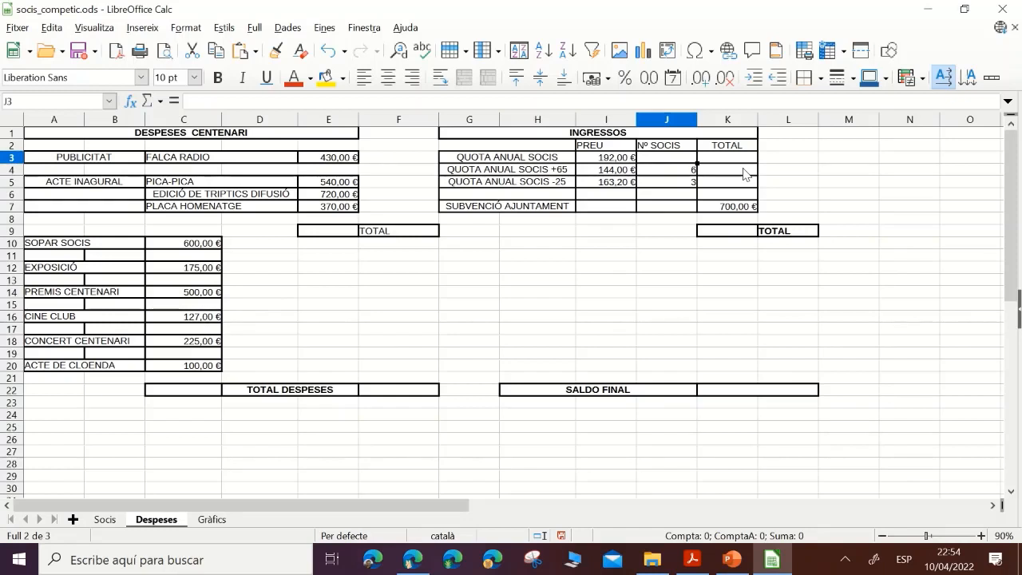
type("=COP")
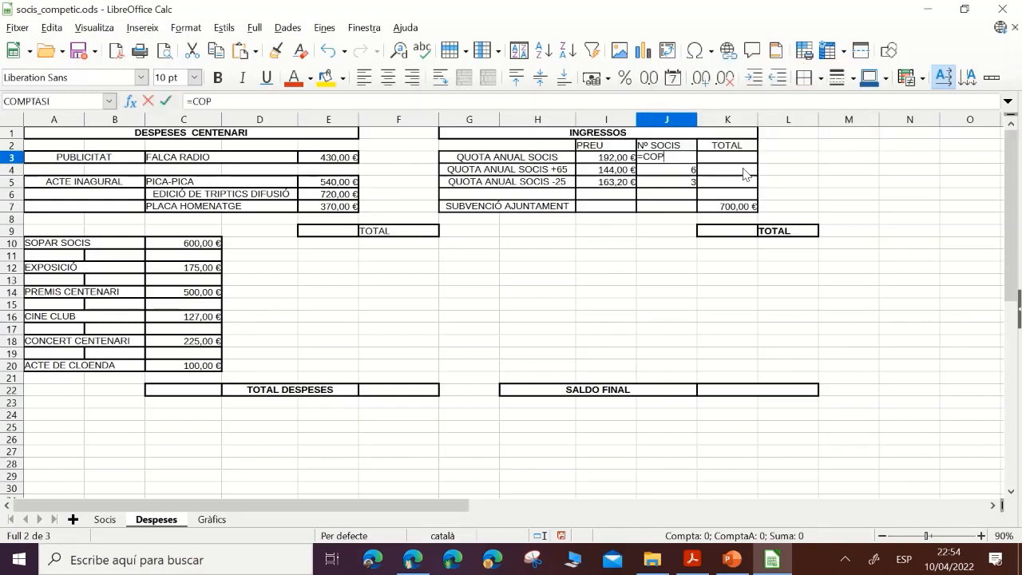
key("BackSpace")
type("MPTASI")
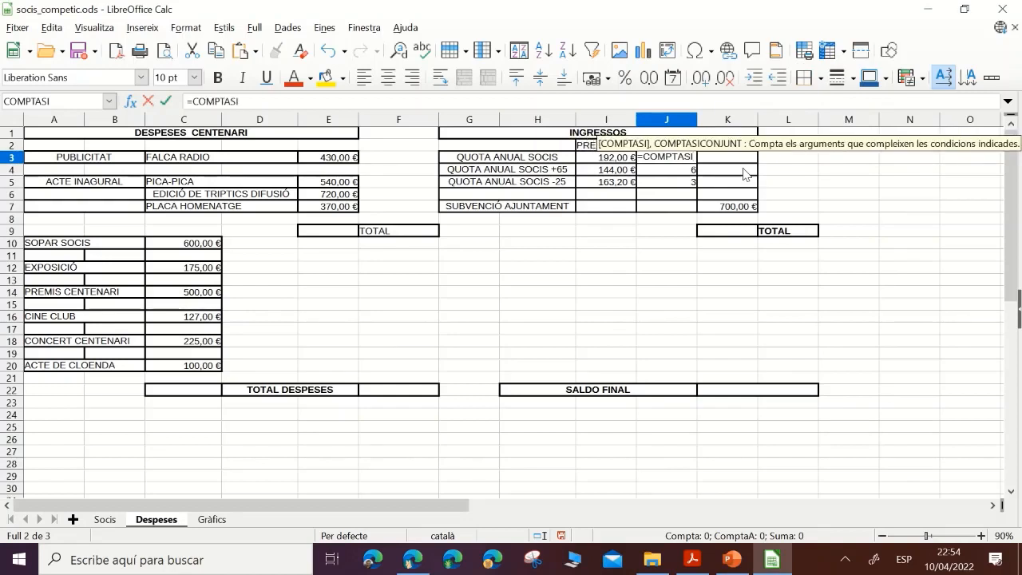
type("(")
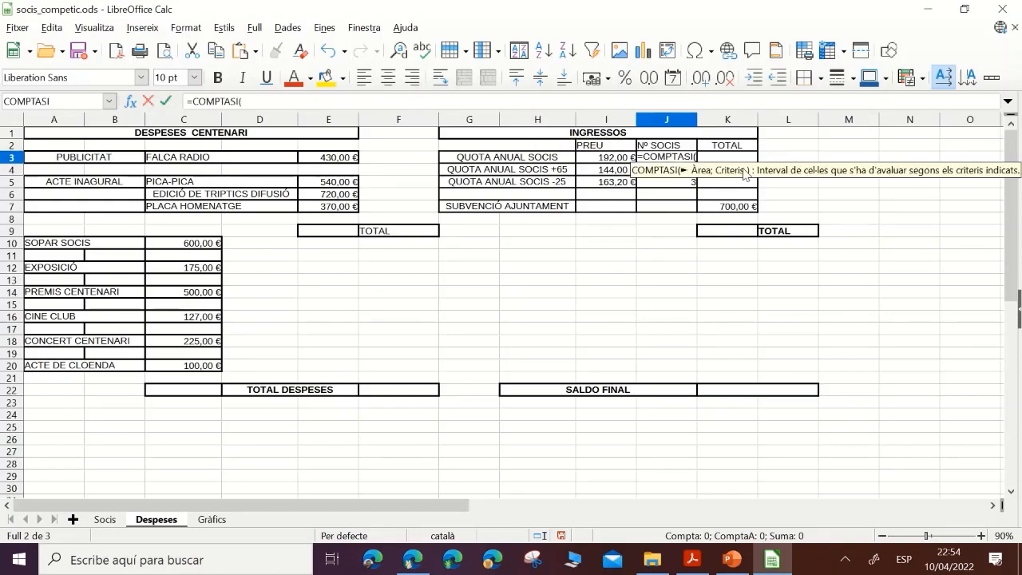
key("BackSpace")
key("BackSpace")
key("BackSpace")
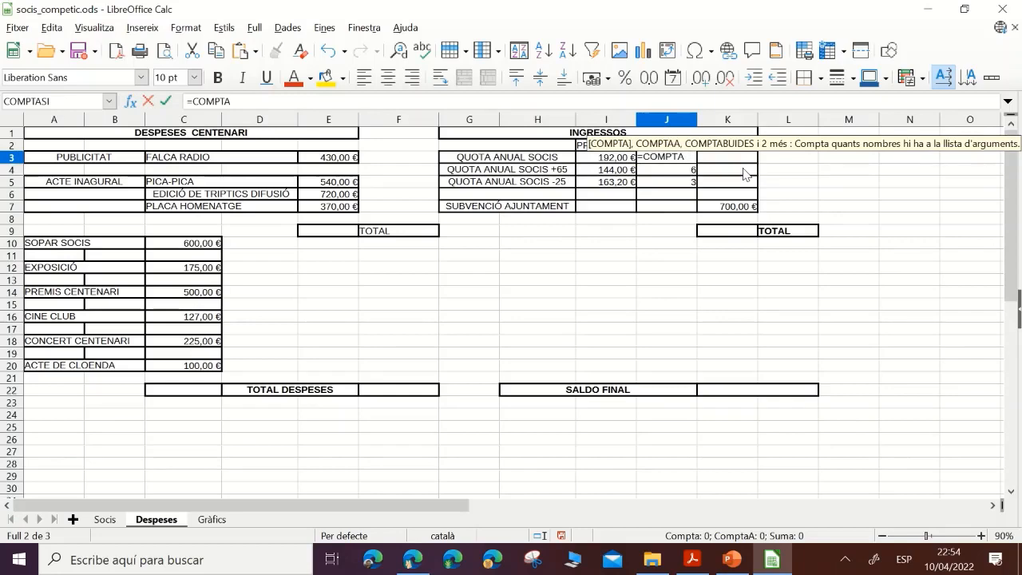
type("(")
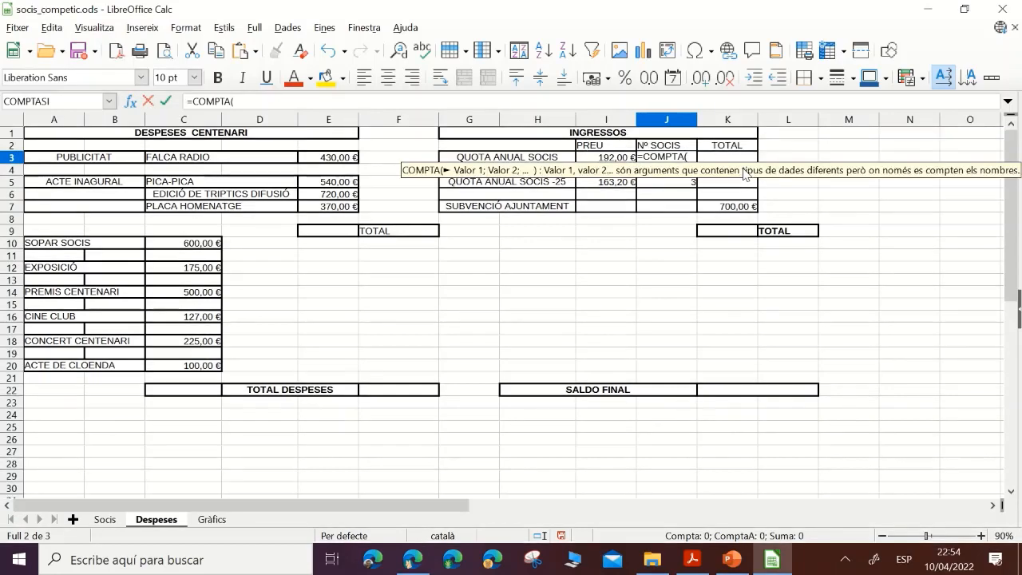
left_click(100, 520)
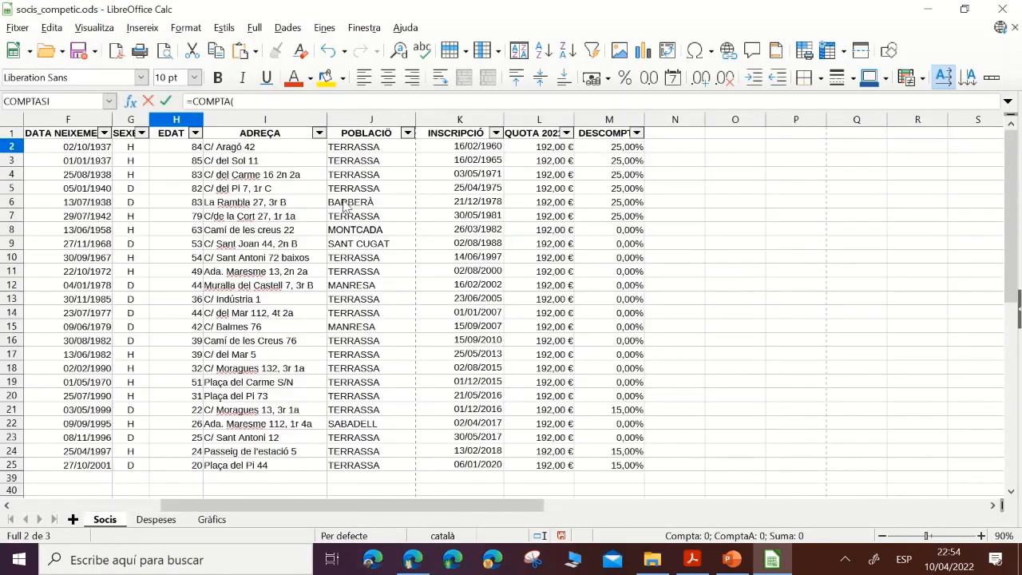
left_click(198, 149)
left_click_drag(199, 154, 177, 474)
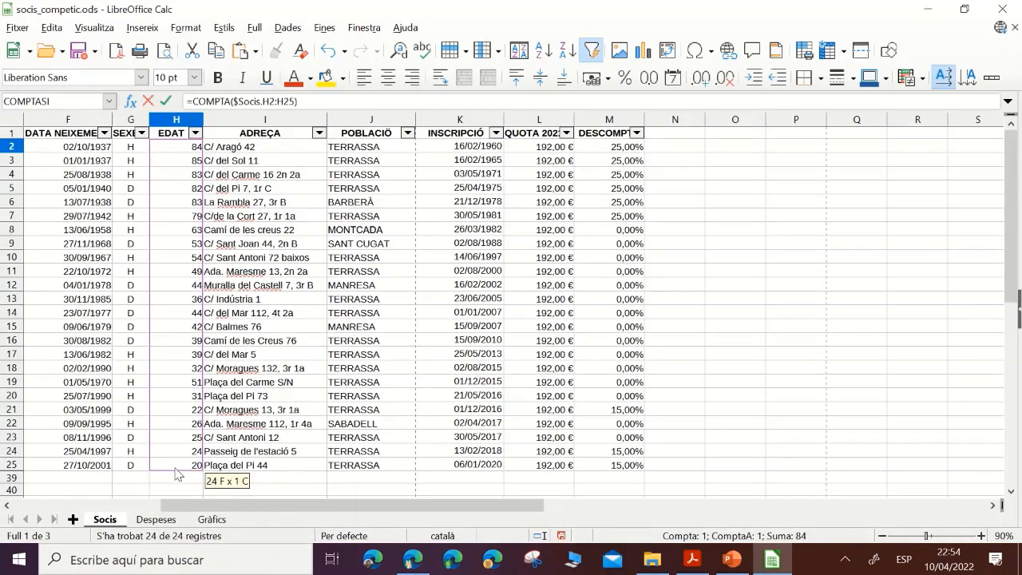
key("Return")
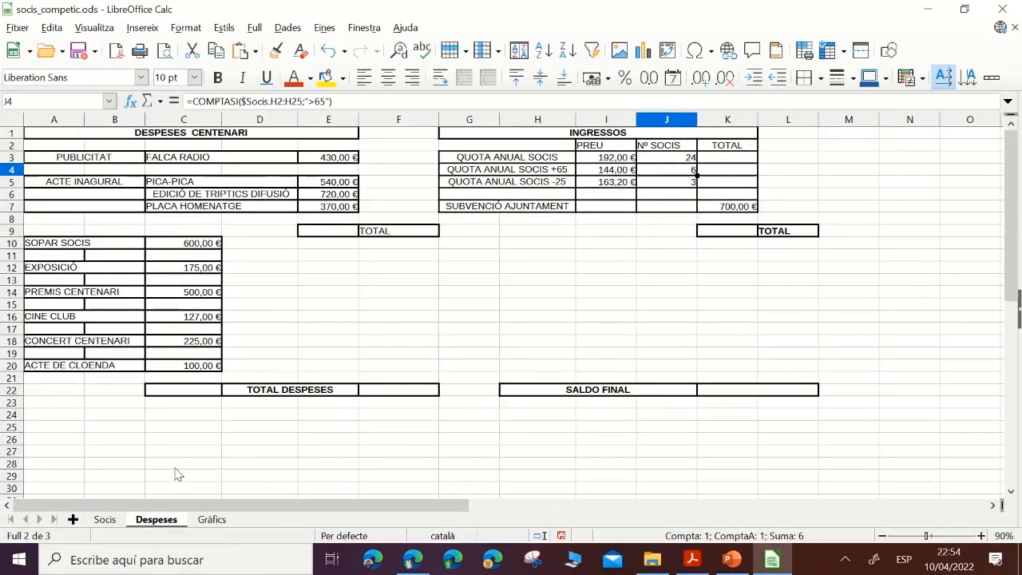
left_click(663, 159)
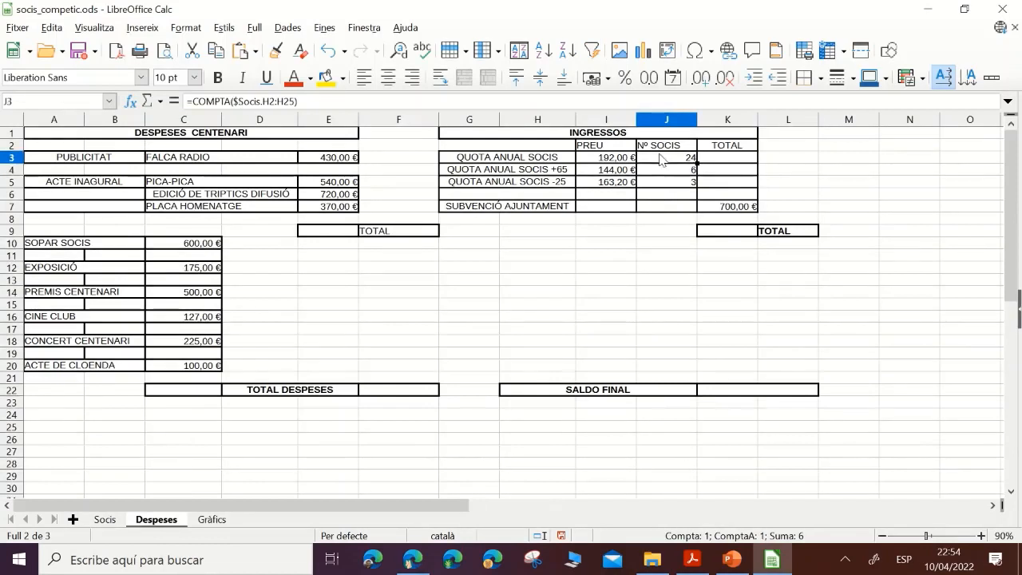
- Subtract the +65 and -25 member counts in J3, making the formula =COMPTA($Socis.H2:H25)-J4-J5, and check the three counts J3:J5
left_click(321, 100)
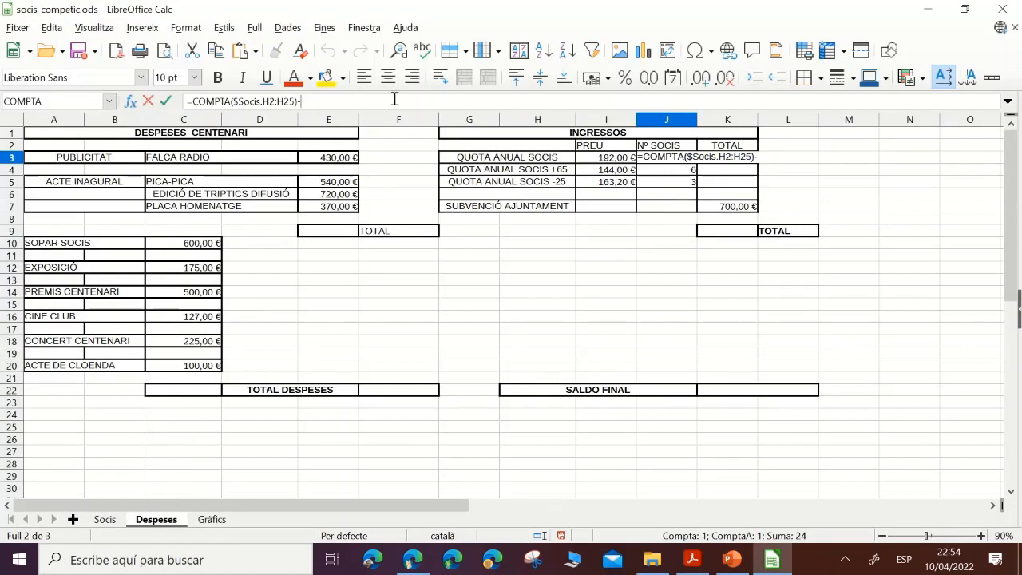
type("-")
left_click(683, 174)
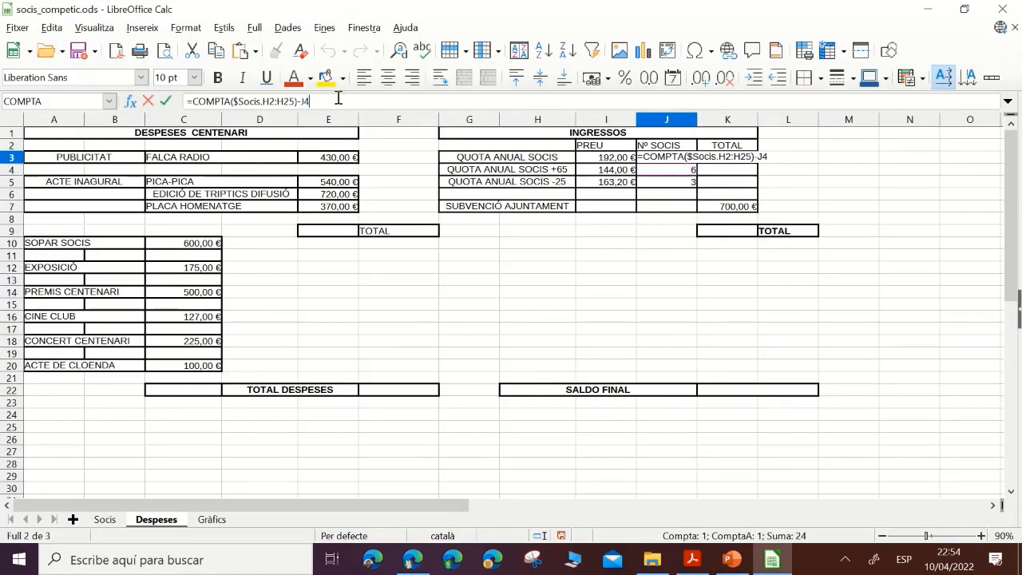
type("-")
left_click(653, 186)
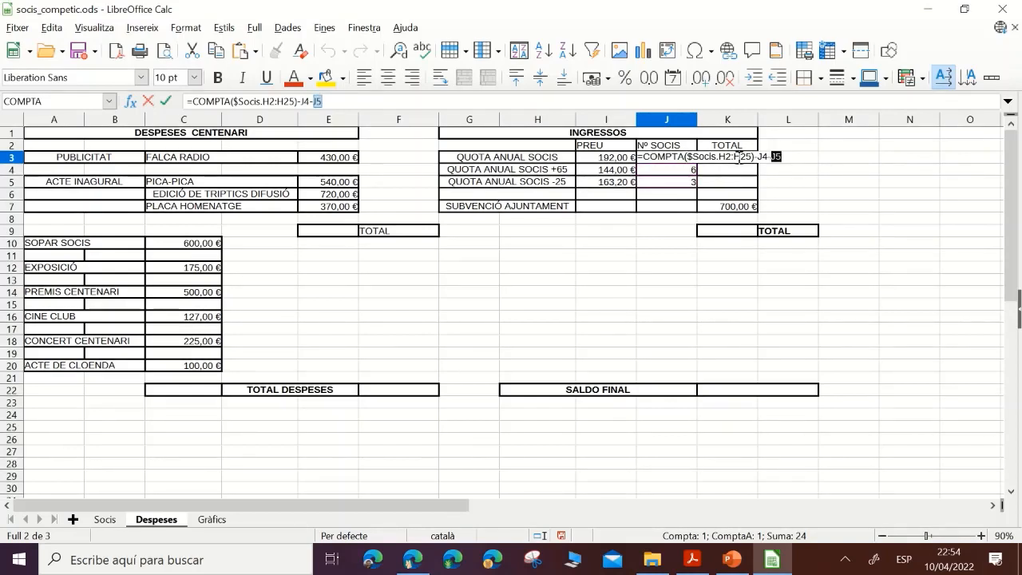
key("Return")
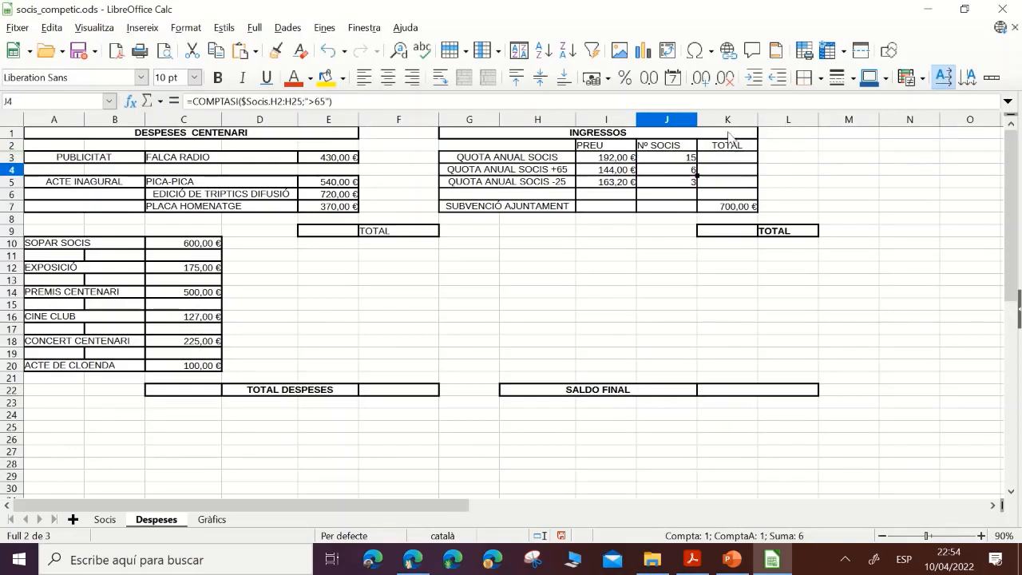
left_click(681, 158)
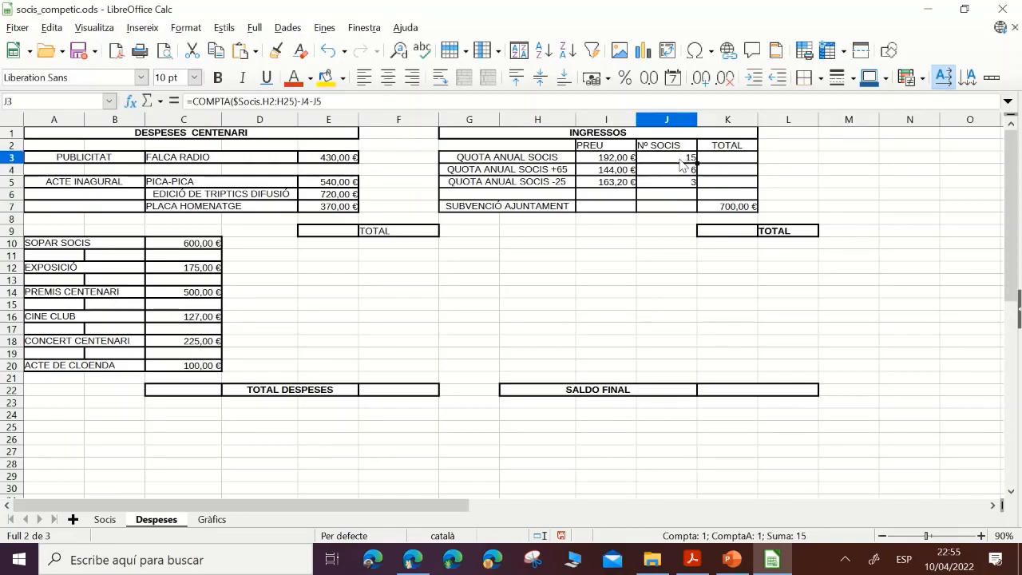
left_click(677, 170)
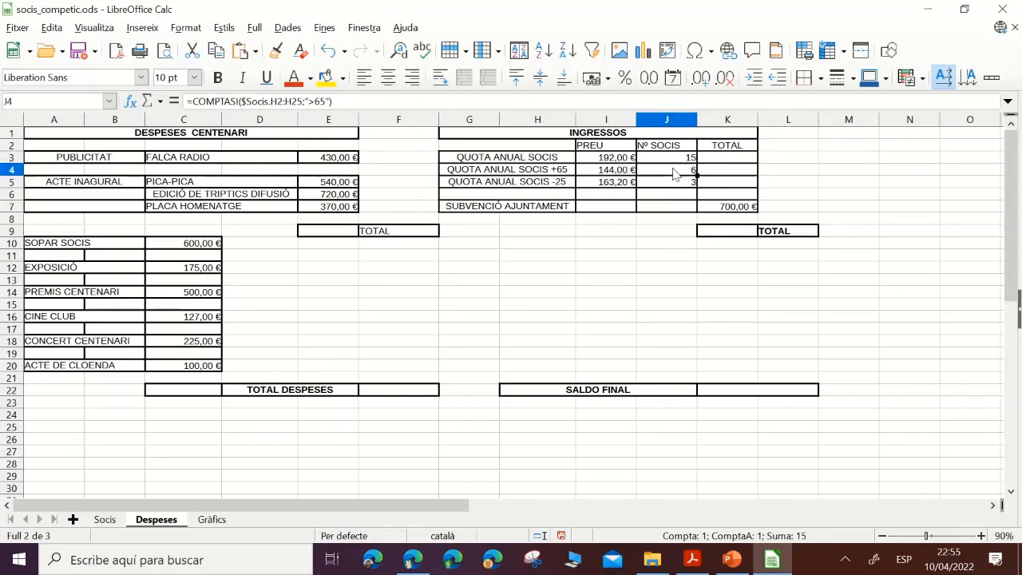
left_click(673, 183)
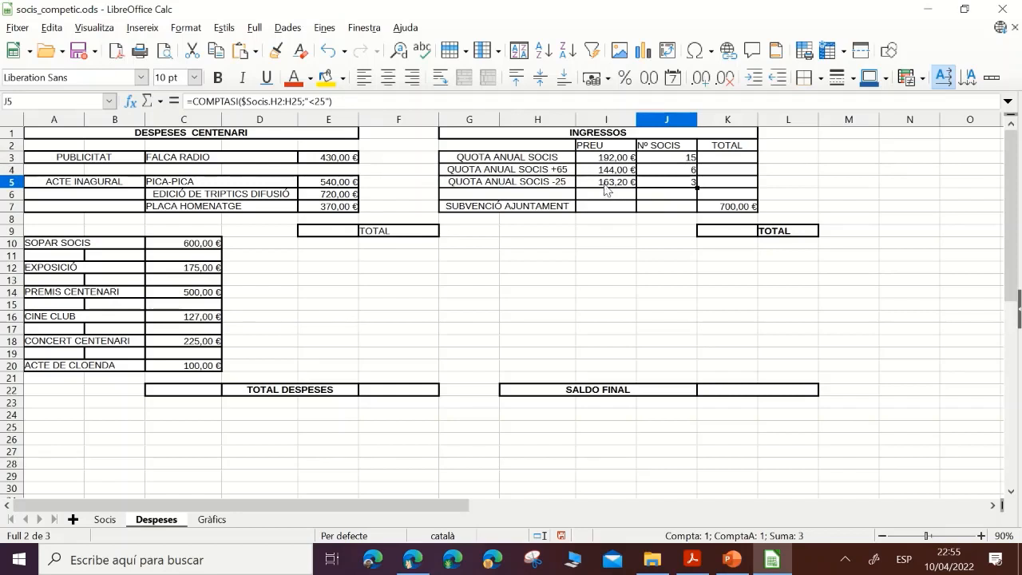
left_click_drag(673, 183, 676, 158)
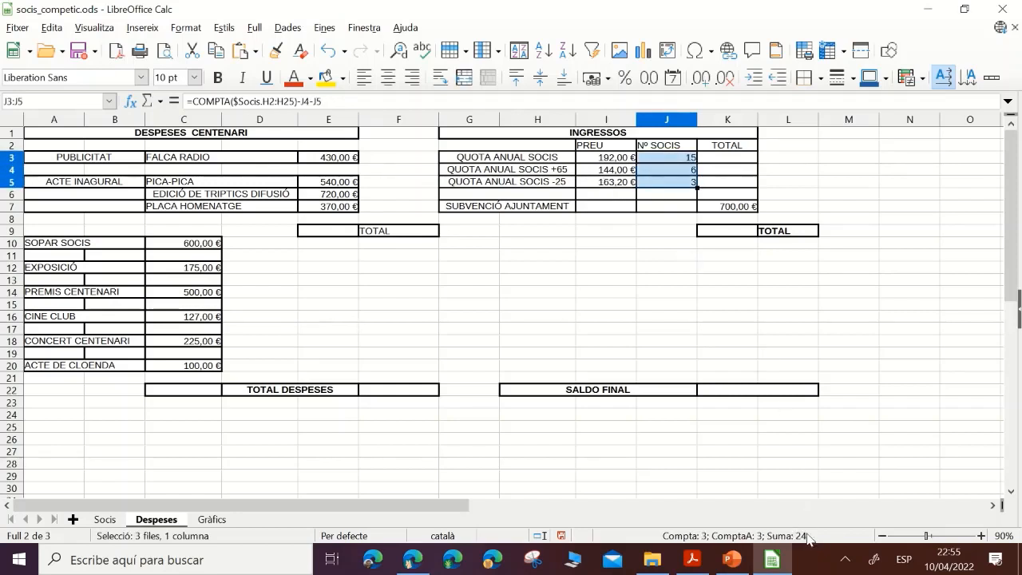
- Calculate the regular annual fee income in K3 by multiplying price by number of members with =I3*J3
left_click(737, 160)
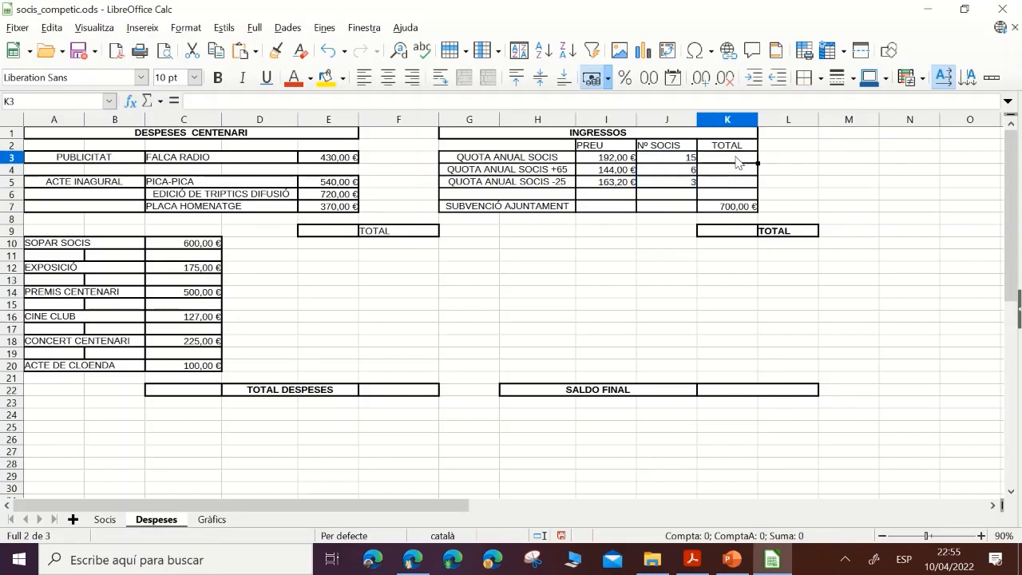
type("=")
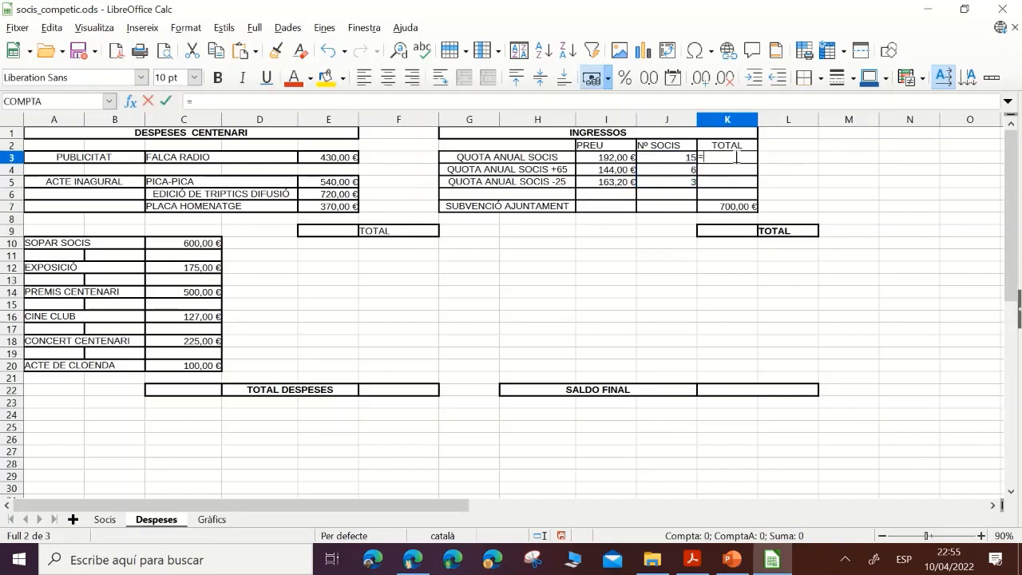
left_click(616, 160)
left_click(687, 163)
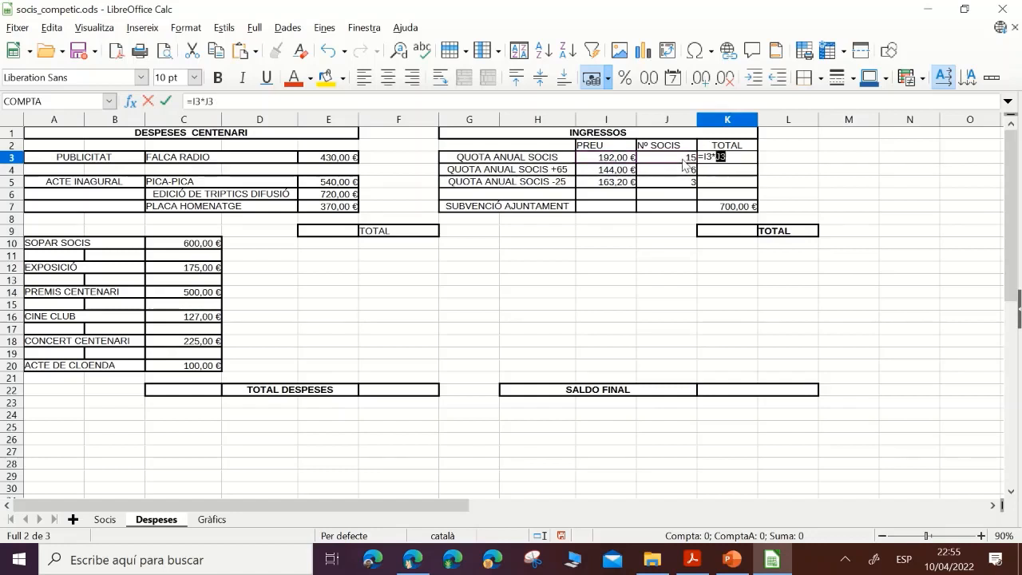
key("Return")
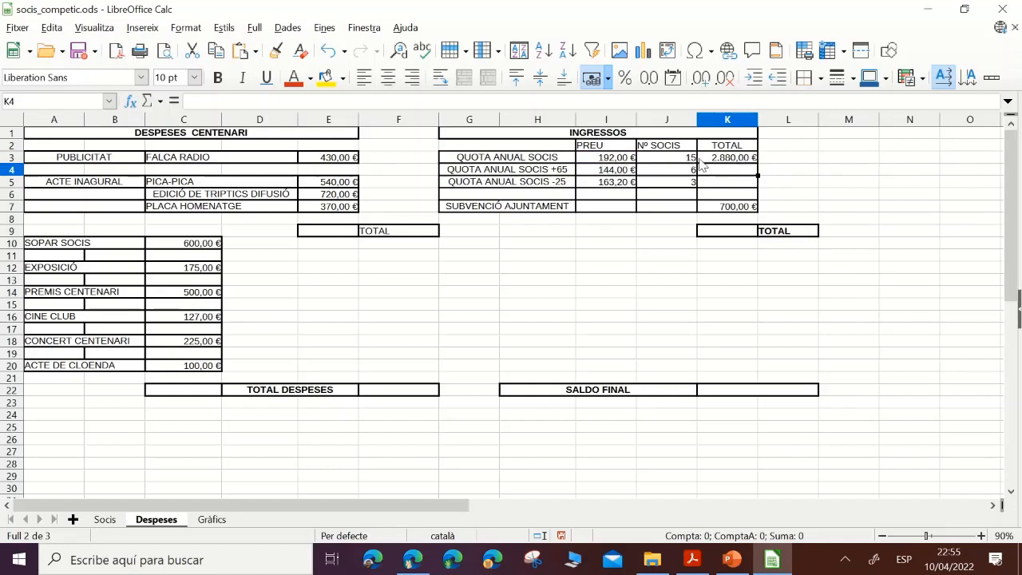
- Copy the K3 total formula to K4:K5 for the +65 and -25 fees and check the cells it multiplies
key("Up")
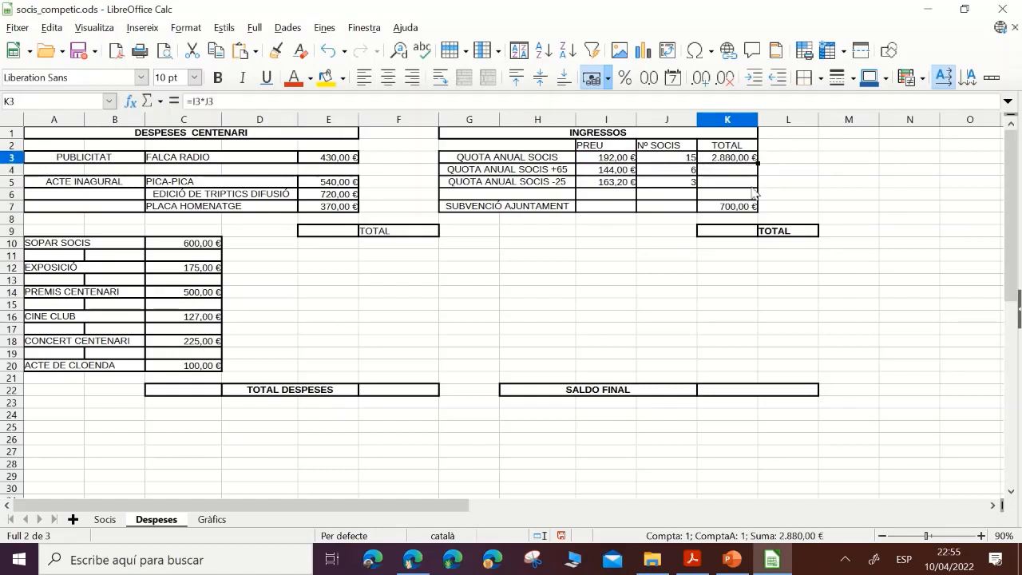
left_click_drag(716, 171, 715, 188)
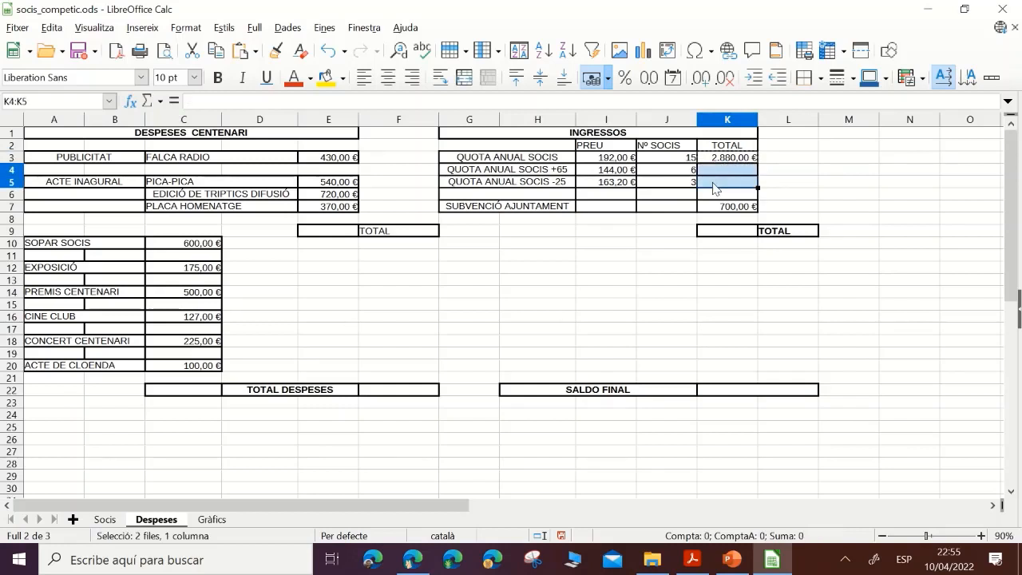
type("864,00 € 489,60 €")
left_click(733, 171)
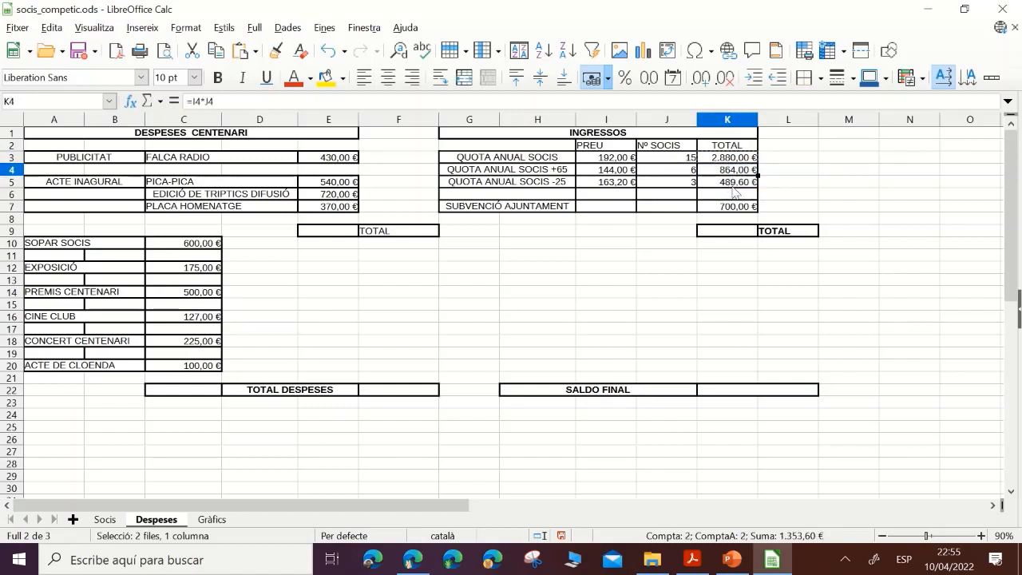
left_click(625, 171)
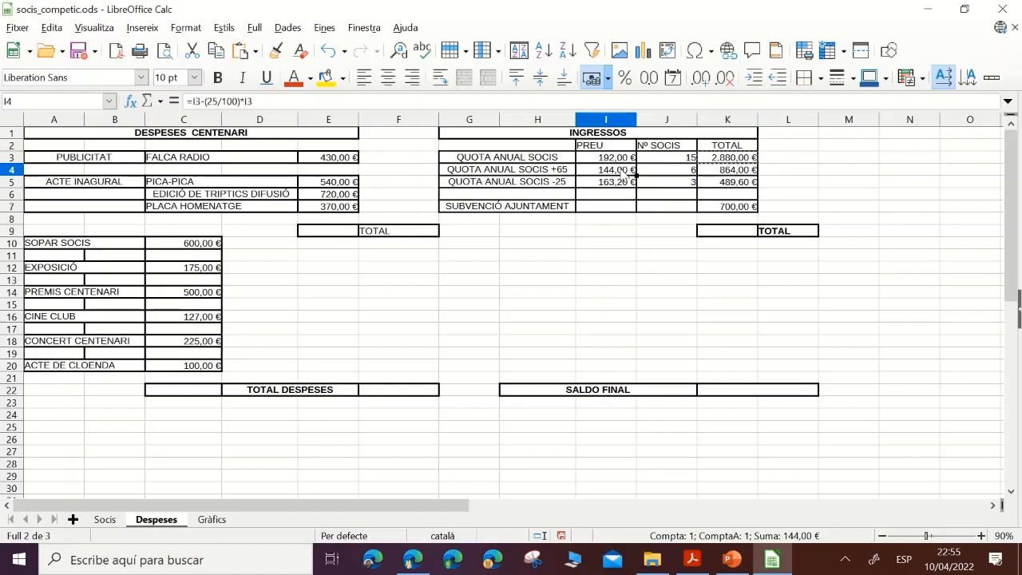
left_click(685, 172)
left_click_drag(685, 173, 607, 171)
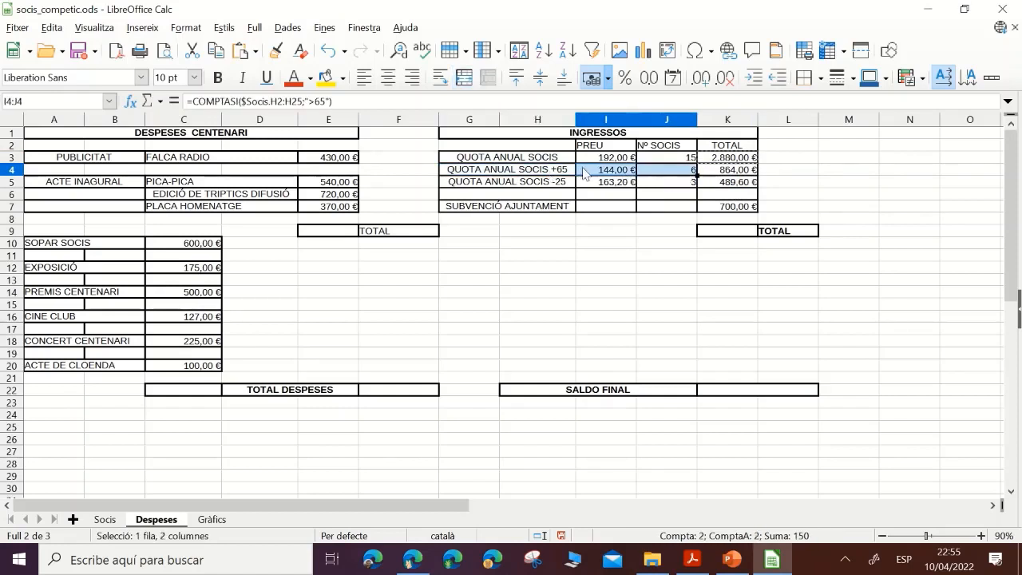
left_click(756, 174)
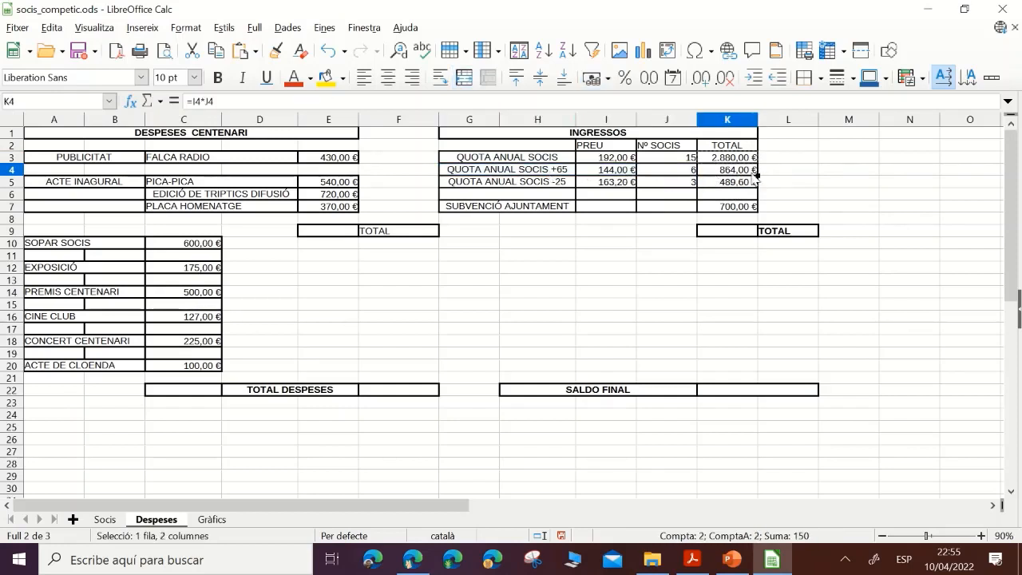
left_click(667, 183)
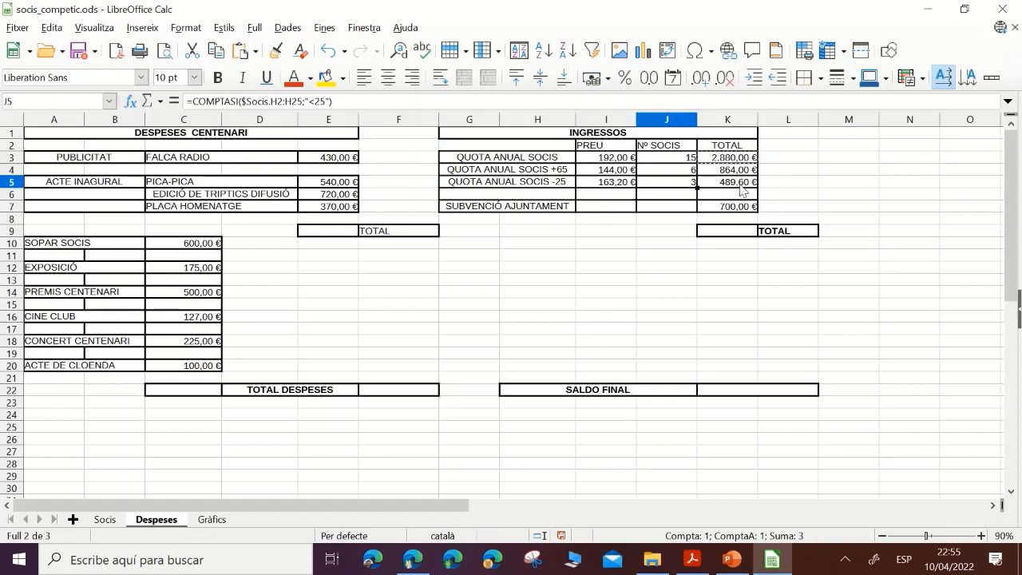
- Move the 700 € SUBVENCIÓ AJUNTAMENT amount from the TOTAL column (K7) to the PREU column (I7)
left_click(729, 207)
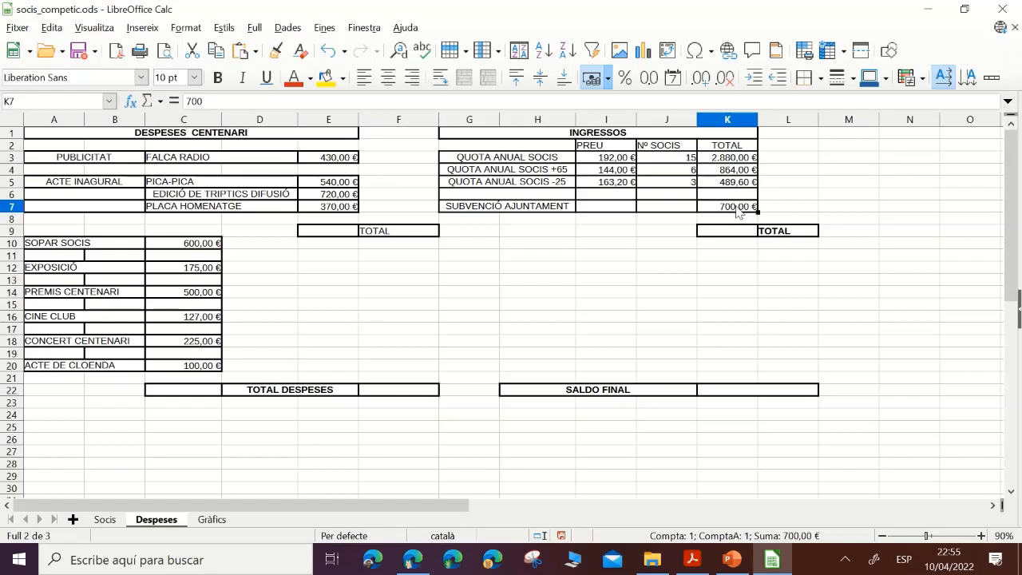
left_click(626, 208)
type("700,00 €")
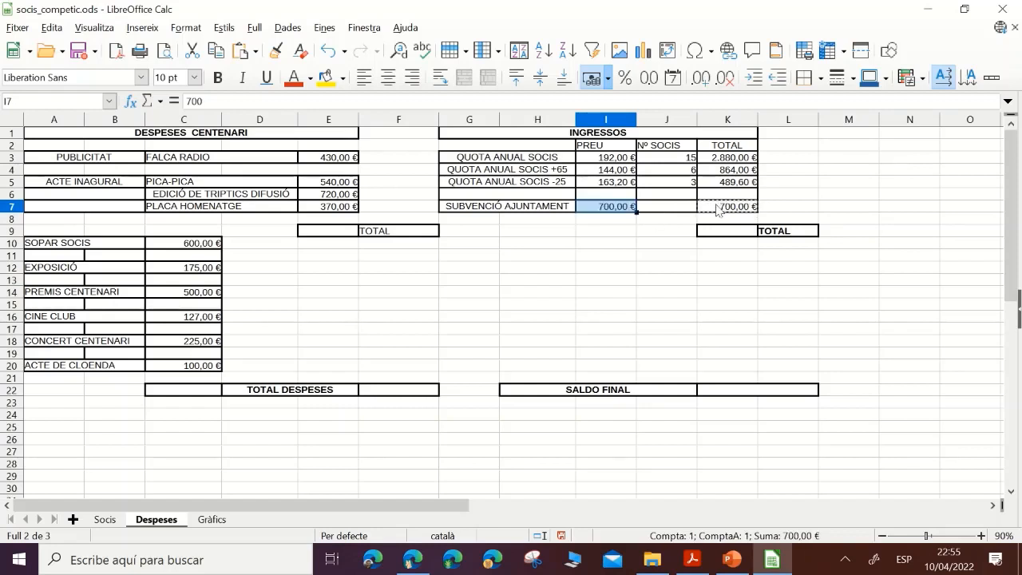
left_click(728, 195)
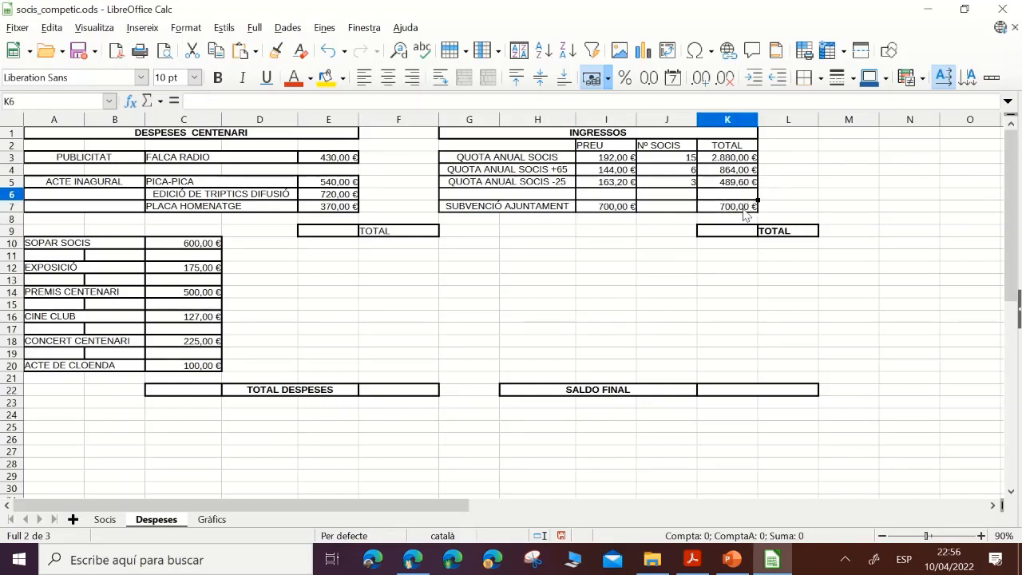
left_click(748, 207)
key("Delete")
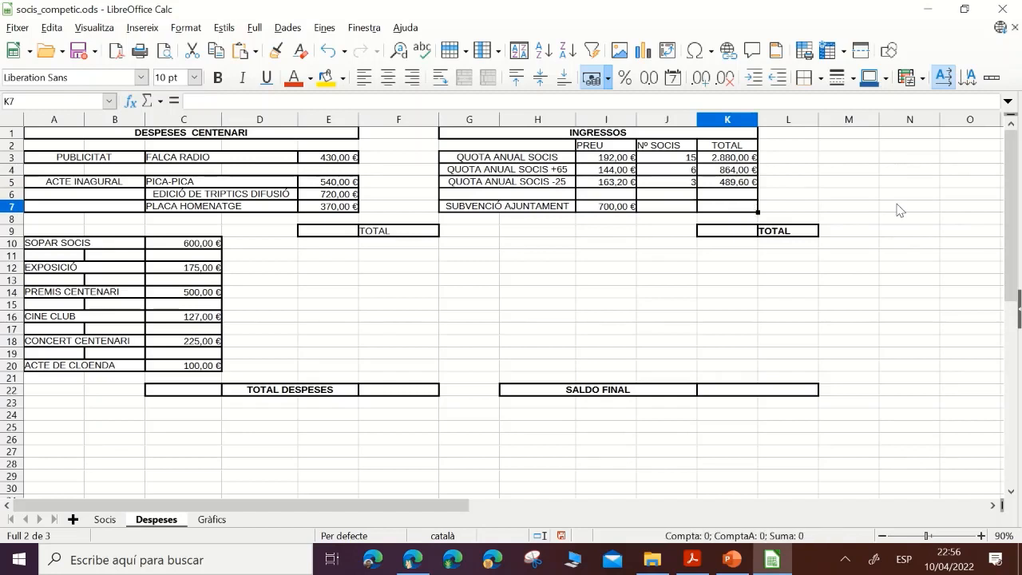
- Sum the number of members of the three fee categories in J7 with =SUMA(J3:J5)
left_click(690, 209)
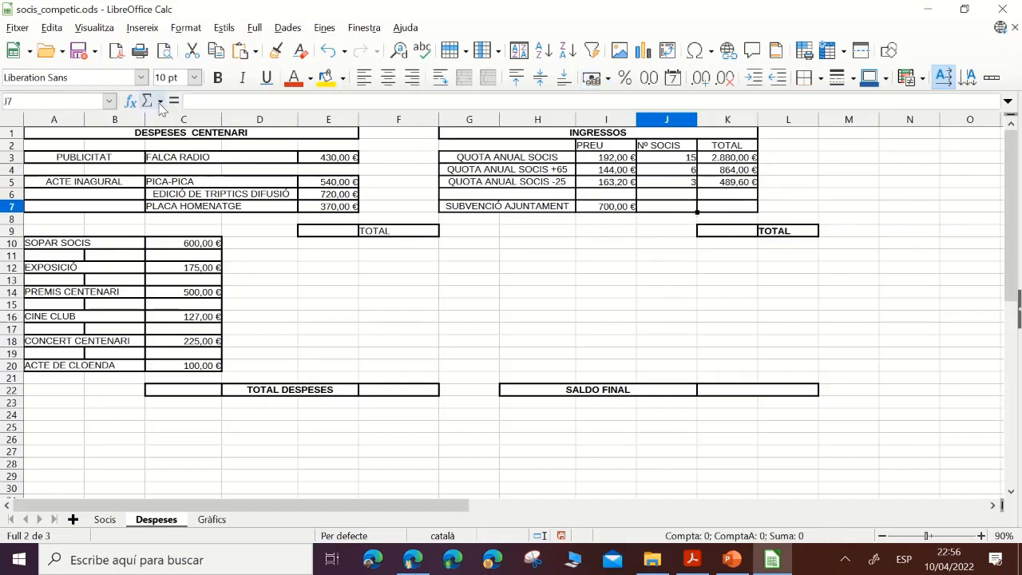
left_click(160, 101)
left_click(201, 120)
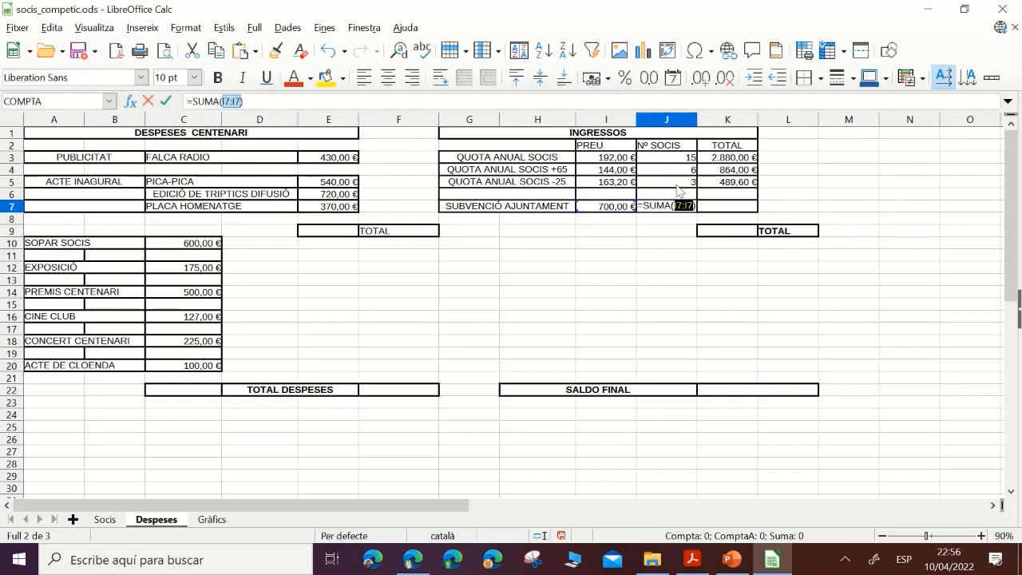
left_click_drag(689, 157, 684, 187)
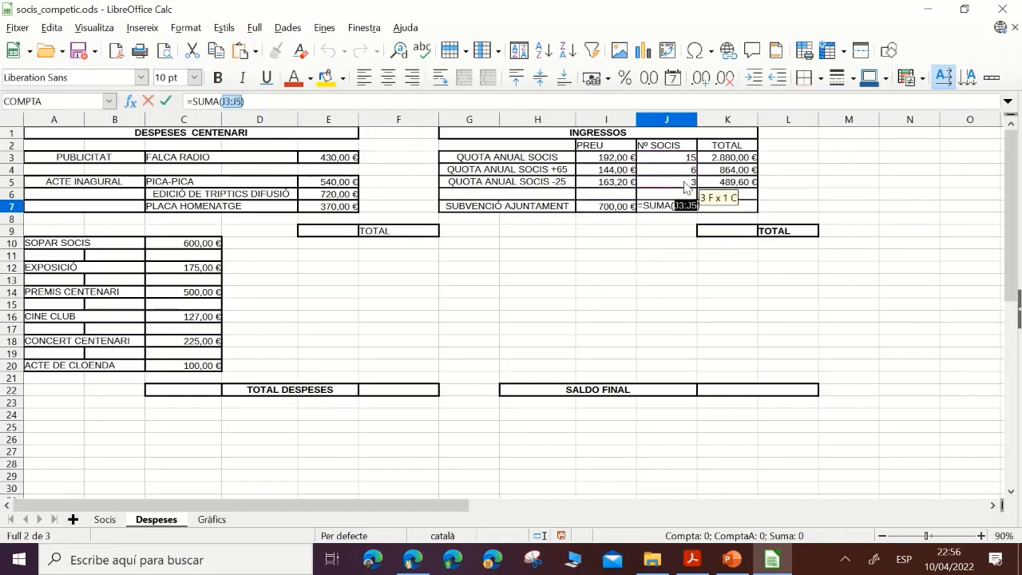
key("Return")
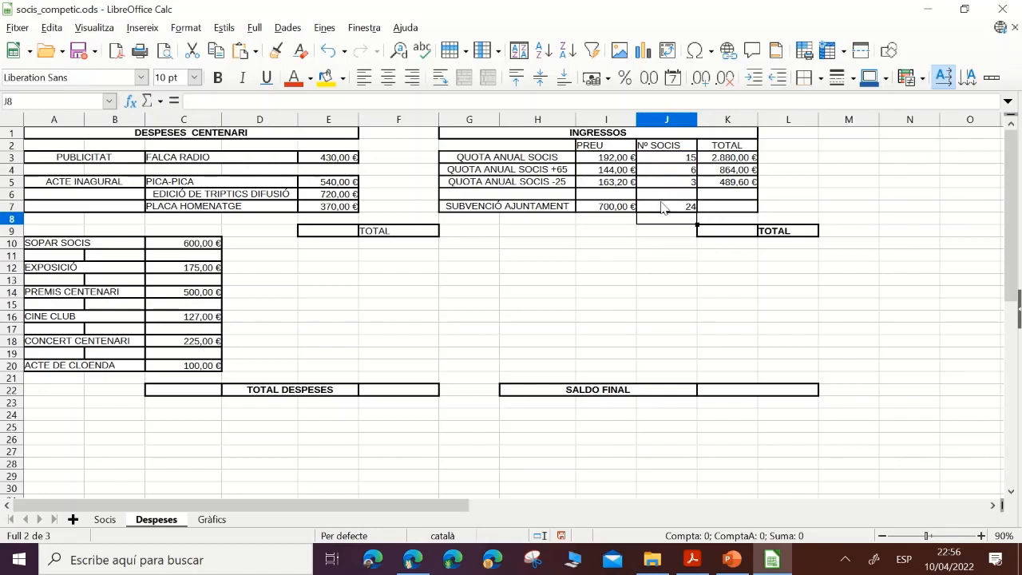
- Sum the income of the three fee categories in K7 with =SUMA(K3:K5)
left_click(722, 209)
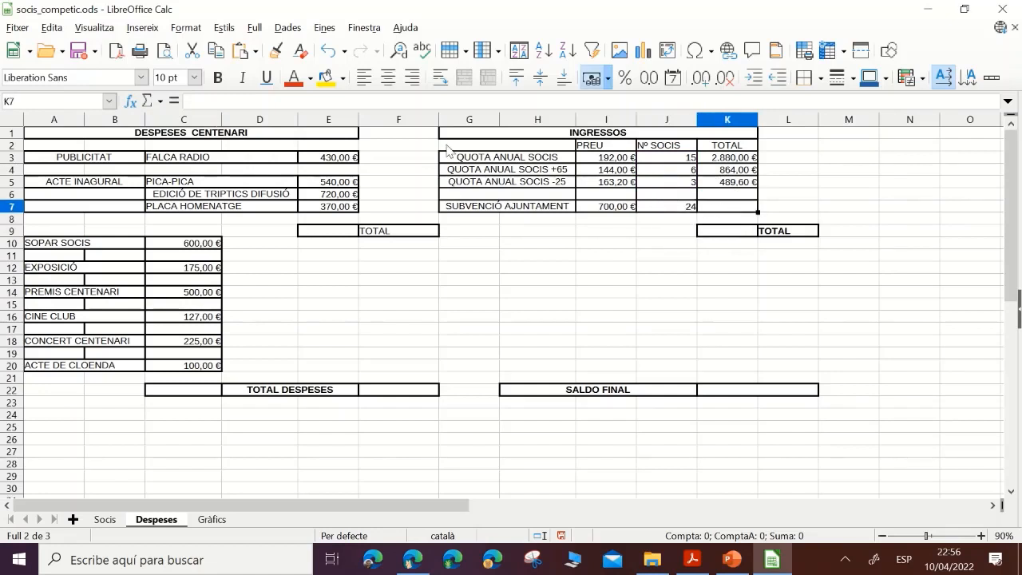
left_click(160, 101)
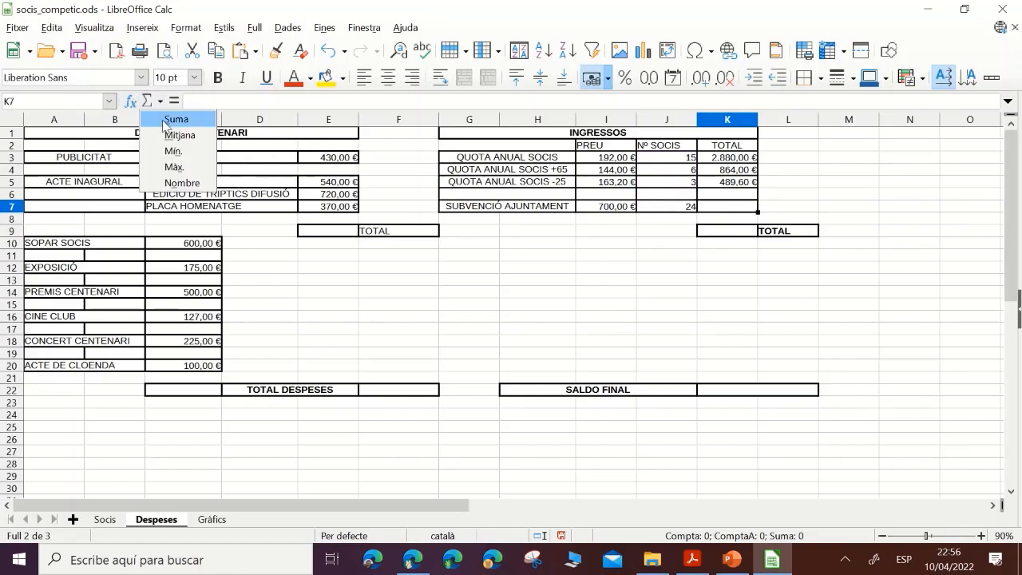
left_click(167, 119)
left_click_drag(747, 164, 743, 185)
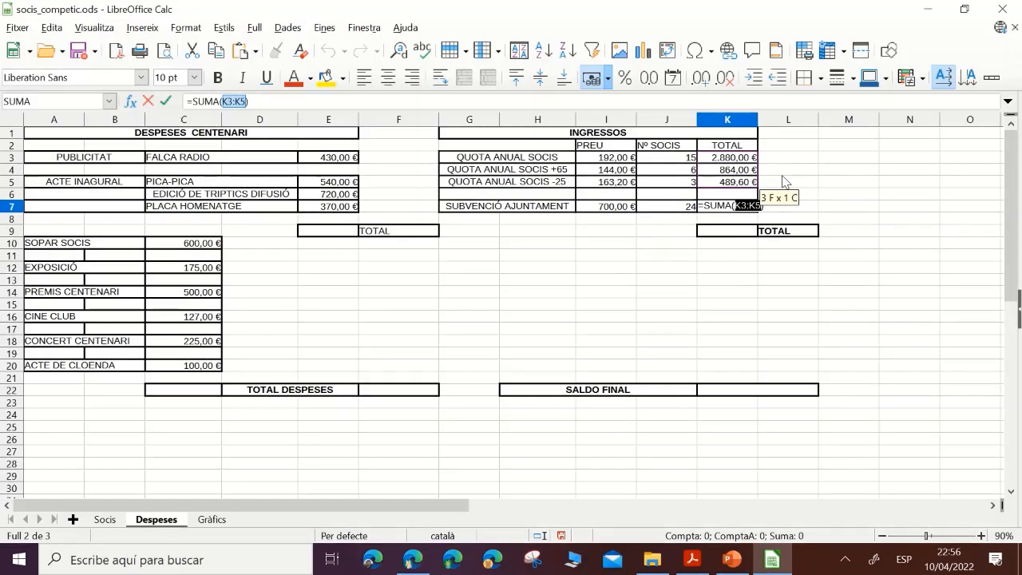
key("Return")
left_click(725, 208)
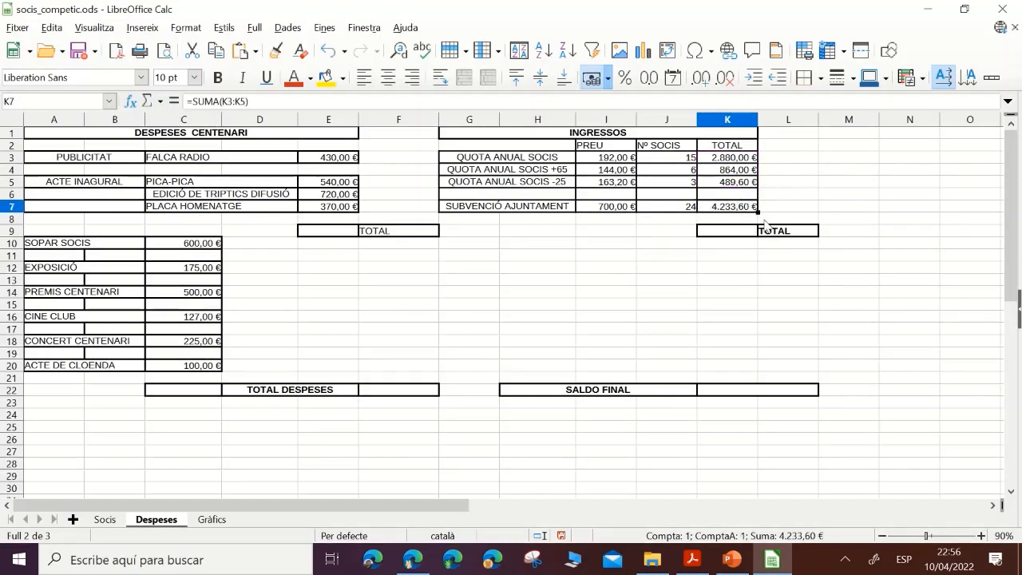
- Sum the publicity and inaugural event expenses in E9 with =SUMA(E3:E7)
mouse_move(734, 4)
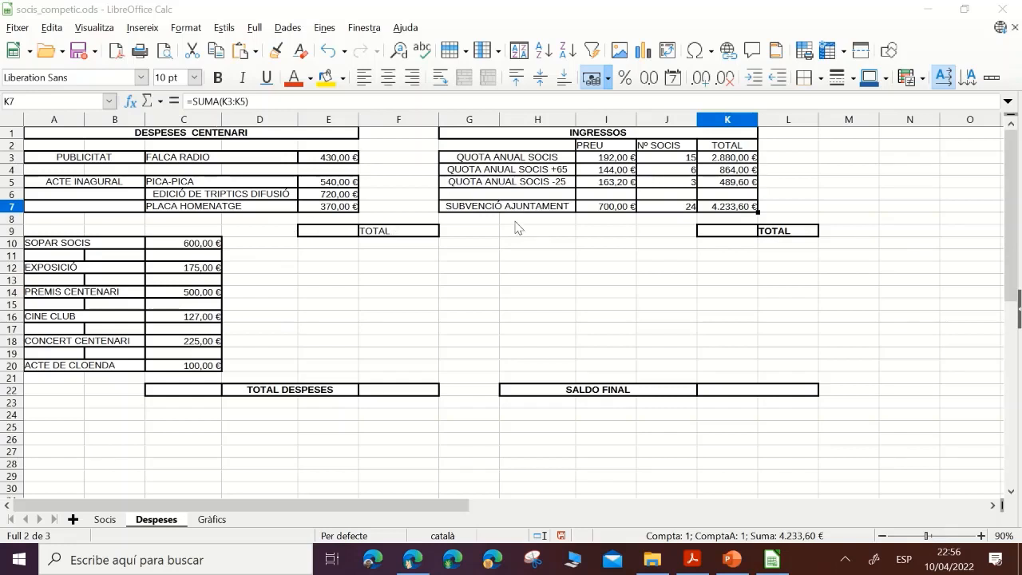
left_click(333, 234)
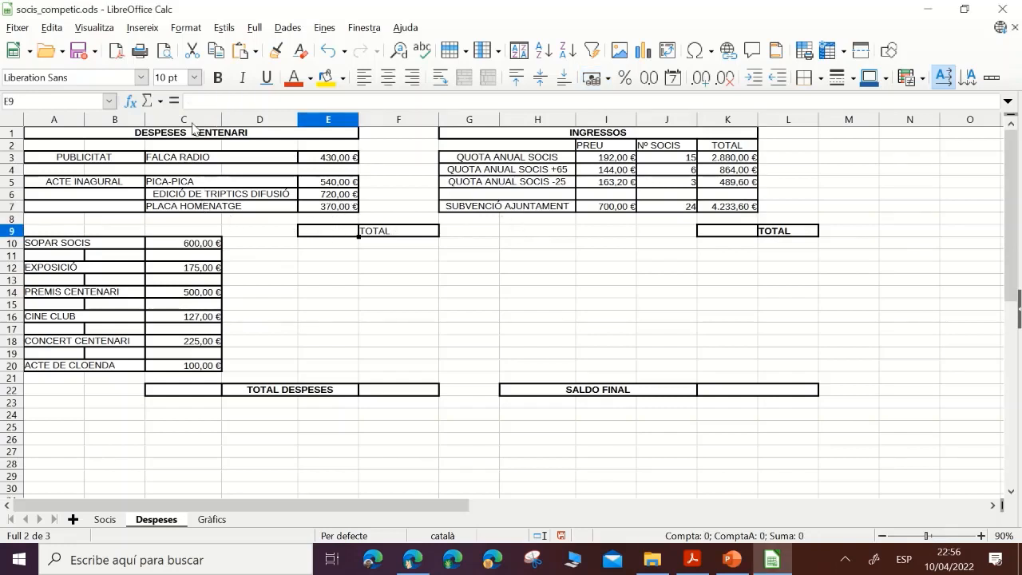
left_click(159, 102)
left_click(176, 119)
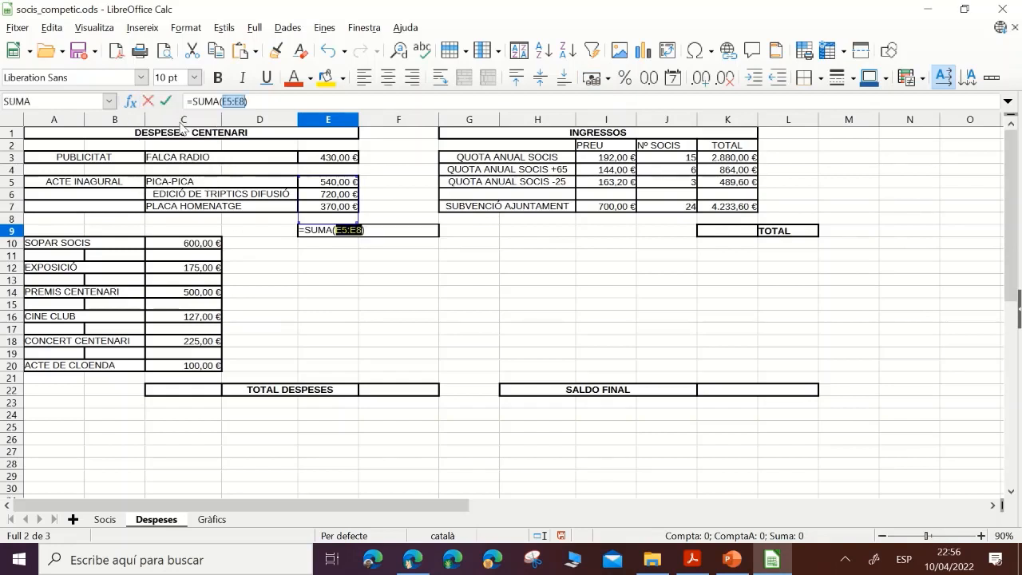
left_click_drag(329, 201, 329, 215)
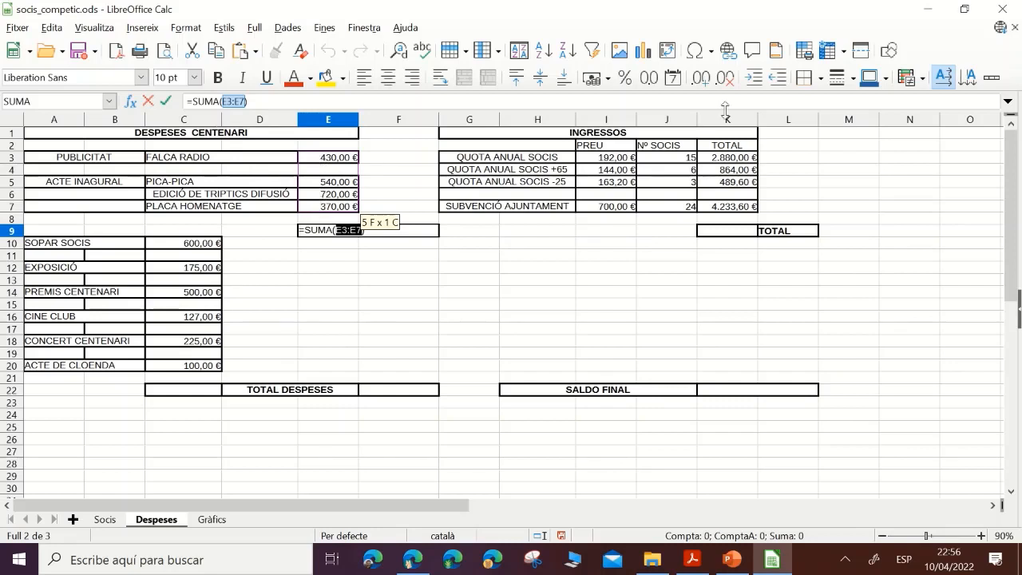
key("Return")
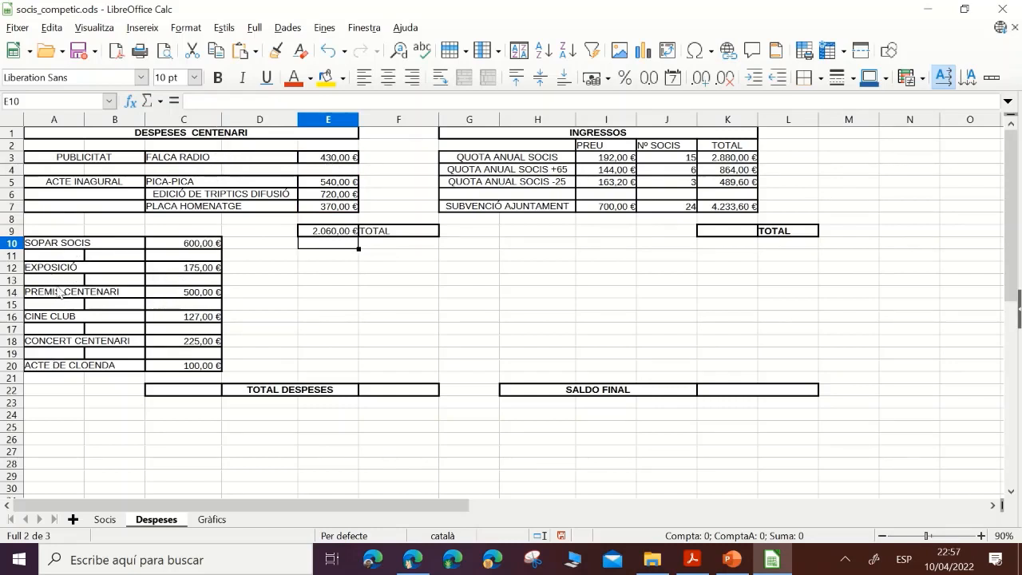
- Sum the six individual activity expenses in C22 with =SUMA(C10;C12;C14;C16;C18;C20)
left_click(201, 390)
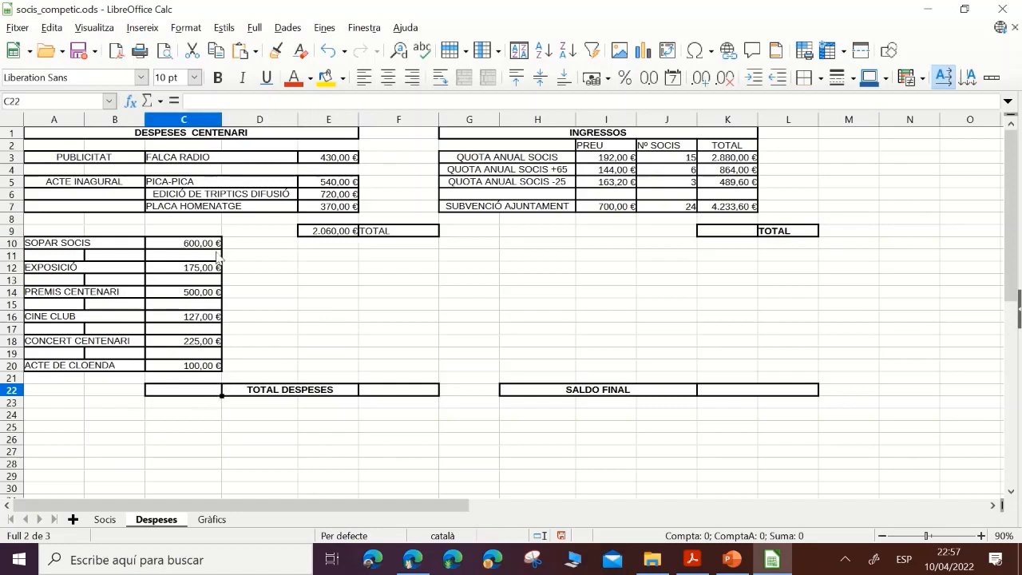
left_click(160, 101)
left_click(164, 125)
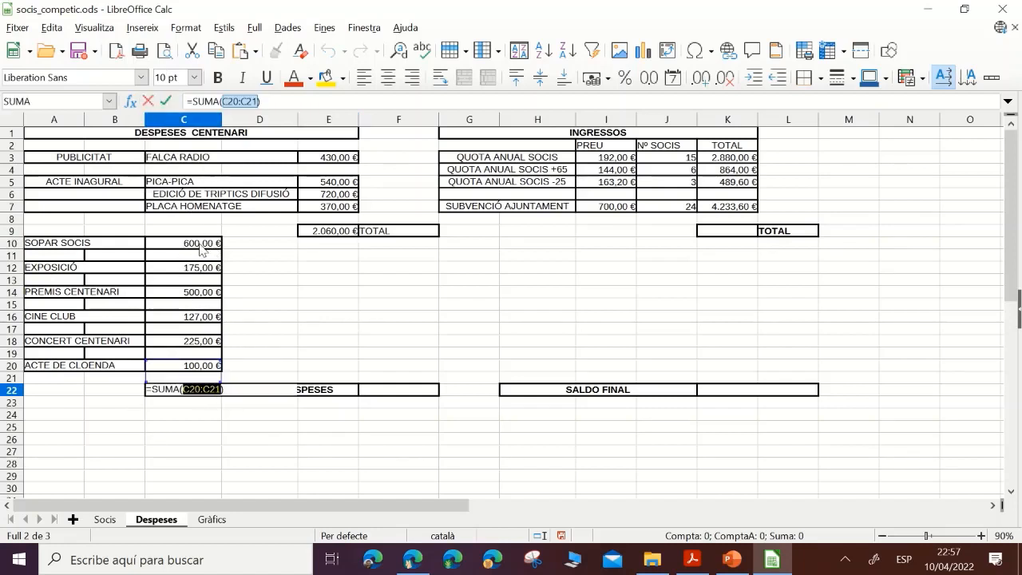
left_click(200, 249)
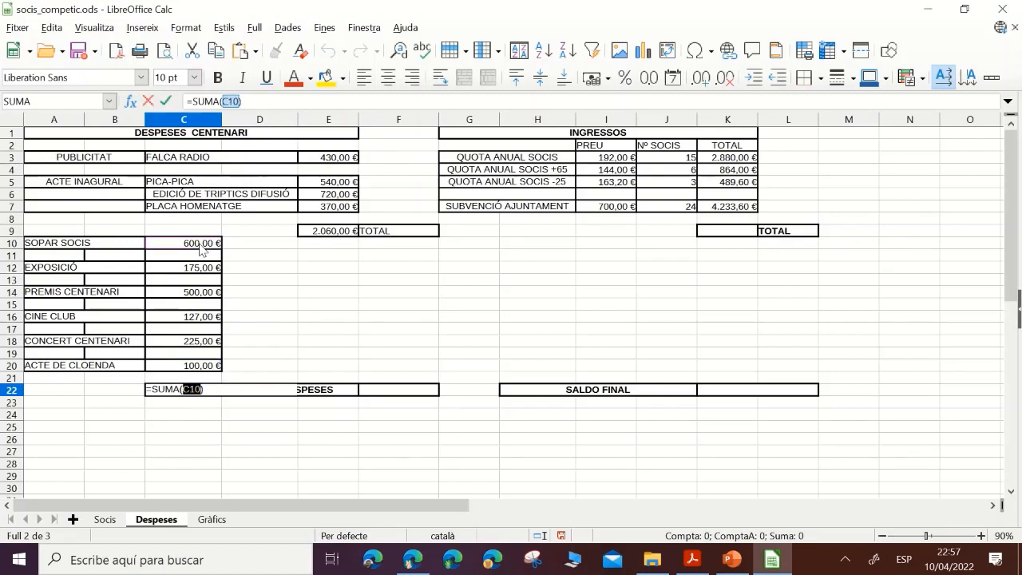
left_click(205, 272, "ctrl")
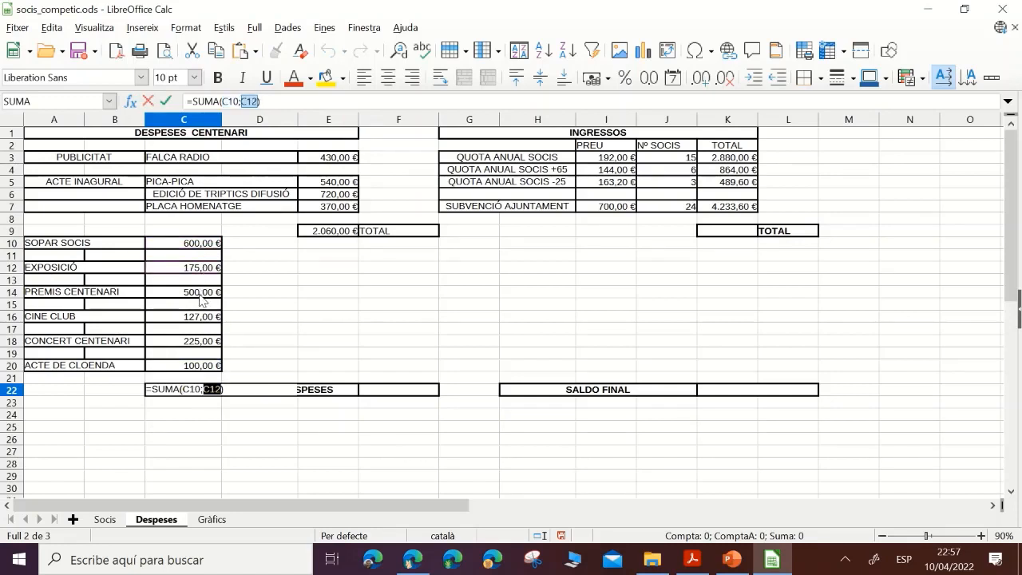
left_click(200, 295, "ctrl")
left_click(202, 318, "ctrl")
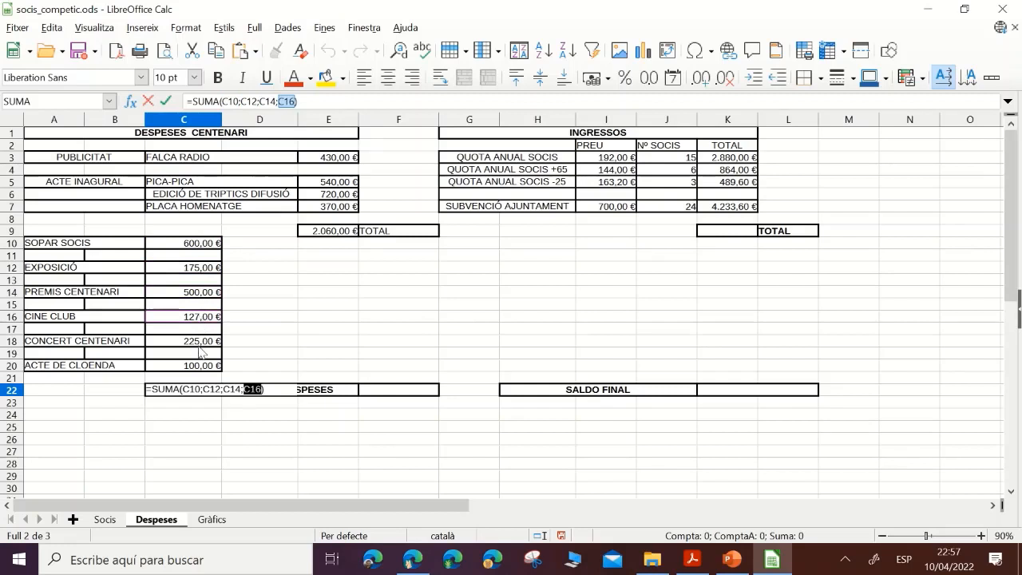
left_click(200, 344, "ctrl")
left_click(204, 367, "ctrl")
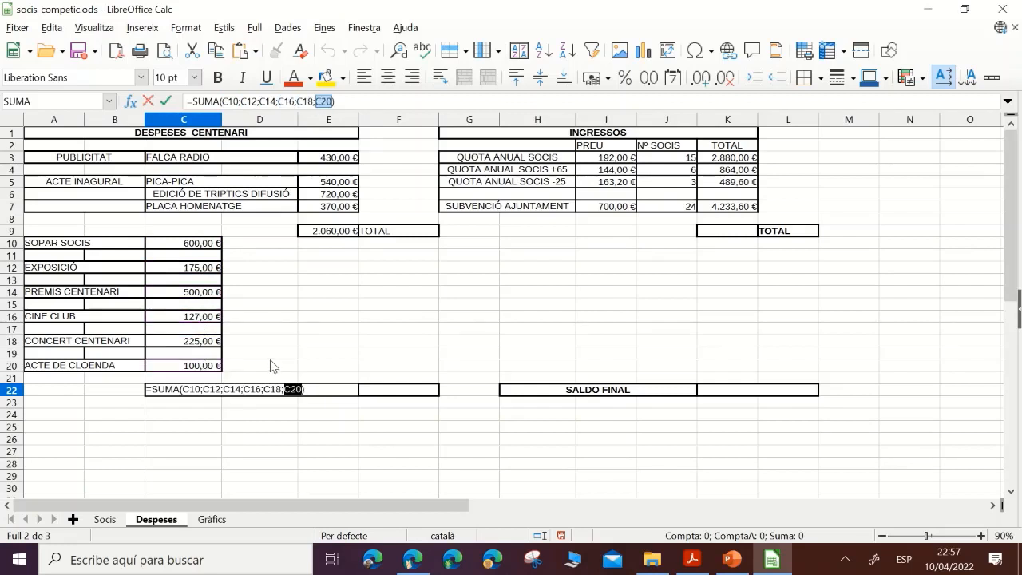
key("Return")
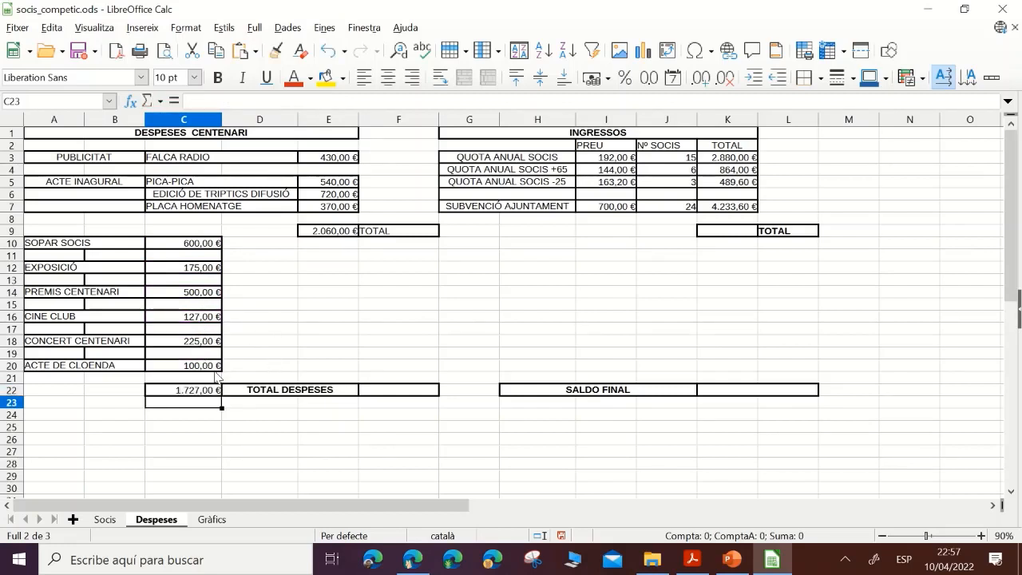
left_click(202, 394)
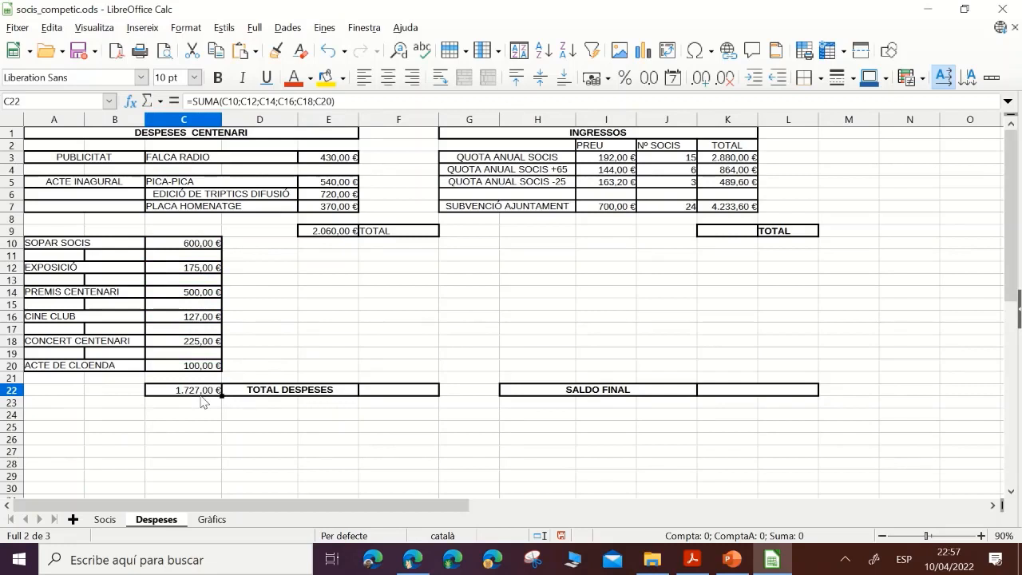
- Calculate the TOTAL DESPESES in F22 by adding both expense subtotals with =E9+C22
left_click(395, 397)
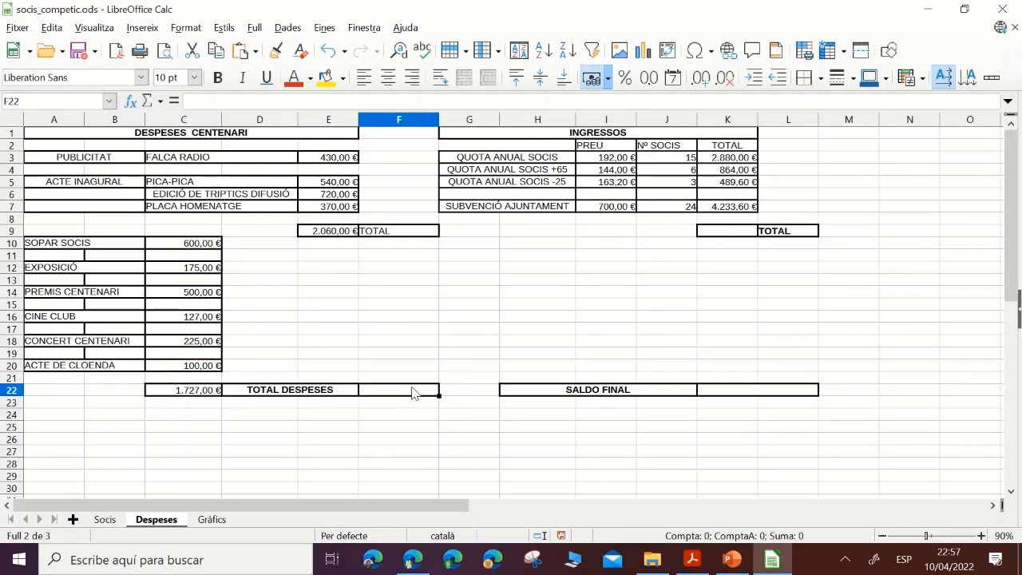
type("=")
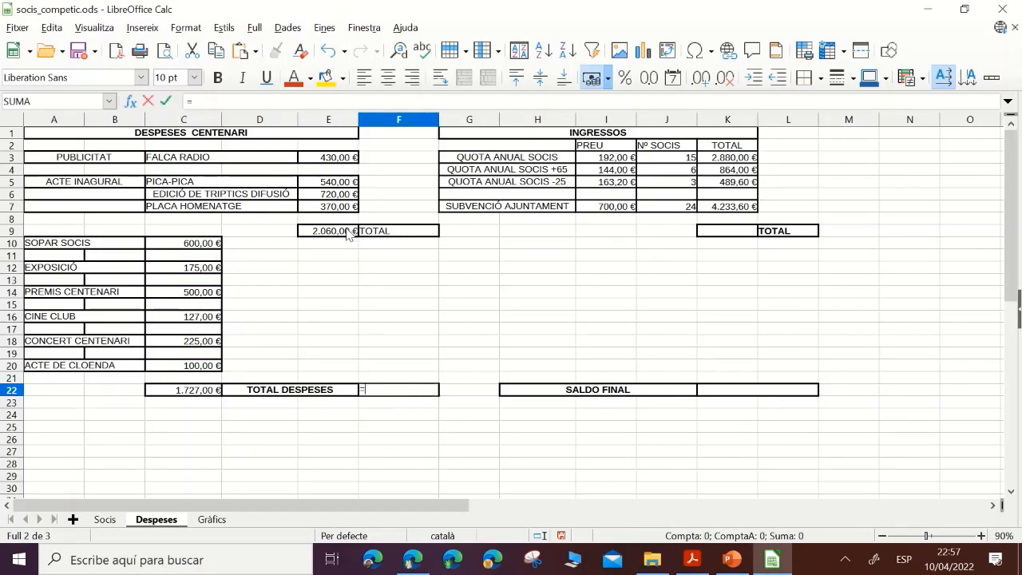
left_click(349, 233)
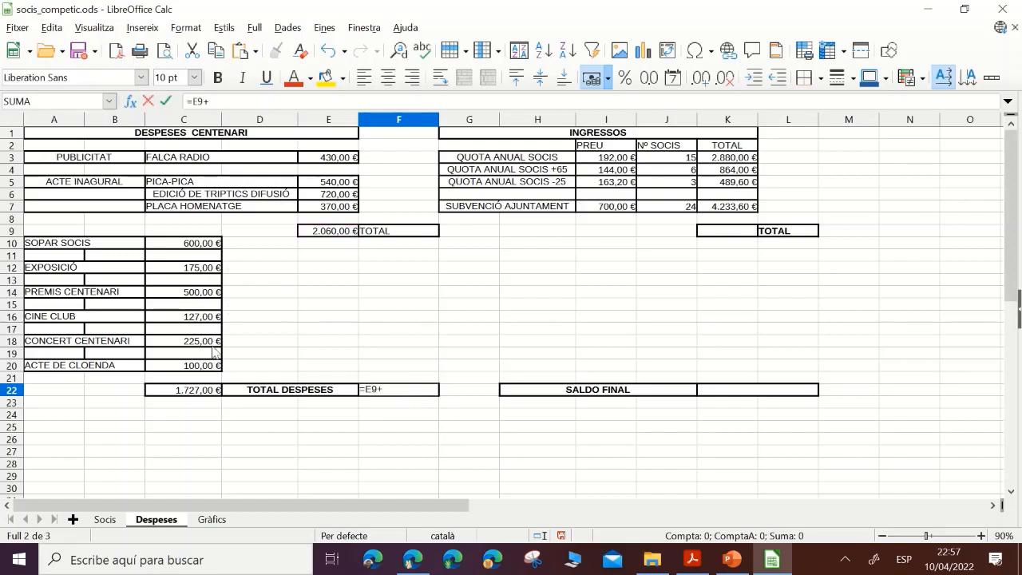
left_click(190, 392)
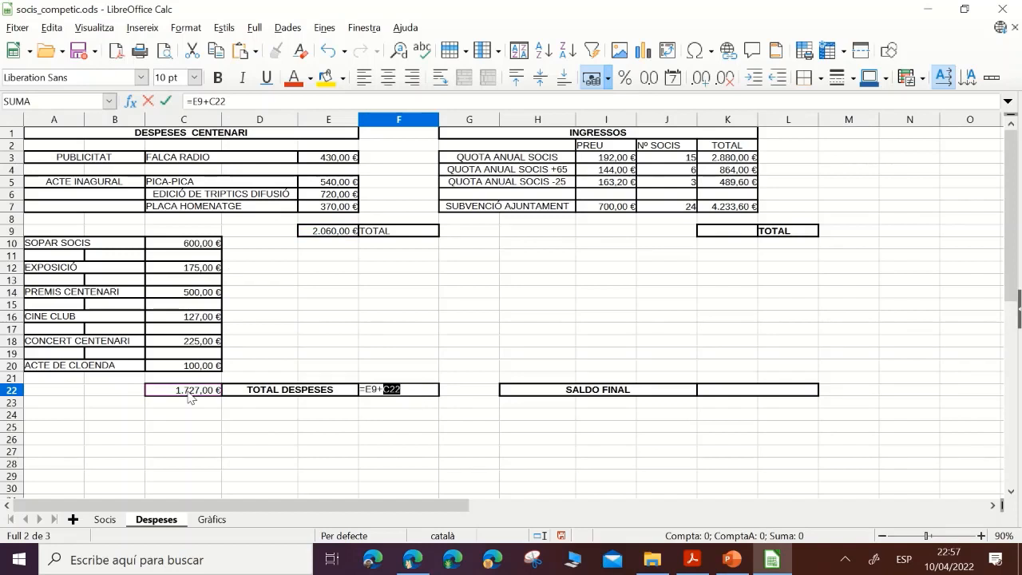
key("Return")
left_click(408, 398)
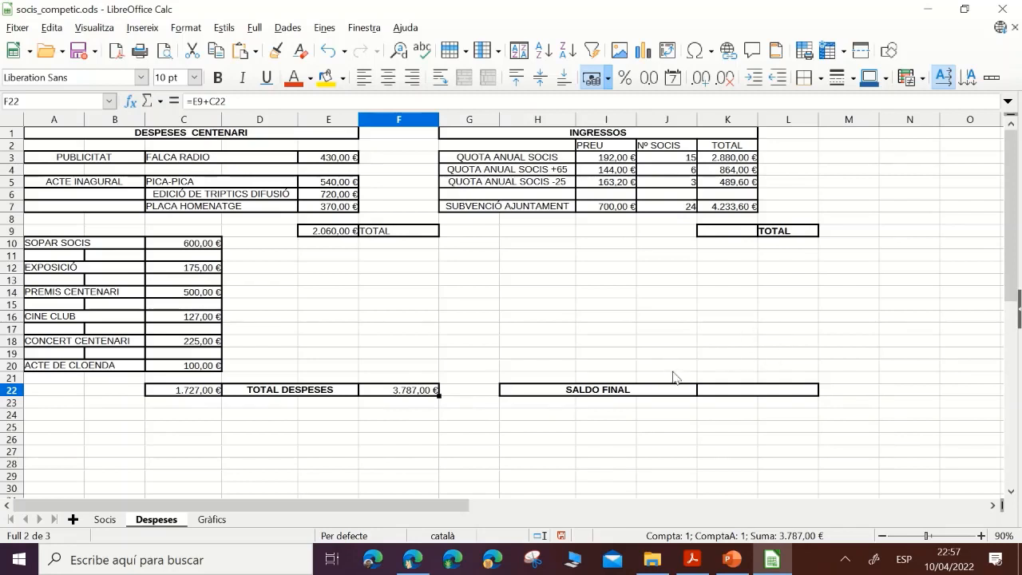
- Calculate the total income in K9 by adding the town council subsidy and the fee income with =I7+K7
left_click_drag(740, 158, 735, 208)
left_click(733, 210)
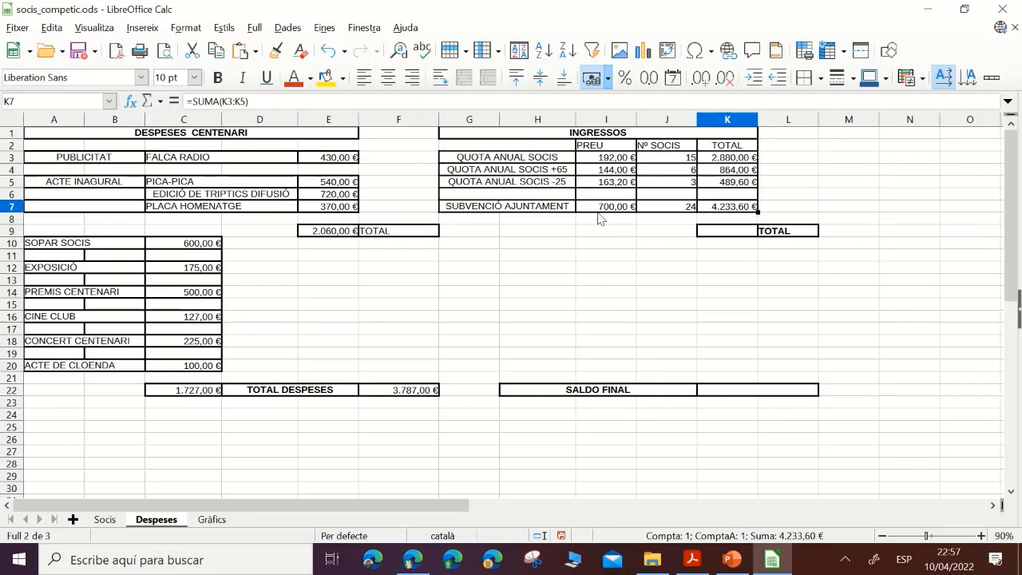
left_click(720, 235)
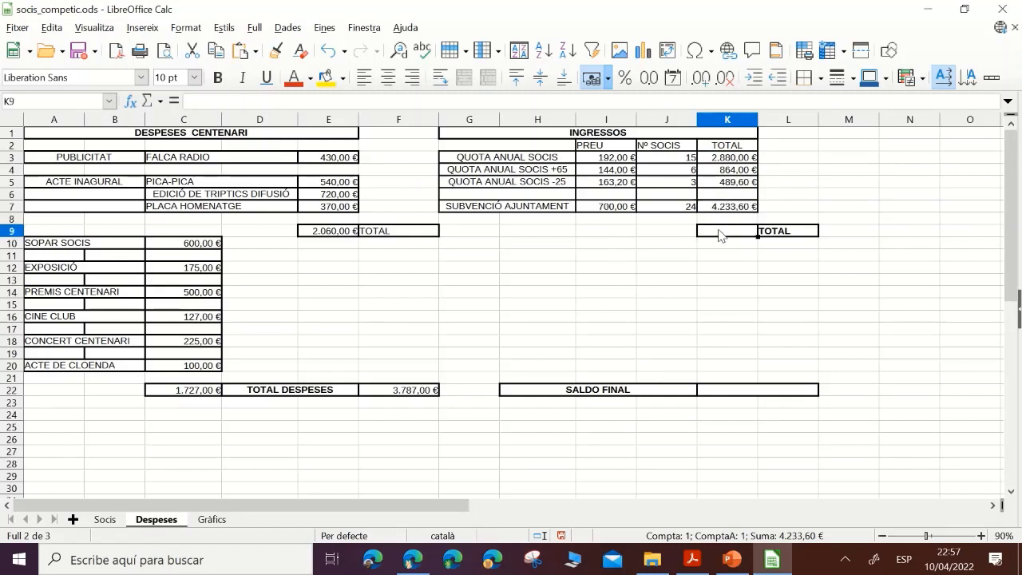
type("=")
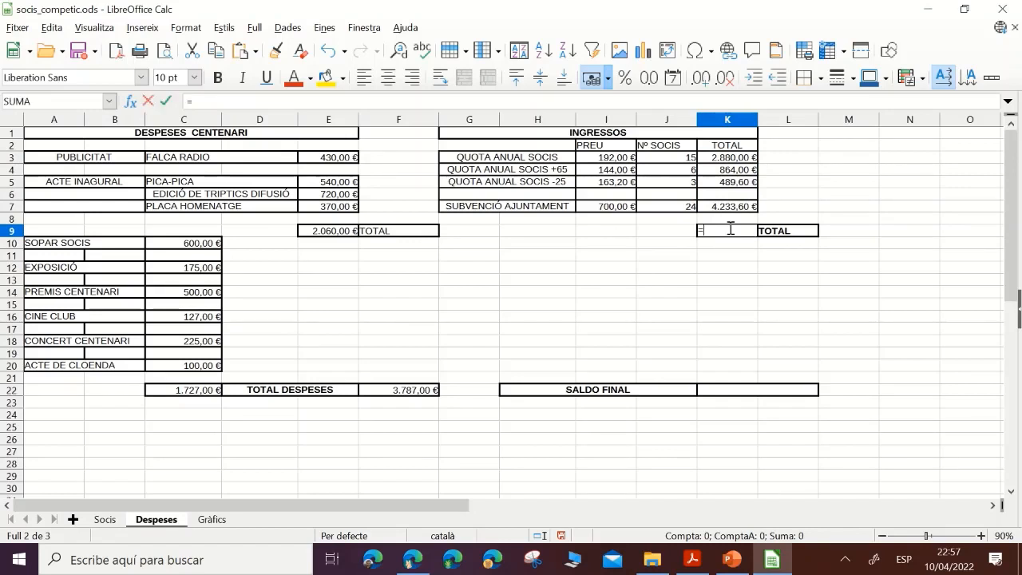
left_click(611, 208)
type("+")
left_click(722, 209)
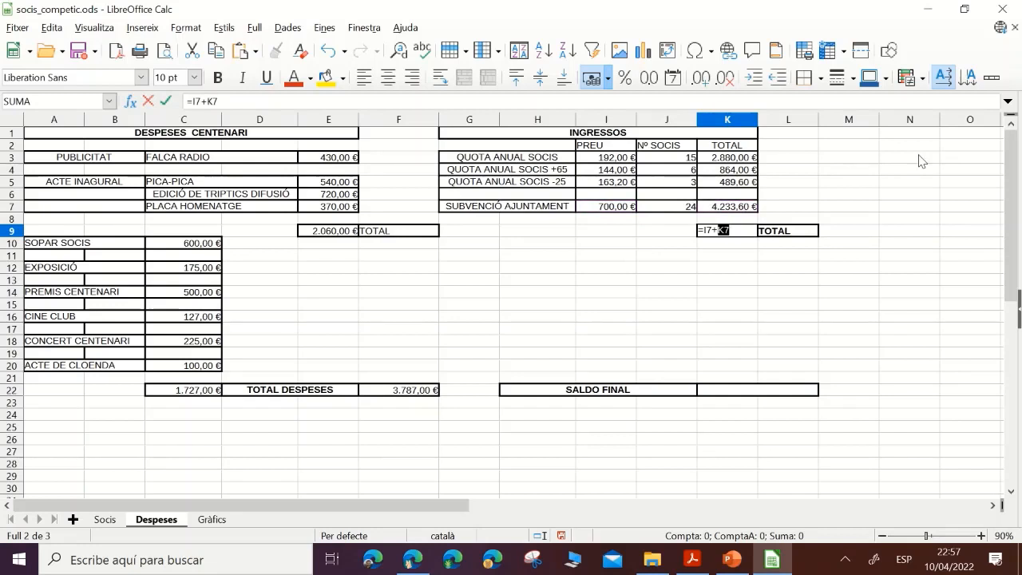
key("Return")
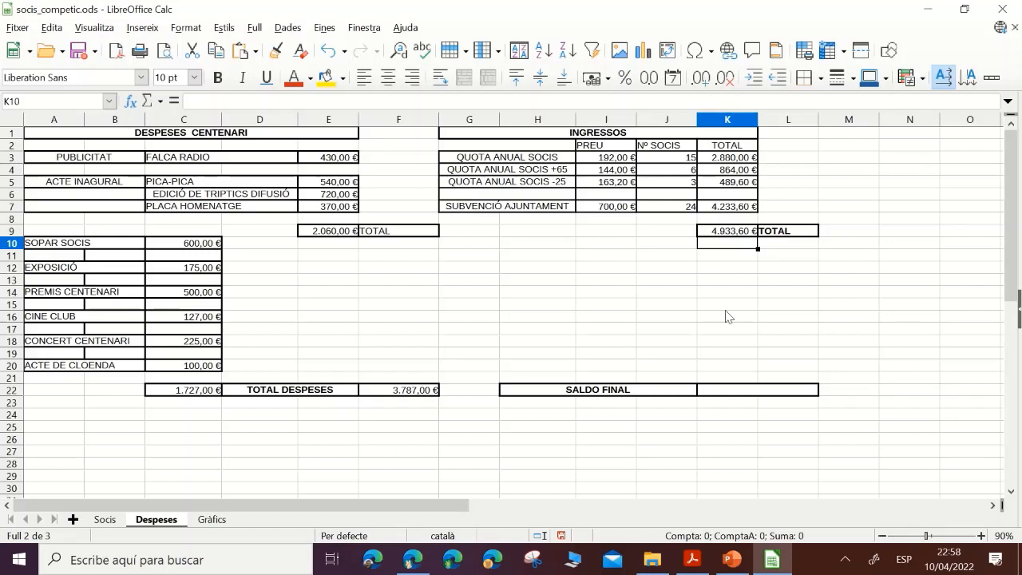
- Calculate the SALDO FINAL in K22 by subtracting total expenses from total income with =K9-F22
left_click(740, 393)
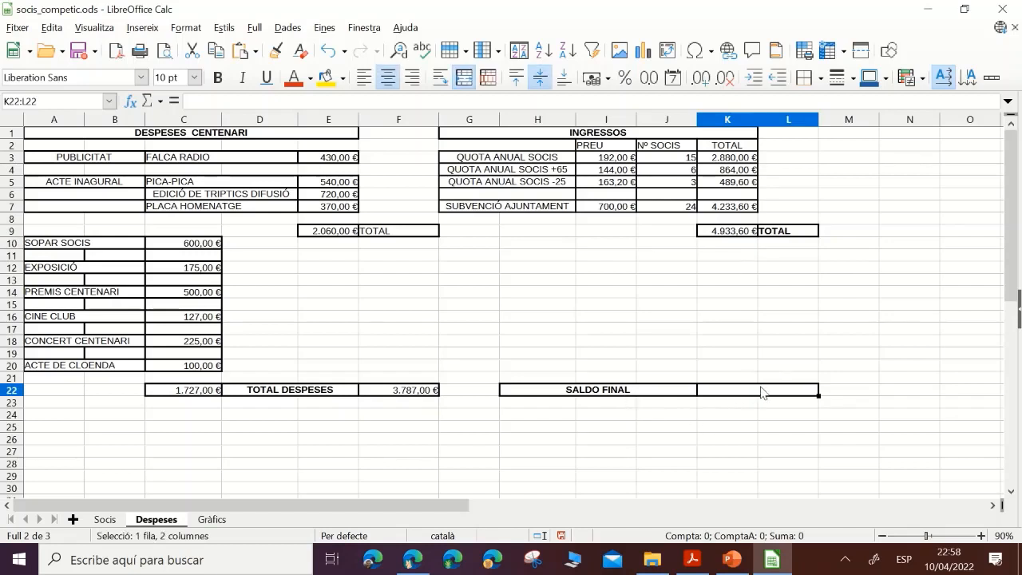
type("=")
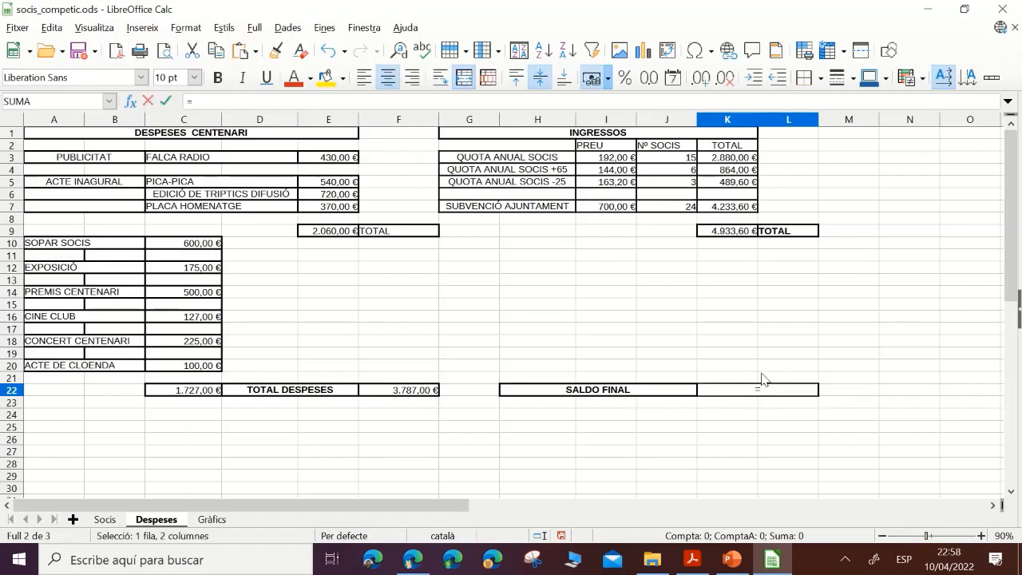
left_click(733, 234)
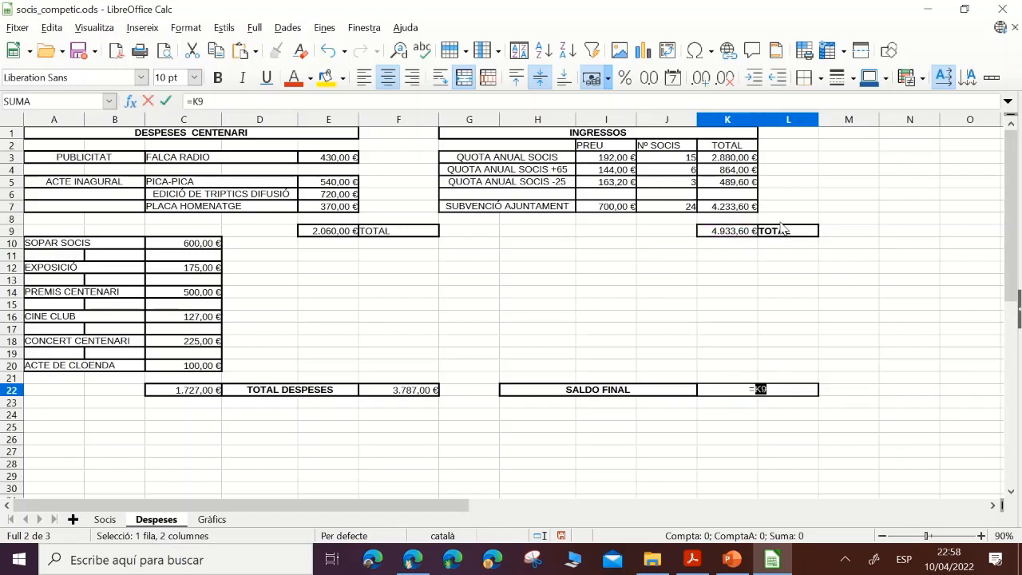
type("-")
left_click(407, 391)
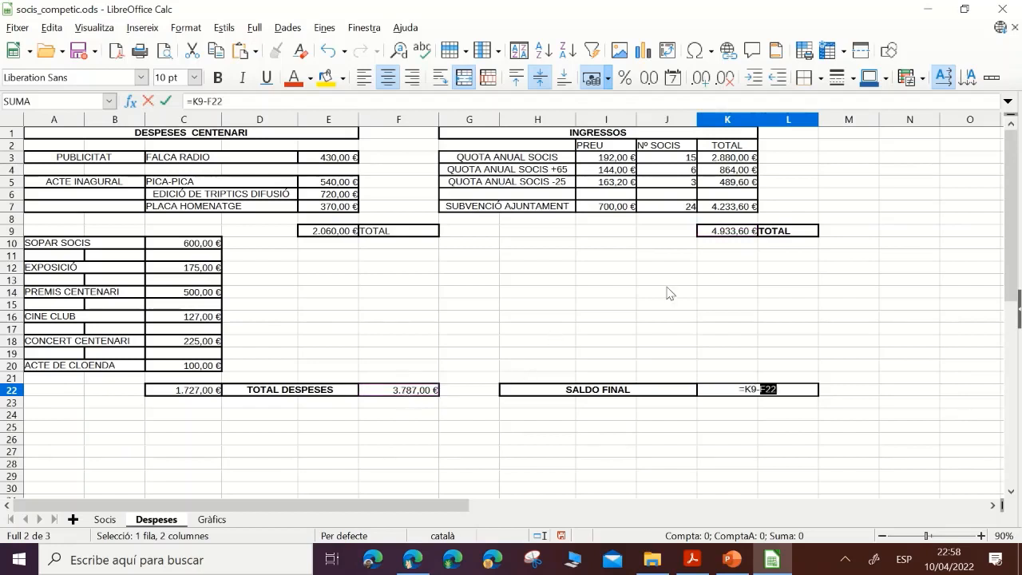
key("Return")
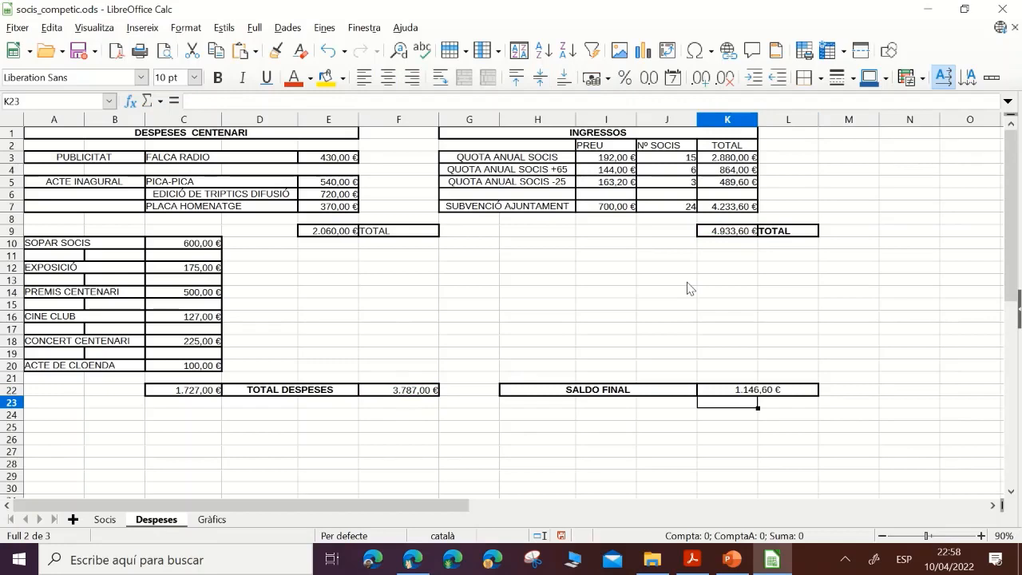
- Check the formatting instructions in the assignment PDF and fill the DESPESES CENTENARI and INGRESSOS headings with yellow in the spreadsheet
left_click(706, 563)
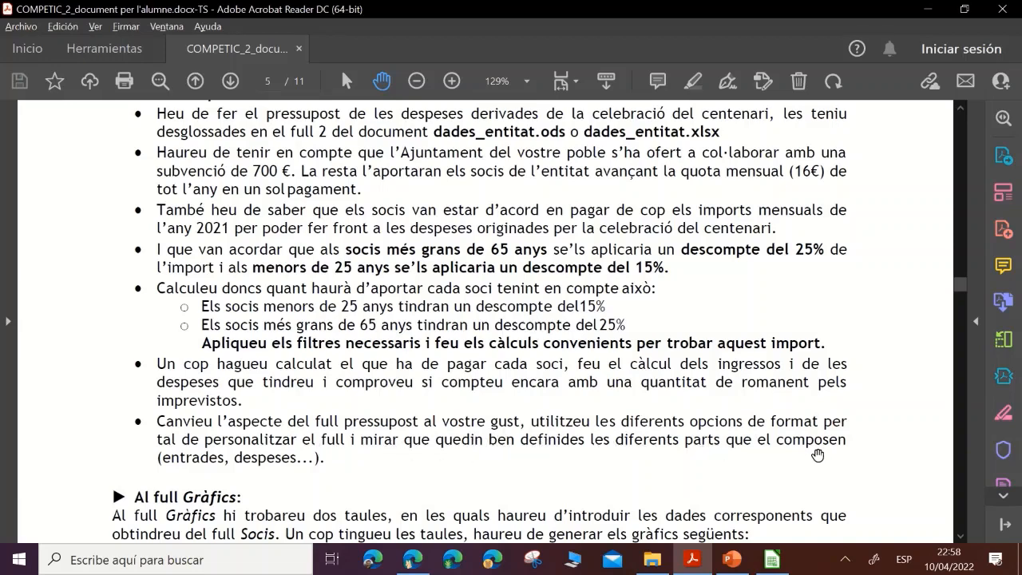
left_click(771, 559)
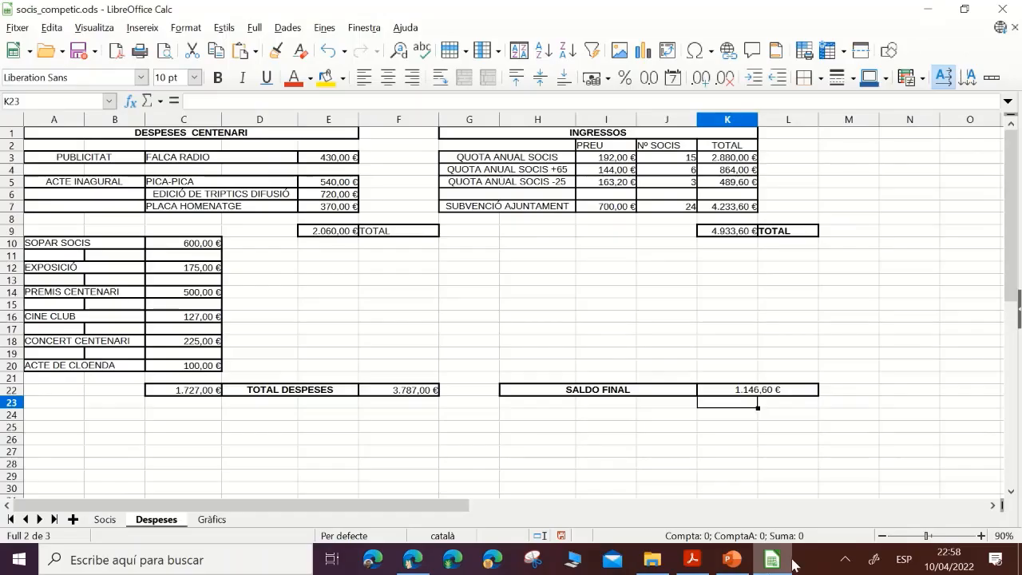
mouse_move(162, 7)
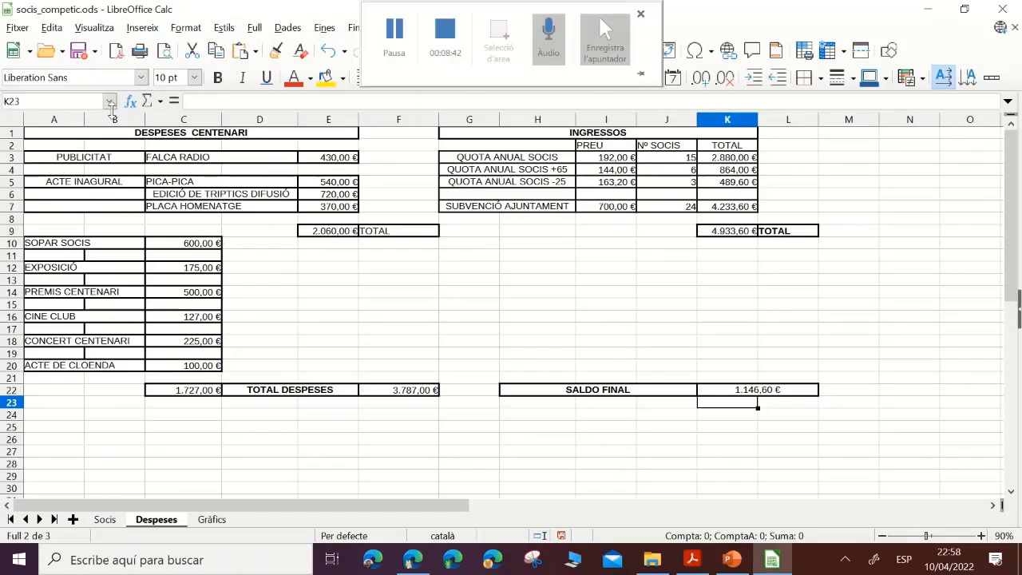
left_click(75, 134)
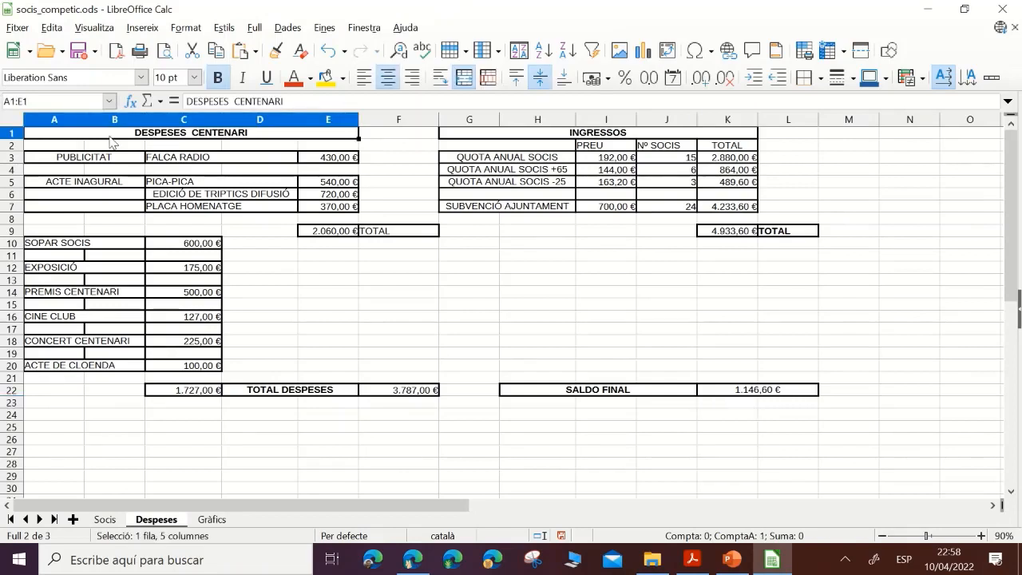
left_click(325, 78)
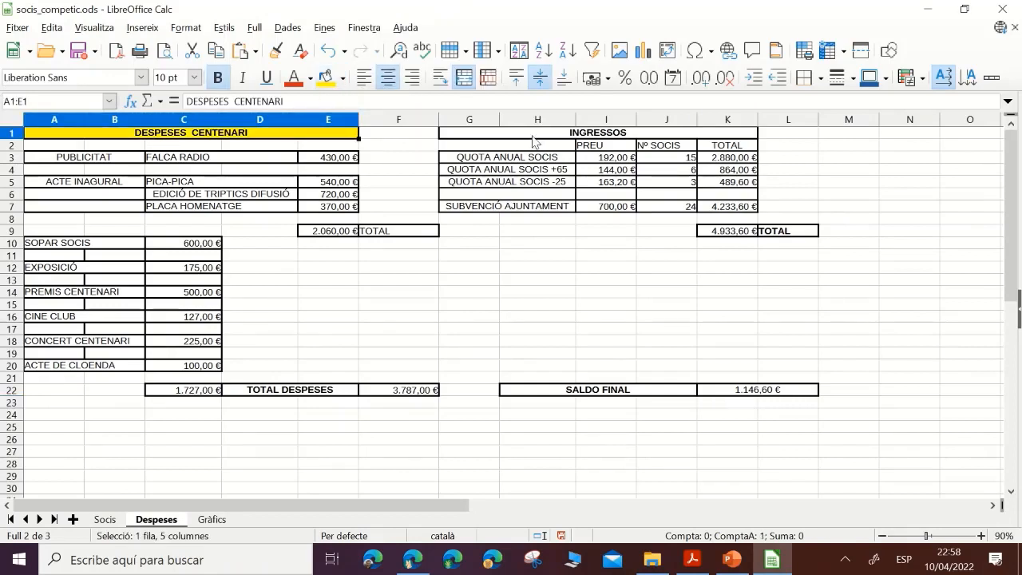
left_click(533, 135)
left_click(325, 78)
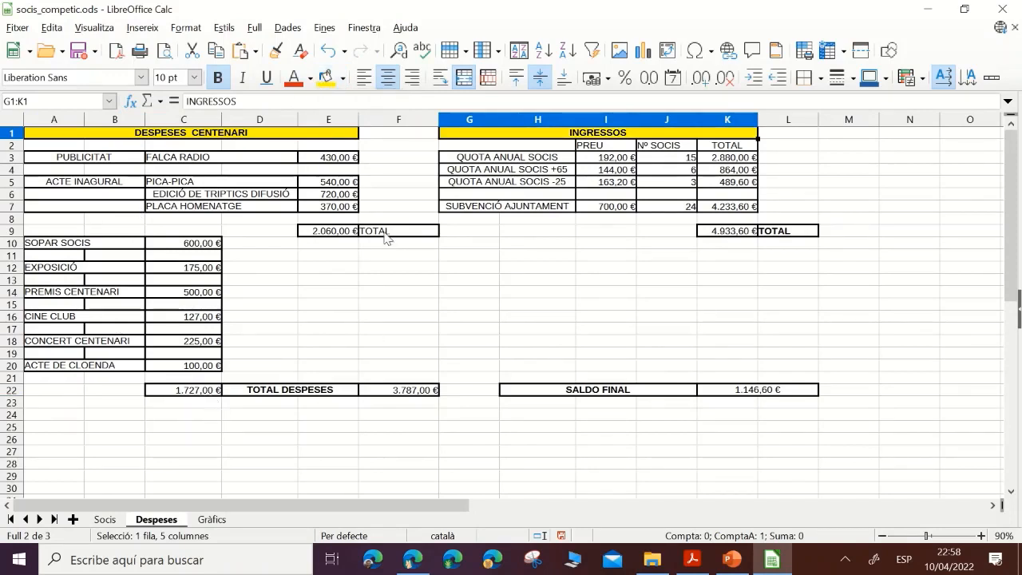
- Make the expense subtotal and TOTAL label in E9:F9, the TOTAL DESPESES row C22:F22 and the SALDO FINAL amount in K22 bold
left_click_drag(351, 236, 393, 236)
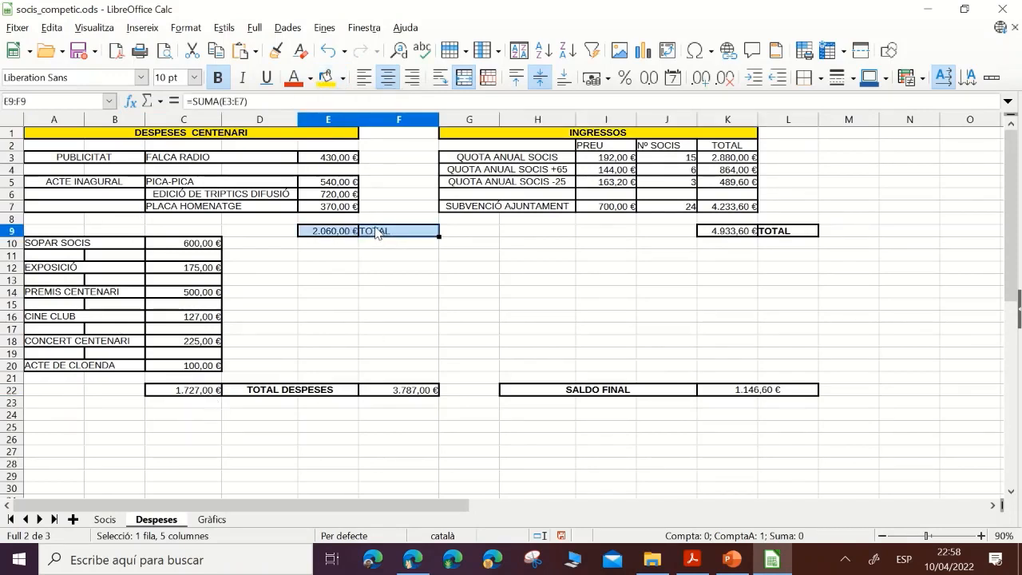
left_click(227, 80)
left_click_drag(201, 391, 413, 401)
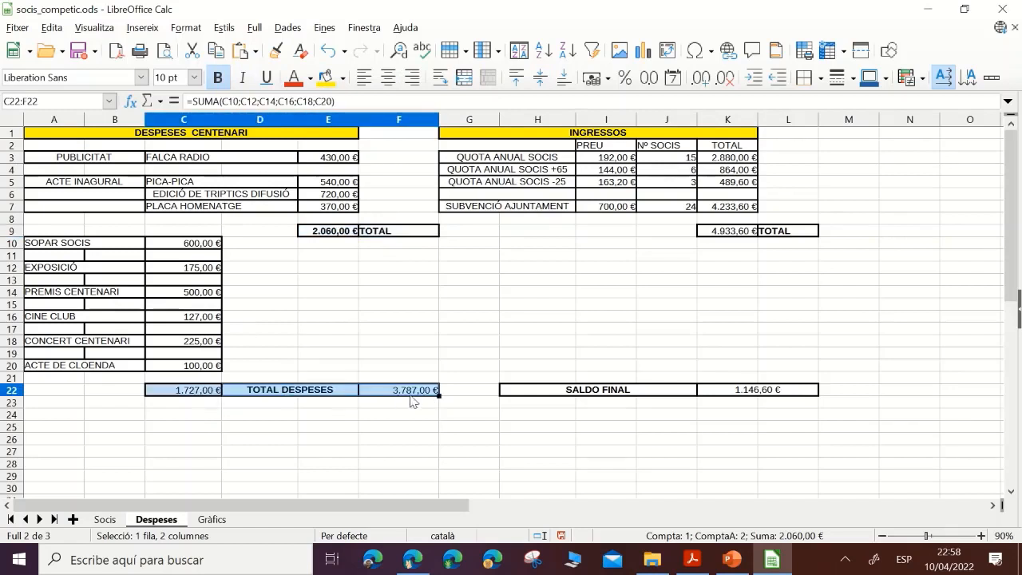
key("ctrl+b")
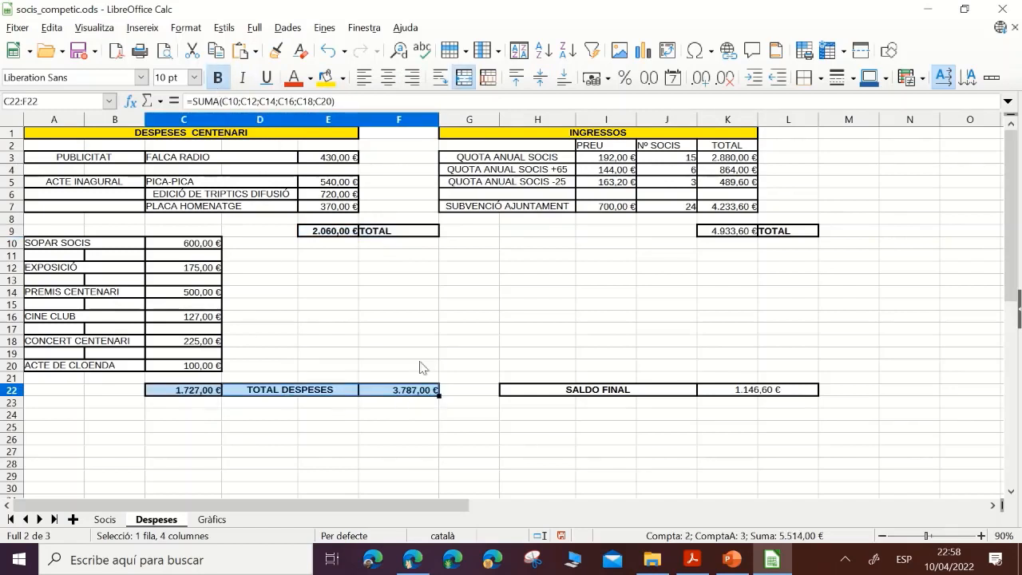
left_click(789, 391)
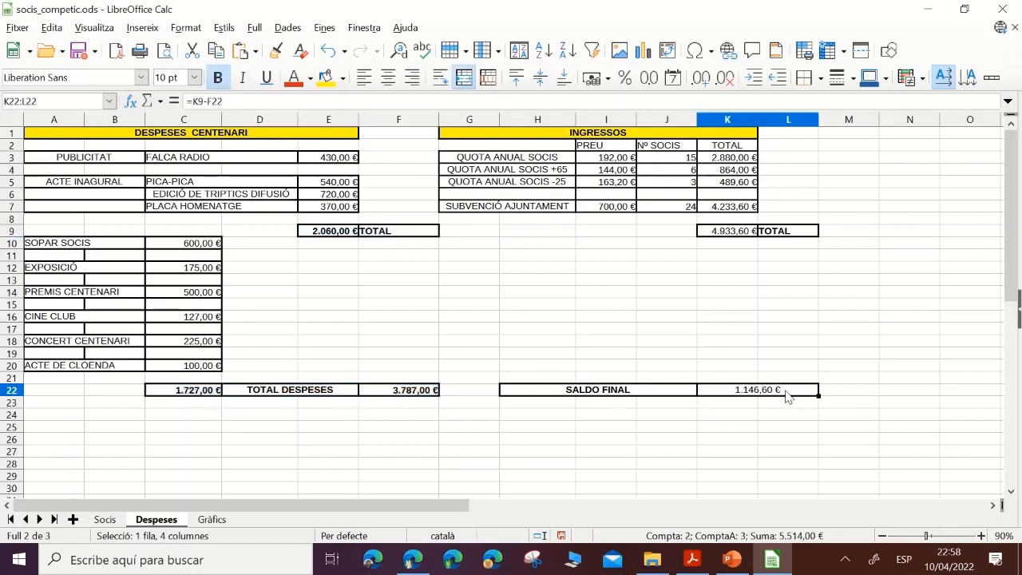
left_click(217, 78)
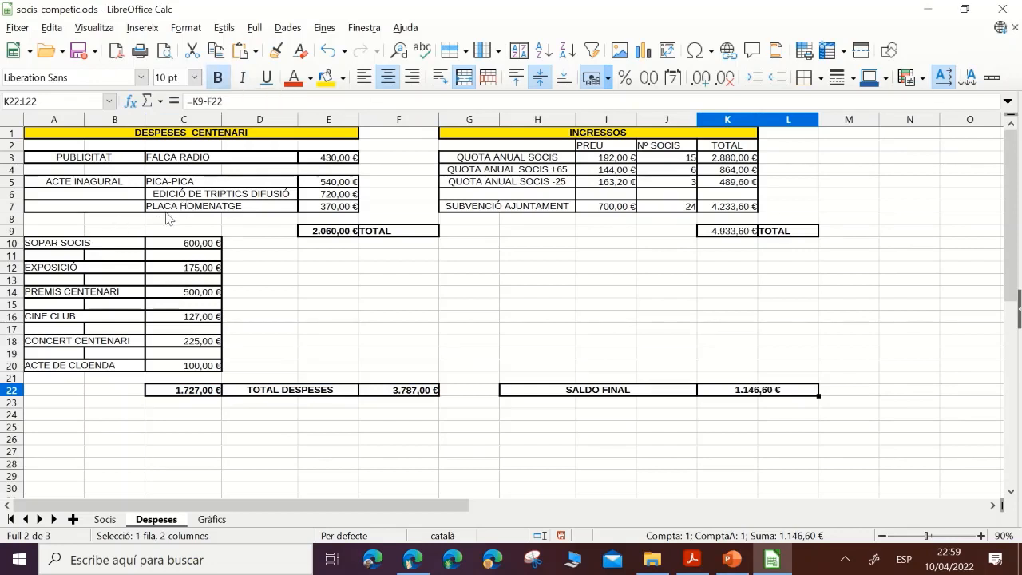
- Fill the income column headings I2:K2 and the income row labels G3:H7 with a pale yellow-green background
left_click_drag(611, 147, 725, 147)
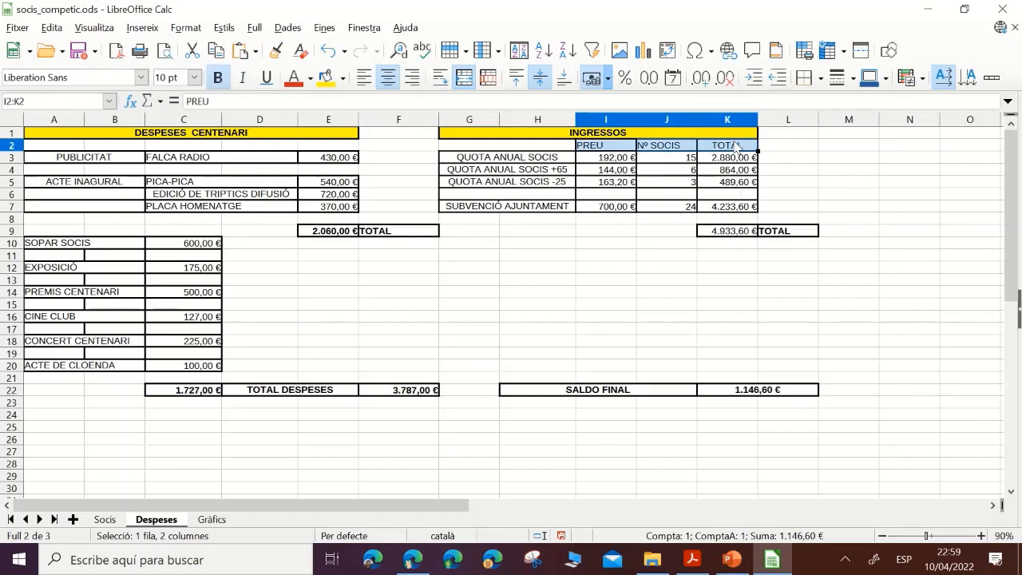
left_click(344, 77)
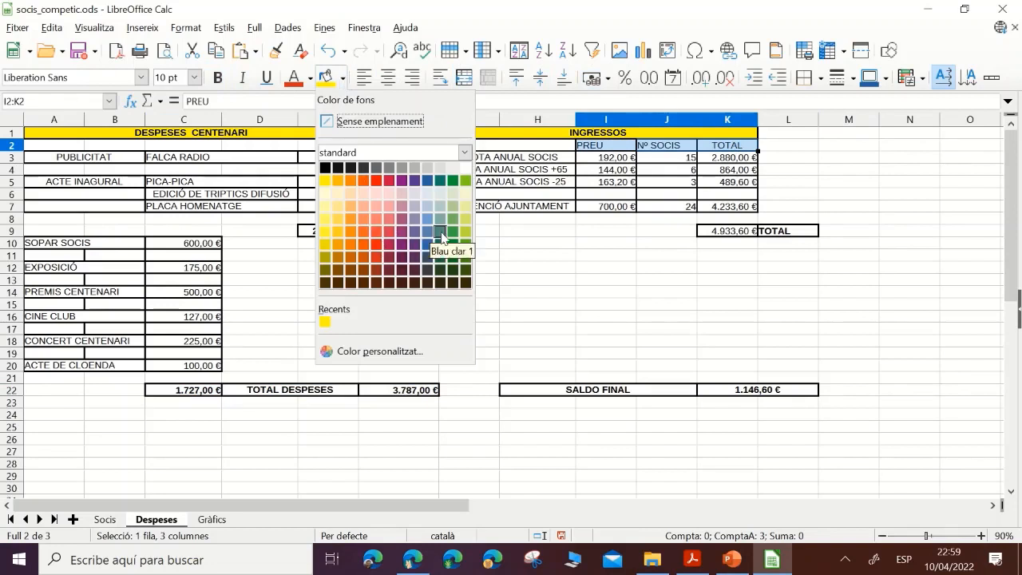
left_click(466, 193)
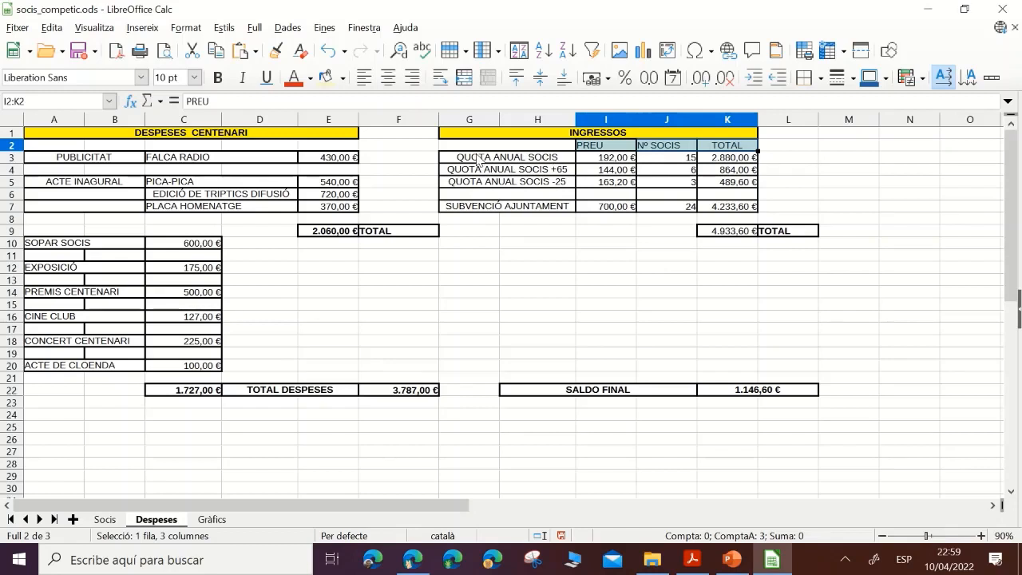
left_click_drag(477, 160, 559, 210)
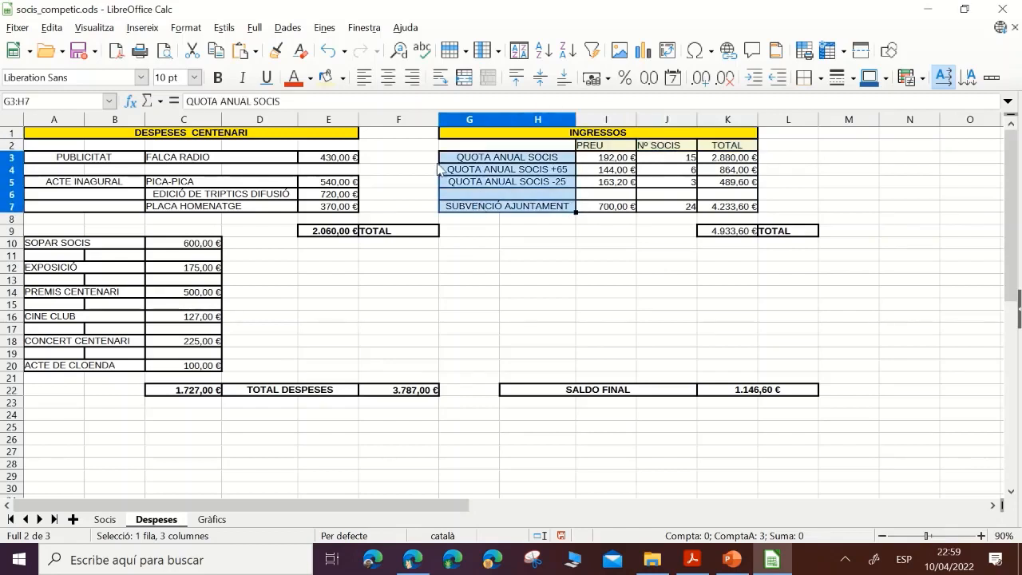
left_click(325, 77)
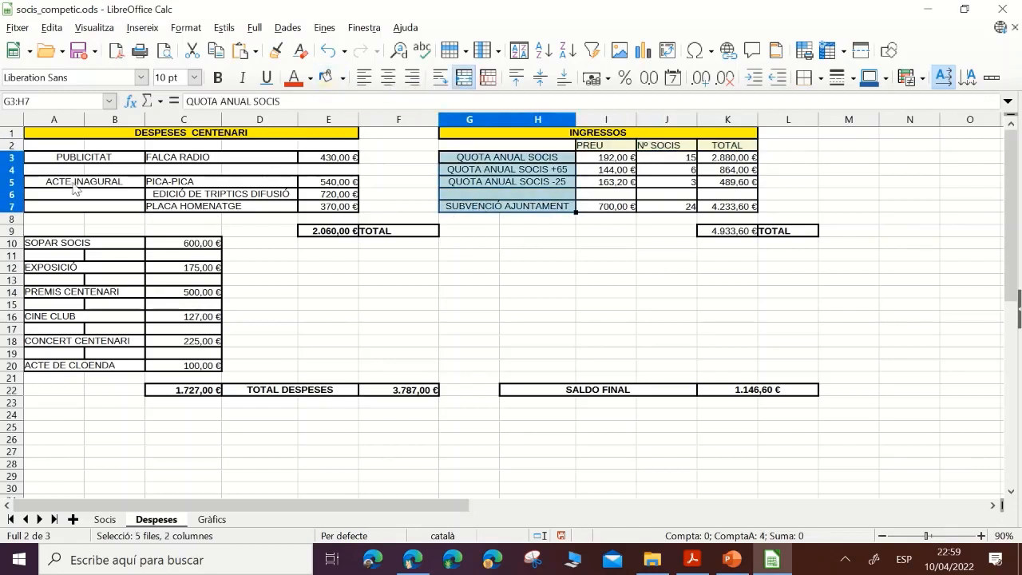
left_click(882, 276)
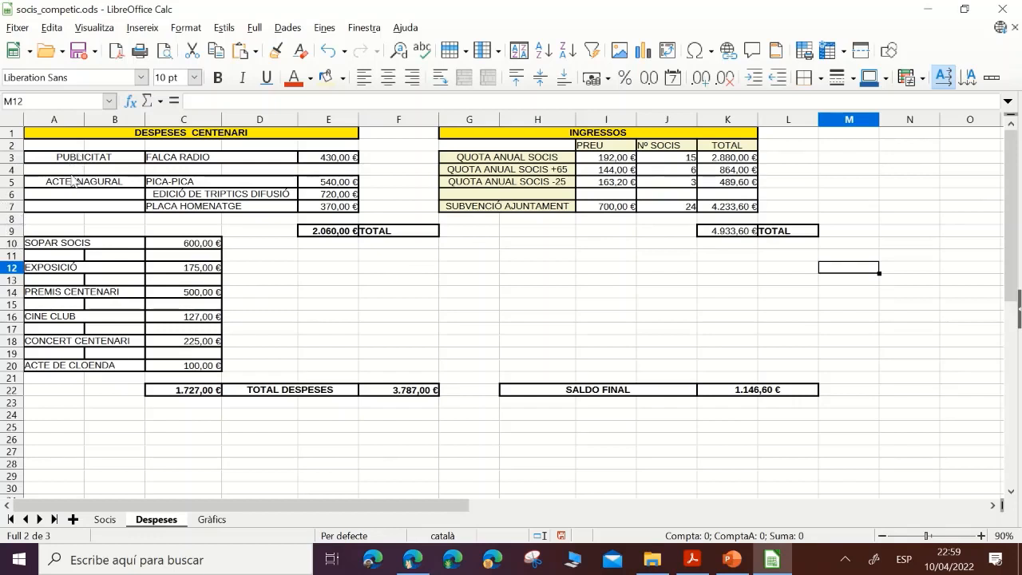
left_click_drag(76, 182, 336, 210)
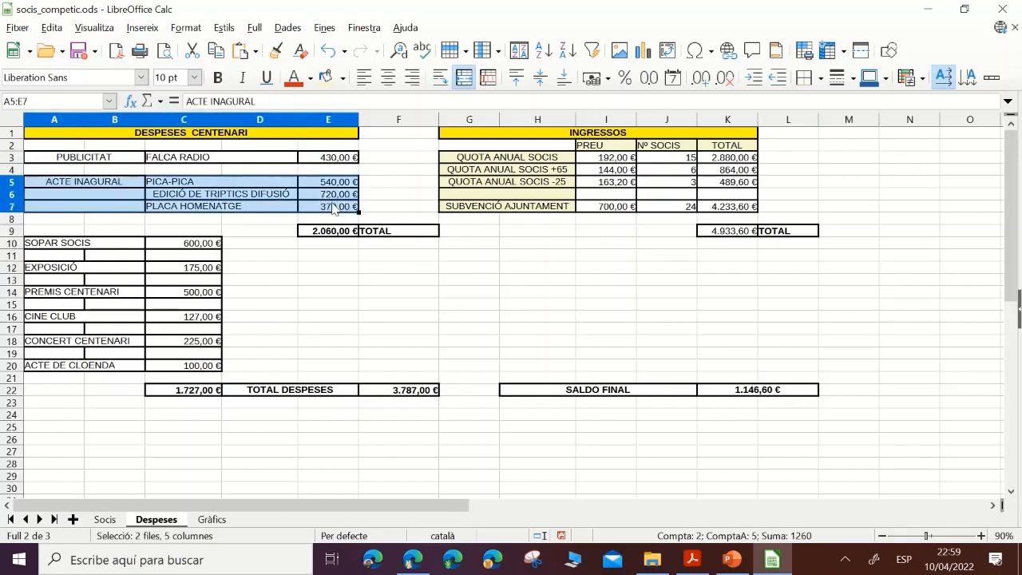
left_click(185, 27)
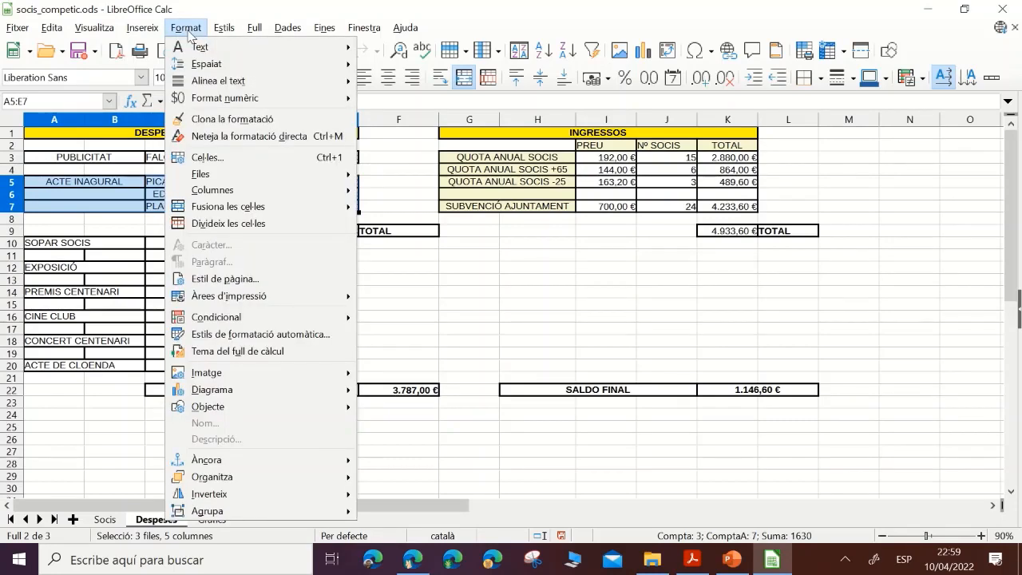
left_click(289, 335)
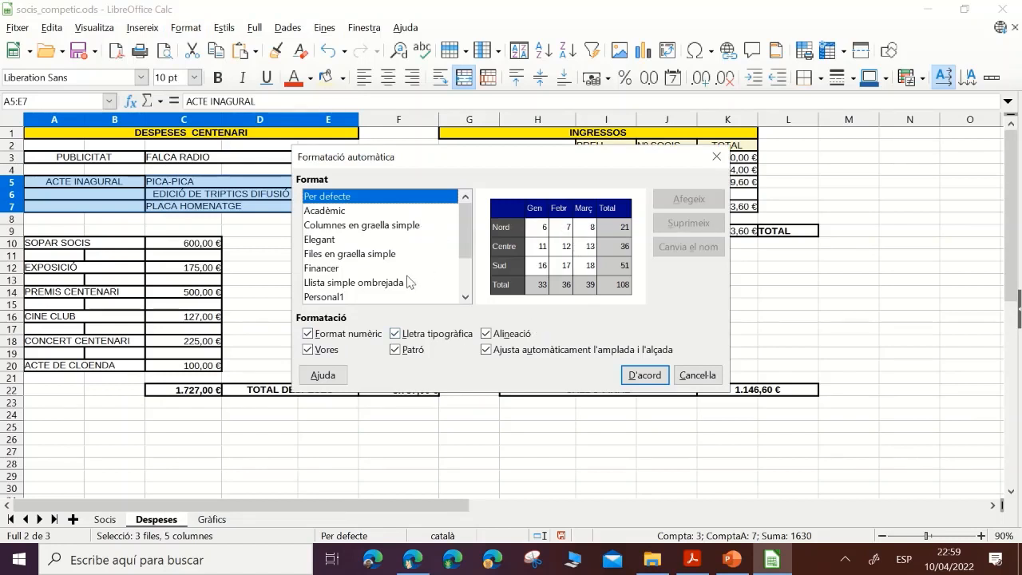
left_click(383, 211)
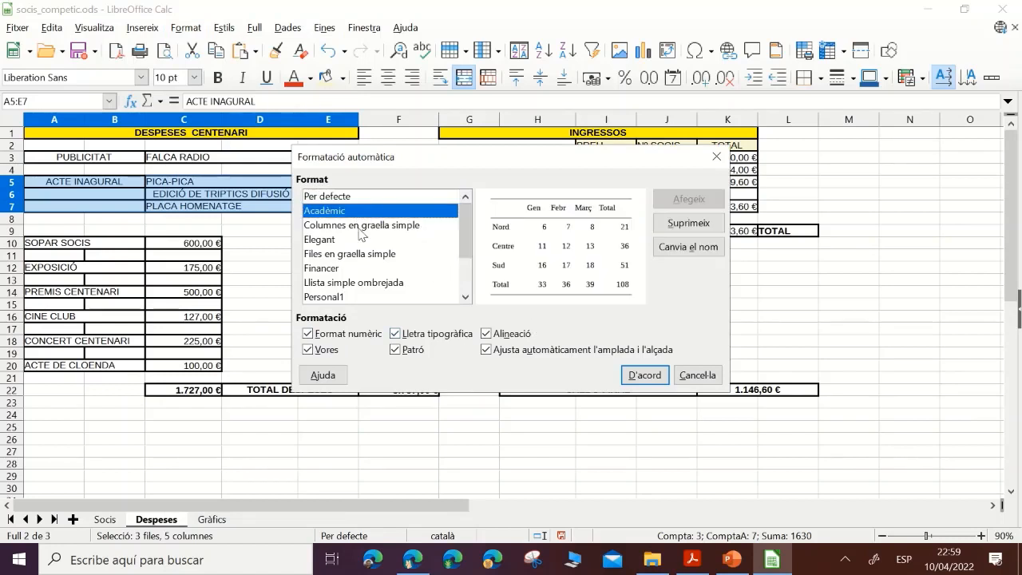
left_click(361, 240)
left_click(365, 255)
left_click(330, 296)
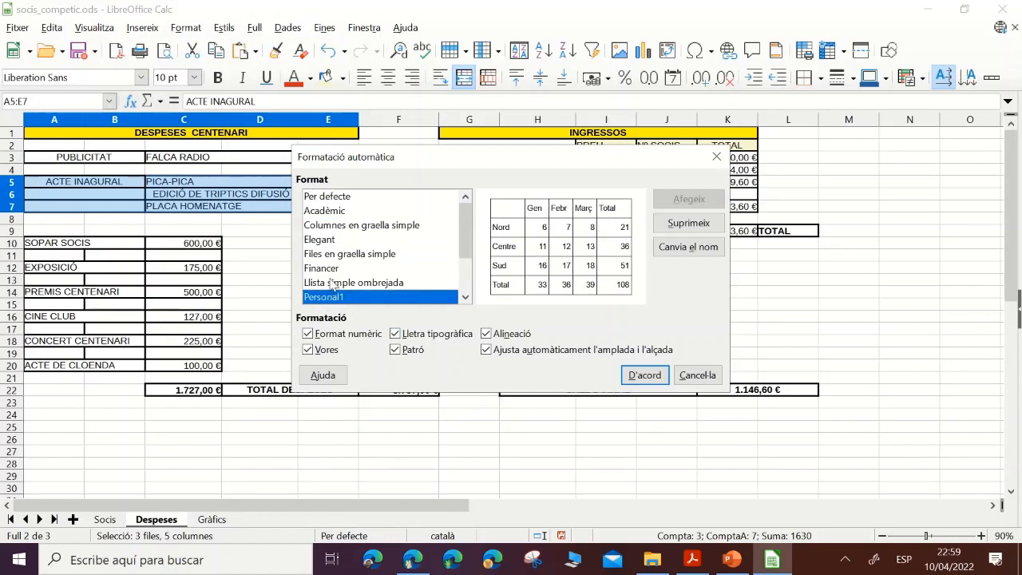
left_click(332, 281)
left_click_drag(464, 232, 463, 258)
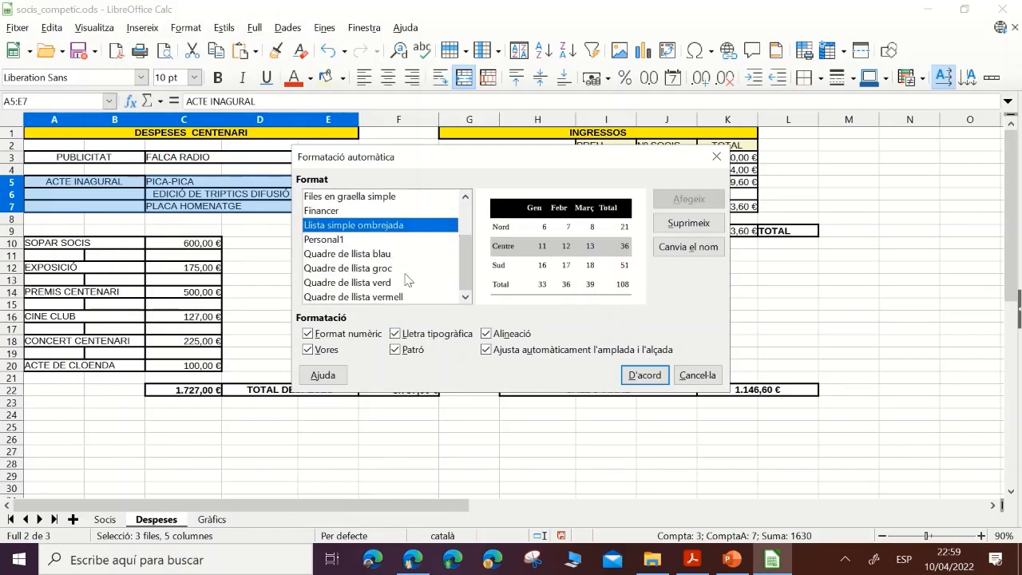
left_click(375, 297)
left_click(360, 282)
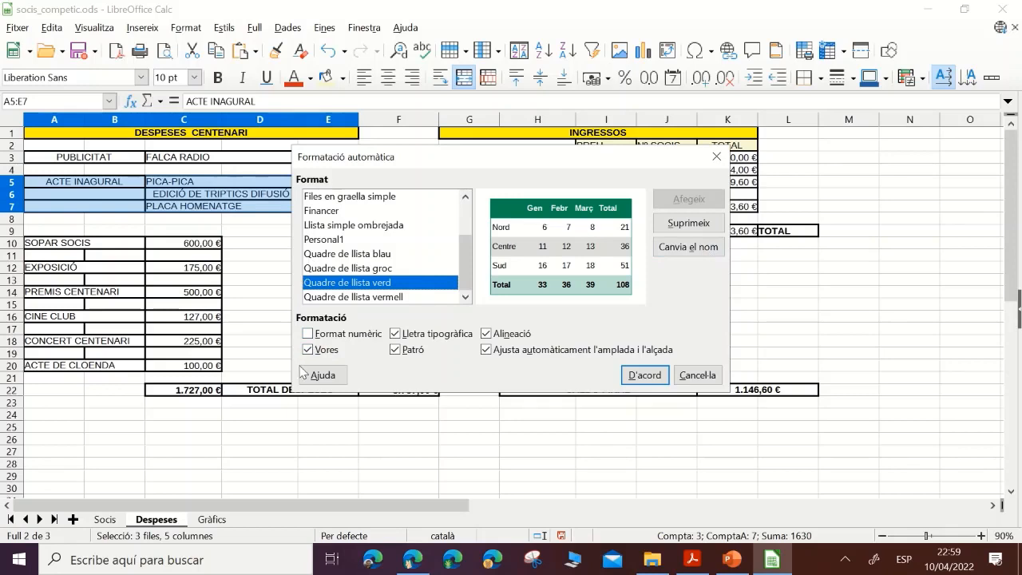
left_click(713, 382)
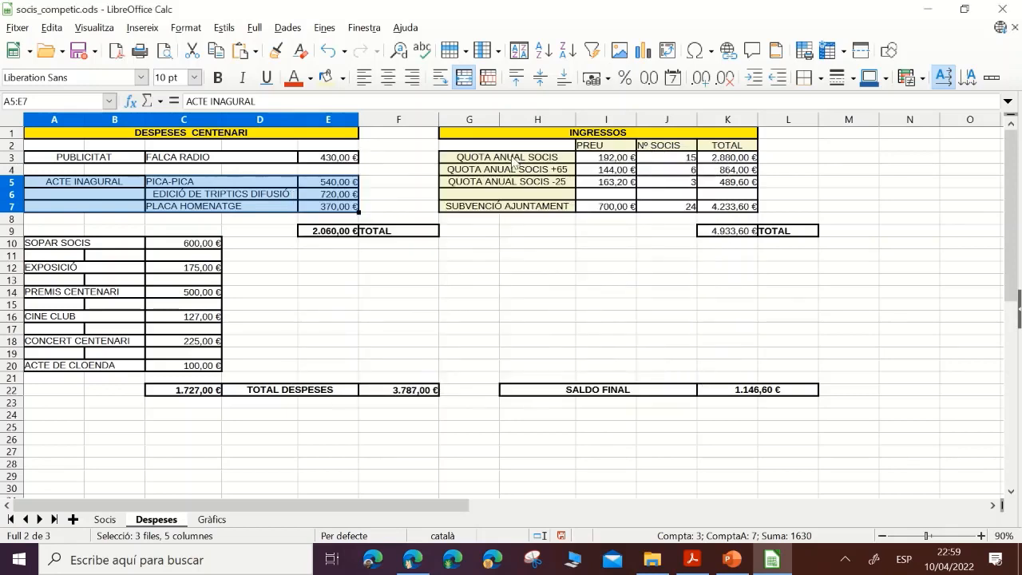
- Apply the Quadre de llista blau AutoFormat style to the income table G2:K7
left_click_drag(480, 145, 734, 208)
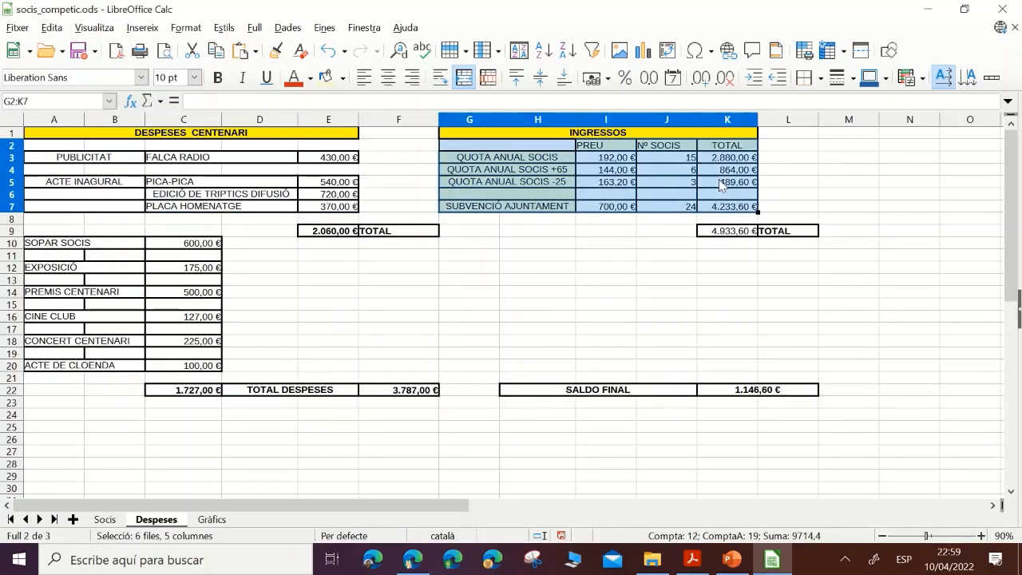
left_click(185, 27)
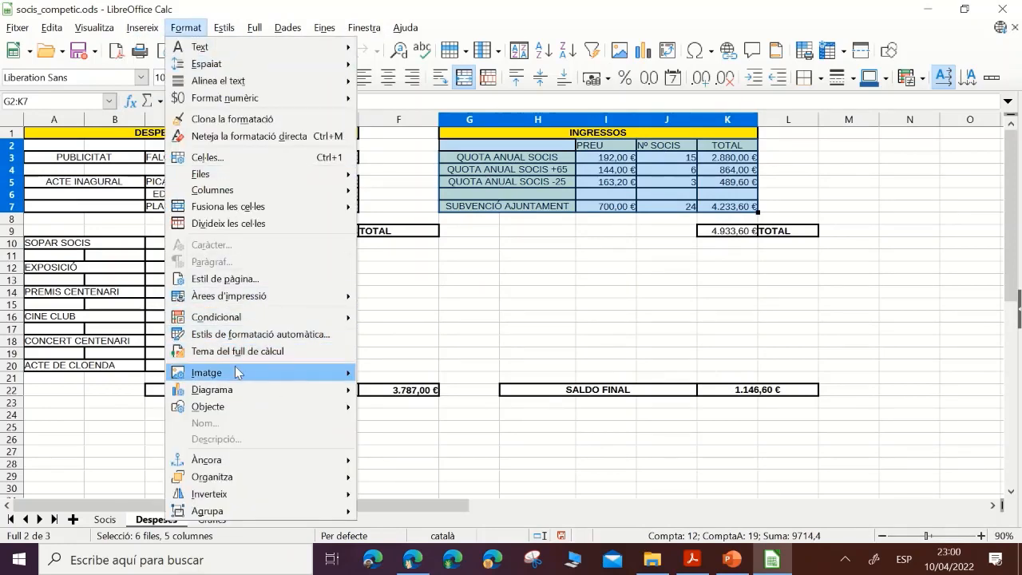
left_click(244, 335)
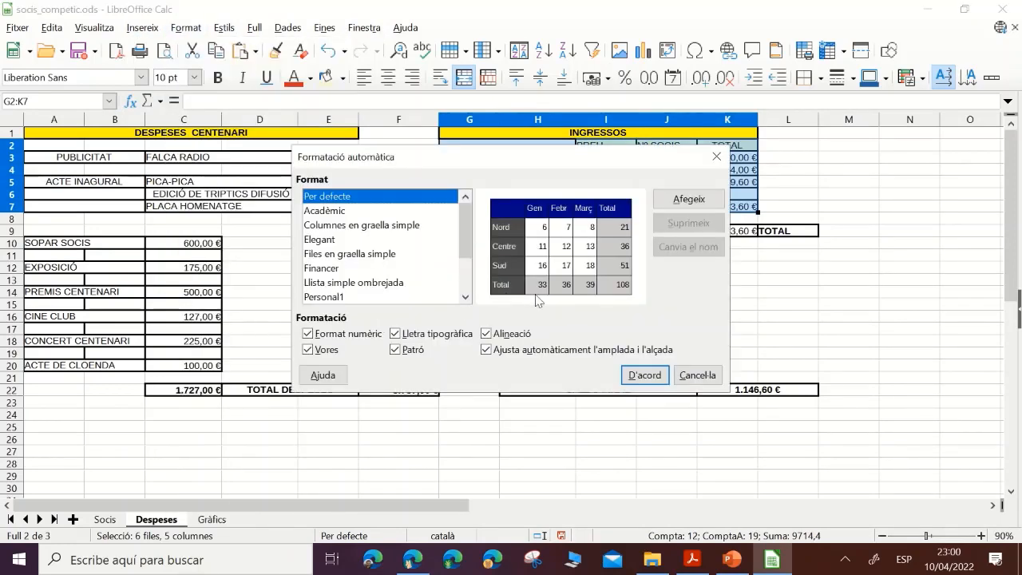
left_click(354, 228)
left_click(317, 241)
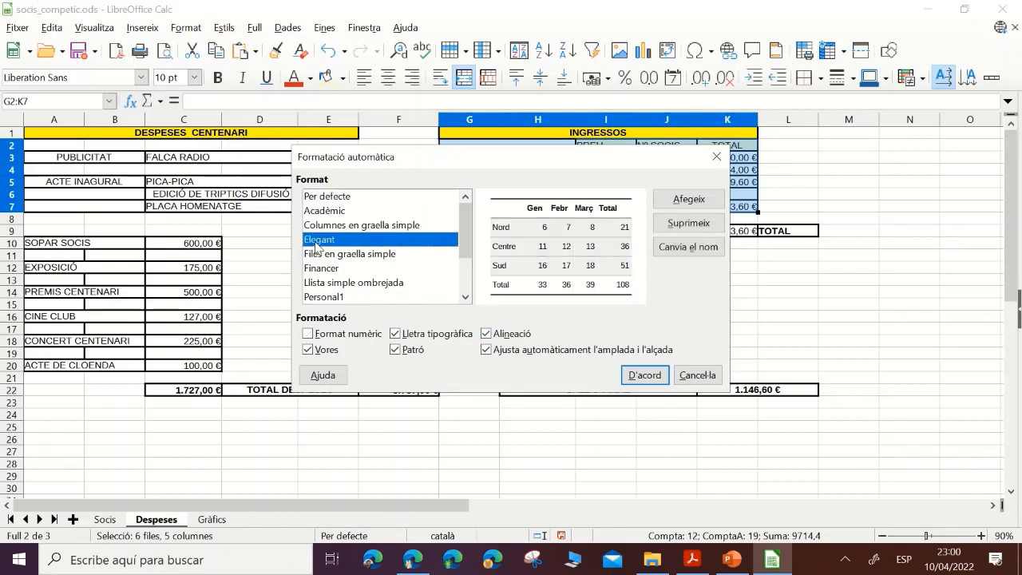
left_click(317, 254)
left_click(318, 269)
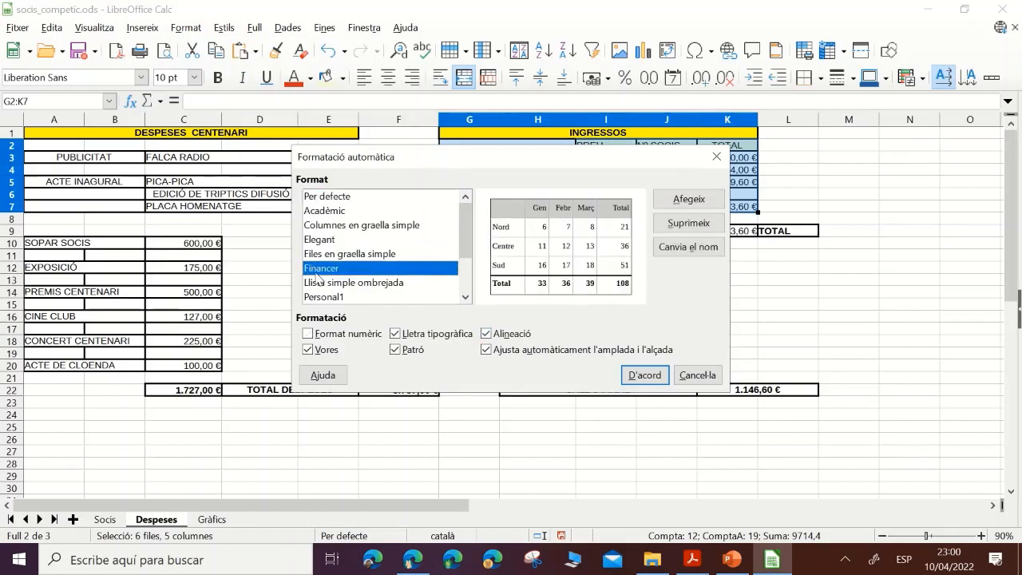
left_click(320, 283)
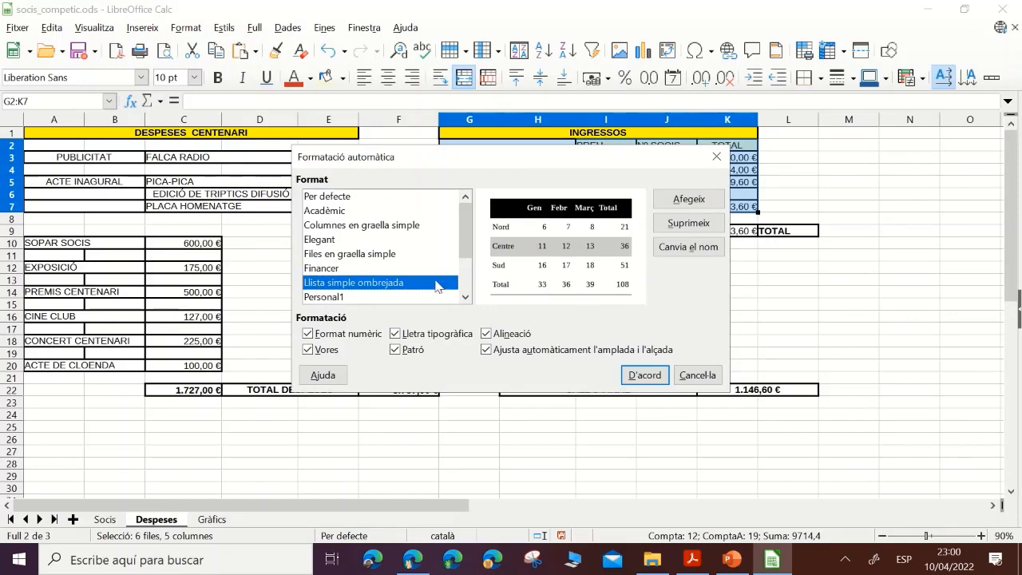
left_click_drag(465, 231, 468, 284)
left_click(355, 254)
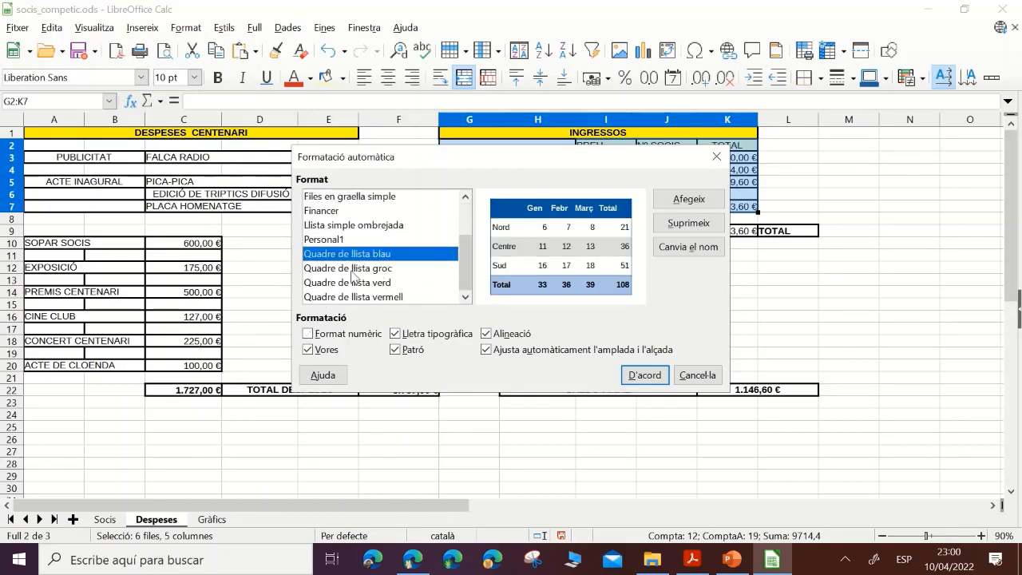
left_click(644, 374)
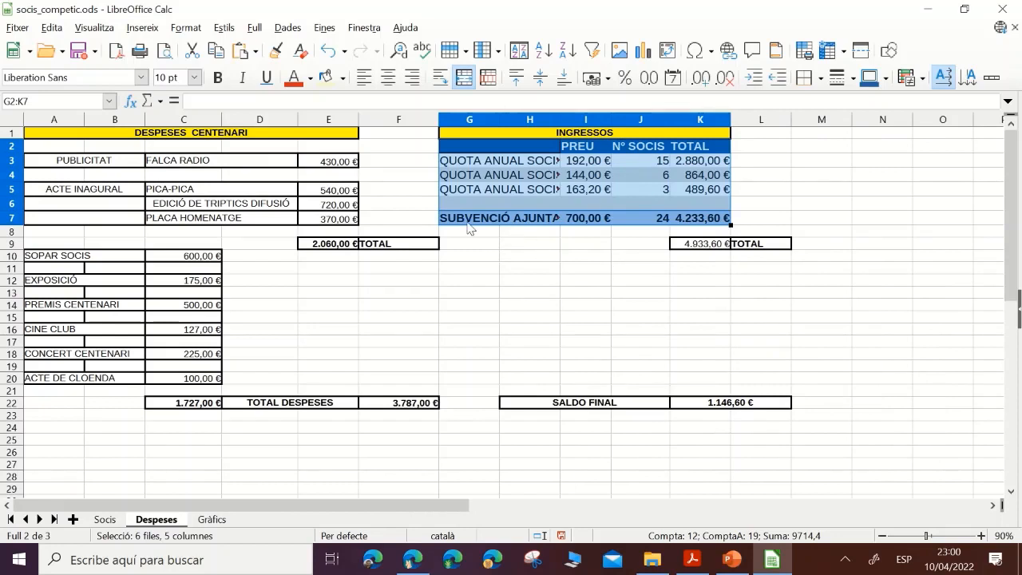
- Compare the text formatting and font size of the income table cells with the PUBLICITAT cell in the expenses table
left_click(473, 176)
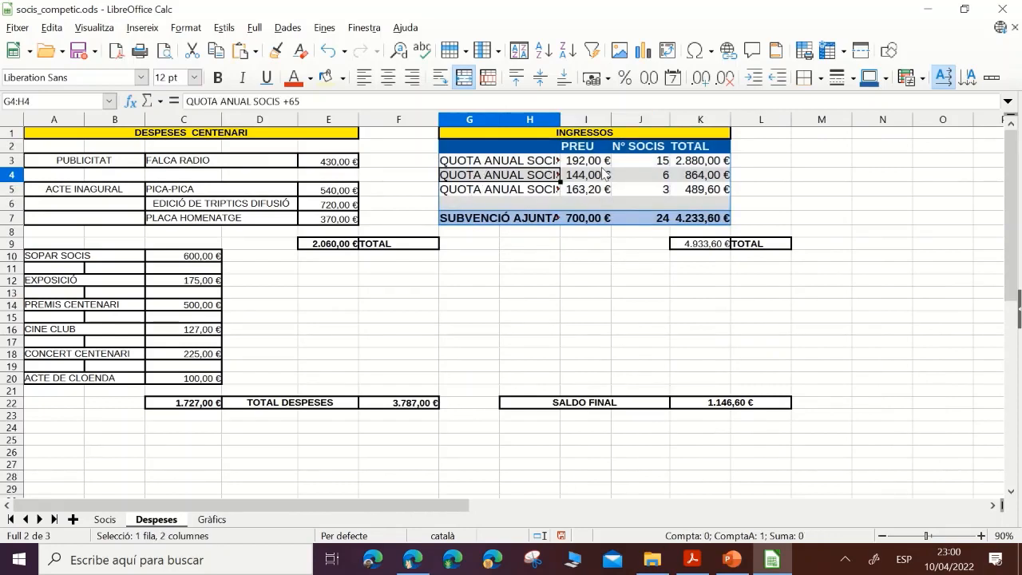
left_click(721, 222)
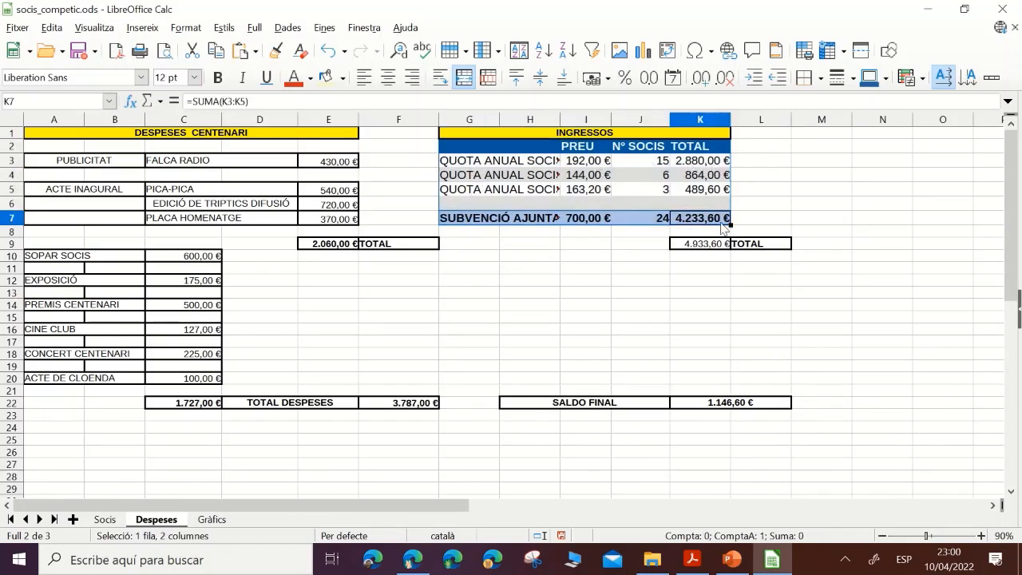
left_click(639, 223)
left_click(587, 226)
left_click(519, 225)
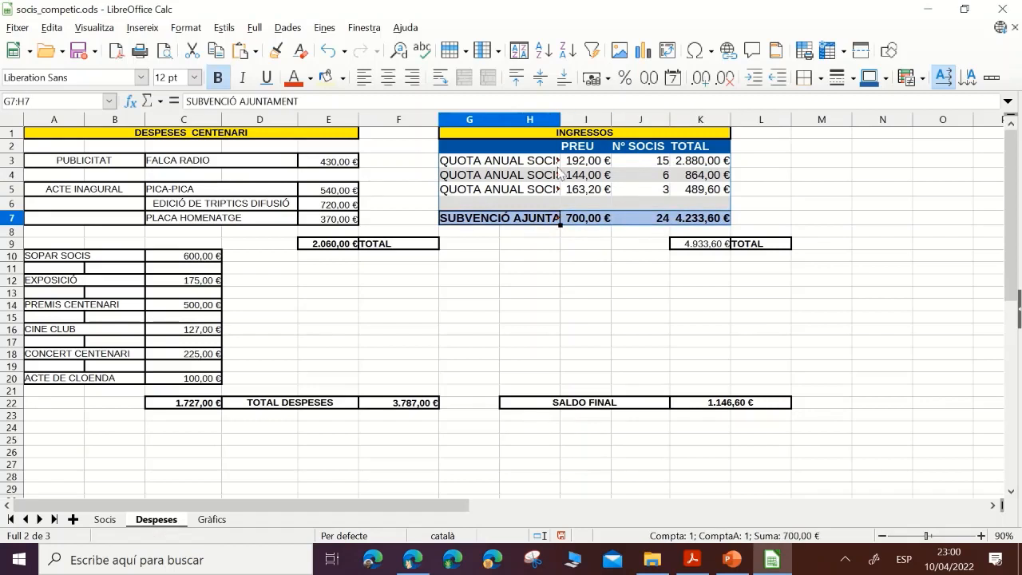
left_click(112, 163)
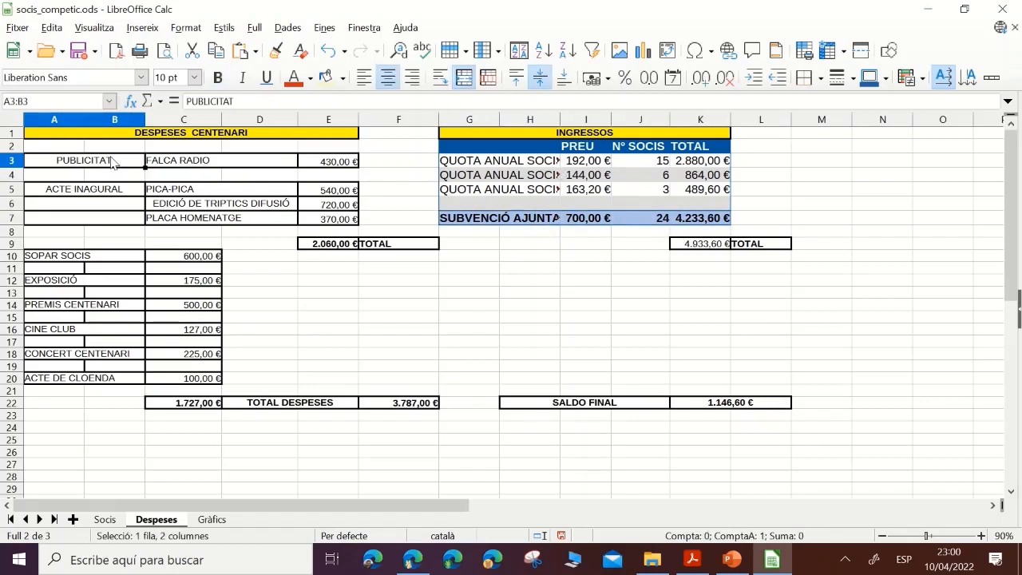
left_click(496, 164)
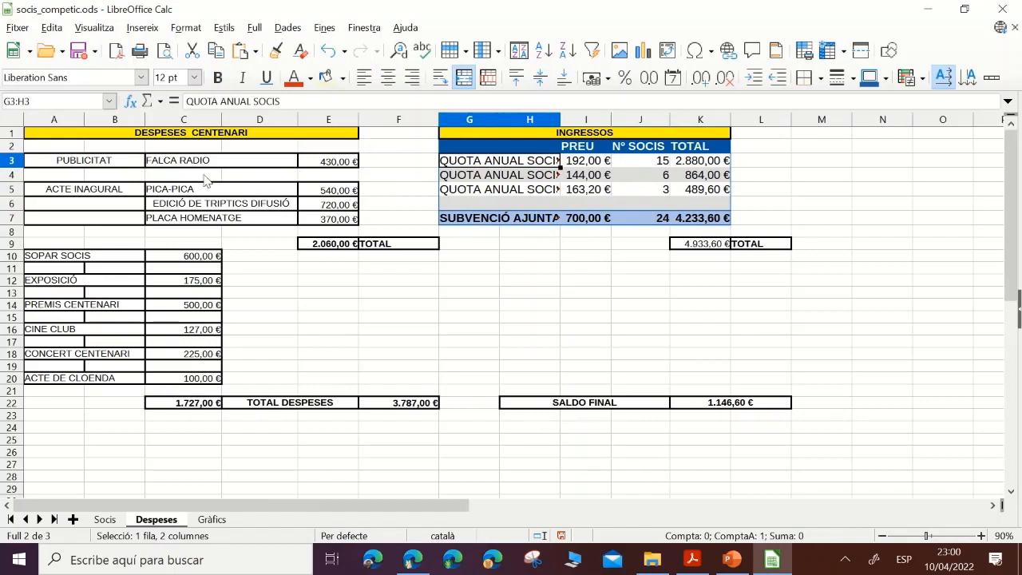
left_click(88, 168)
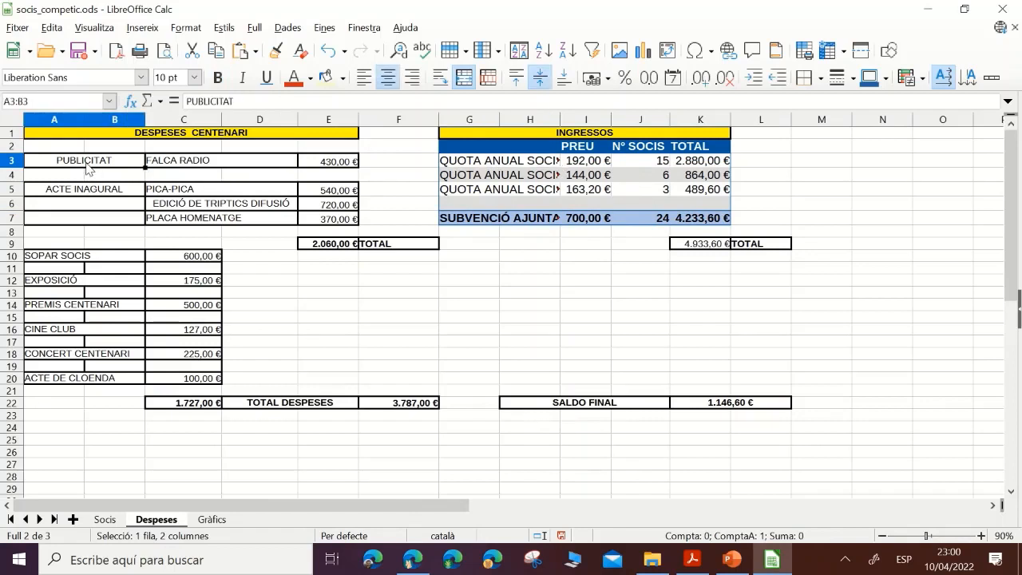
left_click(505, 167)
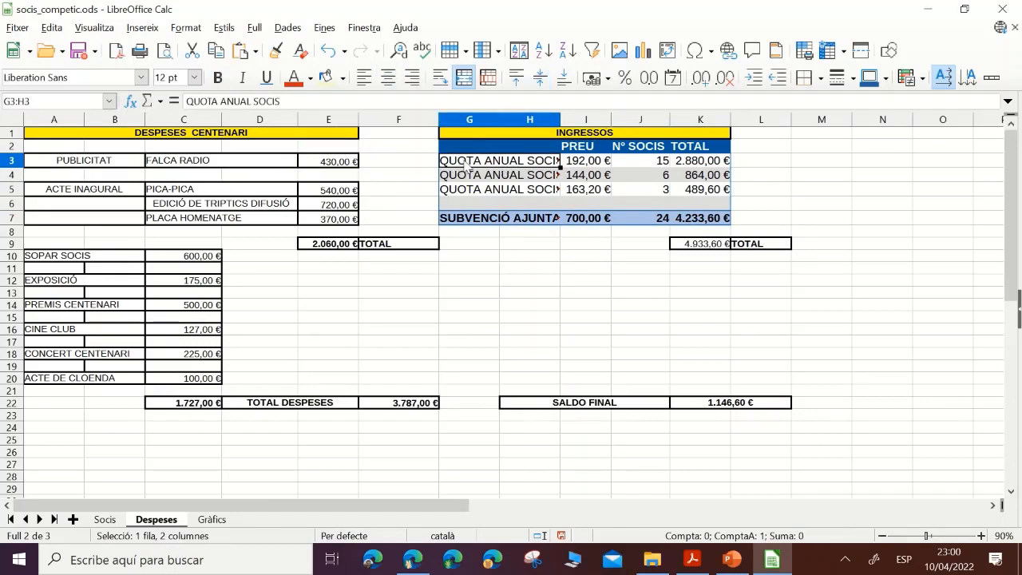
- Set the font size of the income table cells G3:K7 to 10 pt
left_click_drag(467, 165, 693, 222)
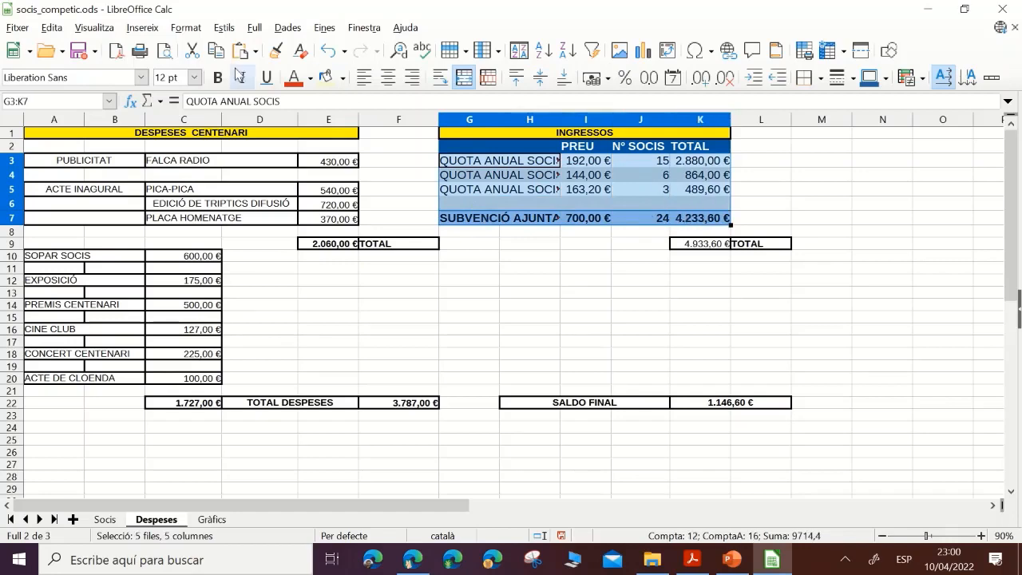
left_click(194, 76)
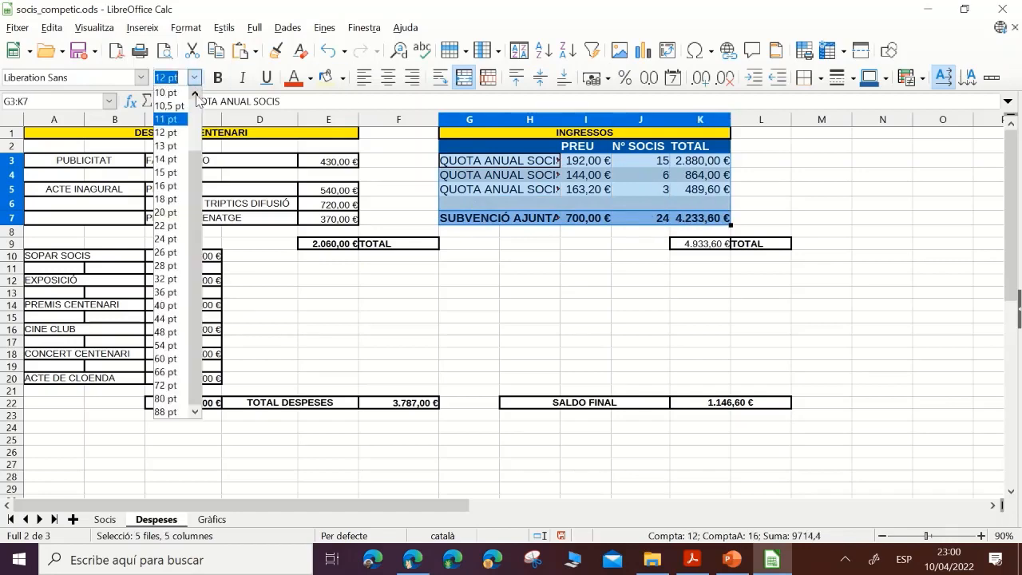
left_click(168, 93)
left_click(701, 146)
left_click(701, 184)
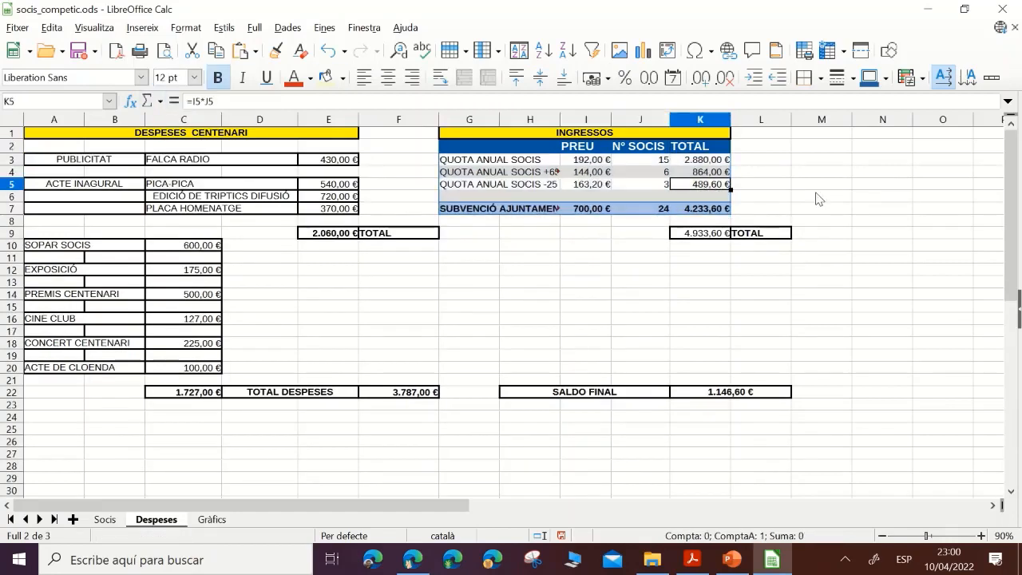
left_click(818, 199)
- Make the expense category labels in A10:B20 and A3:B7 bold
left_click_drag(118, 248, 88, 369)
left_click(217, 77)
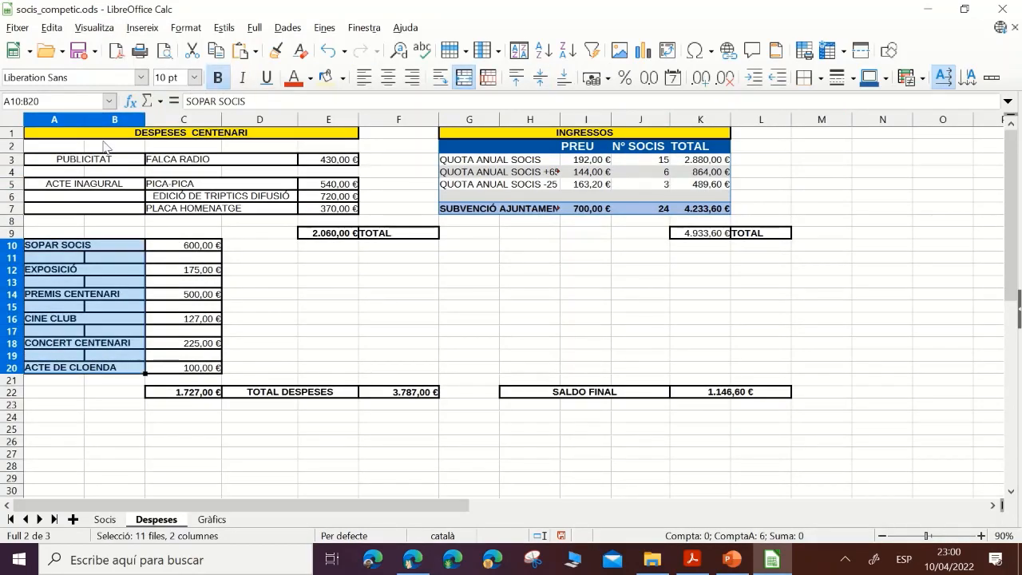
left_click_drag(90, 160, 94, 210)
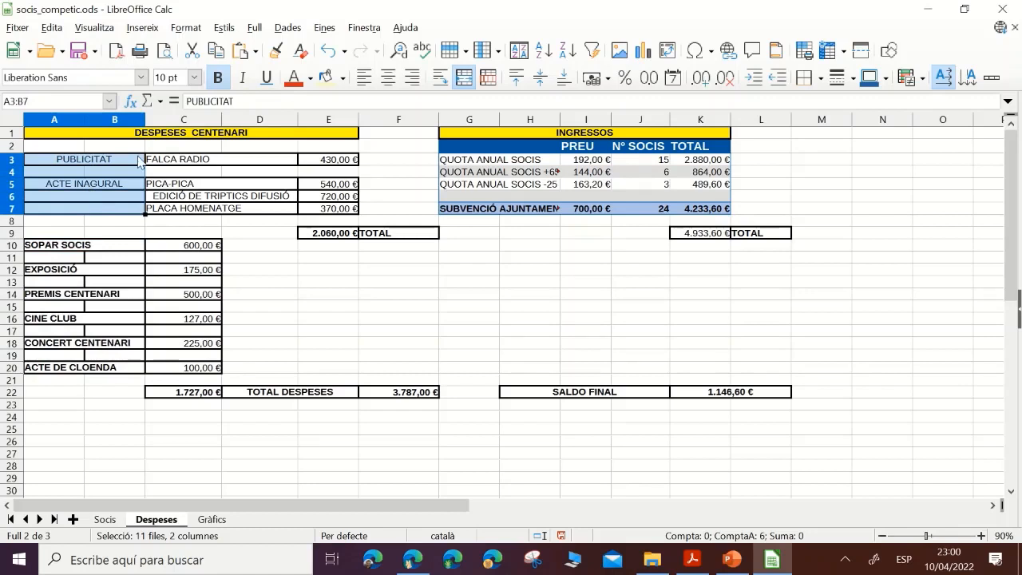
left_click(217, 78)
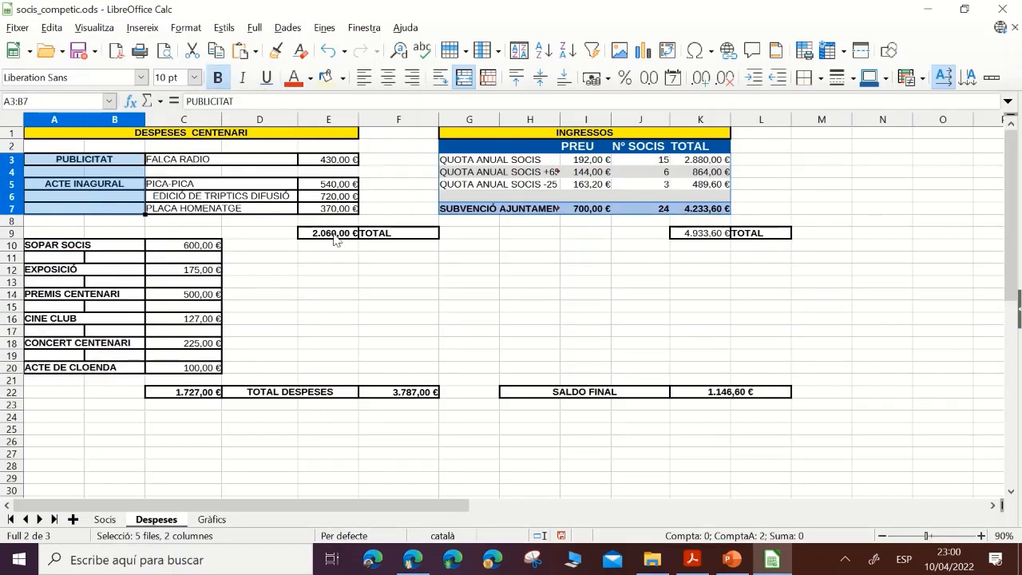
- Select the expense subtotal and its TOTAL label in E9:F9
left_click_drag(339, 234, 399, 233)
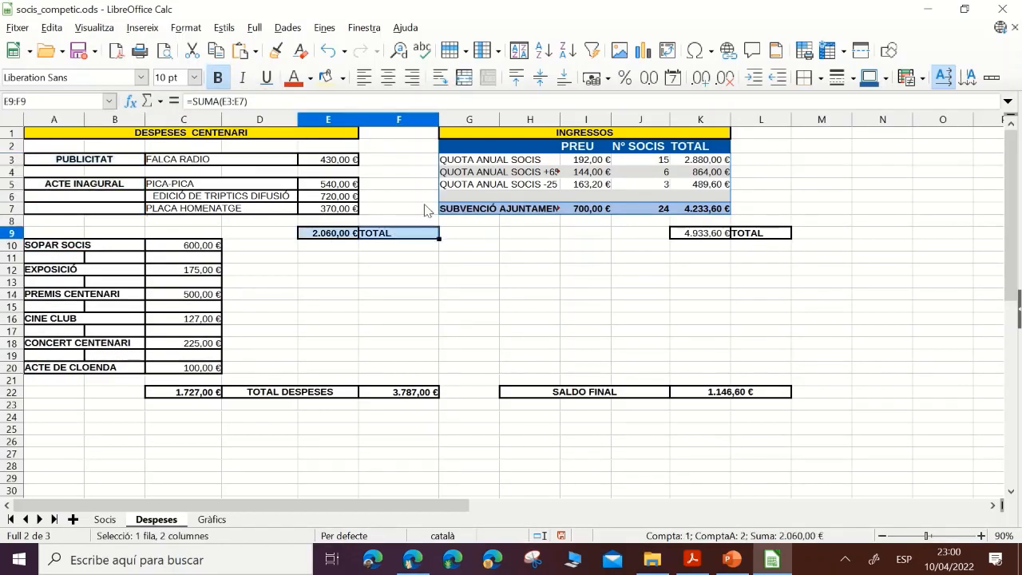
- Fill the expense total cells E9:F9 and the TOTAL DESPESES cells D22:F22 with the same orange-red background
left_click(343, 78)
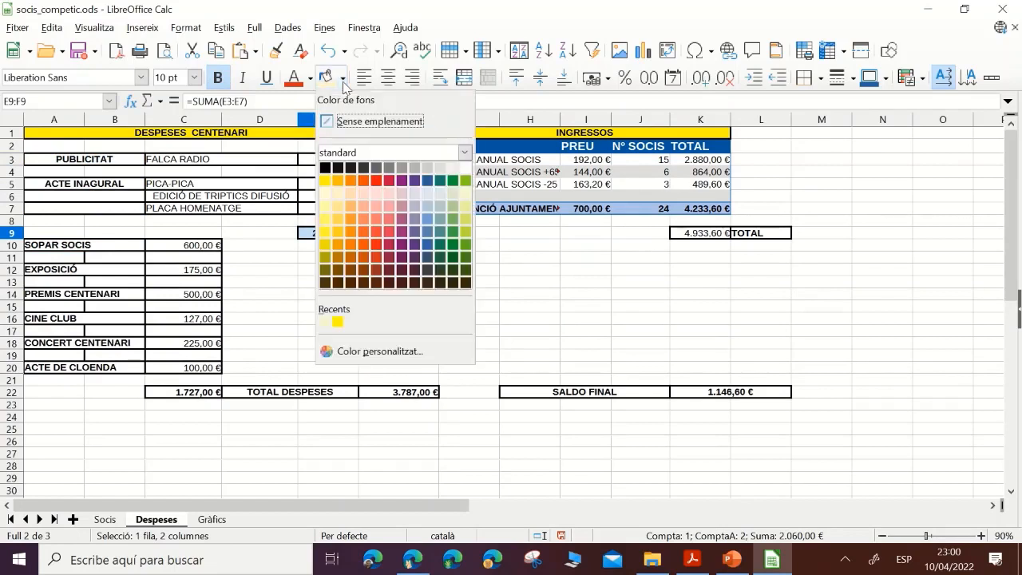
left_click(364, 180)
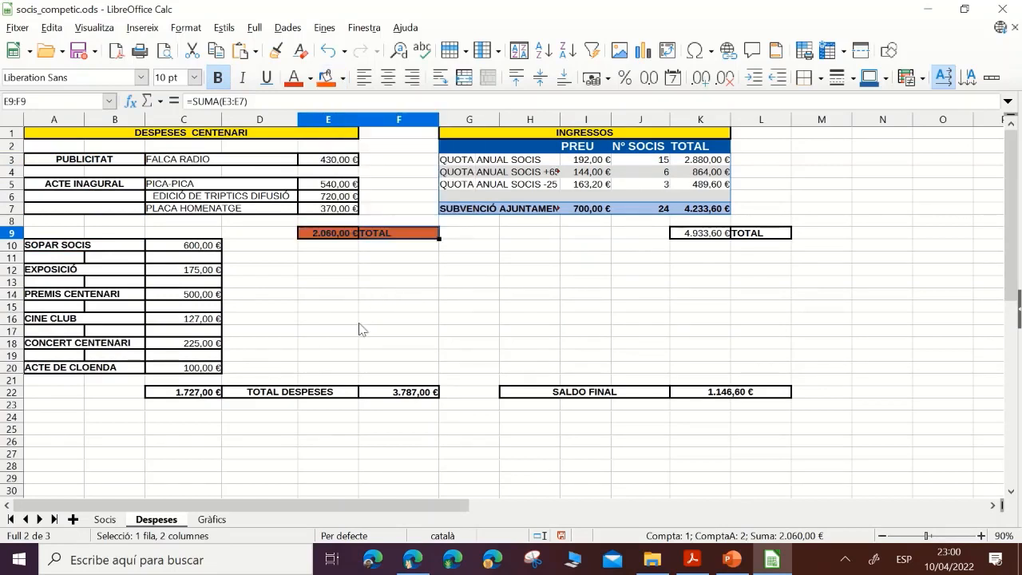
left_click(194, 393)
mouse_move(340, 383)
left_mouse_down()
mouse_move(411, 389)
mouse_move(320, 389)
left_mouse_up()
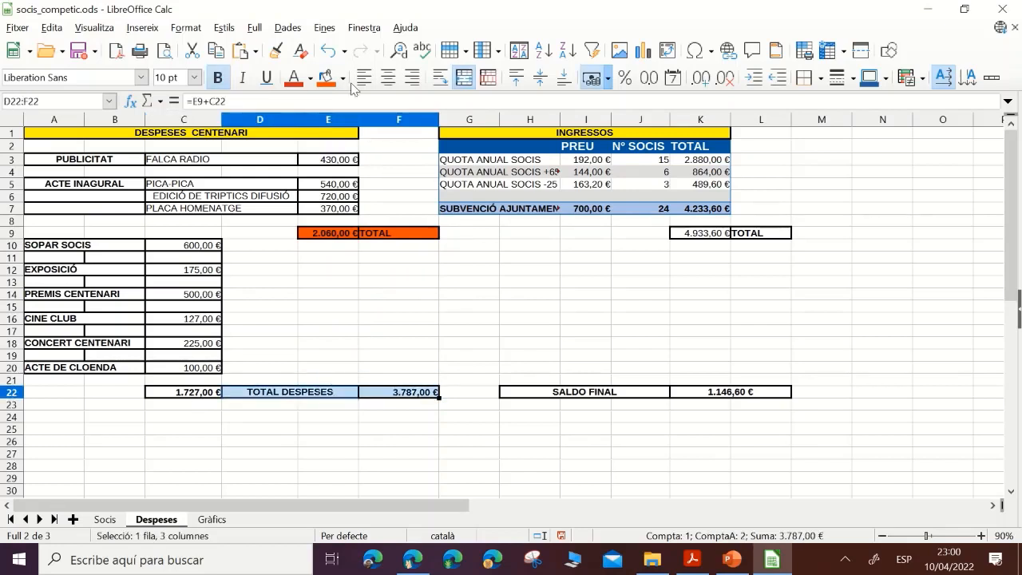
left_click(325, 78)
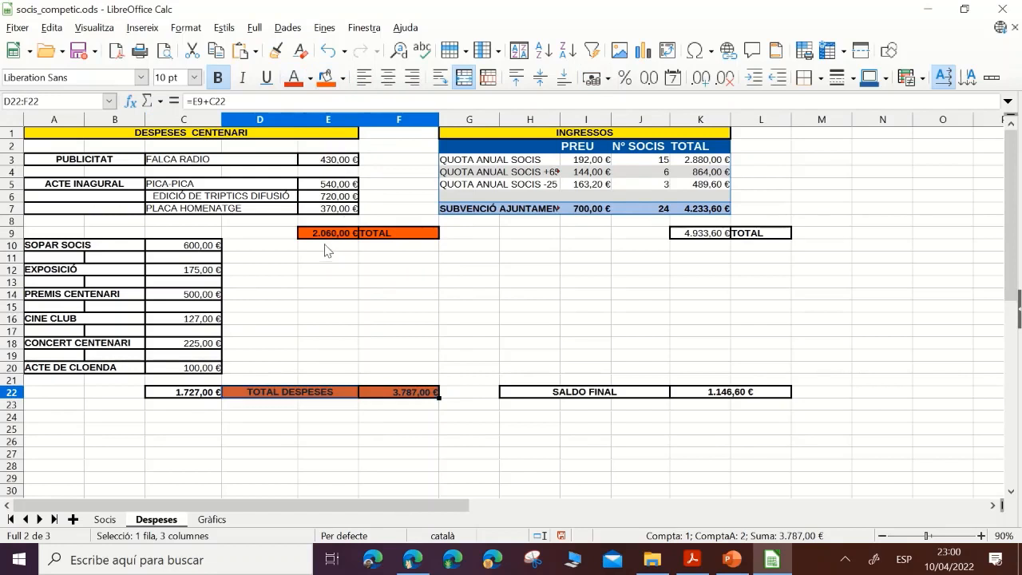
- Fill the income total cells K9:L9 with a green background
left_click(567, 393)
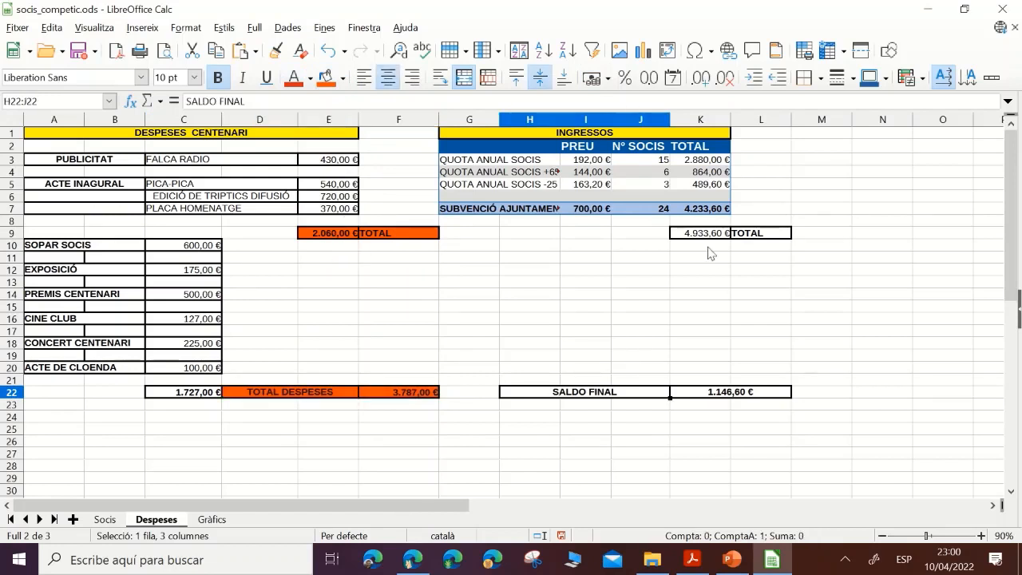
left_click_drag(738, 234, 699, 234)
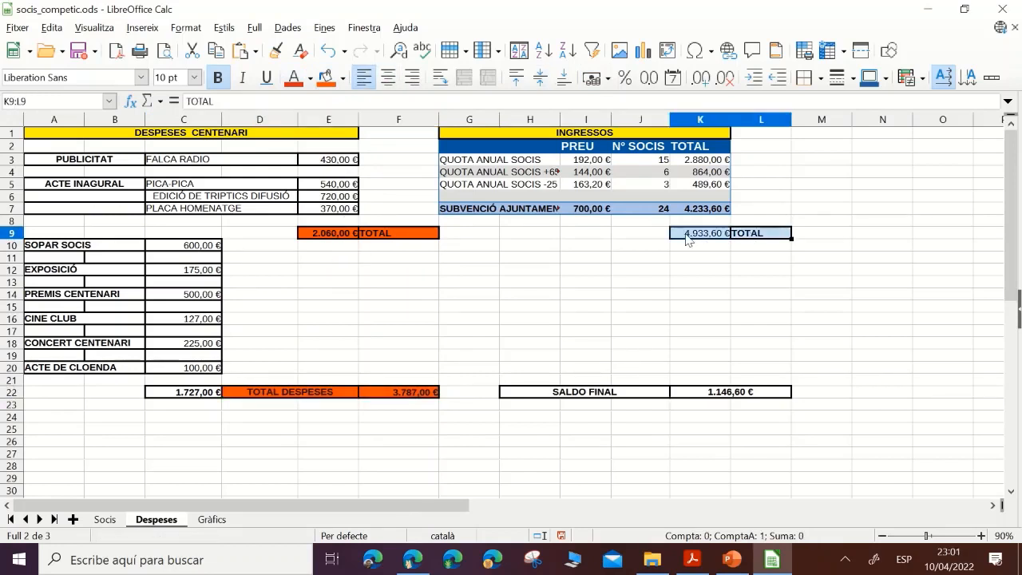
left_click(342, 79)
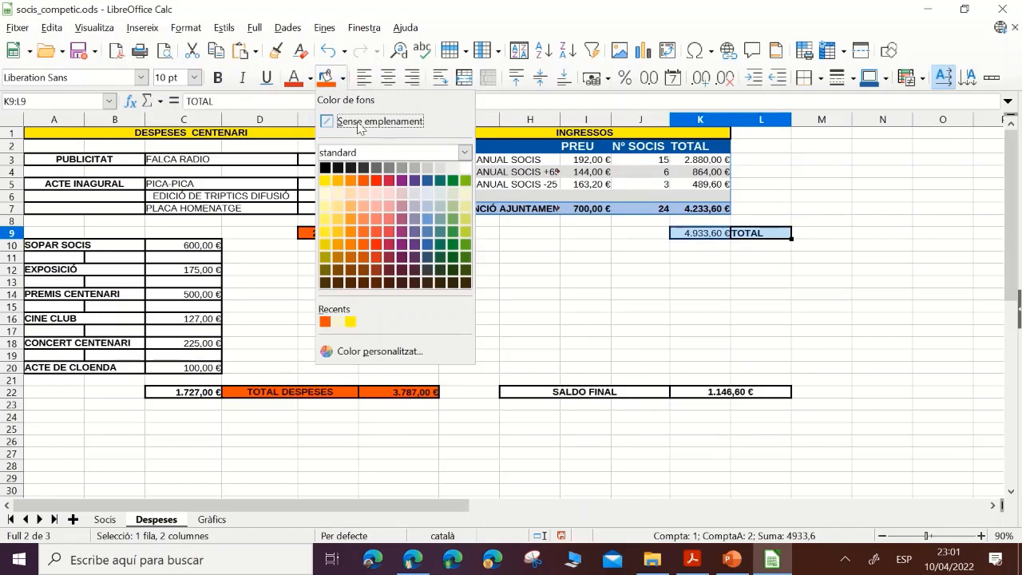
left_click(464, 182)
- Fill the SALDO FINAL label and its amount in H22:L22 with a golden-yellow background
left_click_drag(621, 392, 767, 393)
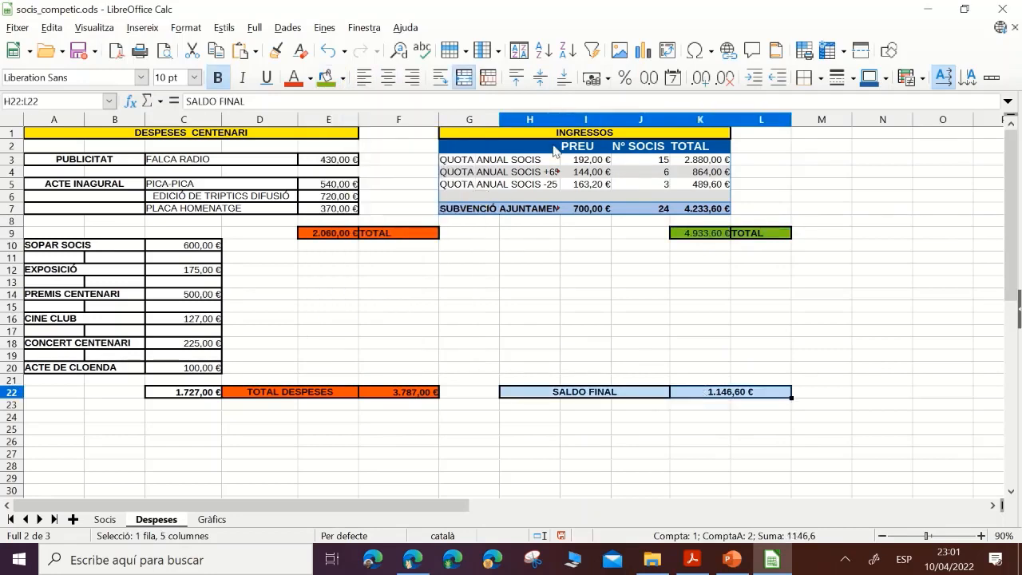
left_click(342, 78)
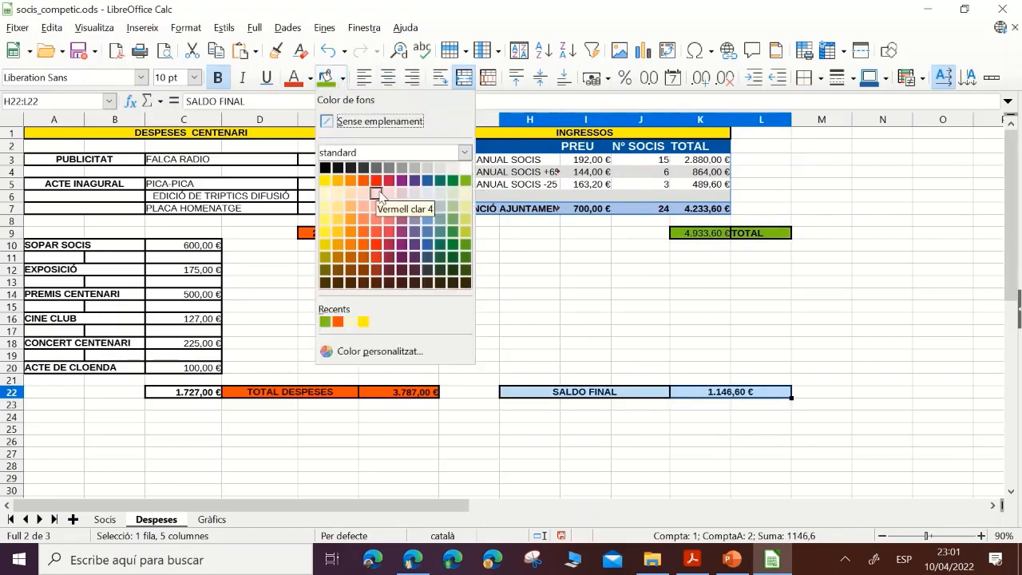
left_click(338, 182)
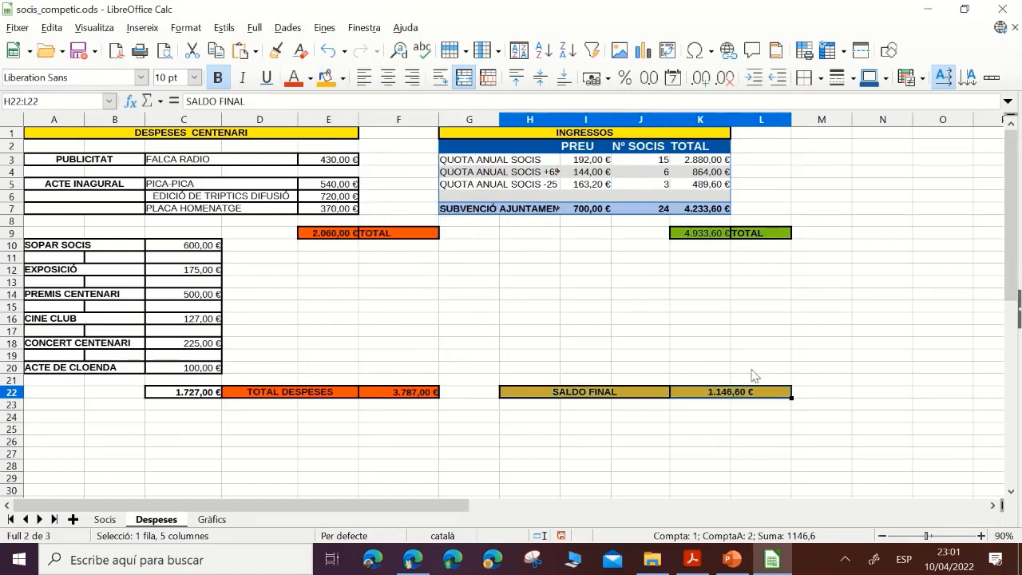
left_click(879, 357)
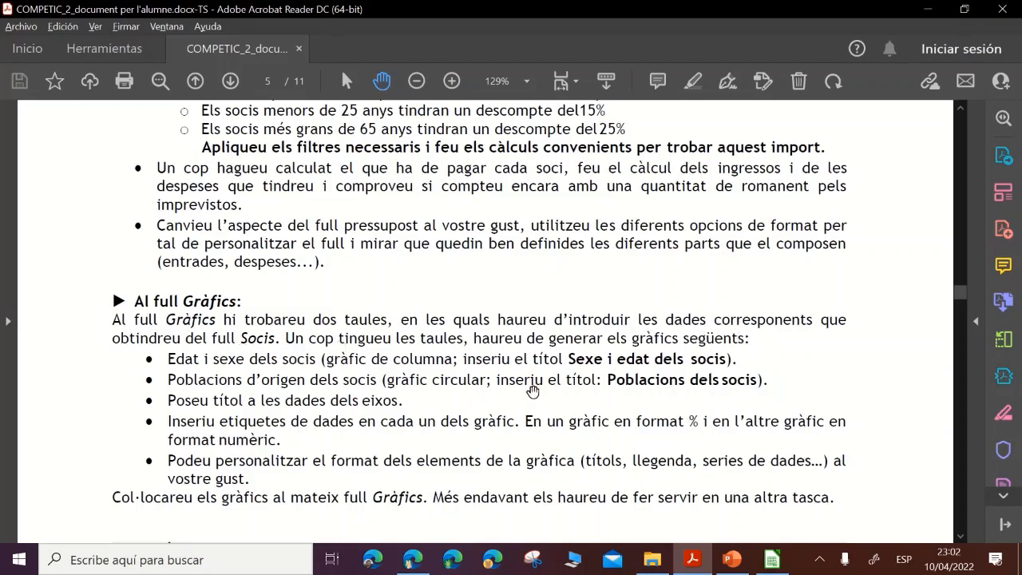
- Switch back to LibreOffice Calc and, on the Gràfics sheet, replace the first two towns in A10 and A11 with TERRASSA and MANRESA
left_click(775, 559)
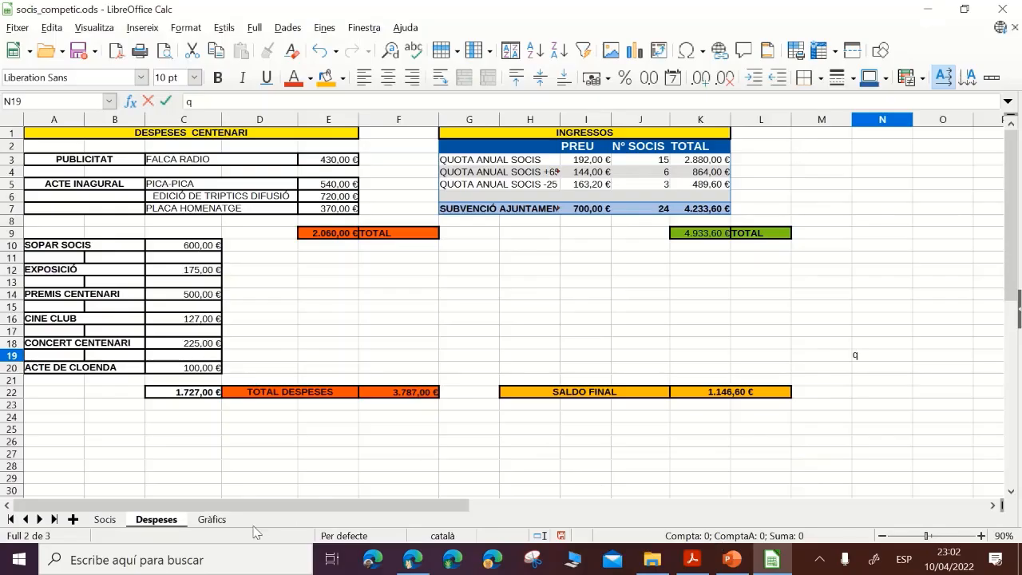
left_click(211, 519)
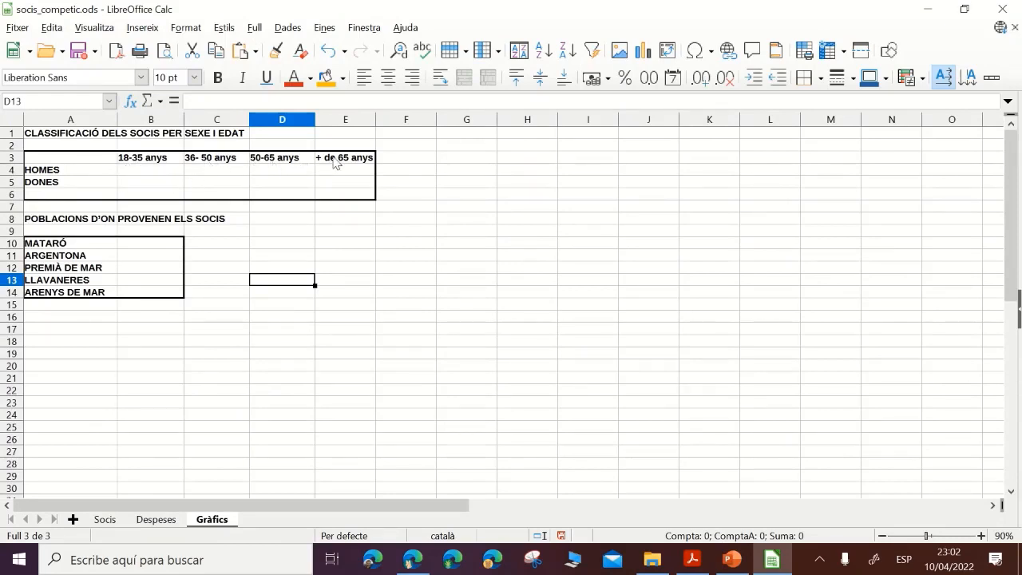
left_click(62, 244)
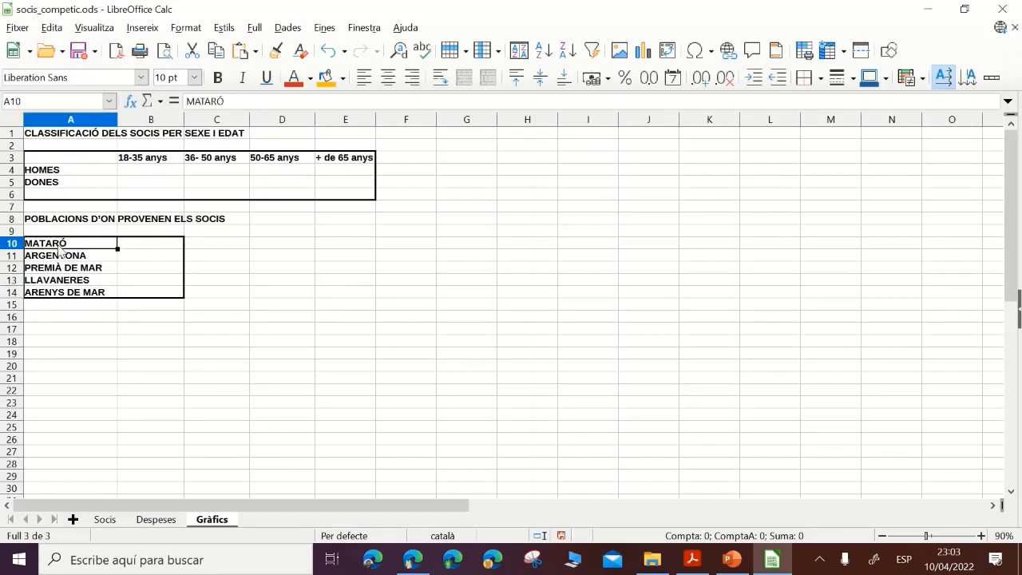
type("TERRASS")
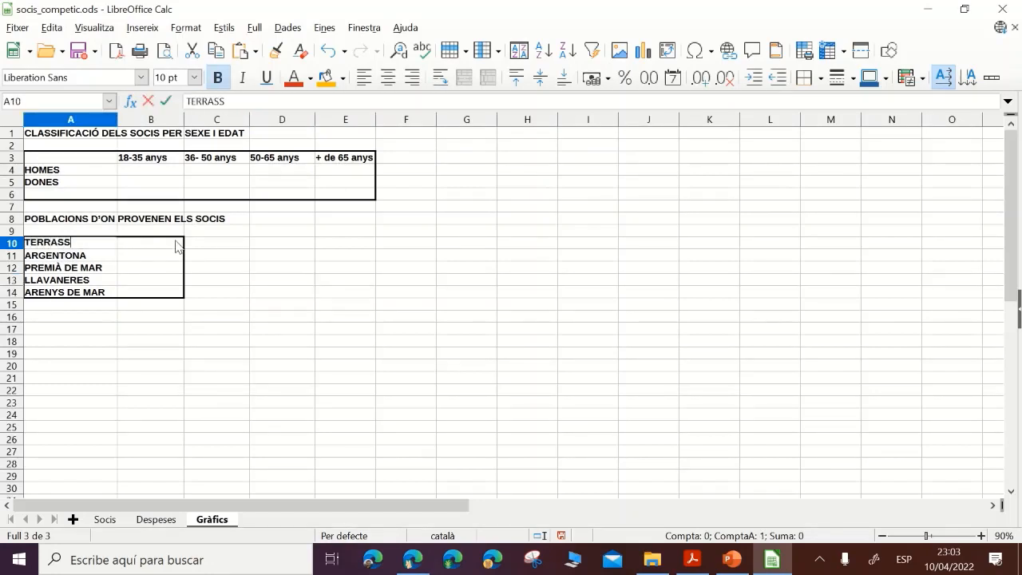
type("A")
key("Return")
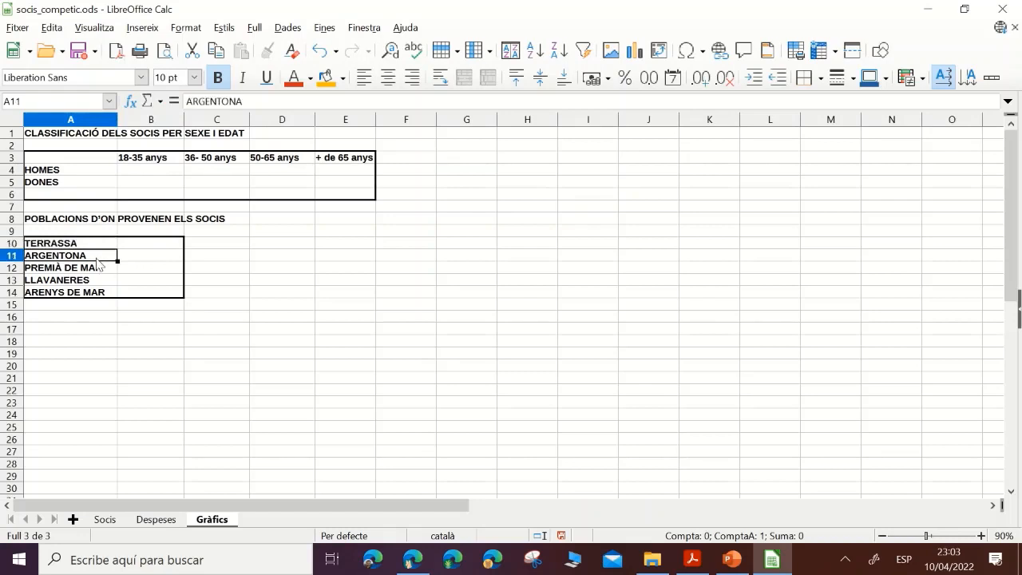
type("MANRESA")
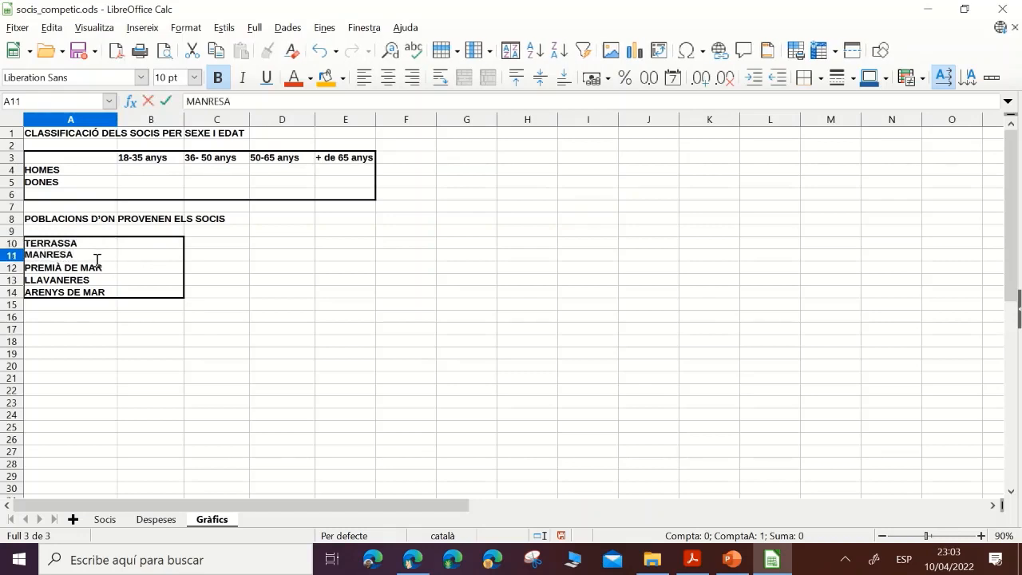
key("Return")
- Replace the towns in A12 and A13 with BARBERÀ and SANT CUGAT
type("BARBER")
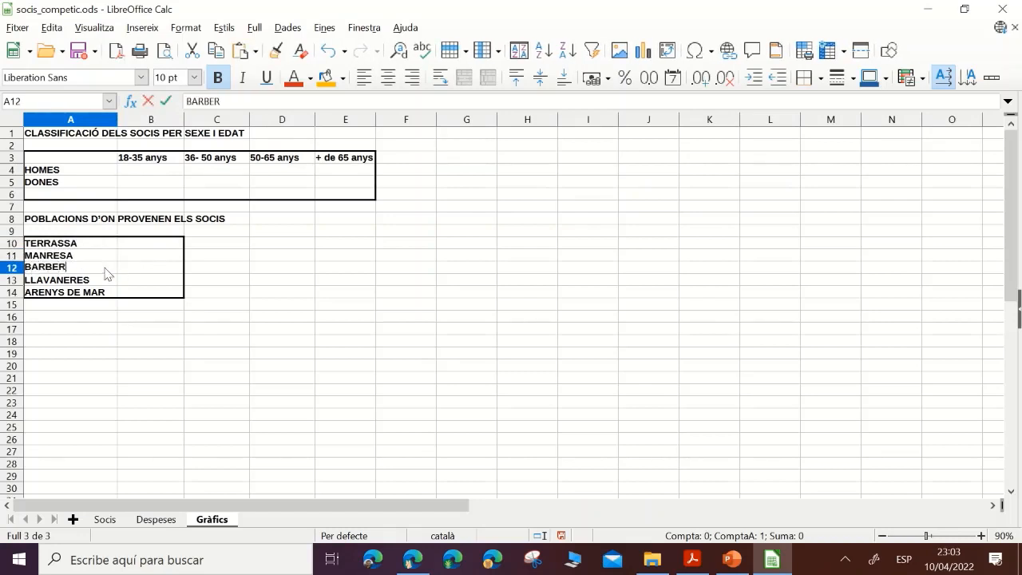
type("À")
key("Return")
type("SA")
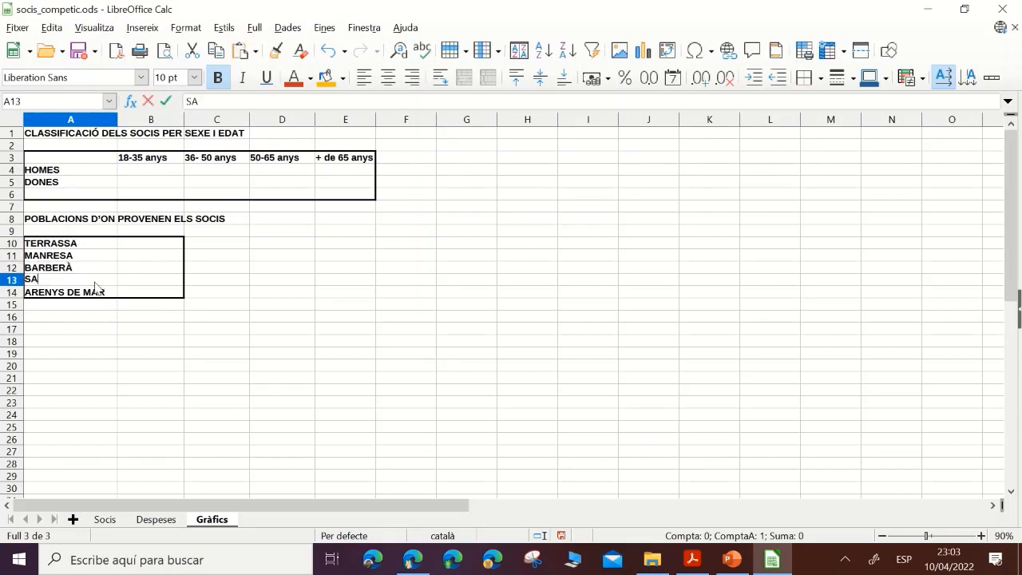
type("NT CUGAT")
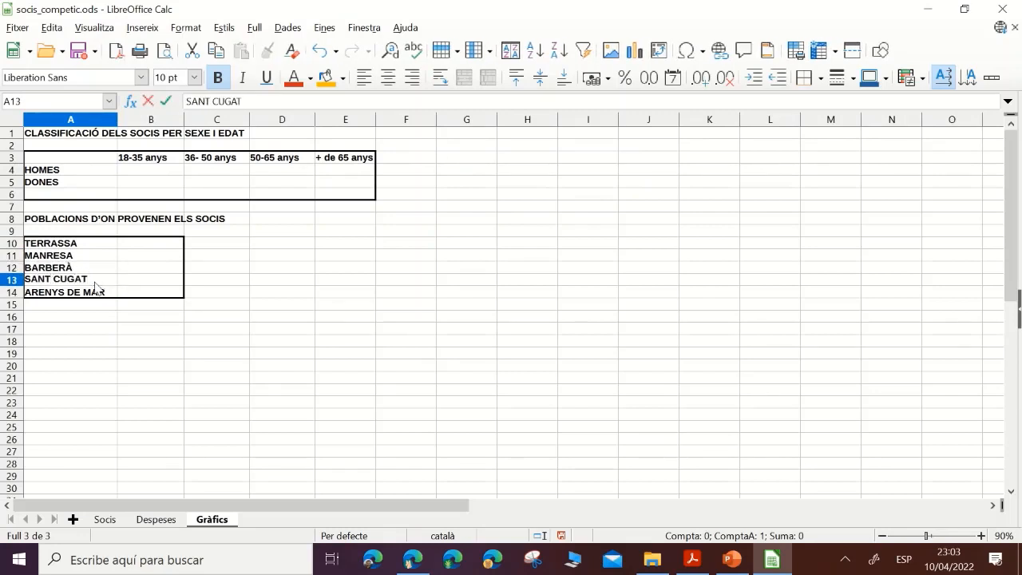
key("Return")
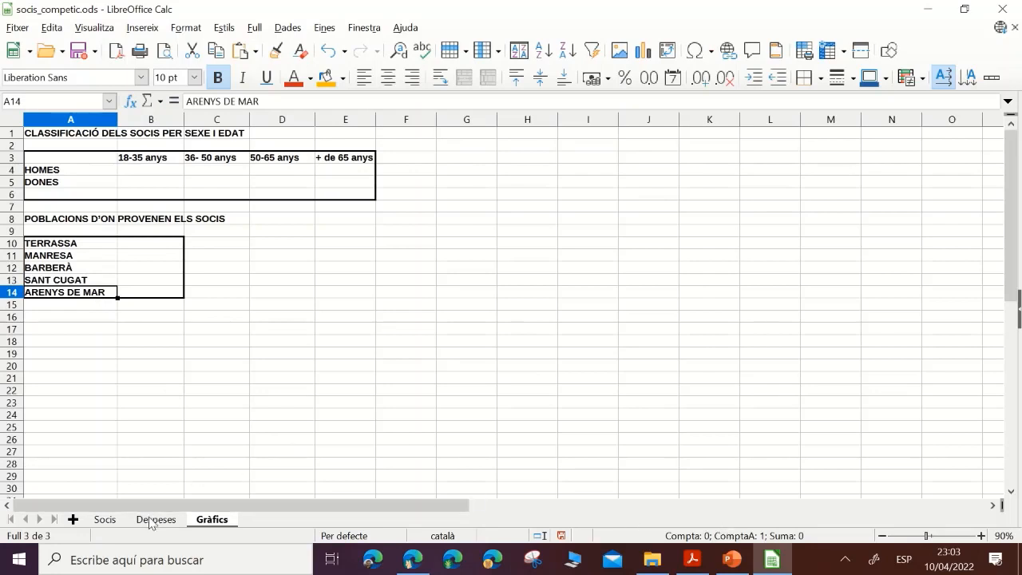
- Check the members' towns on the Socis sheet and replace the last town in A14 of Gràfics with SABADELL
left_click(105, 519)
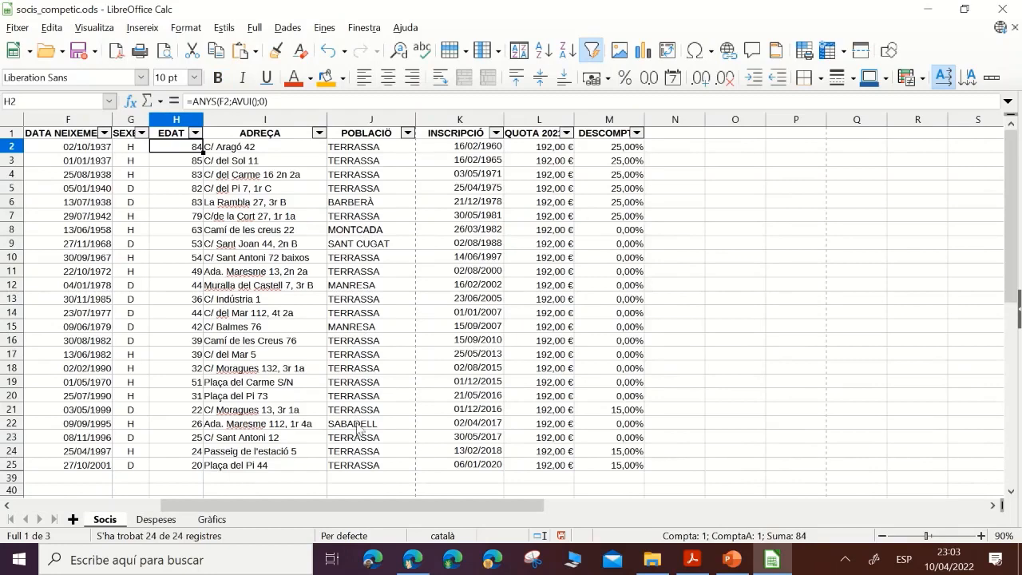
left_click(211, 520)
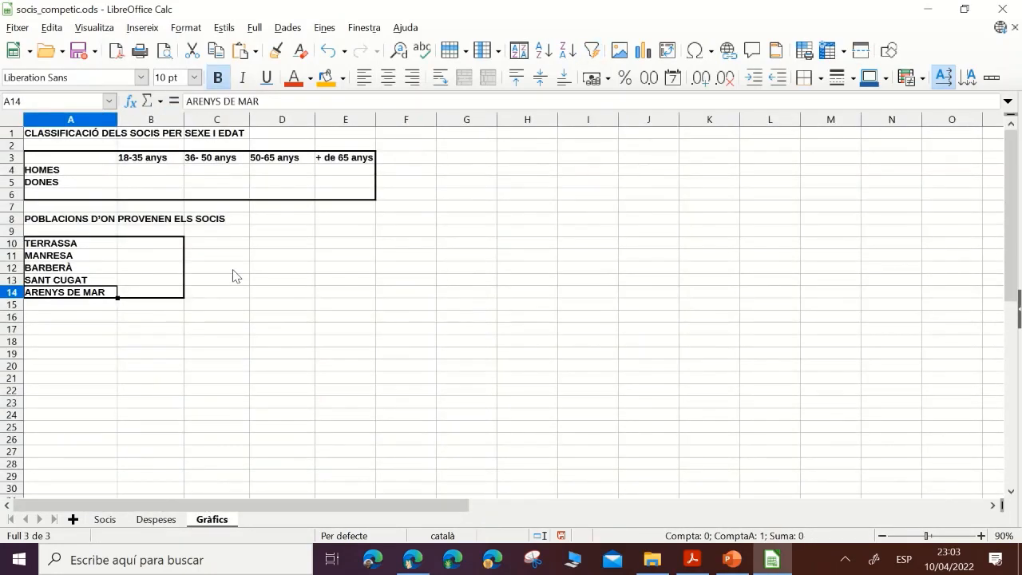
type("SABADELL")
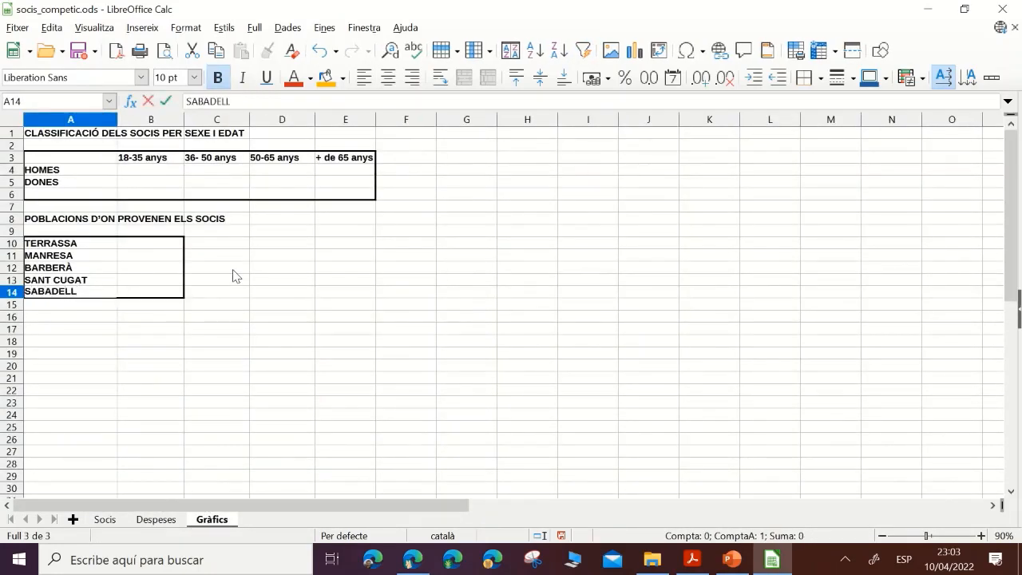
left_click(232, 243)
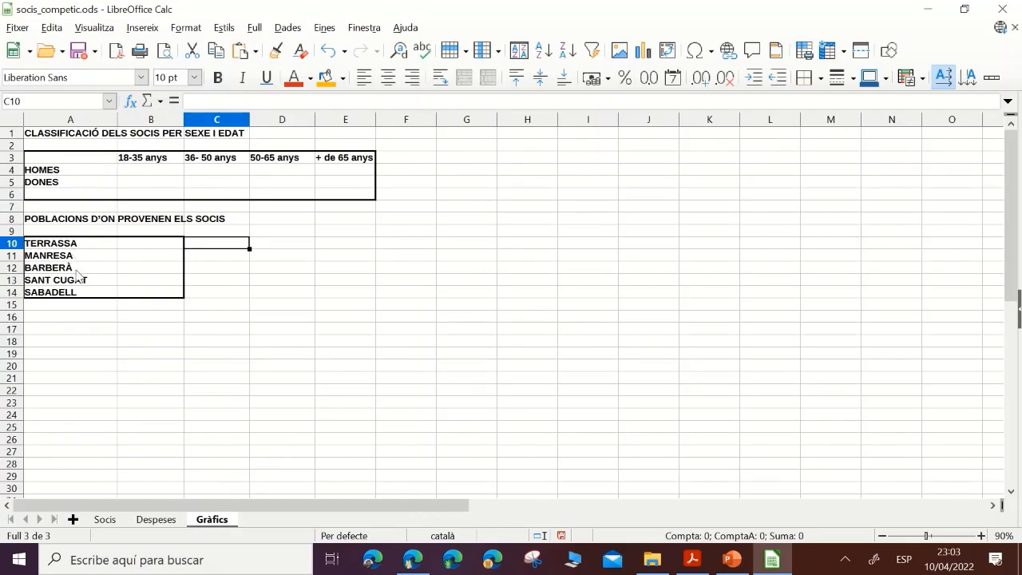
- Compare the town list on the Gràfics sheet with the town column on Socis, and examine the members' sex and age data
left_click(118, 524)
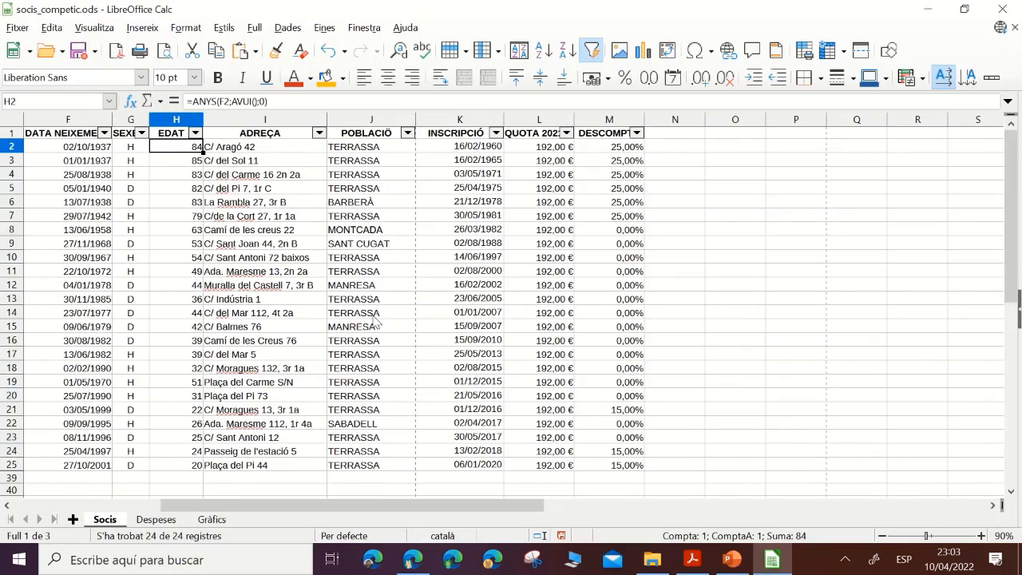
left_click(377, 231)
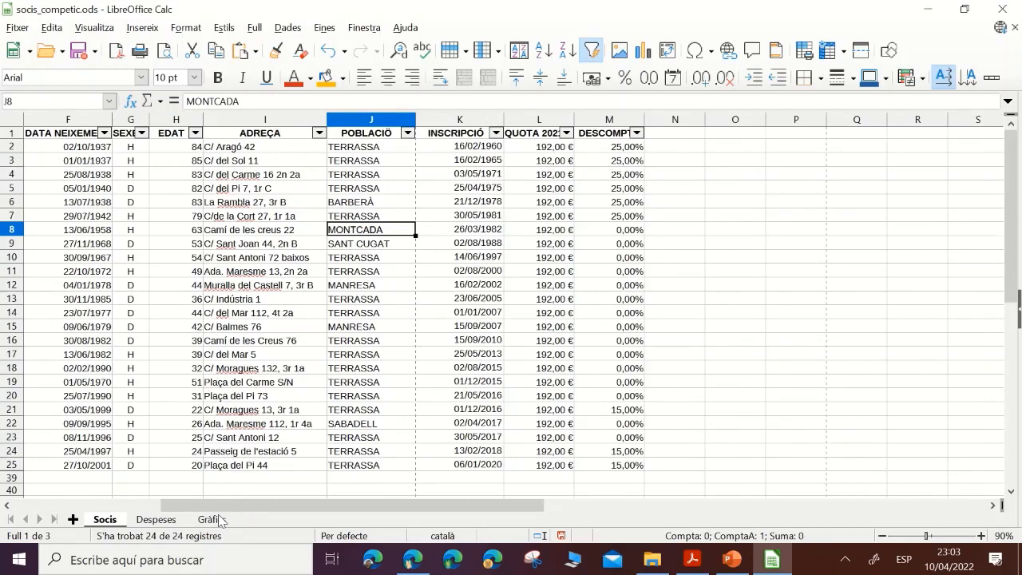
left_click(211, 519)
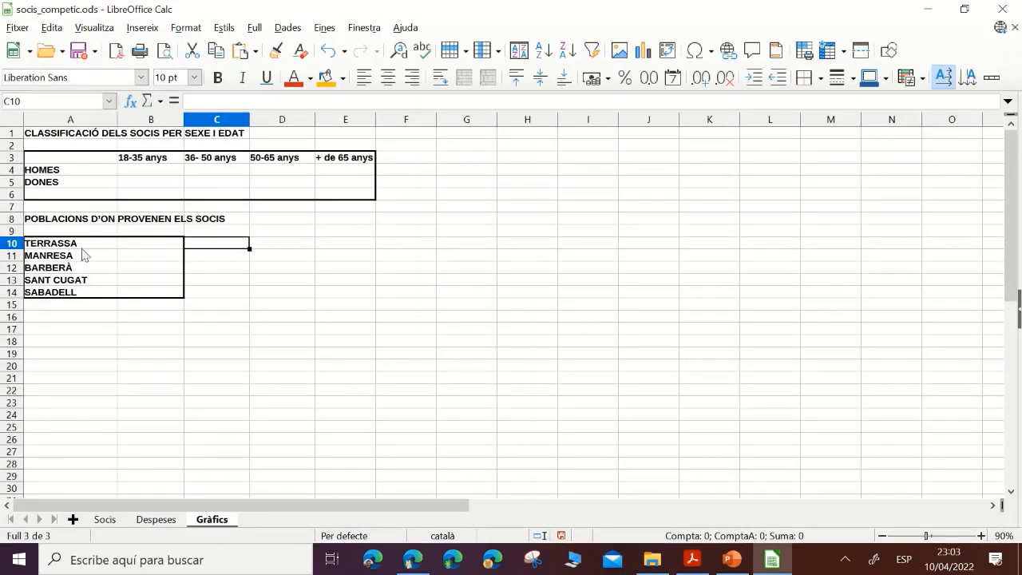
left_click_drag(84, 280, 87, 291)
left_click(90, 268)
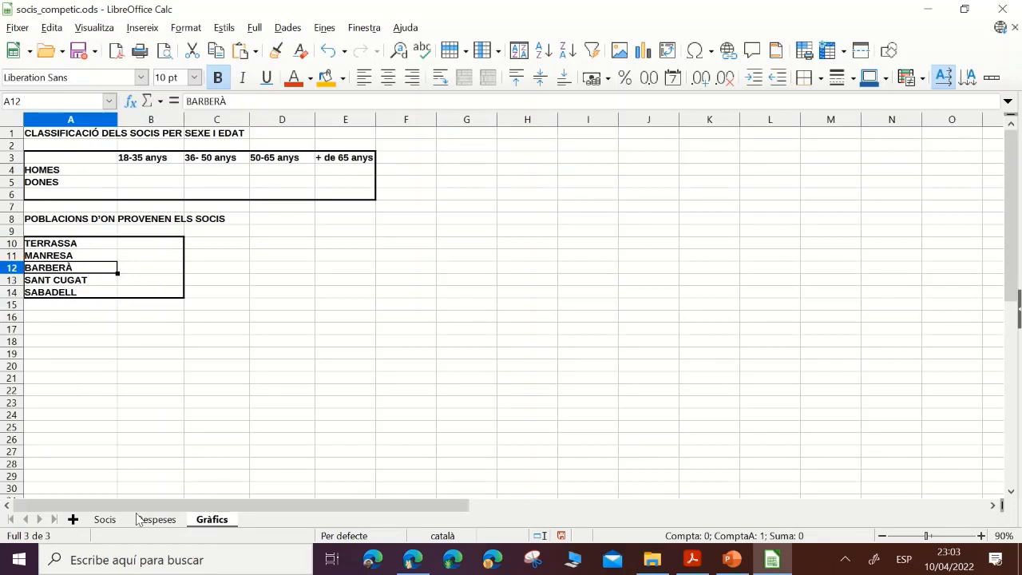
left_click(106, 519)
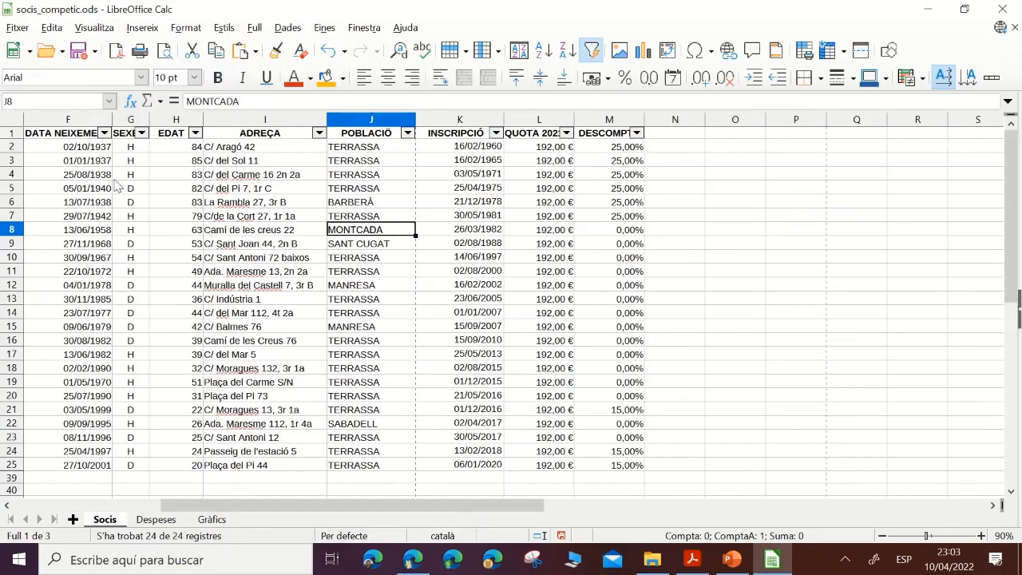
left_click(129, 150)
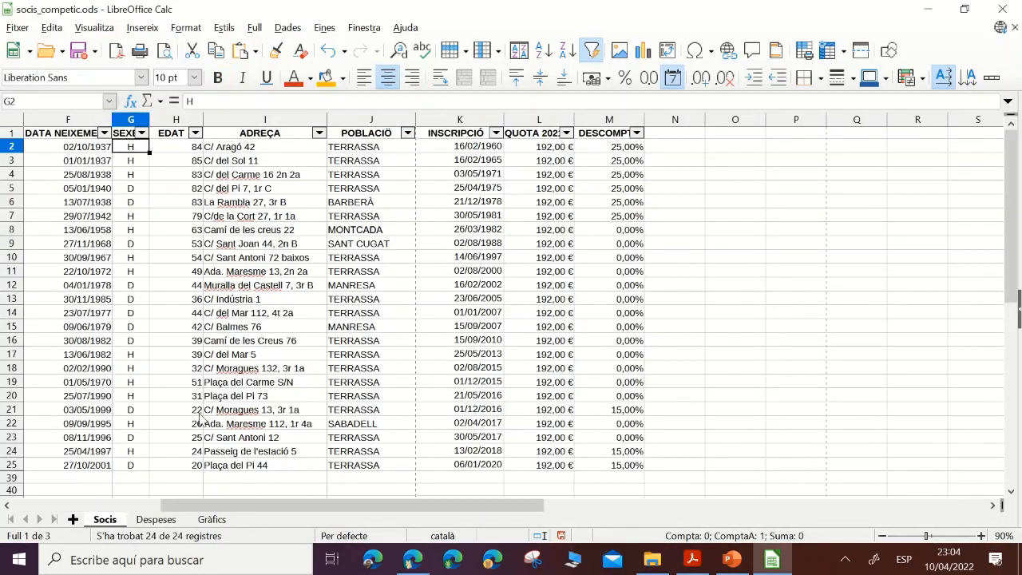
left_click(214, 521)
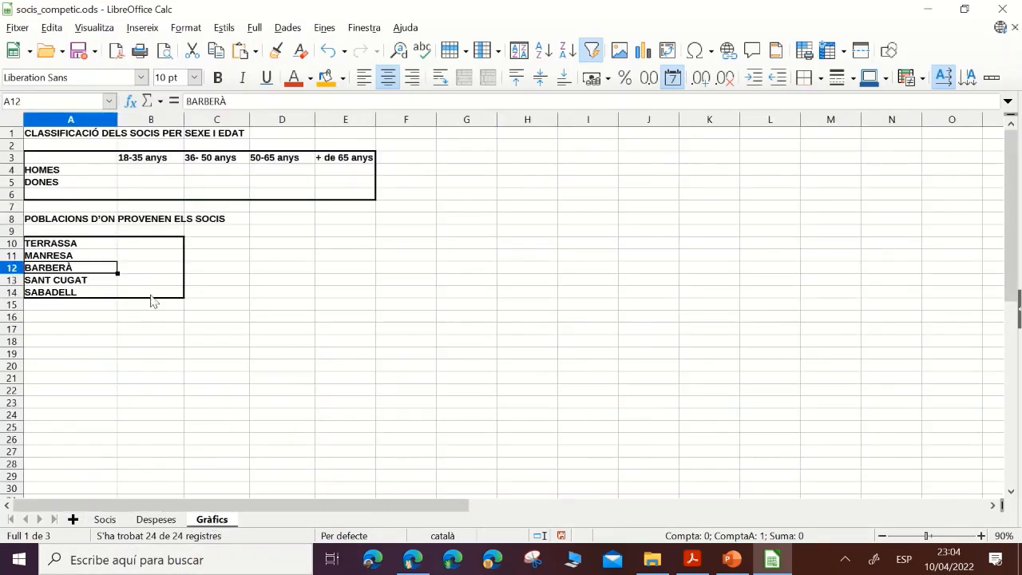
- Start a COMPTASICONJUNT formula from the Estadística functions in B4, for men aged 18-35
left_click(126, 171)
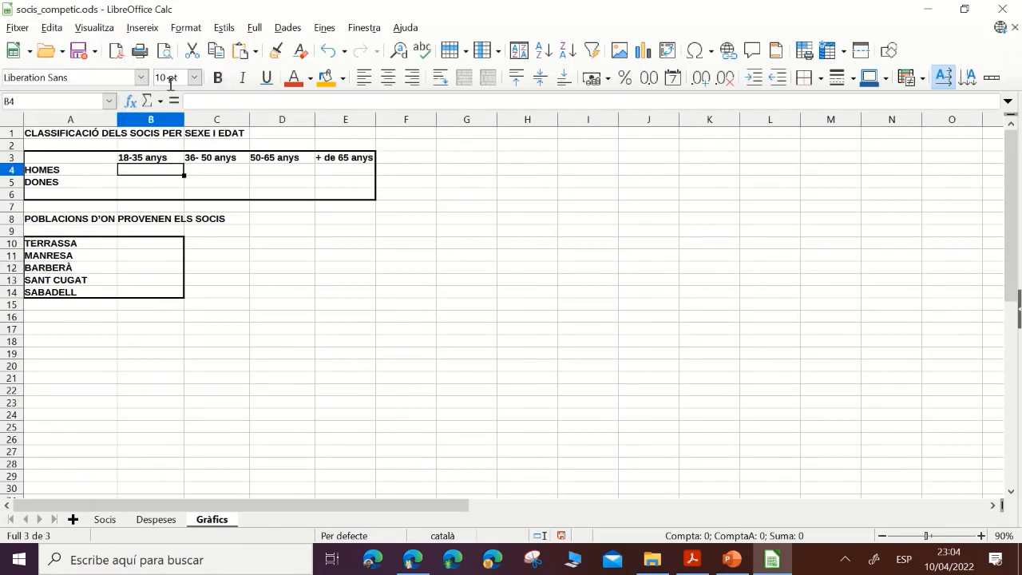
left_click(131, 102)
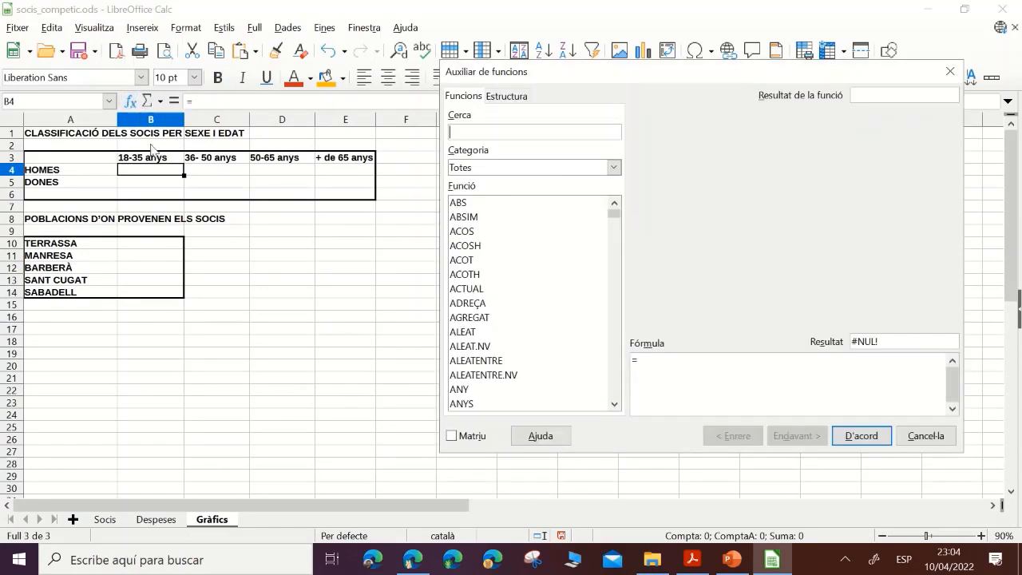
left_click(612, 167)
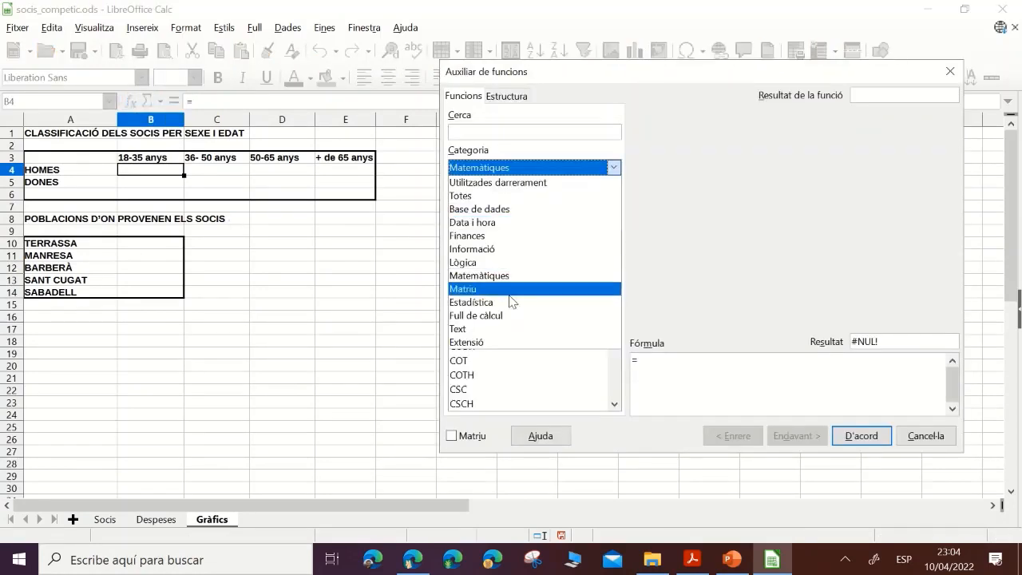
left_click(507, 301)
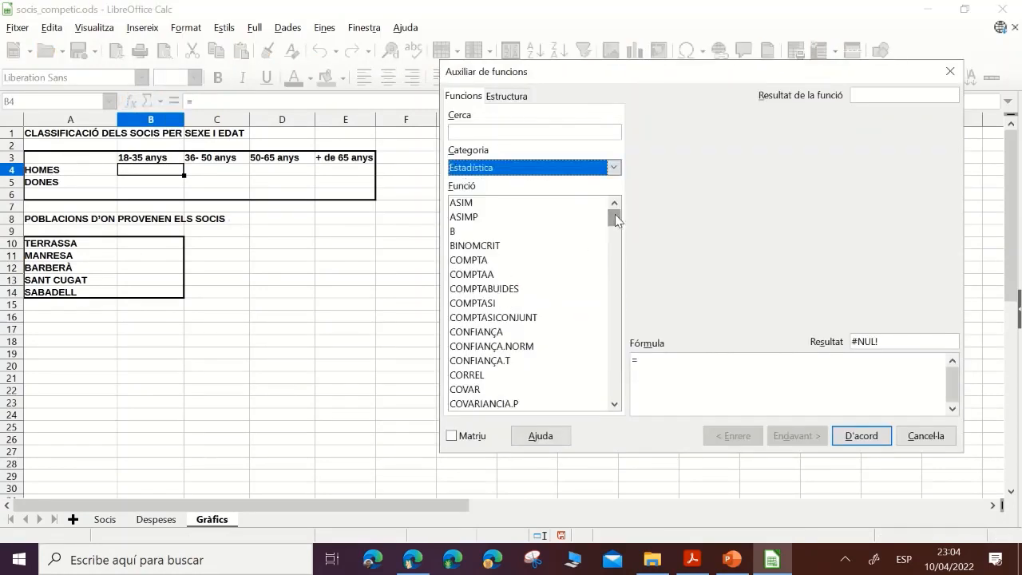
left_click(512, 319)
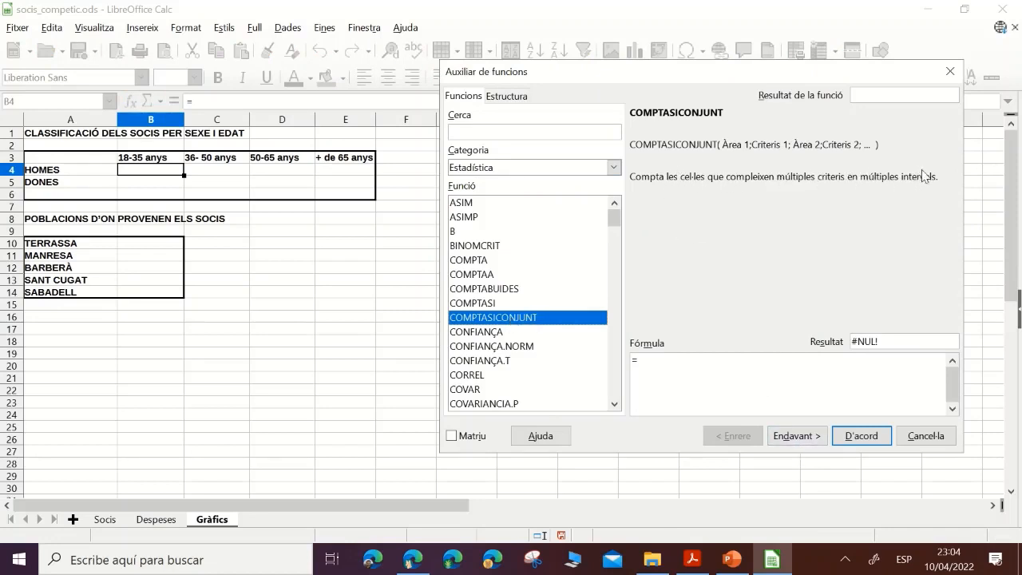
left_click(790, 435)
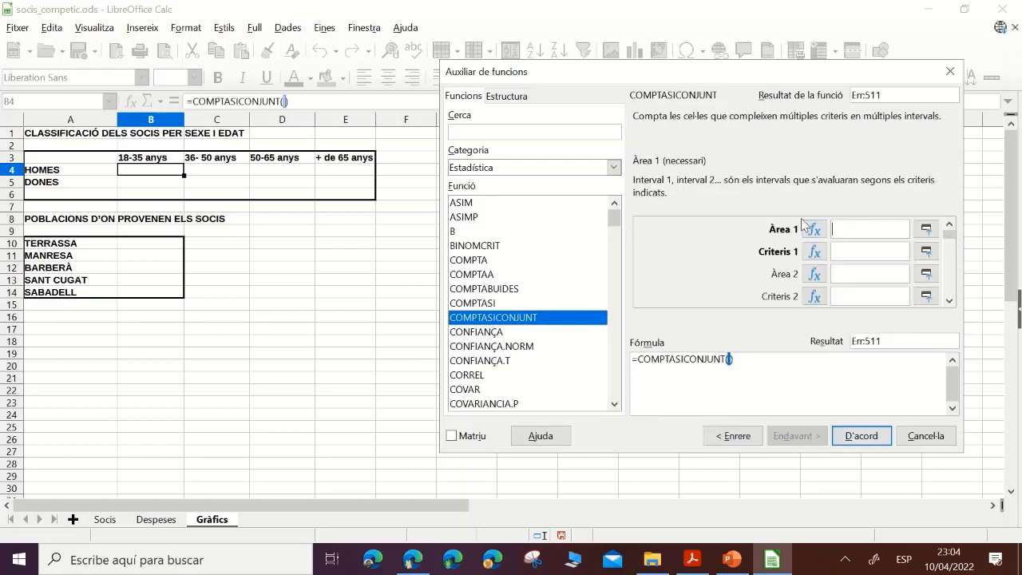
- Set the function's first range to the sex column G2:G25 on the Socis sheet, with the criterion "H"
left_click(927, 230)
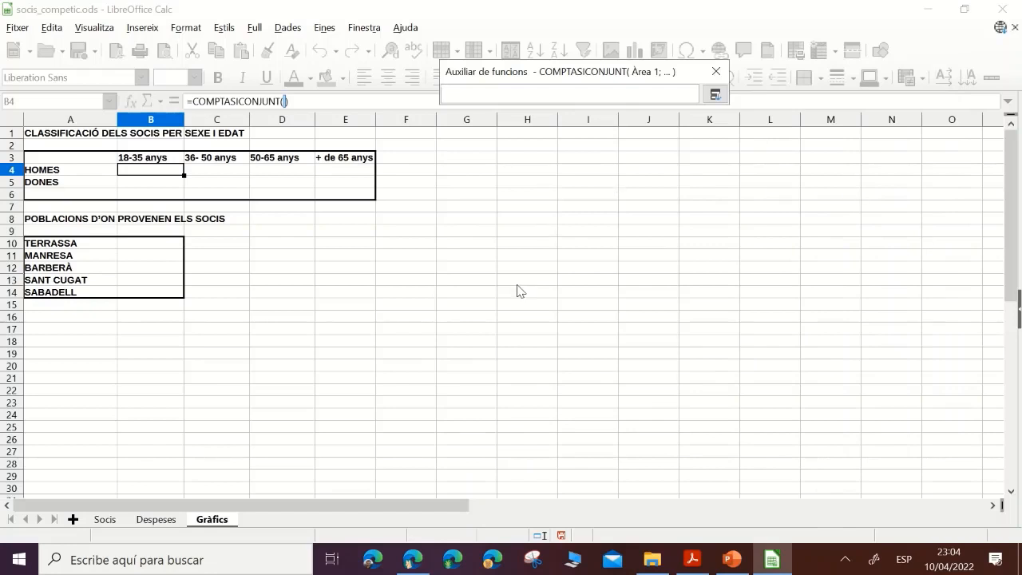
left_click(111, 521)
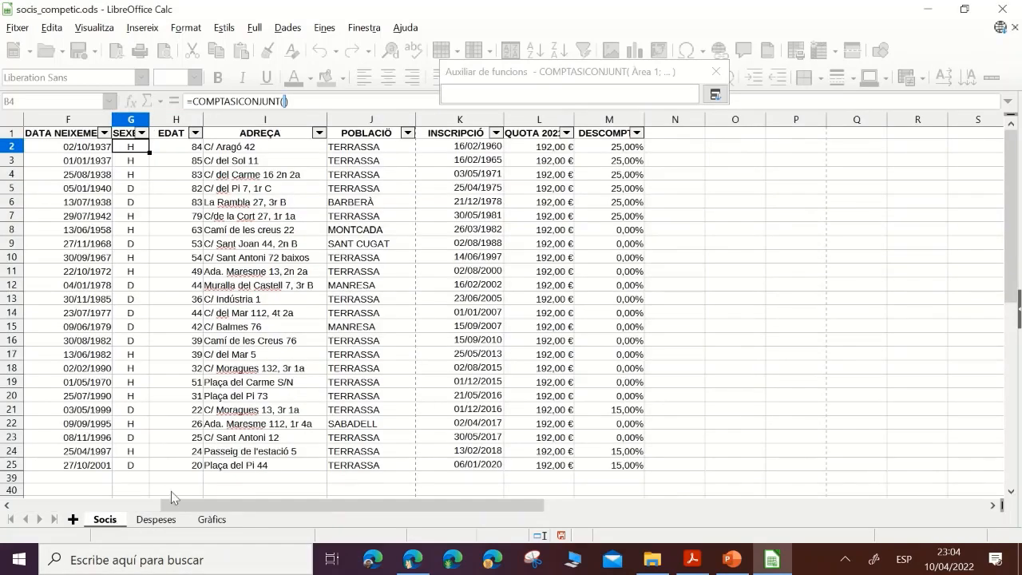
left_click_drag(130, 150, 128, 467)
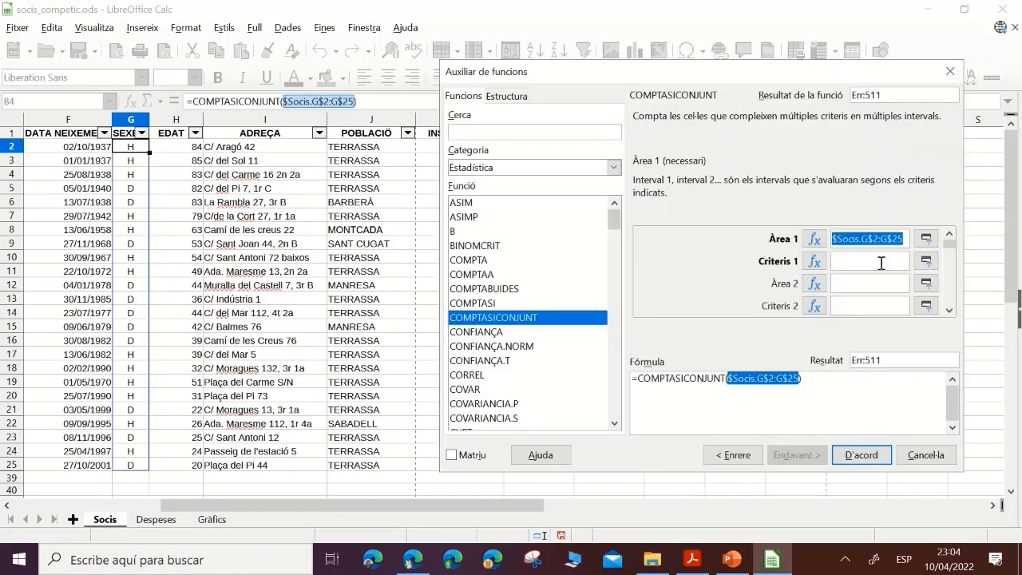
left_click(875, 261)
type("\"h\"")
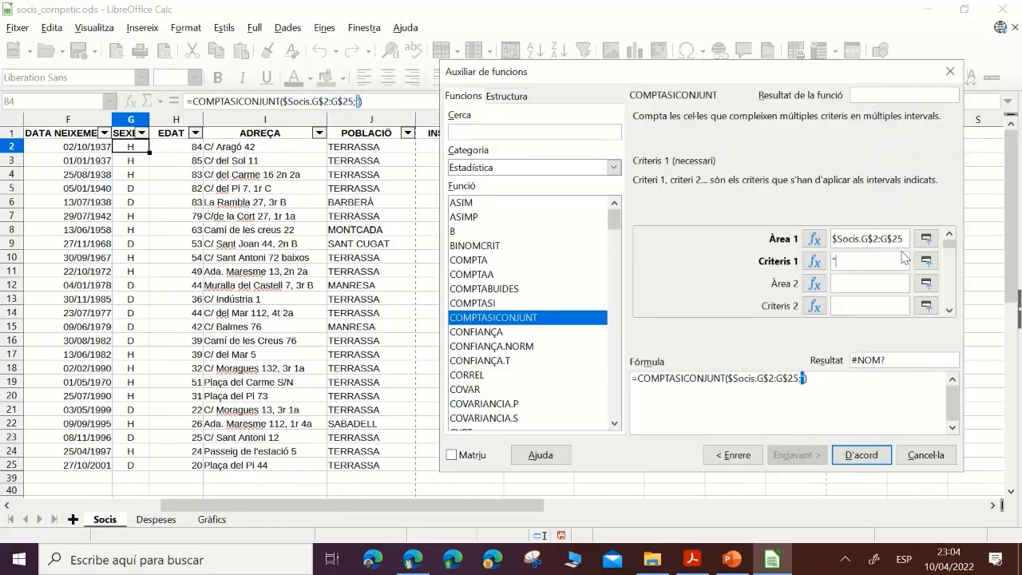
key("BackSpace")
key("BackSpace")
type("H\"")
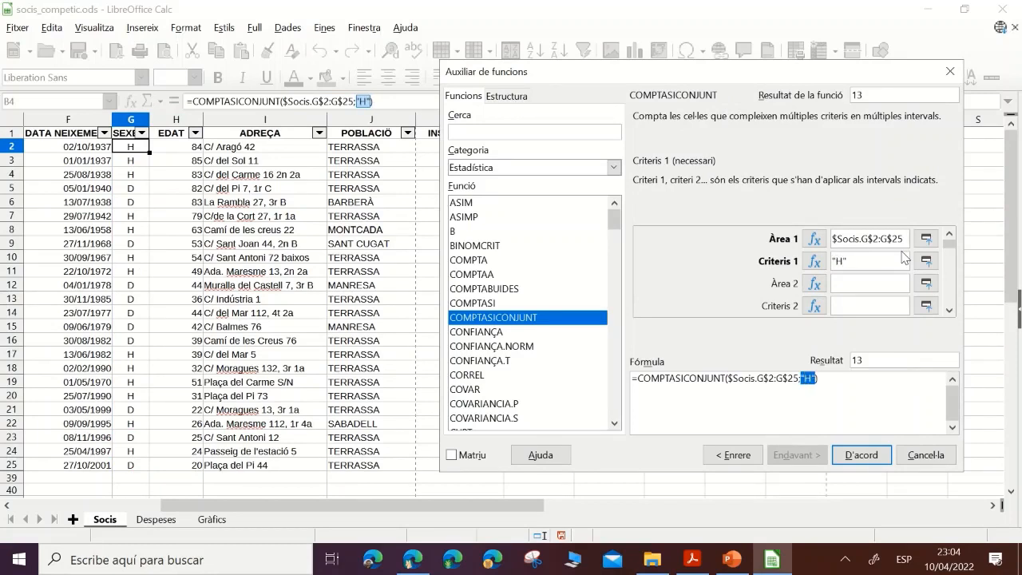
- Set the second range to the age column H2:H25 on Socis, with the criterion ">18"
left_click(929, 285)
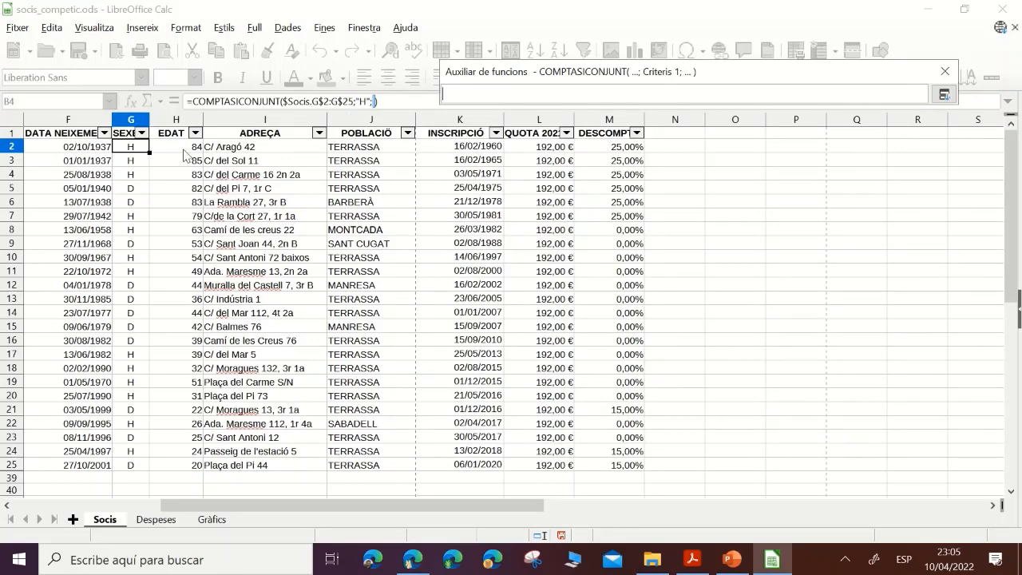
left_click_drag(188, 154, 179, 467)
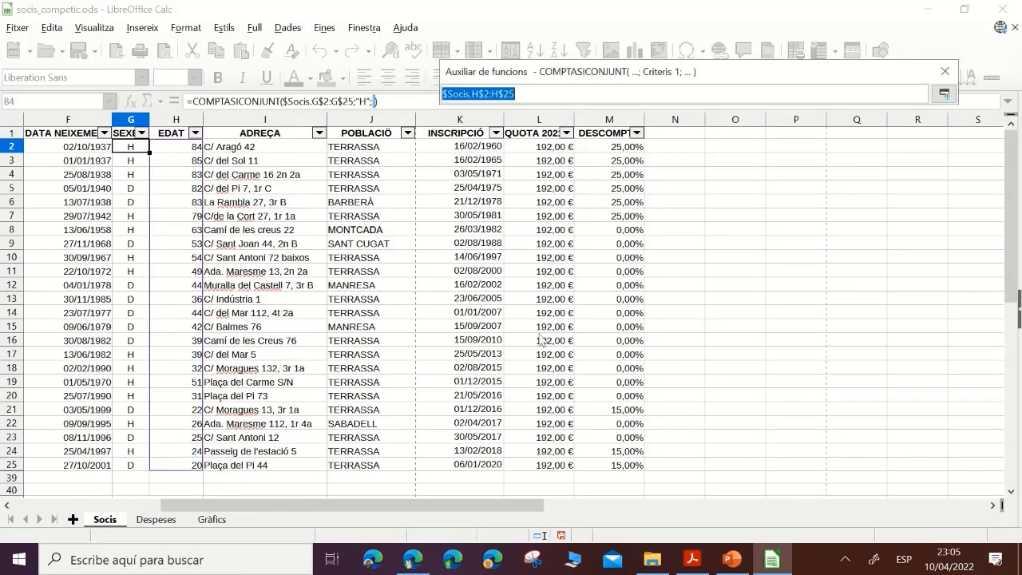
left_click(944, 93)
left_click(849, 306)
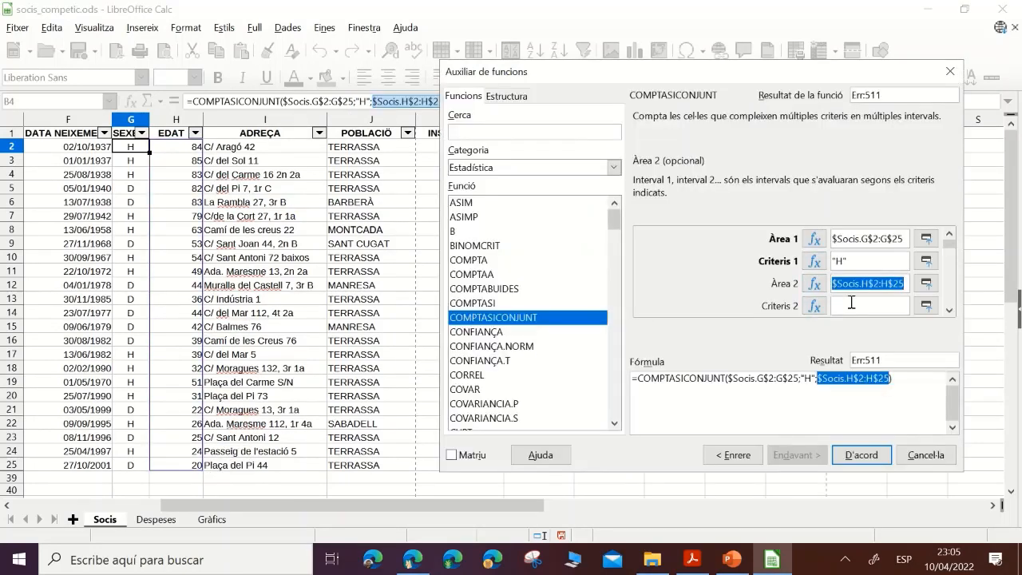
type("\"")
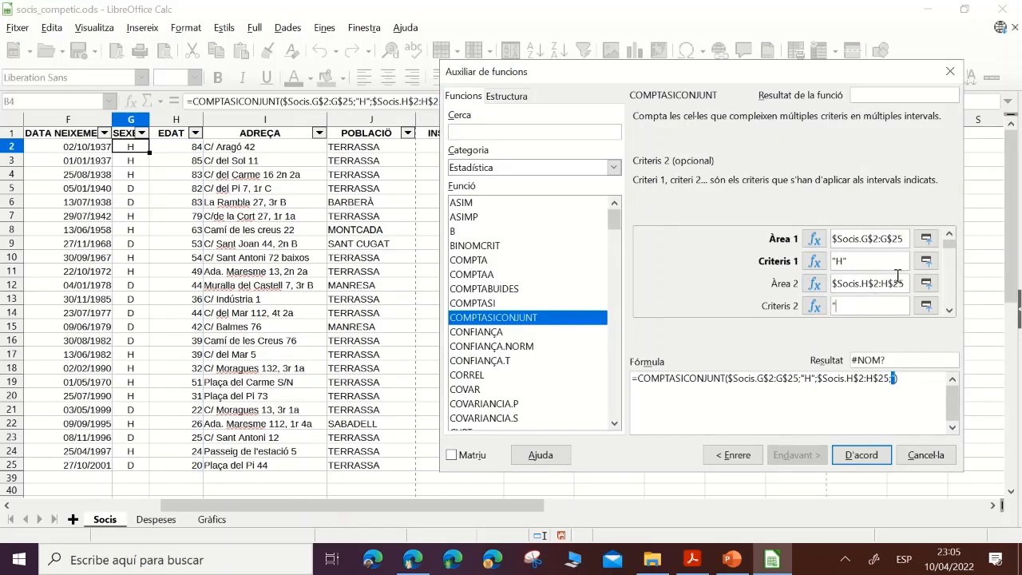
type(">18\"")
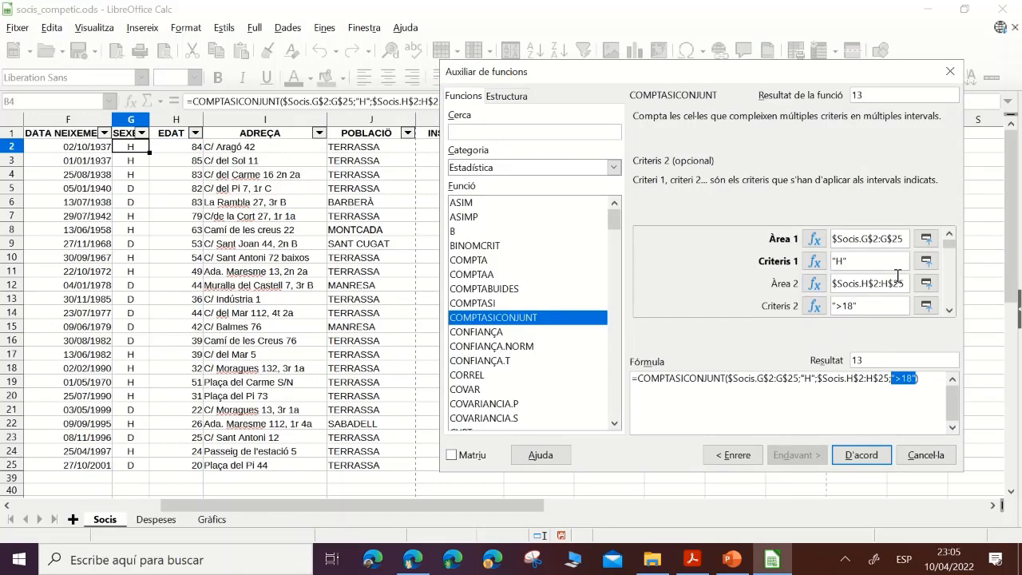
left_click(708, 565)
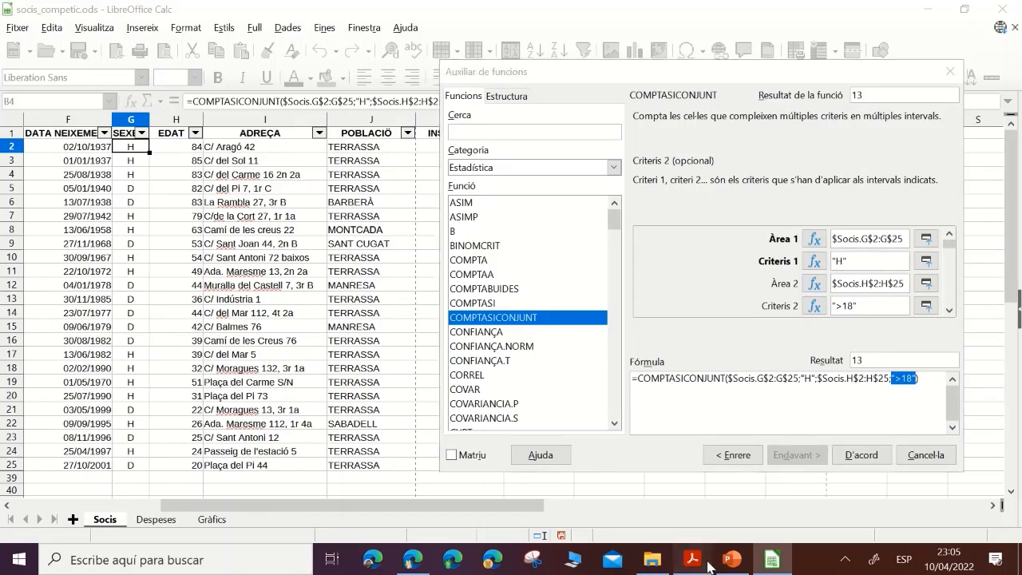
left_click(709, 566)
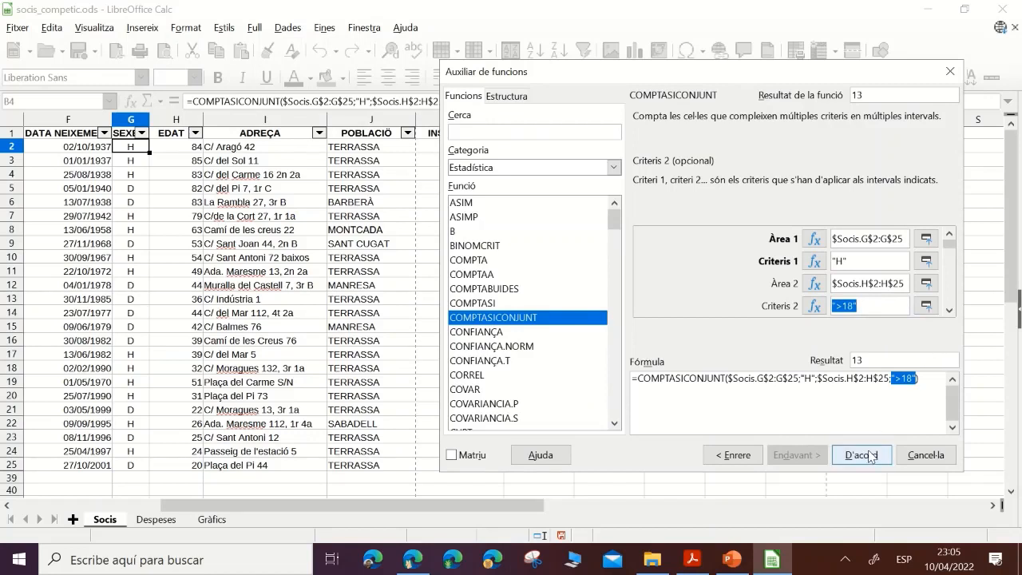
- Add the age column H2:H25 on Socis as the third range with the criterion "<35", and insert the formula
left_click(949, 311)
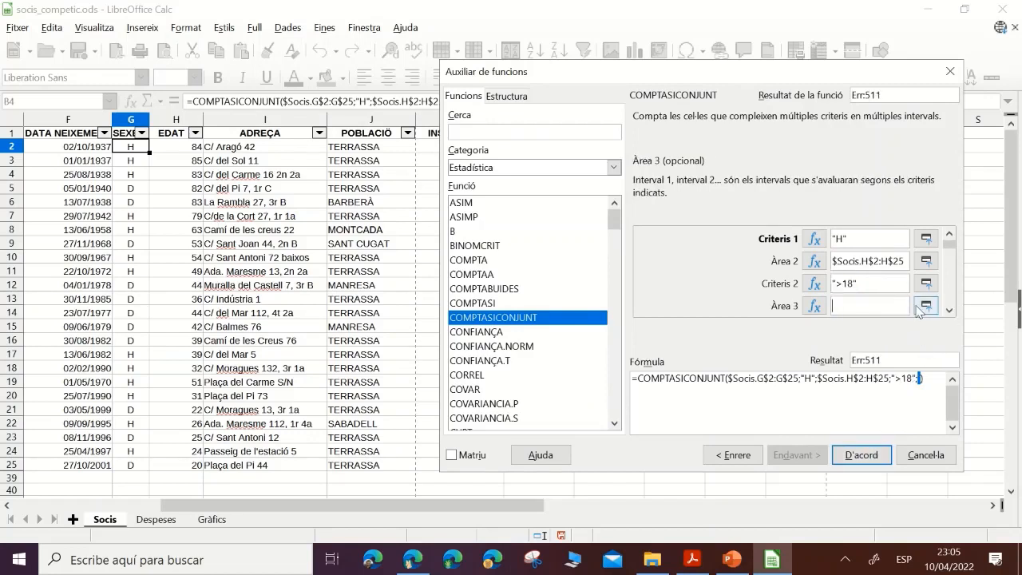
left_click(925, 308)
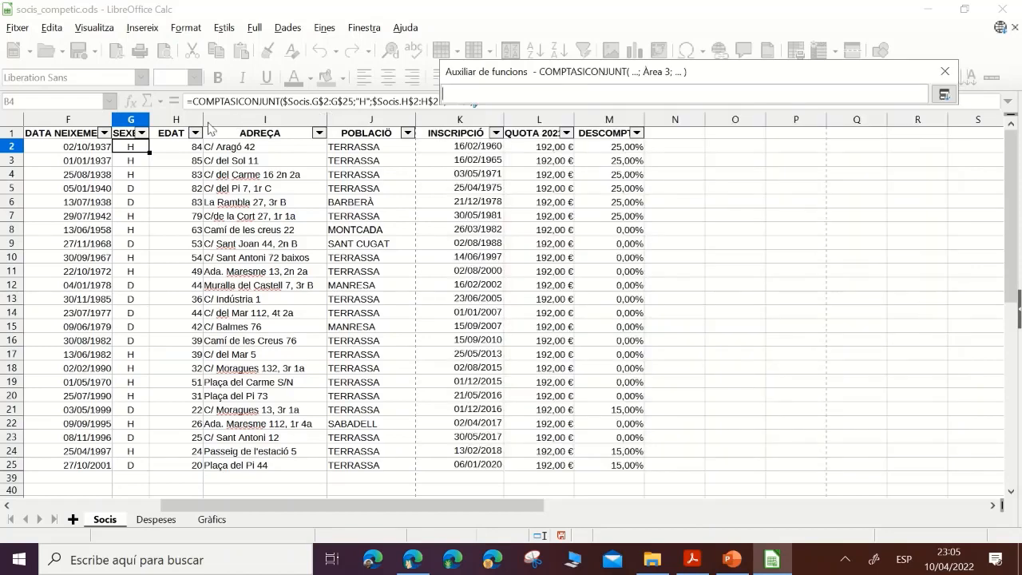
left_click_drag(176, 147, 172, 468)
left_click(944, 95)
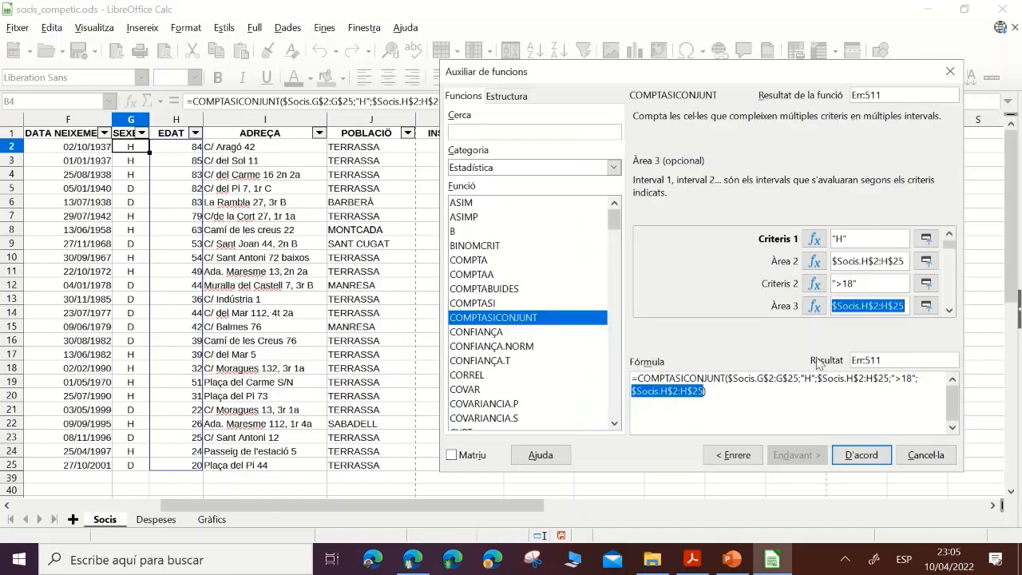
left_click(950, 311)
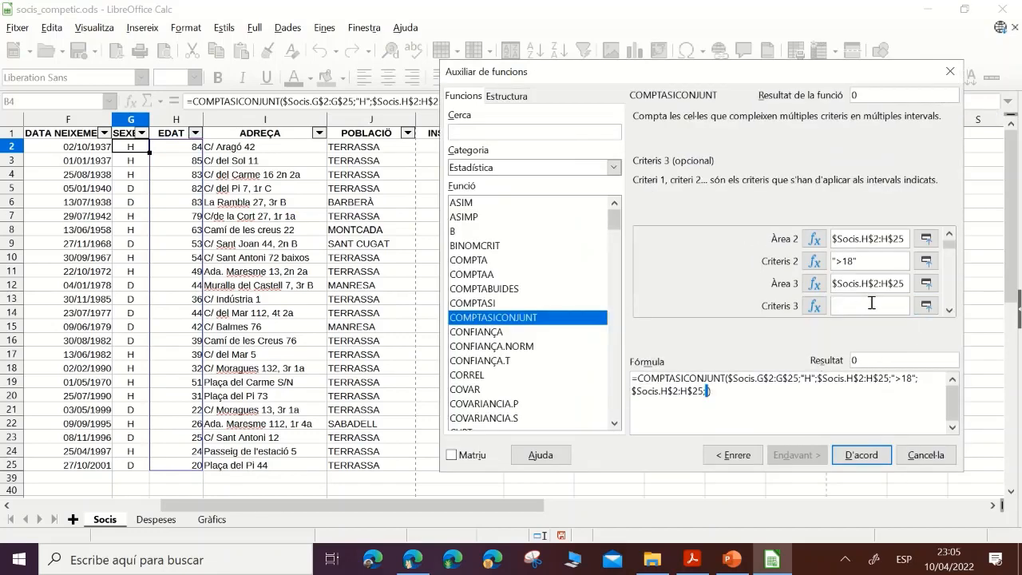
type("\"")
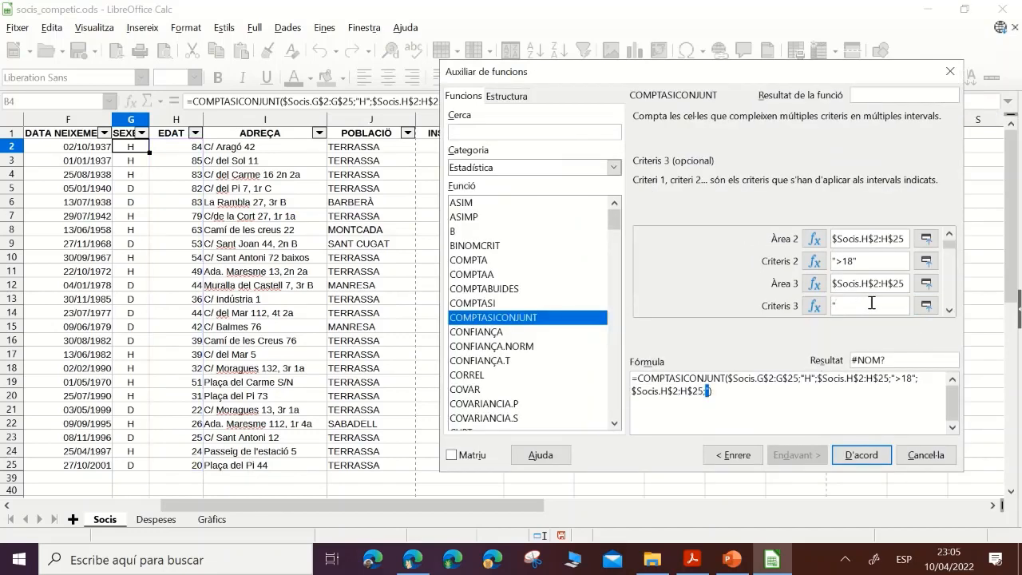
type("<35\"")
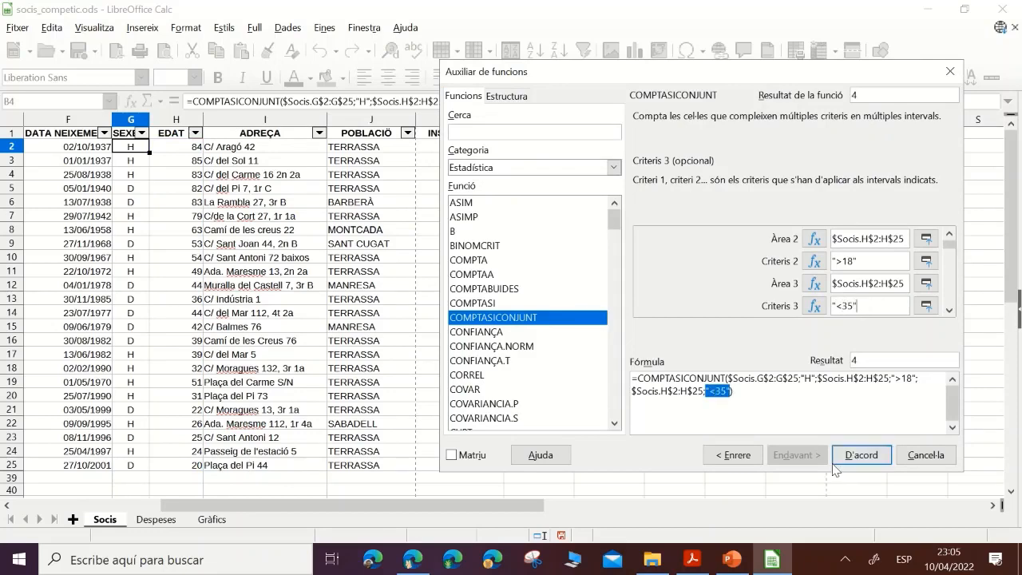
left_click(856, 457)
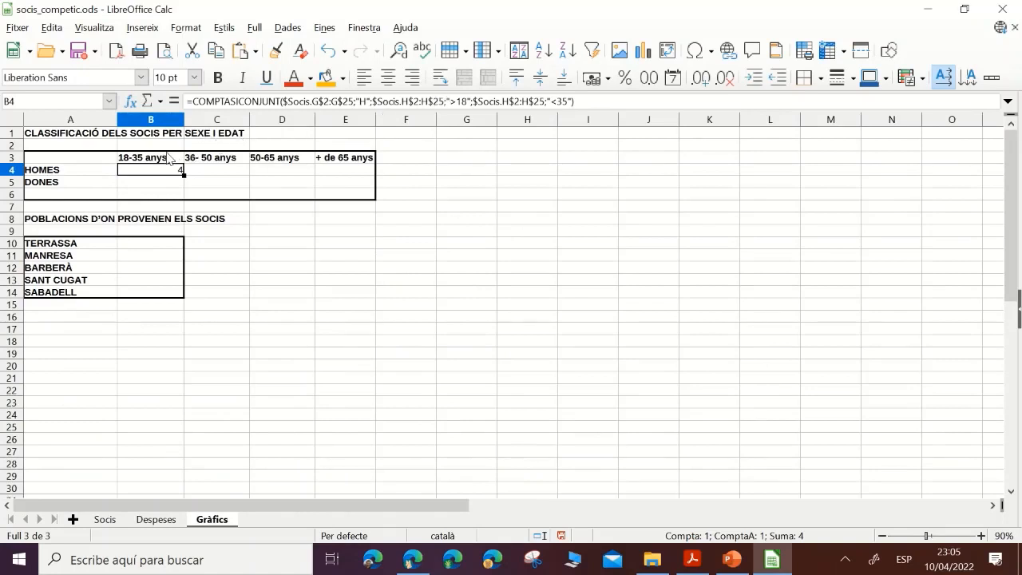
- Change the age criteria in B4's formula to ">=18" and "<=35"
left_click(453, 103)
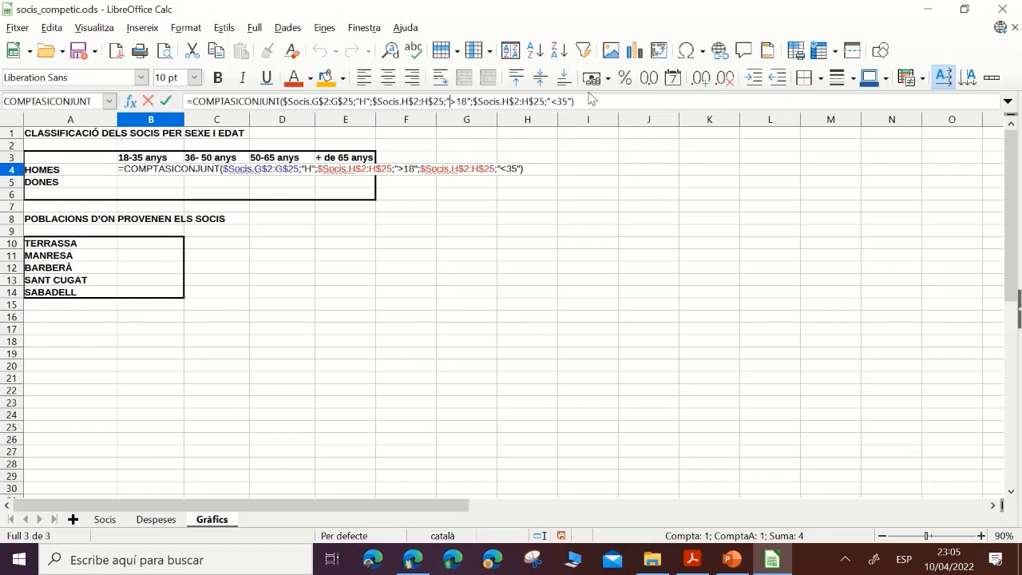
key("Right")
type("=")
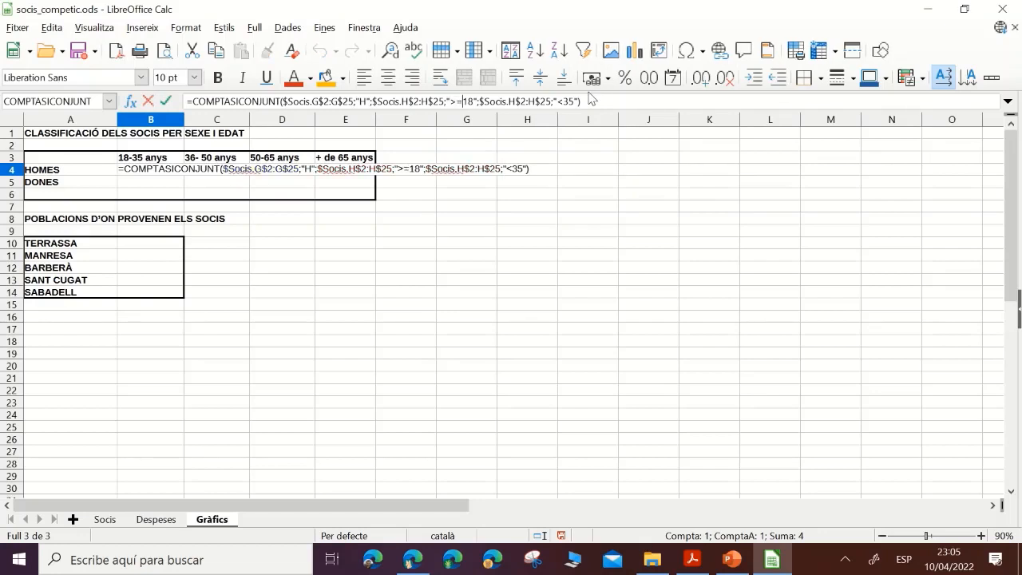
left_click(562, 102)
type("=")
key("Return")
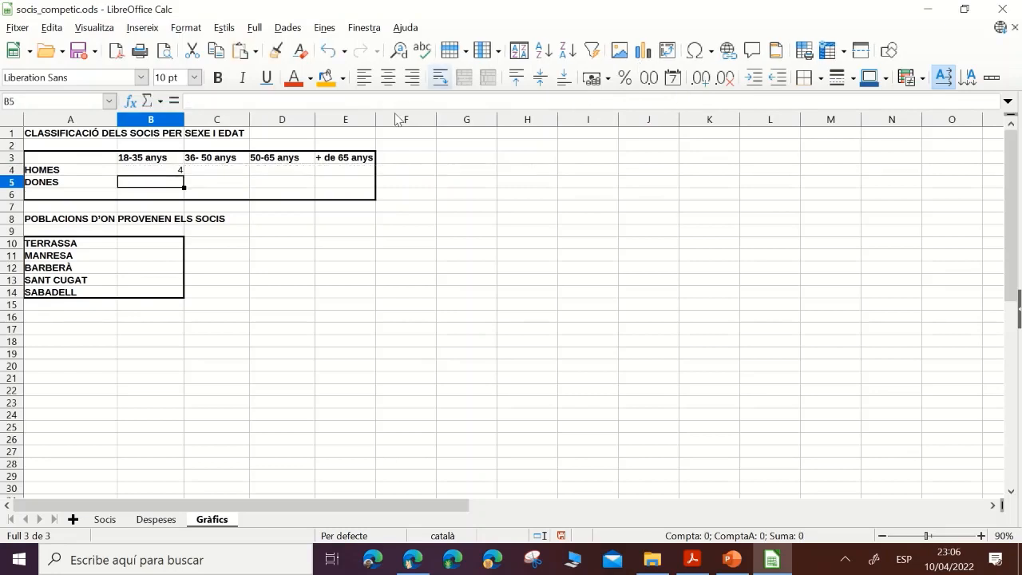
- Make the column references of the sex range in B4's formula absolute, giving $G$2:$G$25
left_click(170, 170)
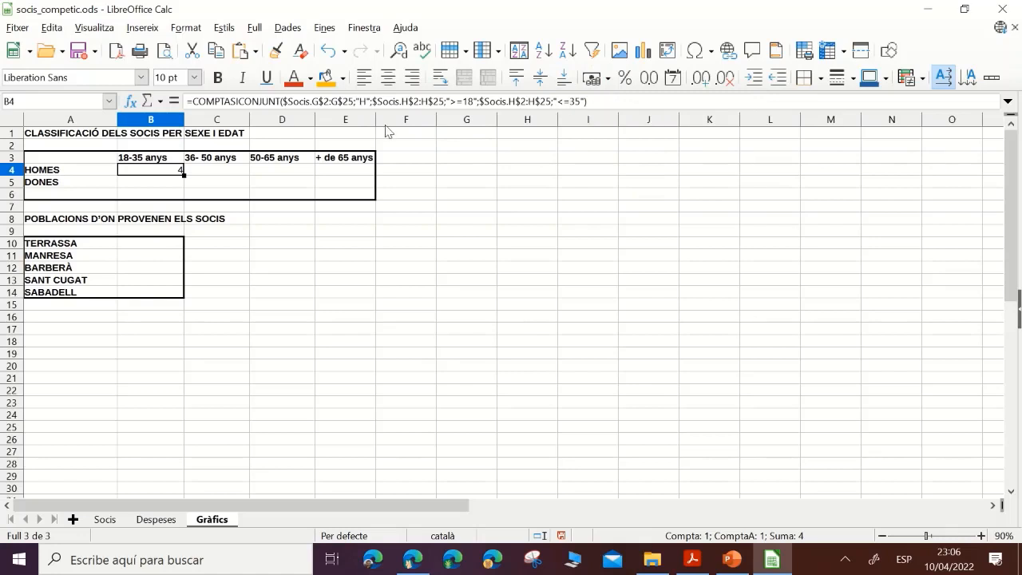
left_click(312, 104)
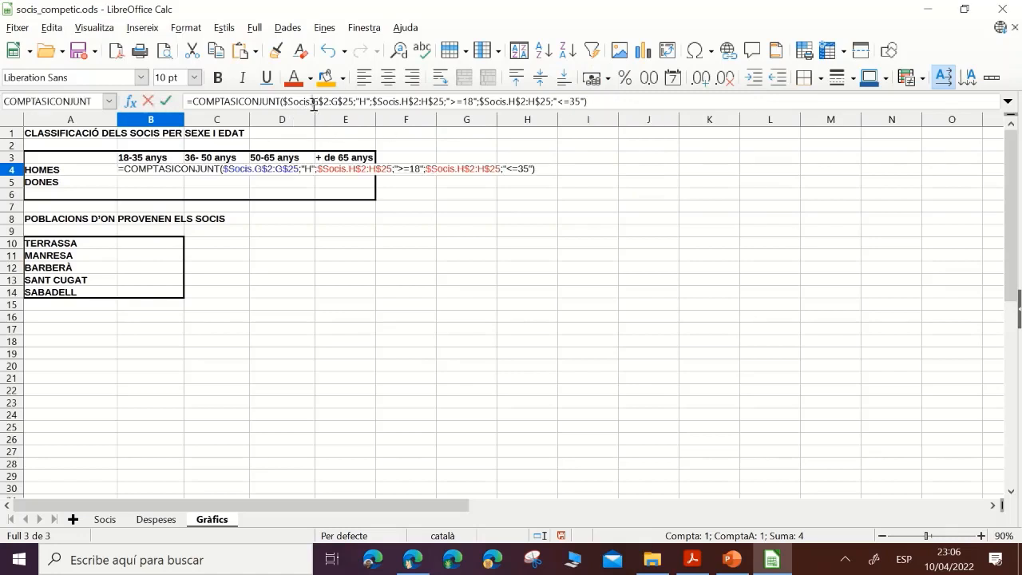
type("$")
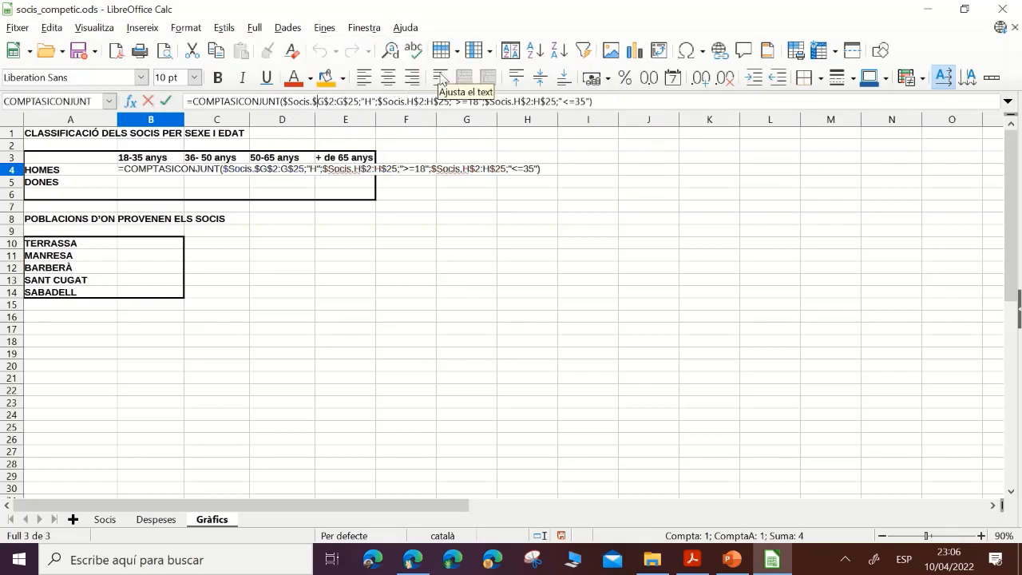
left_click(337, 101)
type("$")
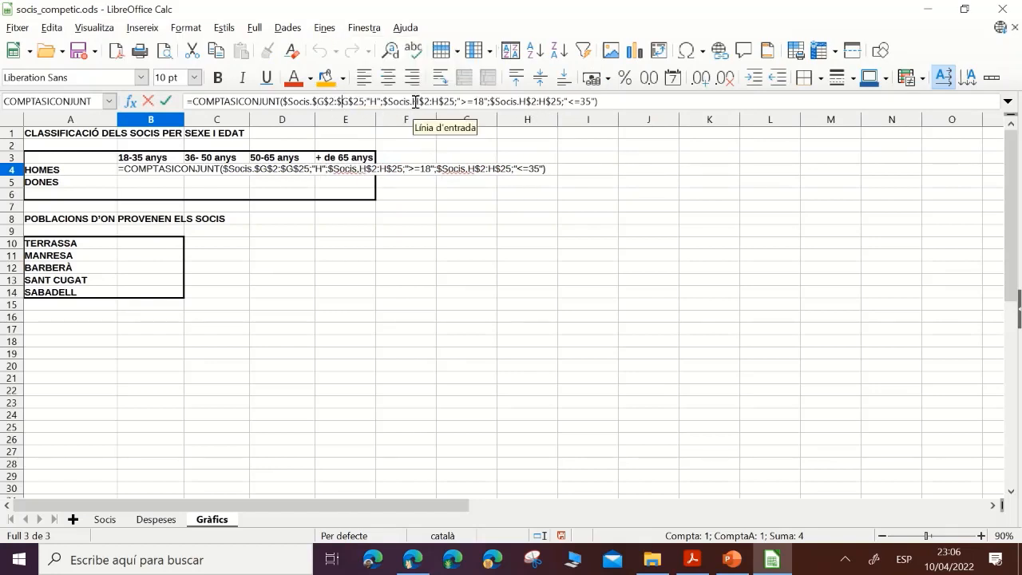
- Make both age ranges in B4's formula fully absolute as $H$2:$H$25 and accept the formula
left_click(412, 101)
type("$")
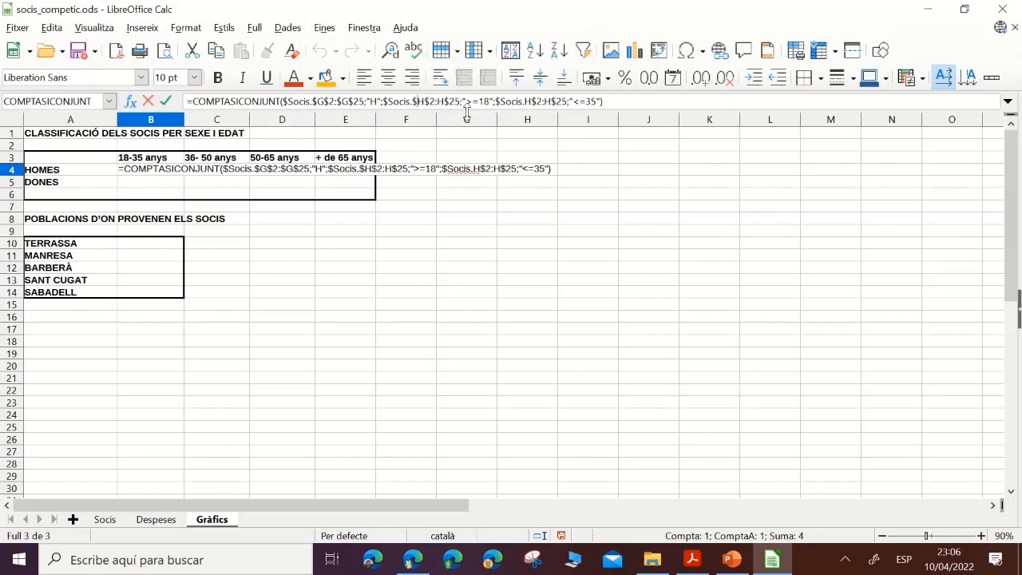
left_click(439, 102)
type("$")
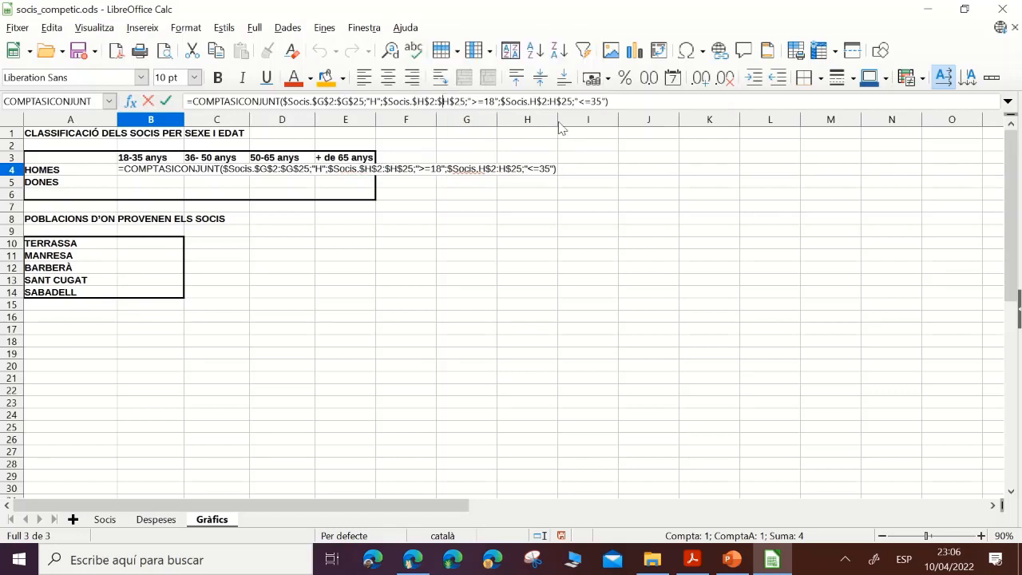
left_click(531, 101)
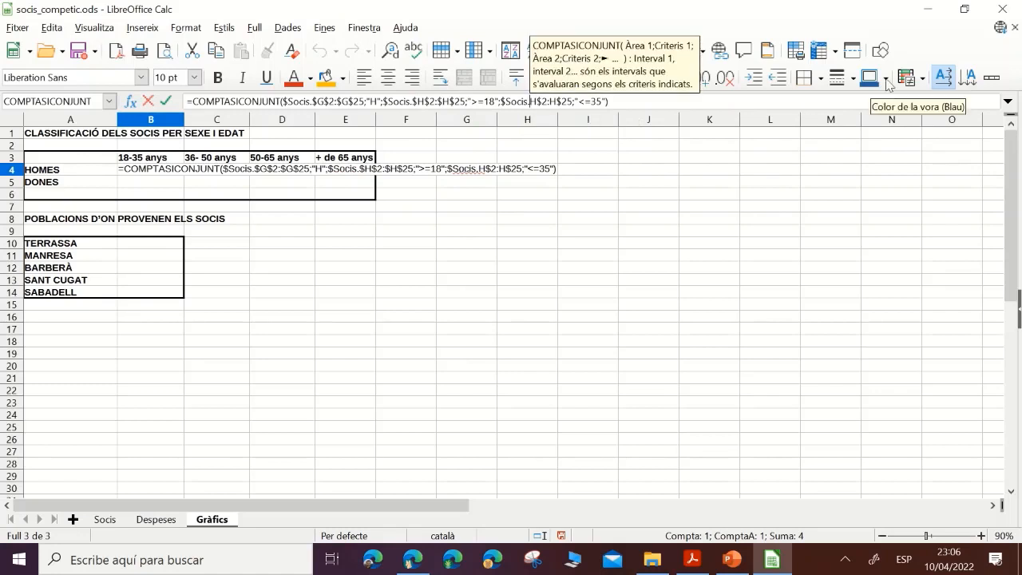
type("$")
key("Right")
key("Right")
key("Right")
key("Right")
type("$")
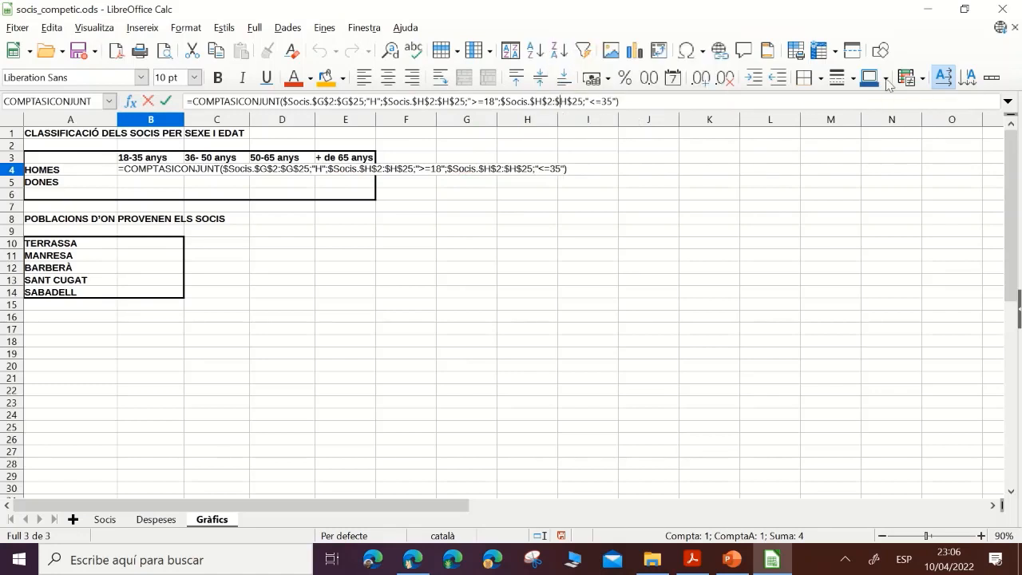
key("Return")
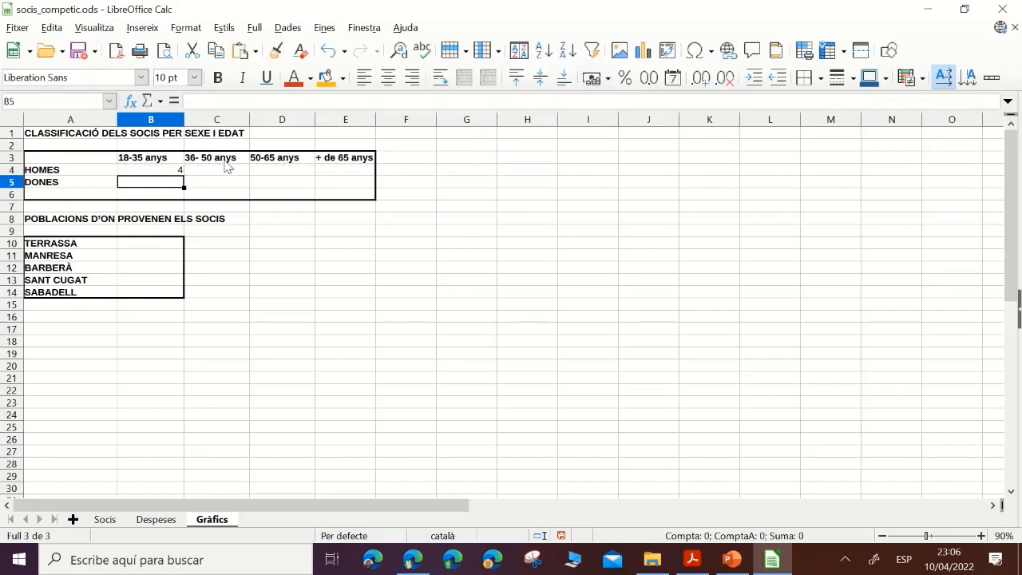
- Copy the B4 formula into B5, the DONES row of the 18-35 anys column, and compare both cells
left_click(166, 170)
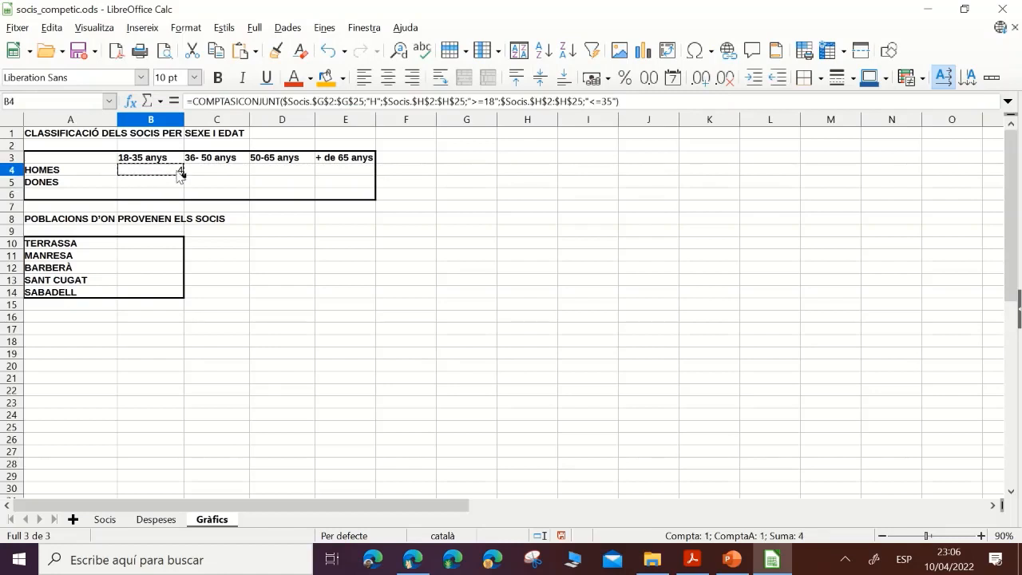
left_click(180, 182)
key("ctrl+v")
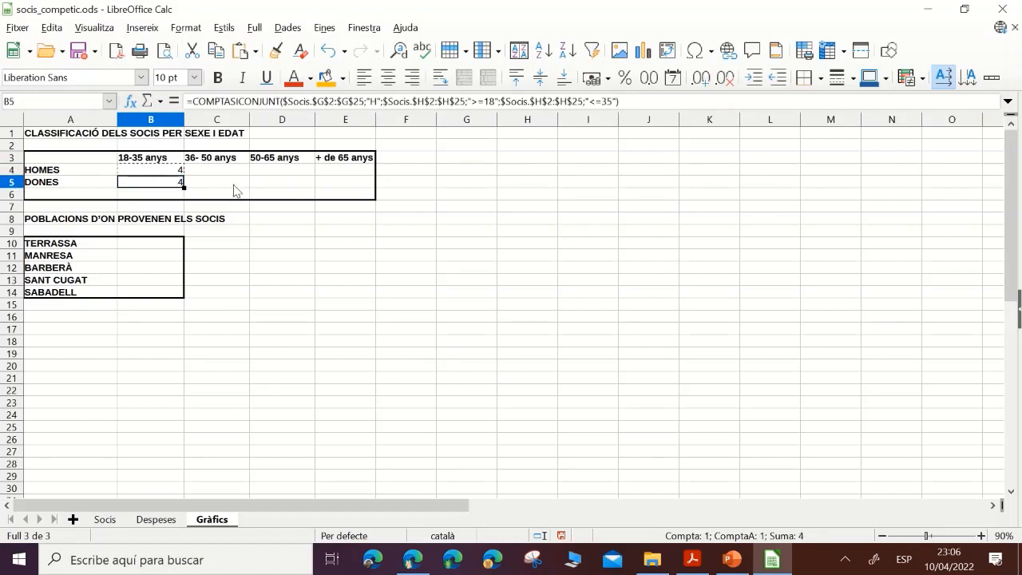
left_click(176, 171)
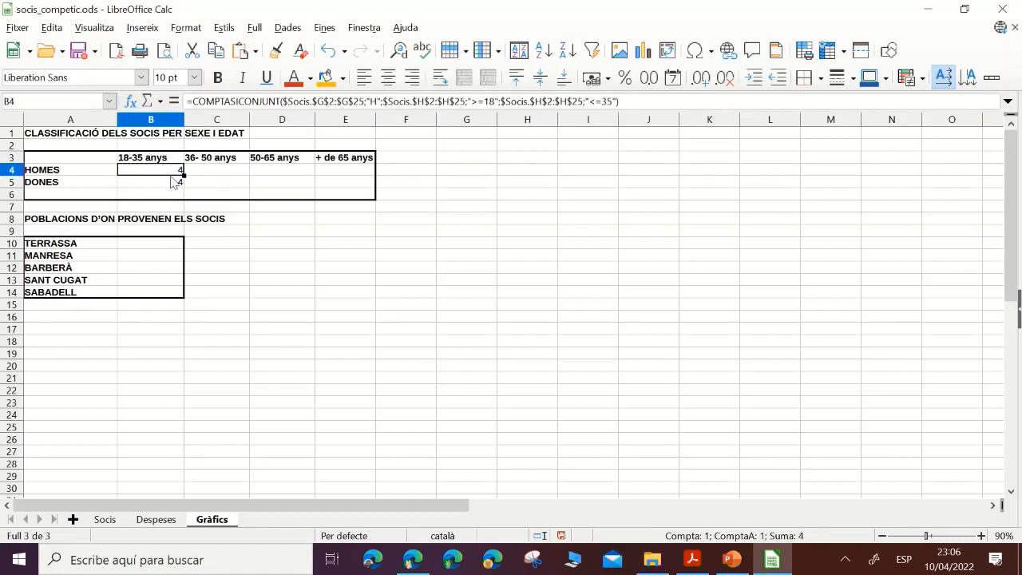
left_click(177, 180)
left_click(176, 173)
left_click(171, 183)
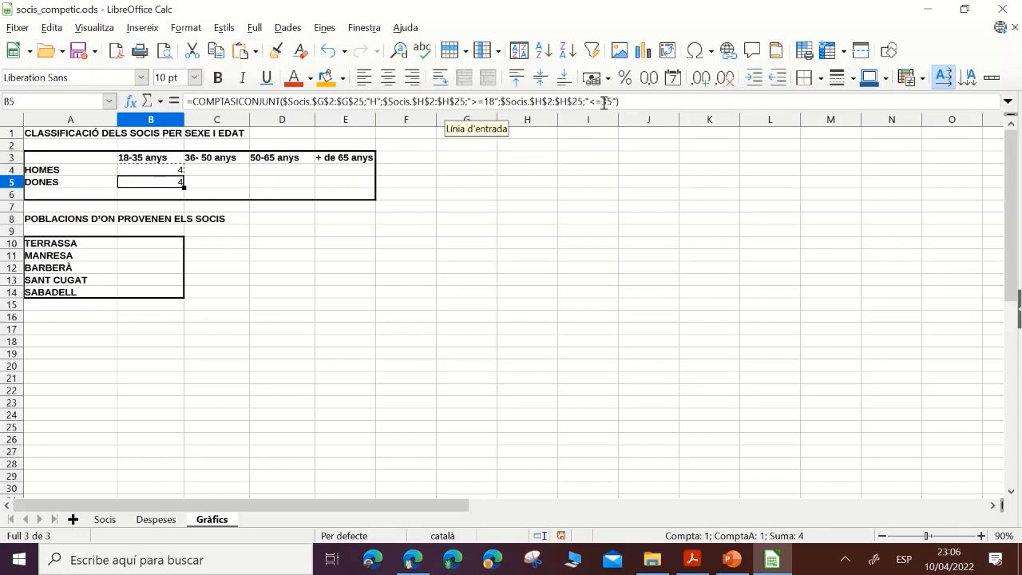
- Change the sex criterion in B5's formula to "D"
left_click(374, 102)
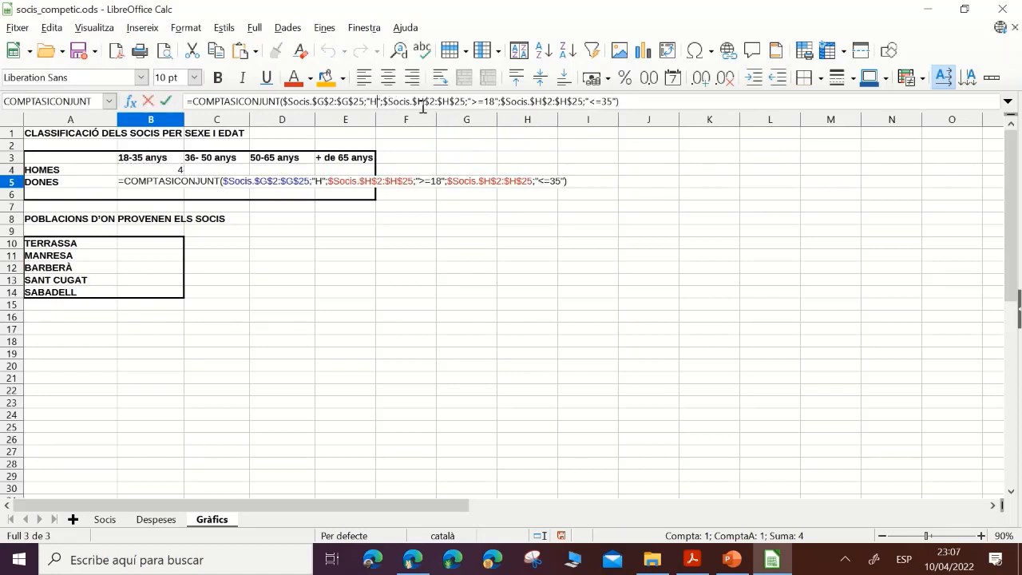
key("BackSpace")
type("d")
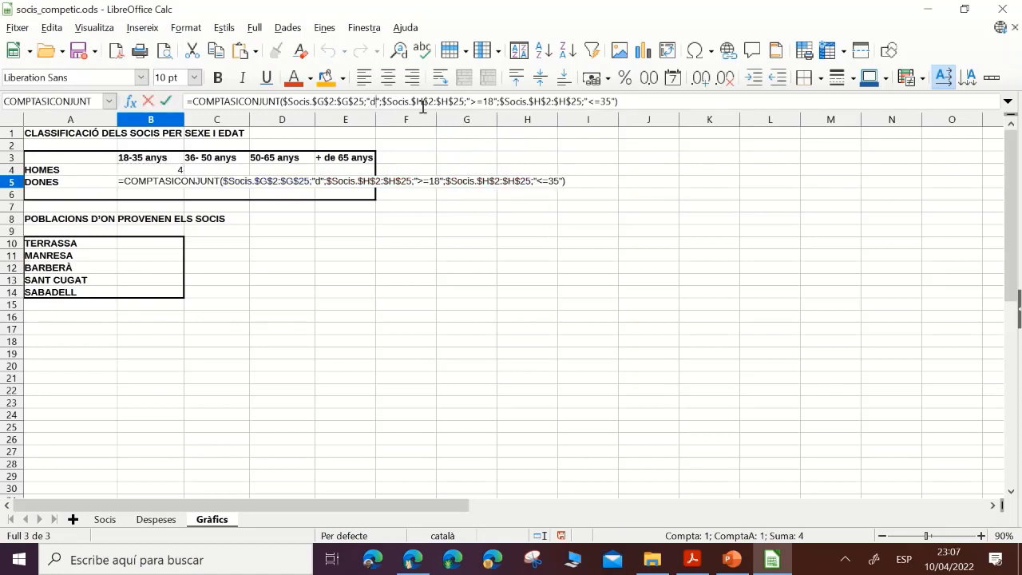
key("BackSpace")
type("D")
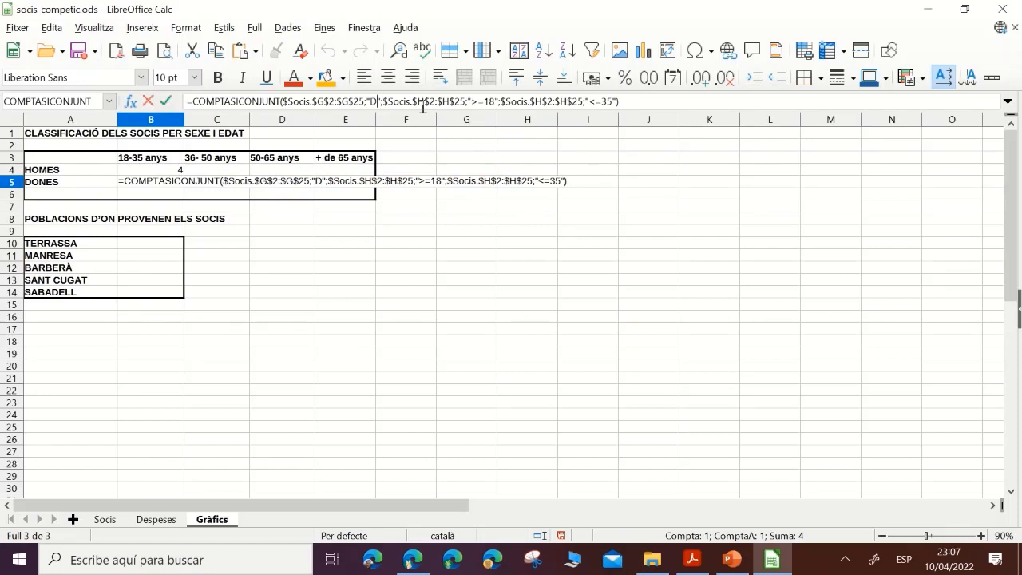
key("Return")
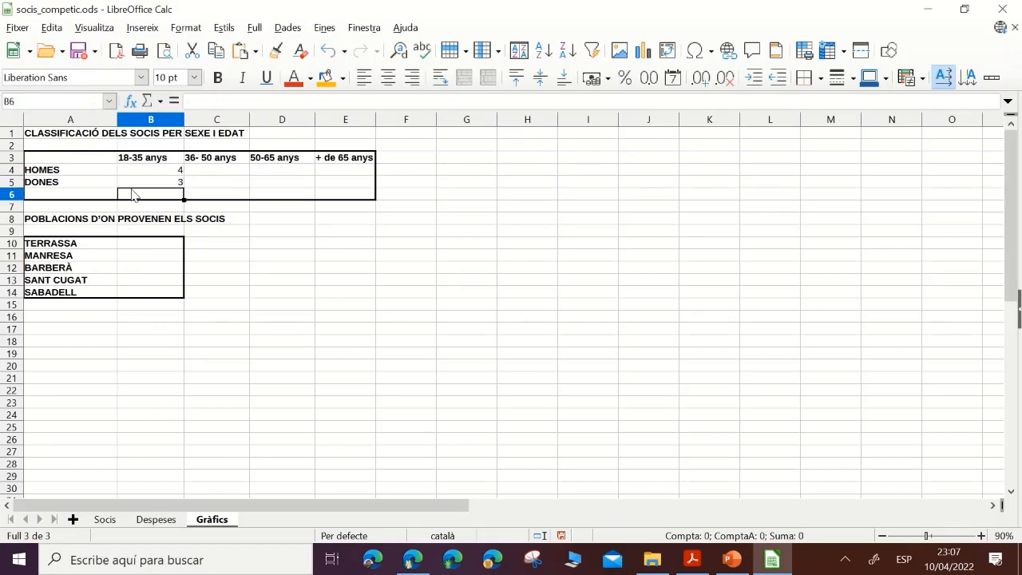
- Copy the formulas in B4:B5 to the 36-50 anys column, starting at C4
left_click(147, 171)
left_click(148, 183)
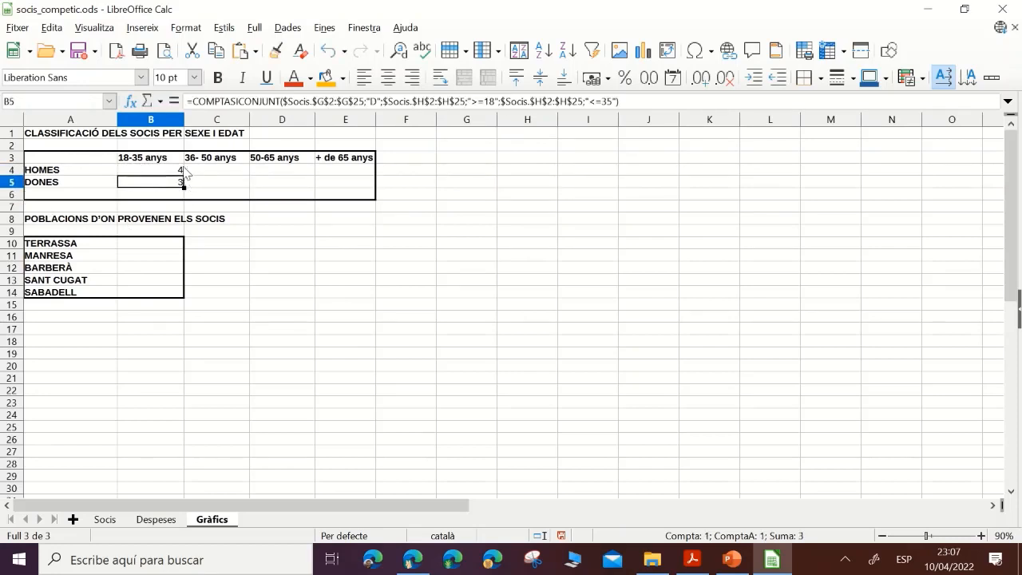
left_click(178, 174)
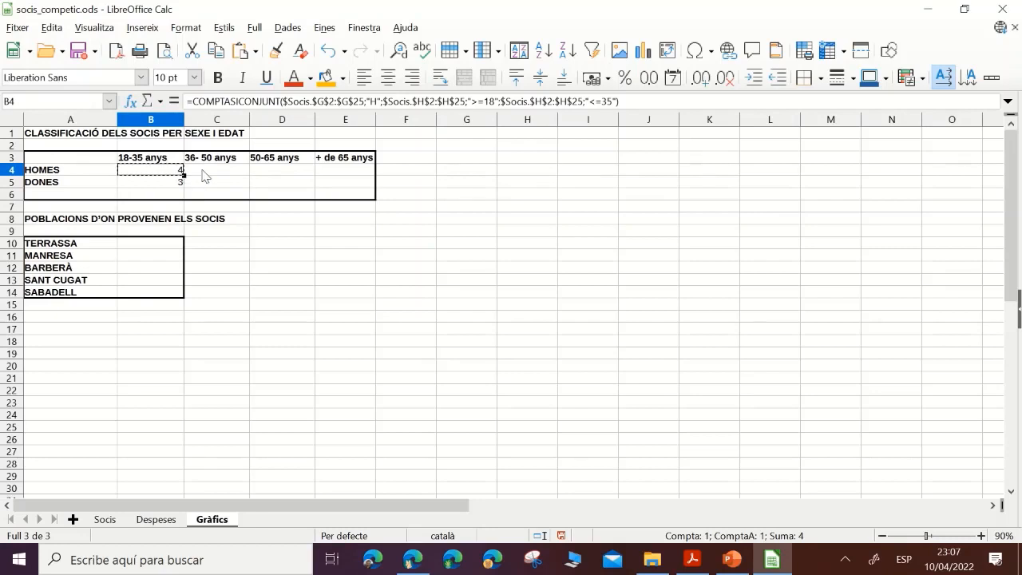
left_click_drag(181, 175, 180, 183)
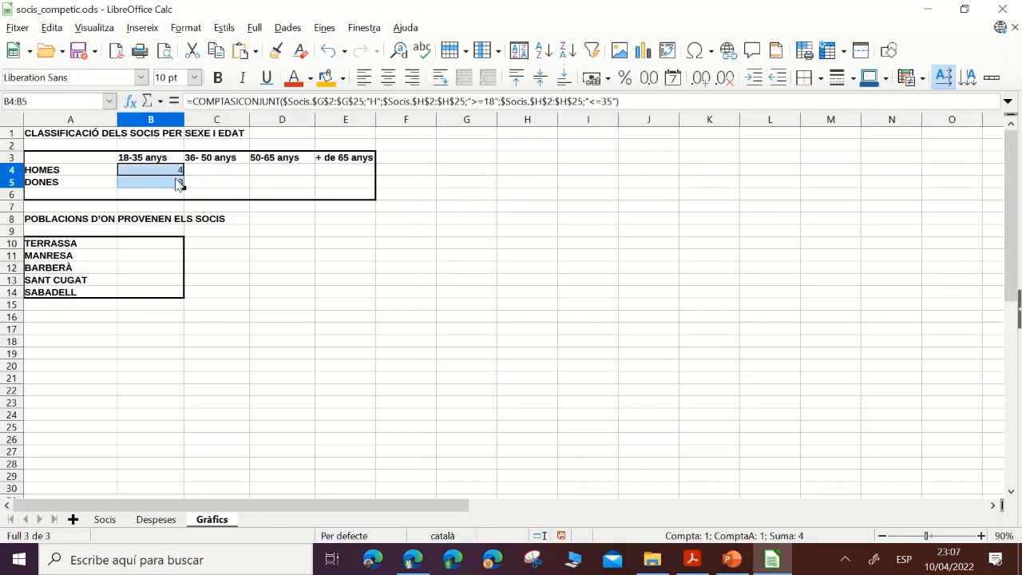
left_click(217, 172)
key("ctrl+v")
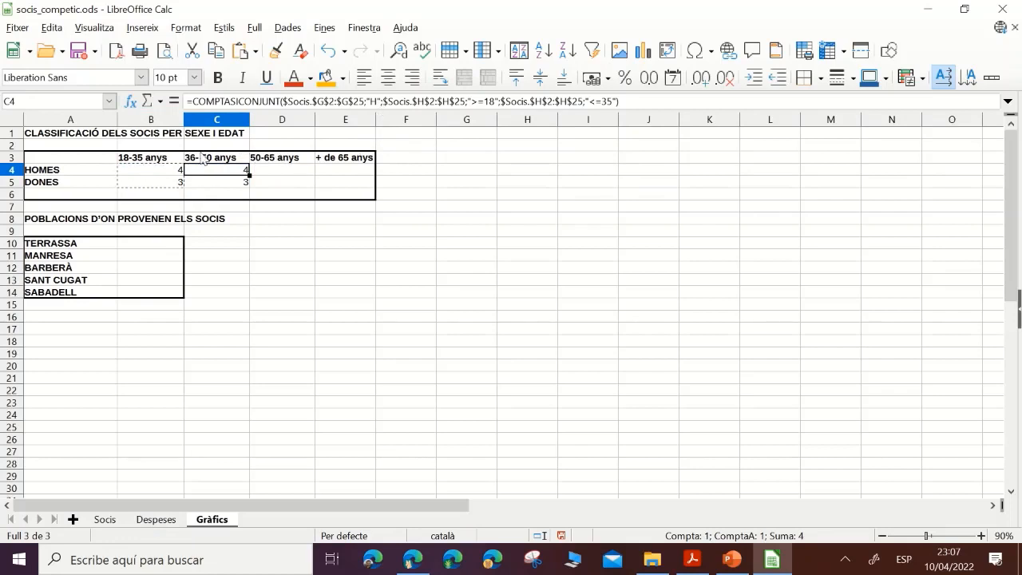
- Change the age criteria in C4's formula to ">=36" and "<=50"
left_click(486, 101)
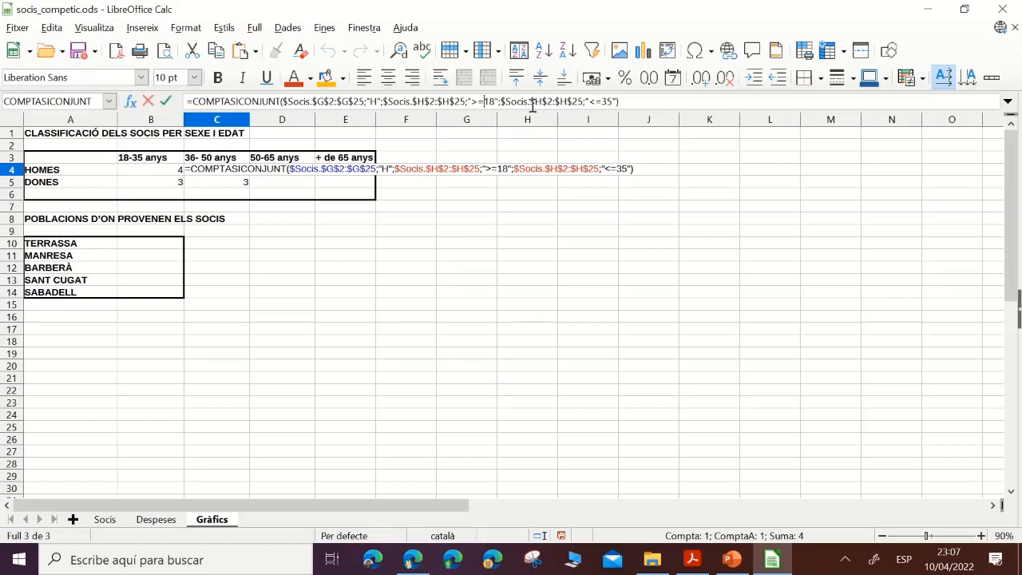
key("Delete")
key("Delete")
type("36")
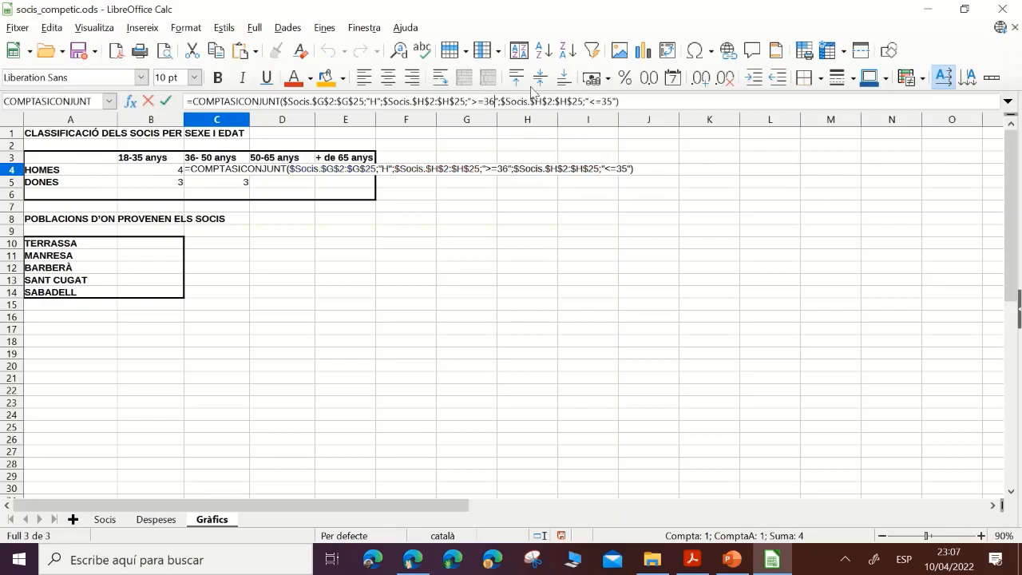
left_click(602, 102)
type("50")
key("Delete")
key("Delete")
key("Return")
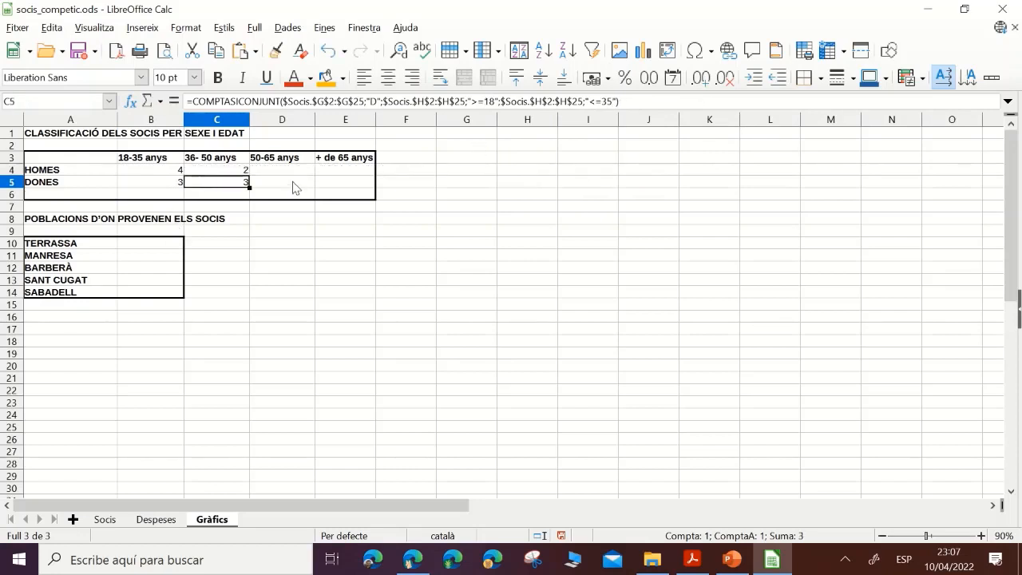
- Change the age criteria in C5's formula to ">=36" and "<=50"
left_click(484, 101)
key("Delete")
key("Delete")
type("36")
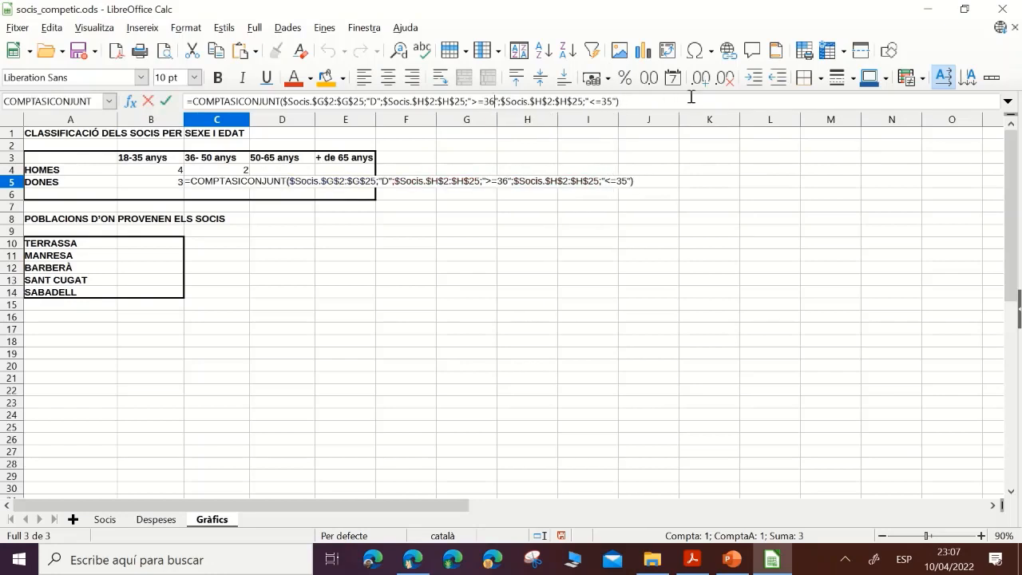
left_click(602, 101)
type("50")
key("Delete")
key("Delete")
key("Return")
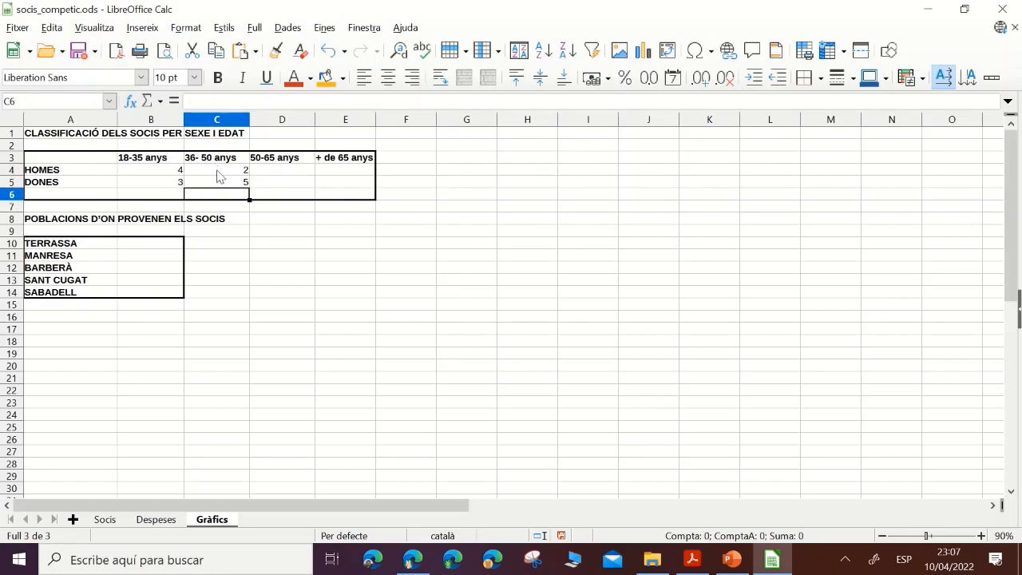
- Copy the formulas in C4:C5 to D4:D5 in the 50-65 anys column
left_click_drag(218, 171, 221, 185)
key("ctrl+c")
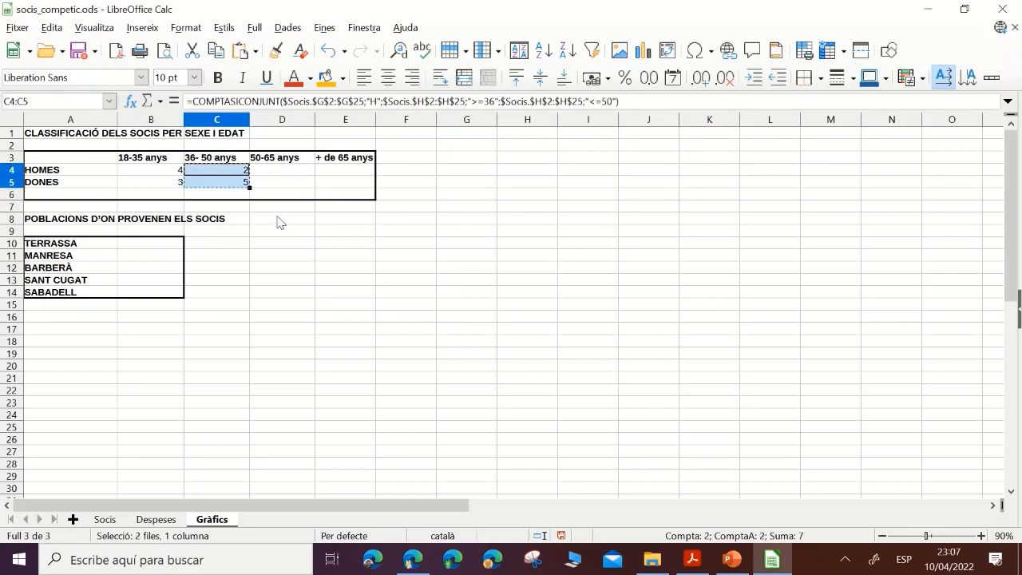
left_click(286, 172)
key("ctrl+v")
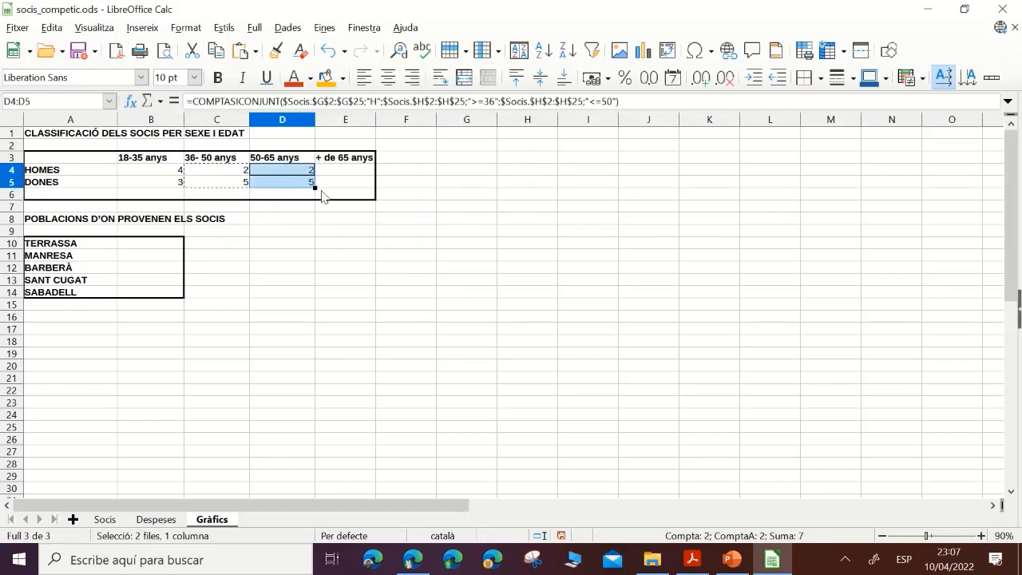
- Change the age criteria in D4's formula to ">=50" and "<=65"
left_click(310, 171)
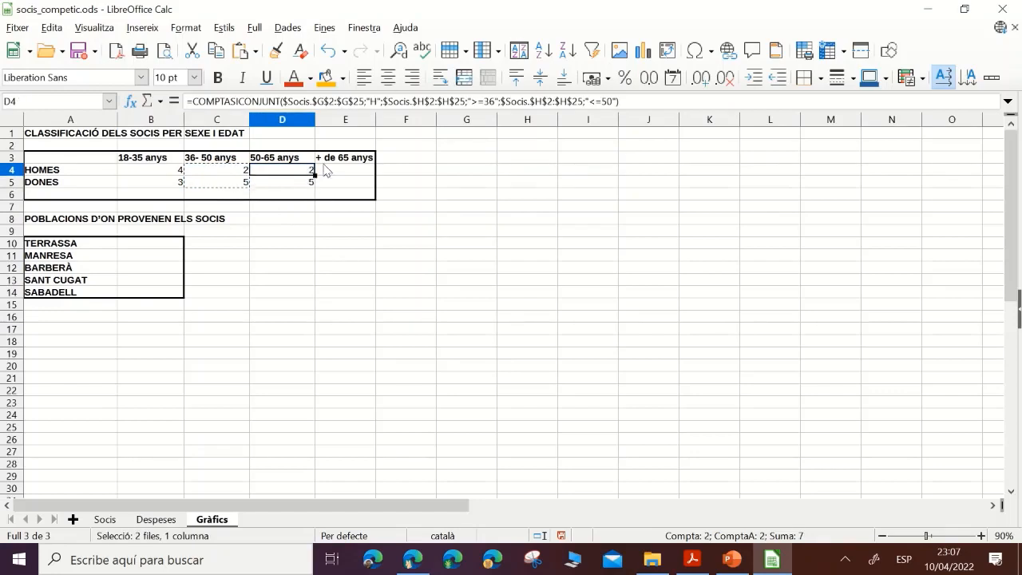
left_click(484, 103)
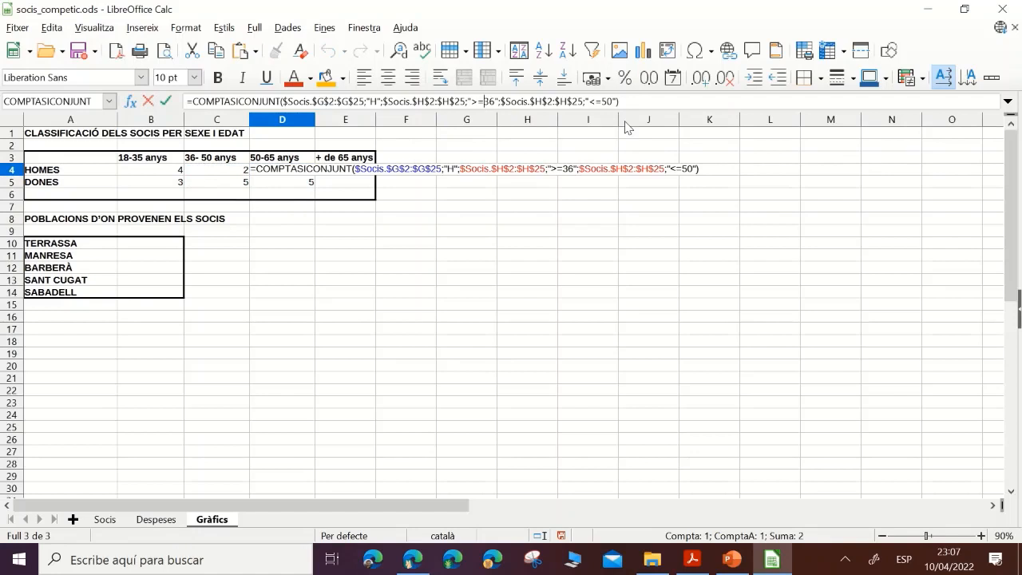
type("50")
key("Delete")
key("Delete")
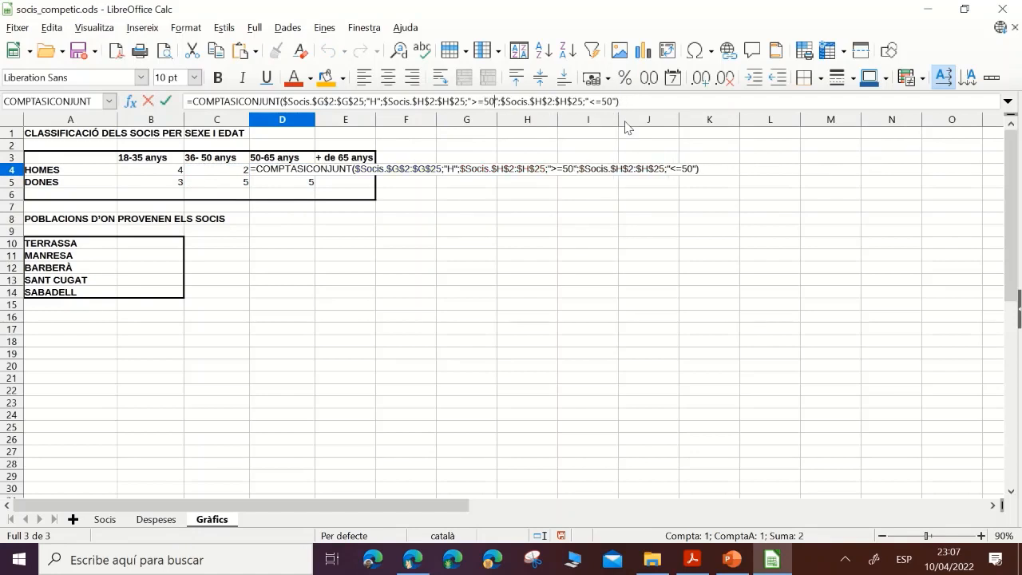
left_click(595, 102)
type("65")
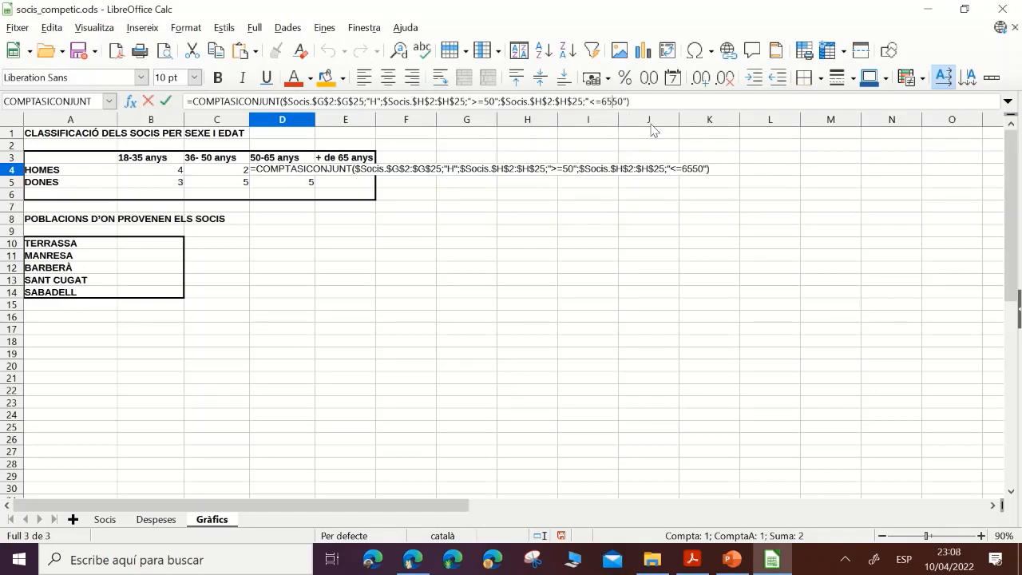
key("Return")
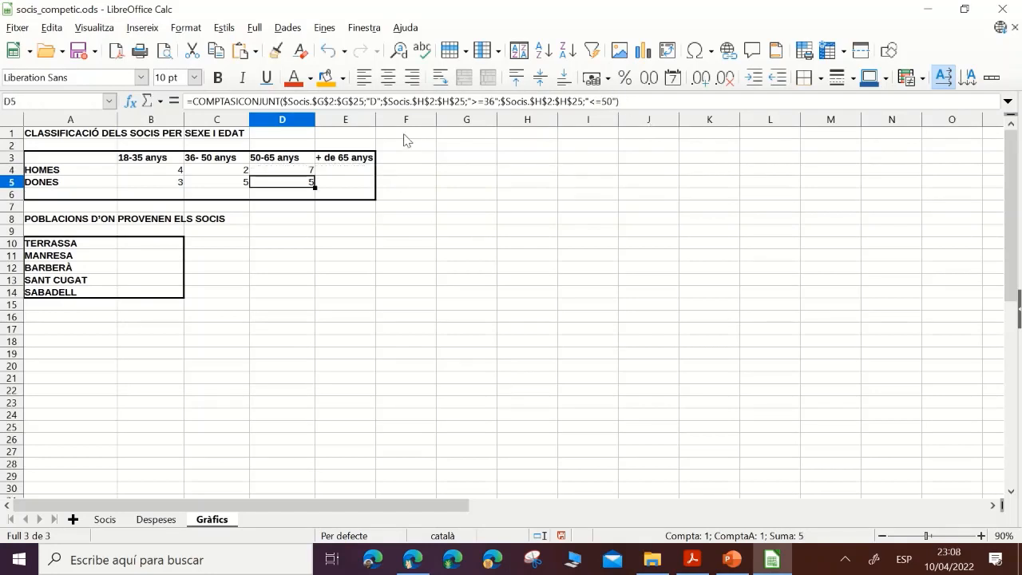
- Try to change the age criteria in D5's formula to ">=50" and "<=65"
left_click(485, 103)
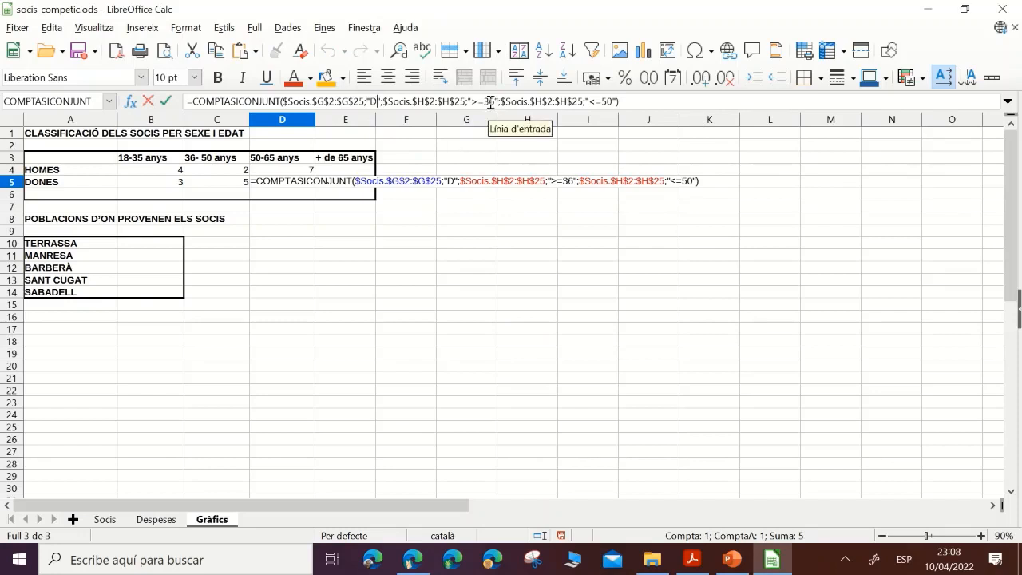
double_click(486, 101)
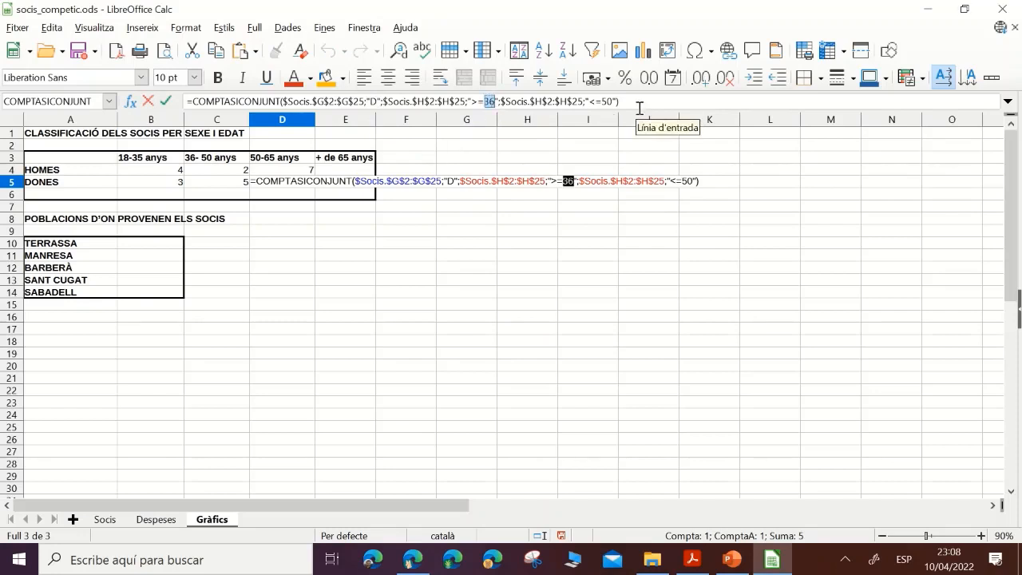
type("50")
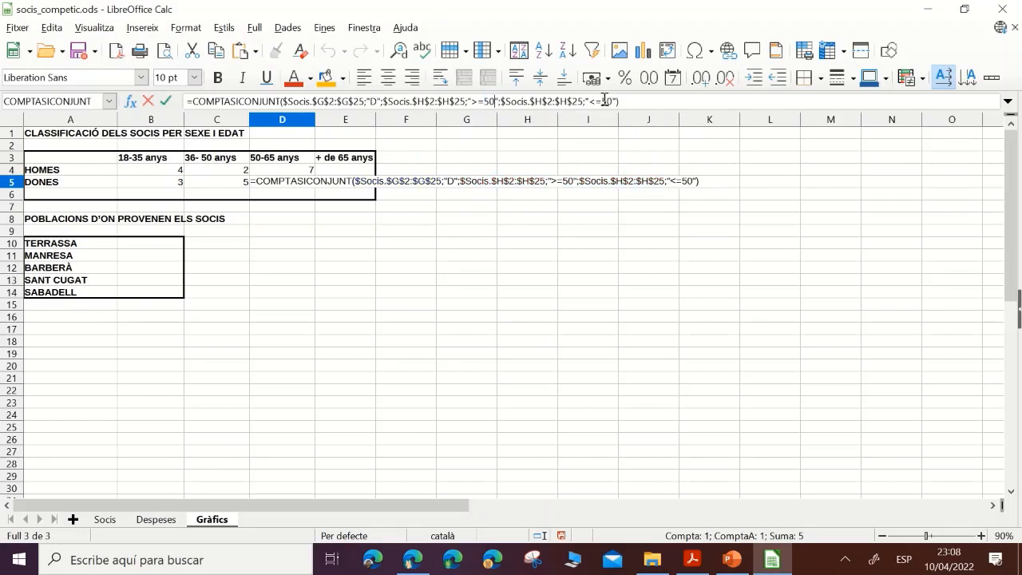
double_click(607, 101)
type("6")
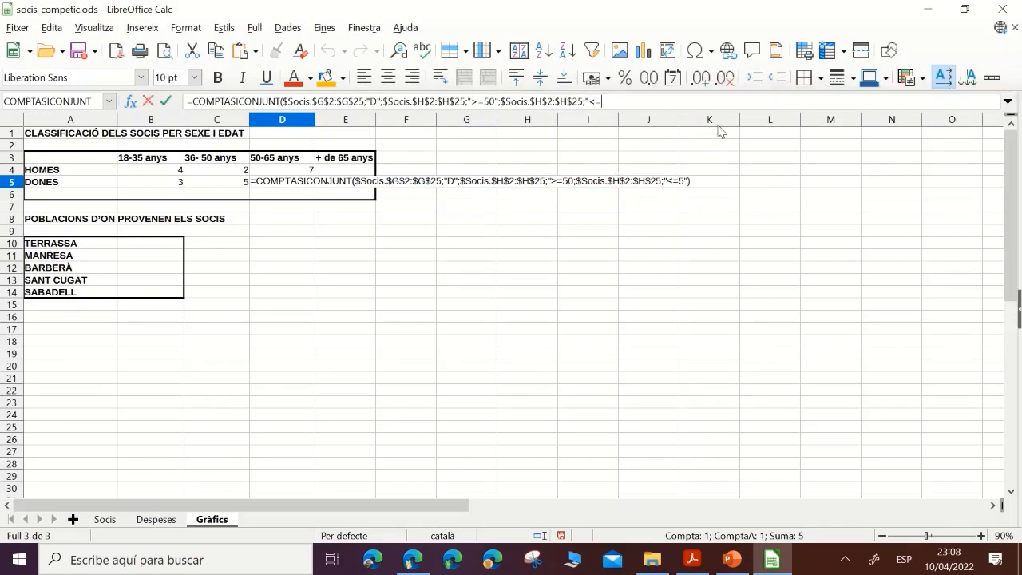
type("5")
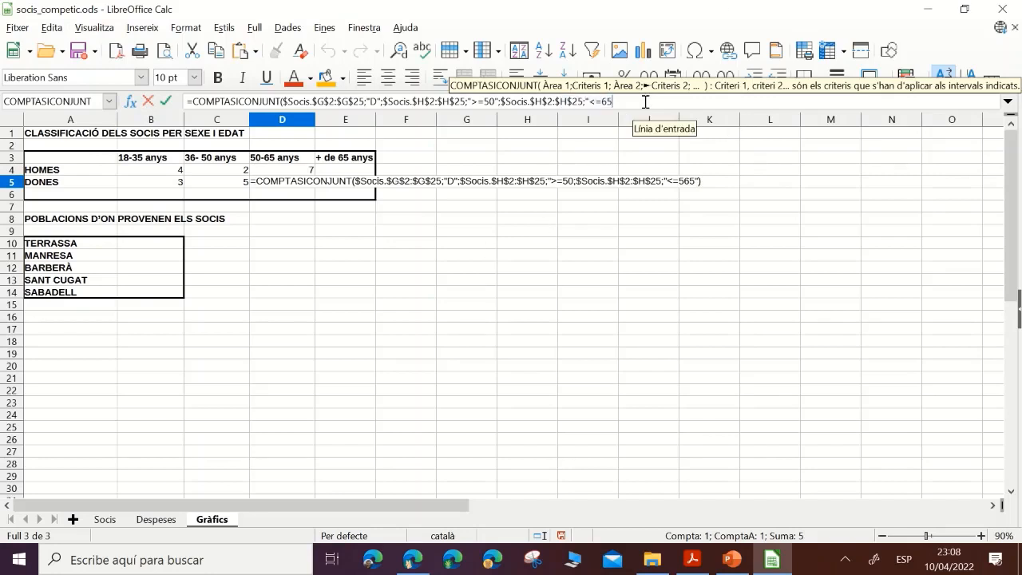
type("\"")
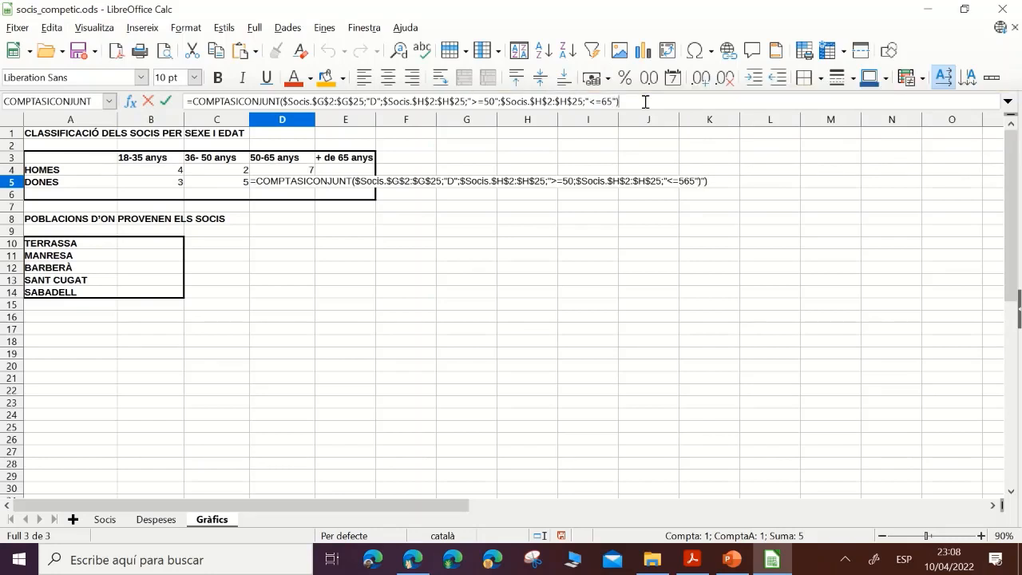
key("Return")
key("Up")
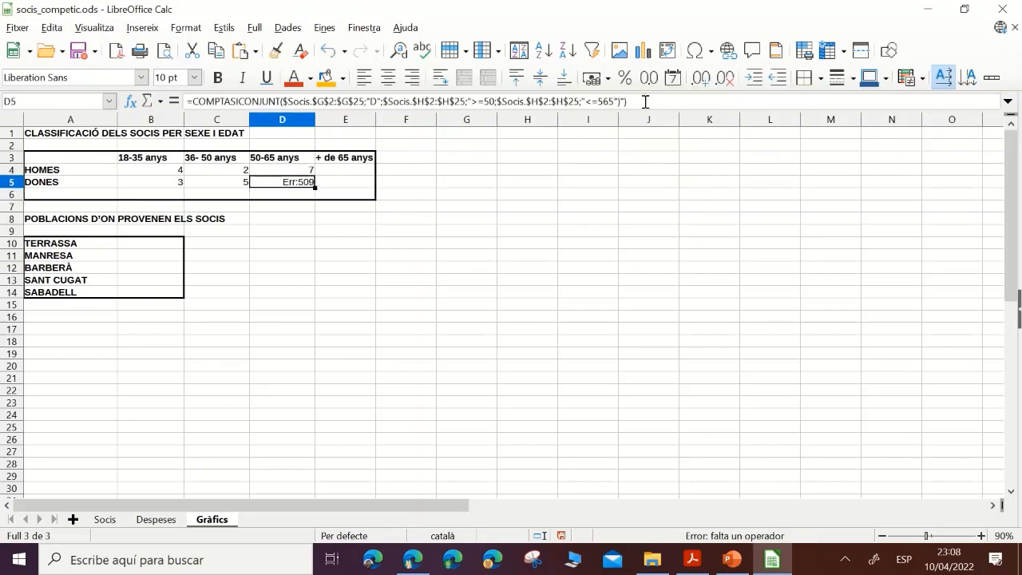
left_click(645, 101)
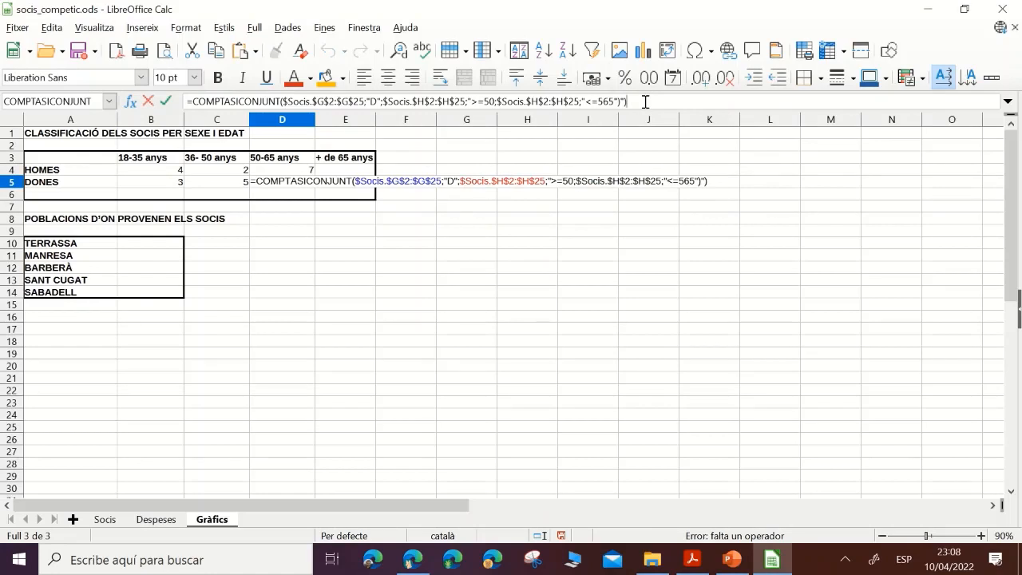
key("Delete")
key("Escape")
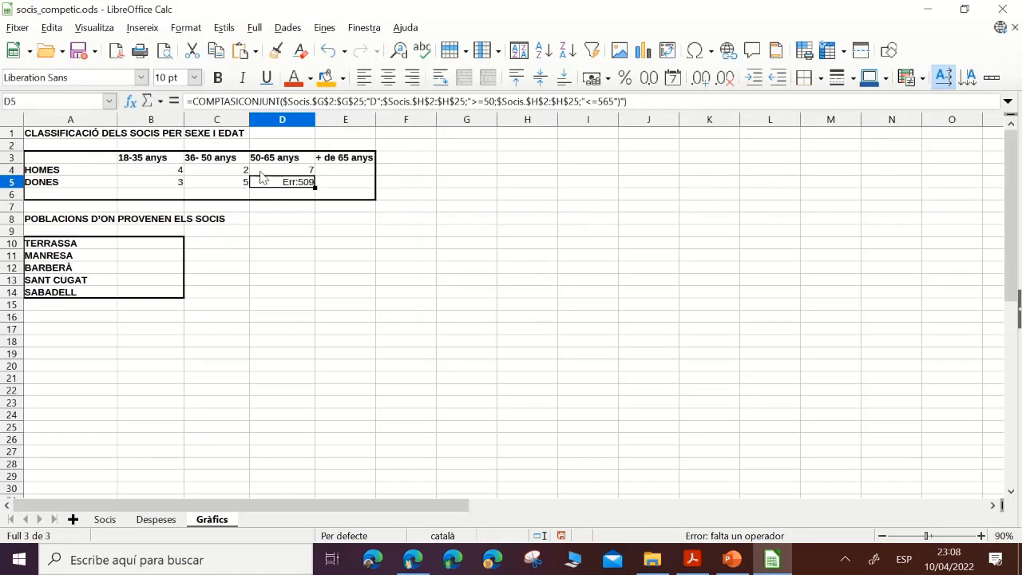
- Copy the formula in C5 over D5 in the DONES row of the 50-65 anys column
key("Up")
left_click(245, 182)
key("ctrl+c")
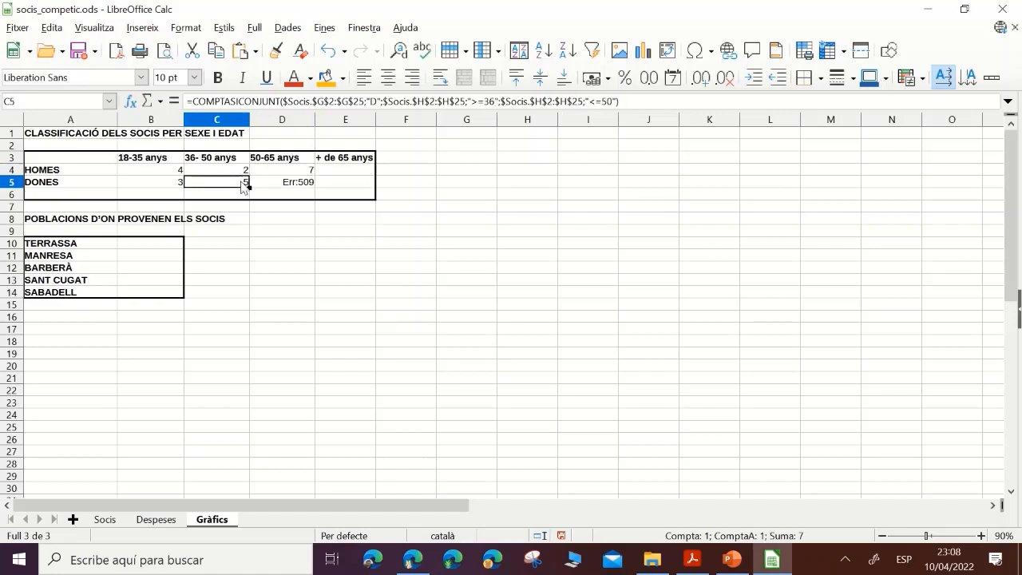
left_click(286, 185)
key("ctrl+v")
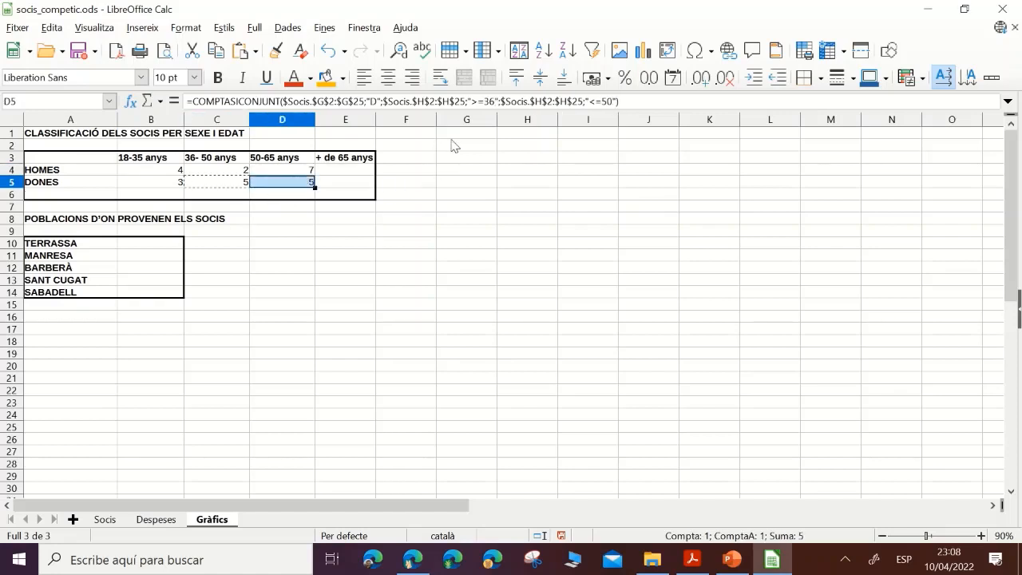
- Replace the age limits in D5's freshly pasted formula with ">=50" and "<=65"
left_click(493, 102)
type("50")
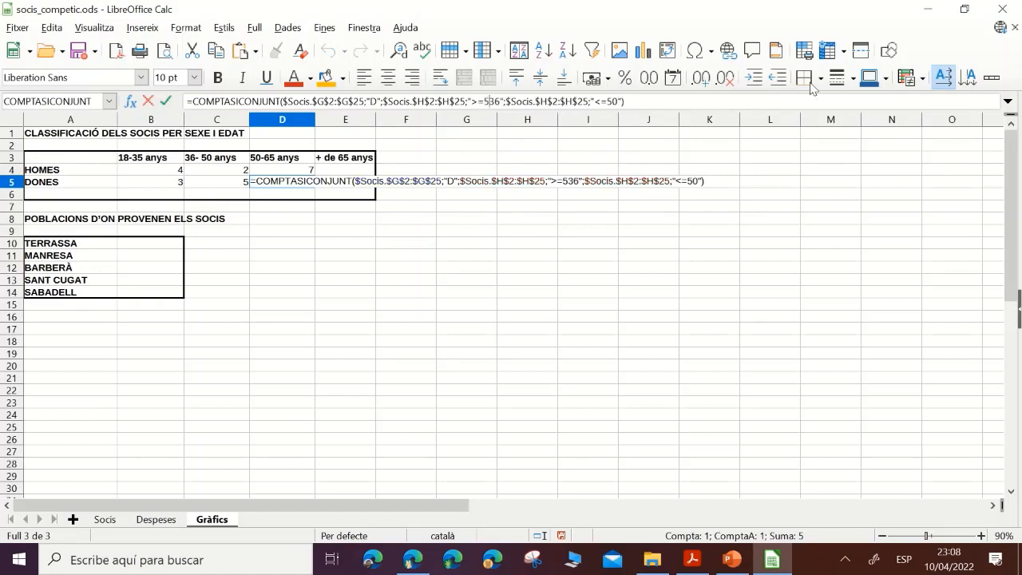
key("Delete")
key("Delete")
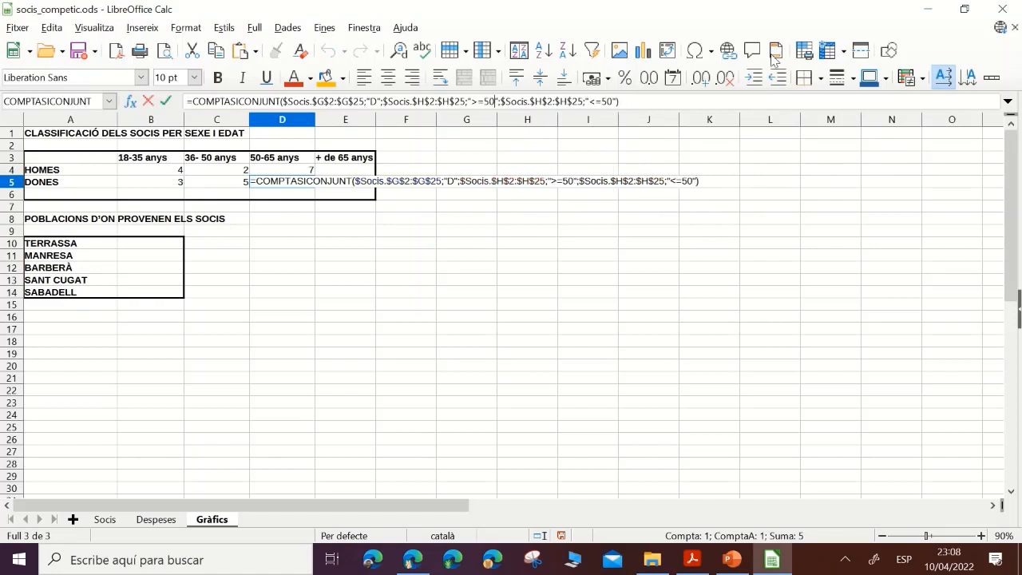
left_click(606, 102)
key("Delete")
key("BackSpace")
type("65")
key("Return")
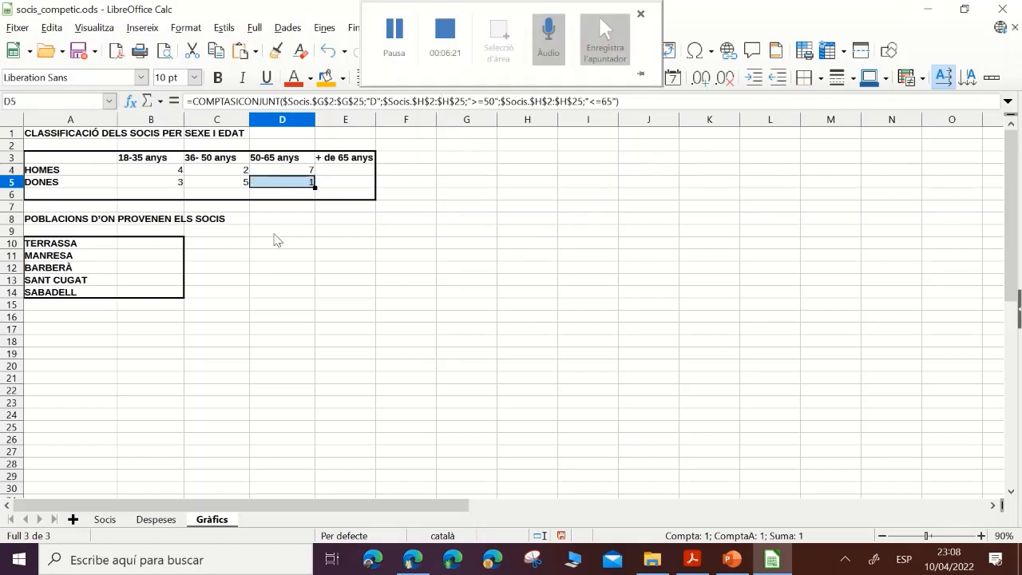
left_click(408, 206)
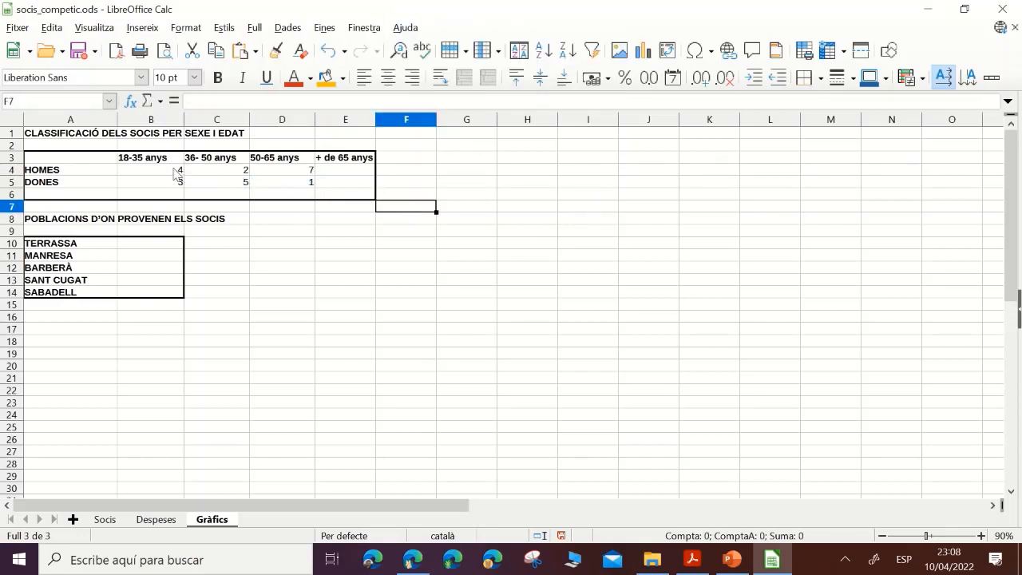
left_click_drag(177, 170, 306, 186)
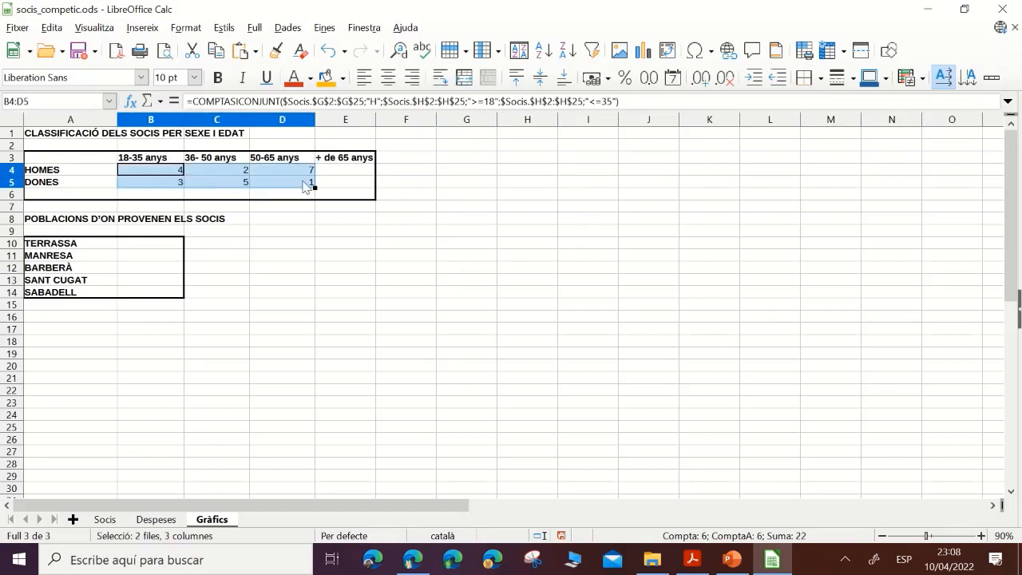
- Start a COMPTASICONJUNT function in E4 with the Socis sex column range G2:G25 as Àrea 1 and "H" as Criteris 1
left_click(345, 172)
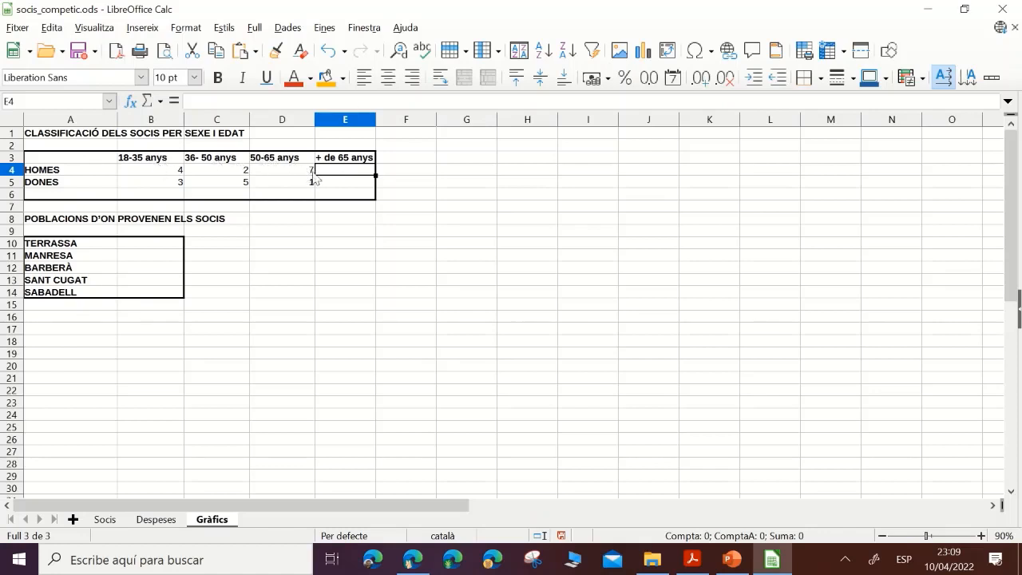
key("ctrl+F2")
left_click(815, 437)
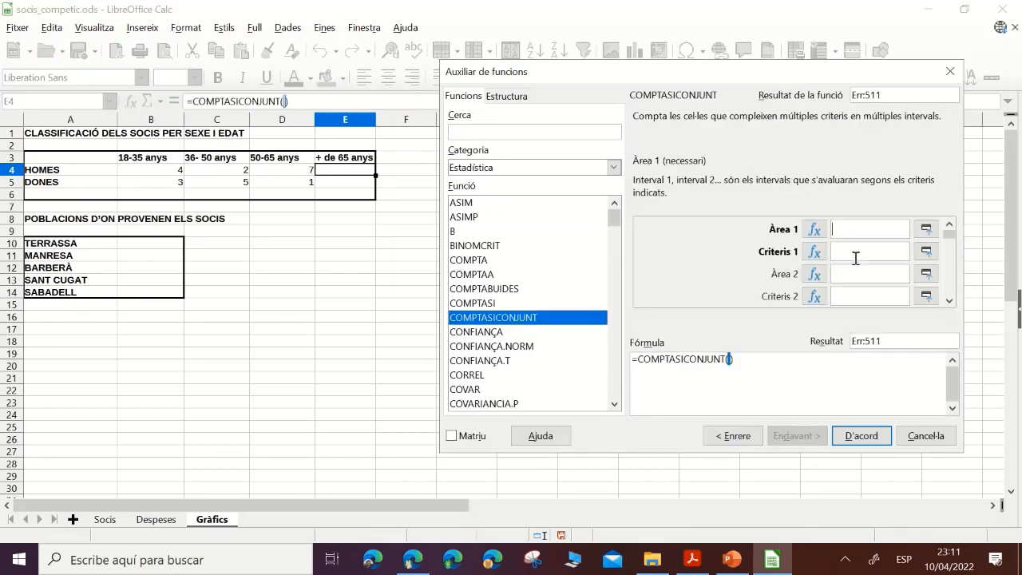
left_click(926, 230)
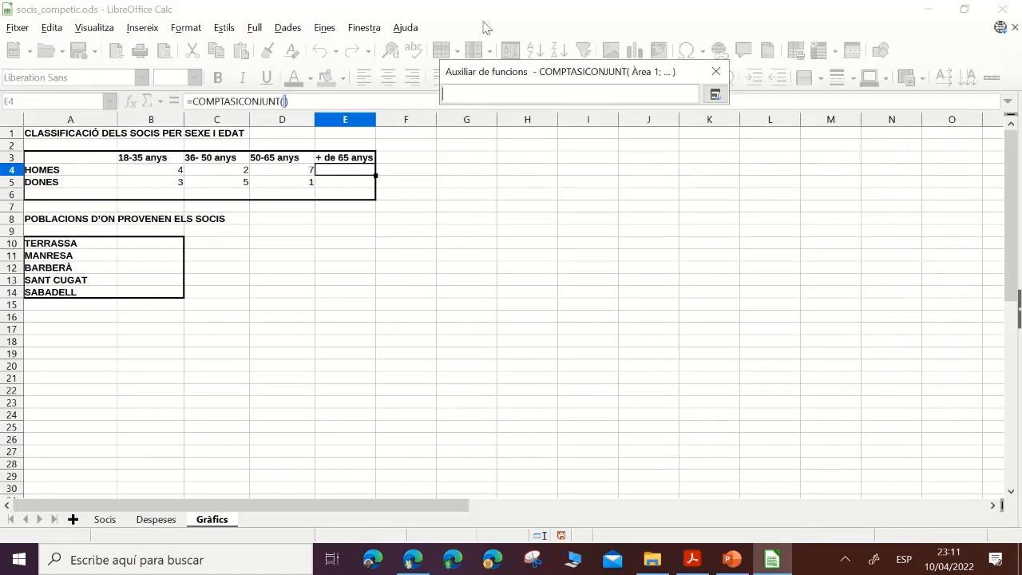
left_click(104, 519)
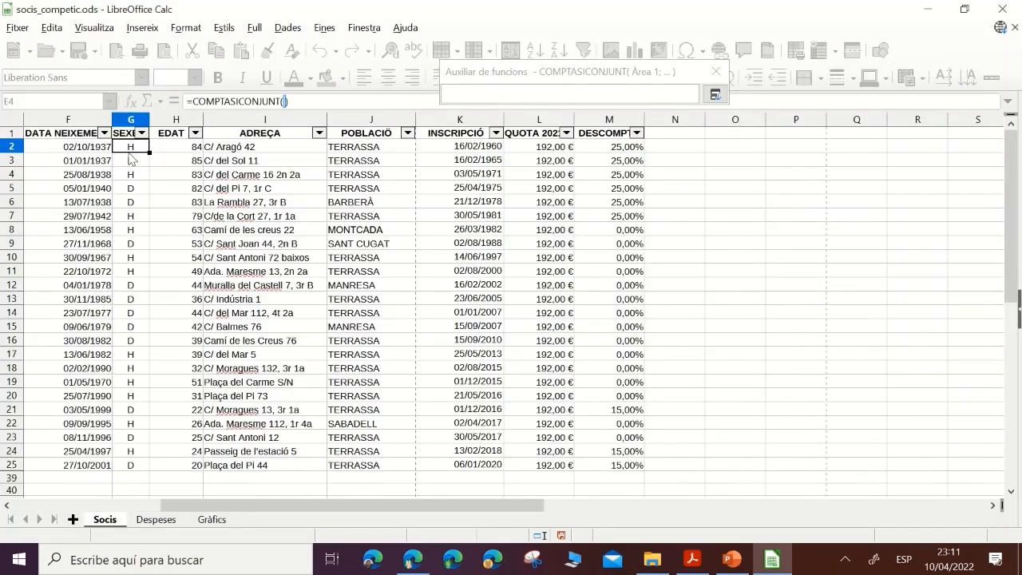
left_click_drag(131, 150, 146, 472)
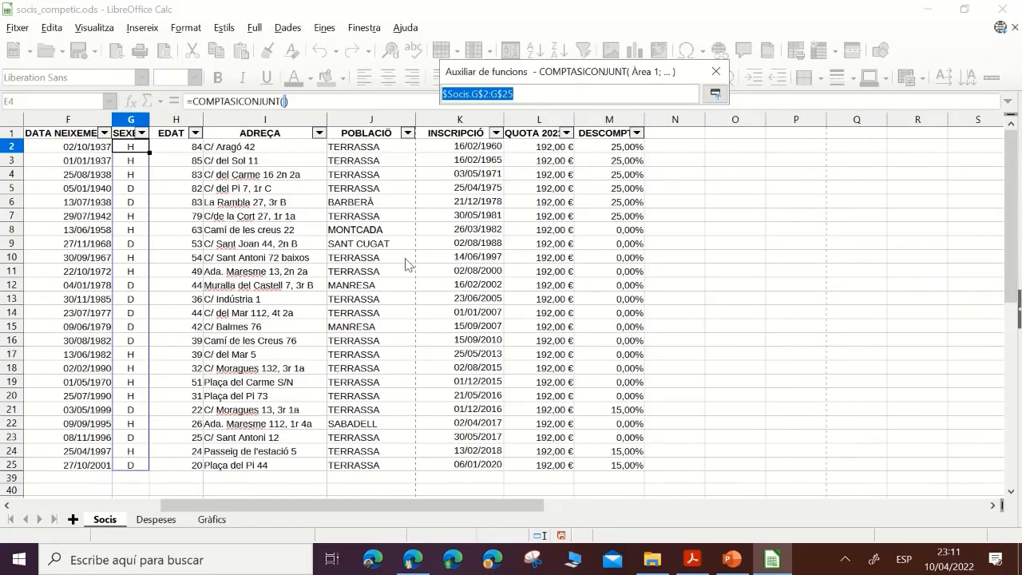
left_click(714, 95)
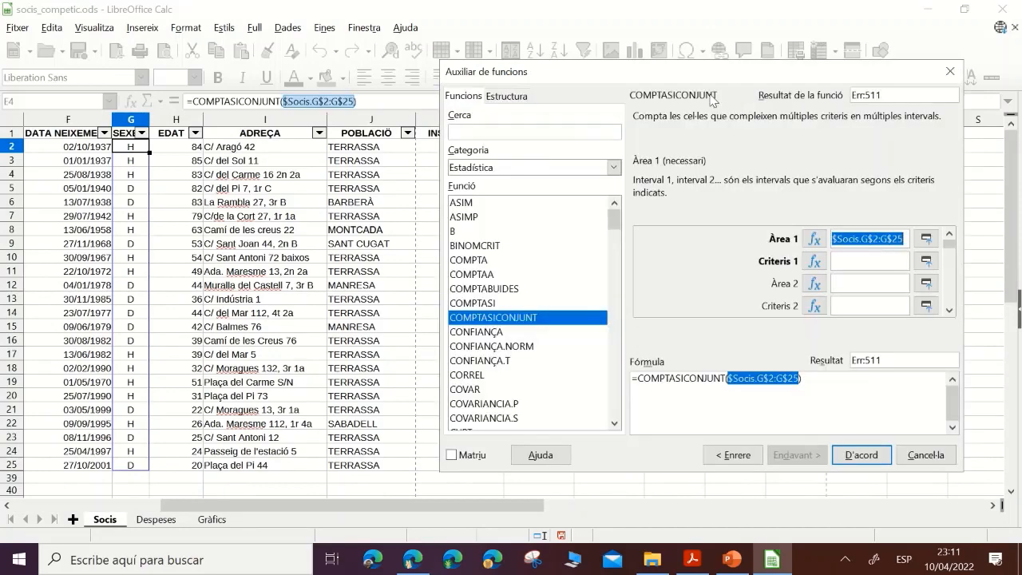
left_click(873, 267)
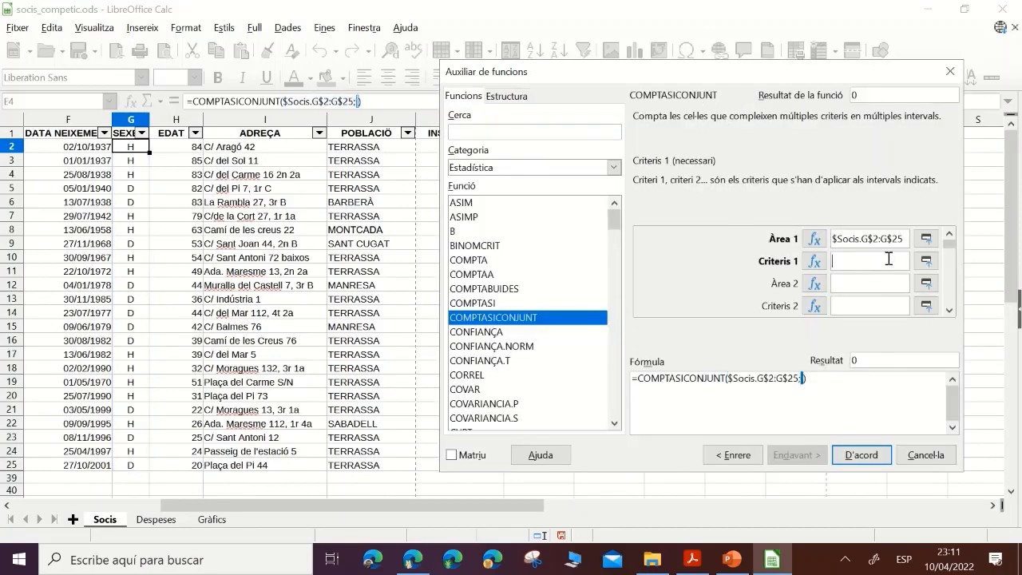
type("\"H\"")
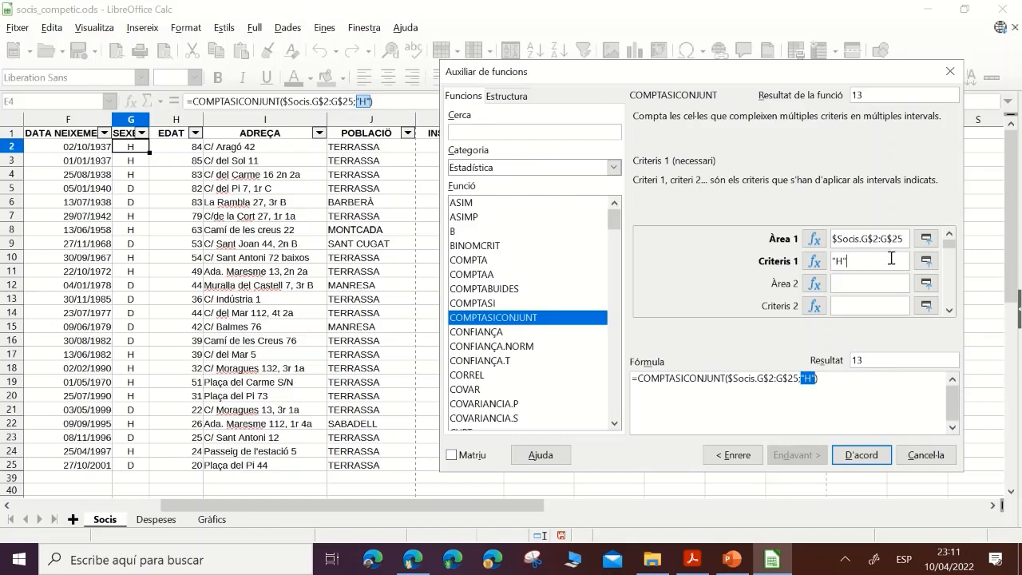
- Set Àrea 2 to the Socis age range H2:H25 with criterion ">65" and insert the function in E4
left_click(925, 283)
left_click_drag(168, 148, 178, 470)
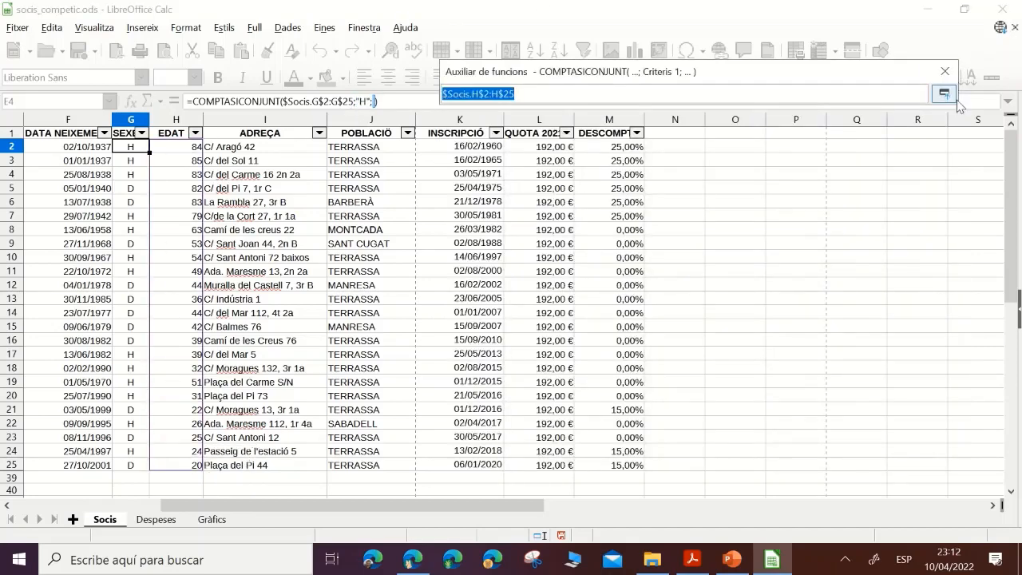
left_click(944, 94)
left_click(853, 308)
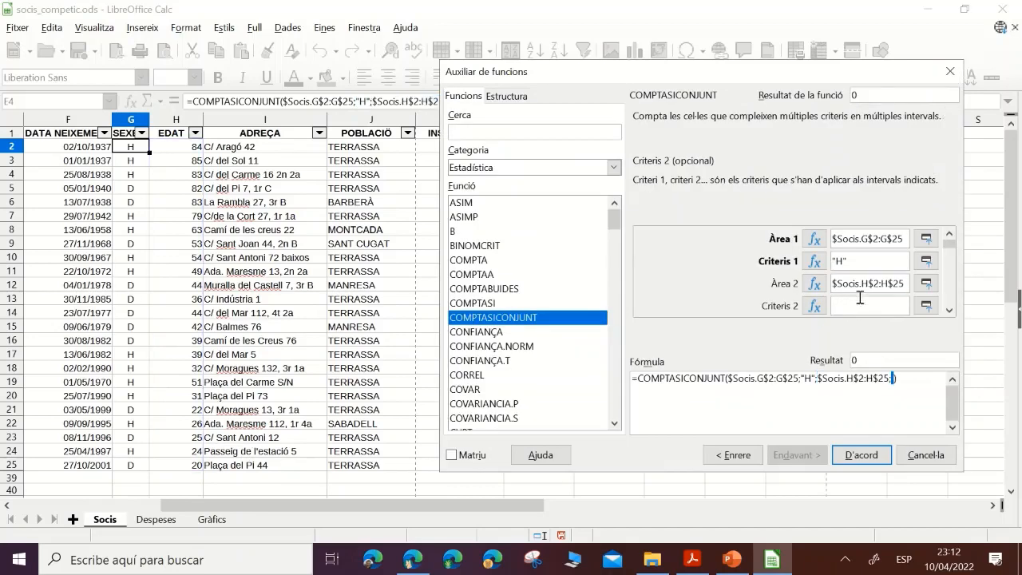
type("\">65\"")
left_click(866, 457)
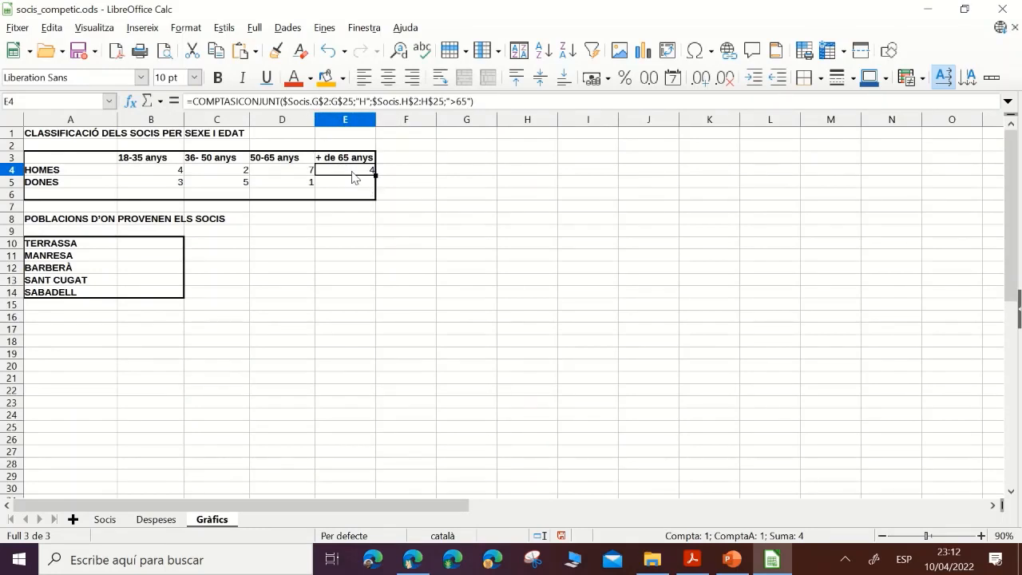
- Make the column references of the sex range in E4's formula absolute, as $G$2:$G$25
left_click(313, 96)
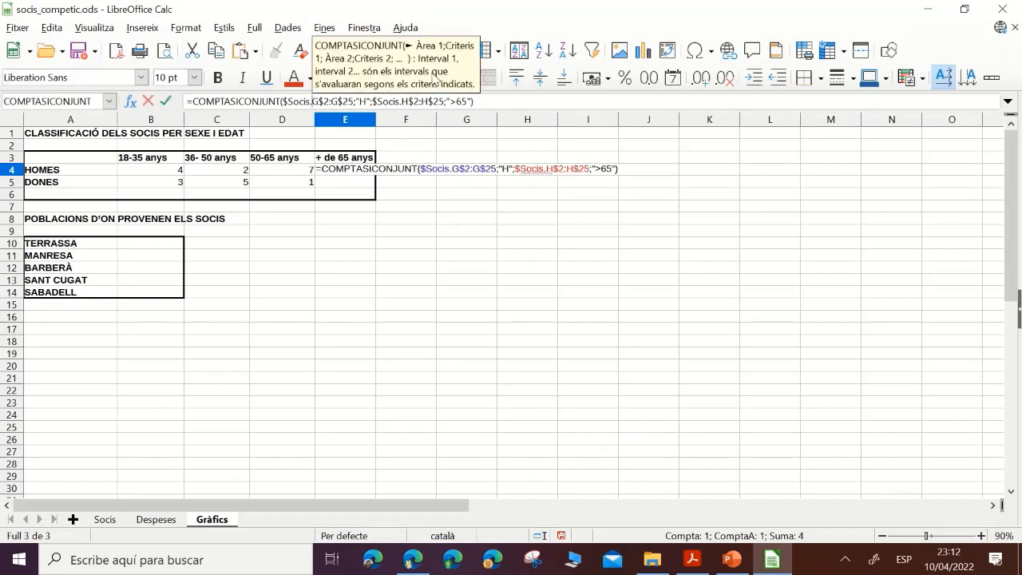
type("$")
key("Right")
key("Right")
key("Right")
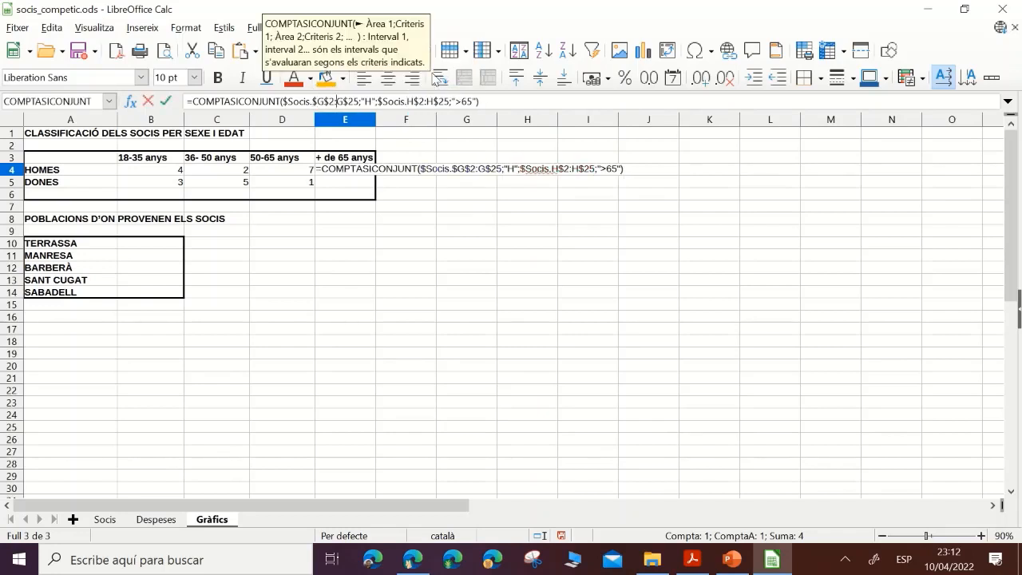
key("Right")
type("$")
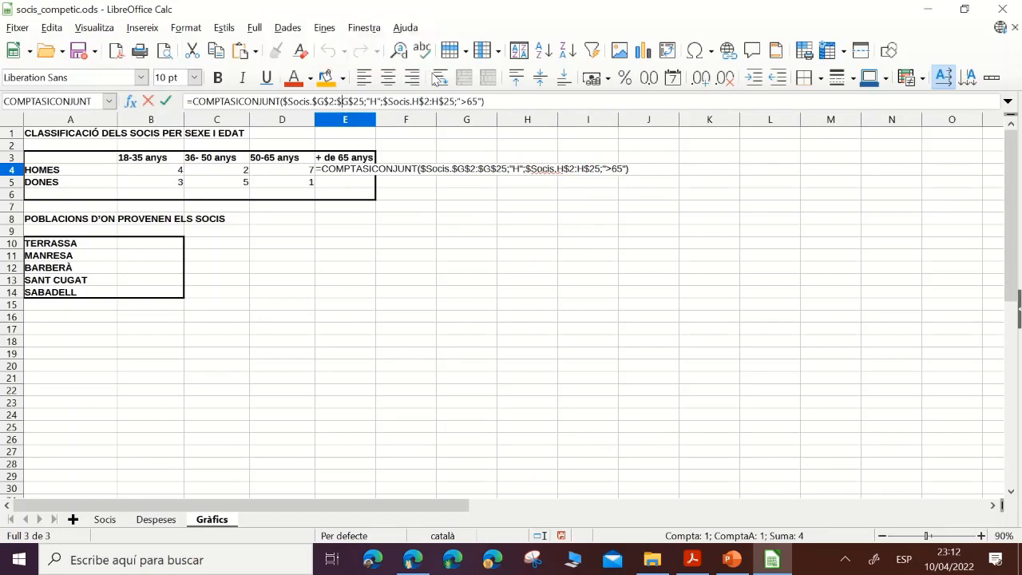
- Make the column references of the age range in E4's formula absolute, as $H$2:$H$25
key("Right")
key("Right")
key("Right")
key("Right")
key("Right")
key("Right")
key("Right")
key("Right")
key("Right")
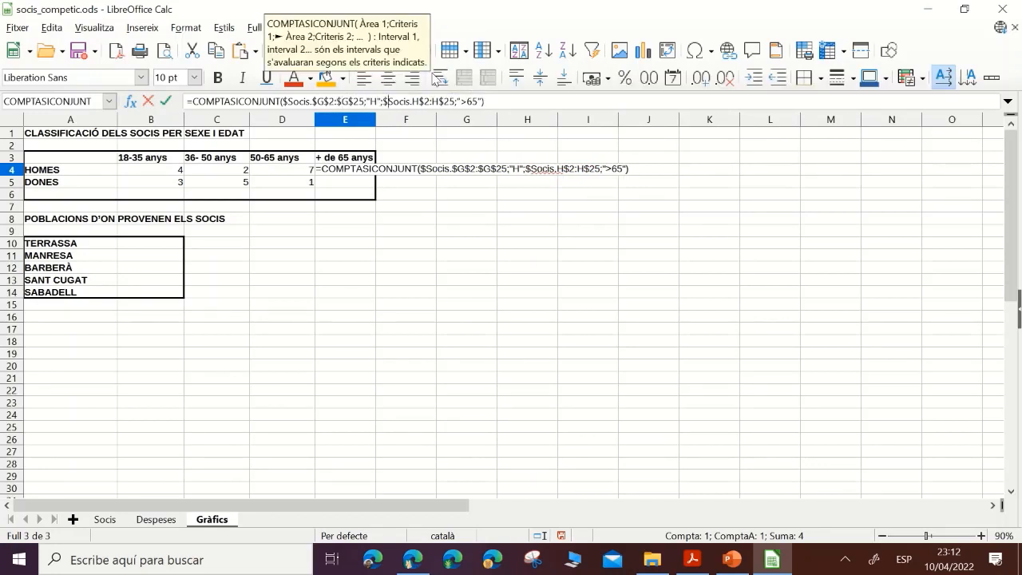
key("Right")
type("$")
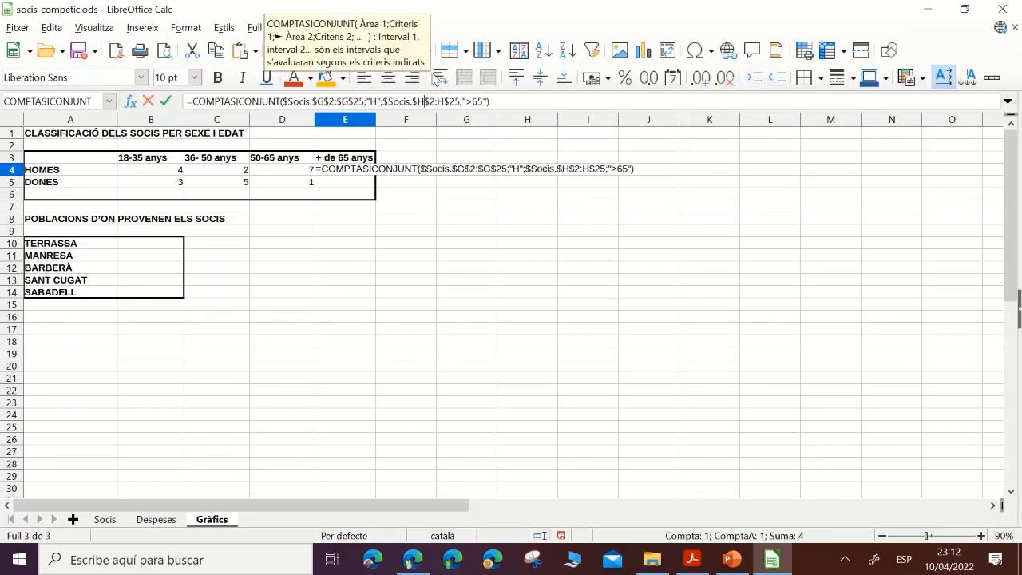
key("Right")
key("Right")
key("Right")
key("Right")
type("$")
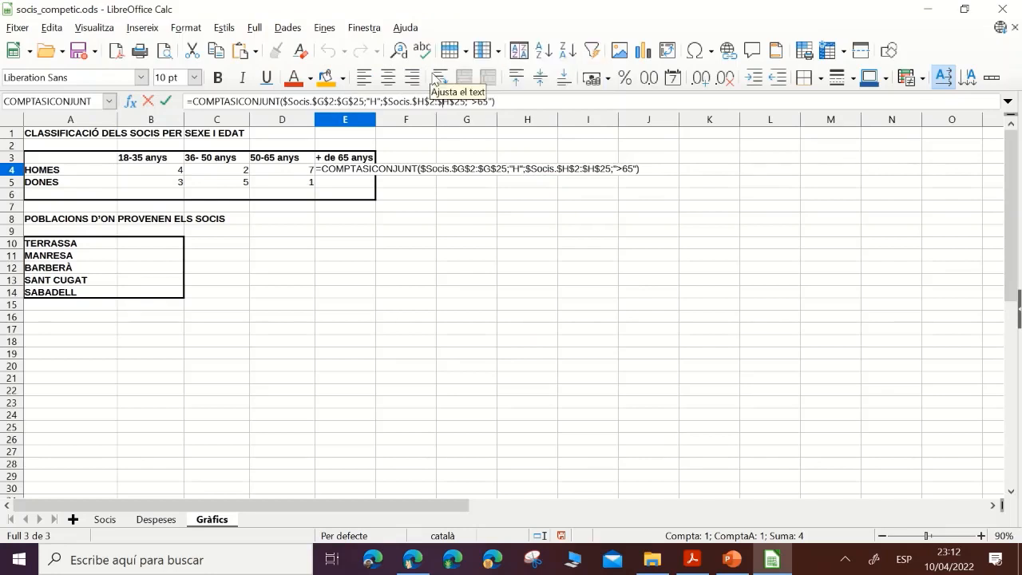
key("Return")
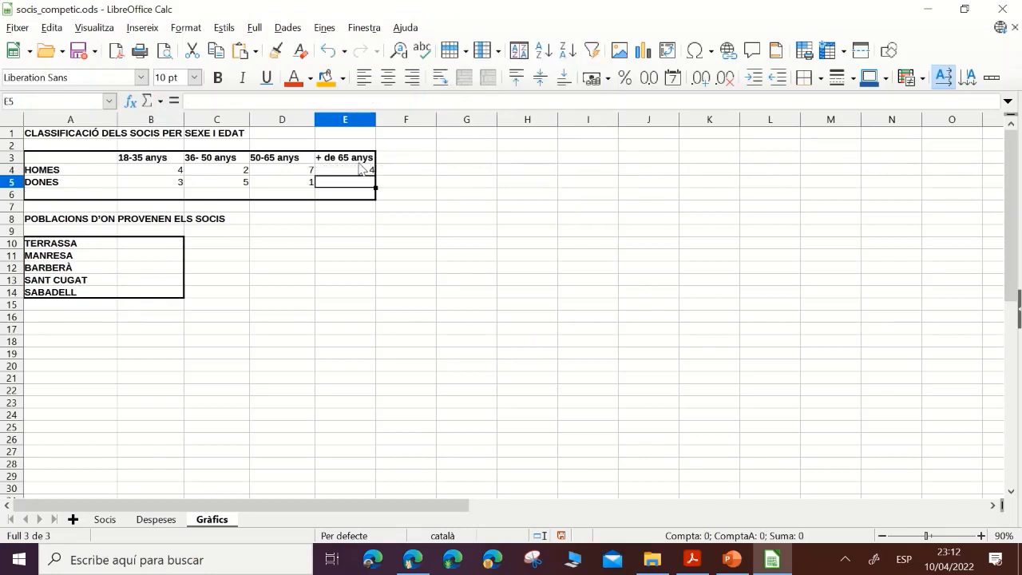
- Copy the formula in E4 to E5 in the DONES row of the + de 65 anys column
left_click(363, 162)
left_click(364, 169)
key("ctrl+c")
left_click(356, 183)
key("ctrl+v")
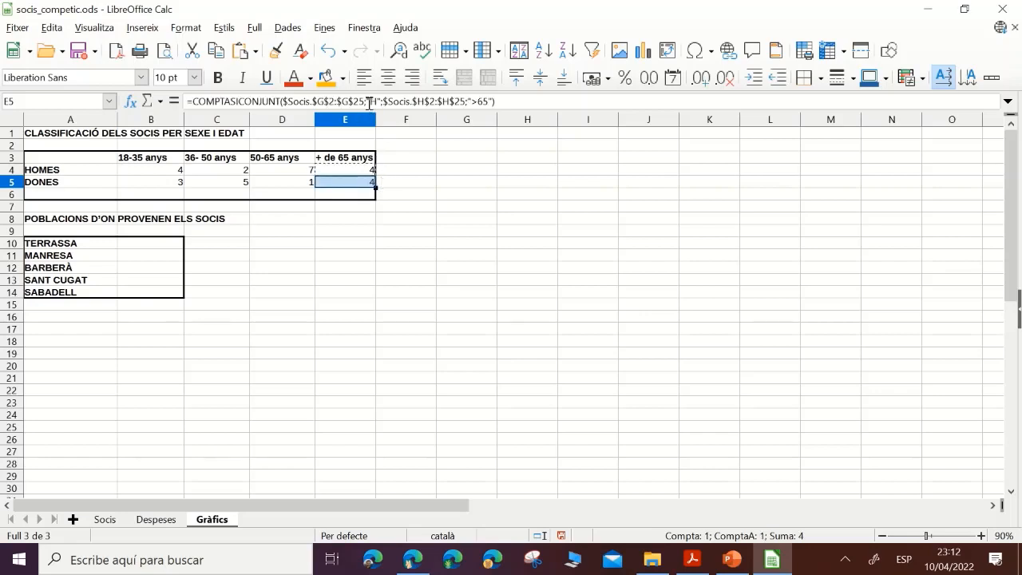
- Change the sex criterion in E5's formula to "D" for the DONES count over 65
left_click(369, 101)
key("BackSpace")
type("d")
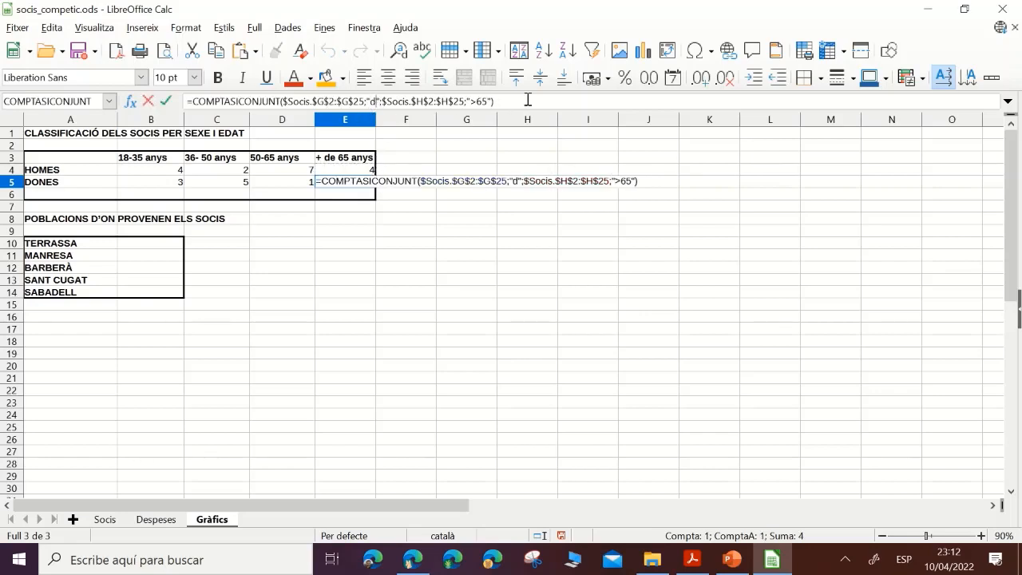
key("Return")
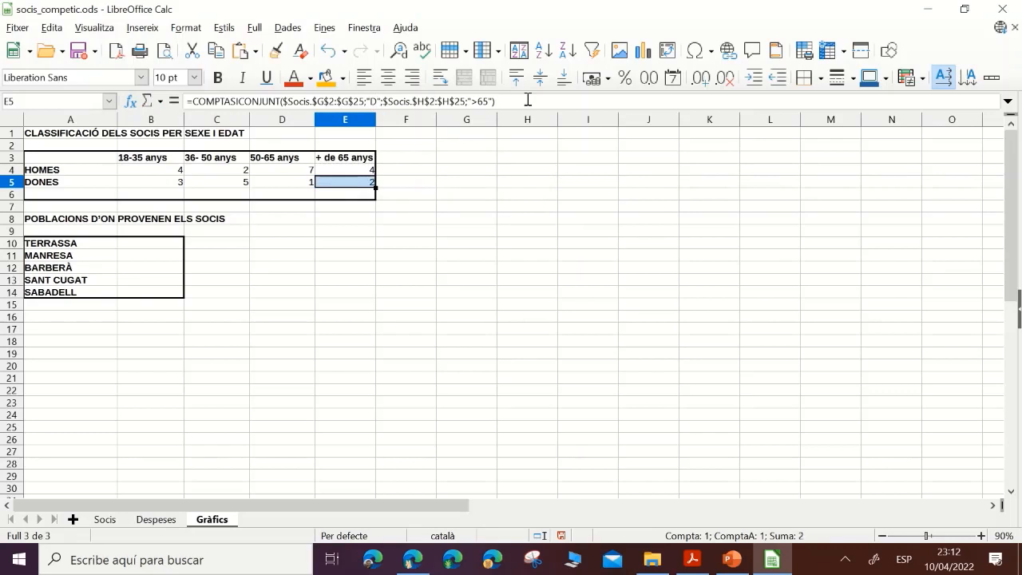
- Review the sex and age counts in B4:E5 and check the Gràfics instructions in the assignment PDF in Acrobat Reader
left_click_drag(176, 171, 336, 192)
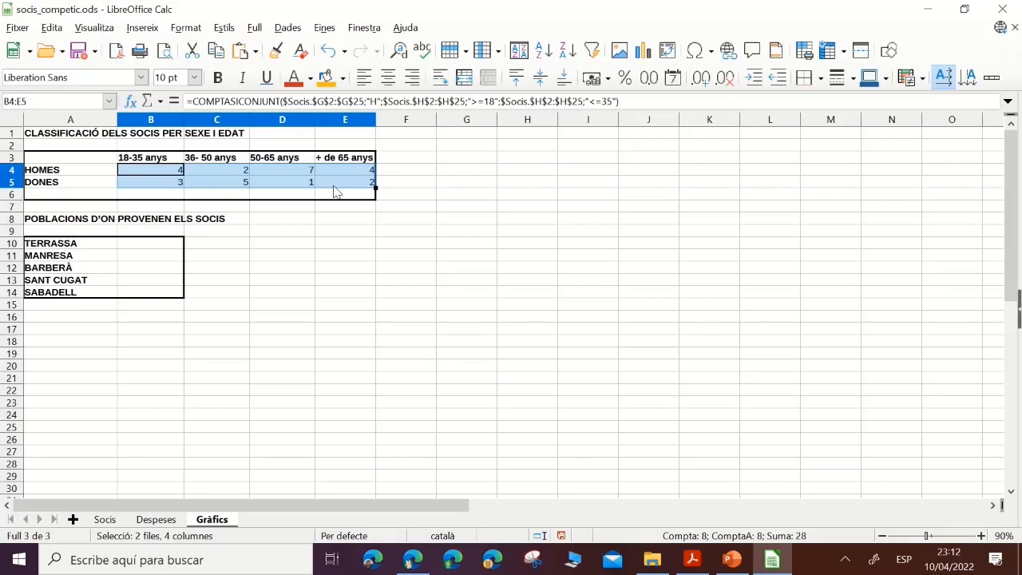
left_click(403, 183)
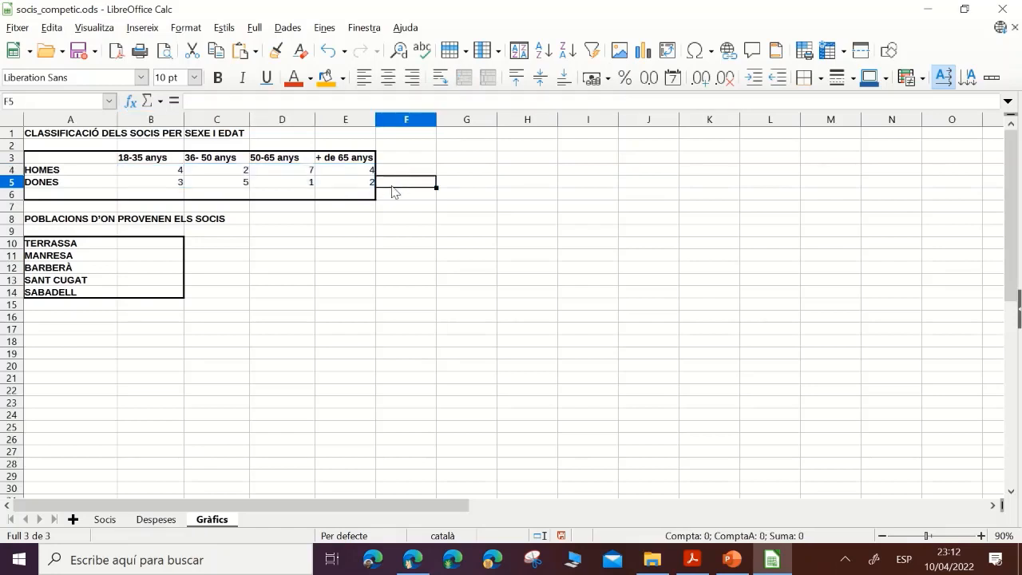
mouse_move(461, 7)
left_click(395, 32)
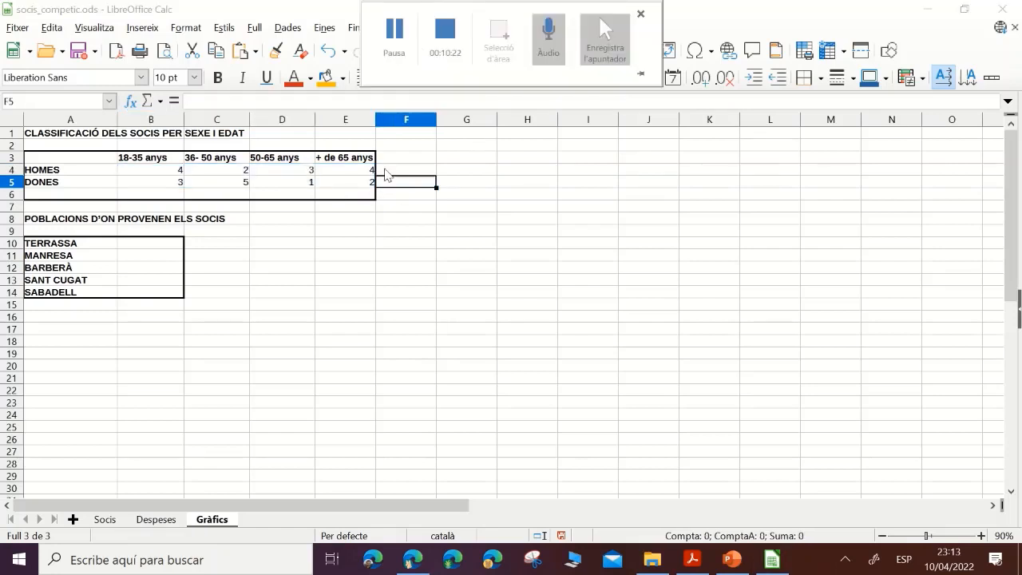
left_click_drag(138, 170, 340, 184)
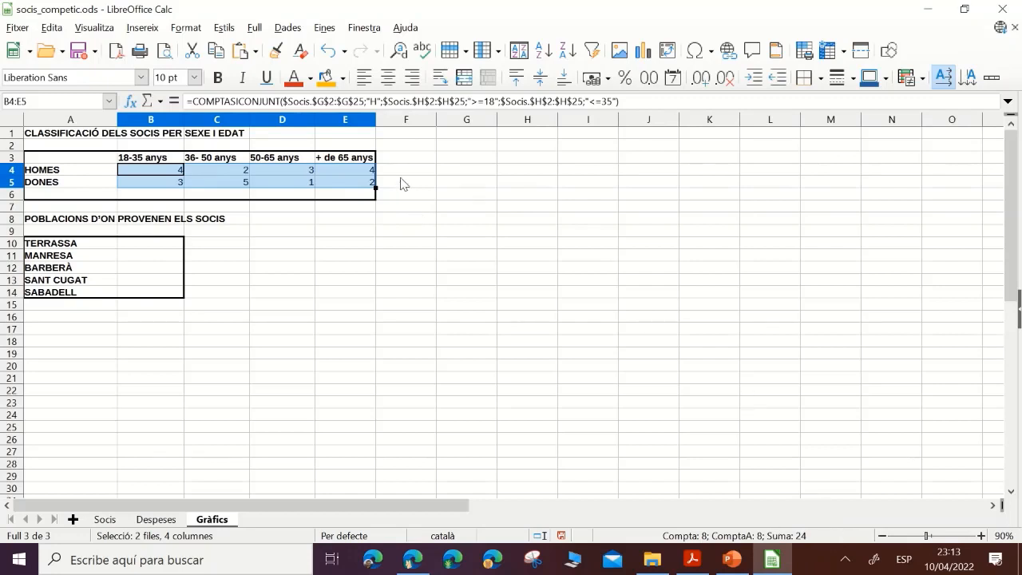
left_click(301, 172)
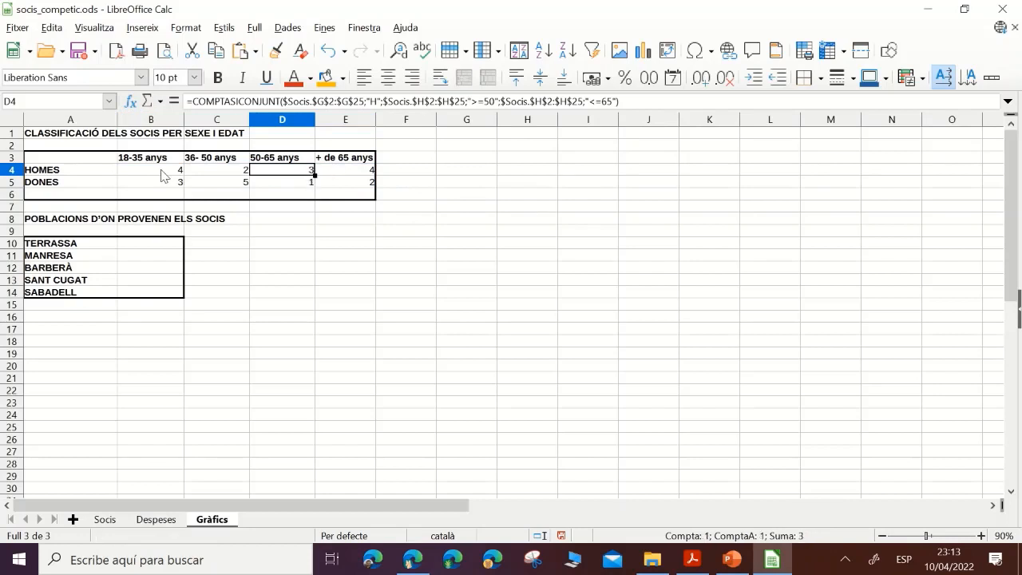
left_click_drag(163, 174, 355, 193)
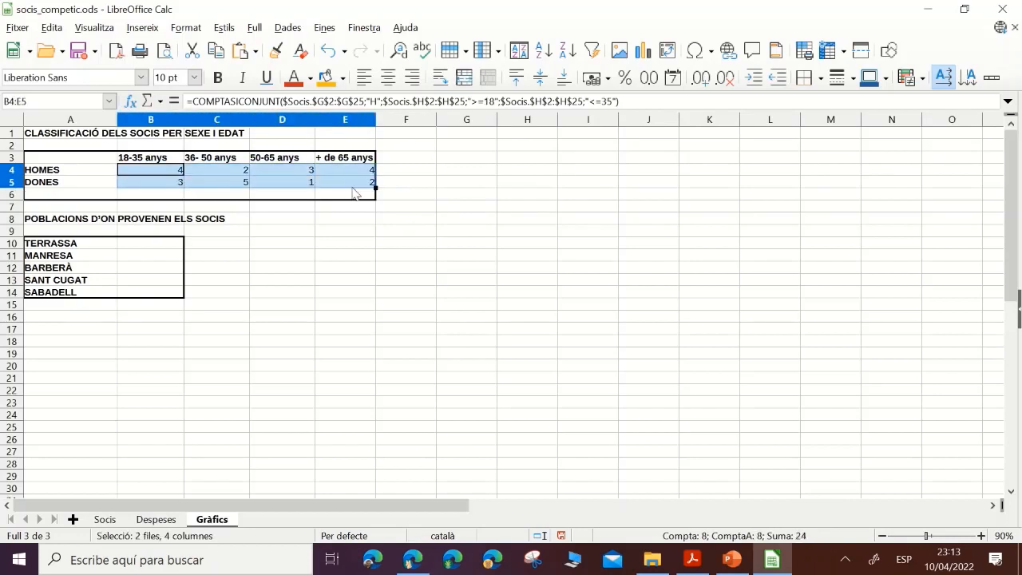
left_click(389, 233)
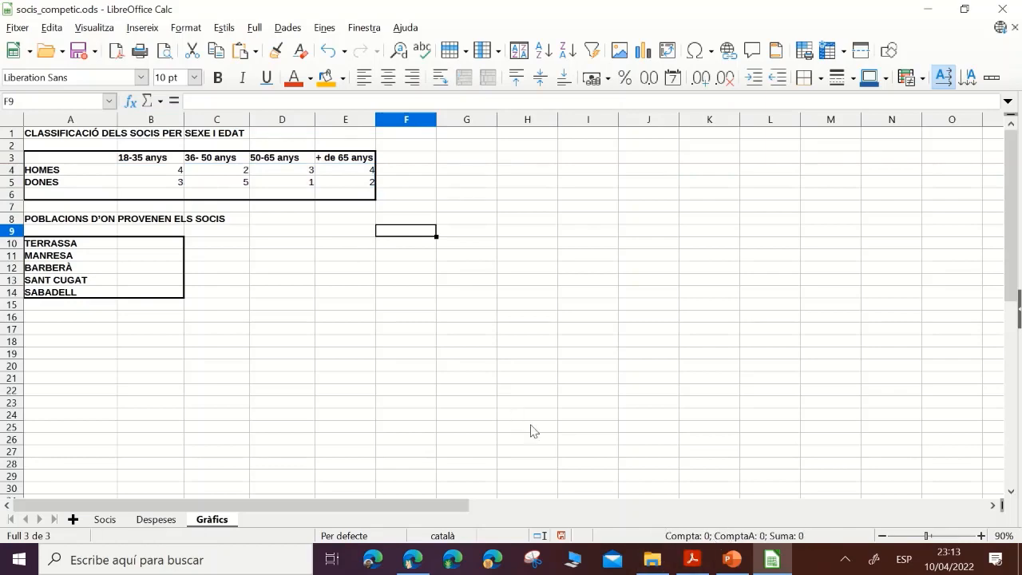
left_click(693, 560)
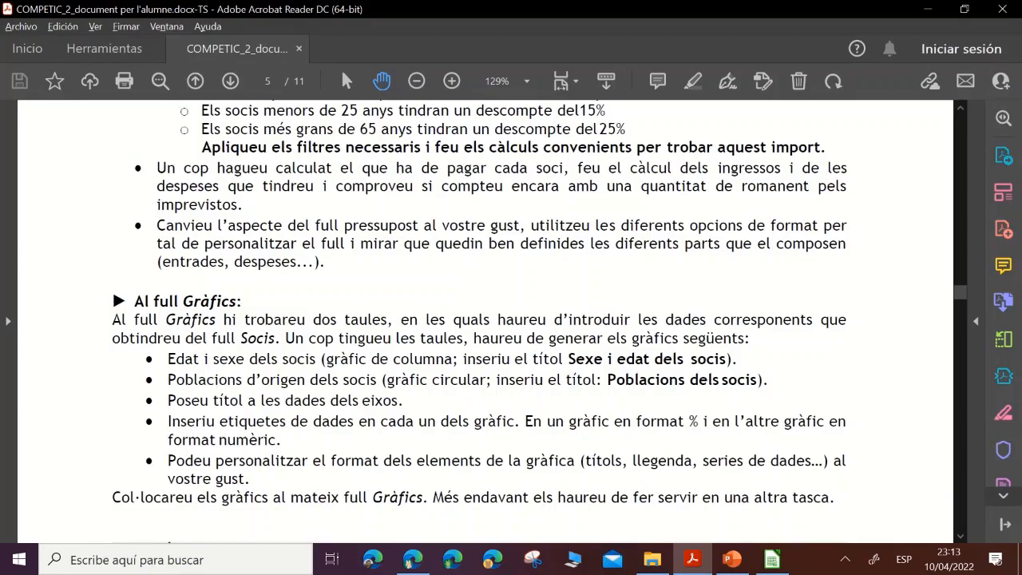
left_click(772, 559)
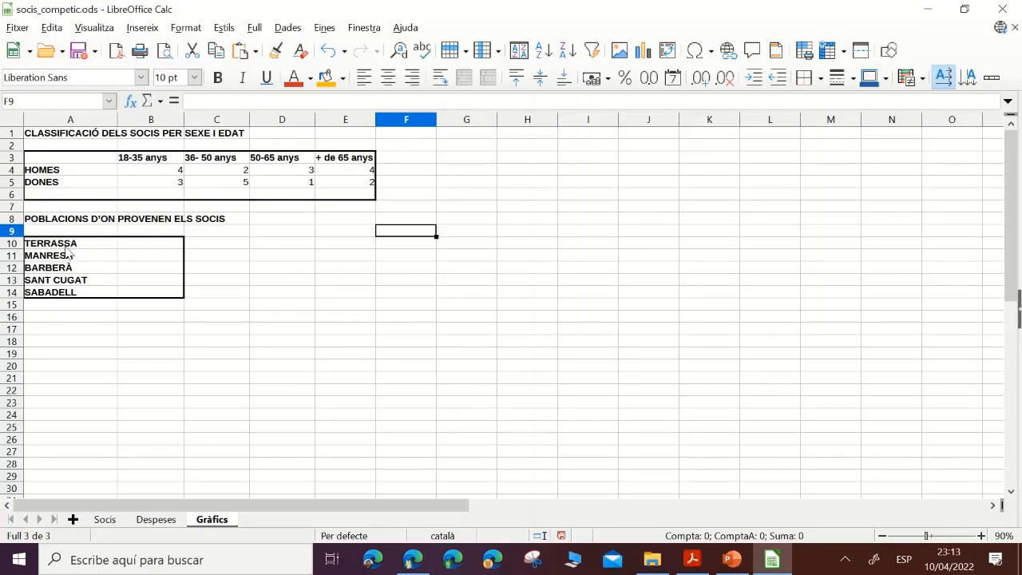
- Start a COMPTASI formula in B10 for TERRASSA, using the Socis town range J2:J25 as its area
left_click(148, 248)
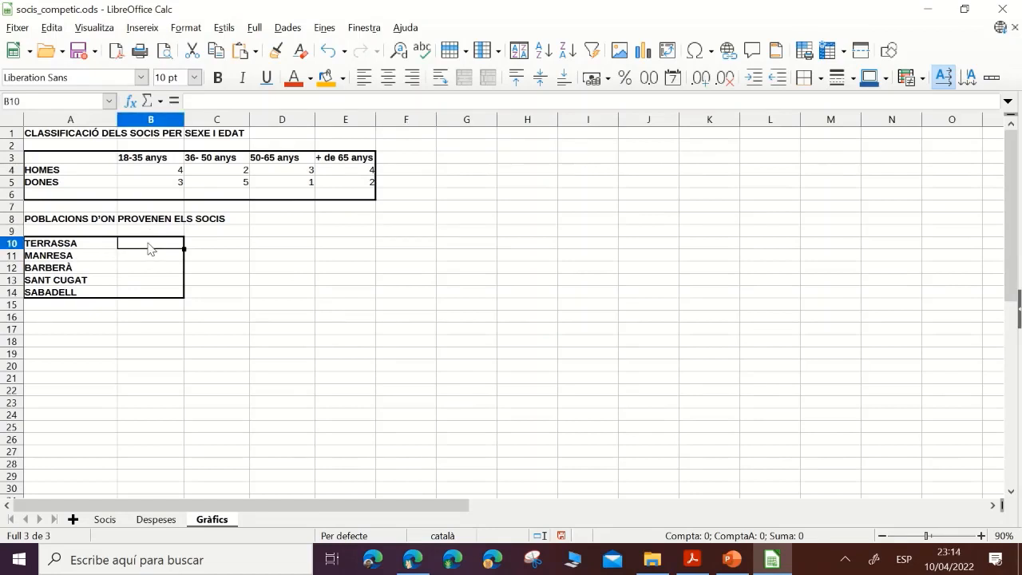
type("=COMPTA")
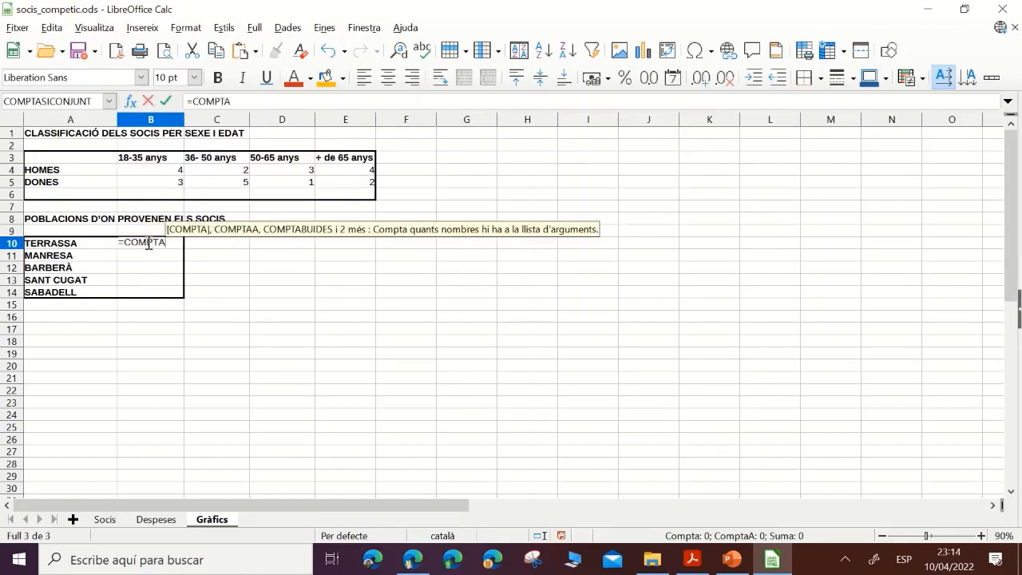
type("SI(")
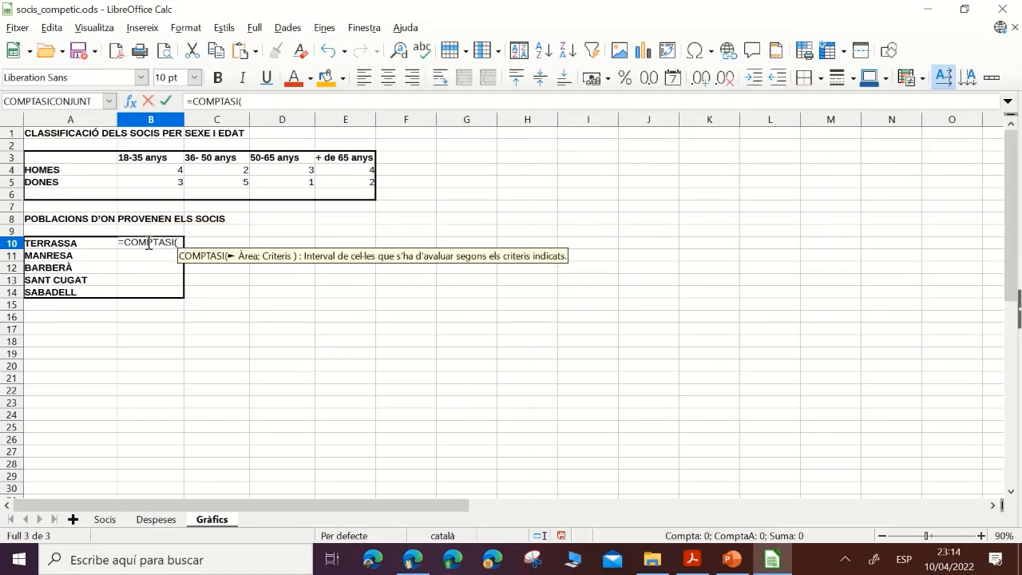
left_click(119, 521)
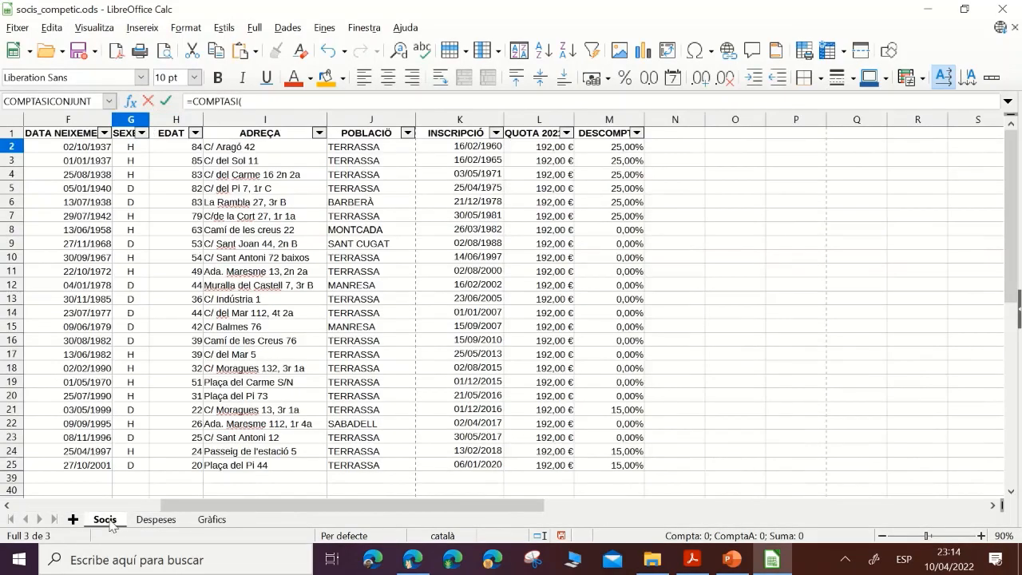
left_click(390, 150)
left_click_drag(391, 160, 374, 471)
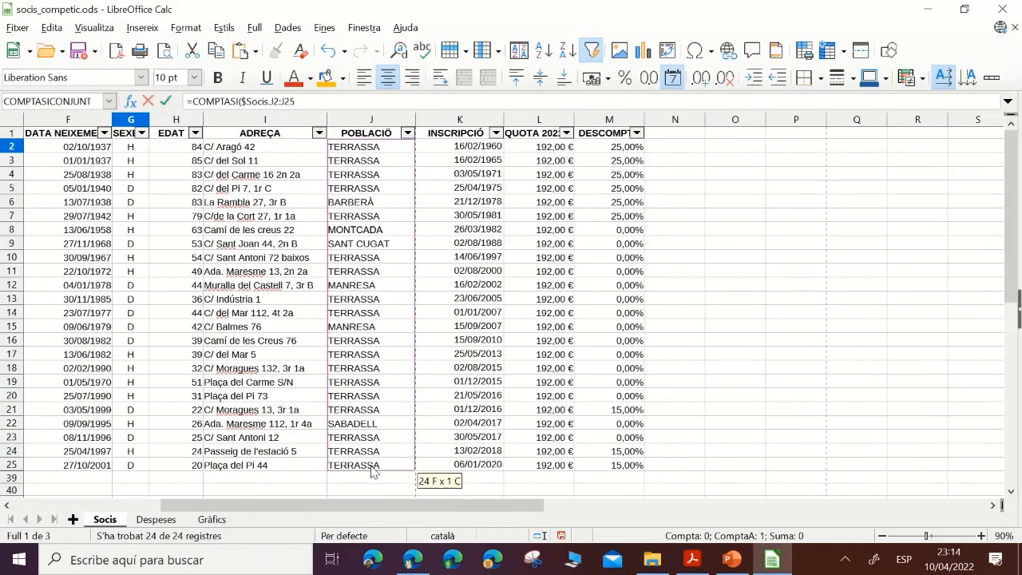
- Give B10's COMPTASI formula the criterion "TERRASSA" and enter it
type(";\"")
type("TERRASSA\"")
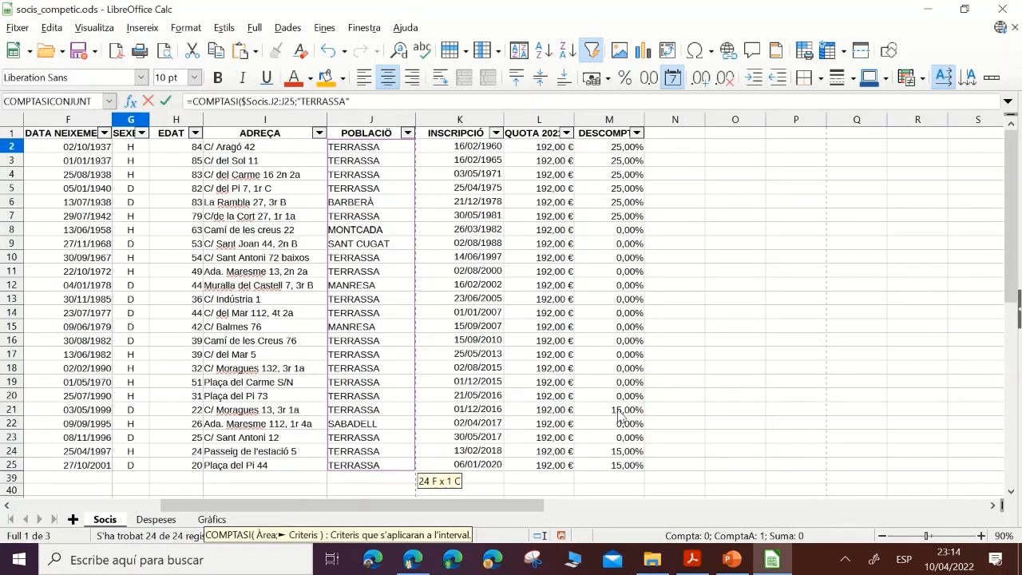
key("BackSpace")
key("BackSpace")
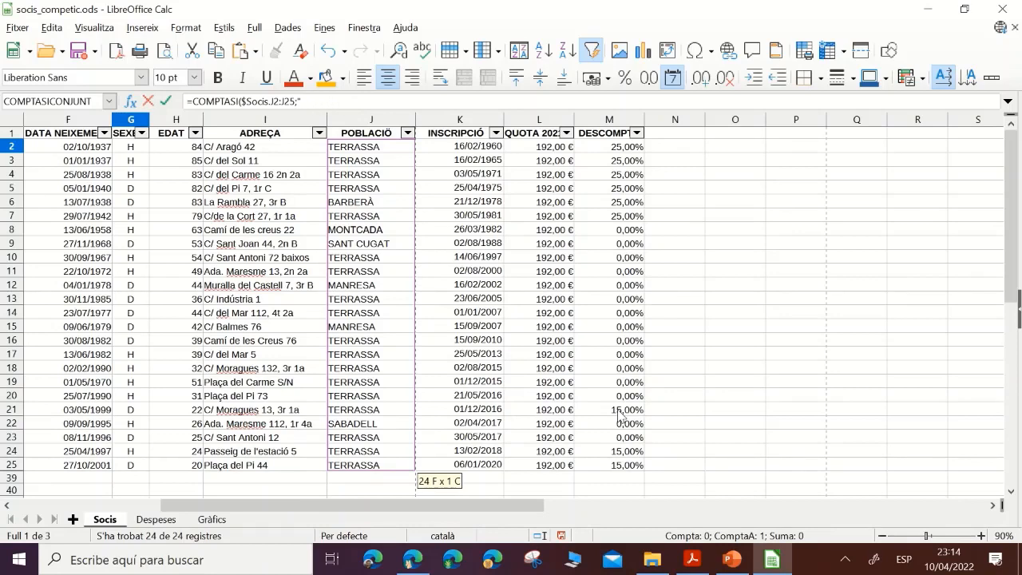
type("t\"")
key("Return")
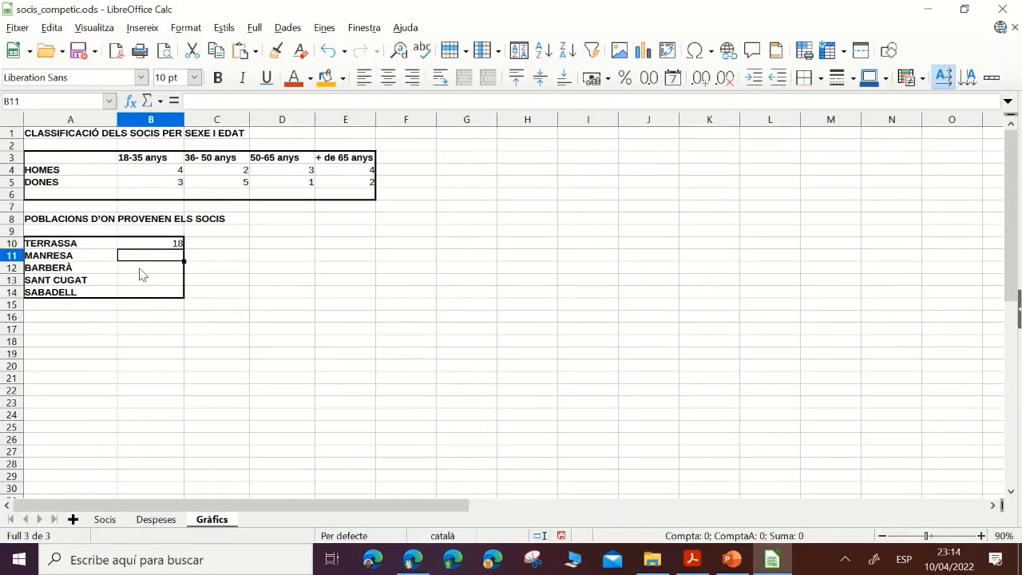
- Start the statistical function COMPTASI with the function wizard in B11 for MANRESA
left_click(131, 102)
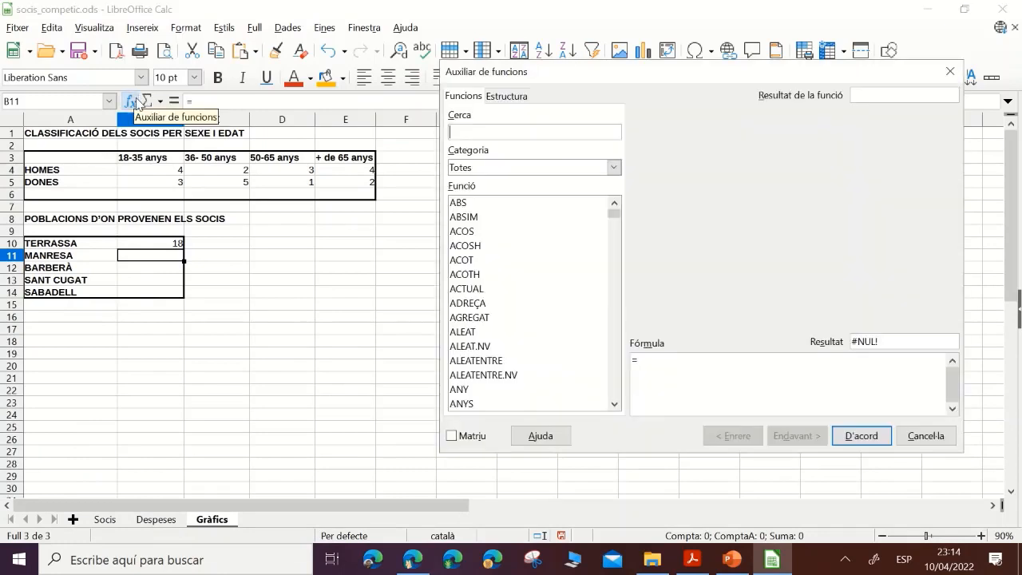
left_click(614, 167)
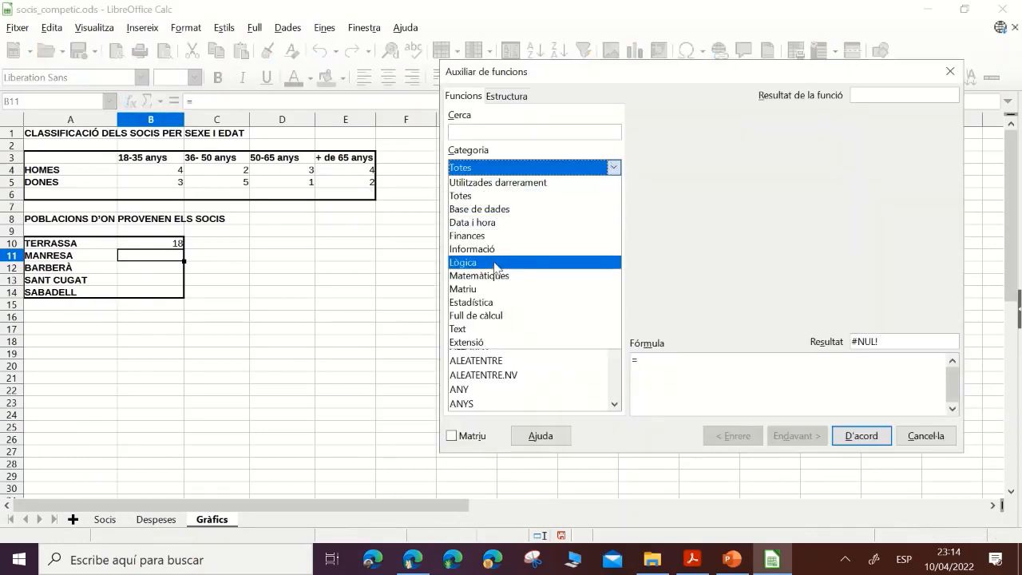
left_click(480, 302)
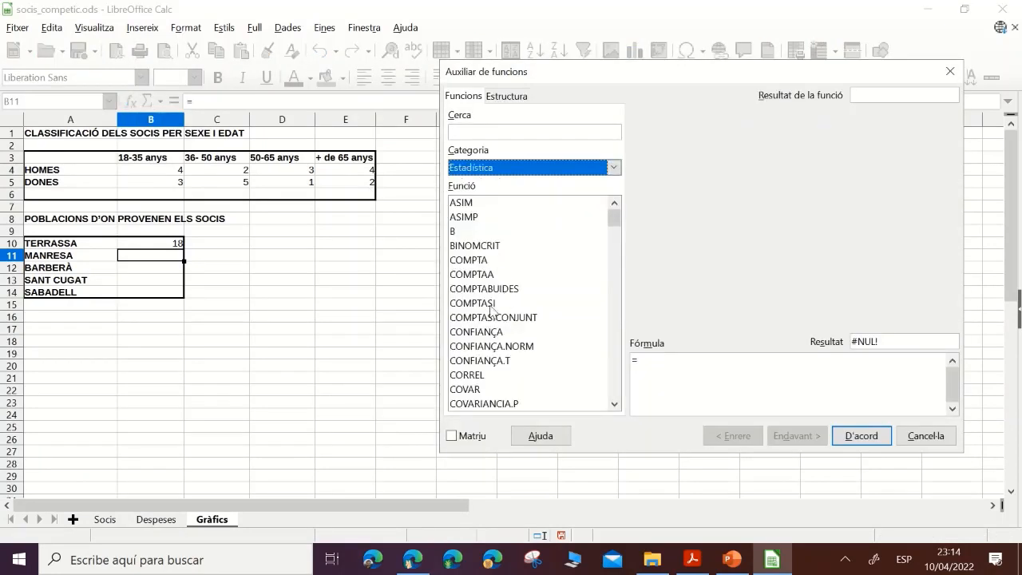
left_click(495, 303)
left_click(802, 436)
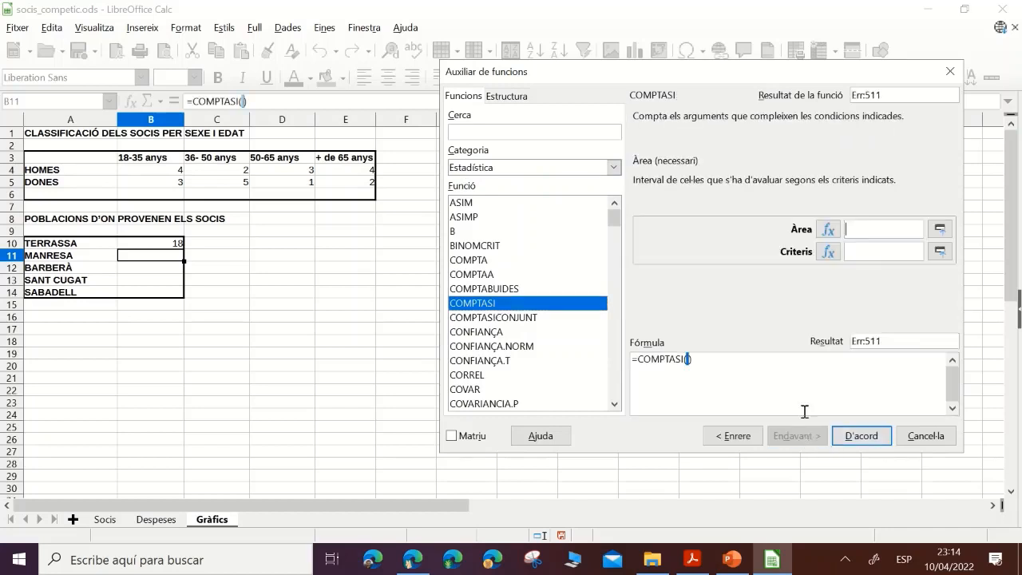
- Set the function's Àrea to the Socis town range J2:J25 with absolute rows
left_click(940, 230)
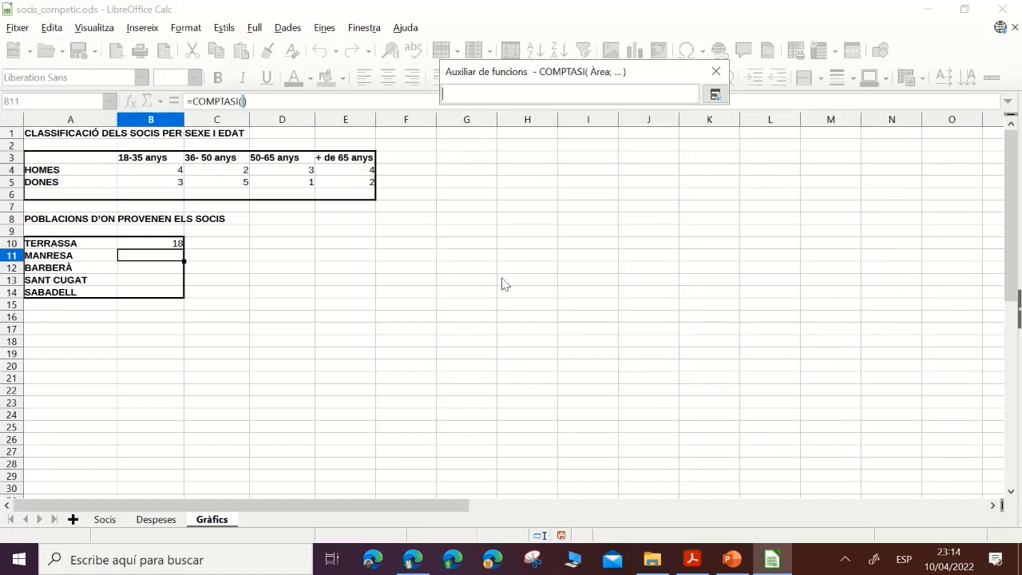
left_click(104, 520)
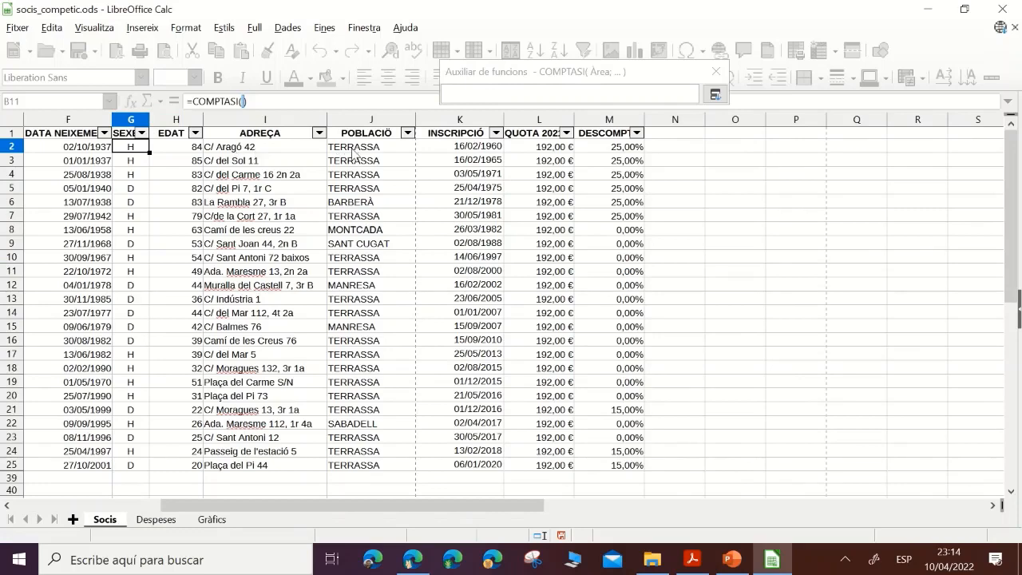
left_click_drag(355, 152, 359, 465)
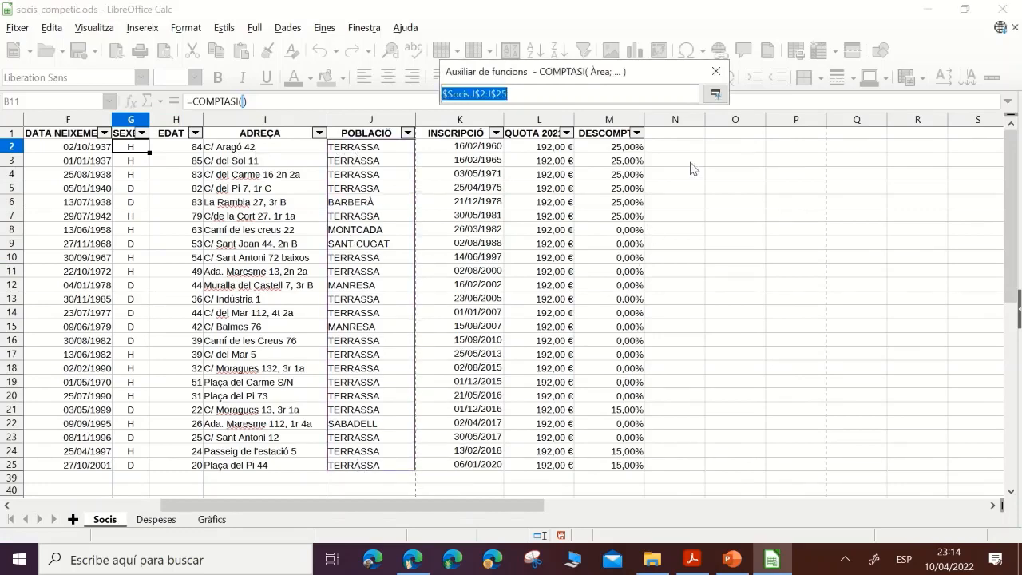
left_click(715, 94)
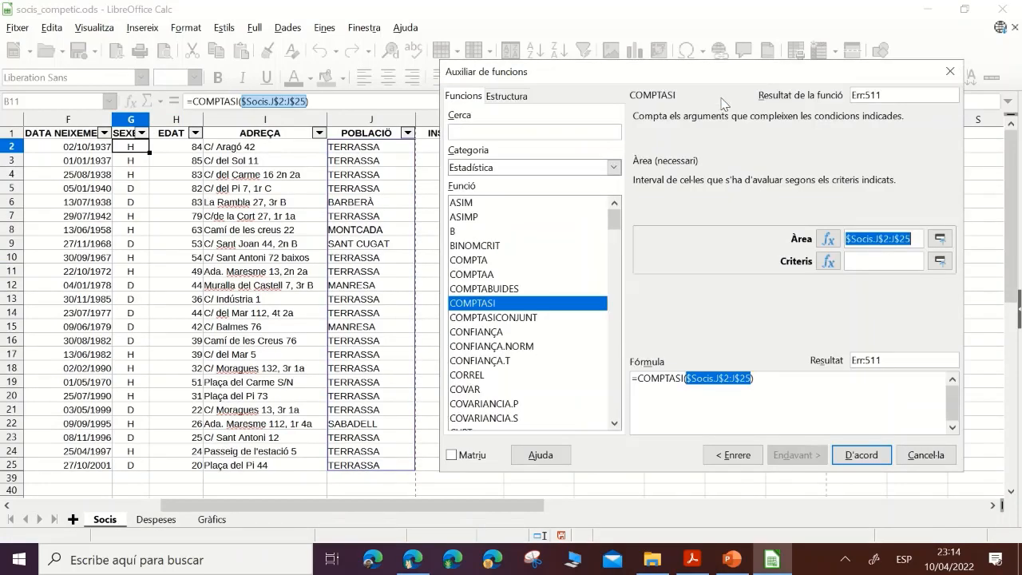
- Set Criteris to the MANRESA label cell A11 on the Gràfics sheet and insert the function in B11
left_click(941, 262)
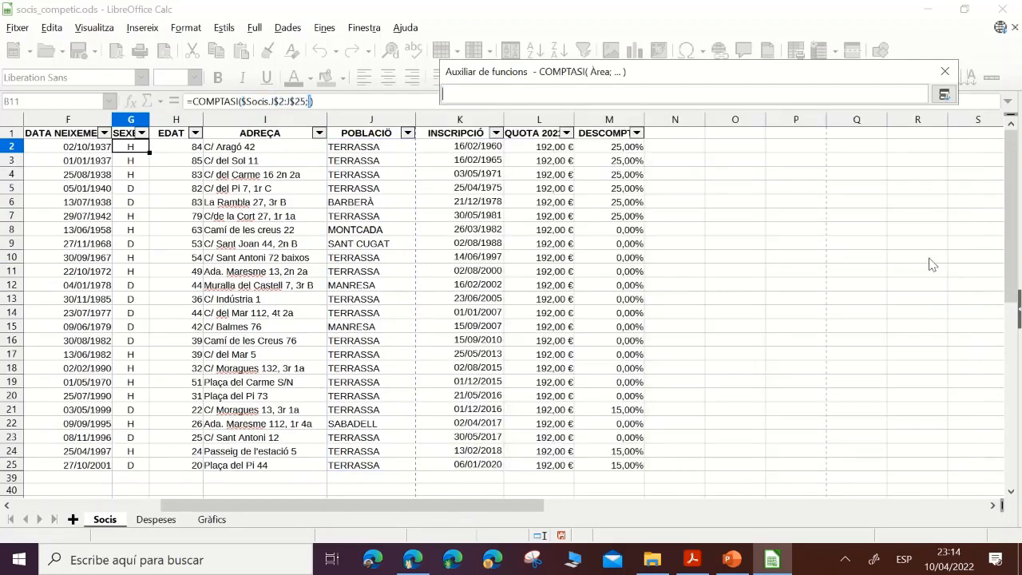
left_click(211, 520)
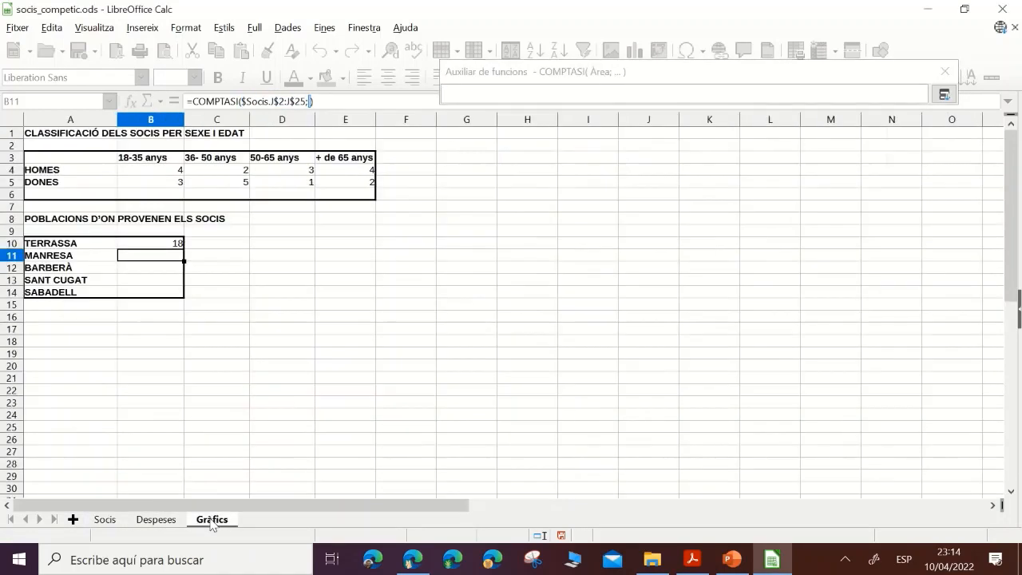
left_click(77, 258)
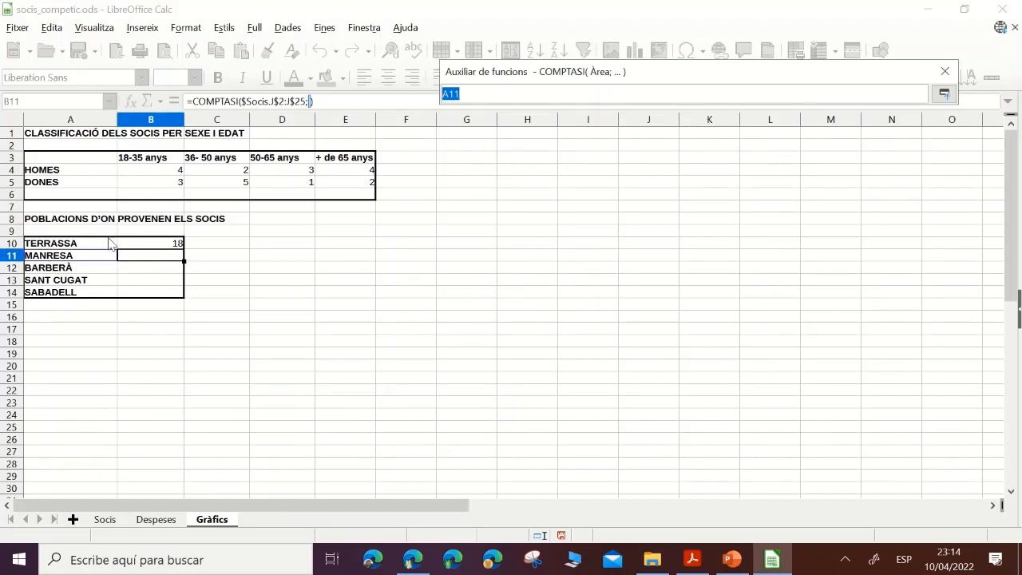
left_click(944, 94)
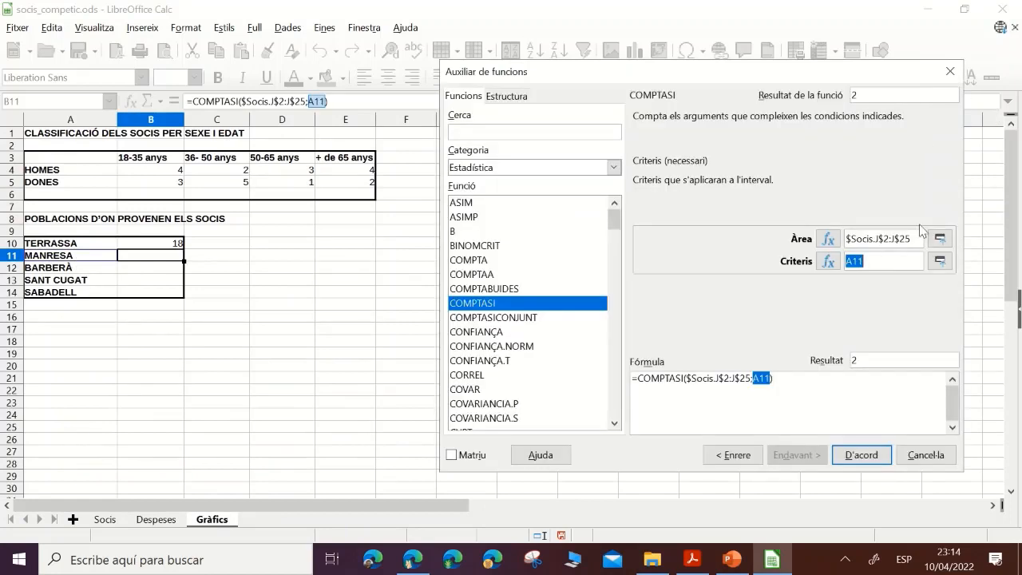
left_click(862, 455)
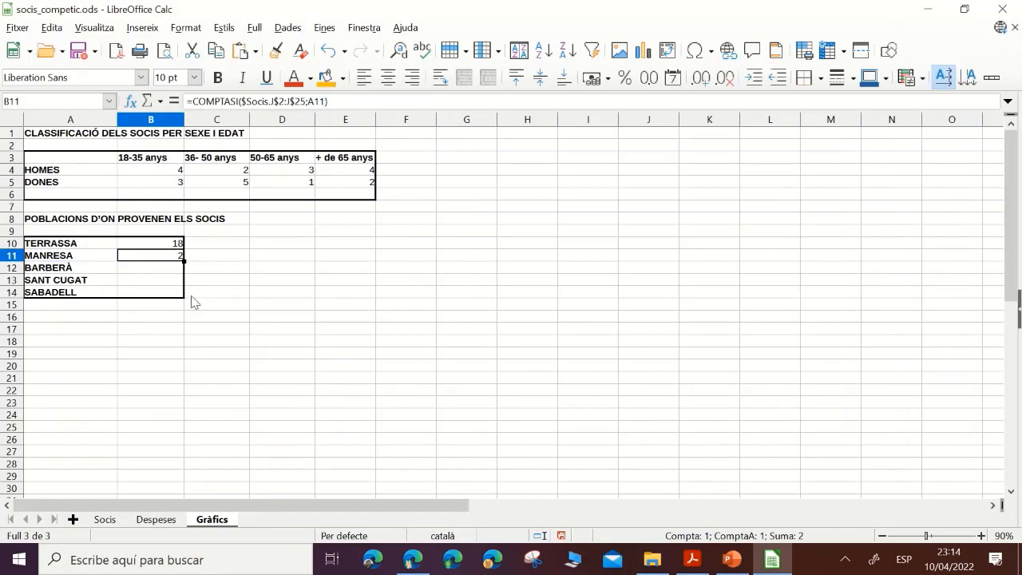
- Make the column references of the town range in B11's formula absolute, as $J$2:$J$25
left_click(166, 248)
left_click(159, 258)
left_click(272, 103)
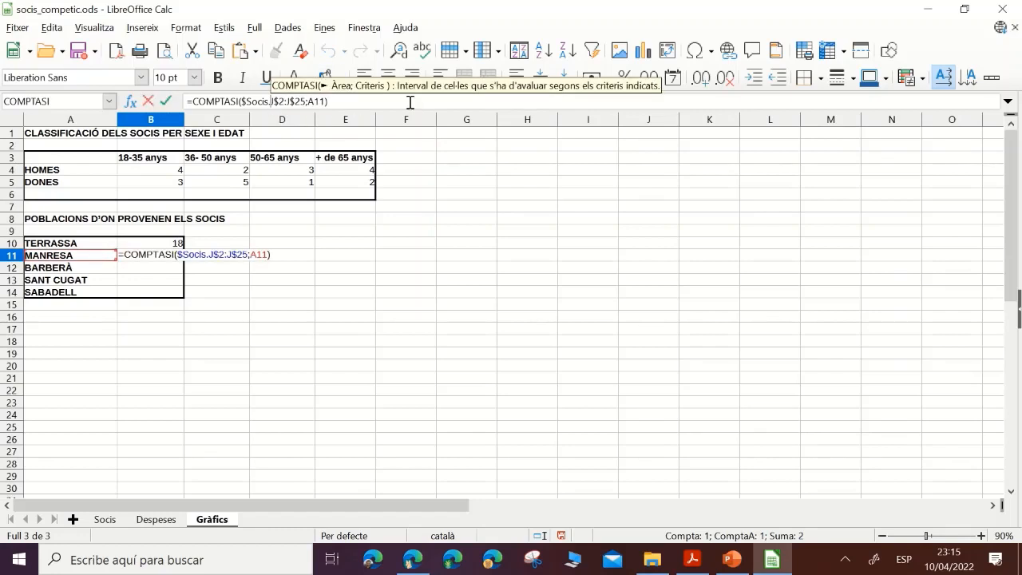
type("$")
key("Right")
key("Right")
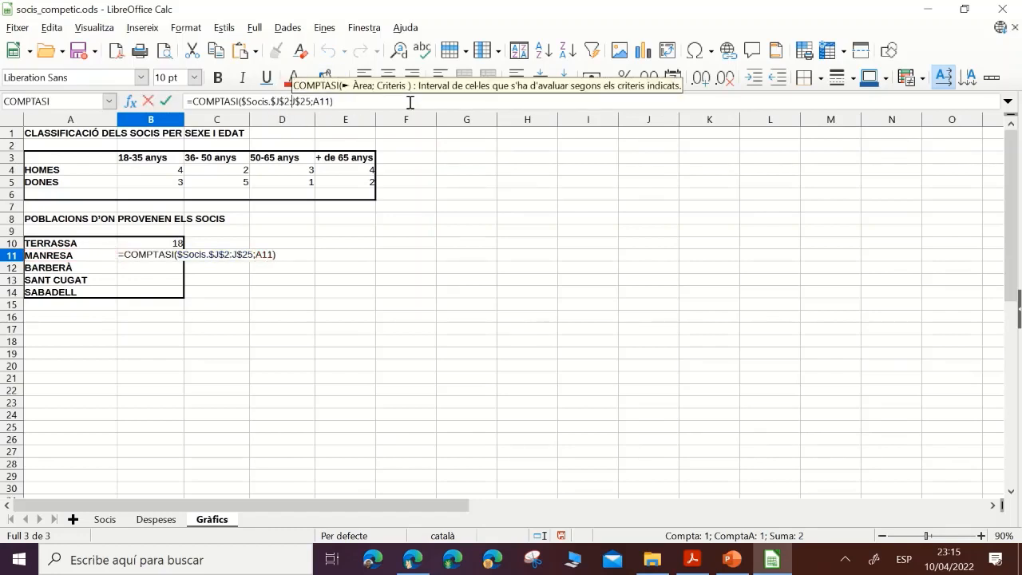
type("$")
key("Return")
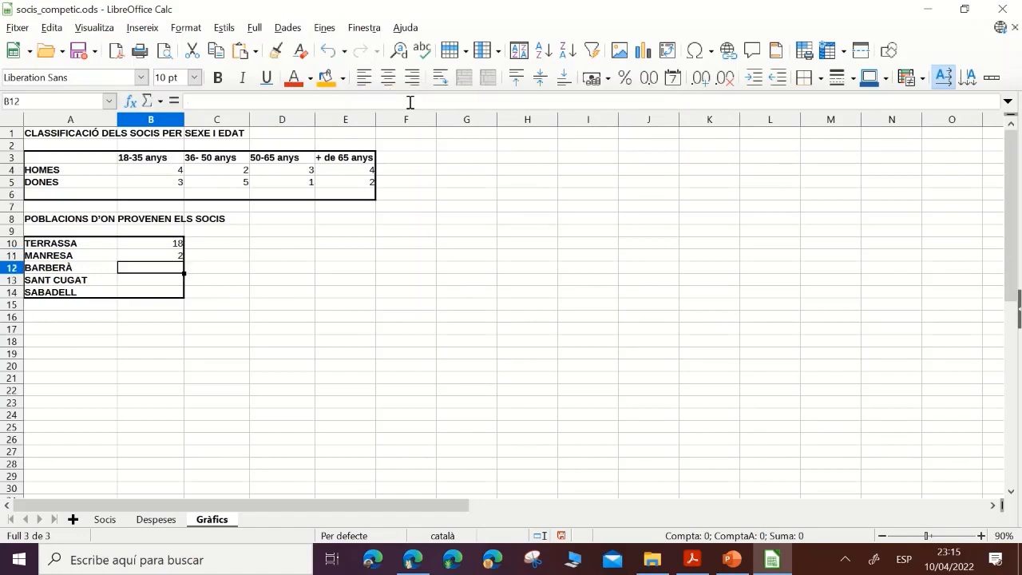
- Copy the COMPTASI formula from B11 down through B14 to count BARBERÀ, SANT CUGAT and SABADELL
left_click(181, 257)
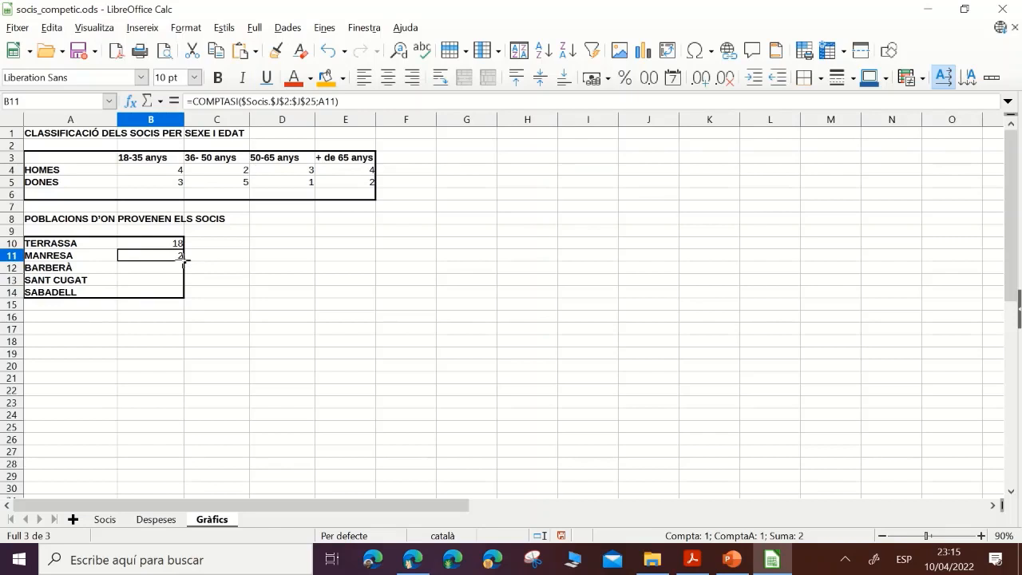
key("ctrl+c")
left_click(160, 269)
key("ctrl+v")
left_click(160, 284)
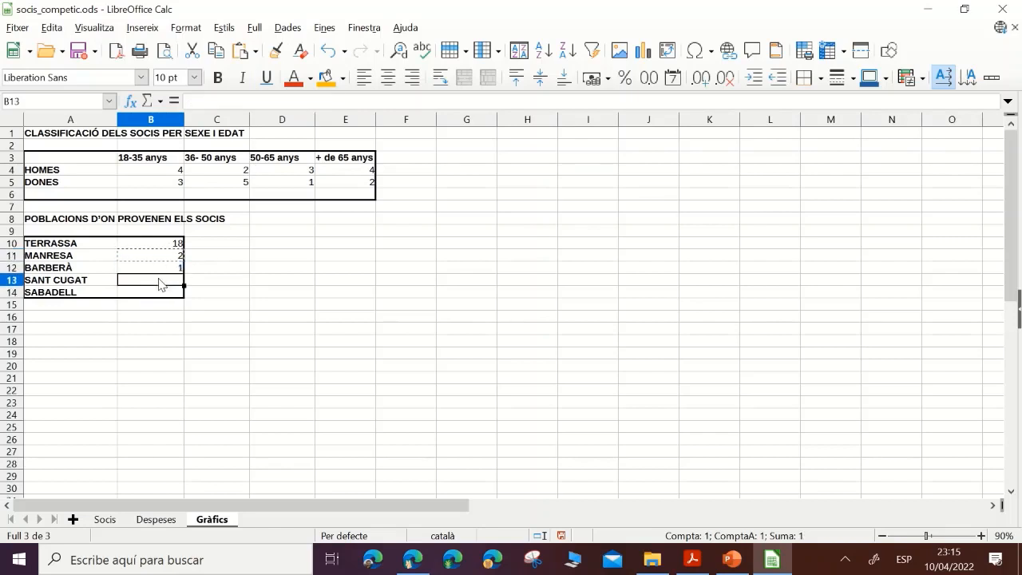
key("ctrl+v")
left_click(164, 293)
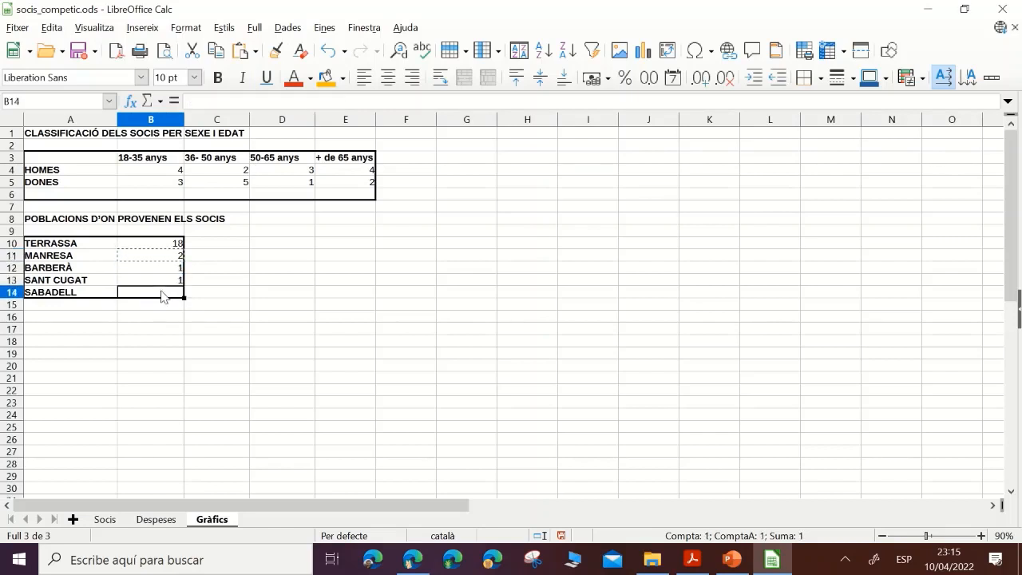
left_click(177, 282)
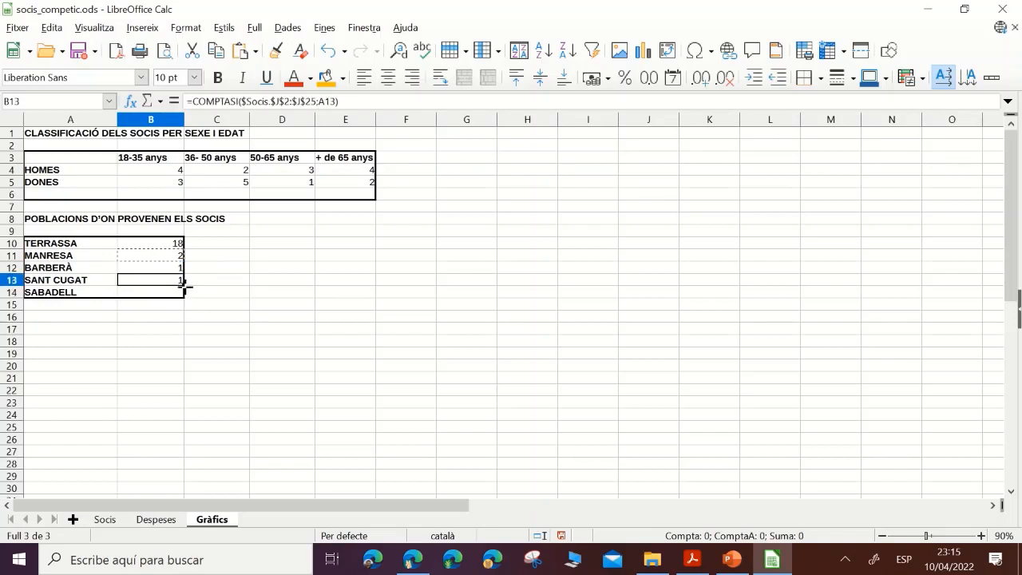
left_click_drag(184, 286, 185, 297)
left_click(165, 305)
left_click(149, 292)
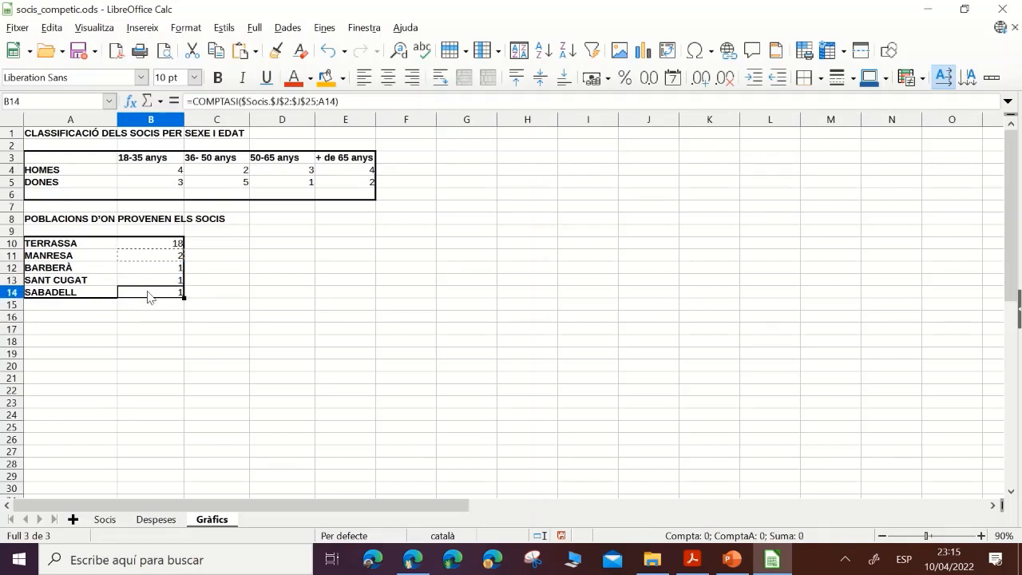
- Apply an outer box border to the town table A10:B14 with a line thickness of 4,00pt
left_click_drag(87, 244, 166, 295)
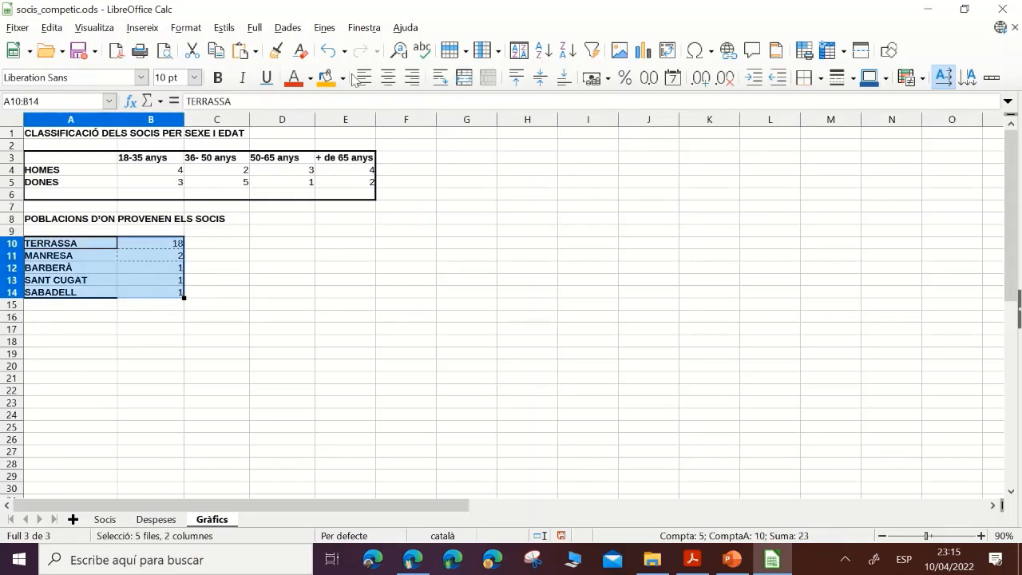
left_click(821, 80)
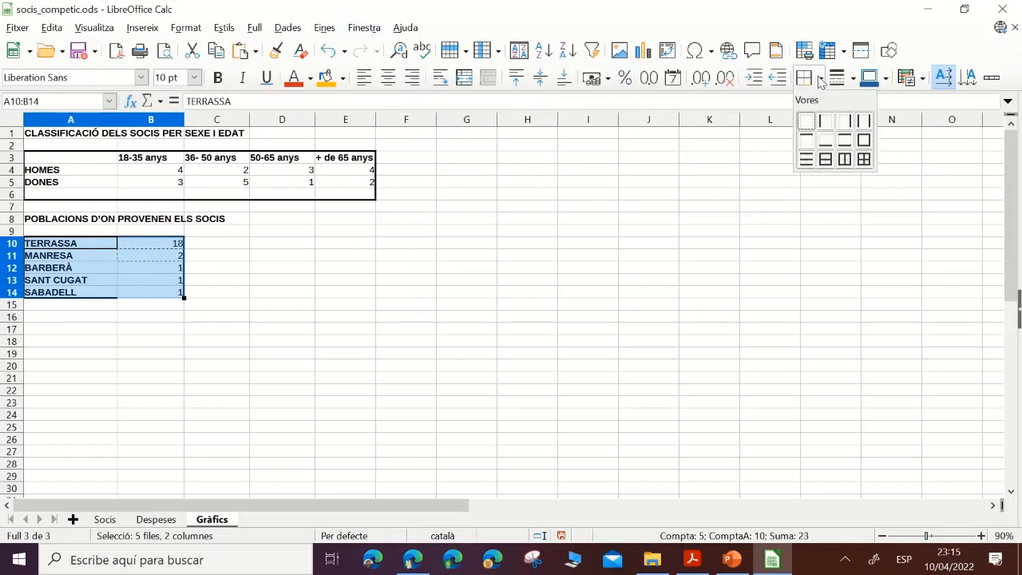
left_click(867, 144)
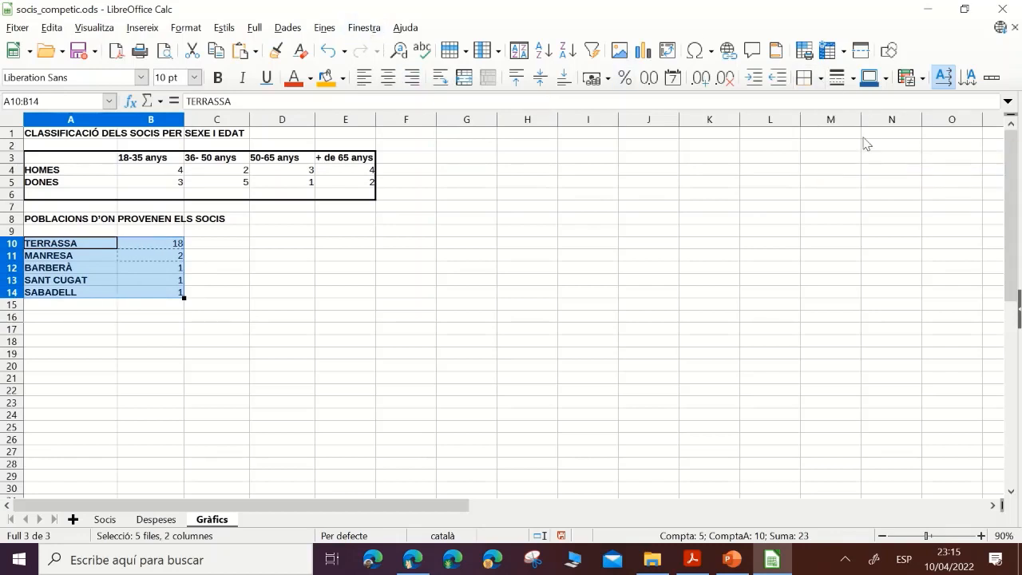
left_click(854, 78)
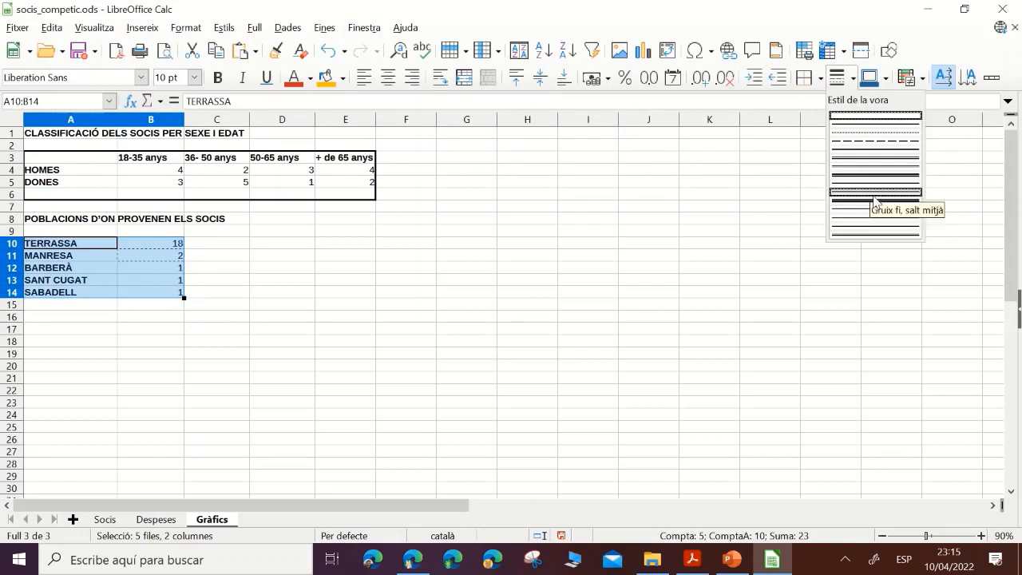
left_click(877, 141)
left_click(1020, 317)
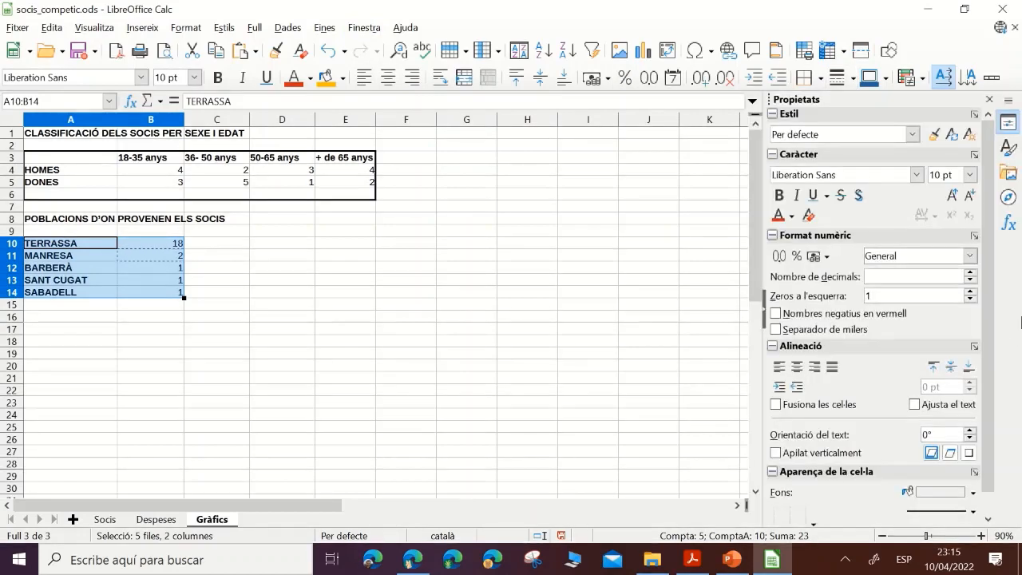
left_click(976, 512)
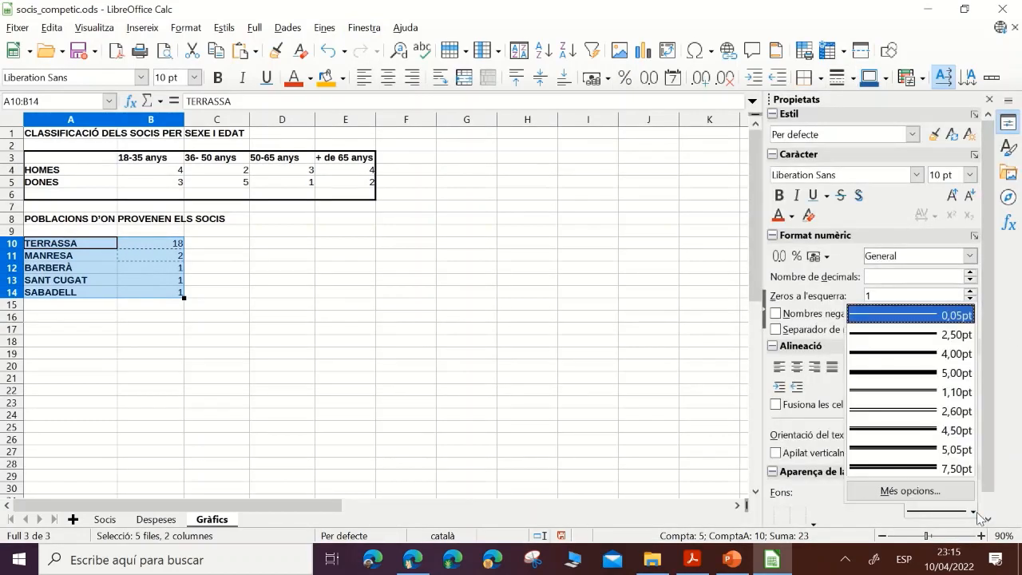
left_click(900, 350)
left_click(227, 265)
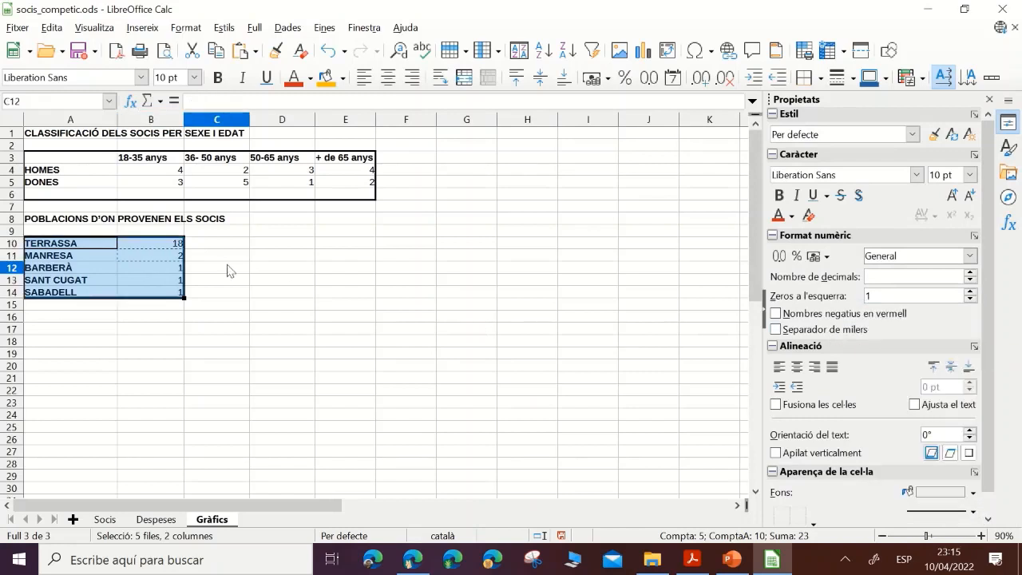
- Check the TERRASSA formula in B10 and the sum of the town counts in B10:B14
left_click(78, 247)
left_click(150, 247)
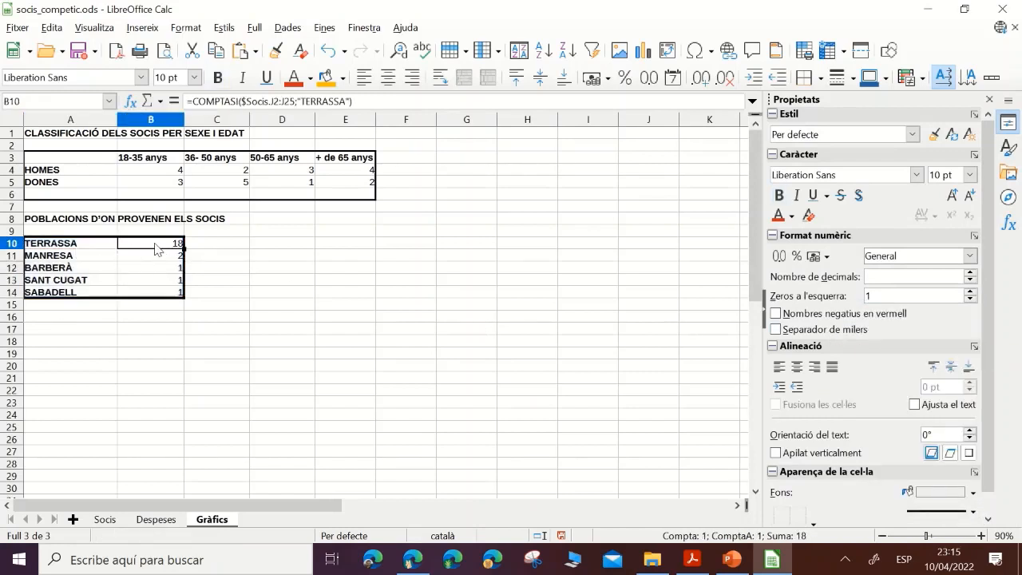
left_click_drag(156, 249, 159, 293)
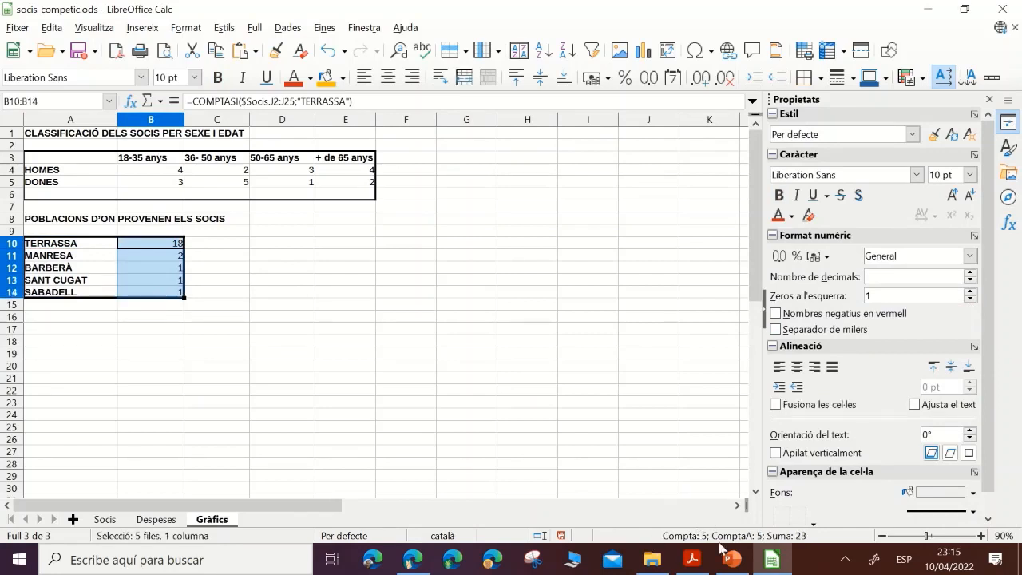
left_click(146, 329)
left_click(159, 246)
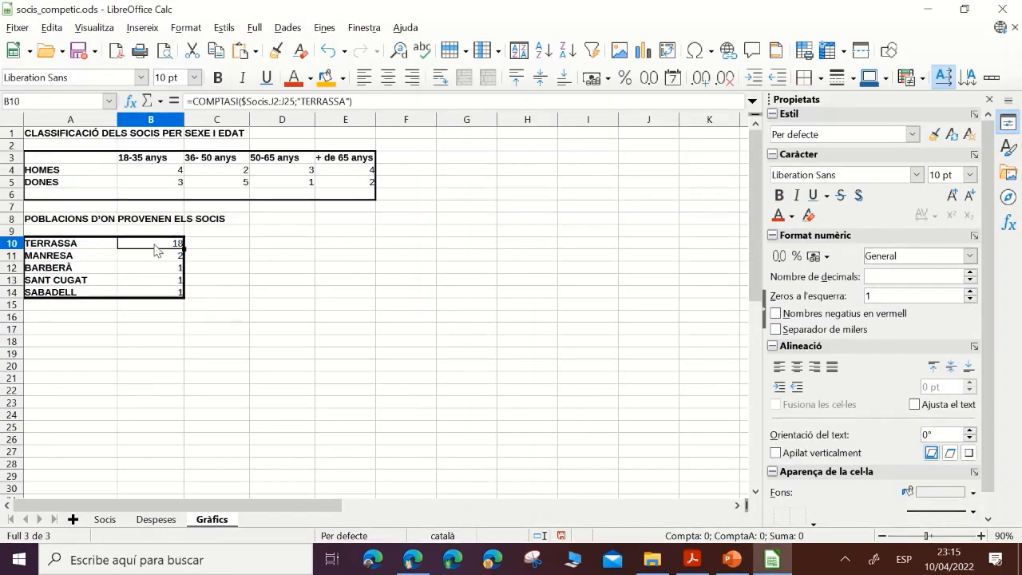
left_click(763, 316)
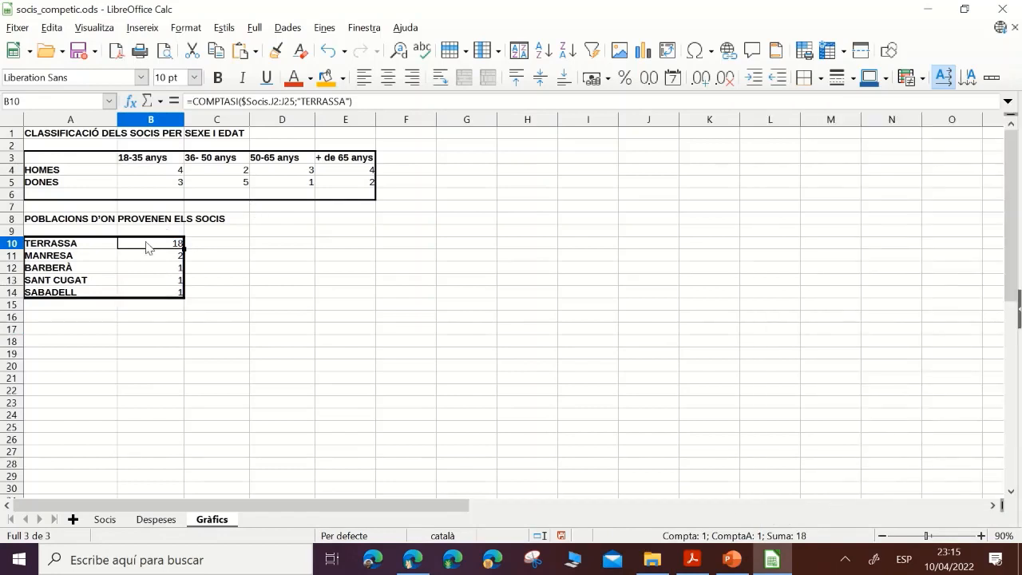
left_click_drag(146, 247, 137, 292)
left_click(144, 306)
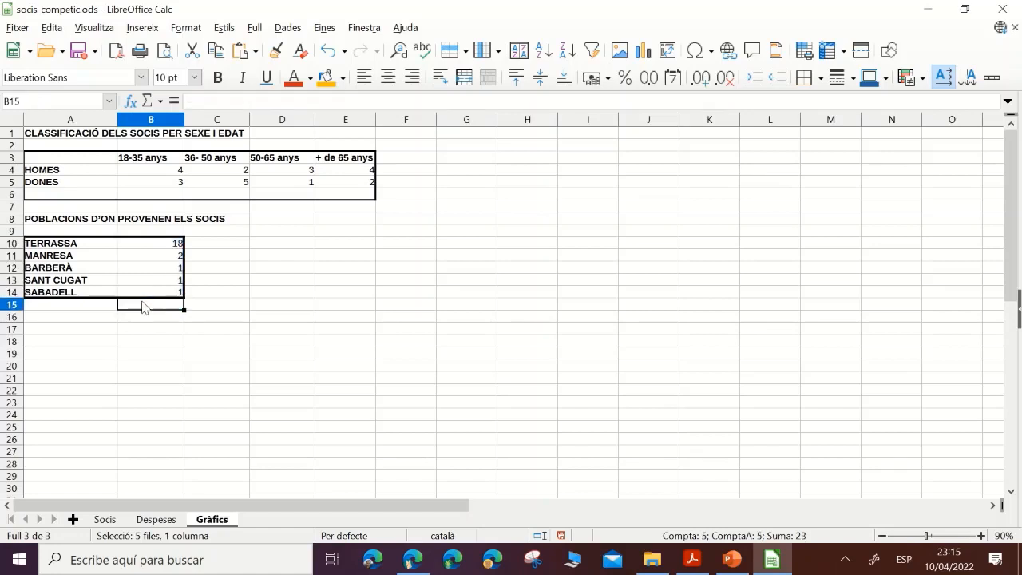
- Compare the towns in the Socis sheet's POBLACIÓ column with those listed in the Gràfics town table
left_click(96, 523)
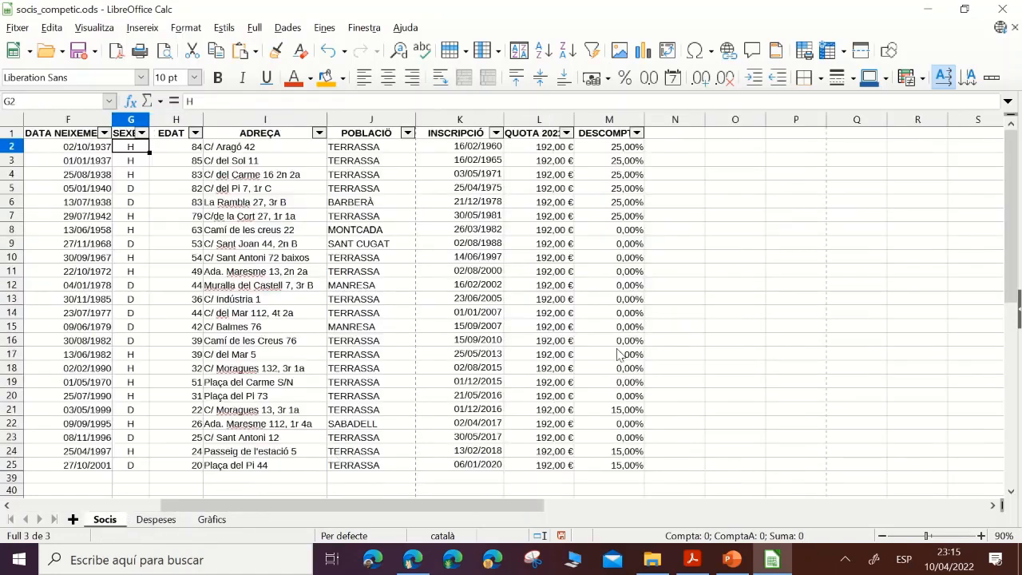
left_click(366, 231)
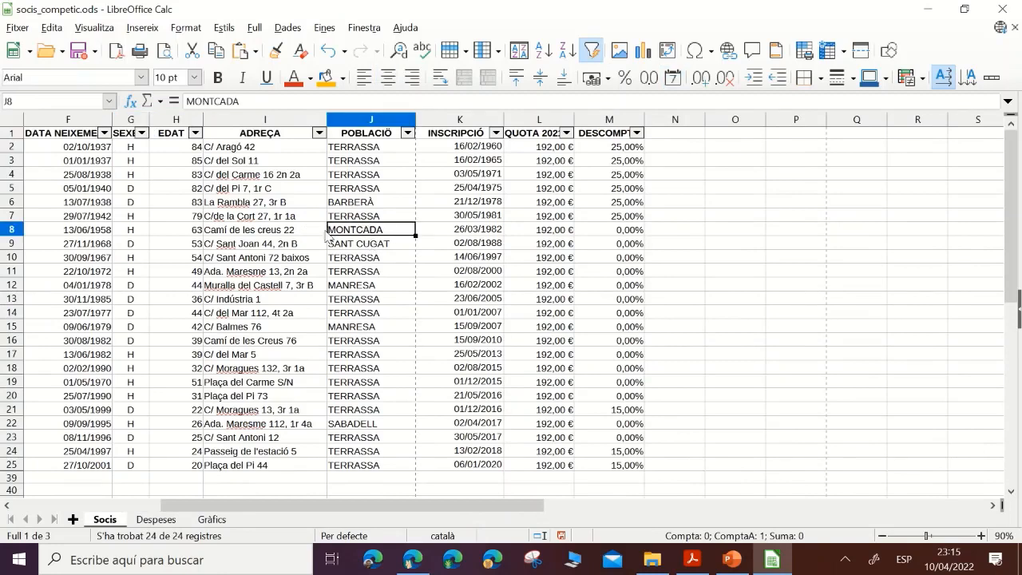
left_click(211, 519)
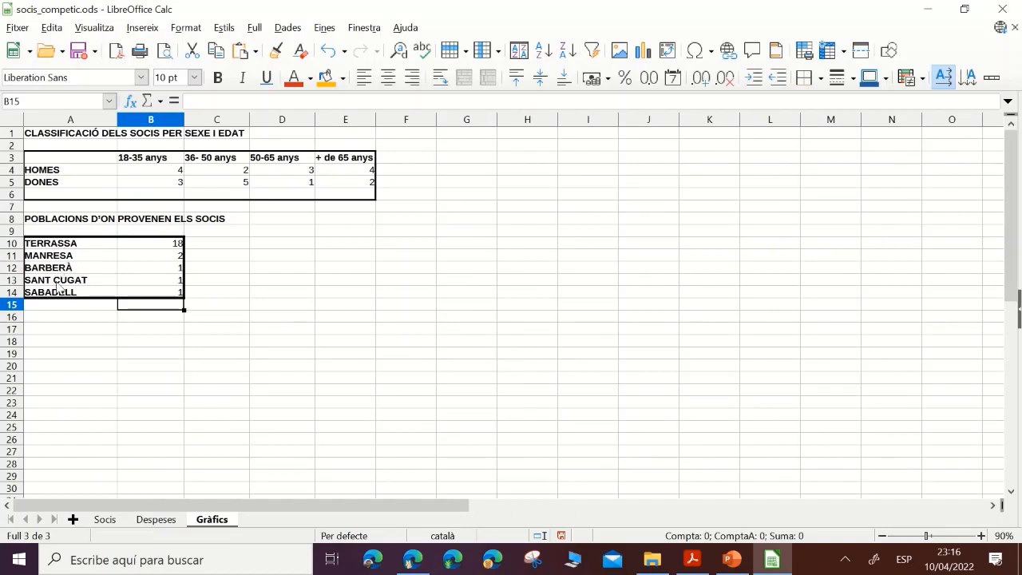
left_click(218, 259)
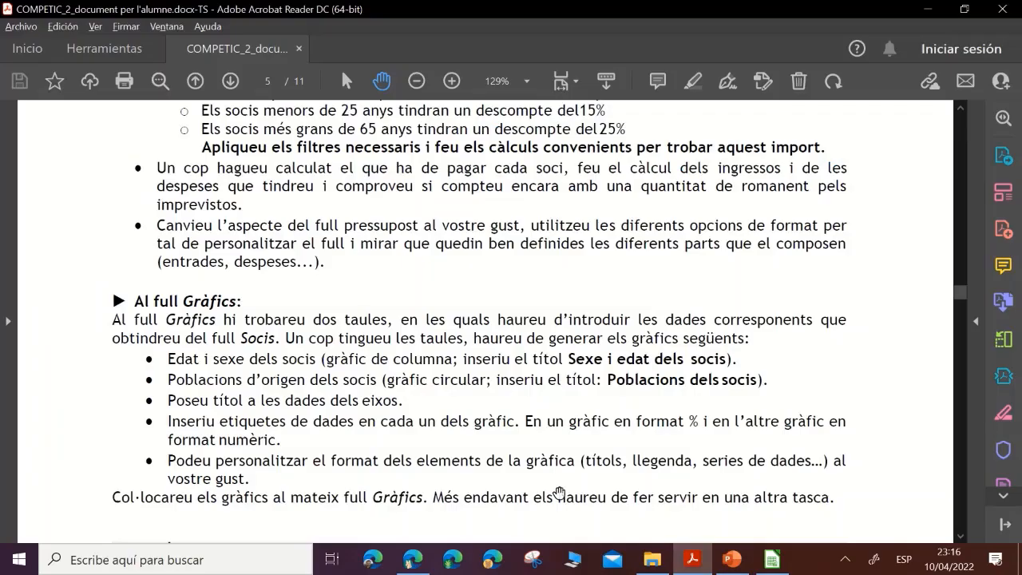
- Consult the assignment PDF's chart requirements and start a normal column chart from the sex and age table A3:E6
left_click(693, 559)
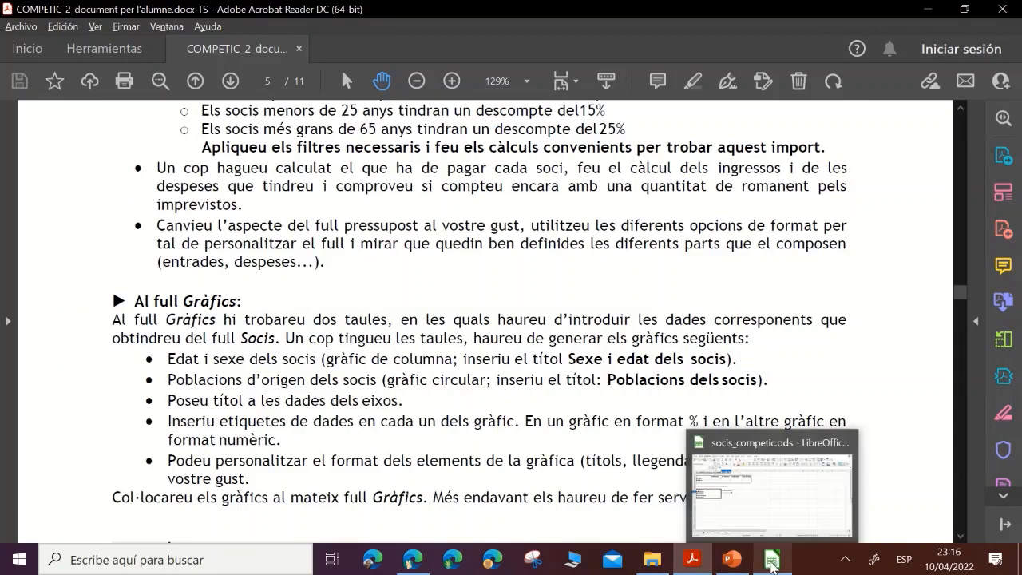
left_click(772, 563)
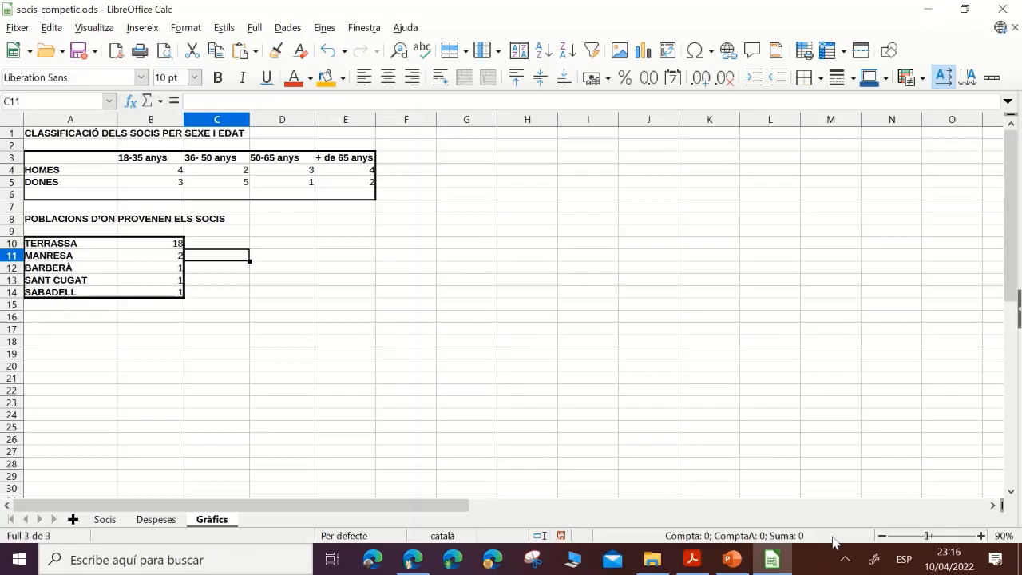
left_click(221, 171)
left_click_drag(87, 159, 339, 195)
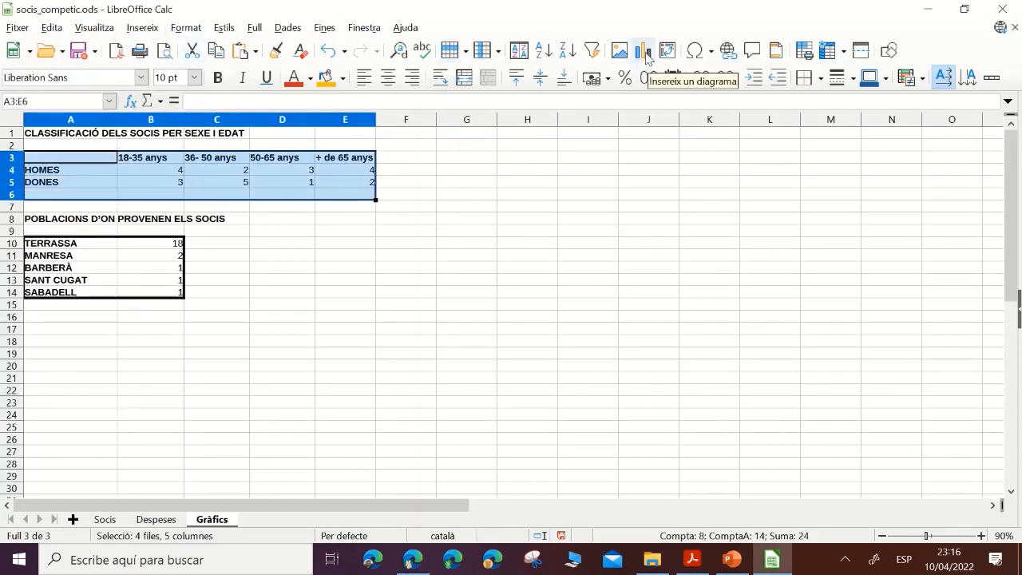
left_click(146, 29)
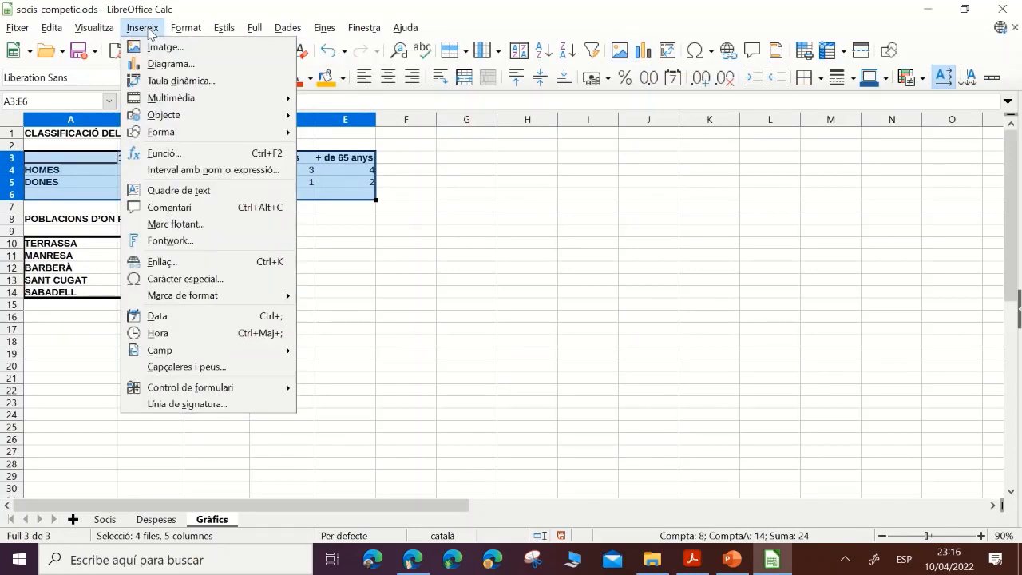
left_click(148, 32)
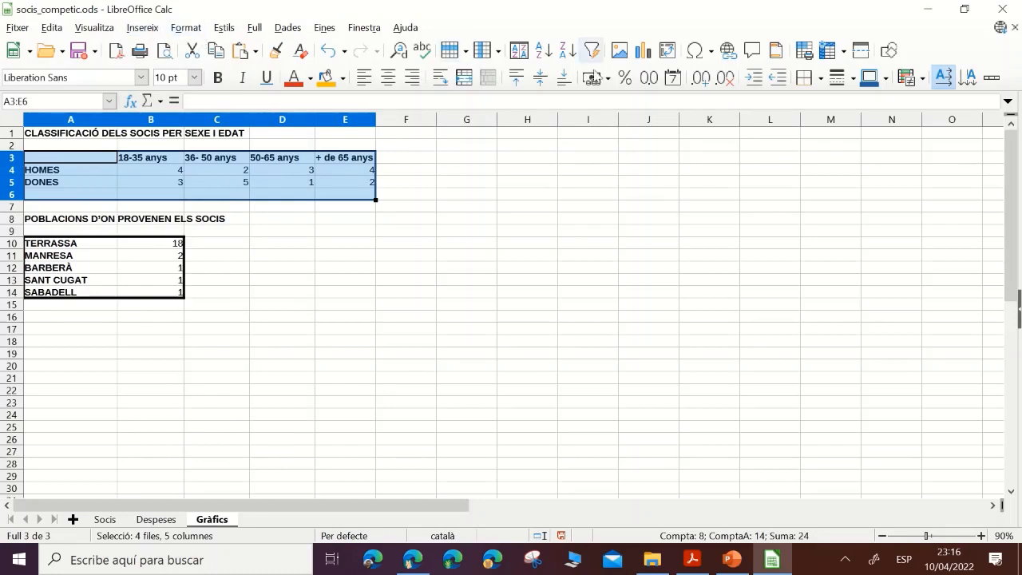
left_click(645, 54)
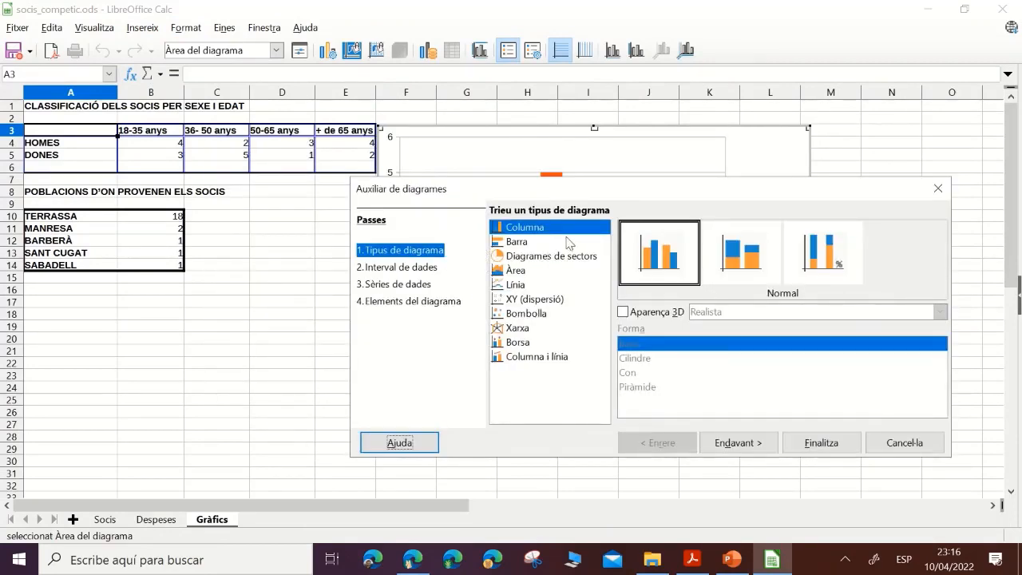
left_click(693, 560)
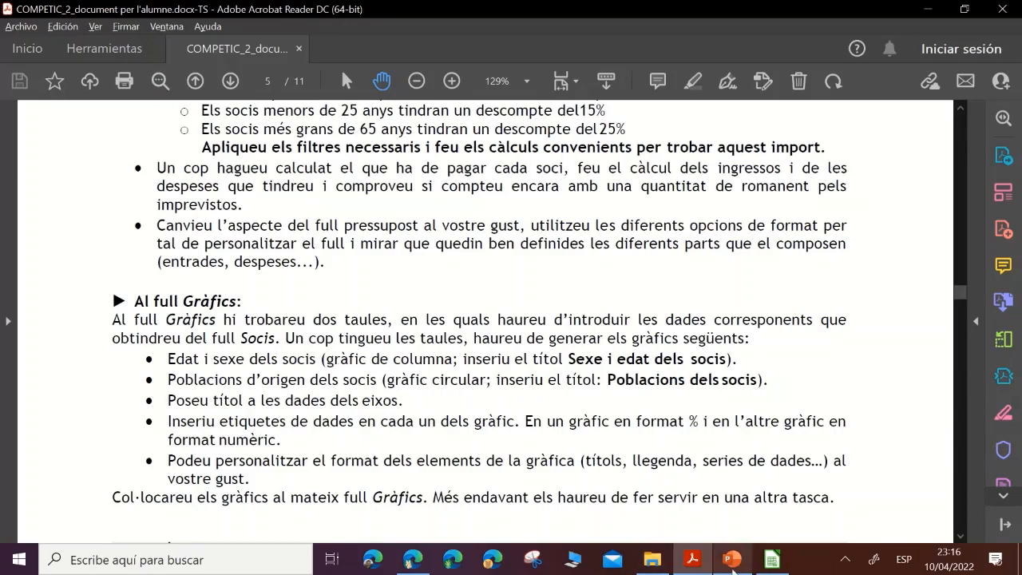
left_click(772, 560)
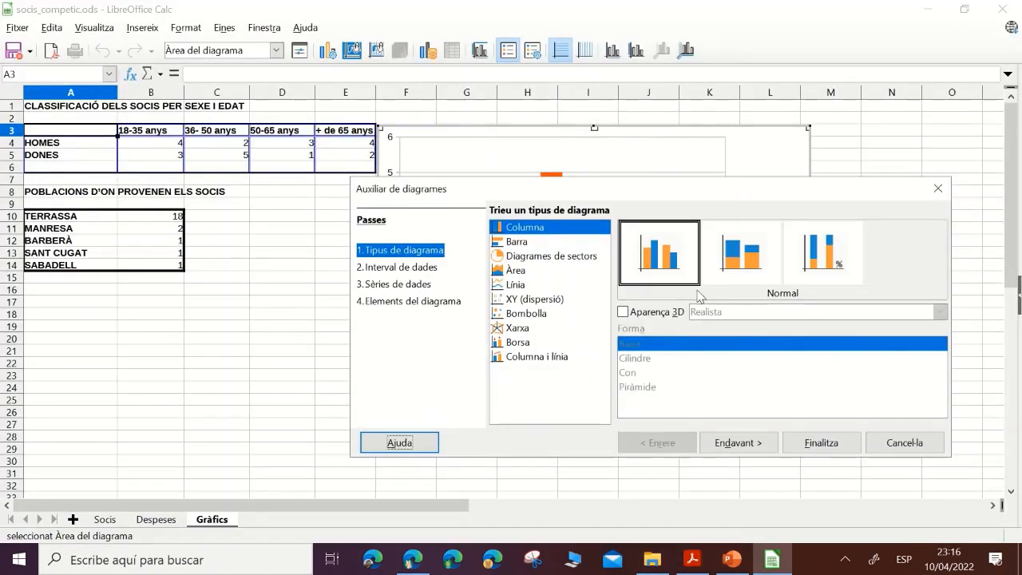
- Change the chart's data range to $Gràfics.$A$3:$E$5, keeping the data series in columns
left_click(712, 443)
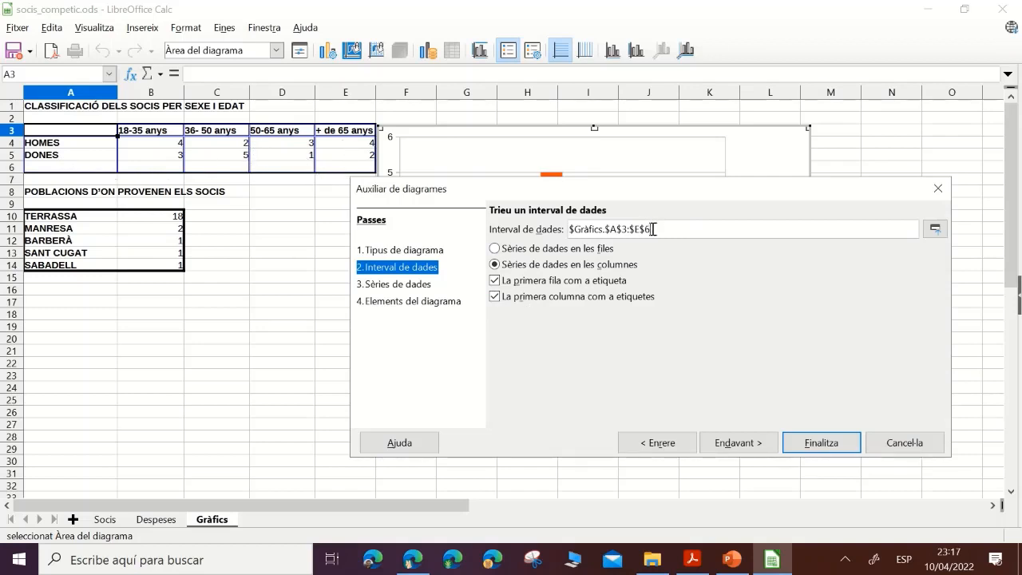
key("BackSpace")
type("5")
left_click(740, 443)
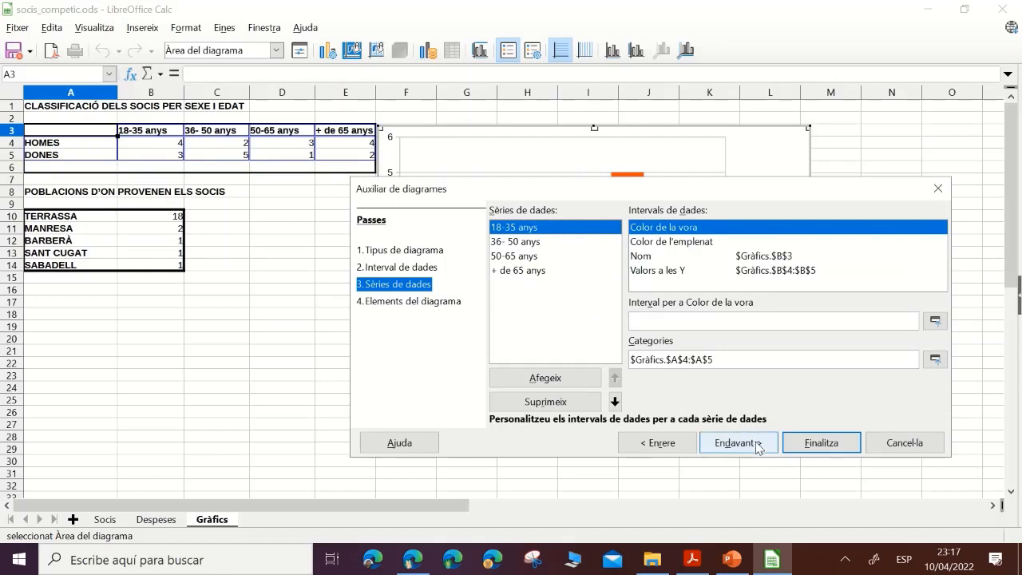
- Give the chart the title "Sexe i edat dels socis" as the assignment PDF specifies, and finish the chart
left_click(729, 442)
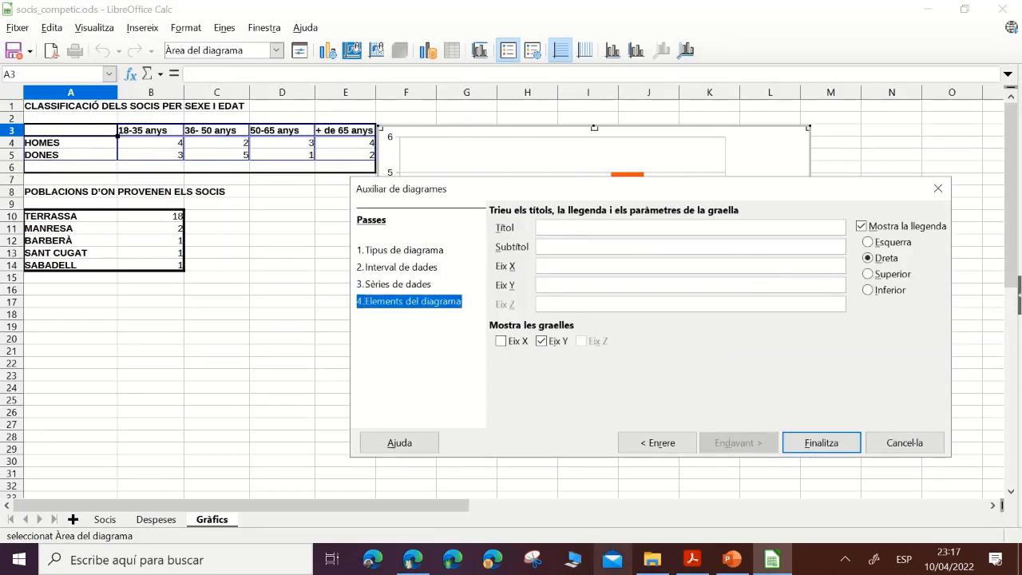
left_click(692, 564)
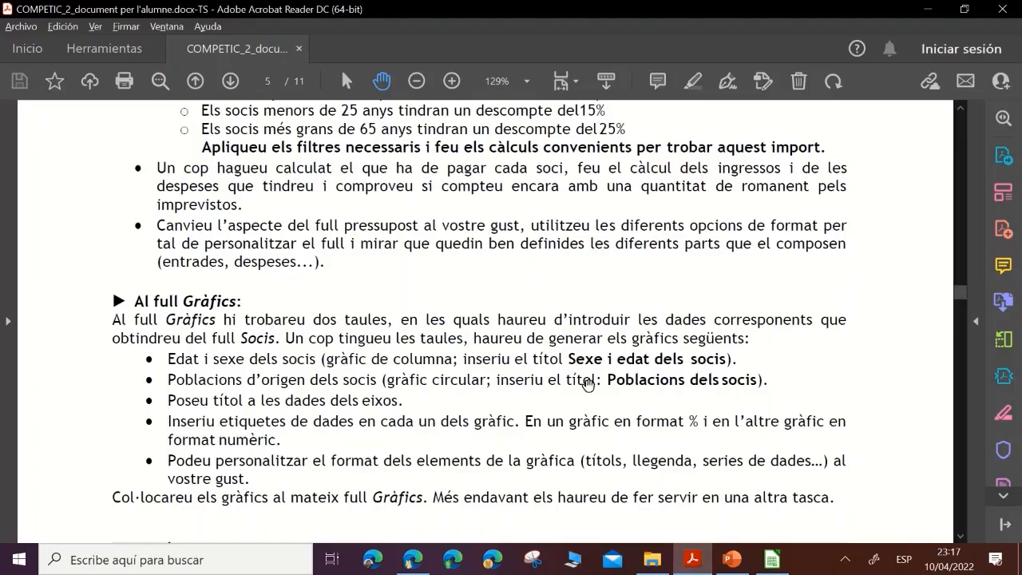
left_click(771, 559)
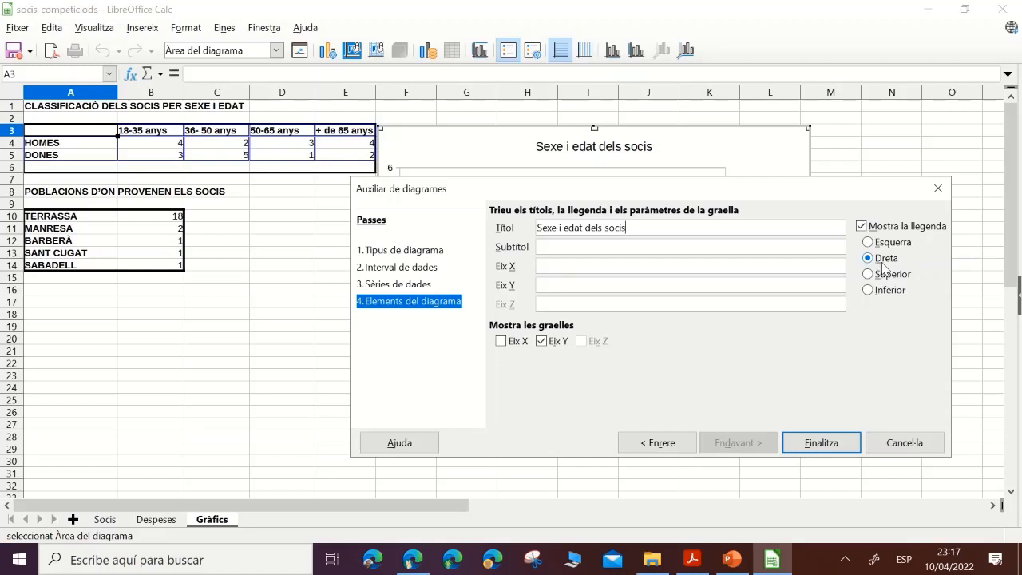
left_click(827, 443)
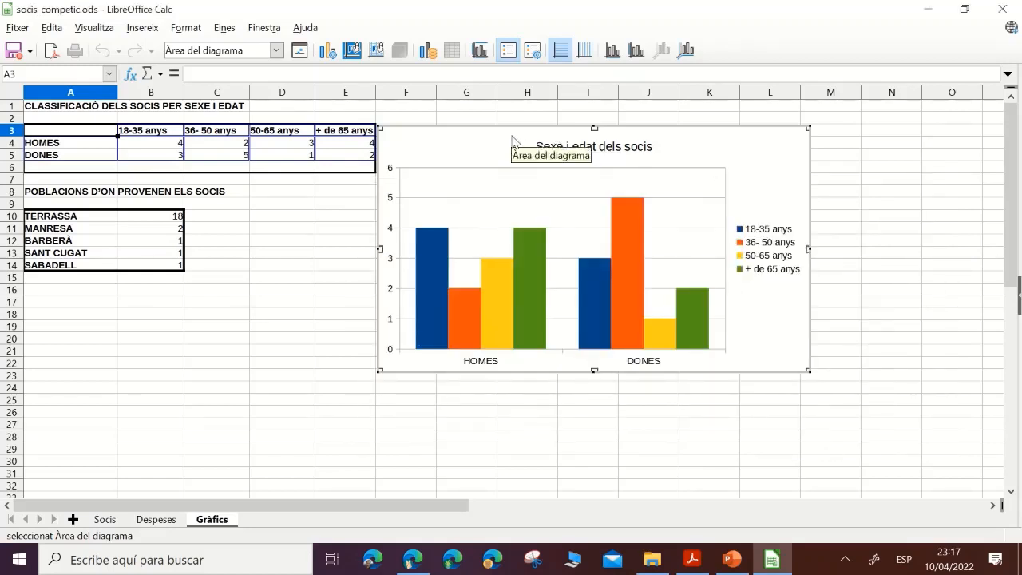
- Move the column chart up and away from the sex and age table, and consult the assignment PDF's requirements for the next chart
left_click_drag(505, 125, 545, 112)
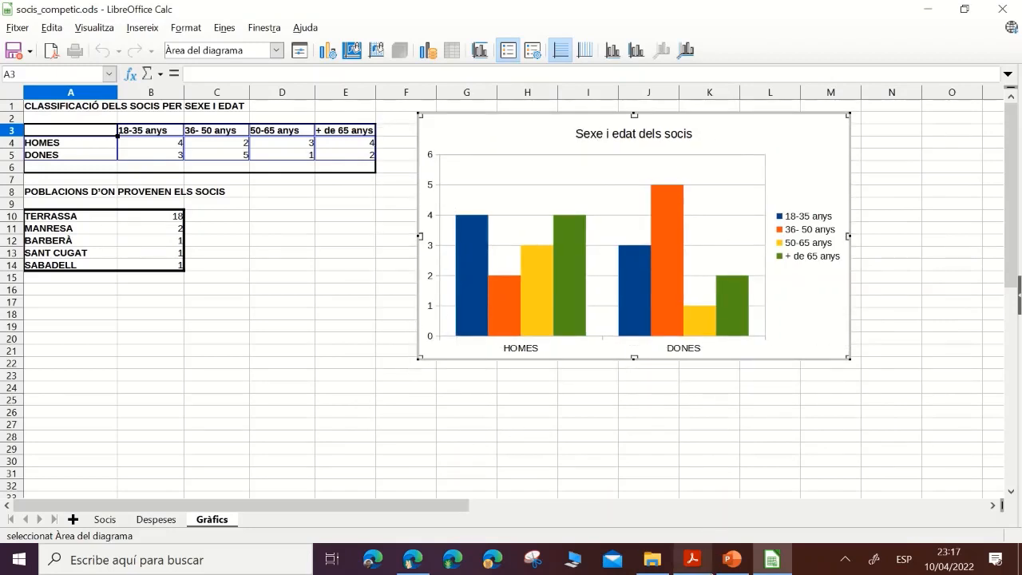
left_click(693, 559)
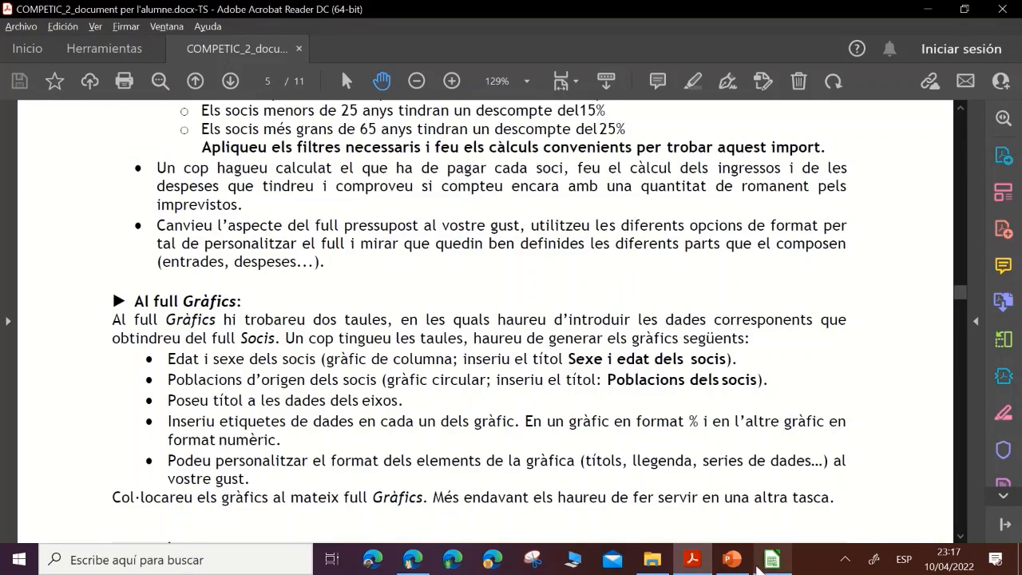
left_click(773, 559)
- Start a normal pie chart from the town table A10:B14
left_click(75, 219)
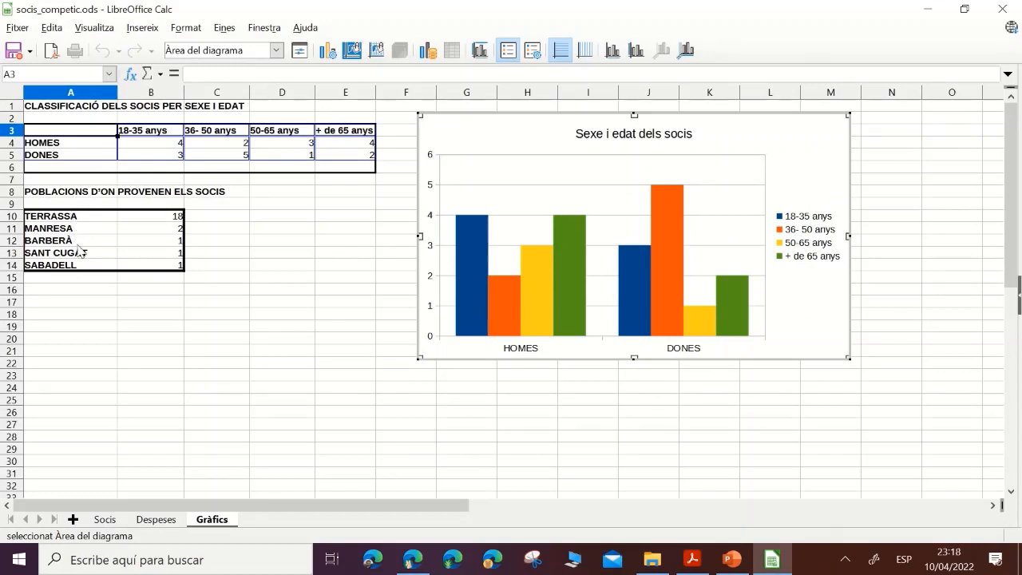
left_click(275, 234)
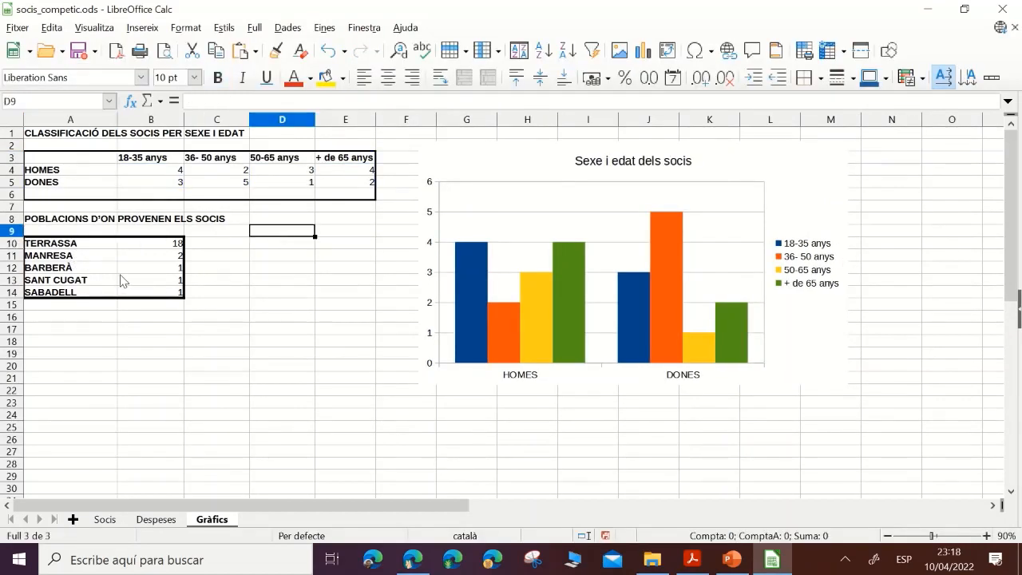
scroll(122, 280, "down", 1)
left_click_drag(92, 210, 175, 254)
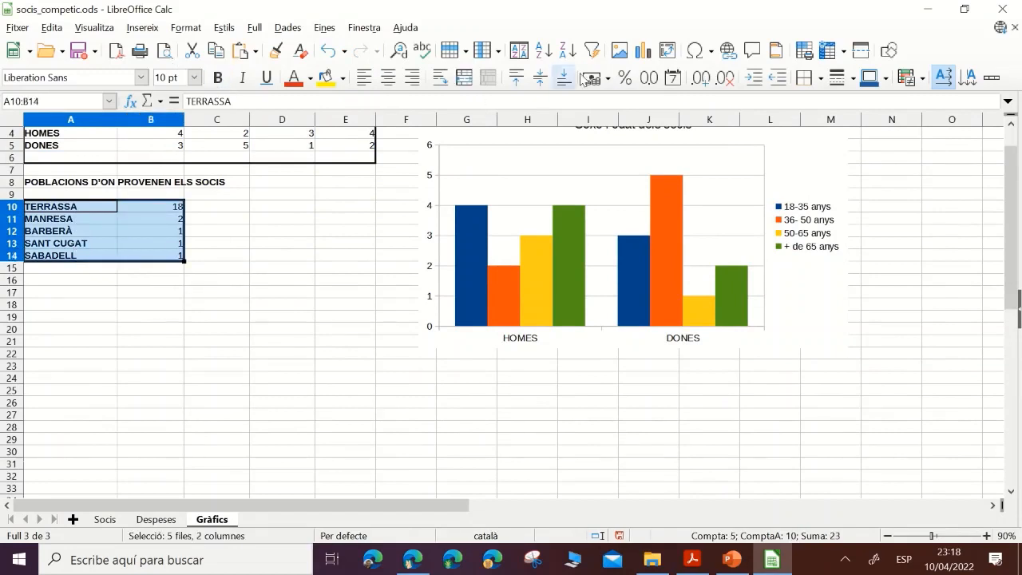
left_click(638, 58)
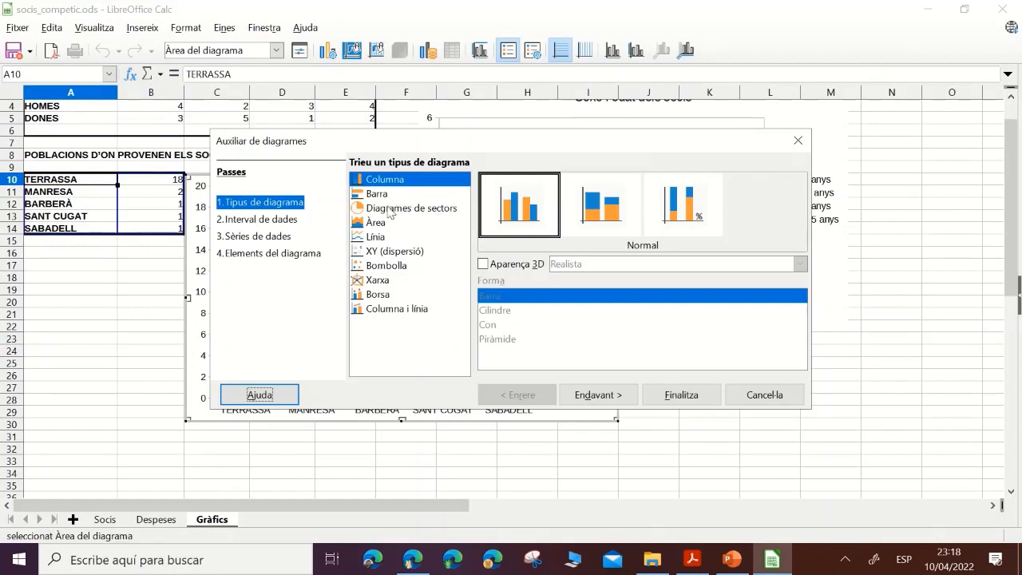
left_click(390, 209)
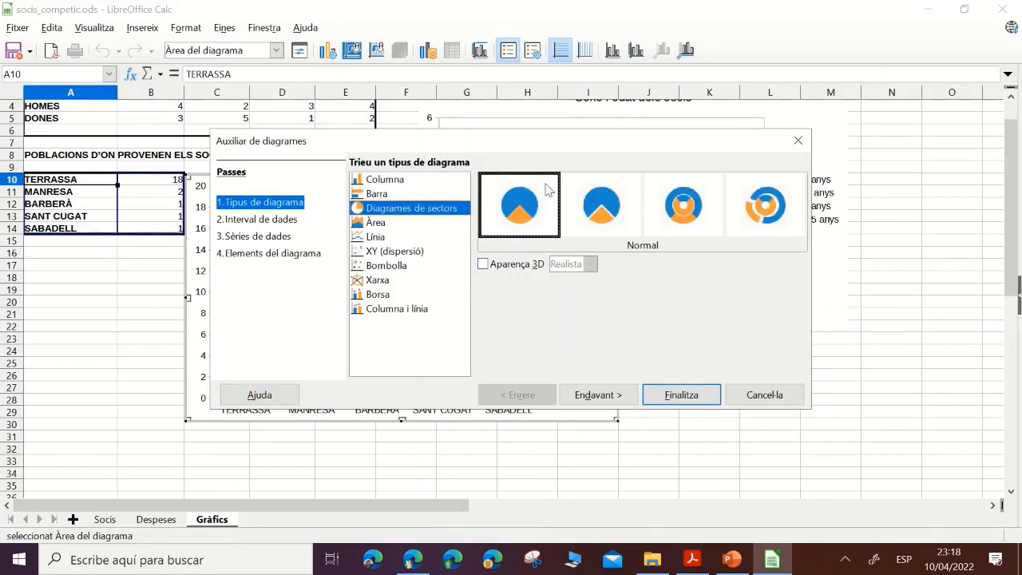
left_click(592, 403)
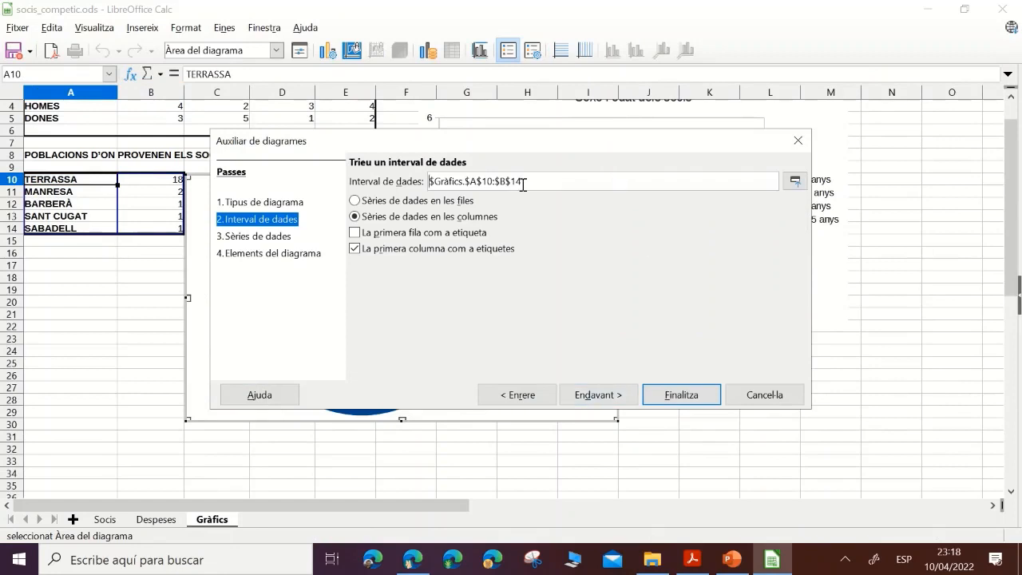
- Keep the default data range and series, title the pie chart "Poblacions dels socis" as the assignment PDF specifies, and finish it
left_click_drag(440, 149, 557, 155)
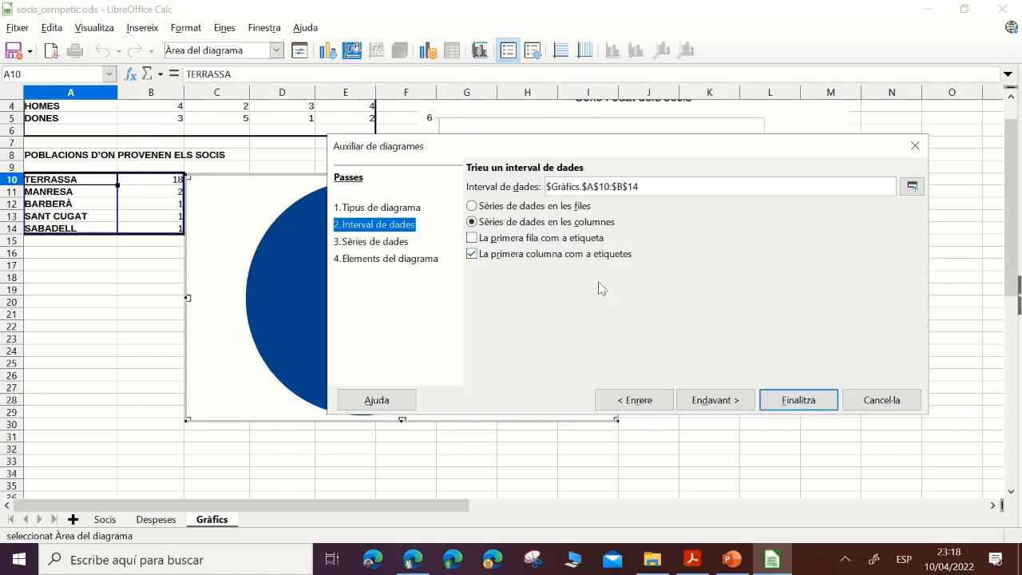
left_click(747, 402)
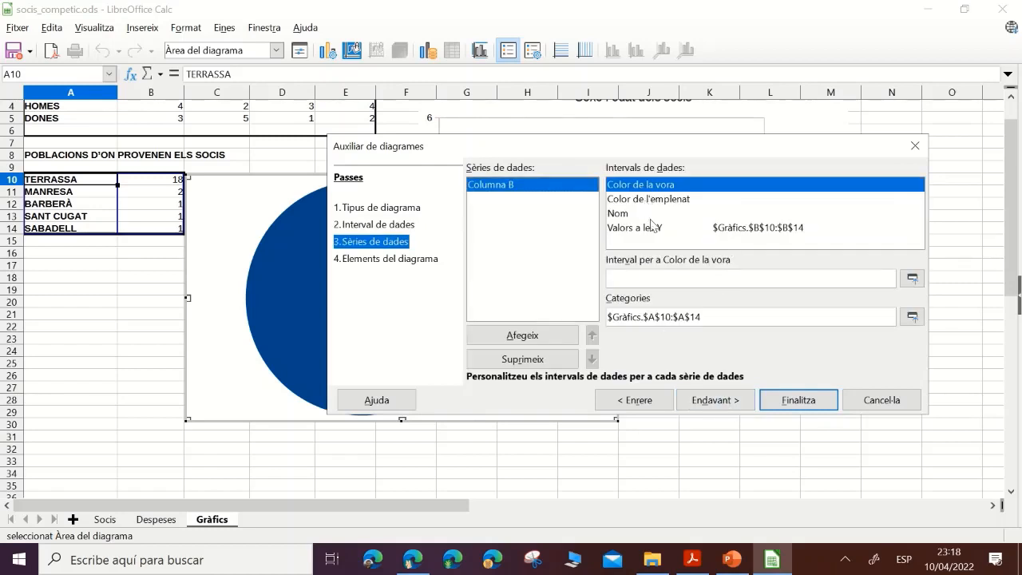
left_click(729, 405)
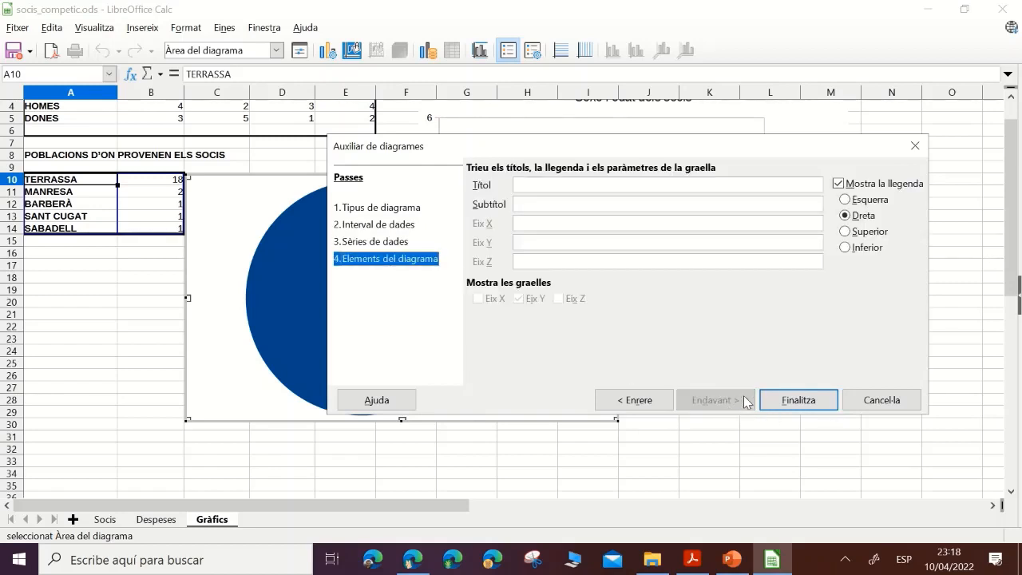
left_click(692, 563)
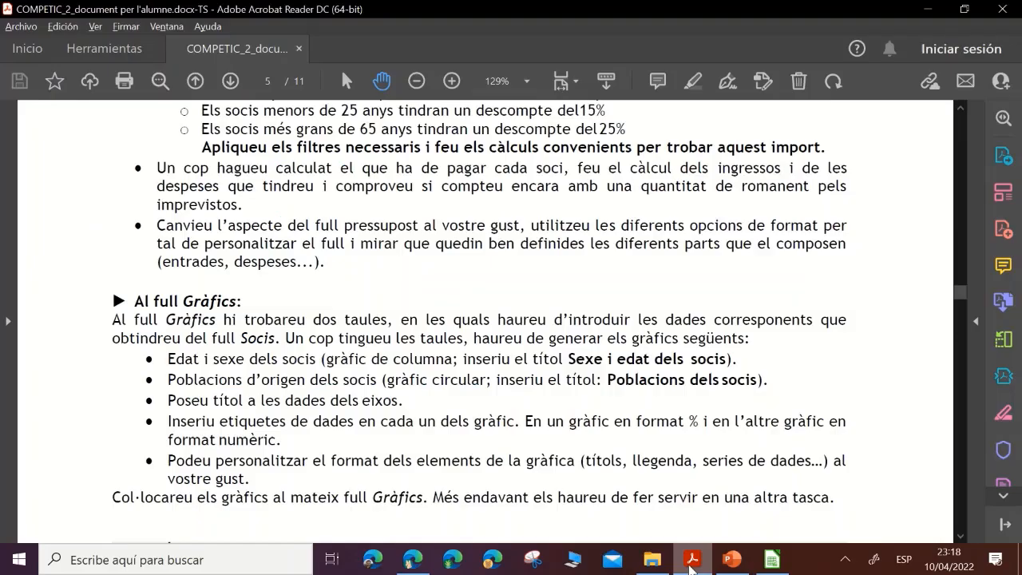
left_click(692, 563)
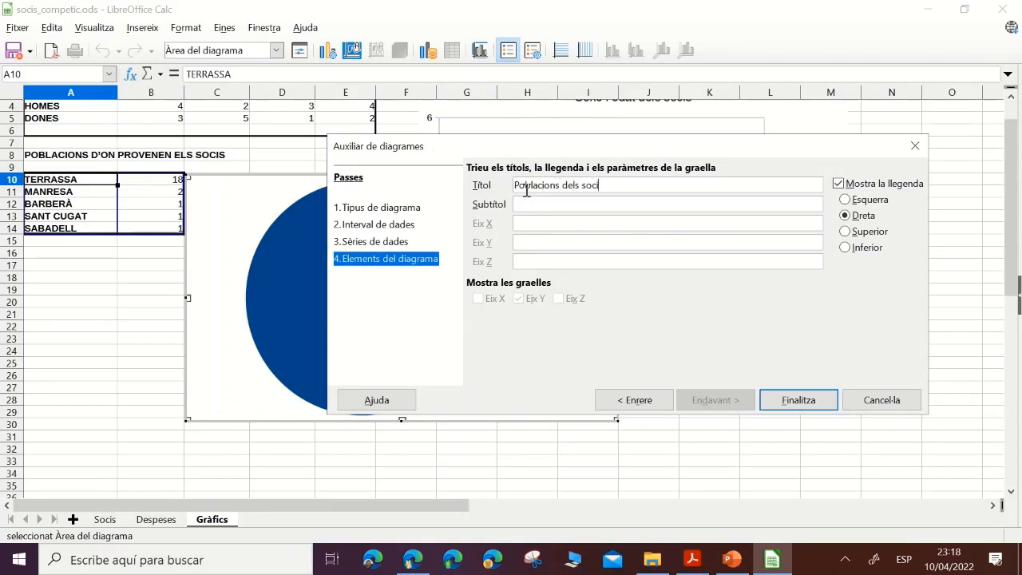
left_click(799, 400)
- Move the pie chart below the town table so that it starts at about row 23, clear of the column chart
left_click(345, 195)
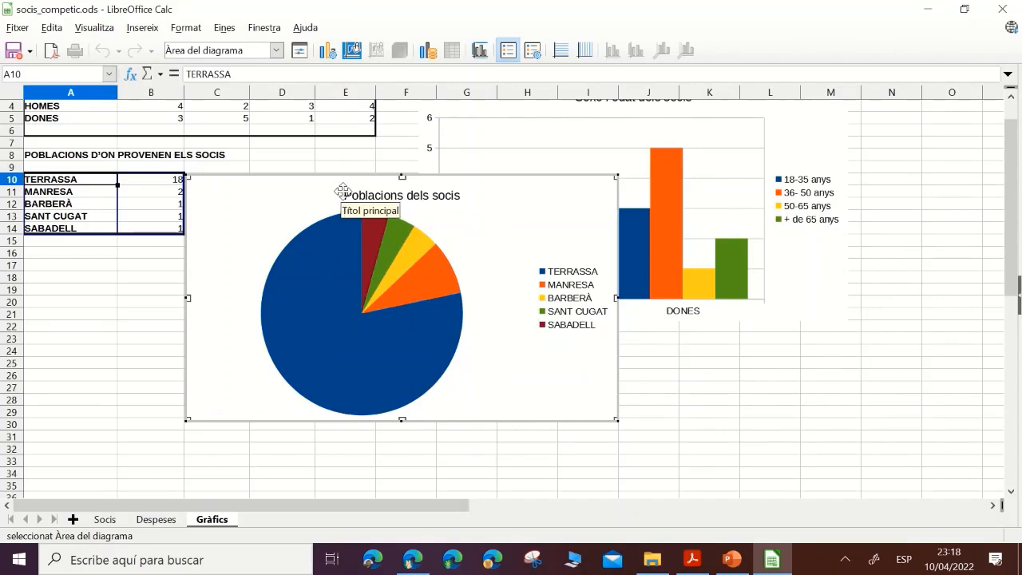
left_click_drag(359, 187, 341, 218)
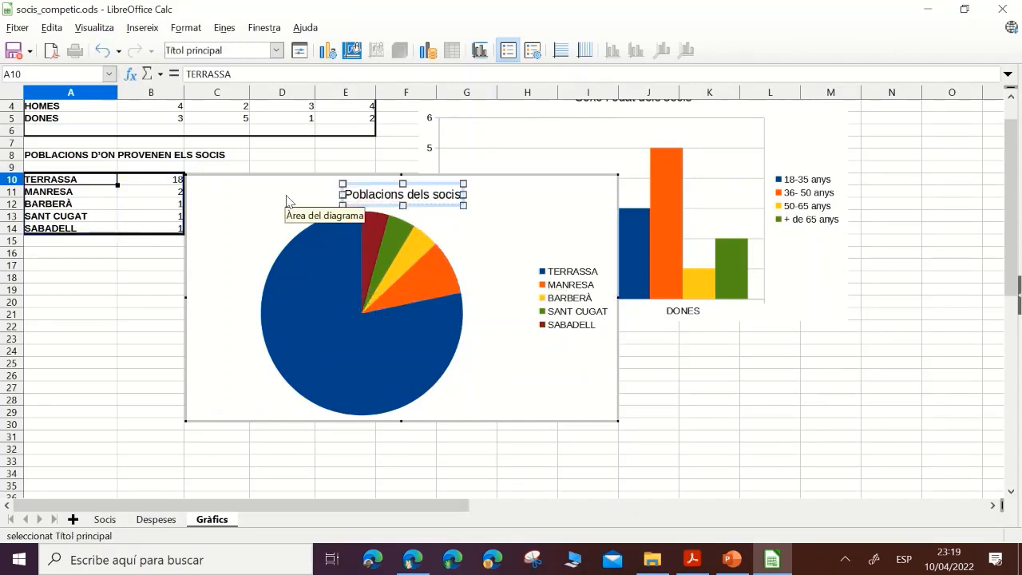
left_click(297, 222)
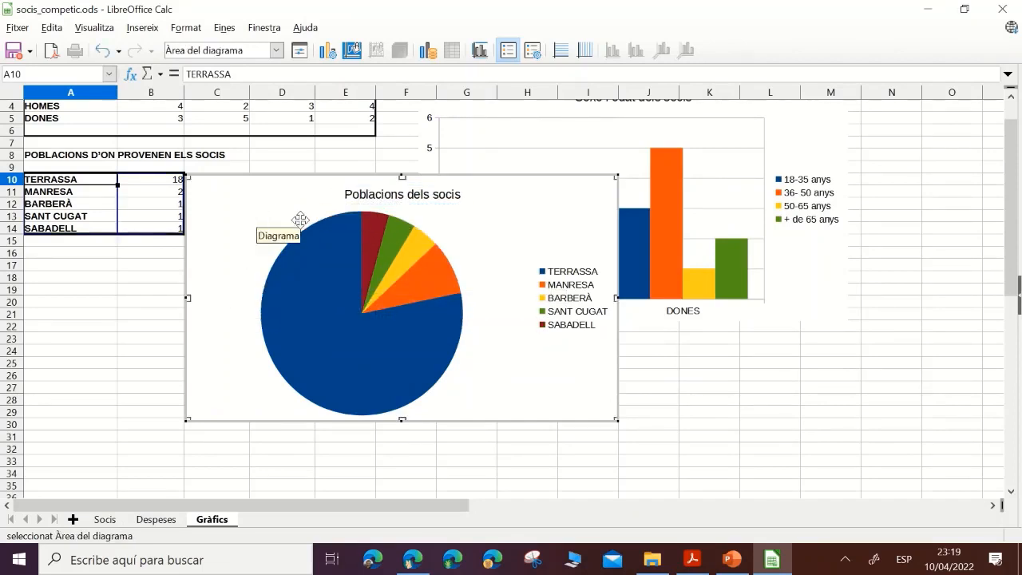
left_click(818, 387)
mouse_move(242, 234)
left_mouse_down()
mouse_move(93, 417)
mouse_move(108, 395)
mouse_move(96, 378)
mouse_move(102, 403)
left_mouse_up()
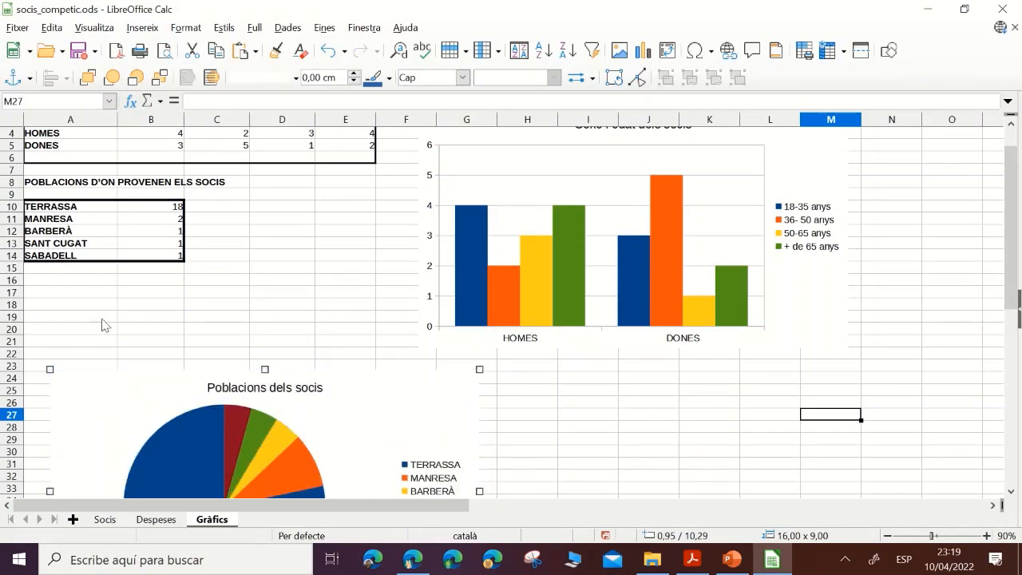
scroll(114, 320, "up", 1)
scroll(114, 321, "down", 1)
scroll(114, 320, "down", 5)
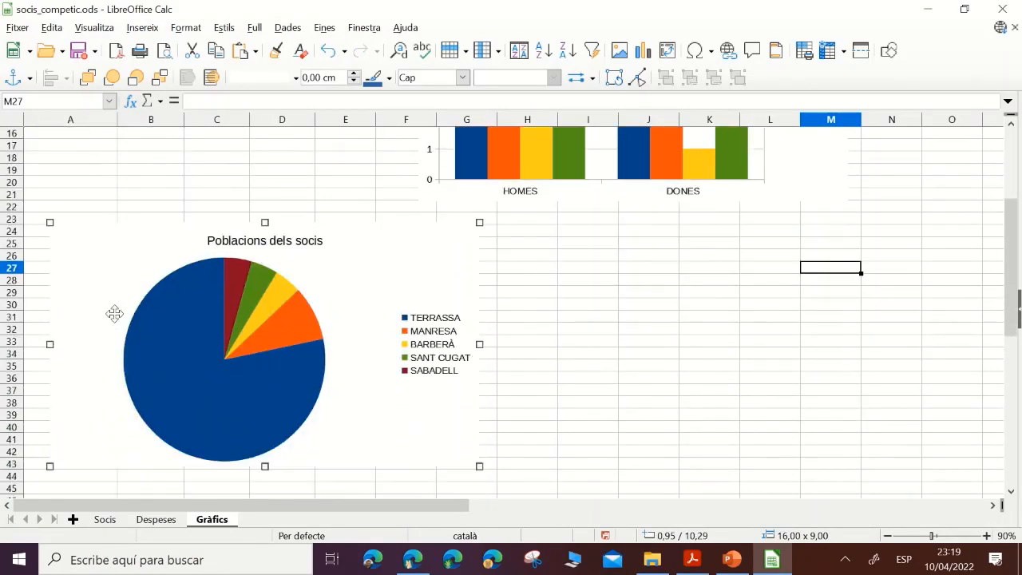
scroll(114, 314, "up", 6)
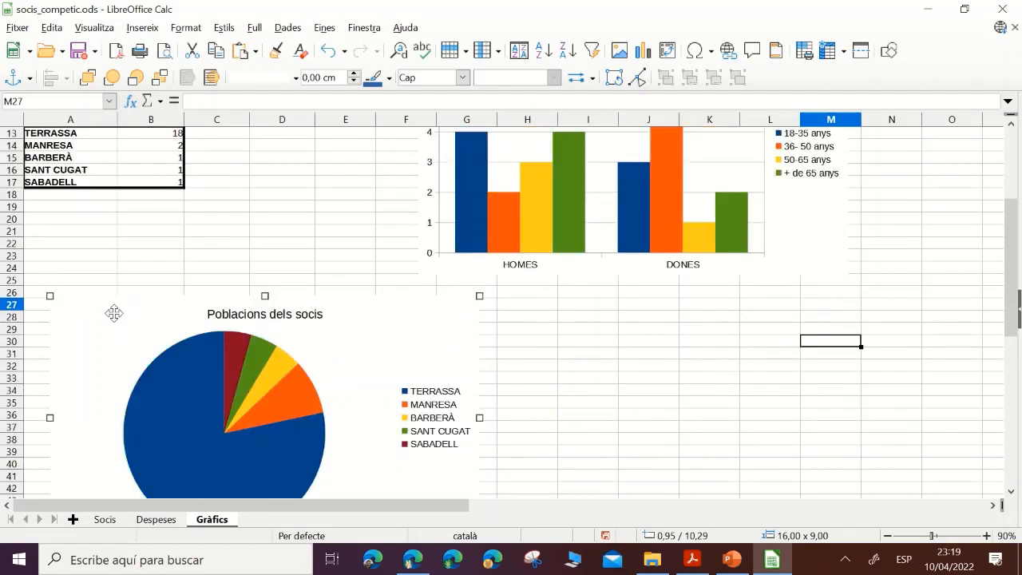
- Check the assignment PDF's axis title requirement and open the title settings of the sex and age column chart
left_click(706, 565)
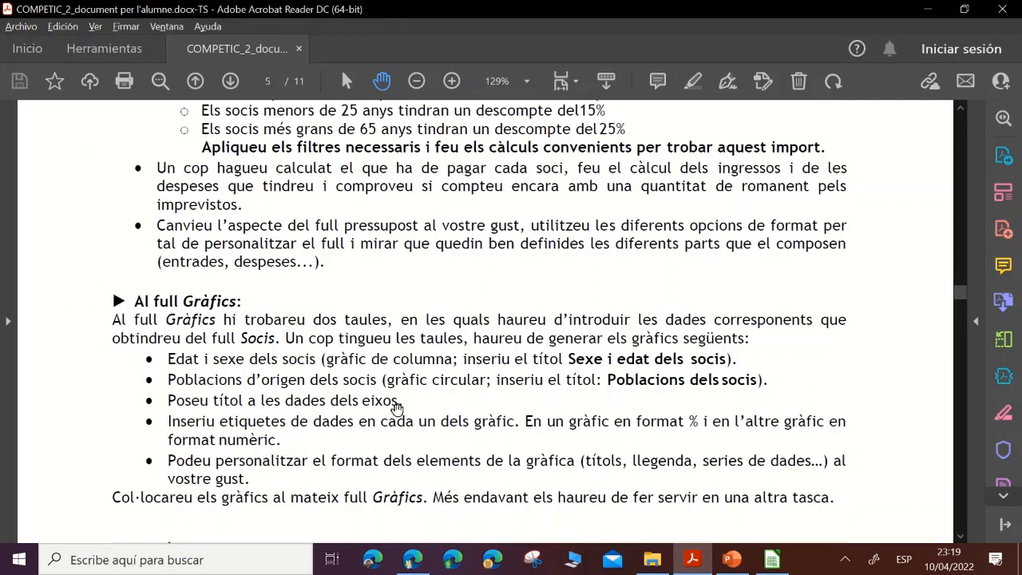
left_click(774, 564)
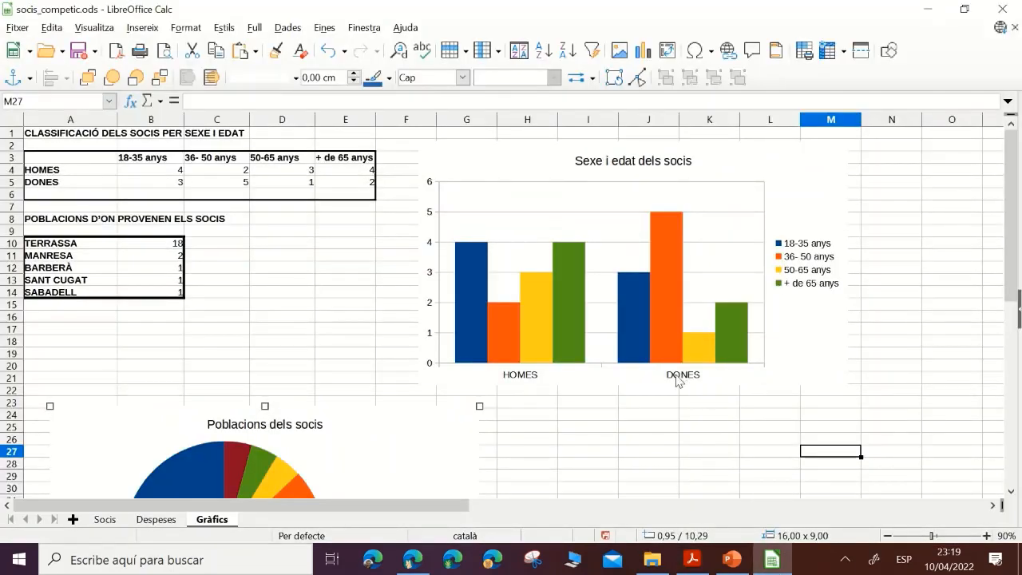
left_click(432, 218)
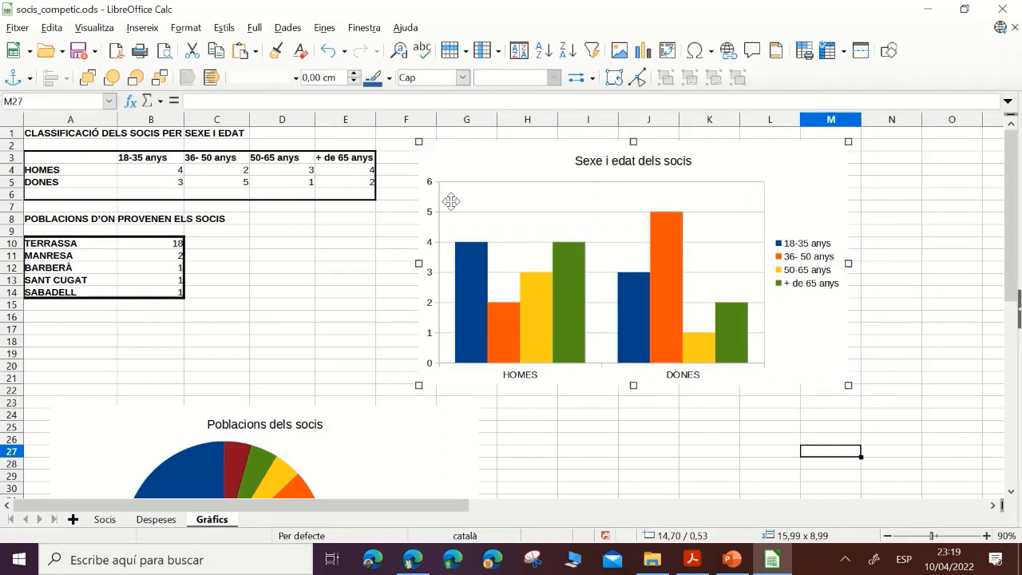
double_click(450, 201)
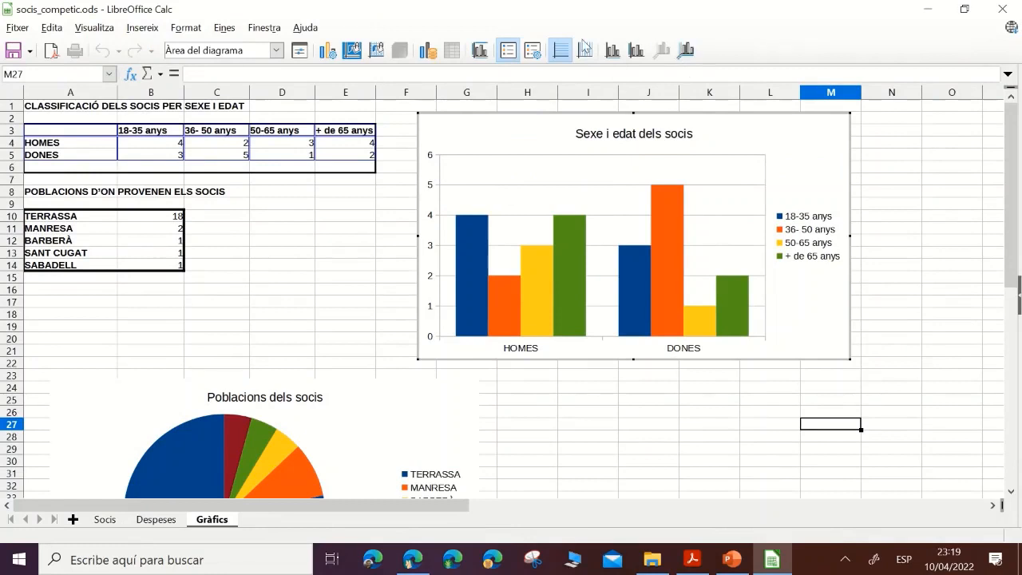
mouse_move(585, 316)
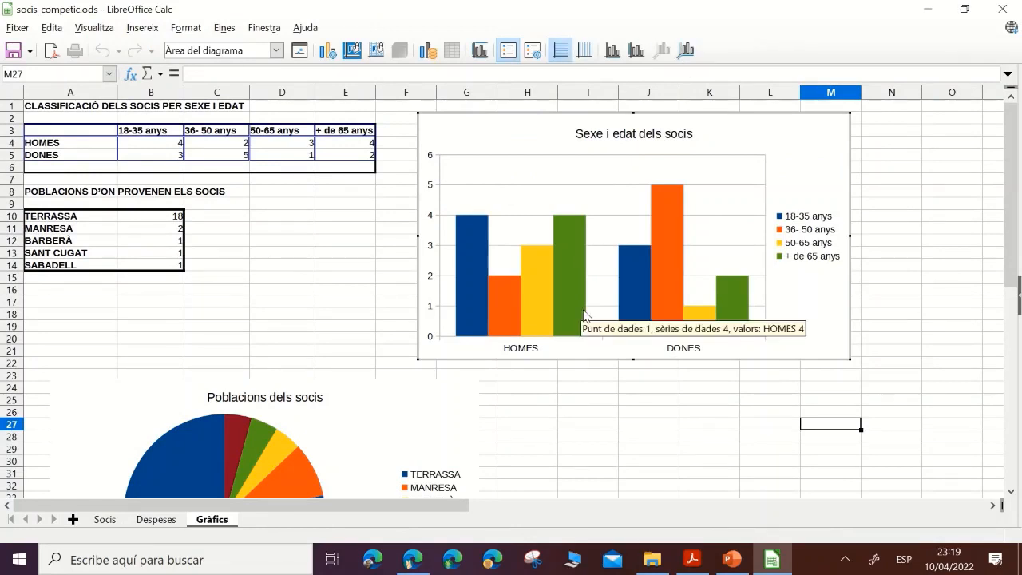
left_click(429, 201)
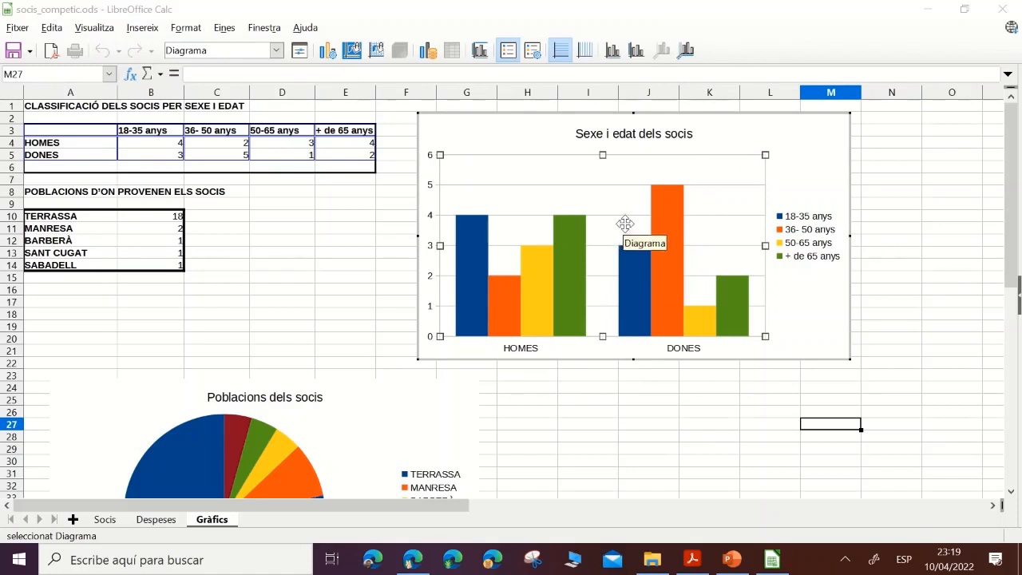
right_click(451, 194)
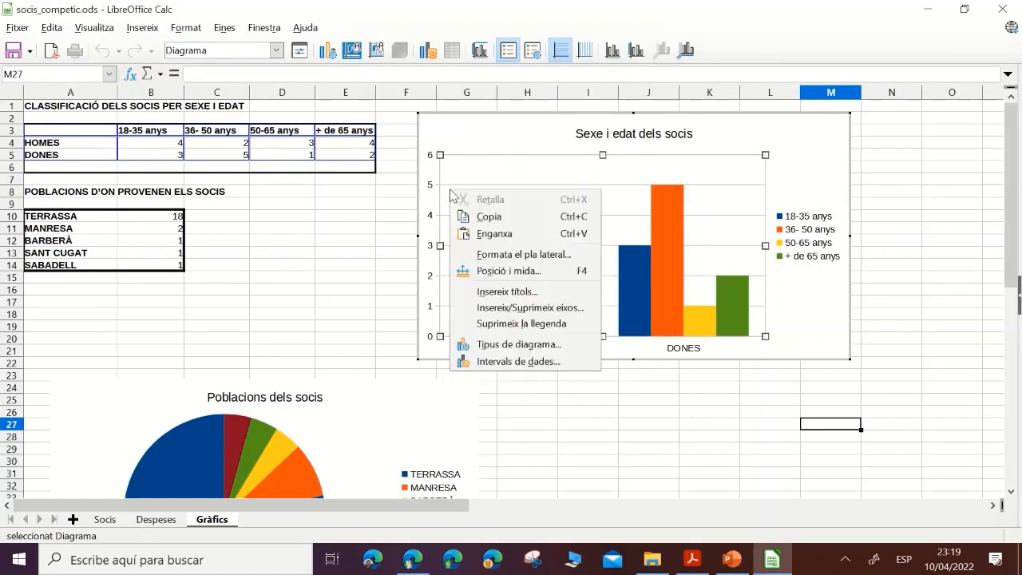
left_click(524, 291)
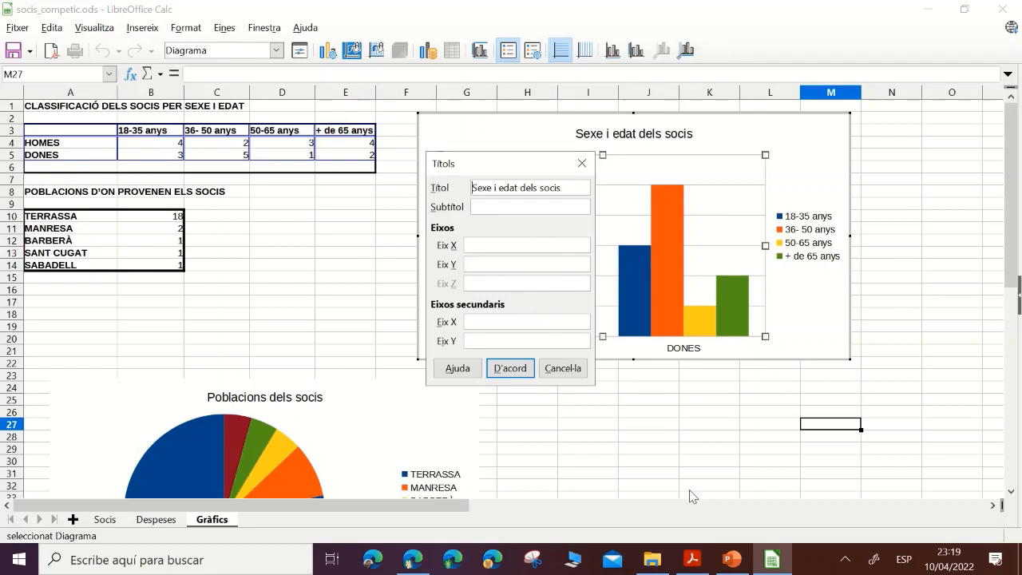
- Recheck the assignment PDF, then title the column chart's X axis "Sexe" and its Y axis "Recompte"
left_click(692, 560)
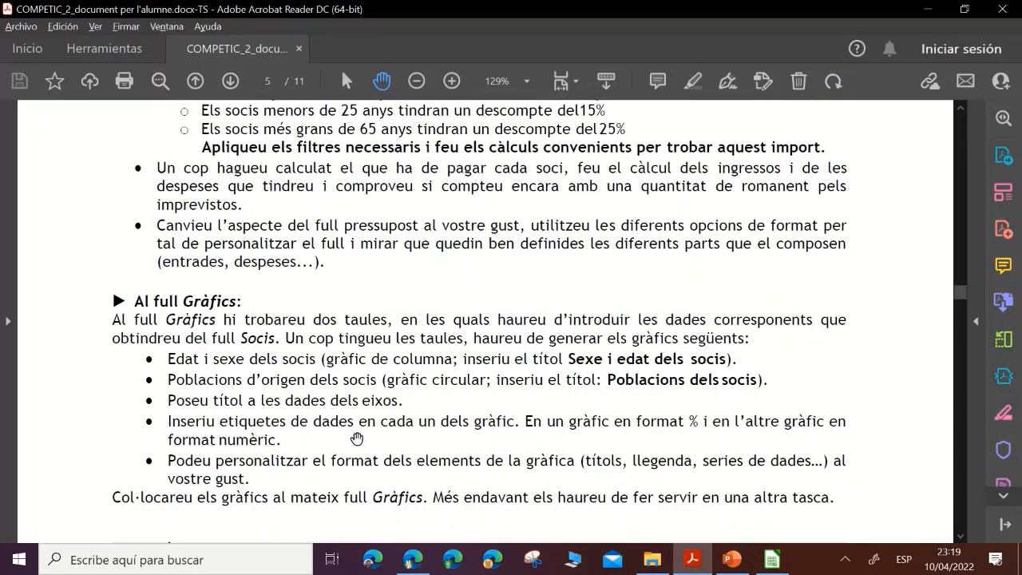
left_click(772, 559)
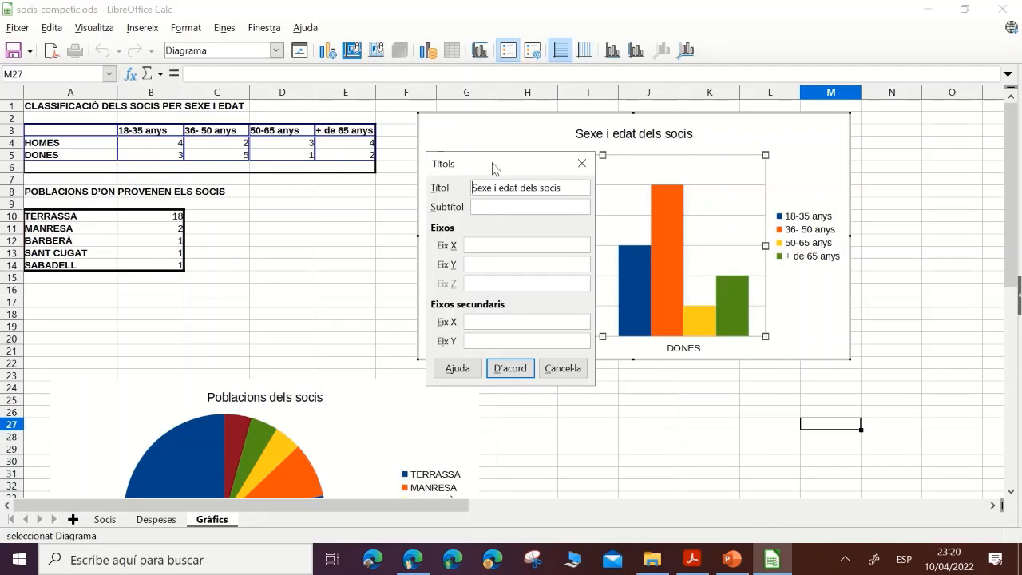
left_click_drag(493, 168, 796, 305)
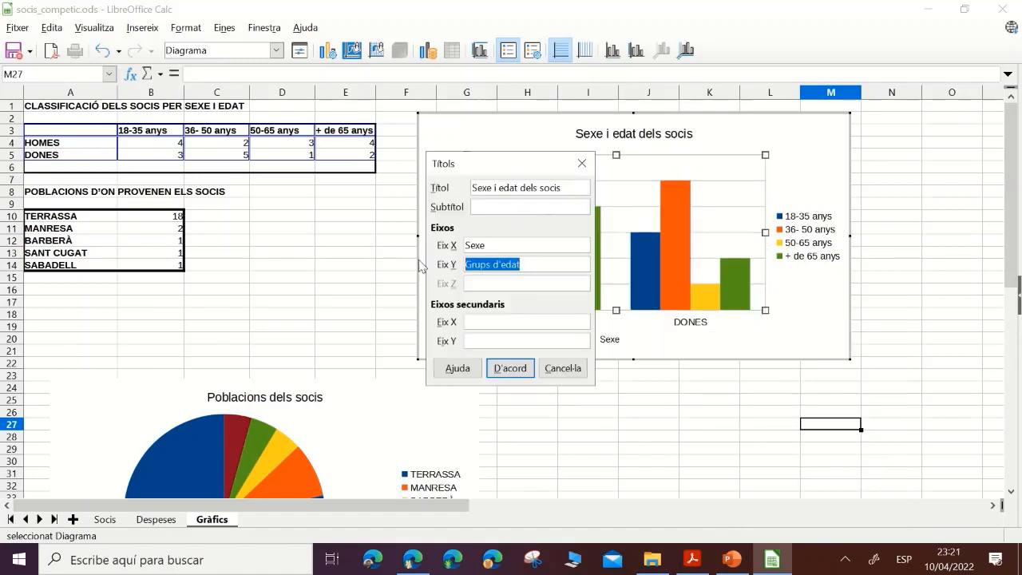
type("Recompte")
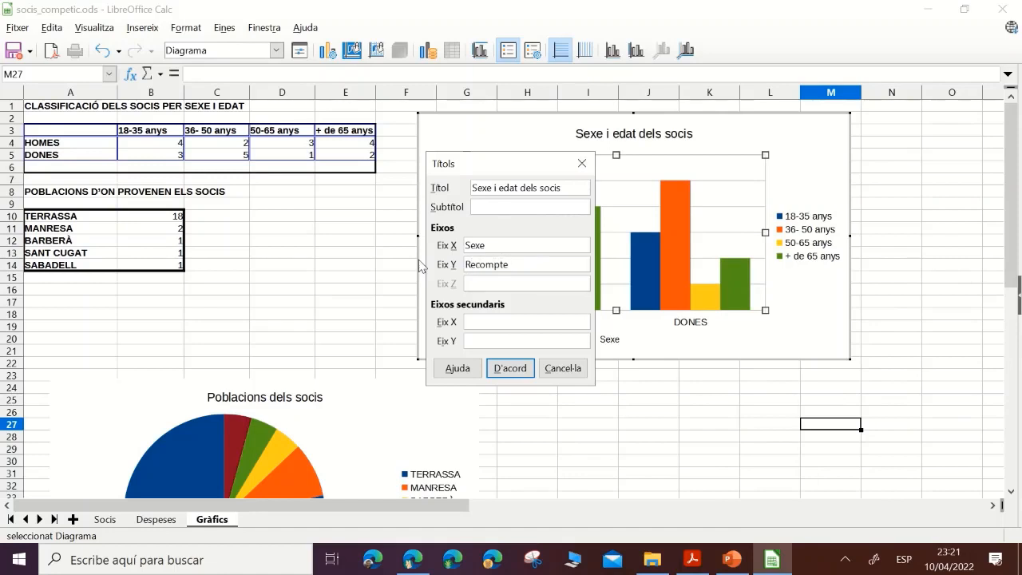
left_click(527, 367)
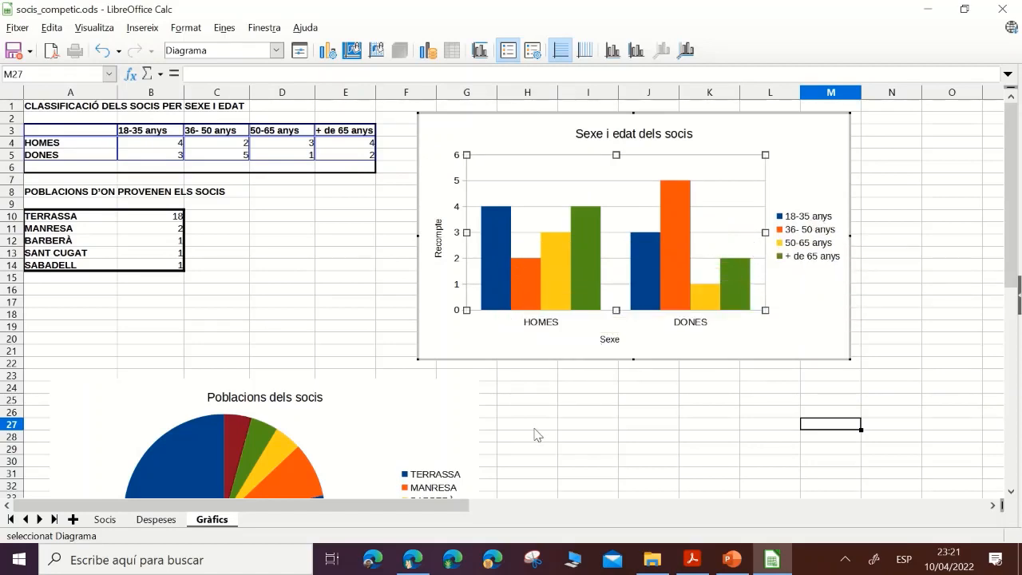
- Check the data label requirement in the assignment PDF, then open the towns pie chart for editing
scroll(439, 455, "down", 5)
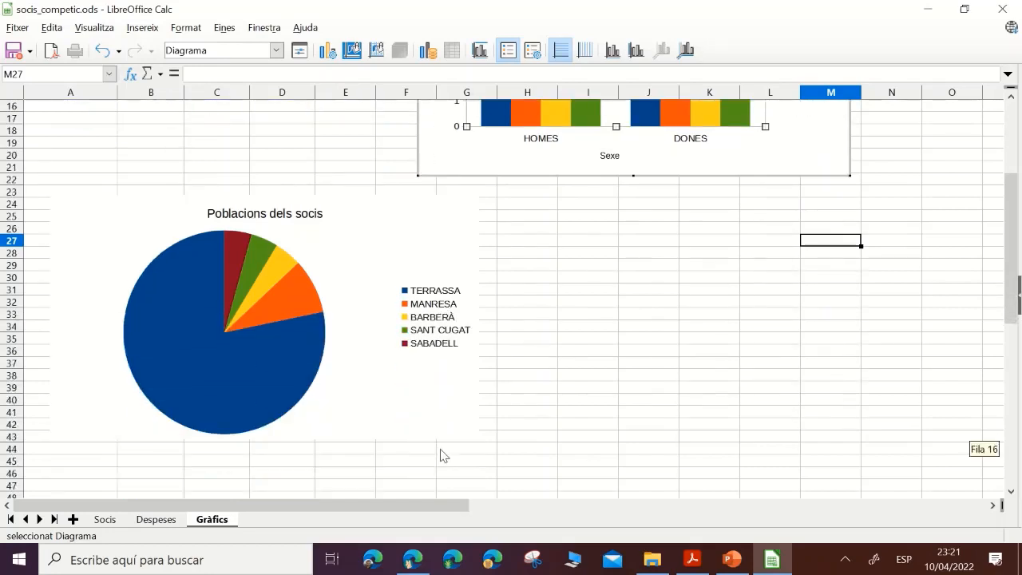
scroll(380, 306, "up", 2)
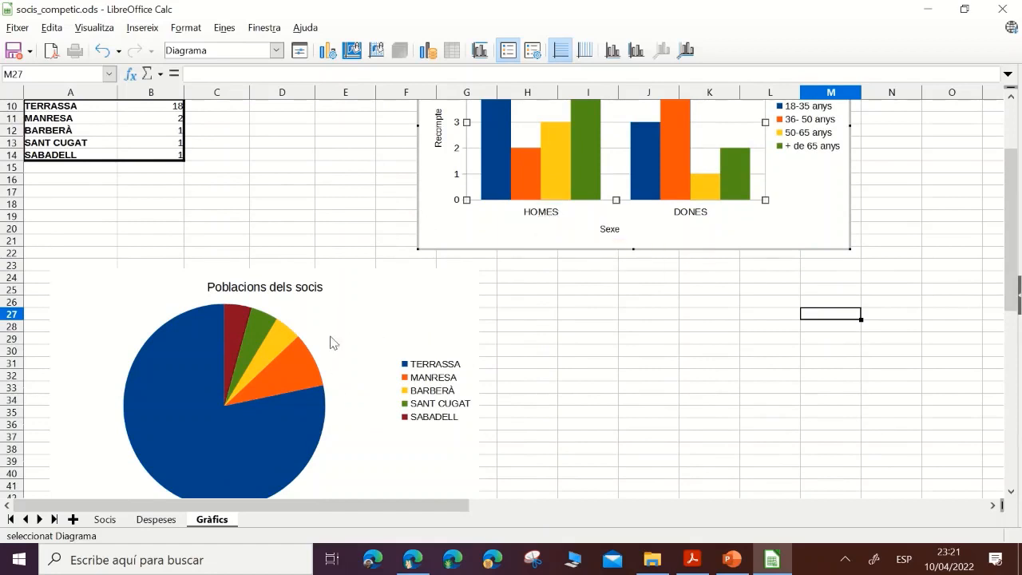
left_click(692, 560)
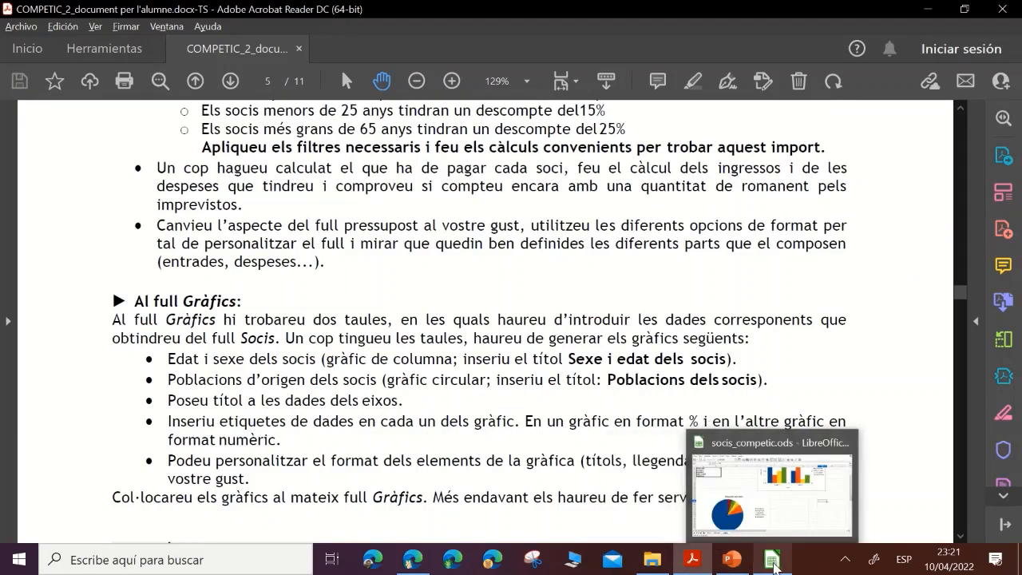
left_click(772, 559)
left_click(168, 375)
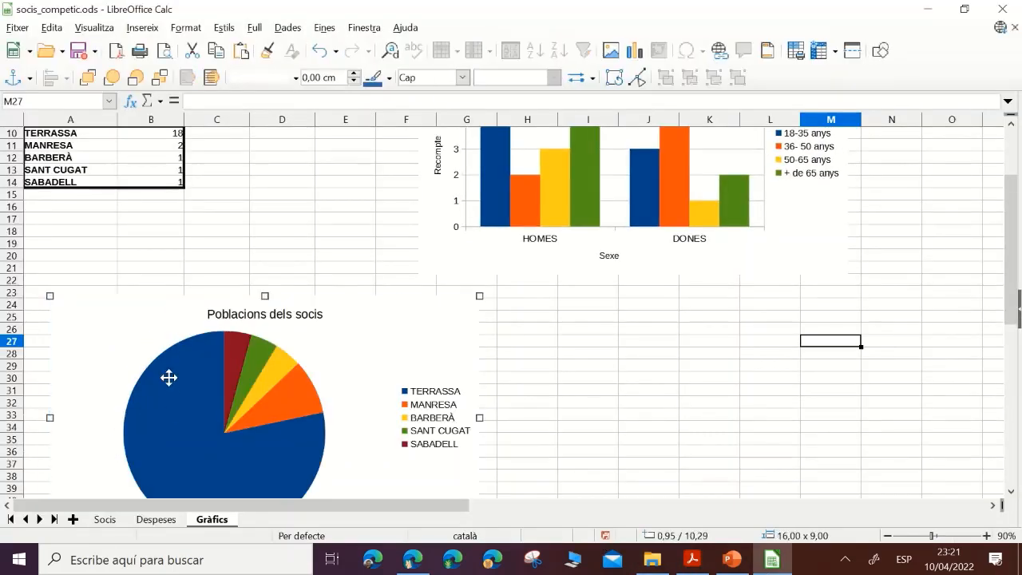
double_click(197, 376)
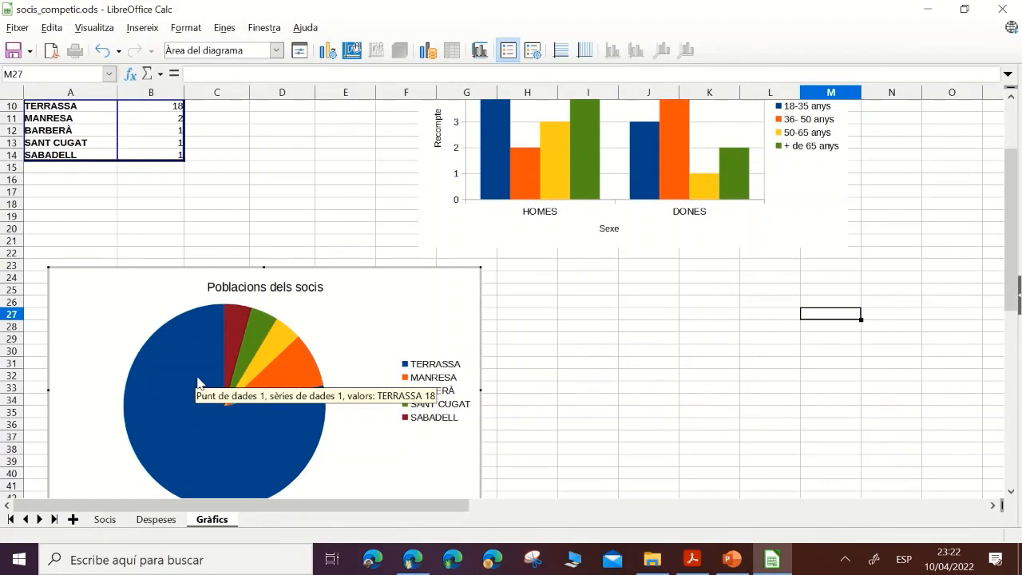
- Insert a data label on the pie chart's TERRASSA slice, then add data labels to the whole series
left_click(231, 329)
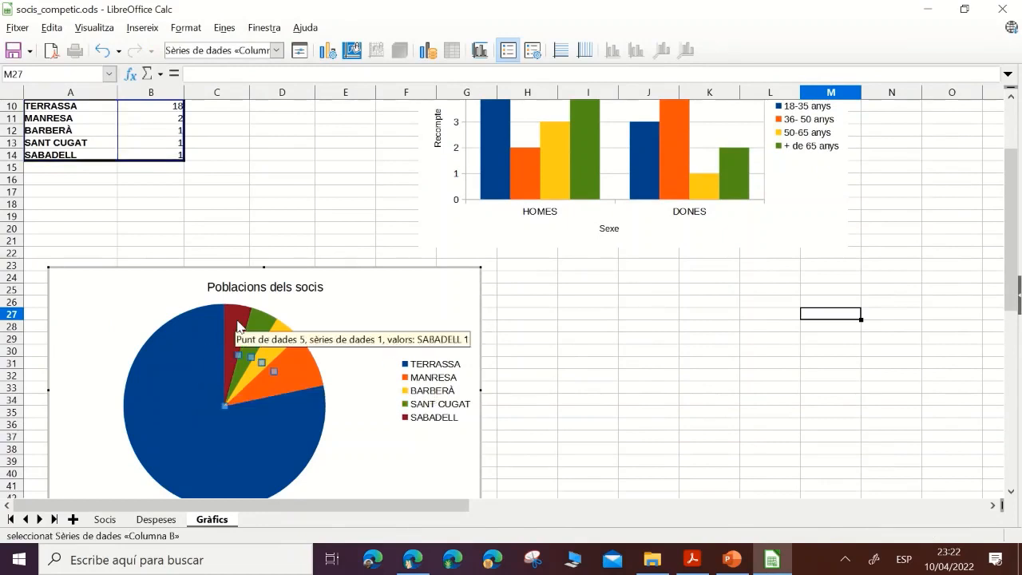
left_click(212, 424)
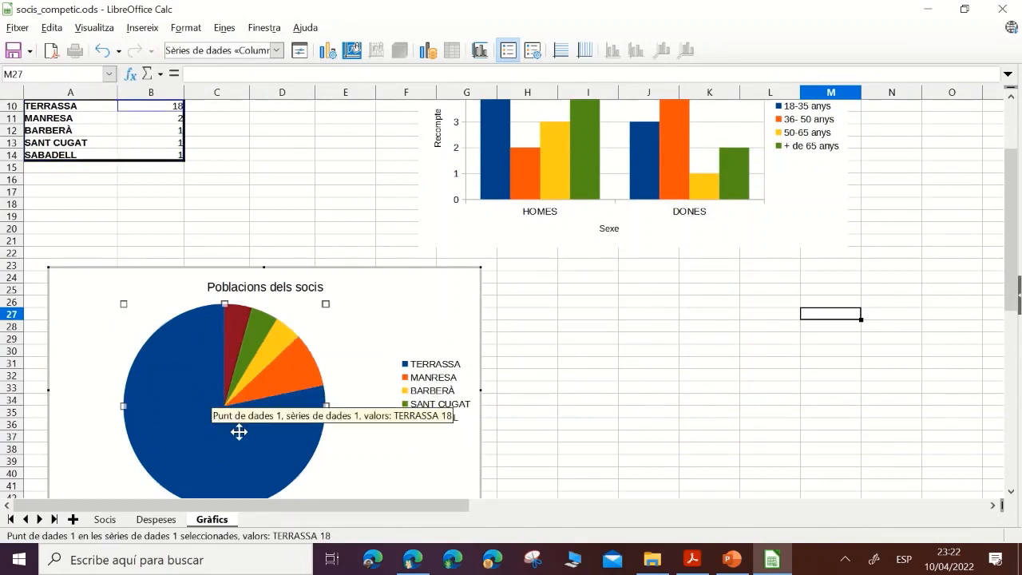
right_click(176, 358)
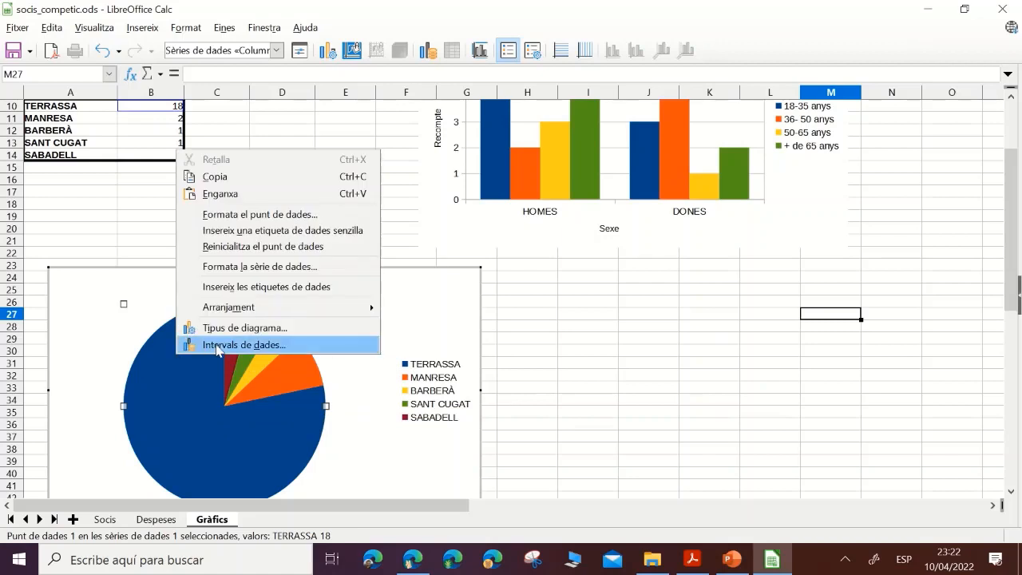
left_click(317, 231)
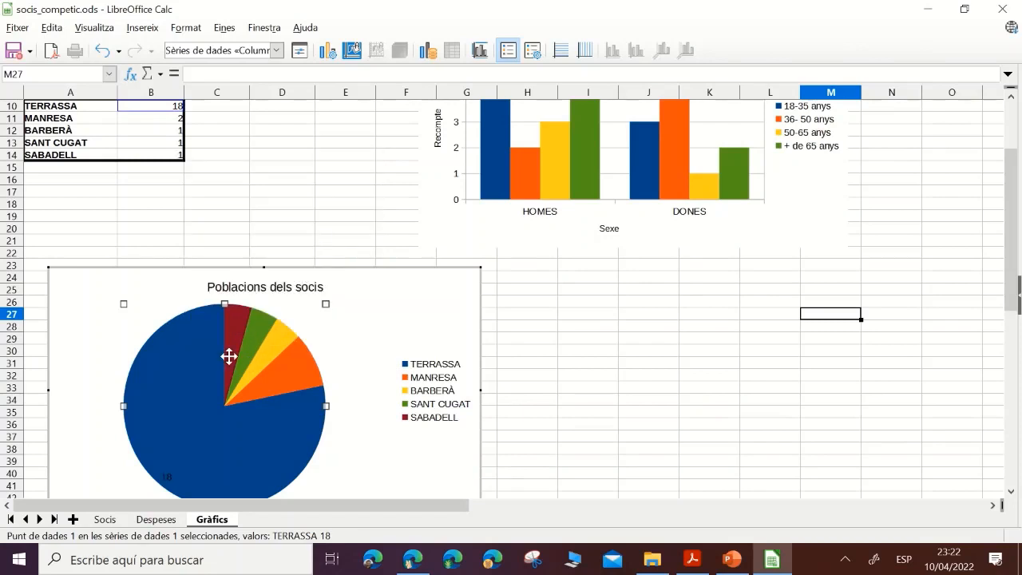
right_click(186, 346)
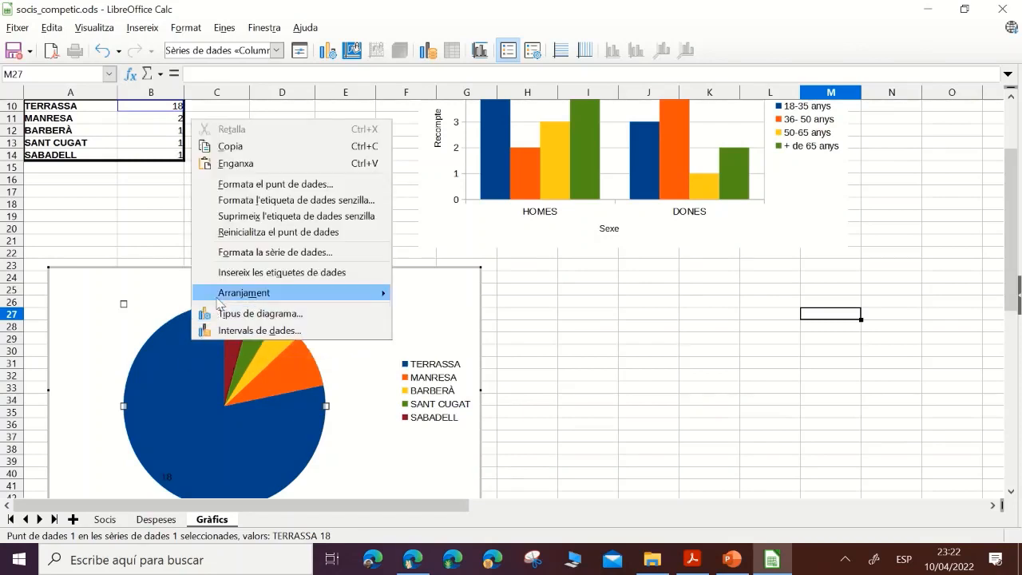
left_click(288, 272)
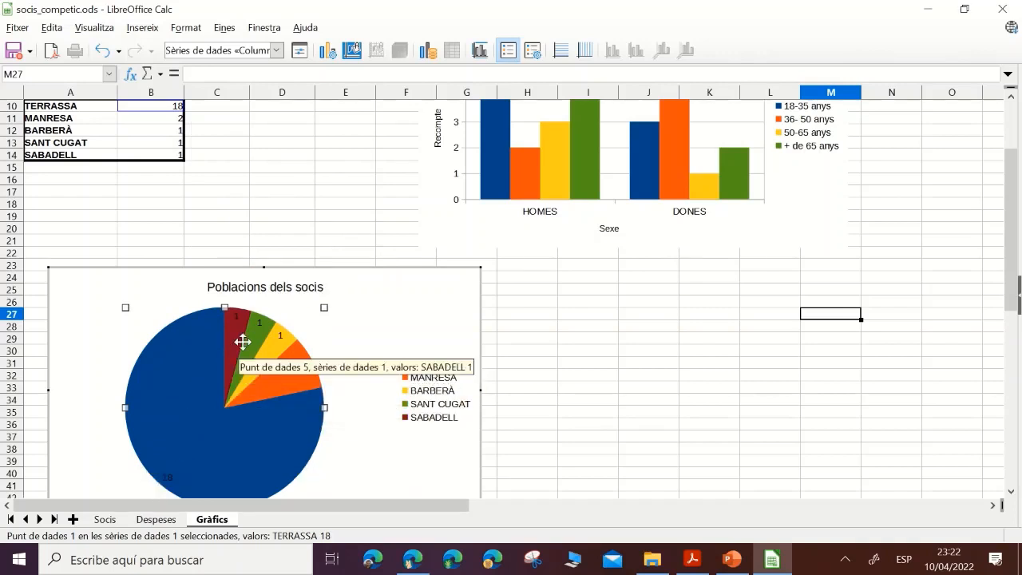
- Format the pie chart's data labels to show the value as a percentage instead of as a number
right_click(210, 379)
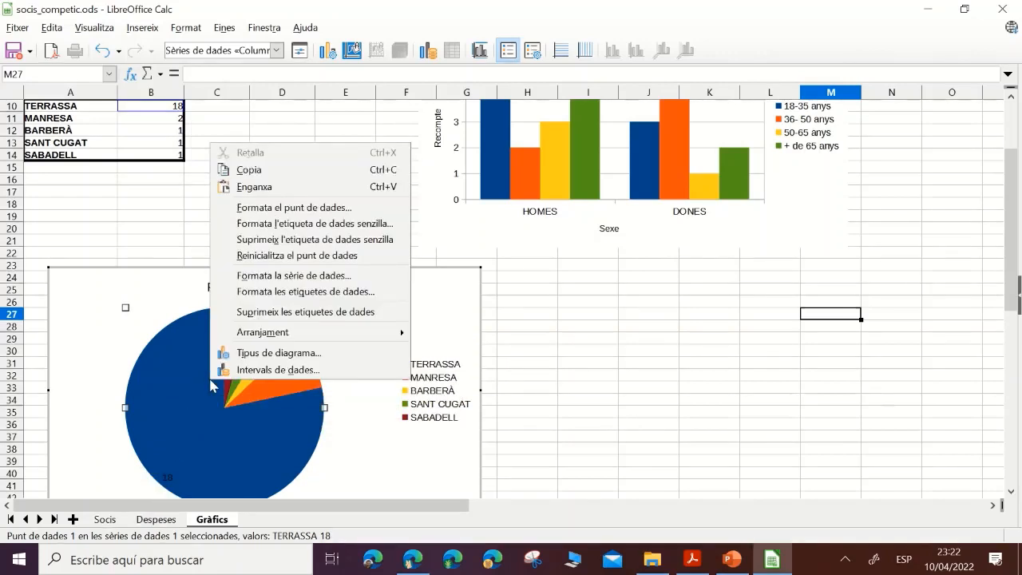
left_click(325, 292)
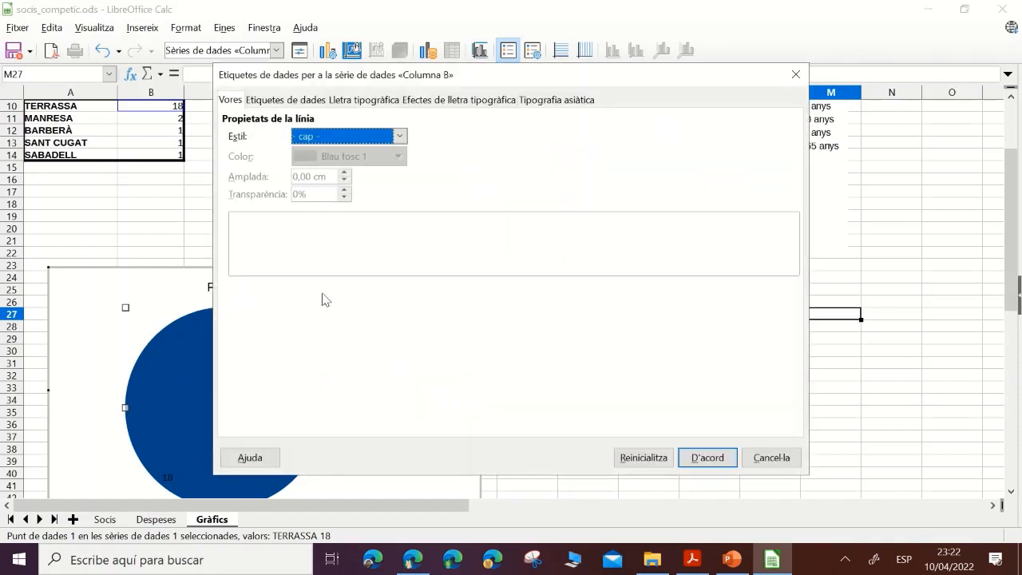
left_click(292, 101)
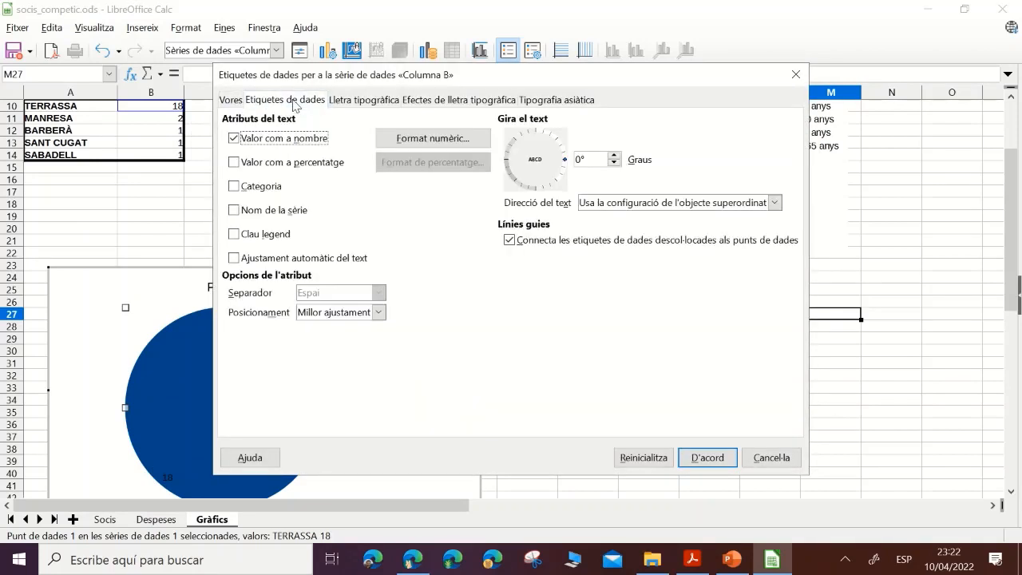
left_click(273, 165)
left_click(273, 142)
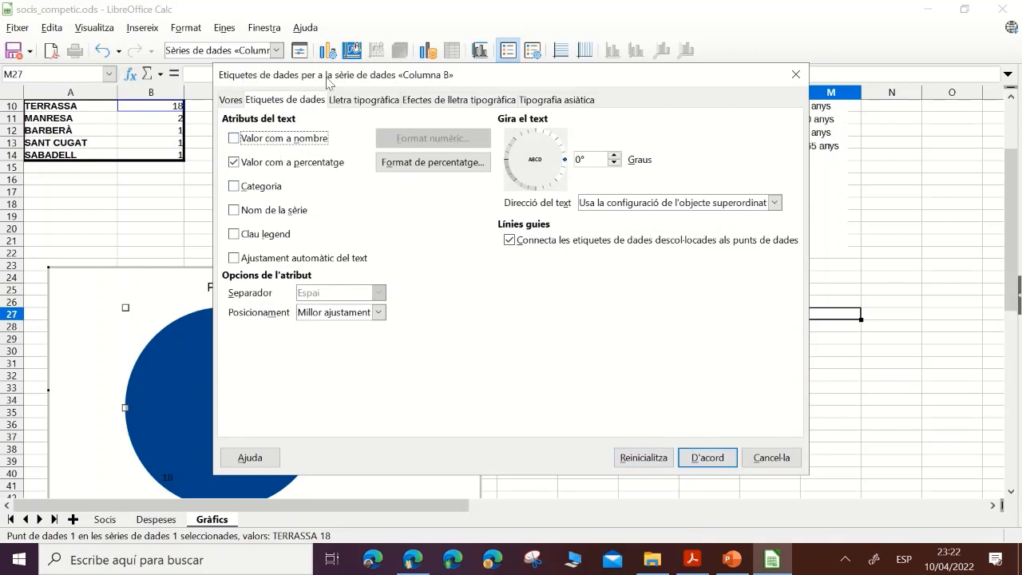
left_click(707, 457)
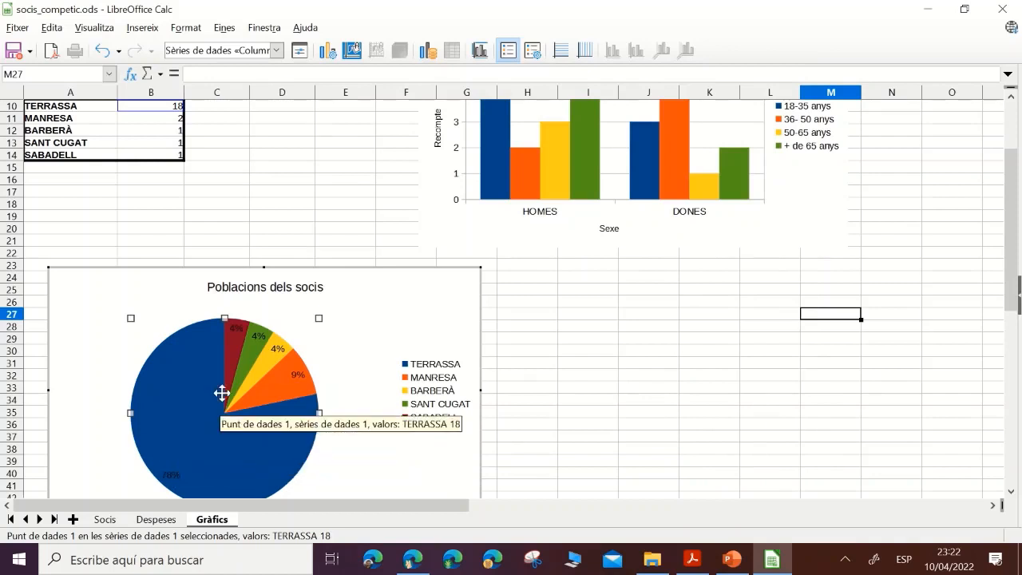
- Open the sex and age column chart for editing and insert data labels on its 18-35 anys and 36-50 anys series
scroll(535, 380, "up", 1)
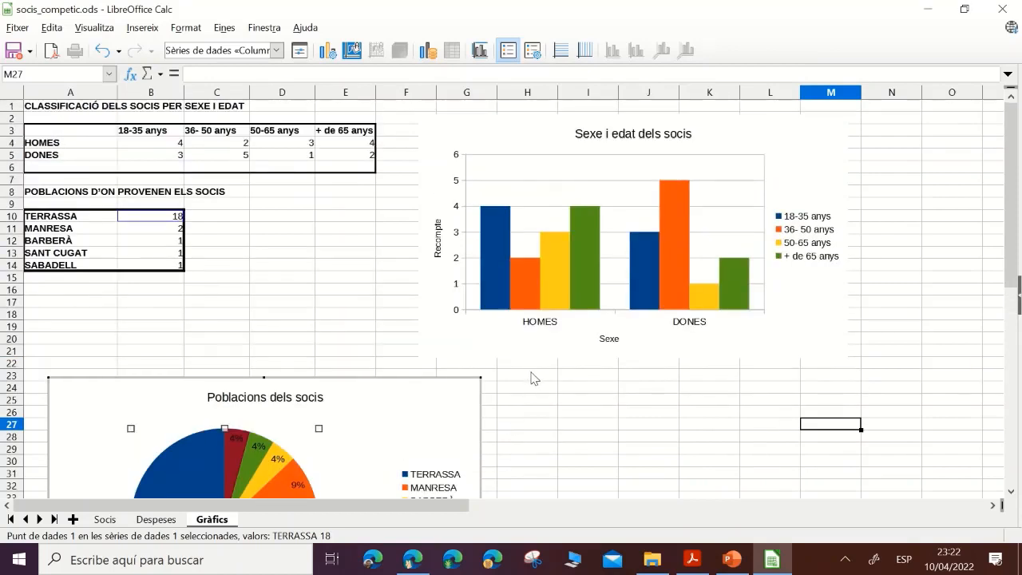
left_click(505, 257)
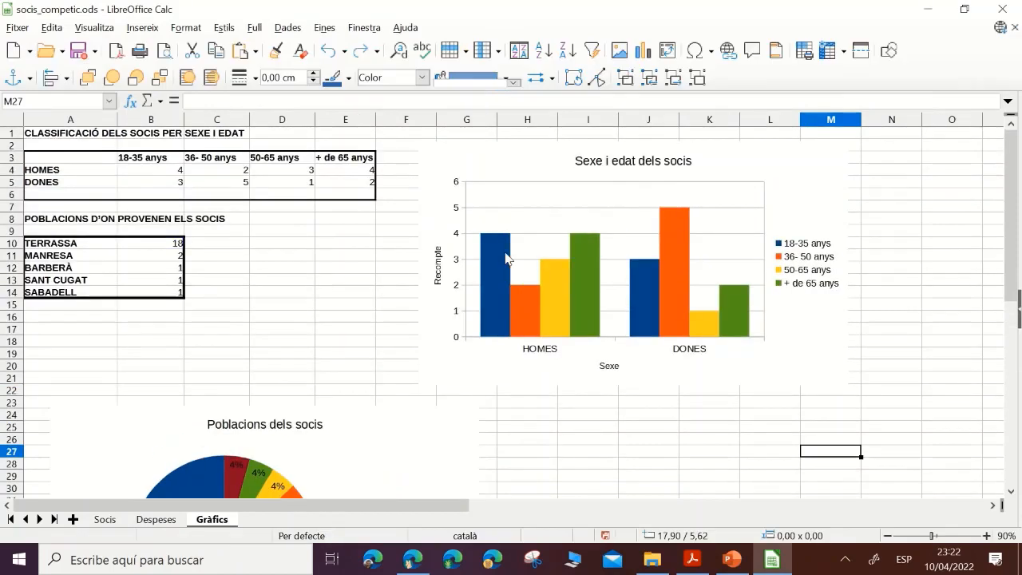
double_click(499, 253)
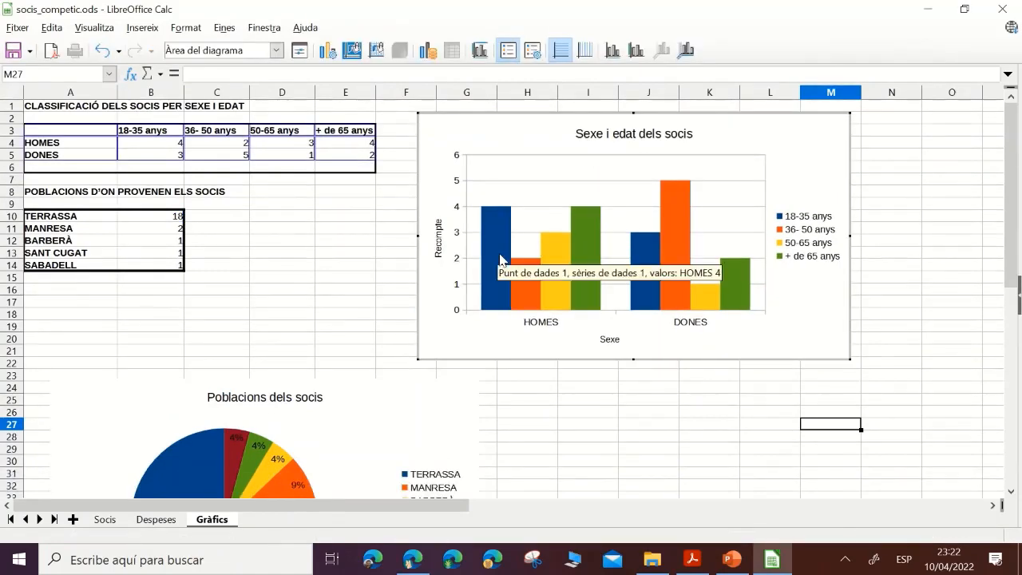
right_click(501, 259)
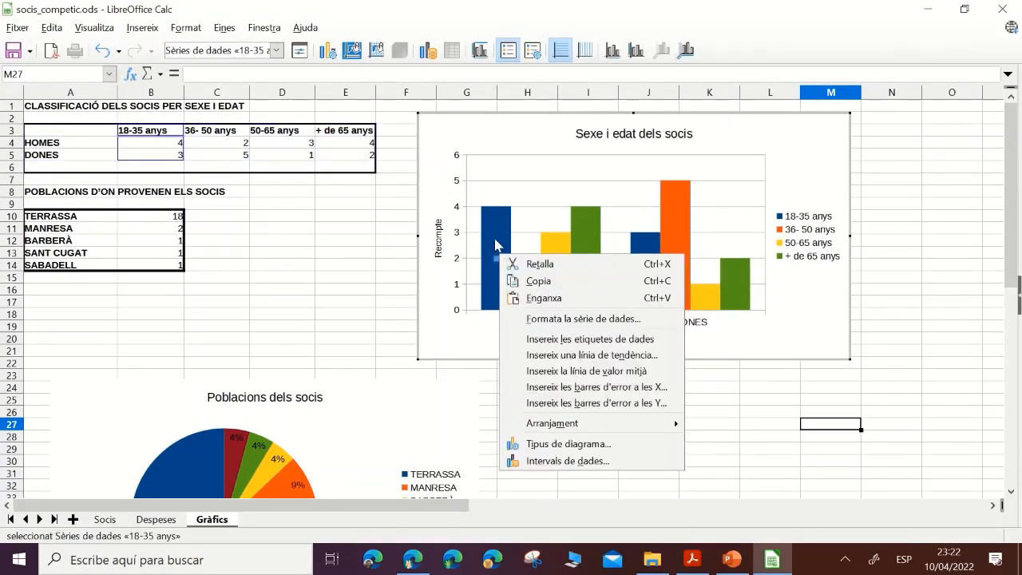
left_click(611, 342)
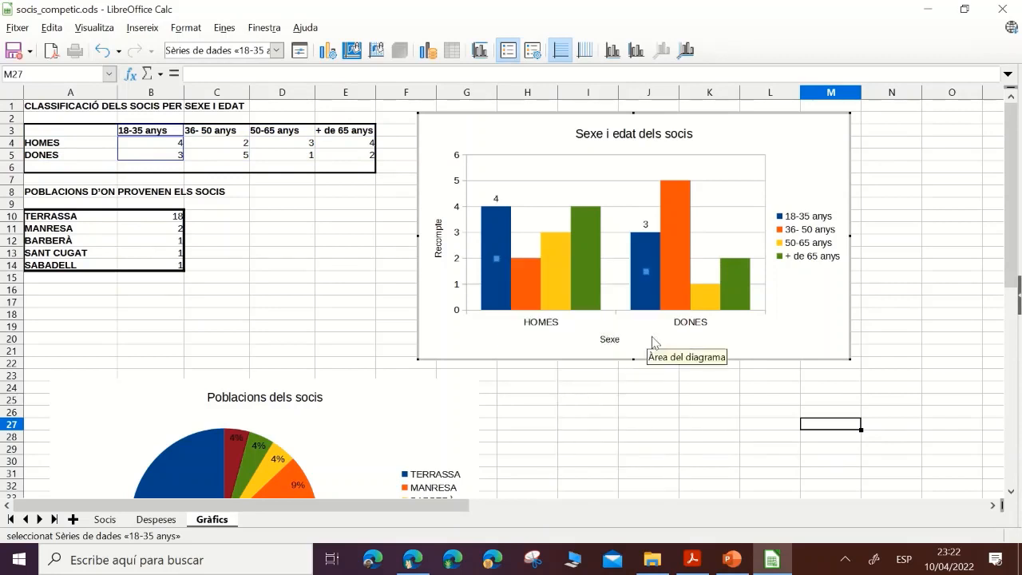
left_click(521, 275)
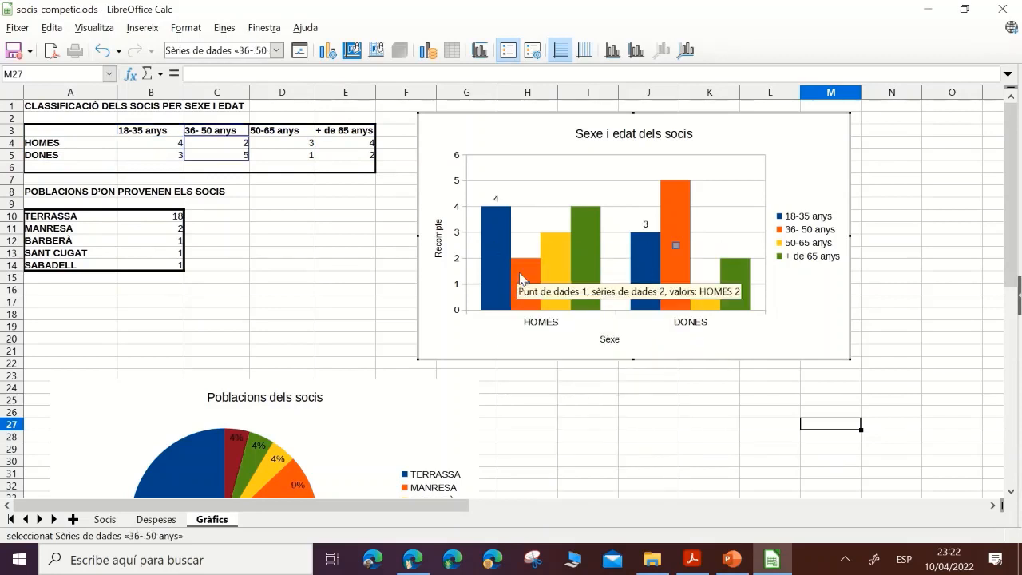
right_click(520, 276)
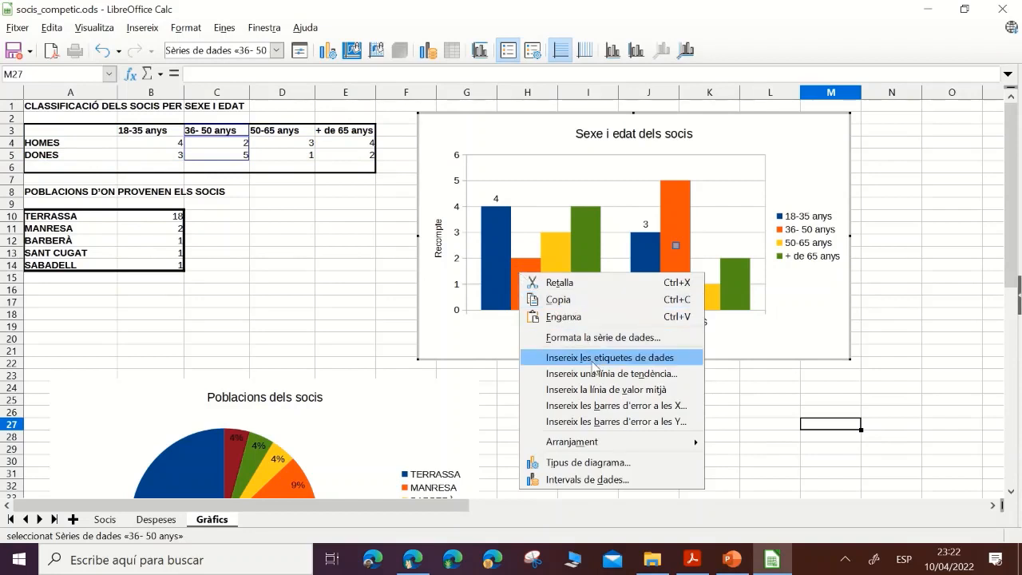
left_click(595, 361)
- Insert data labels on the column chart's 50-65 anys and + de 65 anys series
left_click(557, 276)
right_click(557, 276)
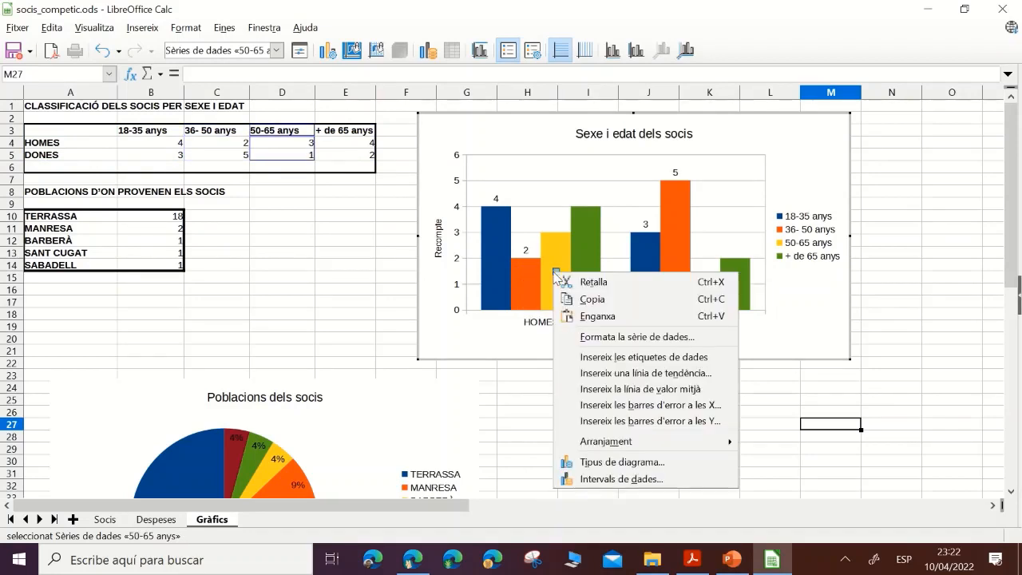
left_click(619, 357)
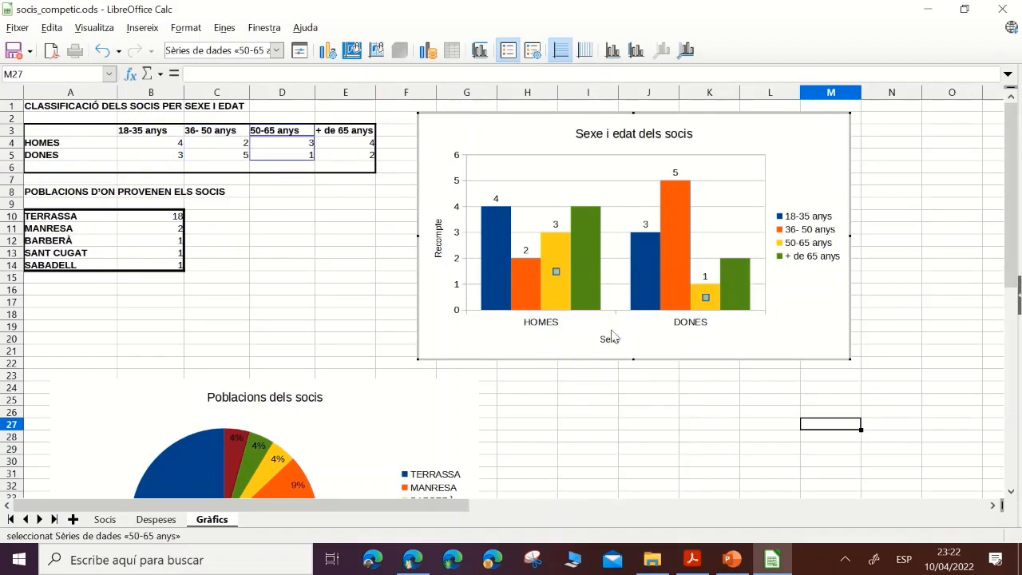
left_click(585, 275)
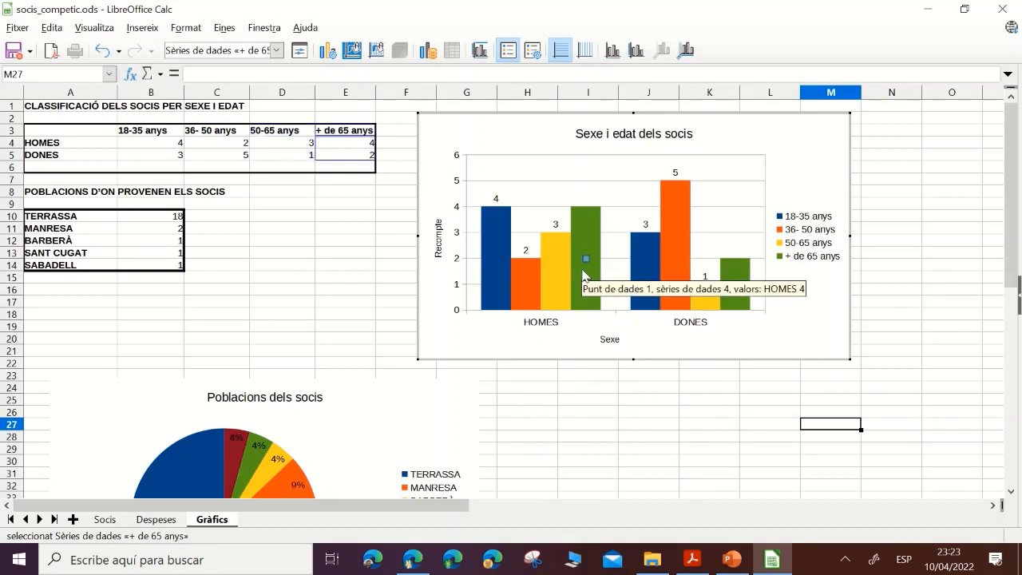
right_click(586, 275)
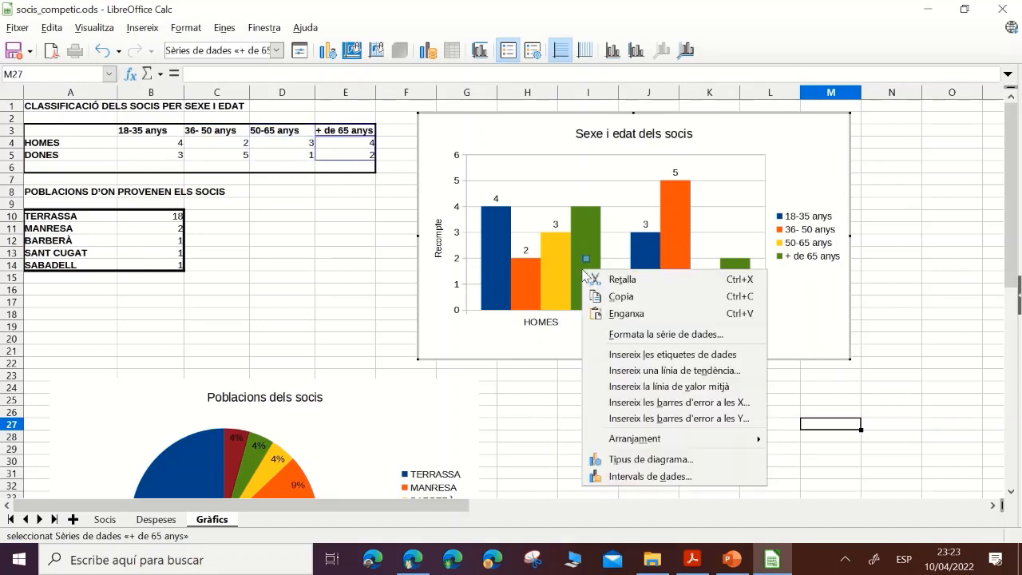
left_click(667, 357)
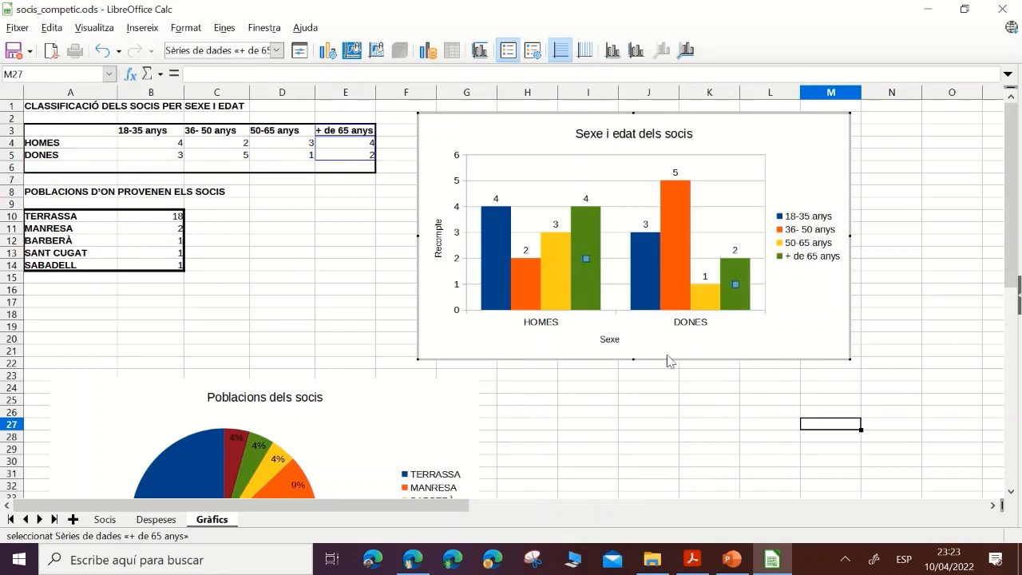
left_click(803, 168)
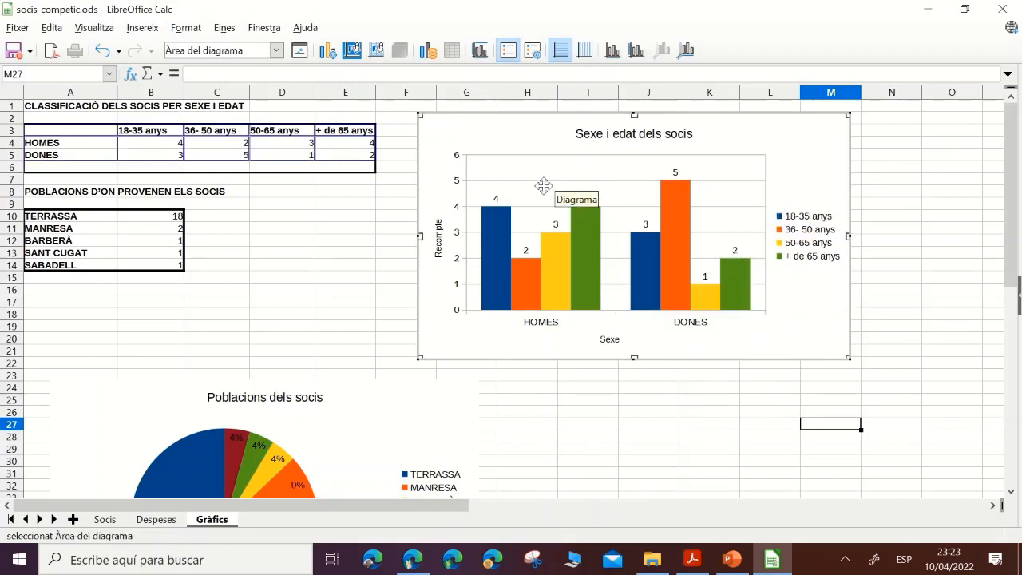
- Check the assignment PDF's remaining instructions on customising and placing the charts, then return to the spreadsheet
left_click(709, 563)
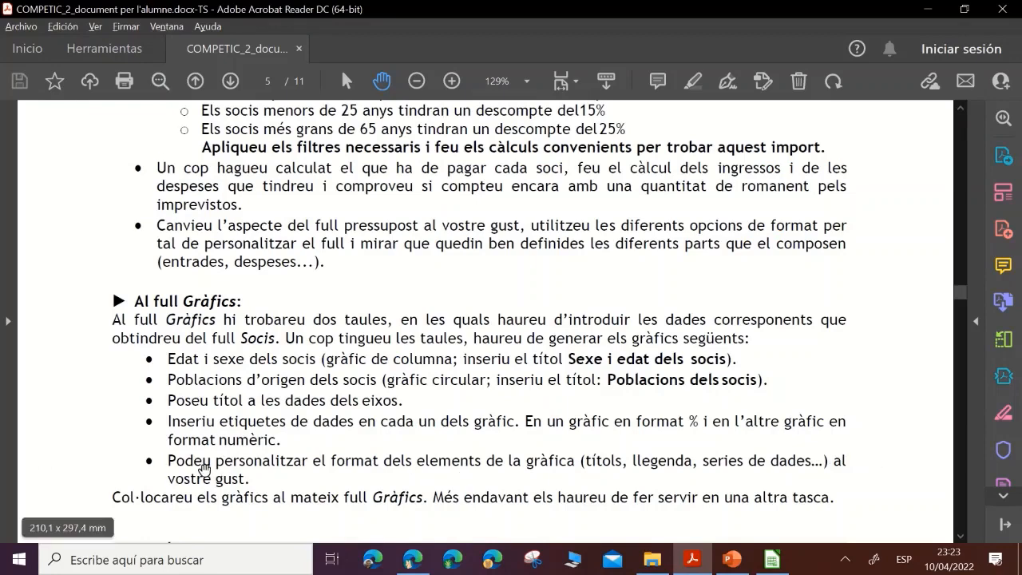
scroll(205, 472, "down", 1)
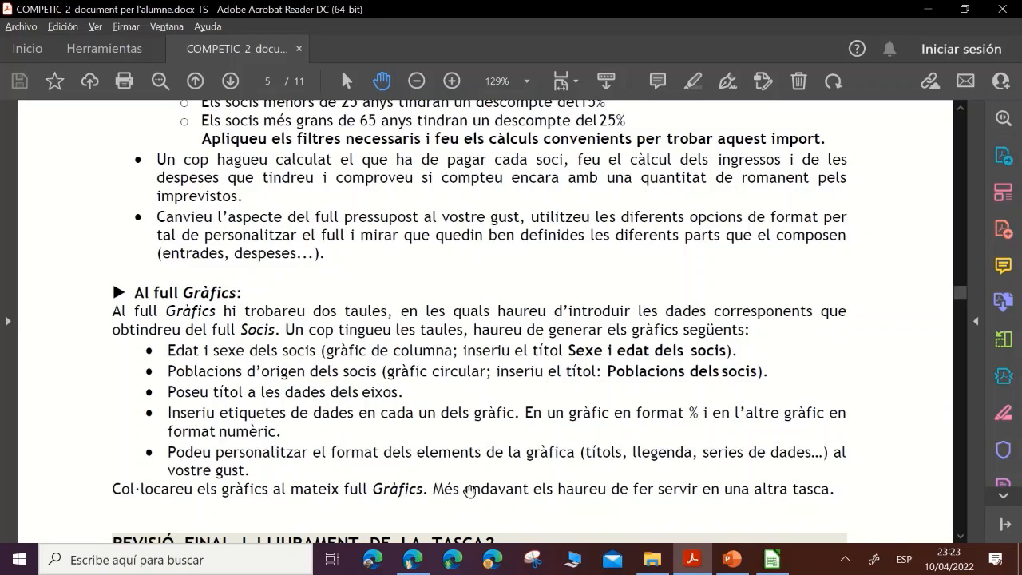
left_click(771, 559)
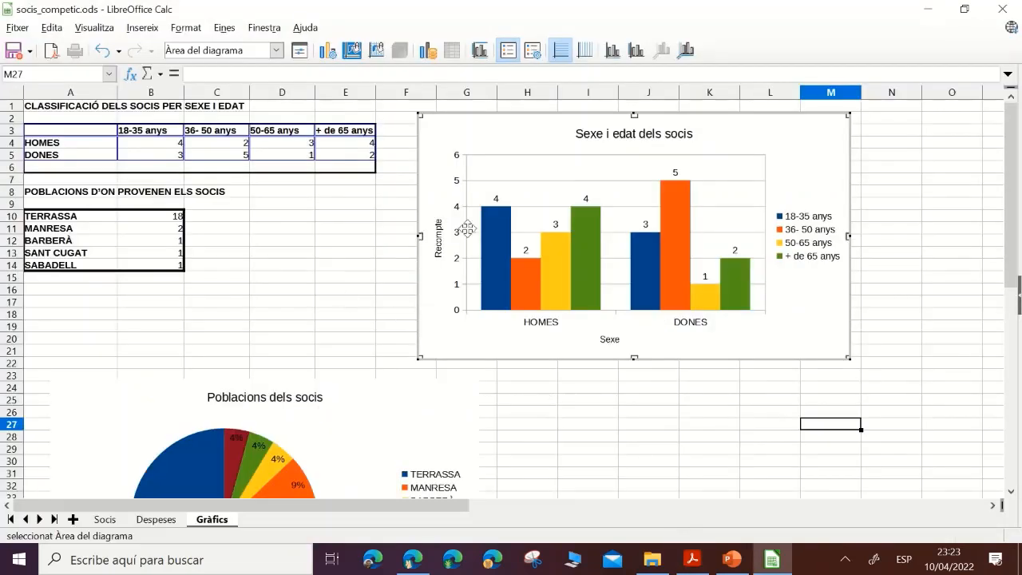
- Add vertical gridlines to the sex and age column chart
left_click(595, 140)
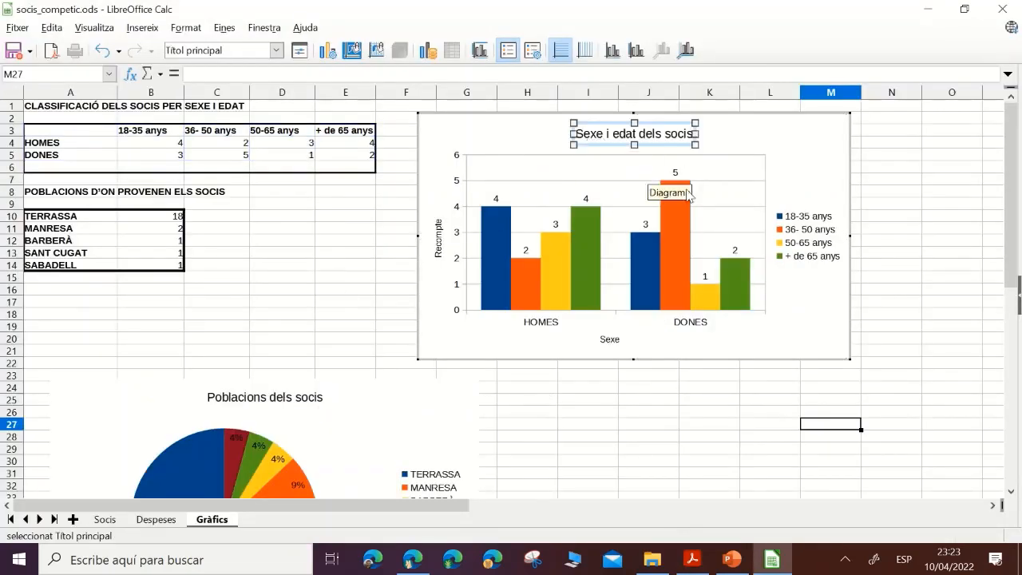
left_click(831, 229)
left_click(809, 233)
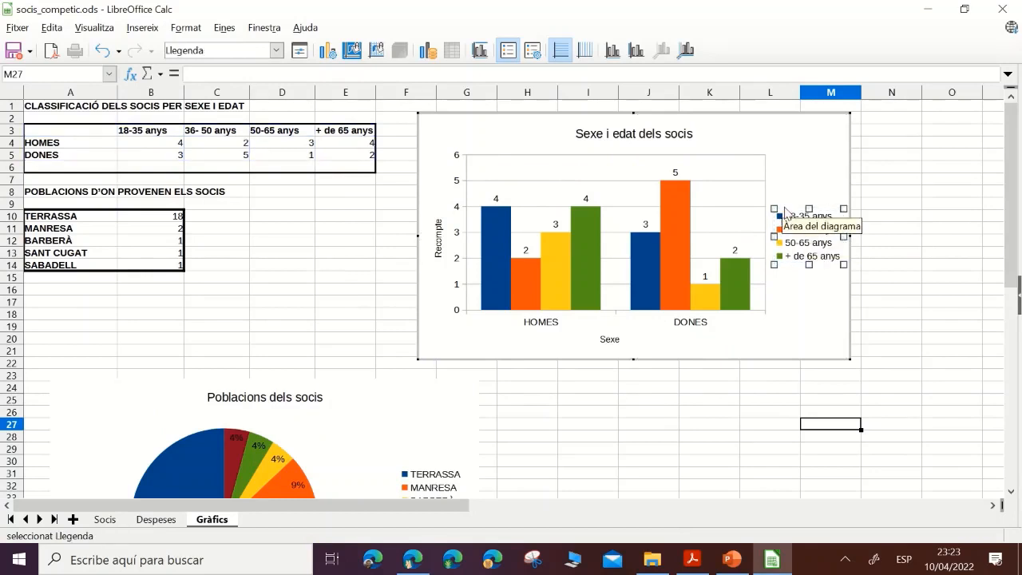
left_click(779, 275)
left_click(795, 257)
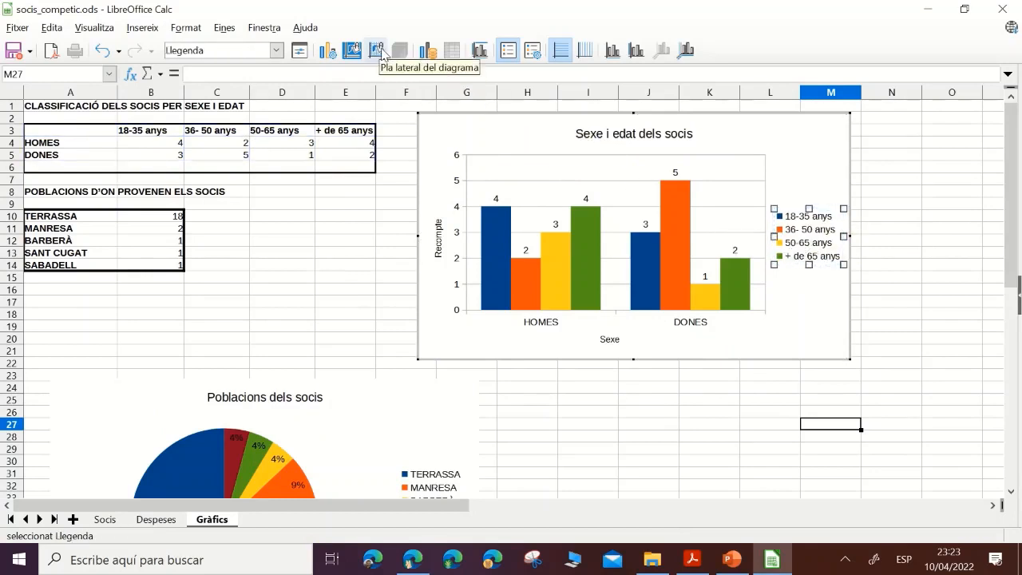
left_click(592, 57)
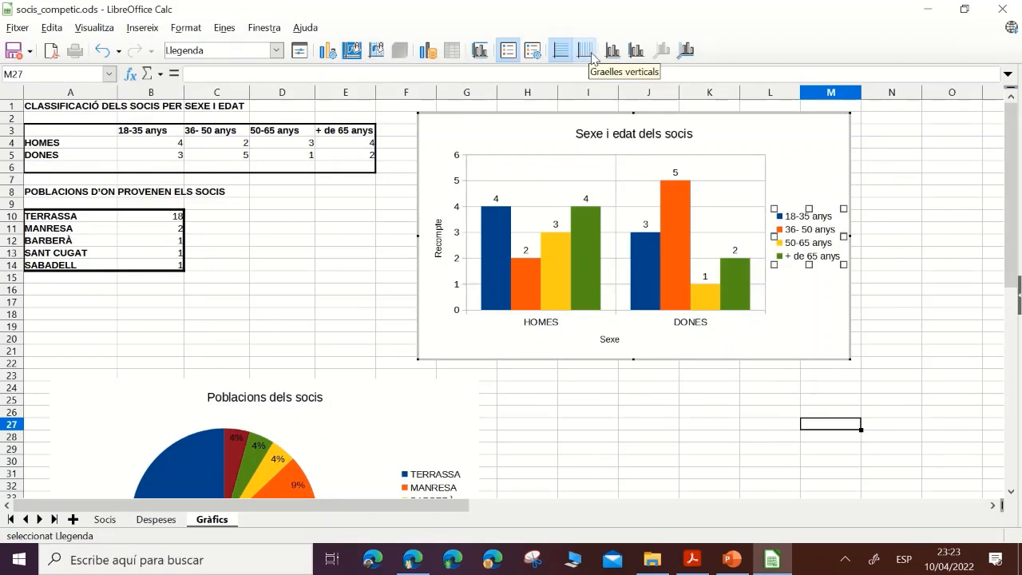
- Inspect the column chart's Y axis scale settings and the line settings for all axes, and leave chart editing
left_click(638, 49)
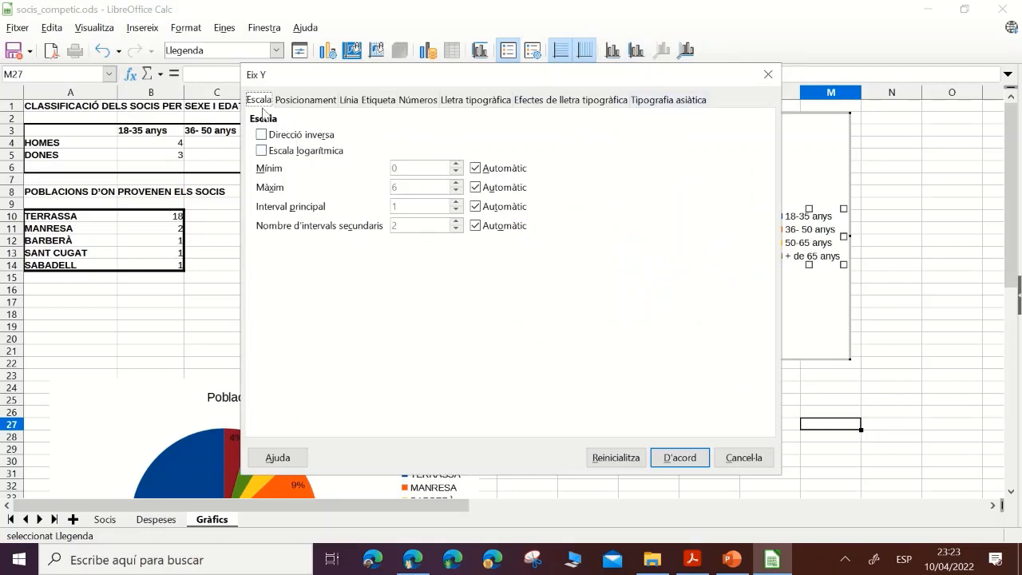
left_click(769, 75)
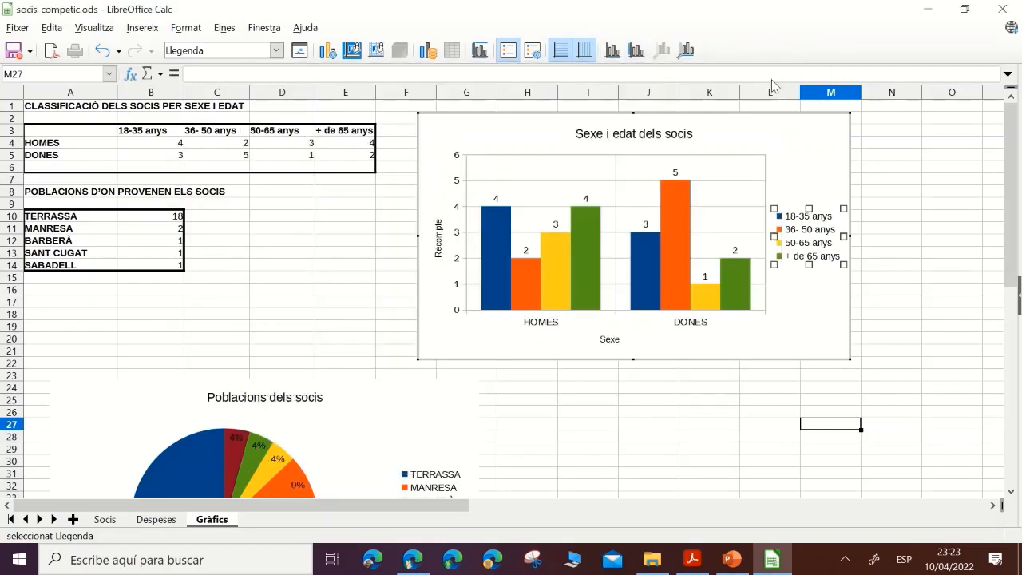
left_click(689, 51)
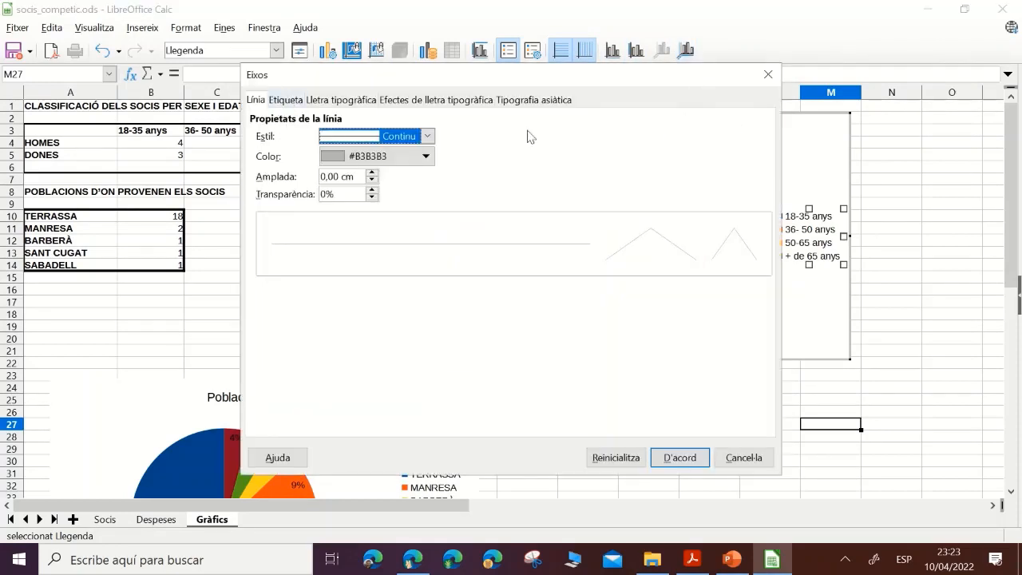
left_click(767, 74)
left_click(918, 240)
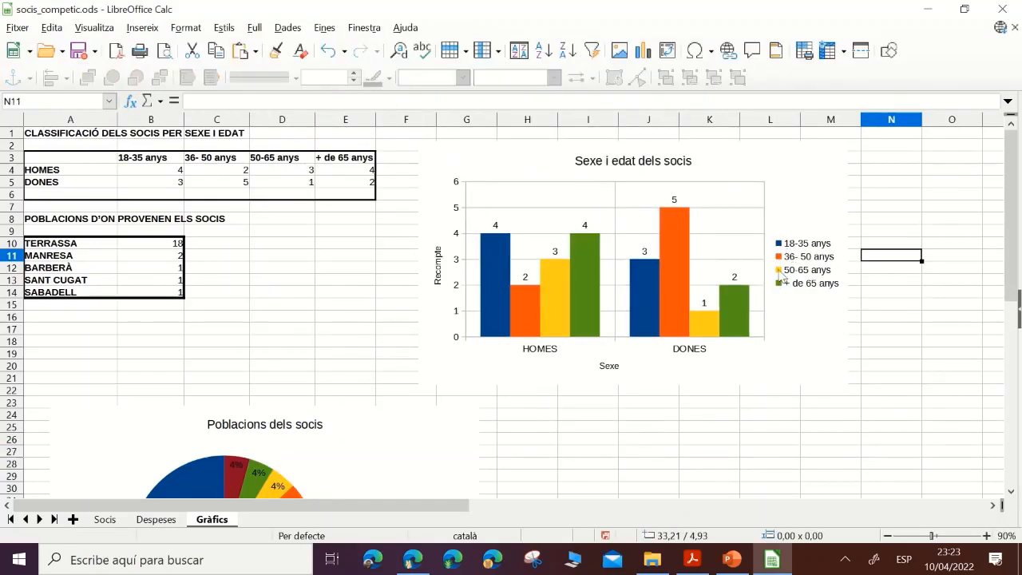
scroll(295, 305, "down", 3)
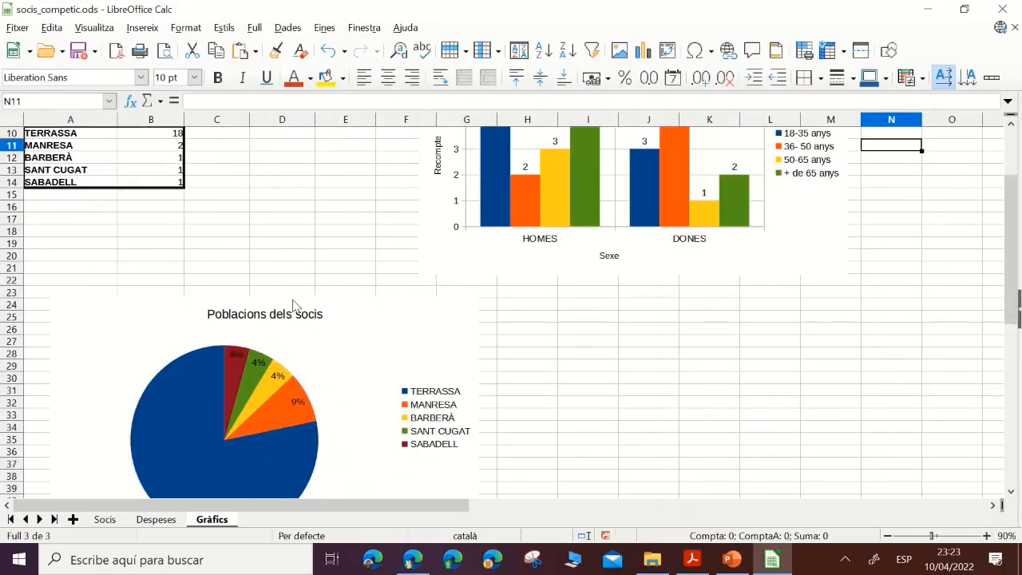
scroll(294, 304, "down", 2)
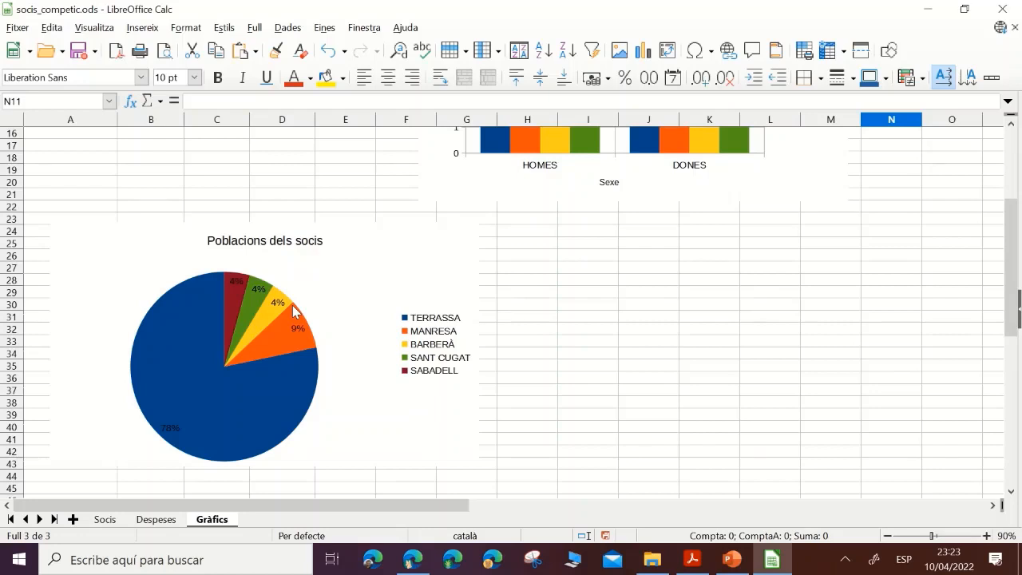
scroll(293, 305, "up", 5)
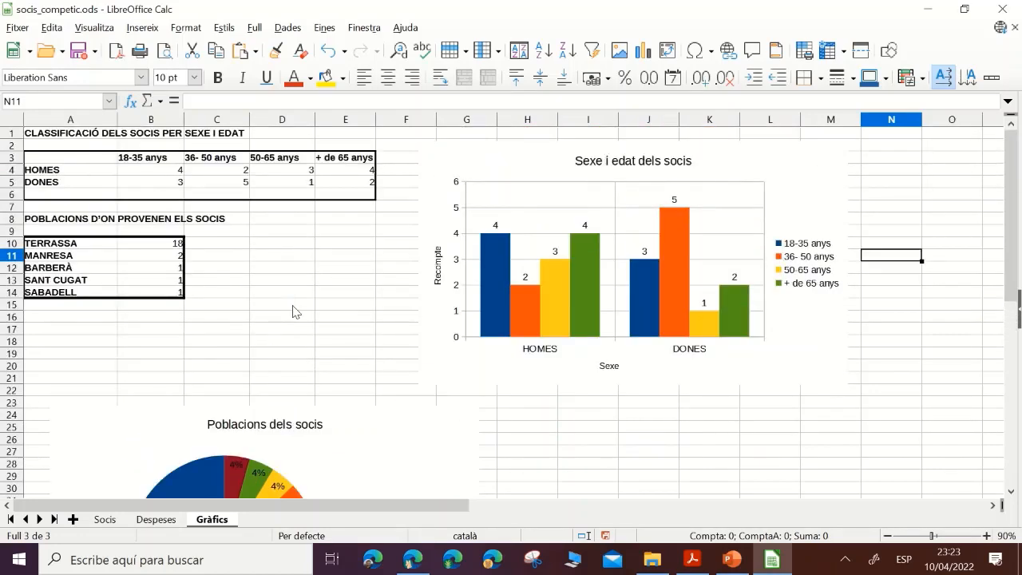